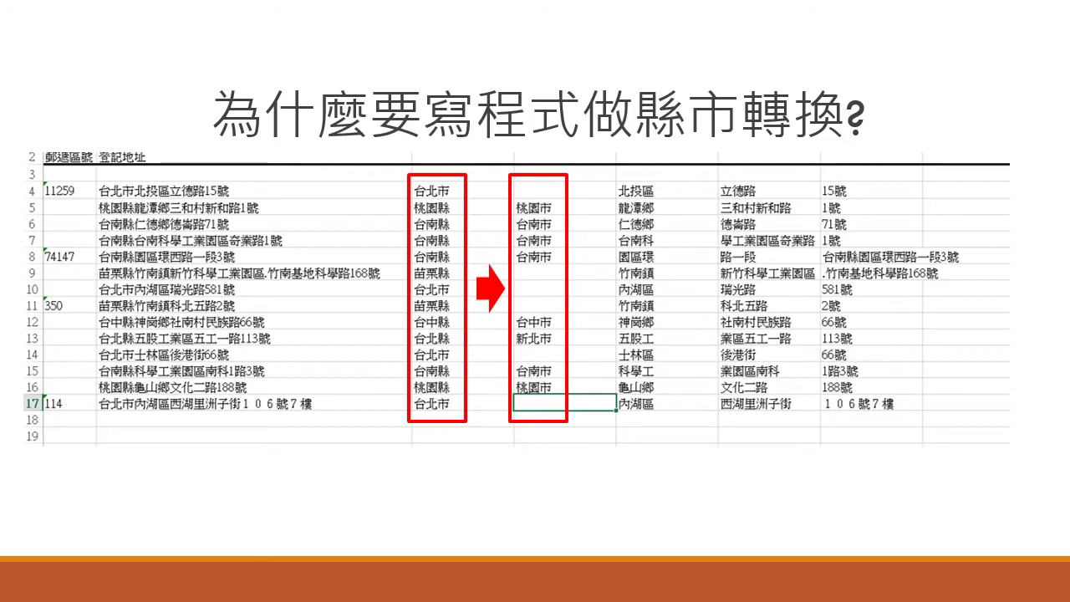
# - Reveal the red question 直接取代? beneath the address spreadsheet image
pyautogui.press('Right')
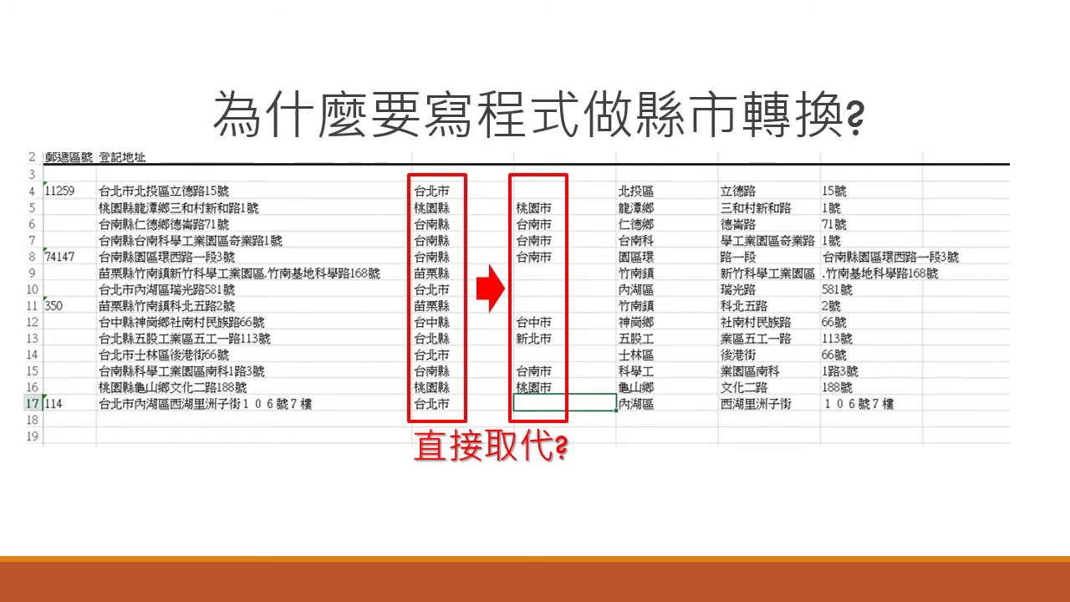
# - Reveal the red points 來源資料直接改變，每次重作? and 來源資料直接改變，再次找資料時，無憑無據!
pyautogui.press('Right')
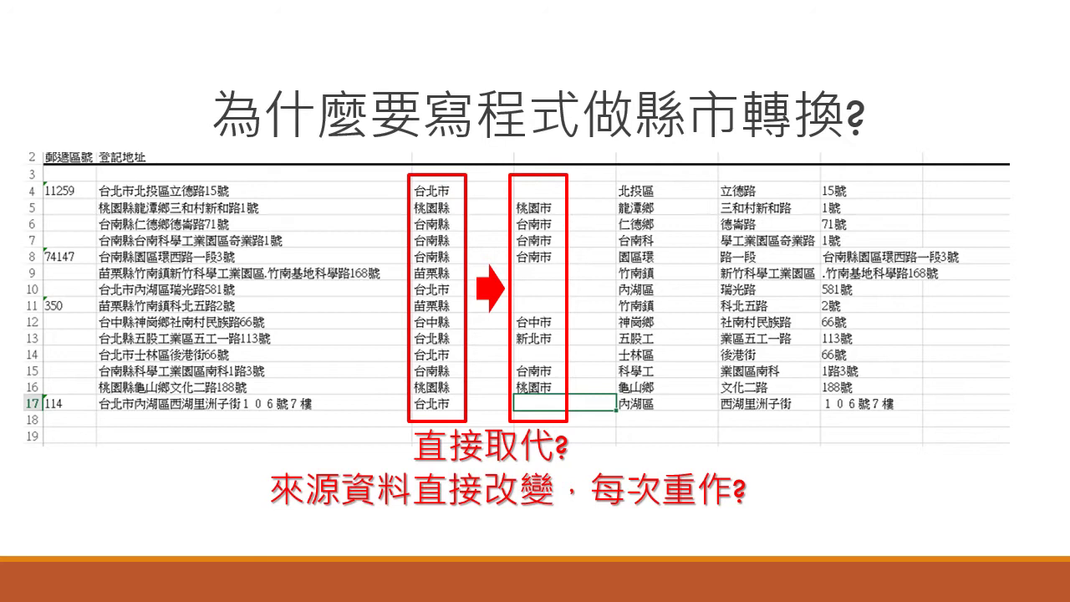
pyautogui.press('Right')
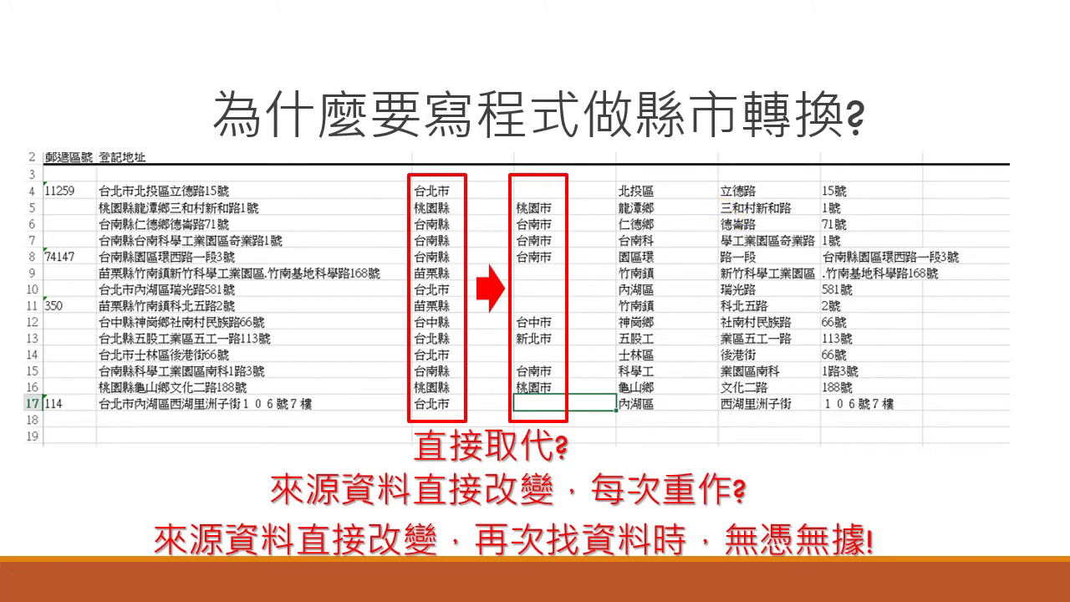
# - Exit the slide show, returning to slide 50 in editing view
pyautogui.press('Escape')
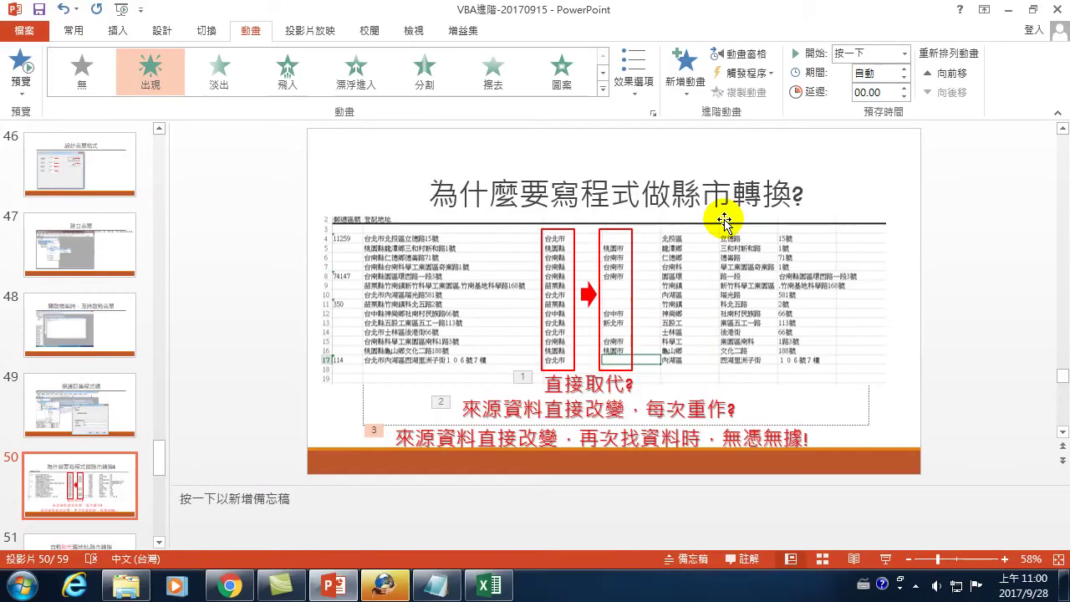
# - Bring the 地址切割 workbook's 範例地址 sheet to the front and show the Developer tools
pyautogui.click(492, 591)
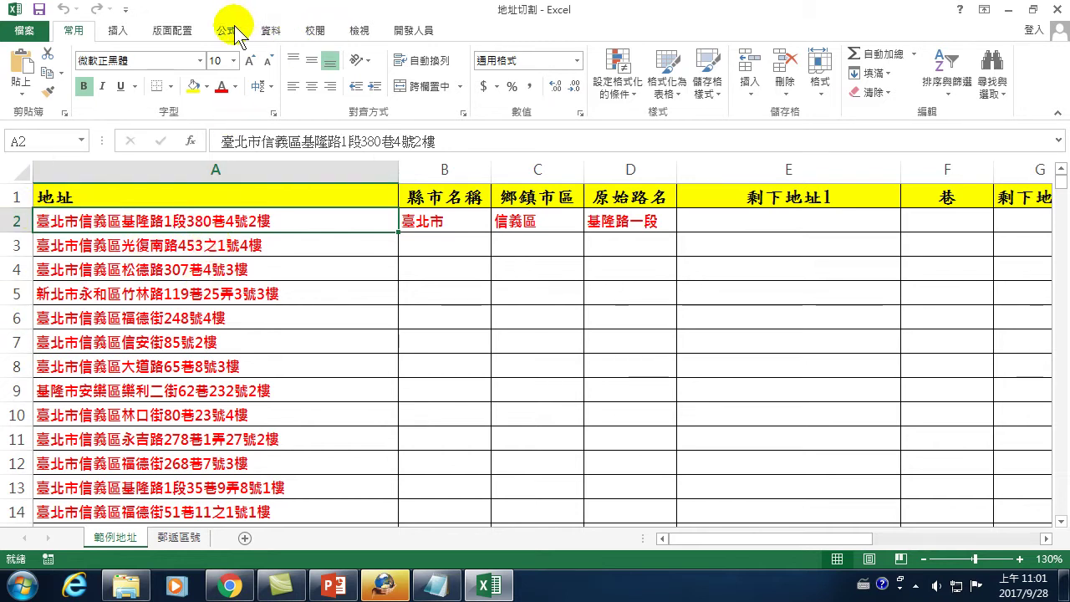
pyautogui.click(412, 30)
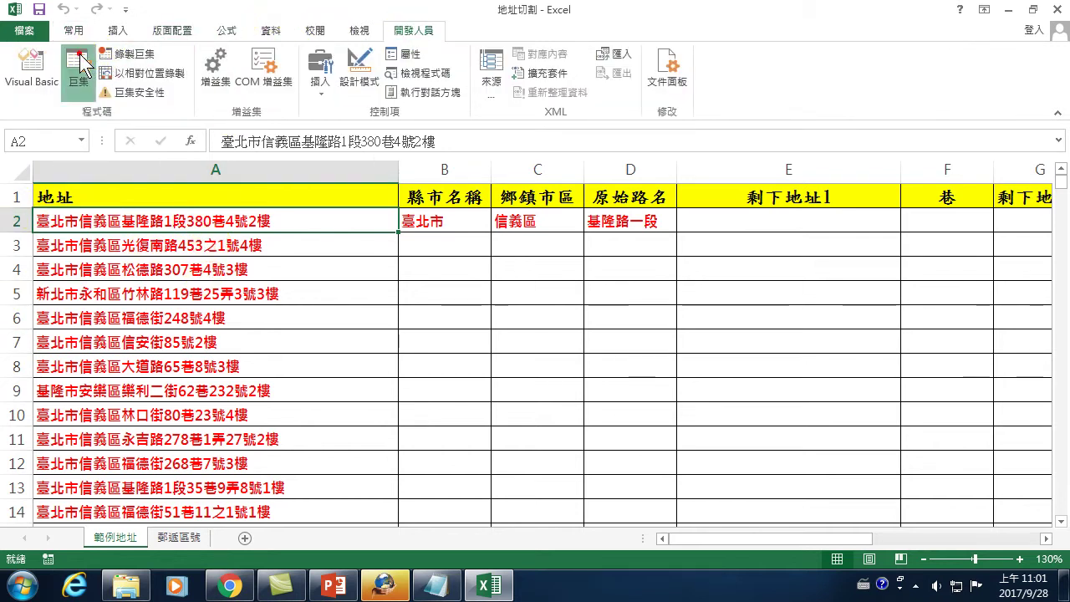
# - Run the 段轉換 macro to turn 1段 into 一段, then run 地址拆分
pyautogui.click(78, 66)
pyautogui.click(654, 308)
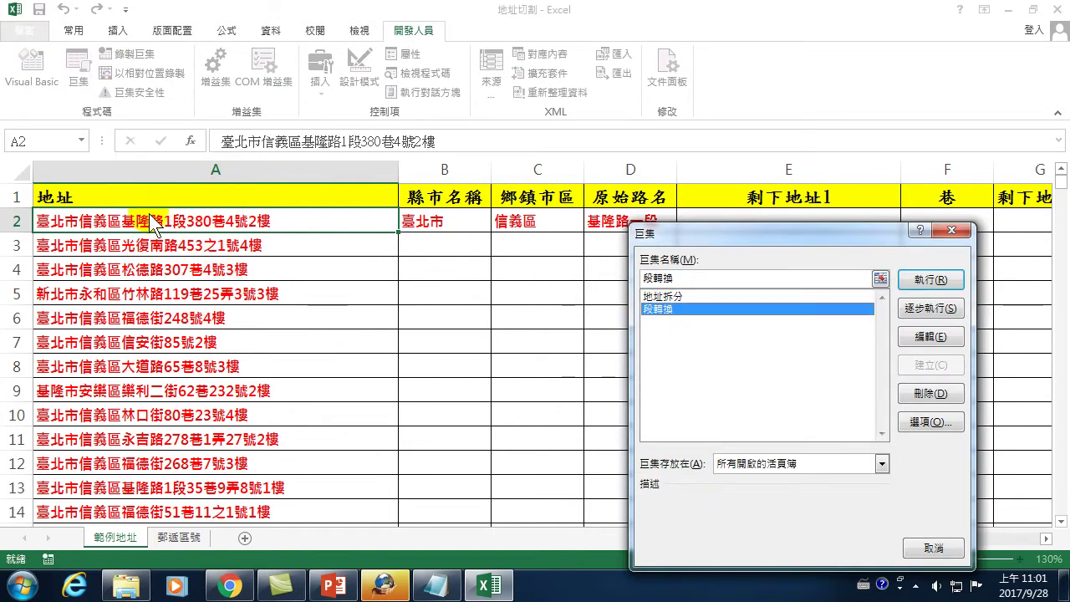
pyautogui.click(930, 279)
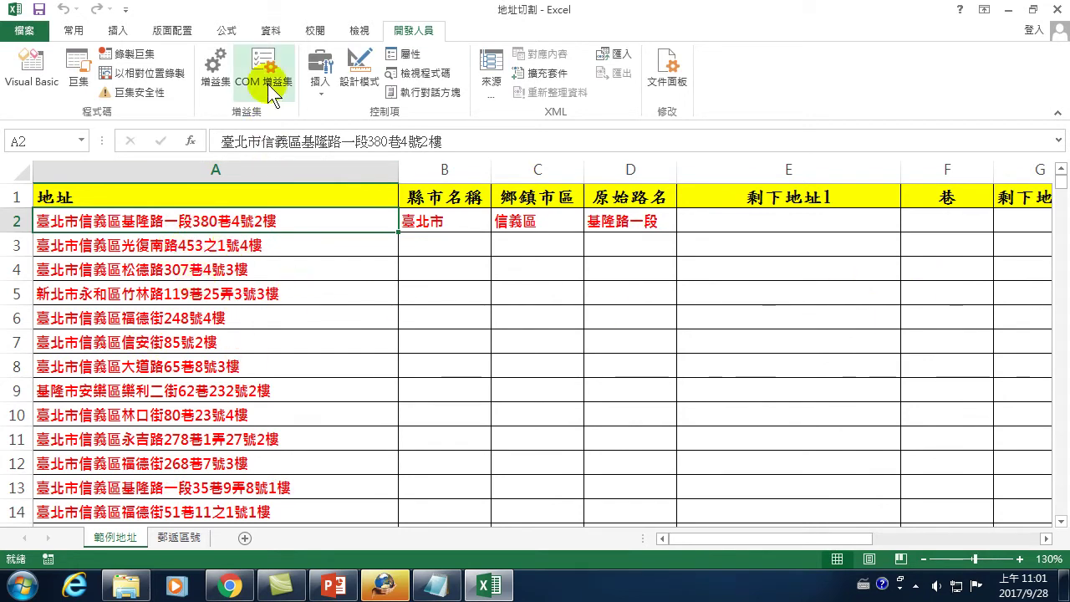
pyautogui.click(73, 63)
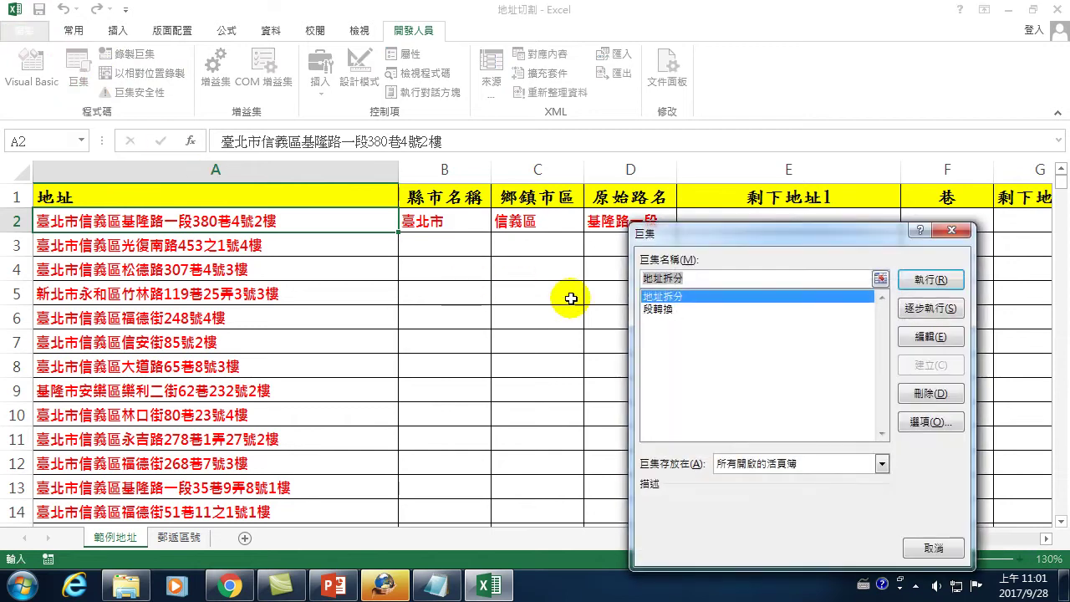
pyautogui.click(931, 280)
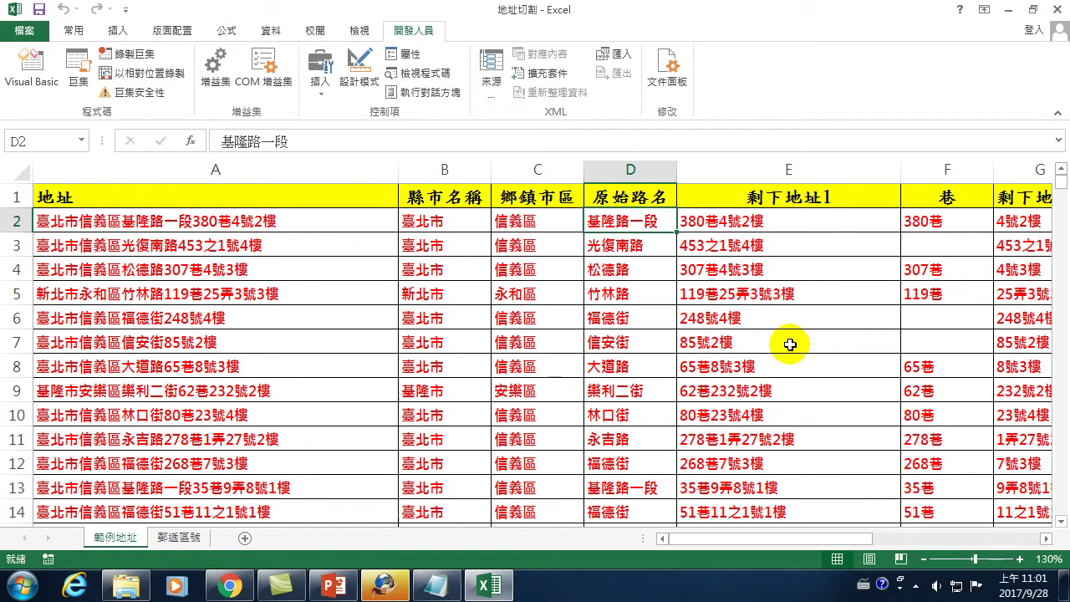
pyautogui.click(200, 221)
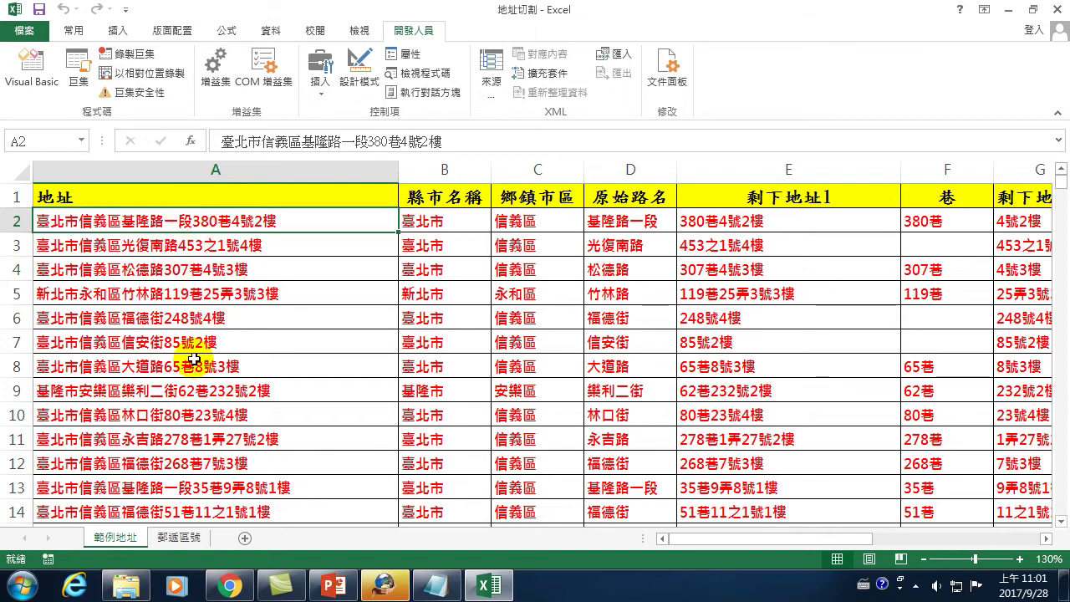
pyautogui.scroll(-6, 194, 359)
pyautogui.scroll(-7, 201, 351)
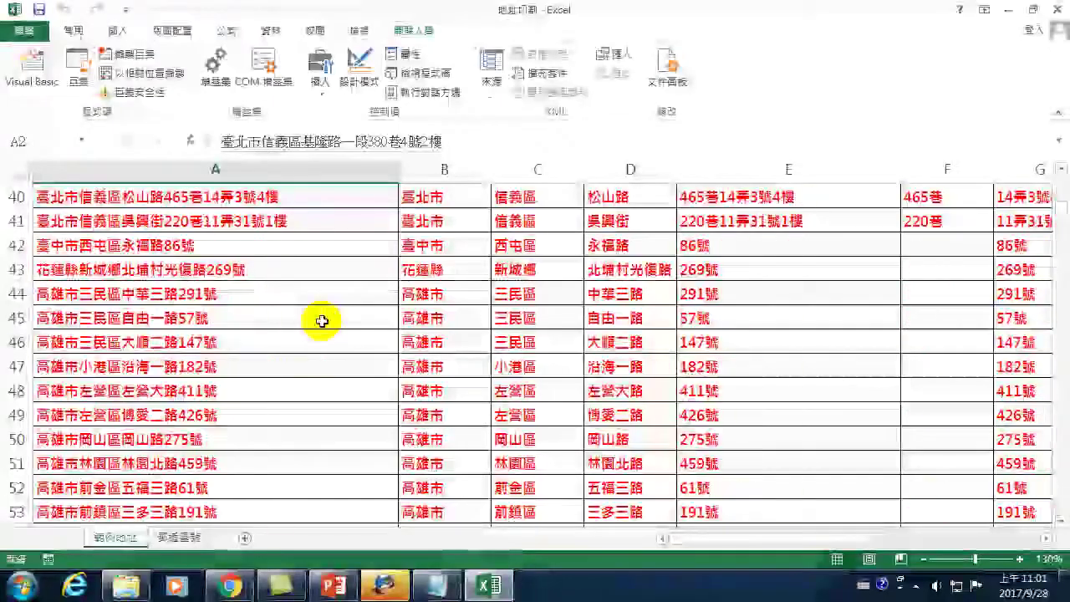
pyautogui.scroll(13, 322, 321)
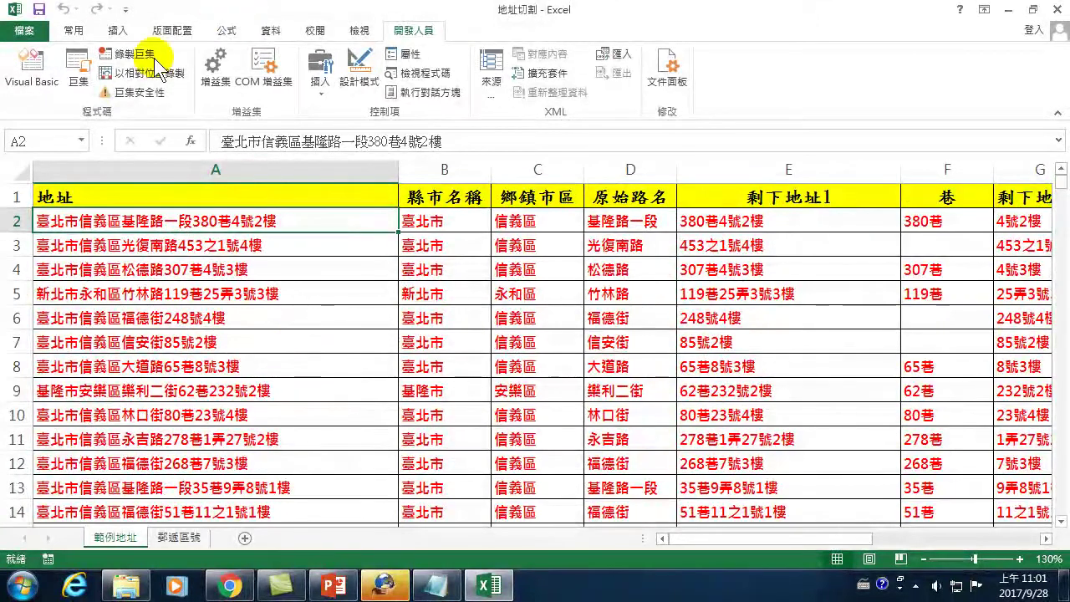
pyautogui.click(77, 71)
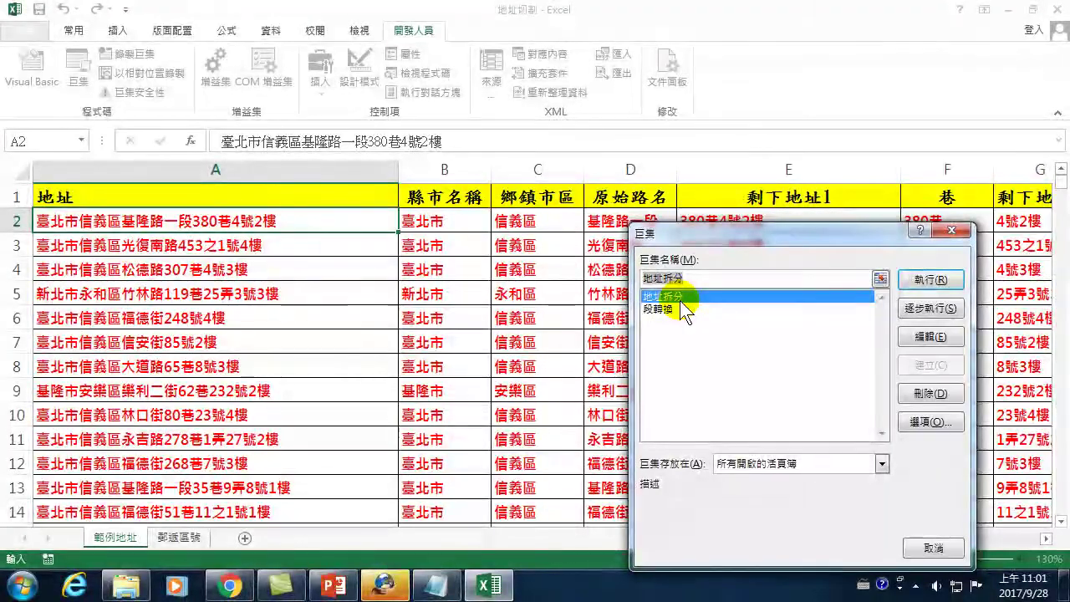
pyautogui.click(961, 233)
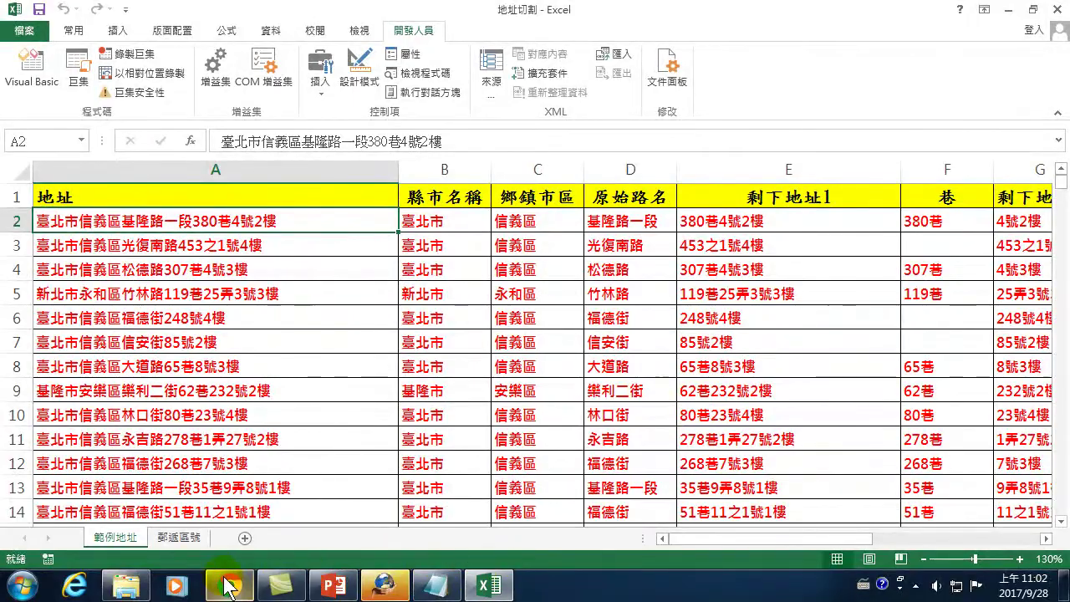
pyautogui.click(125, 585)
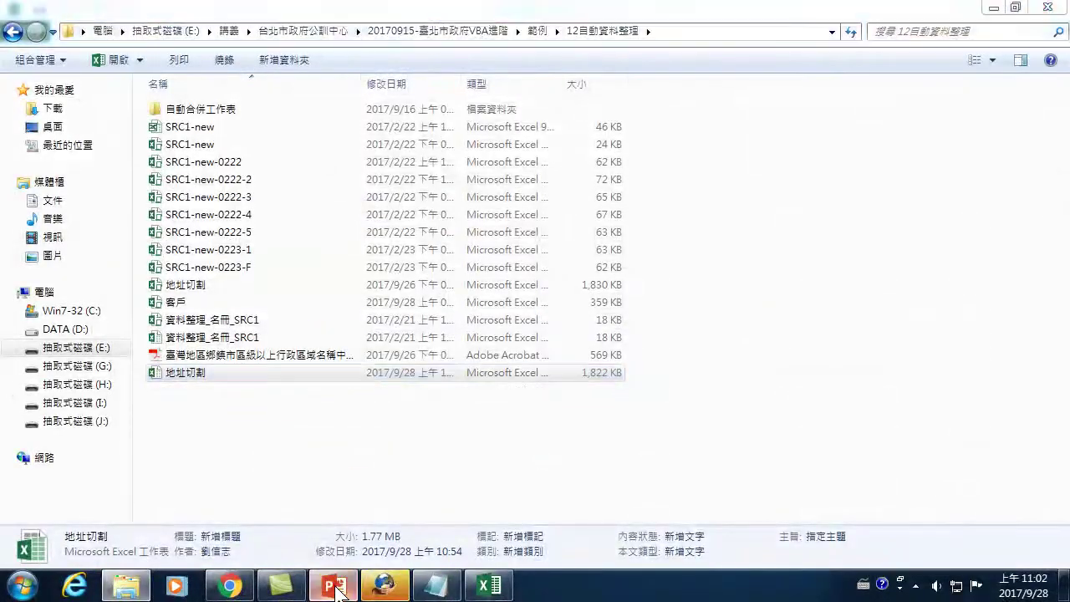
# - Present slide 50 up to the 直接取代? question, then return to the Excel workbook
pyautogui.click(334, 585)
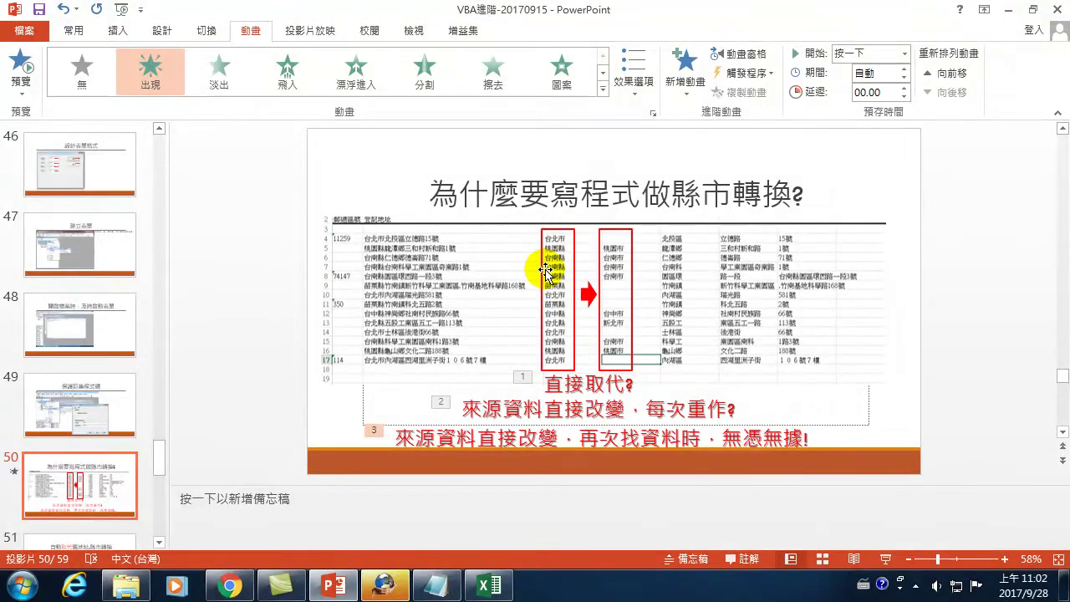
pyautogui.hotkey('shift', 'F5')
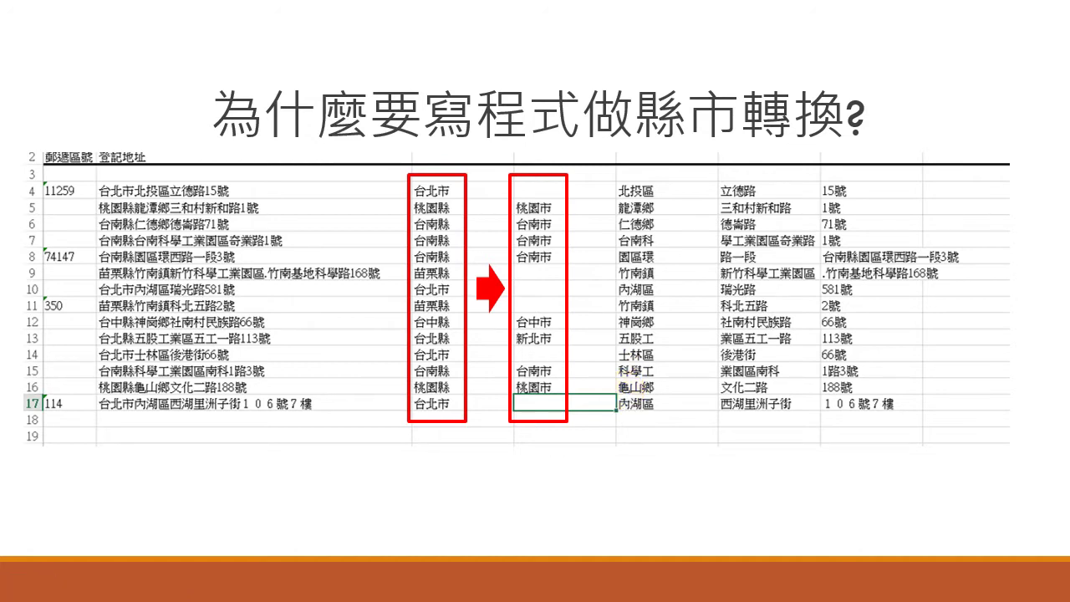
pyautogui.press('Right')
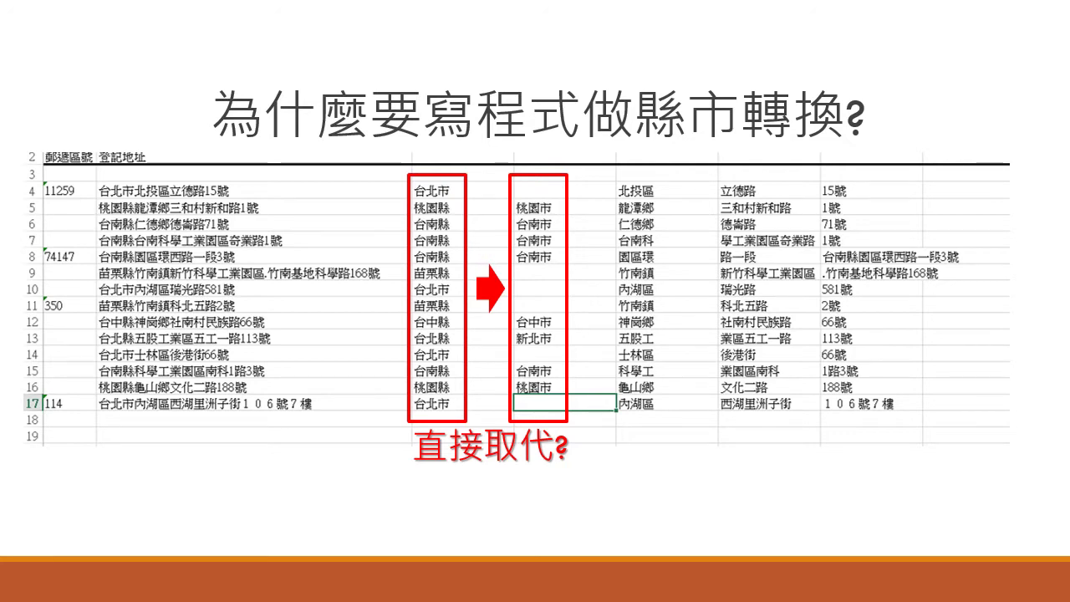
pyautogui.press('Escape')
pyautogui.click(489, 585)
# - Check the workbook's File info, then open Find & Replace's Replace dialog and close it unchanged
pyautogui.click(27, 27)
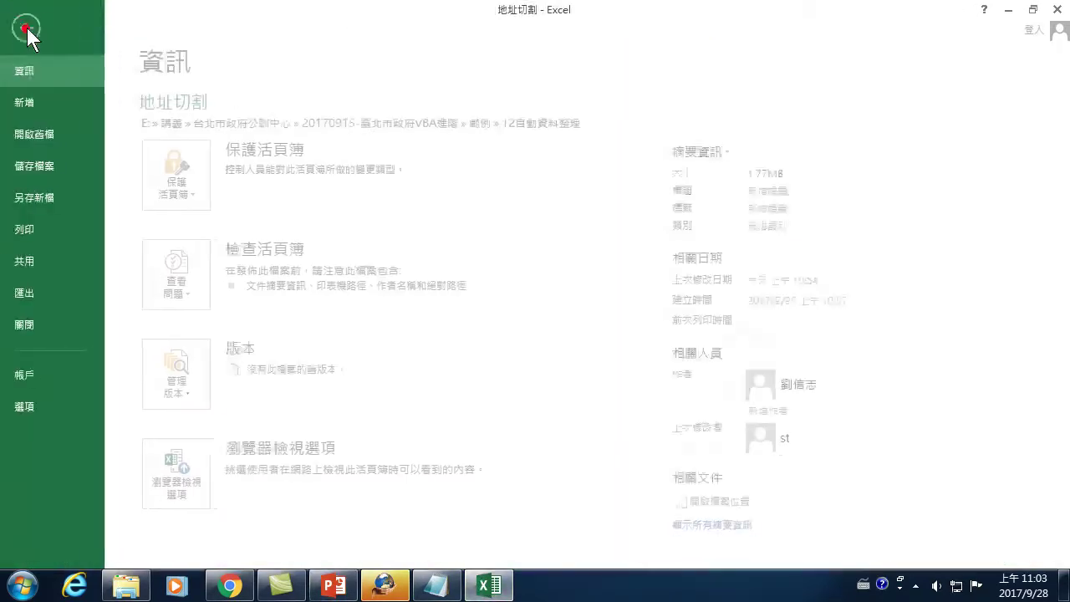
pyautogui.click(35, 25)
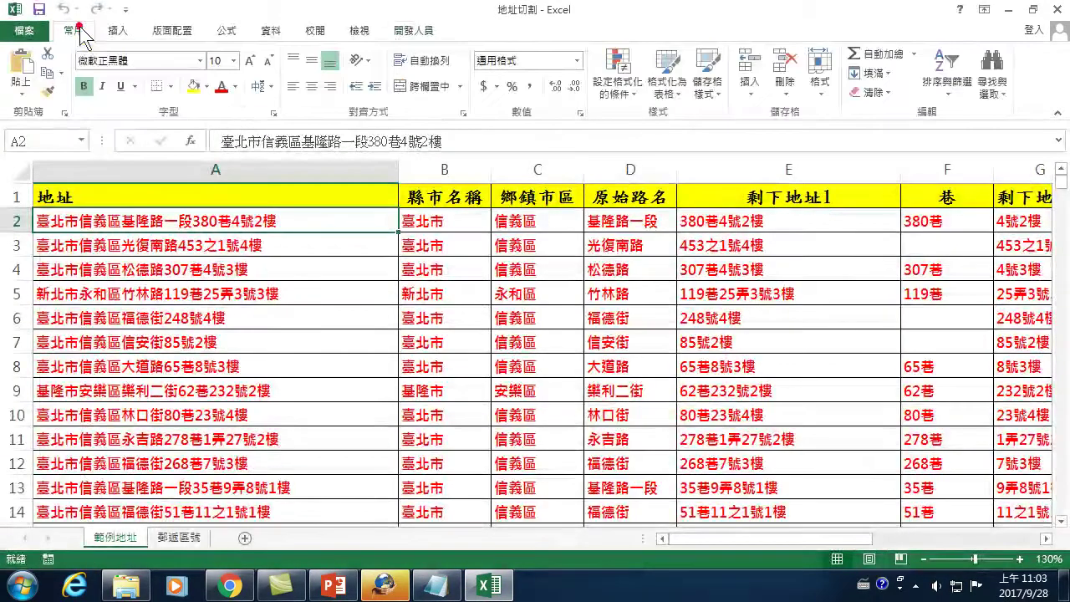
pyautogui.click(993, 83)
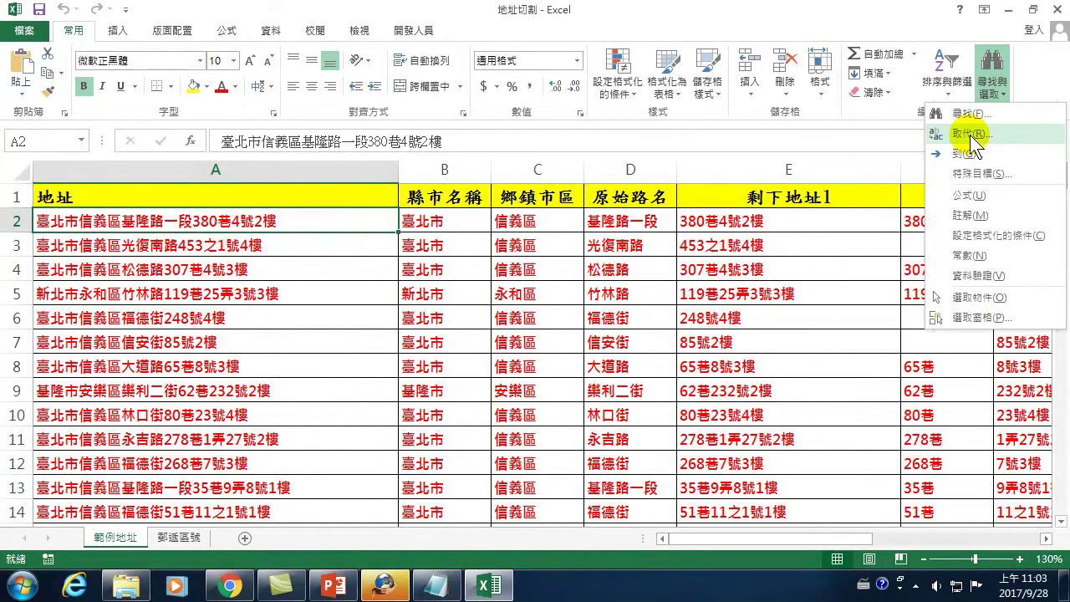
pyautogui.click(970, 134)
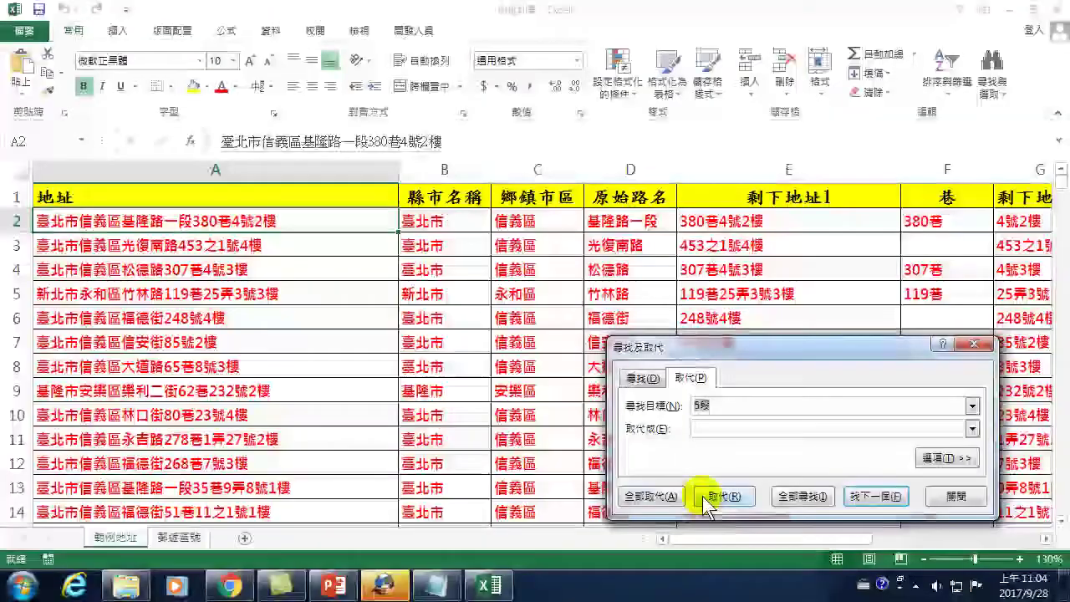
pyautogui.click(956, 495)
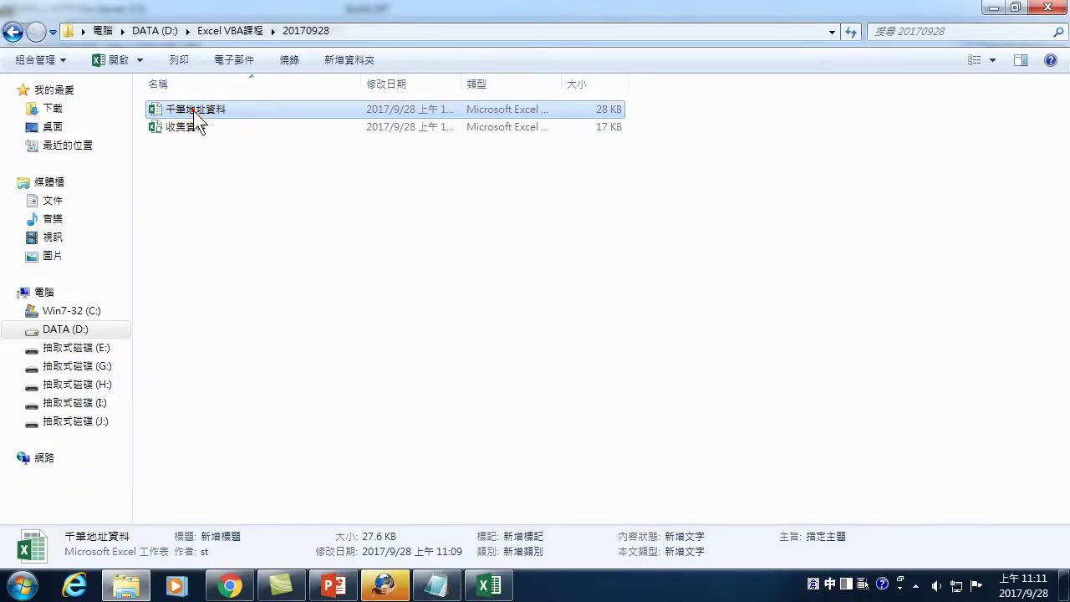
# - Open the 千筆地址資料 workbook and select cell A2, the first address
pyautogui.doubleClick(193, 110)
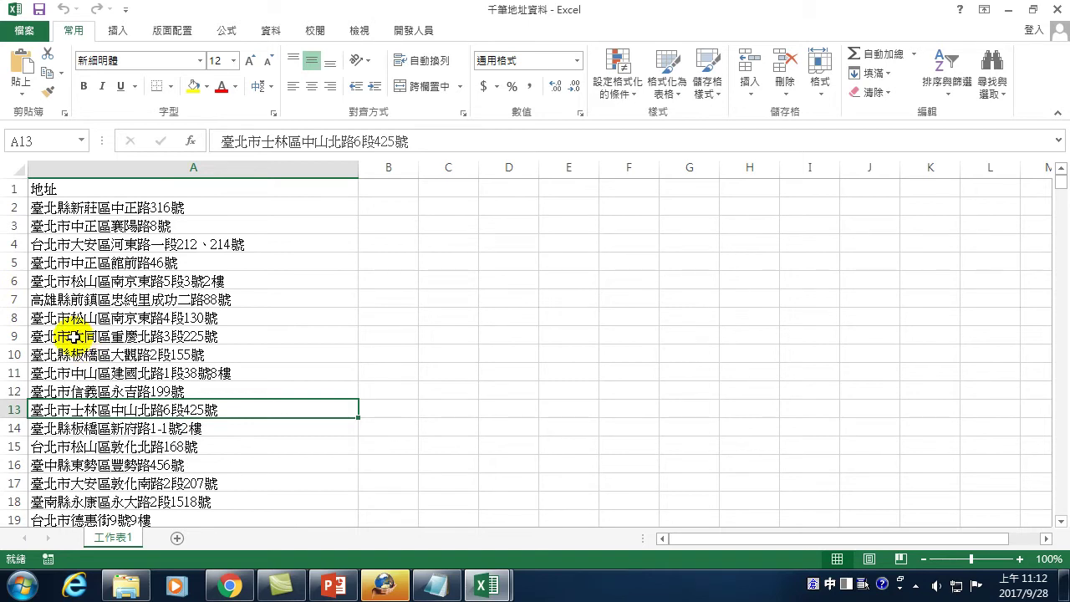
pyautogui.click(68, 209)
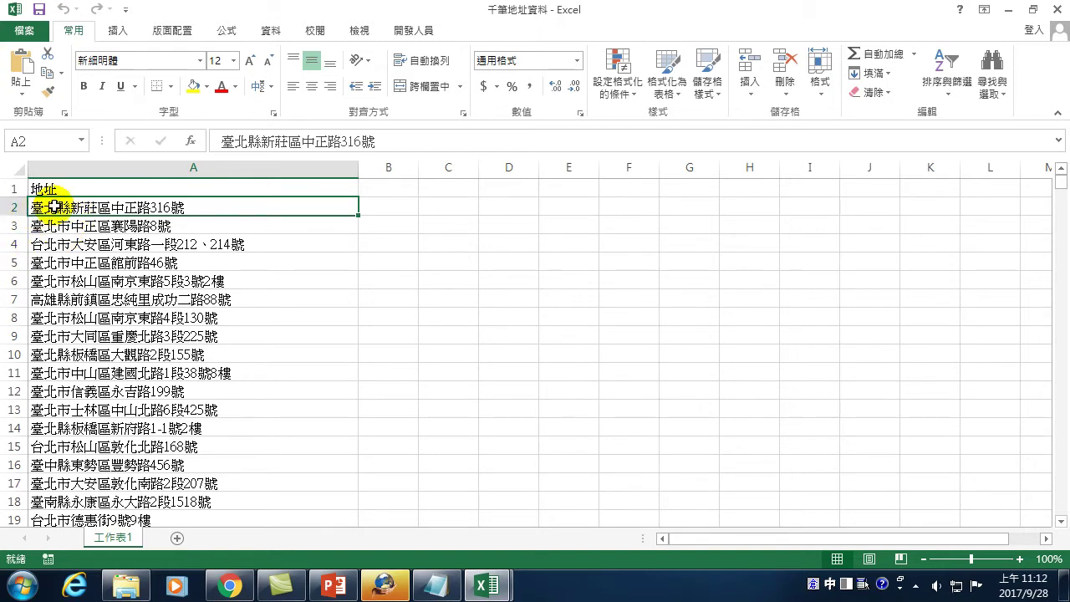
# - Open the Replace dialog from Find & Select, showing 高雄市 to find and 高雄縣 as replacement
pyautogui.click(25, 33)
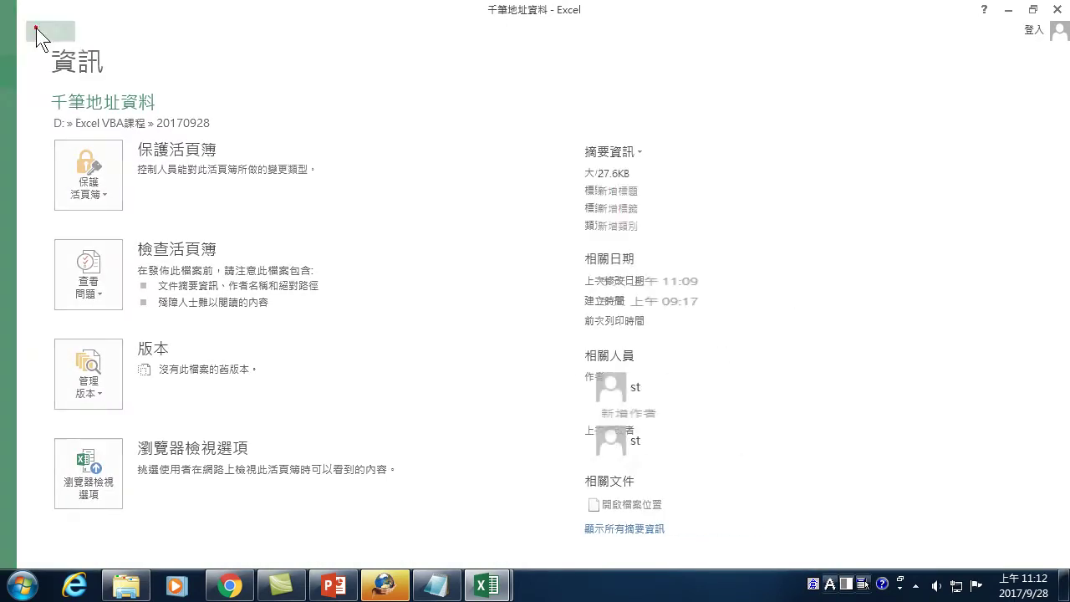
pyautogui.click(33, 31)
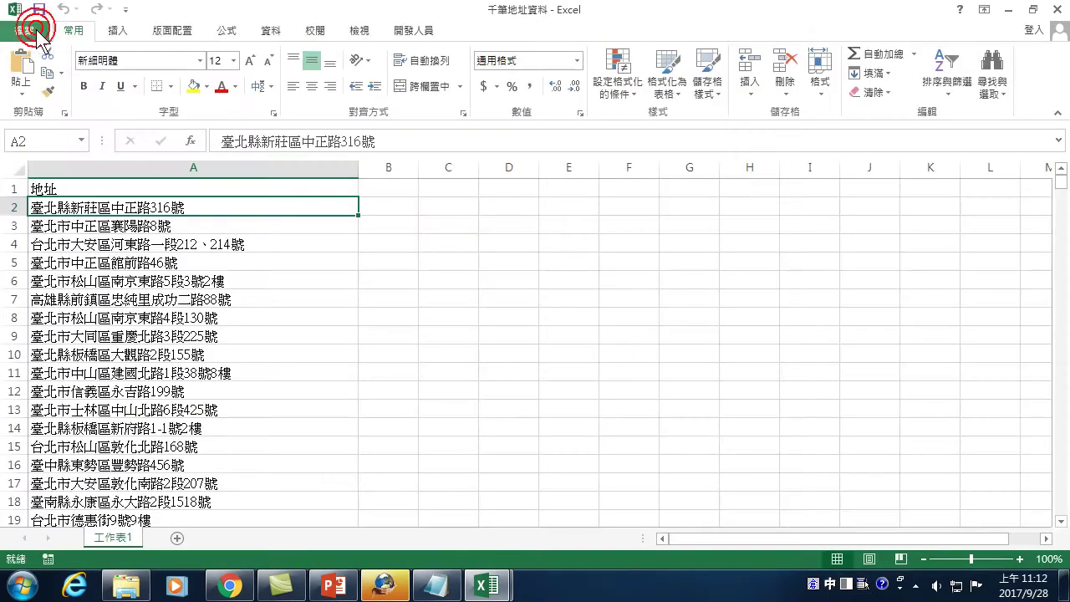
pyautogui.click(992, 80)
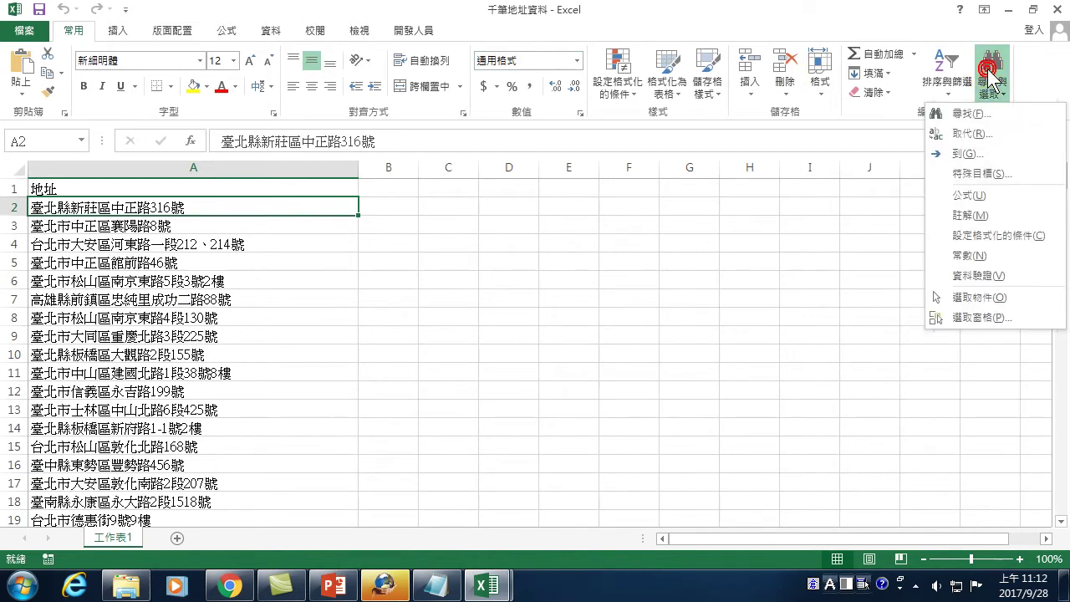
pyautogui.click(971, 141)
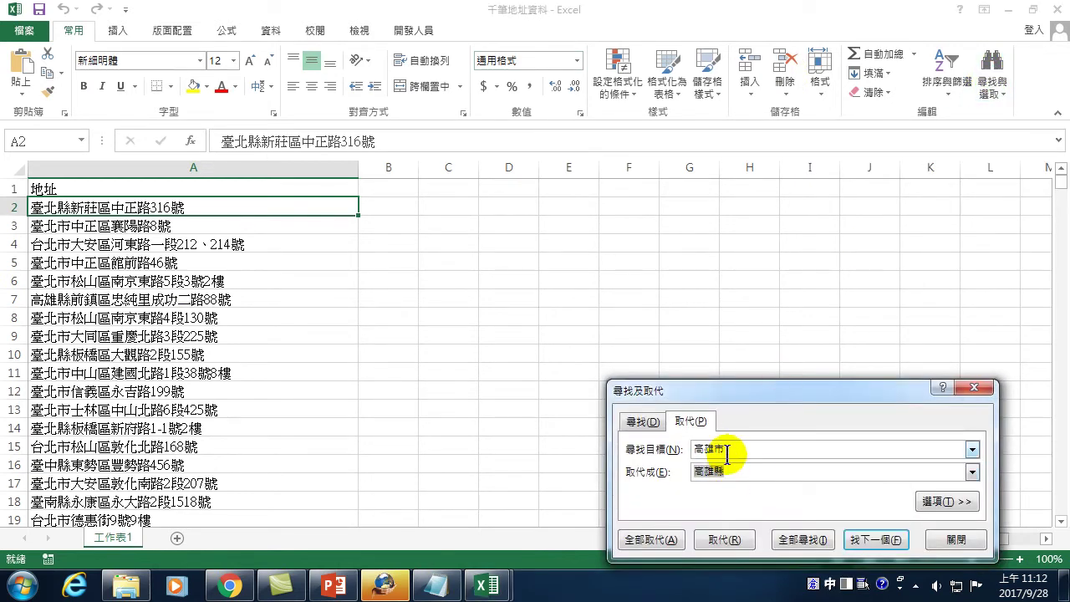
# - Replace every 臺北縣 with 新北市 throughout the address list
pyautogui.moveTo(764, 391); pyautogui.dragTo(703, 226)
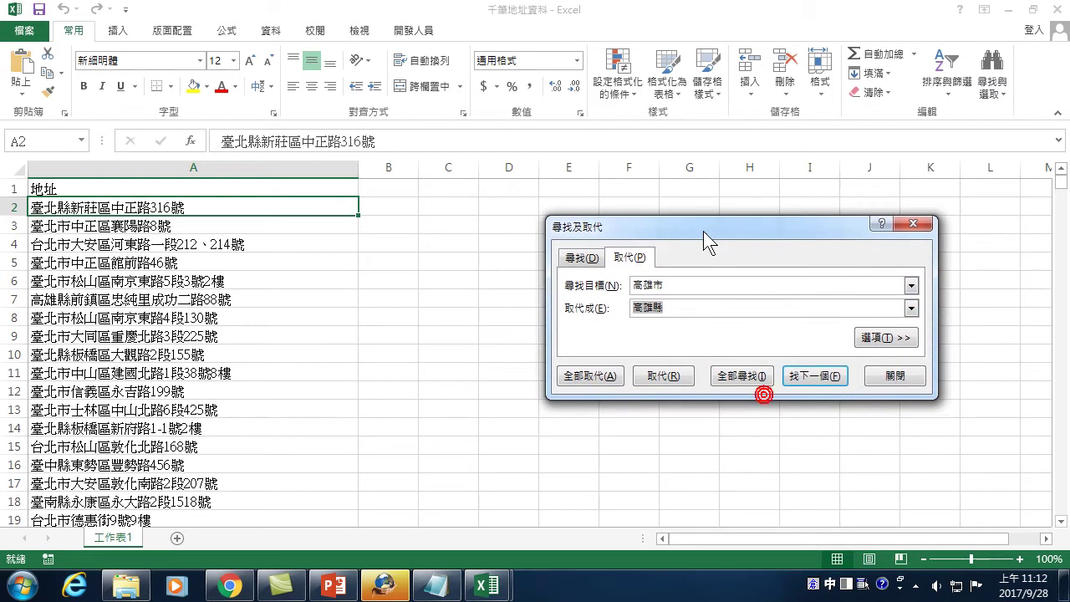
pyautogui.doubleClick(672, 286)
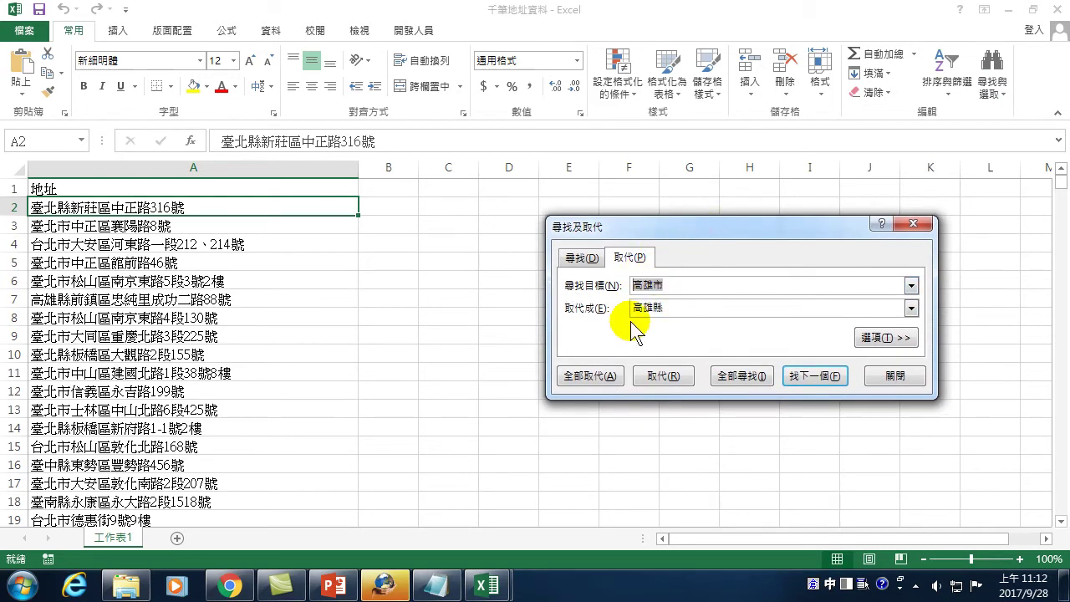
pyautogui.write('g')
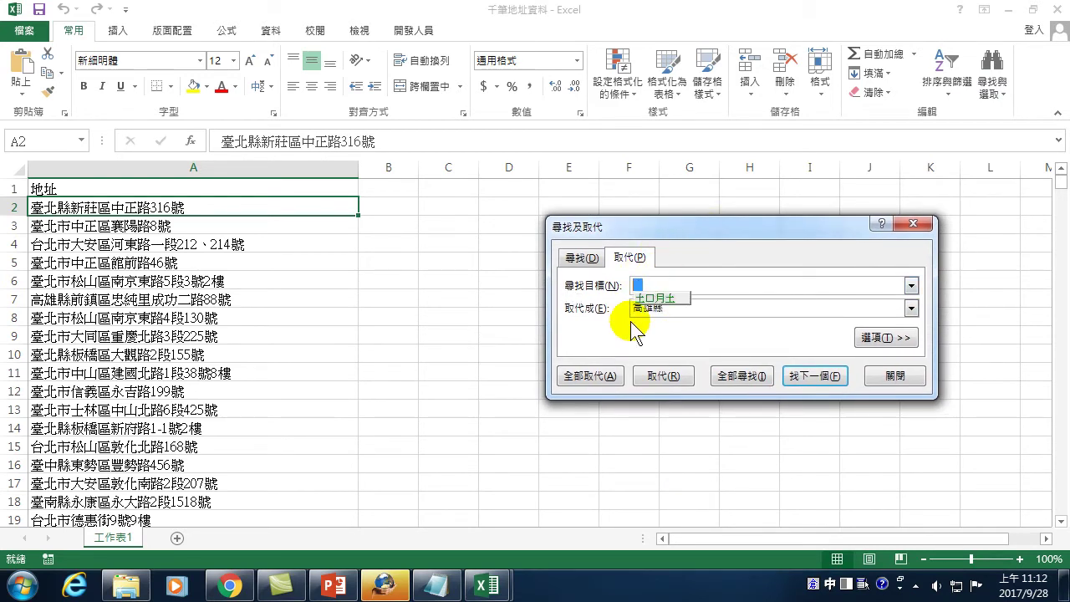
pyautogui.write('臺北縣')
pyautogui.press('Tab')
pyautogui.press('BackSpace')
pyautogui.write('新北市')
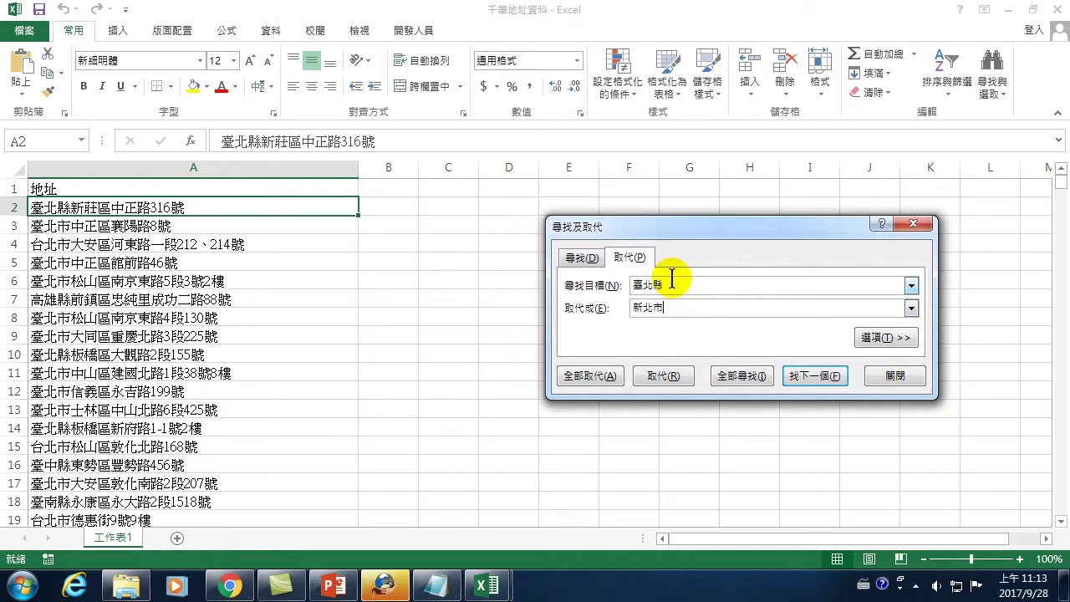
pyautogui.click(590, 376)
# - Replace every 臺南縣 with 臺南市 across the sheet, then close Find and Replace
pyautogui.press('Return')
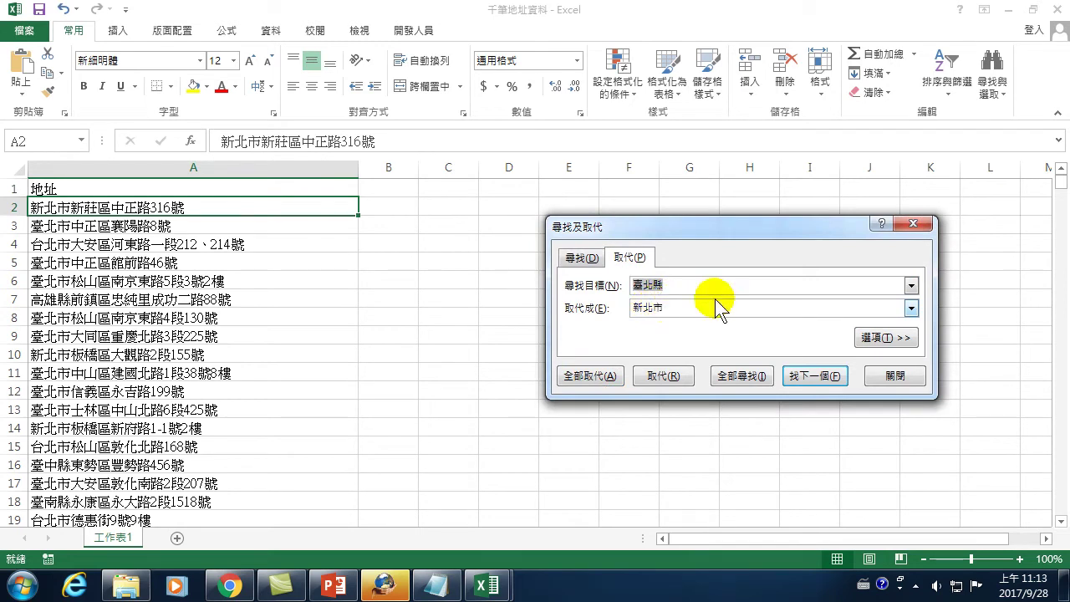
pyautogui.write('ta')
pyautogui.press('BackSpace')
pyautogui.press('BackSpace')
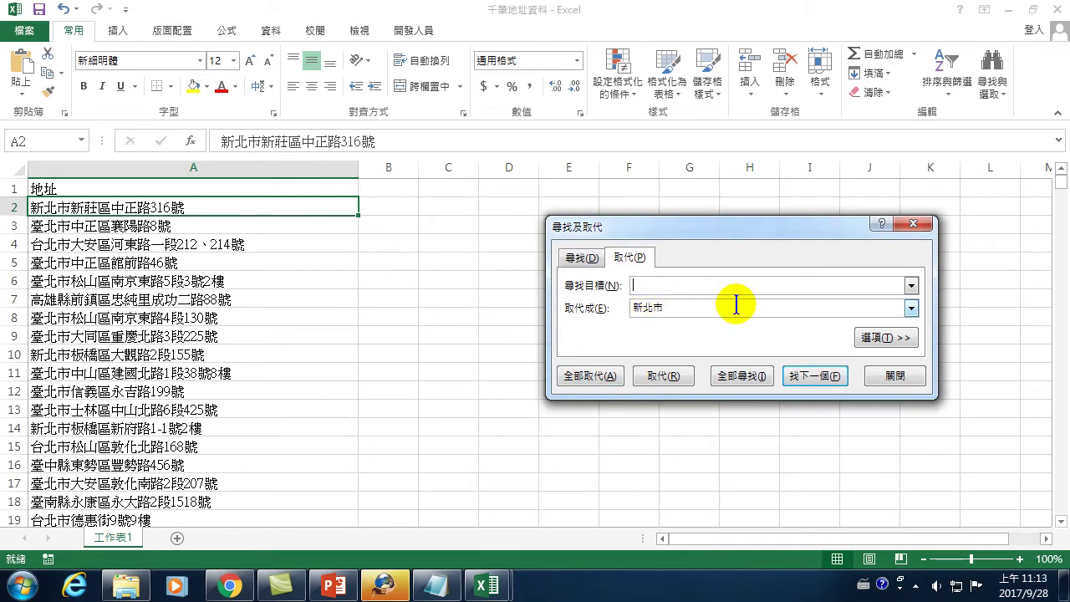
pyautogui.hotkey('ctrl', 'space')
pyautogui.write('臺')
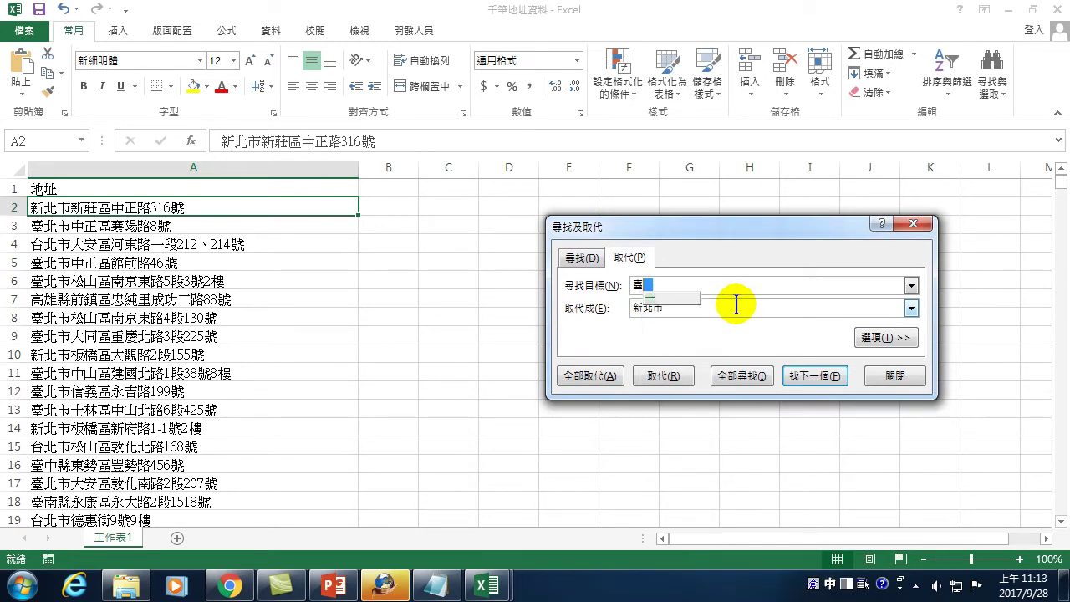
pyautogui.write('南縣')
pyautogui.press('Tab')
pyautogui.write('臺')
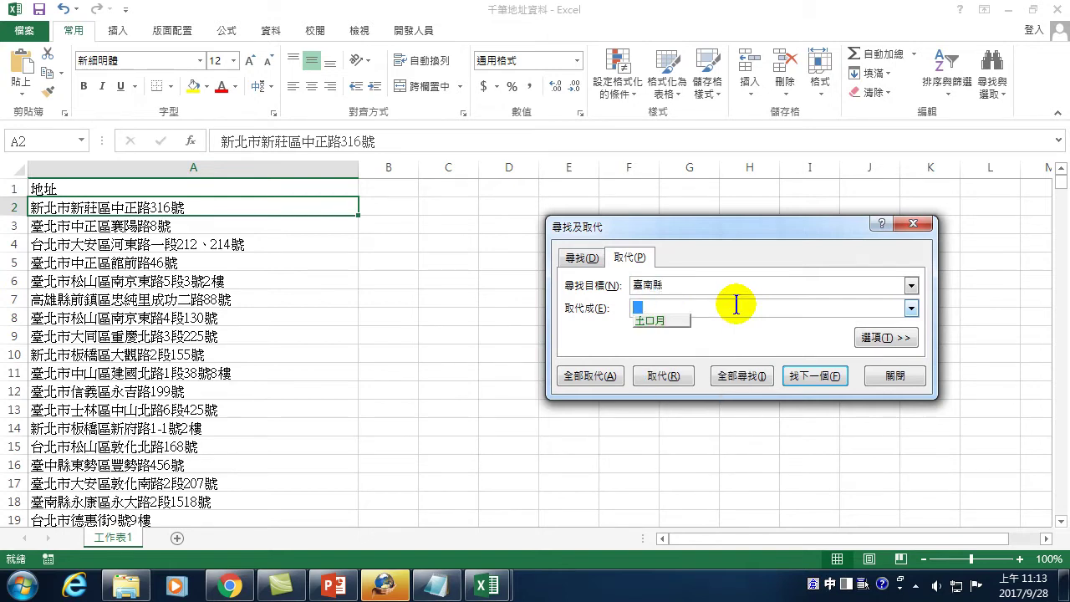
pyautogui.write('南')
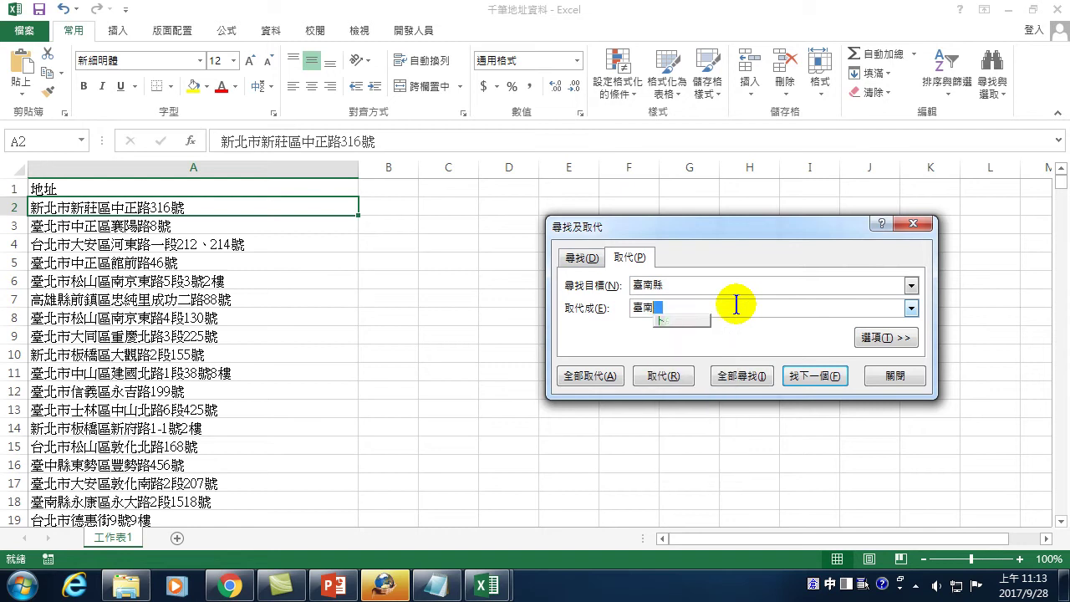
pyautogui.write('市')
pyautogui.click(594, 377)
pyautogui.click(535, 338)
pyautogui.doubleClick(668, 285)
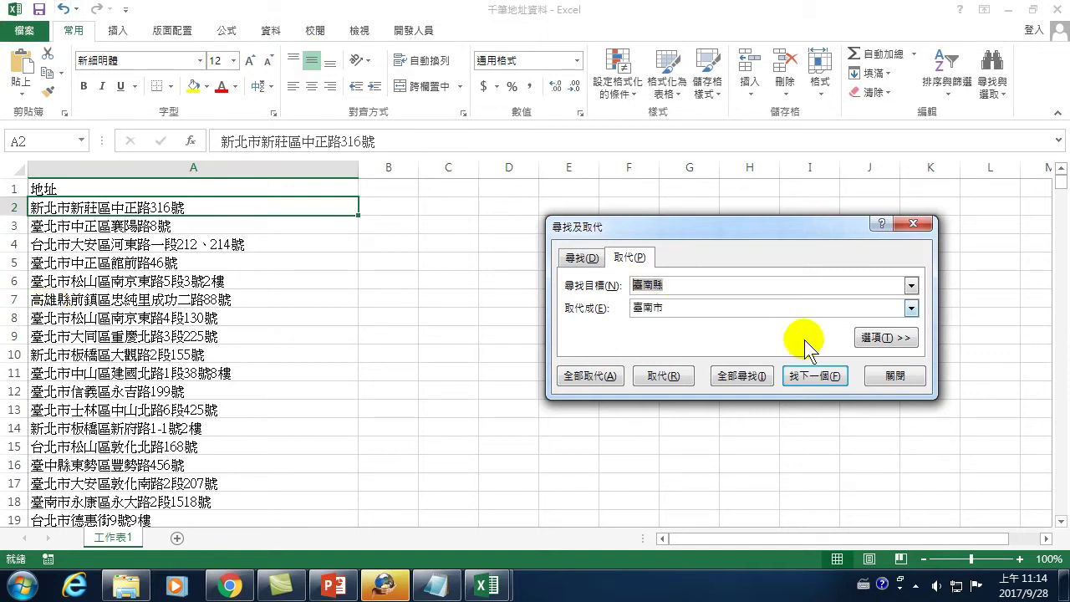
pyautogui.click(894, 376)
# - Close without saving, reopen 千筆地址資料 from the 20170928 folder, and enable Use Relative References
pyautogui.hotkey('ctrl', 'w')
pyautogui.click(528, 311)
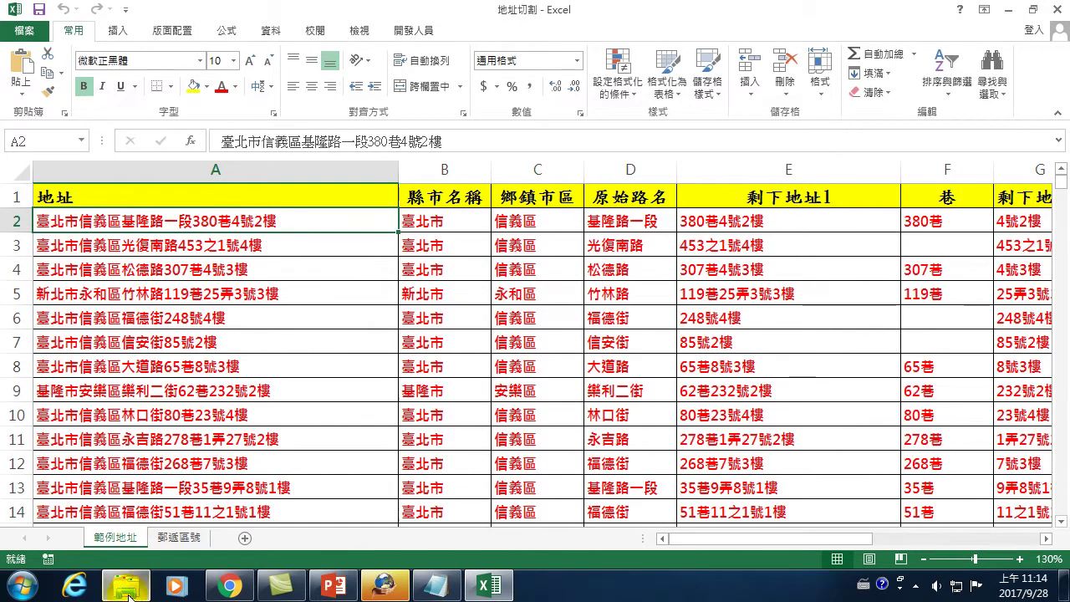
pyautogui.click(126, 585)
pyautogui.doubleClick(191, 108)
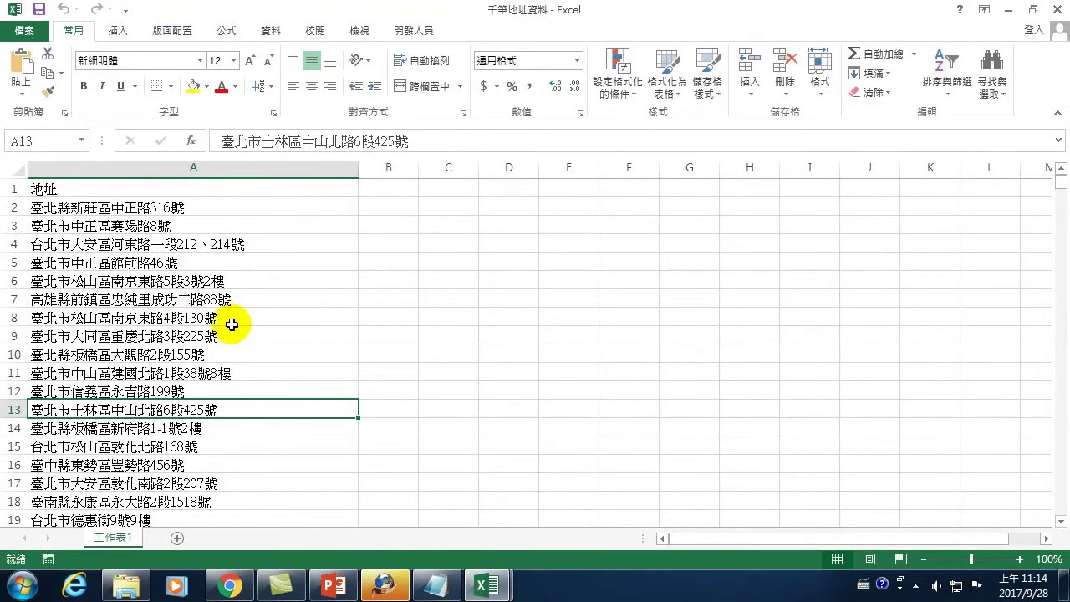
pyautogui.click(413, 30)
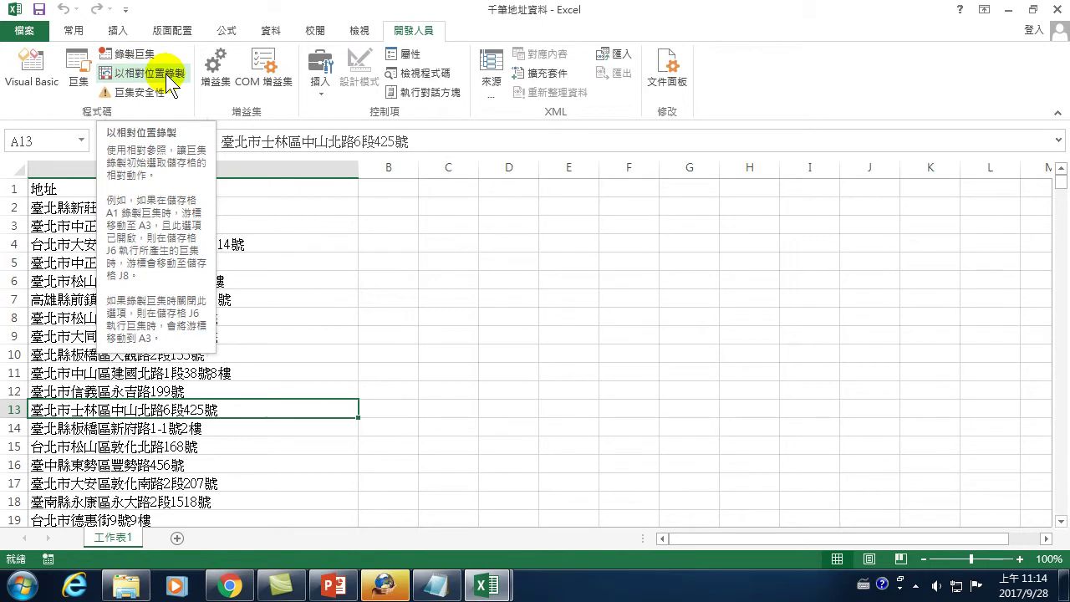
pyautogui.click(171, 80)
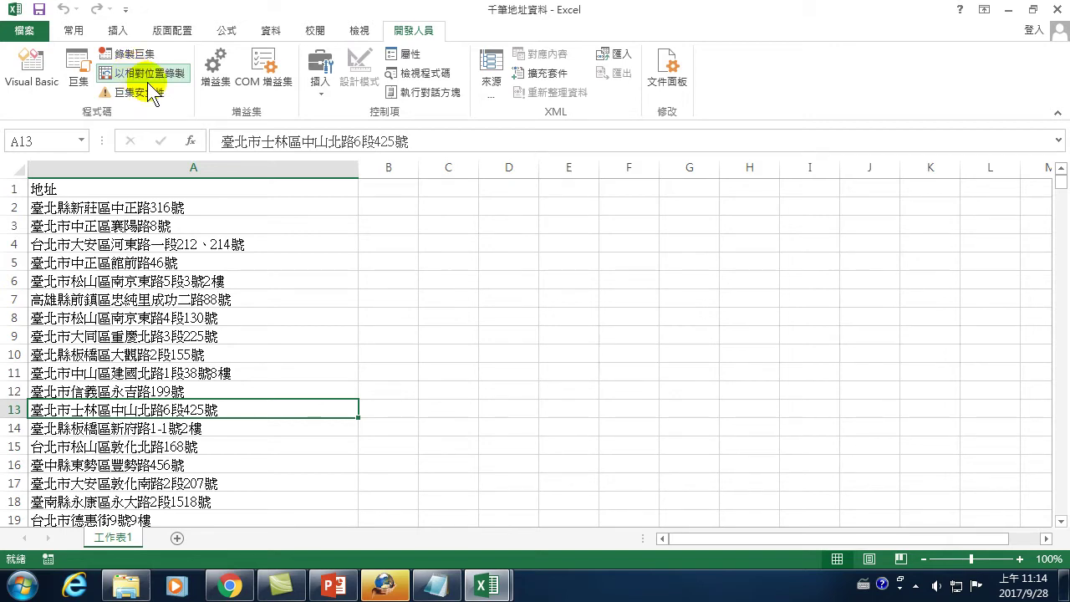
# - Begin recording a new macro named 縣市轉換1, stored in this workbook
pyautogui.click(131, 58)
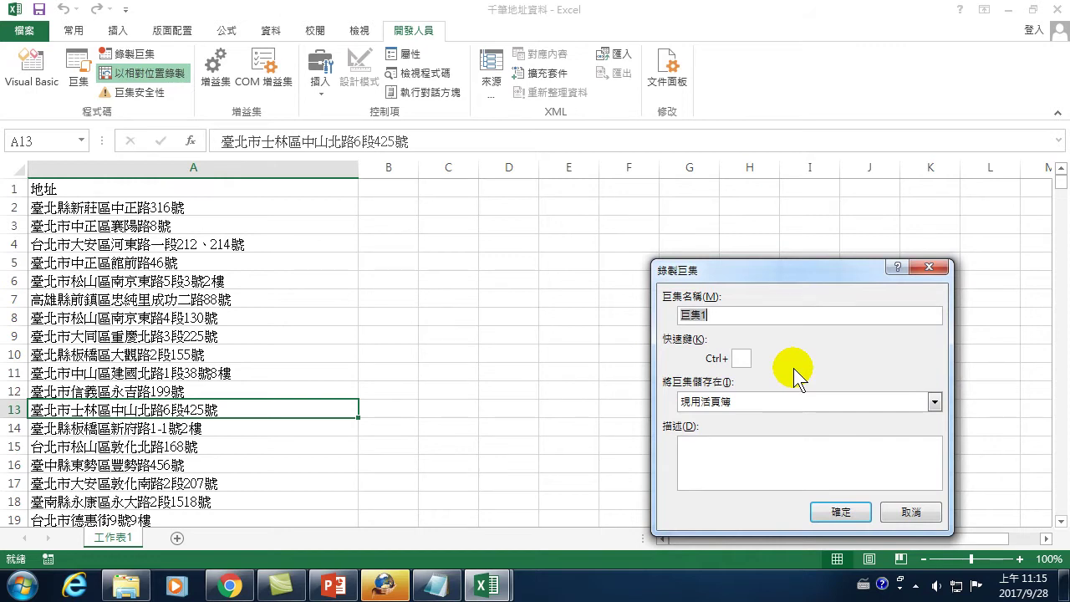
pyautogui.press('BackSpace')
pyautogui.hotkey('ctrl', 'space')
pyautogui.write('bf')
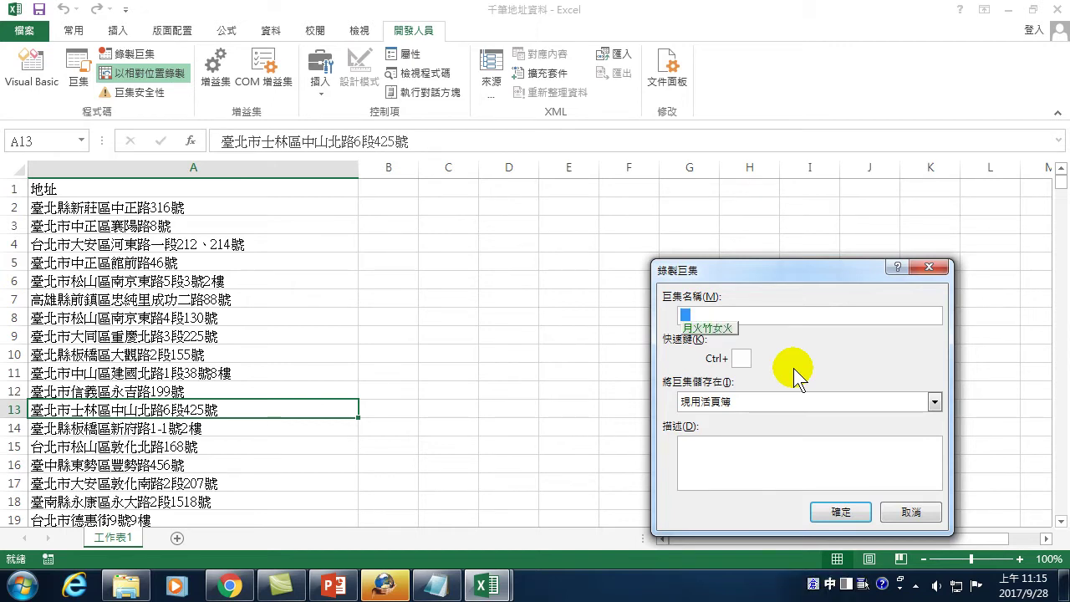
pyautogui.write('縣市')
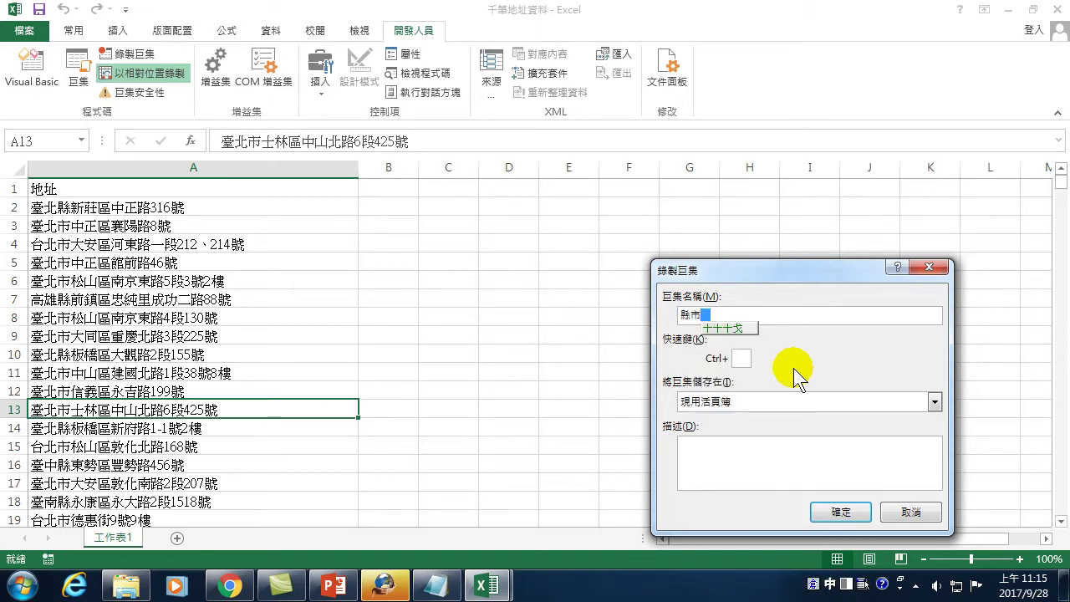
pyautogui.write('調換')
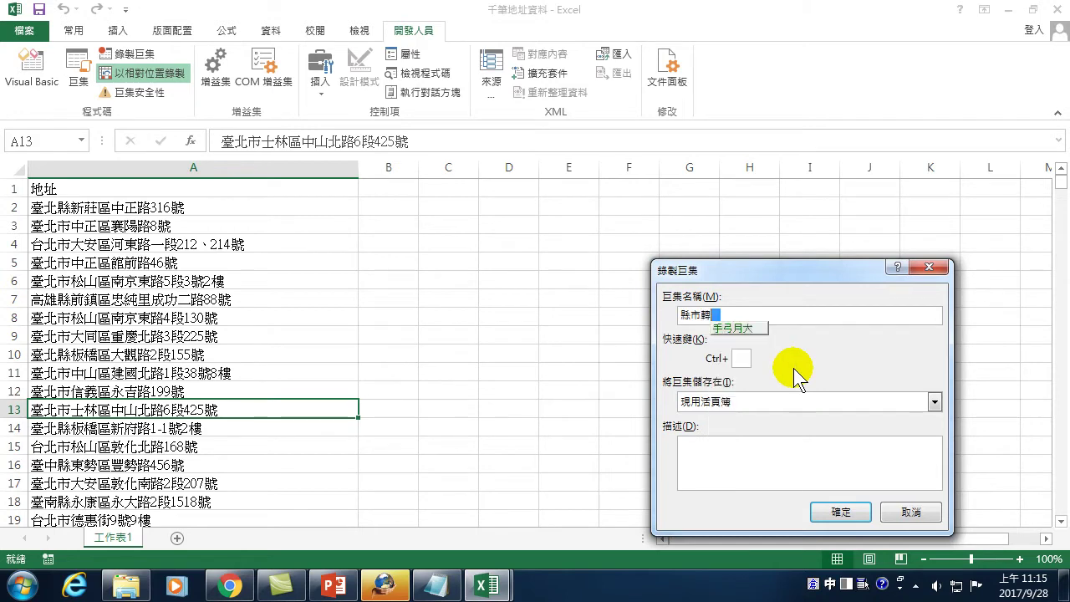
pyautogui.hotkey('ctrl', 'space')
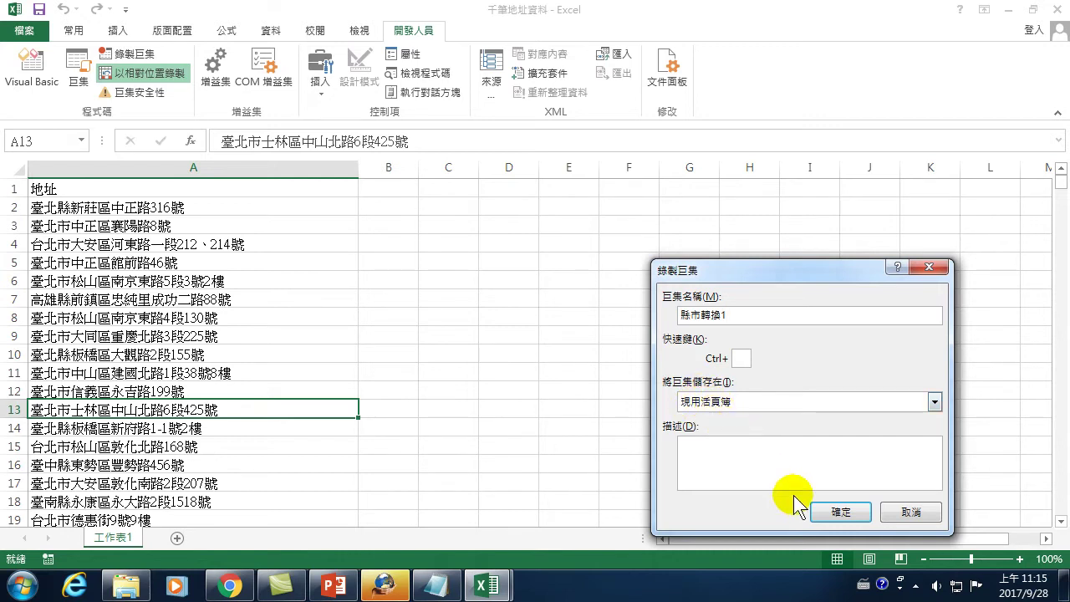
pyautogui.click(839, 510)
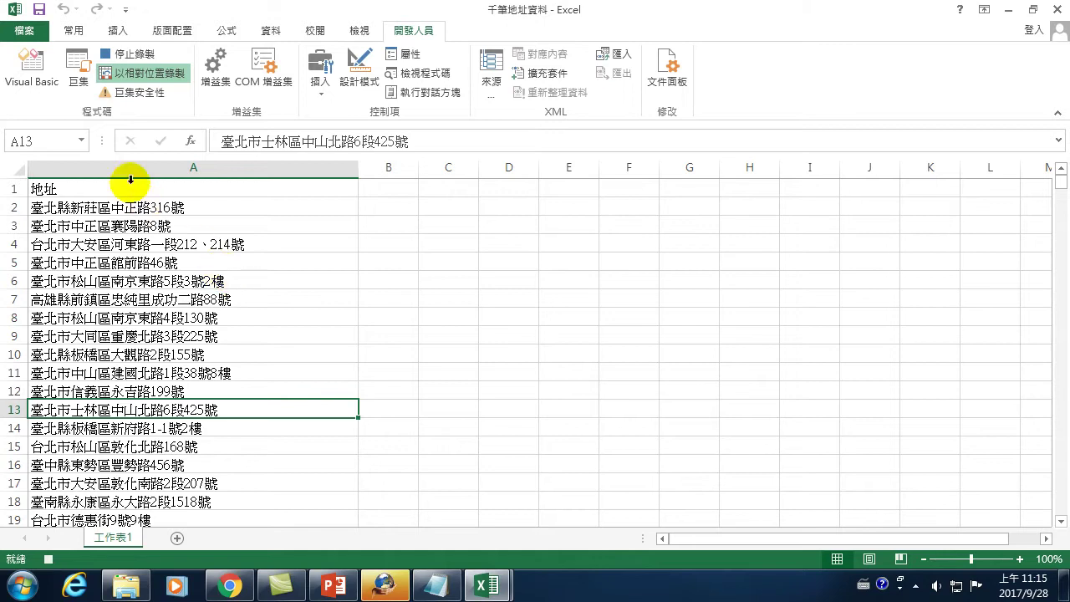
pyautogui.click(74, 32)
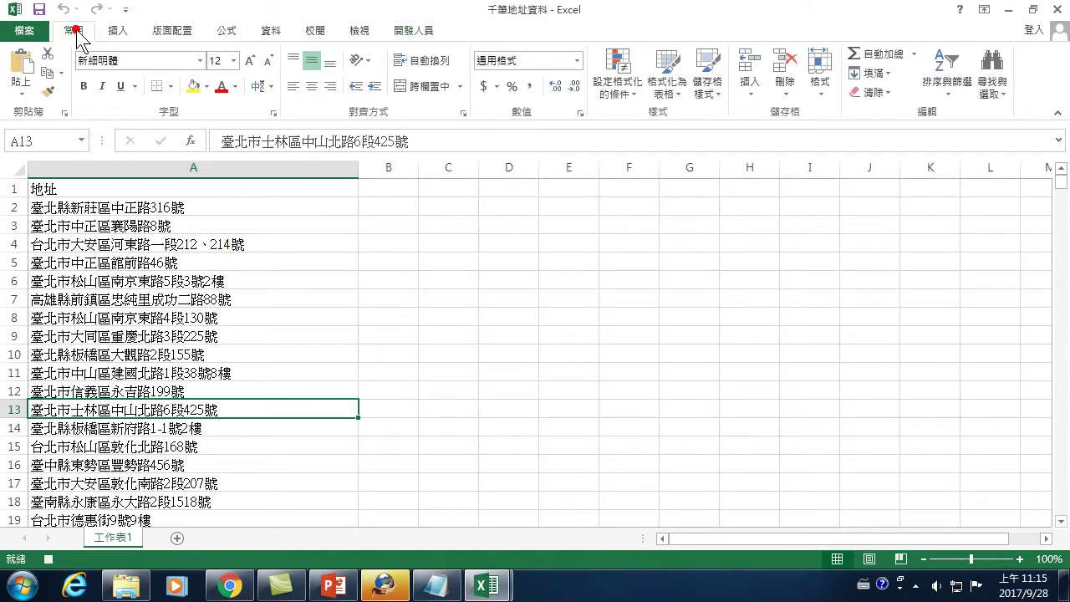
# - Use Find & Select > Replace to change all 158 臺北縣 entries to 新北市, then close the dialog
pyautogui.click(992, 70)
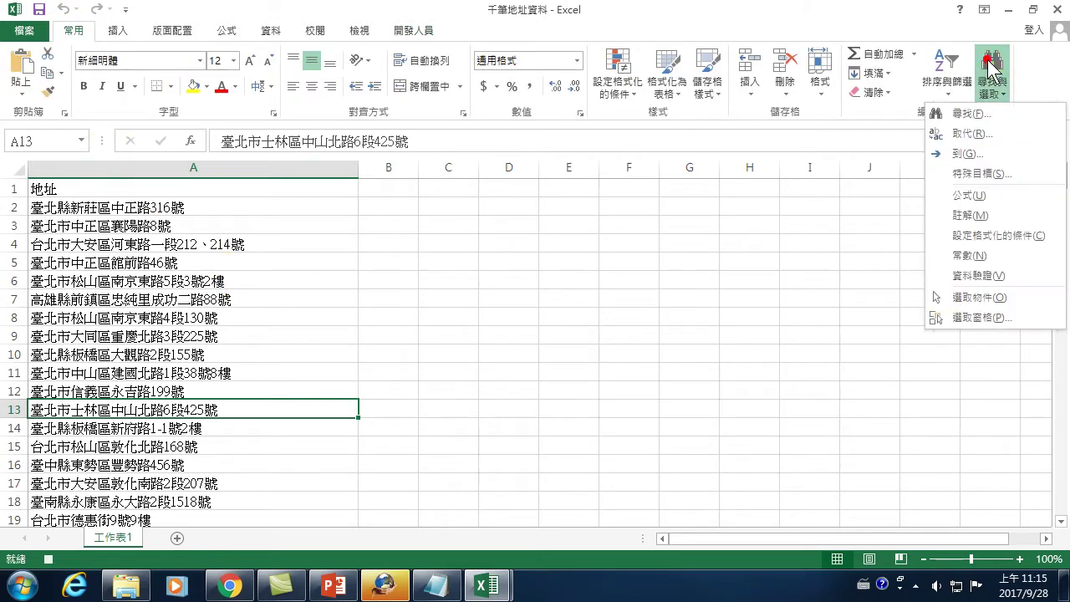
pyautogui.click(968, 134)
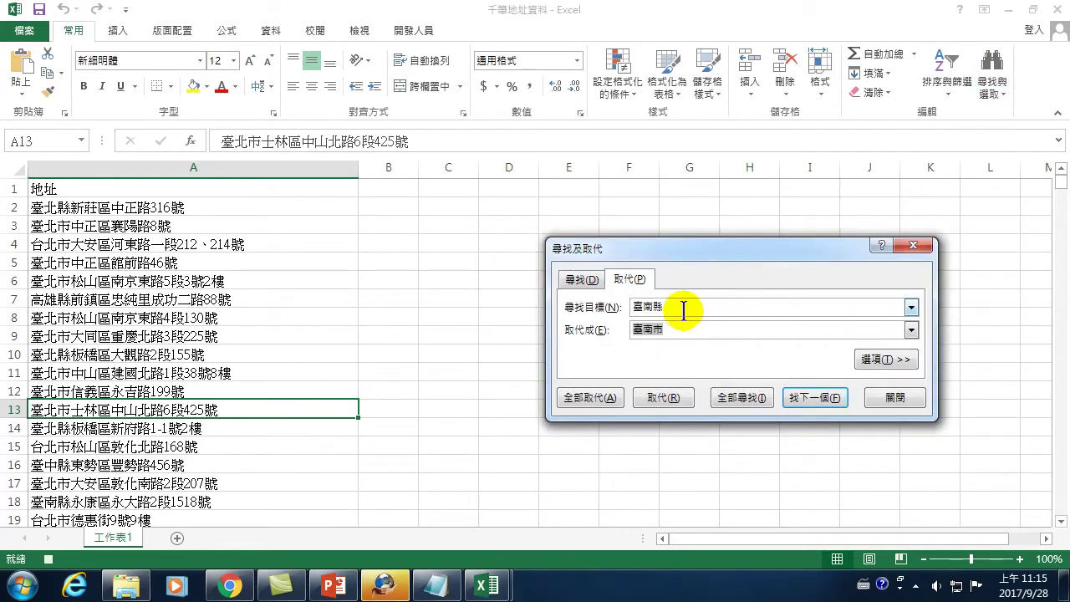
pyautogui.doubleClick(648, 308)
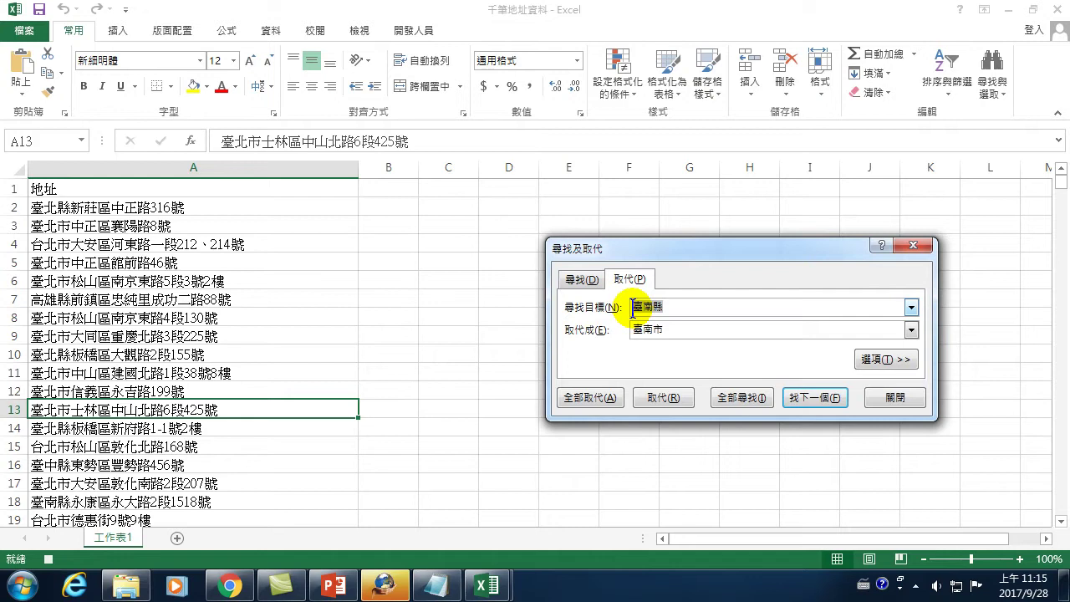
pyautogui.press('BackSpace')
pyautogui.write('臺北')
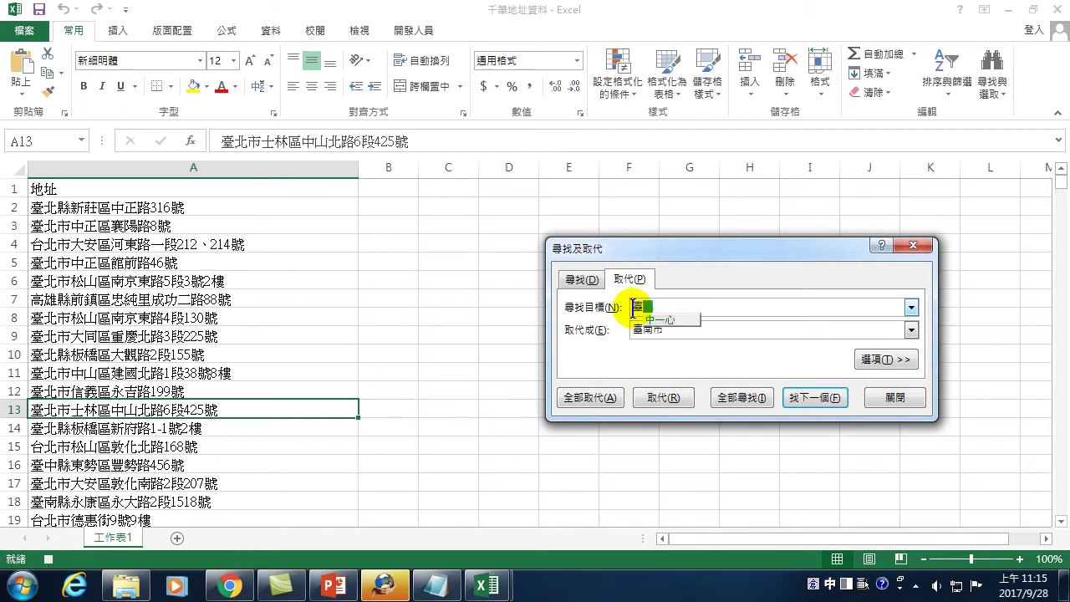
pyautogui.write('縣')
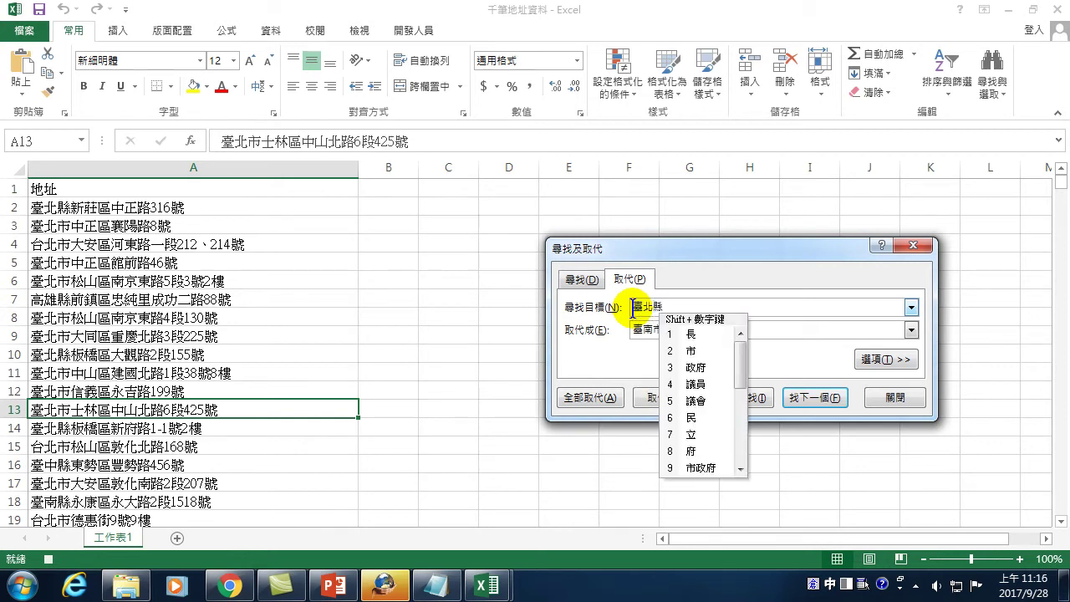
pyautogui.press('Tab')
pyautogui.write('新')
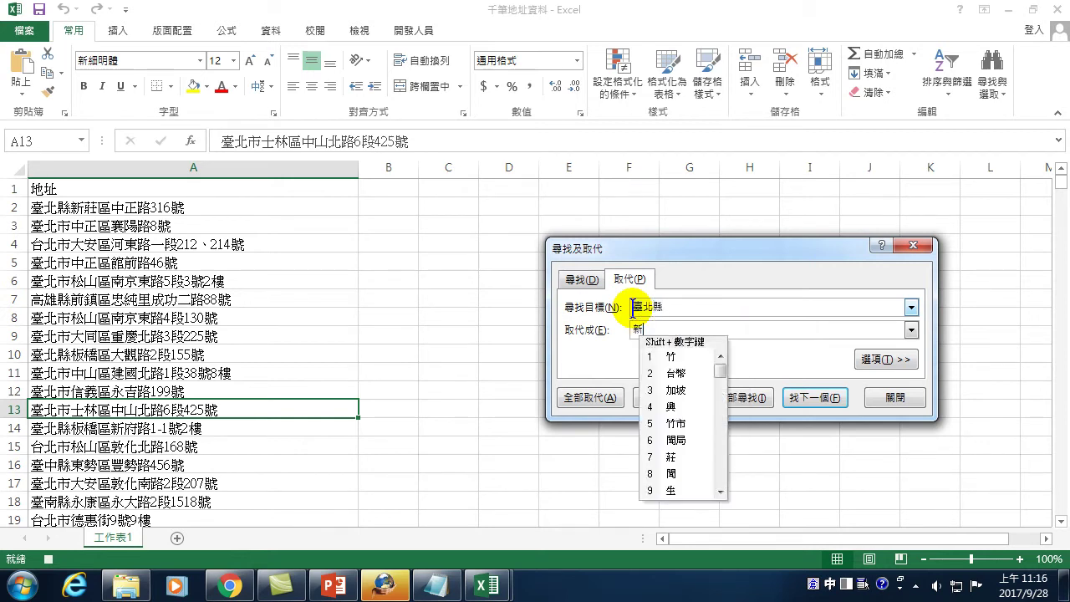
pyautogui.write('北市')
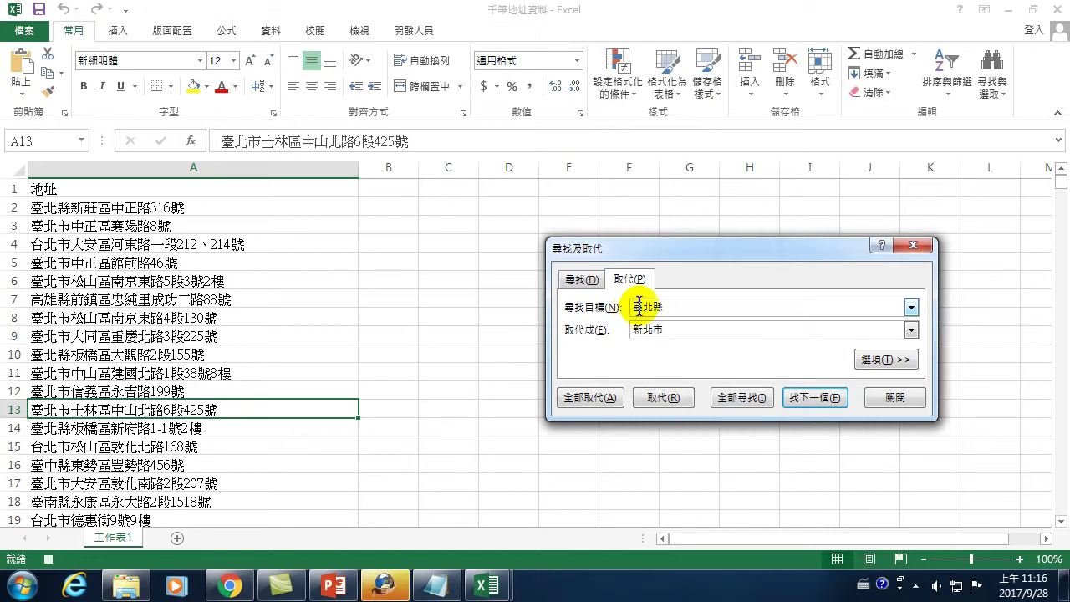
pyautogui.click(593, 399)
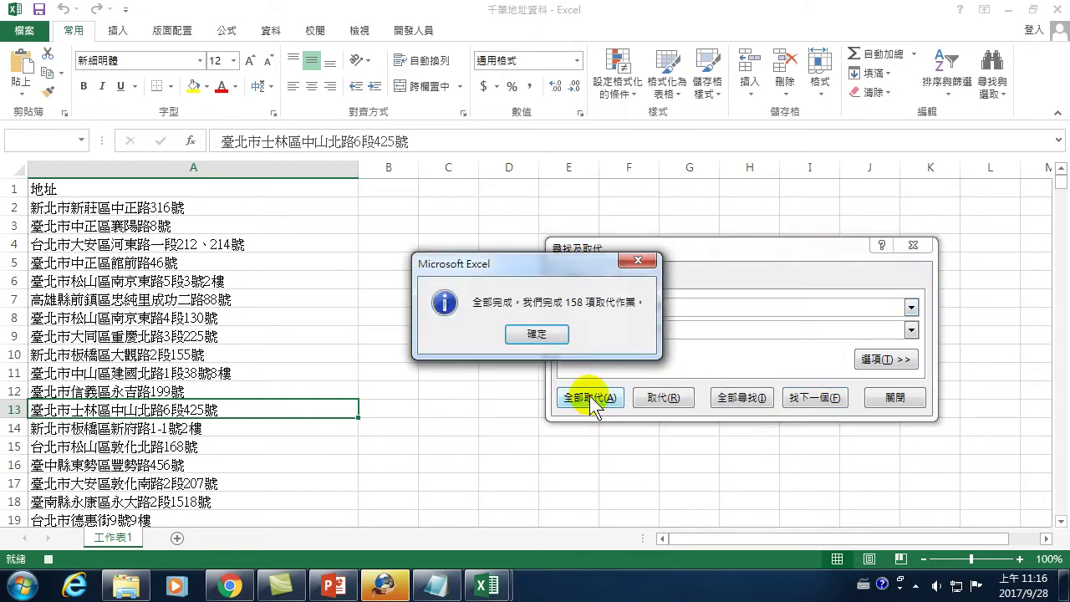
pyautogui.click(536, 336)
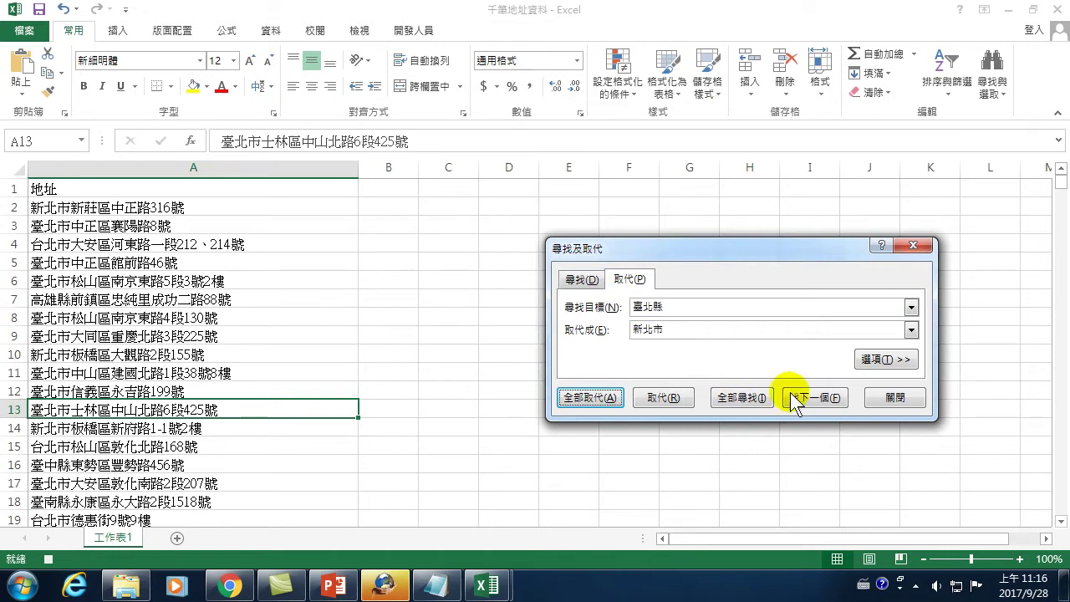
pyautogui.click(902, 406)
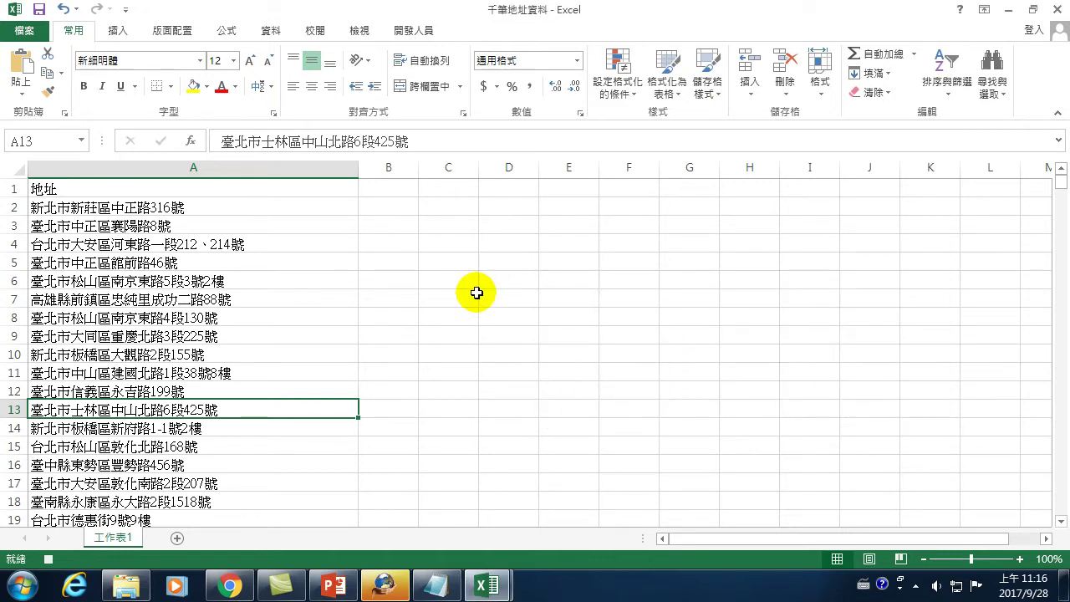
# - Stop the recording and open 縣市轉換1 from the Macros list for editing
pyautogui.click(413, 30)
pyautogui.click(135, 53)
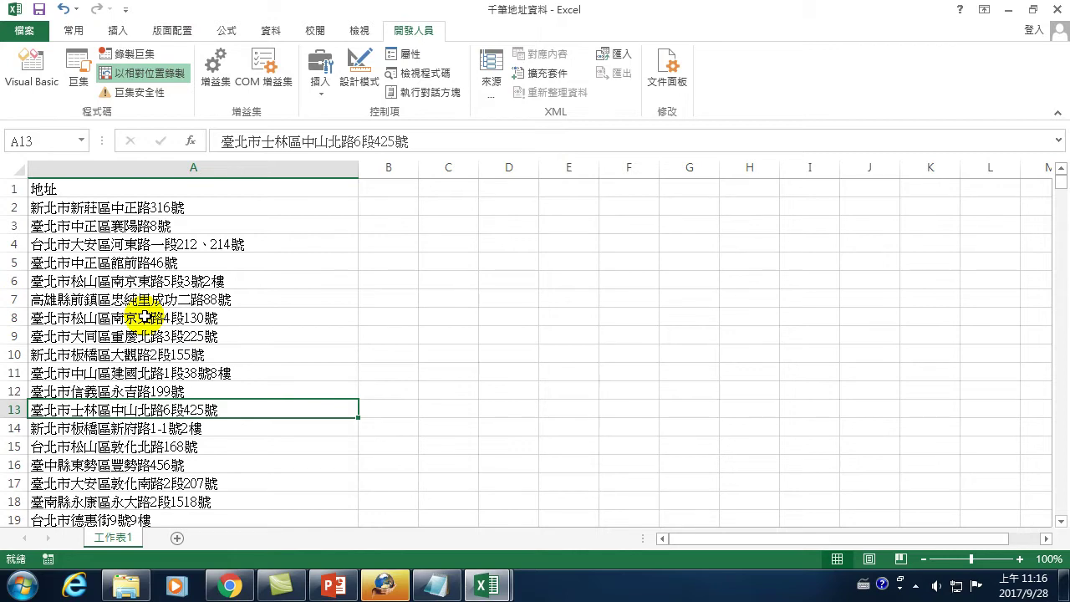
pyautogui.click(70, 67)
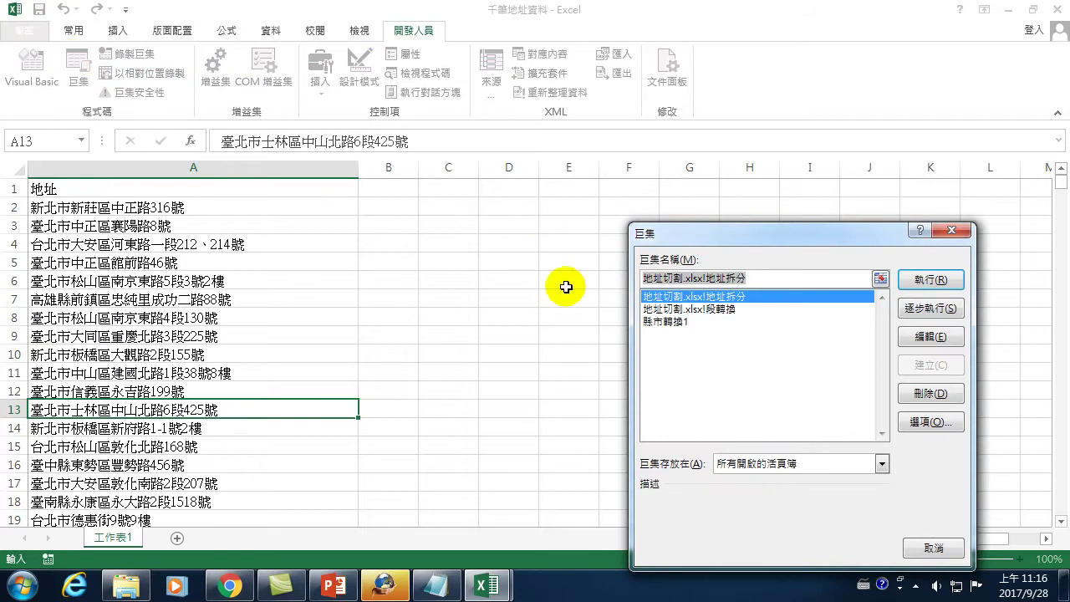
pyautogui.click(664, 323)
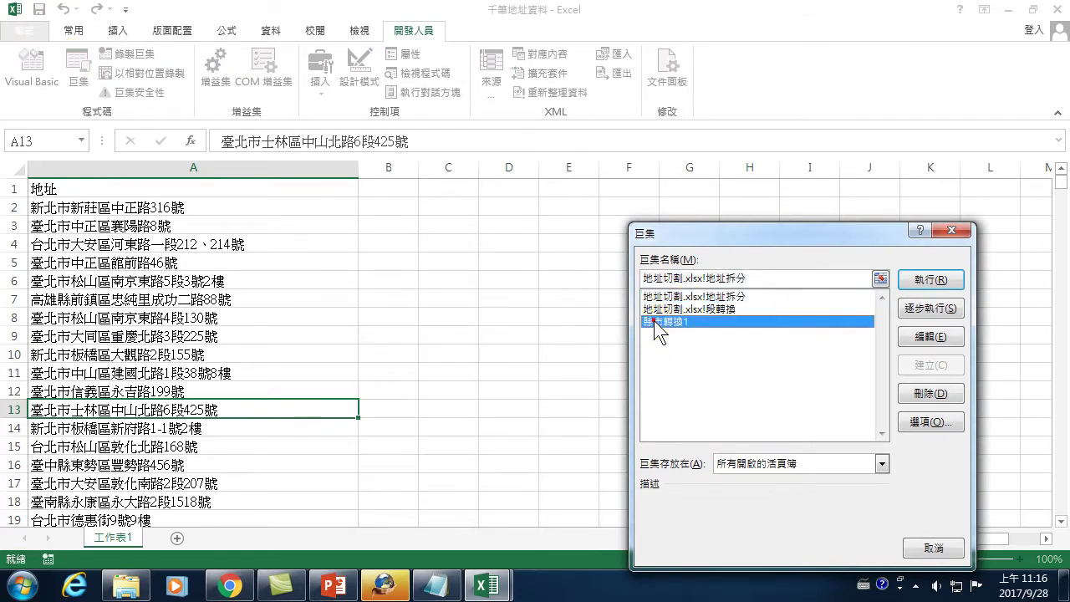
pyautogui.click(932, 335)
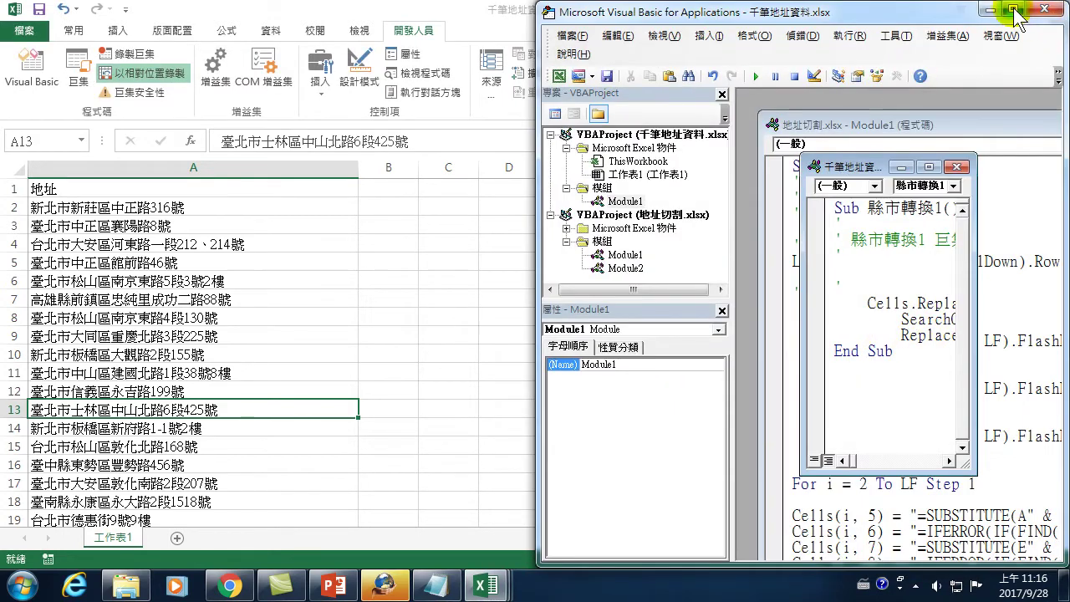
# - Maximize the VBA editor and duplicate the Cells.Replace statement on a new line
pyautogui.click(1013, 10)
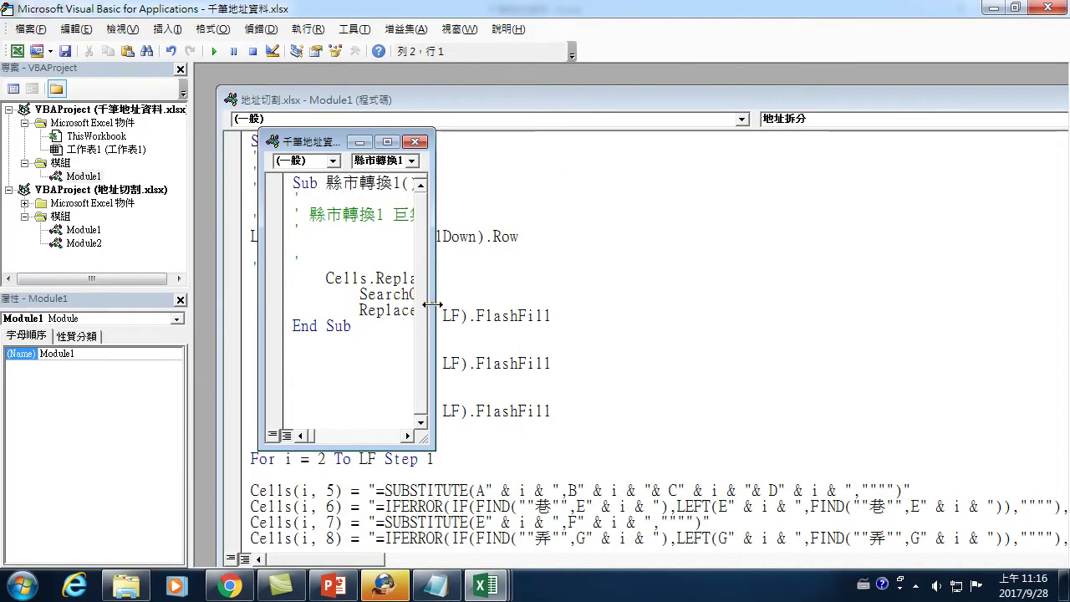
pyautogui.moveTo(433, 318); pyautogui.dragTo(977, 346)
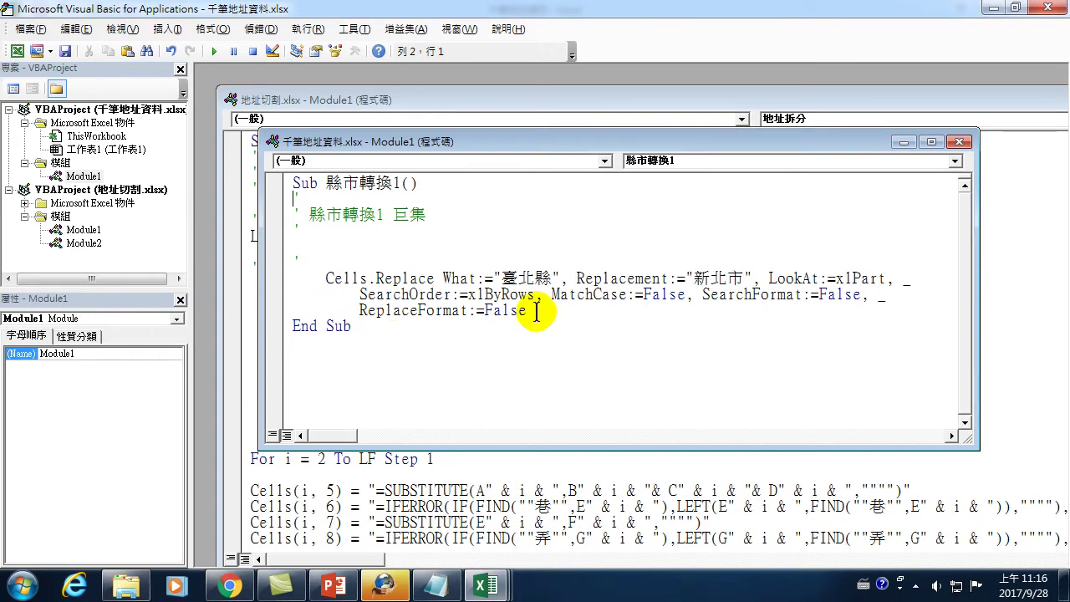
pyautogui.moveTo(536, 311); pyautogui.dragTo(287, 272)
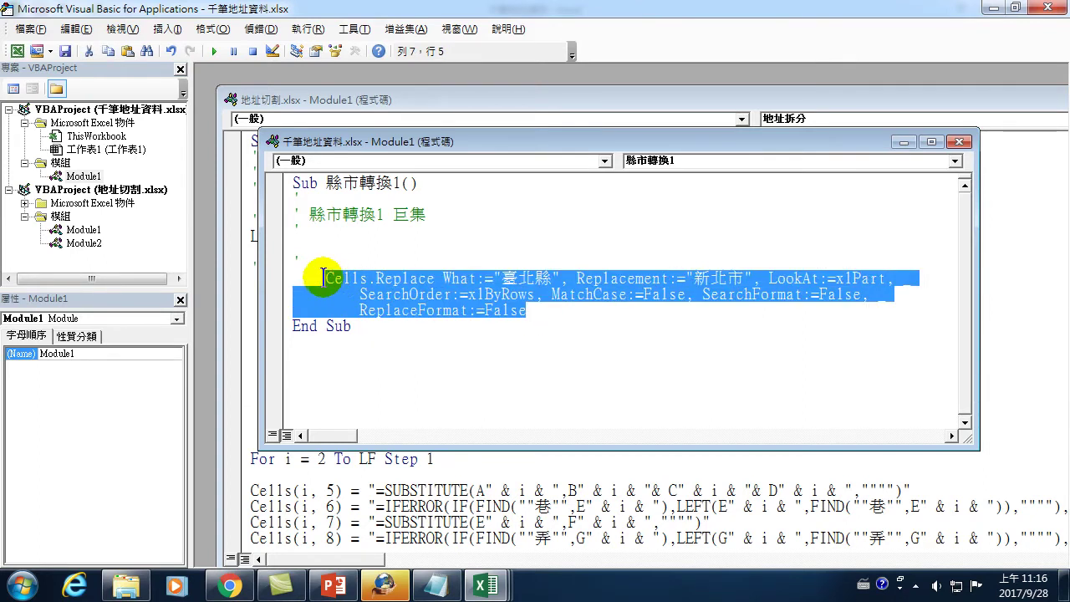
pyautogui.click(573, 314)
pyautogui.press('Return')
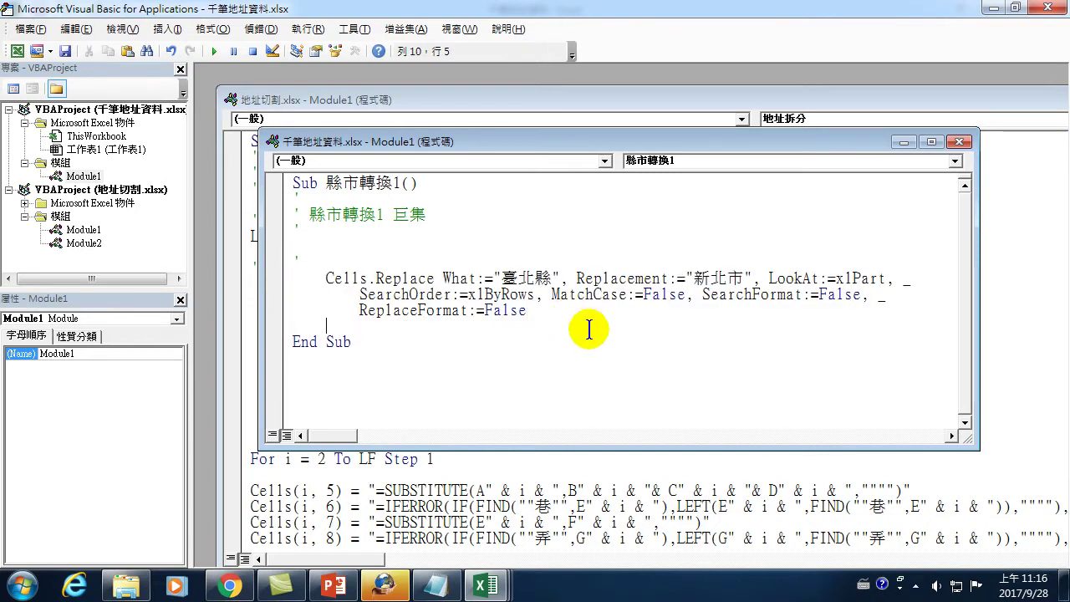
pyautogui.write('Cells.Replace What:="臺北縣", Replacement:="新北市", LookAt:=xlPart, _         SearchOrder:=xlByRows, MatchCase:=False, SearchFormat:=False, _         ReplaceFormat:=False')
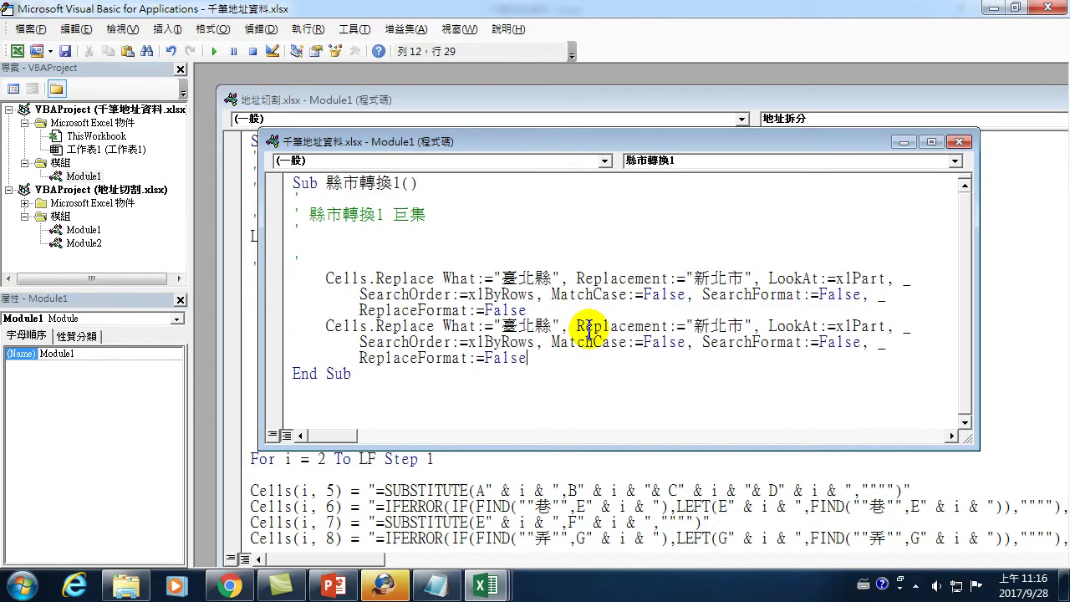
# - Edit the copied statement so it replaces 桃園縣 with 桃園市
pyautogui.doubleClick(502, 326)
pyautogui.moveTo(501, 325); pyautogui.dragTo(535, 328)
pyautogui.write('d')
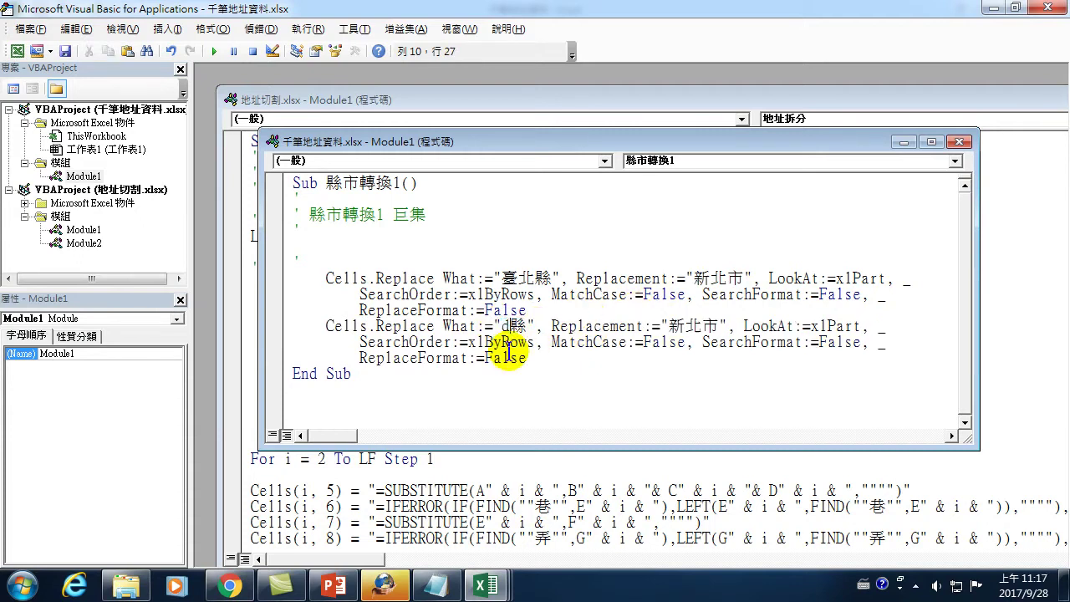
pyautogui.press('BackSpace')
pyautogui.write('桃')
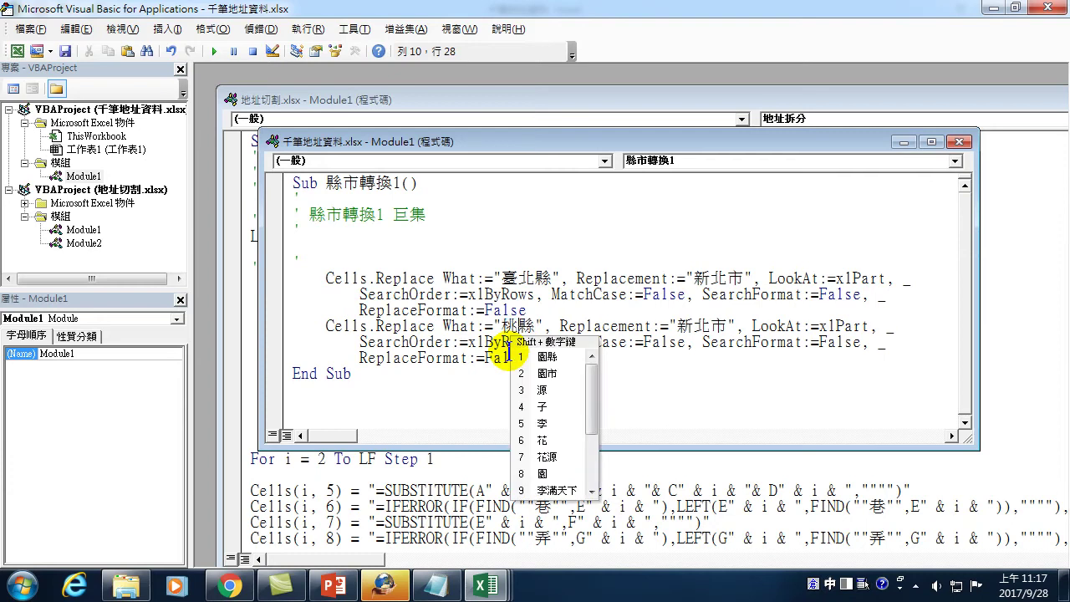
pyautogui.write('園')
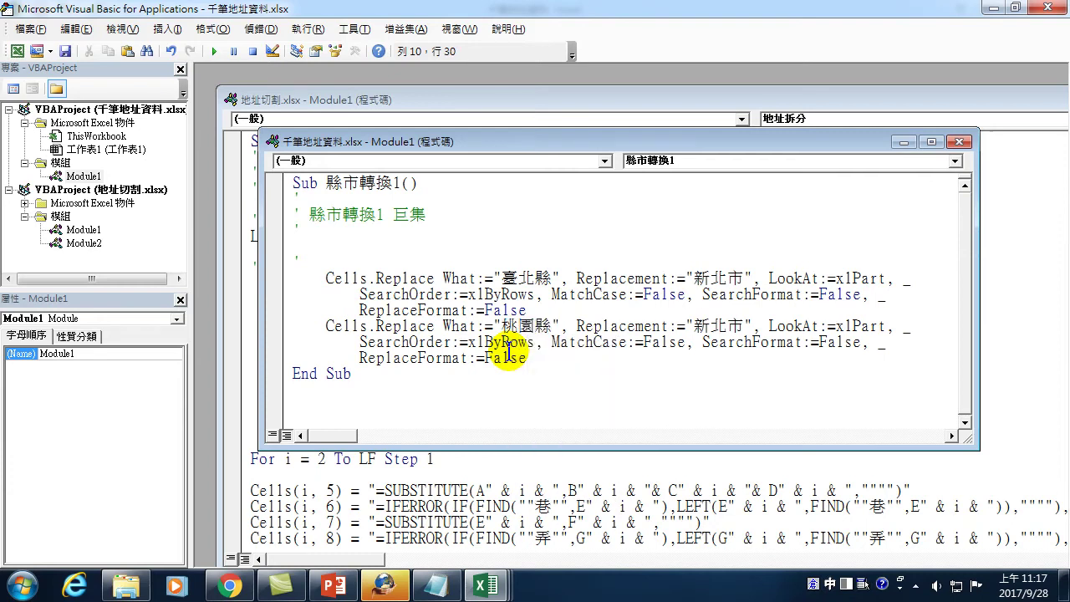
pyautogui.click(698, 321)
pyautogui.moveTo(696, 326); pyautogui.dragTo(727, 326)
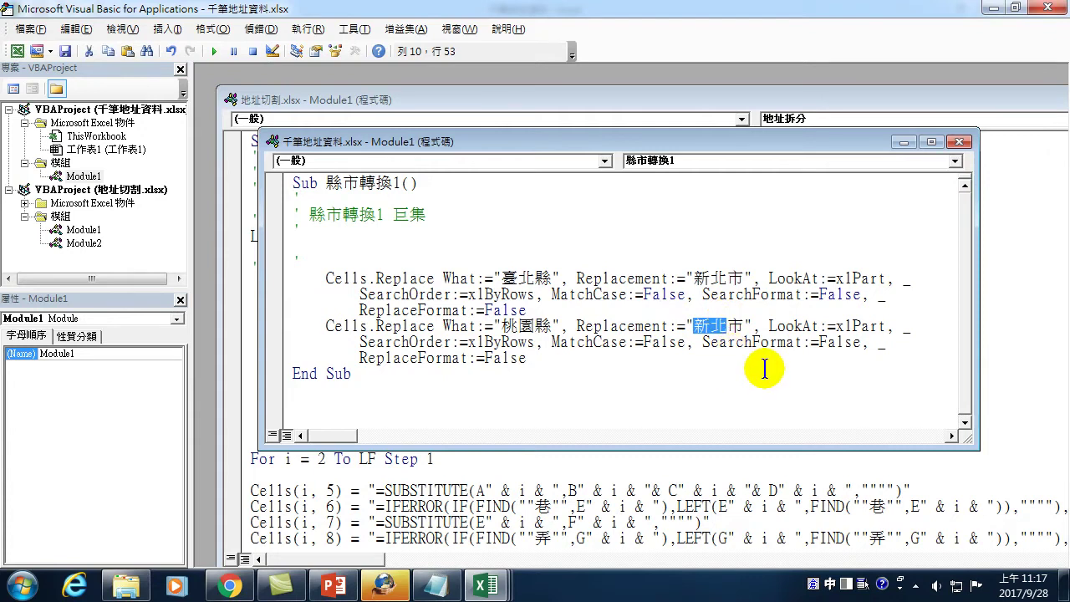
pyautogui.write('桃')
pyautogui.write('園市')
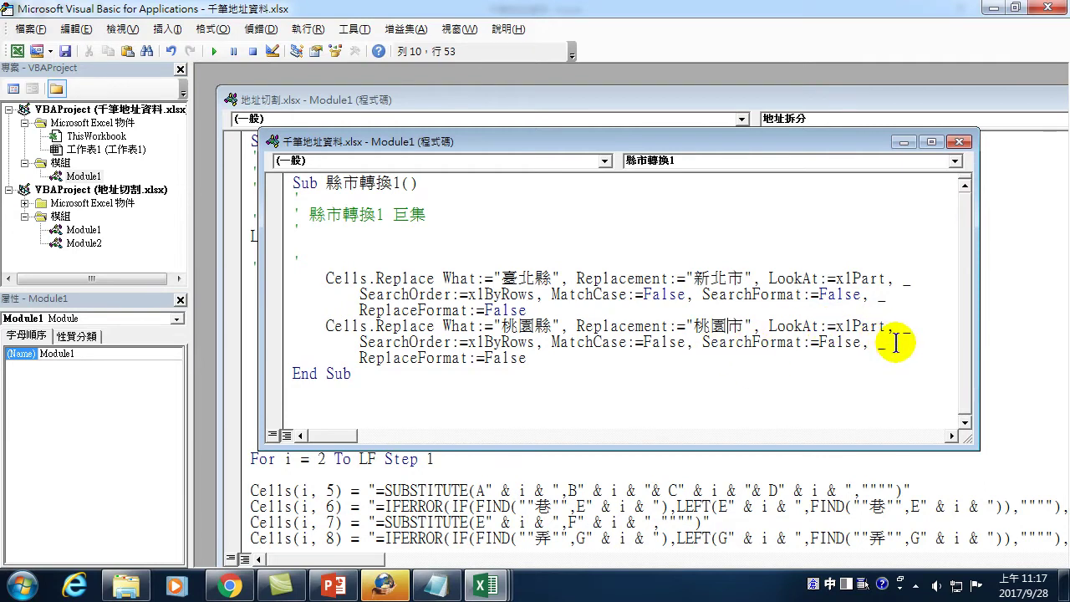
pyautogui.click(528, 358)
pyautogui.press('Return')
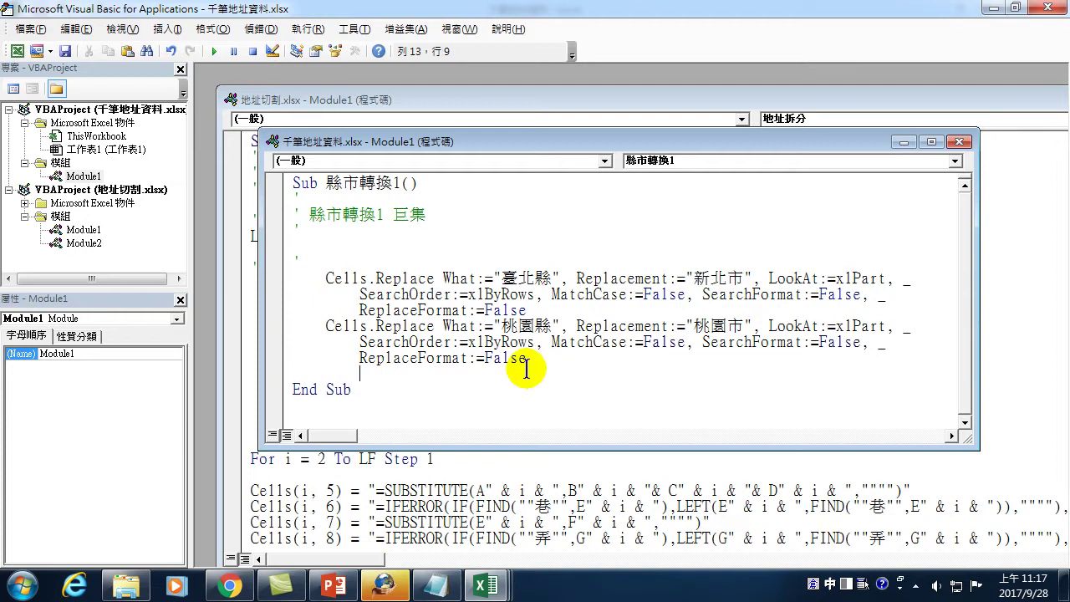
# - Paste a third Replace statement and change it to convert 臺中縣 to 臺中市
pyautogui.write('Cells.Replace What:="臺北縣", Replacement:="新北市", LookAt:=xlPart, _         SearchOrder:=xlByRows, MatchCase:=False, SearchFormat:=False, _         ReplaceFormat:=False')
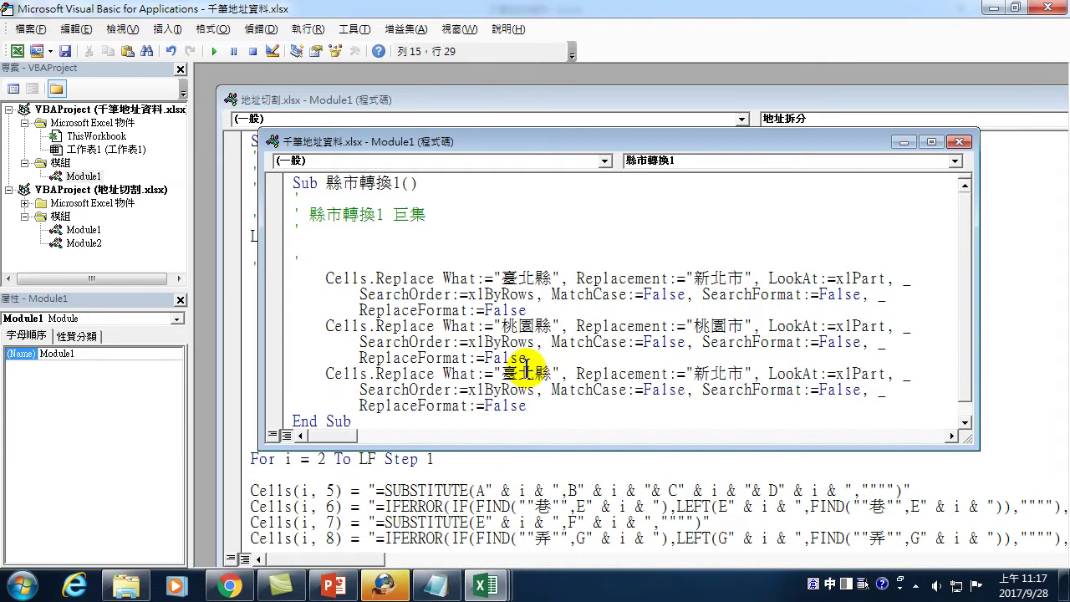
pyautogui.moveTo(501, 373); pyautogui.dragTo(532, 376)
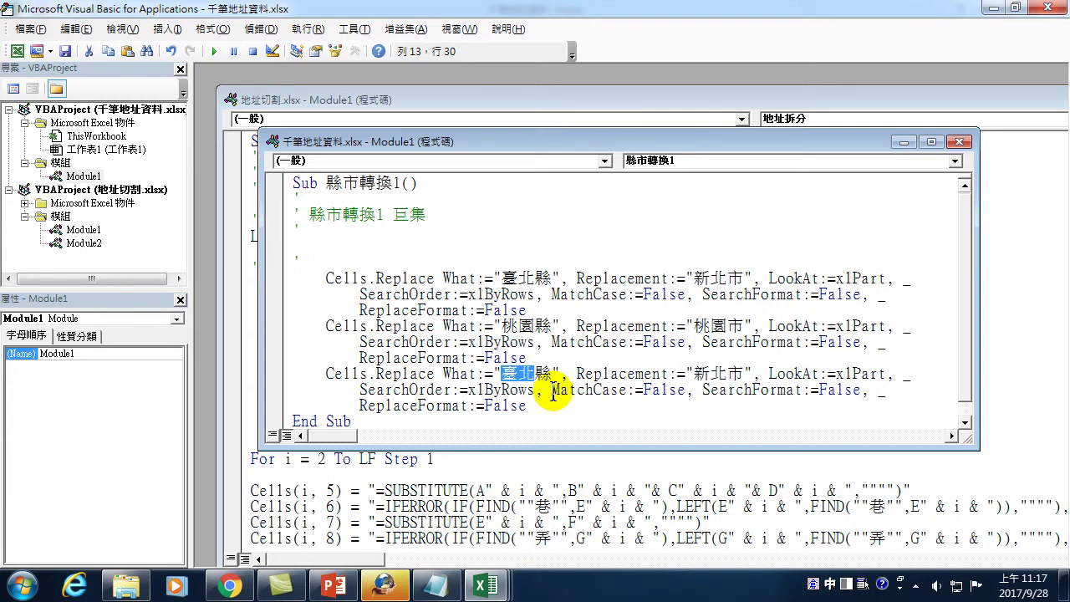
pyautogui.write('臺中')
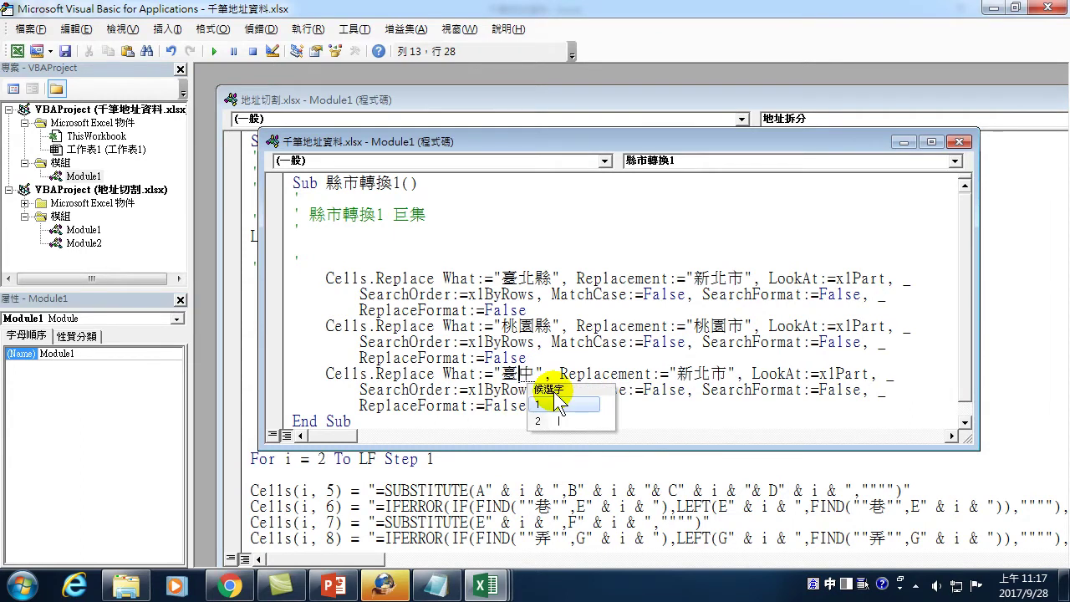
pyautogui.write('縣')
pyautogui.press('Return')
pyautogui.press('Right')
pyautogui.press('Right')
pyautogui.press('Right')
pyautogui.press('Right')
pyautogui.press('Right')
pyautogui.press('Right')
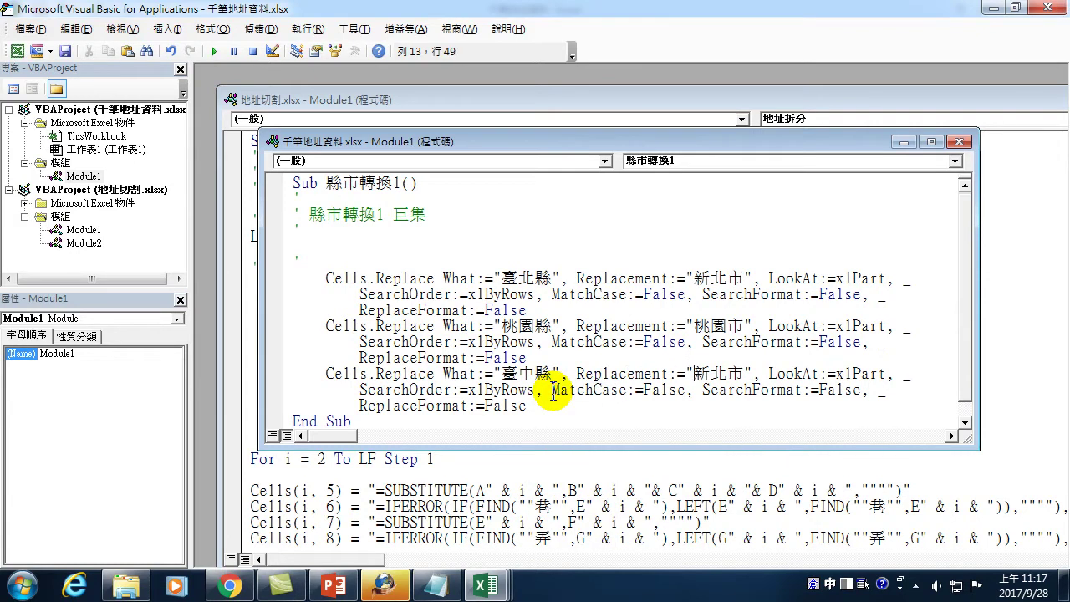
pyautogui.press('Delete')
pyautogui.press('Delete')
pyautogui.press('End')
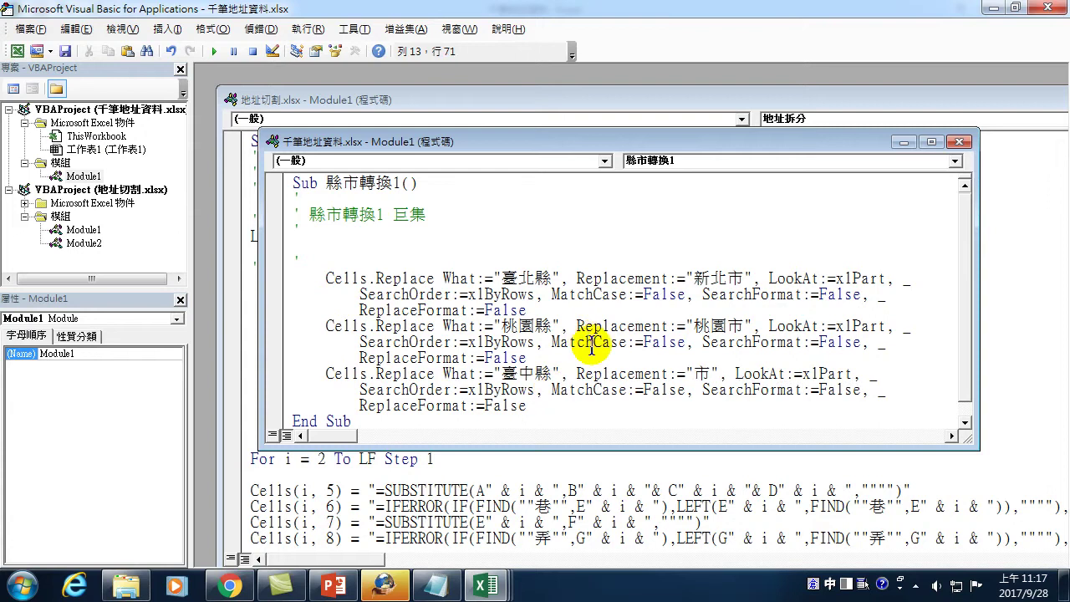
pyautogui.doubleClick(700, 374)
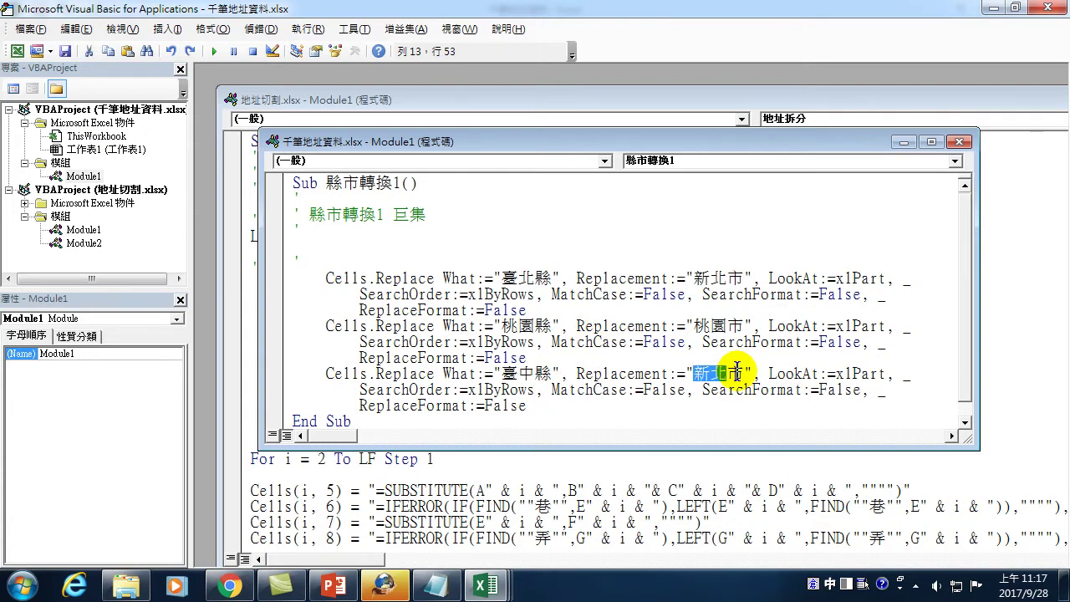
pyautogui.write('新北臺中')
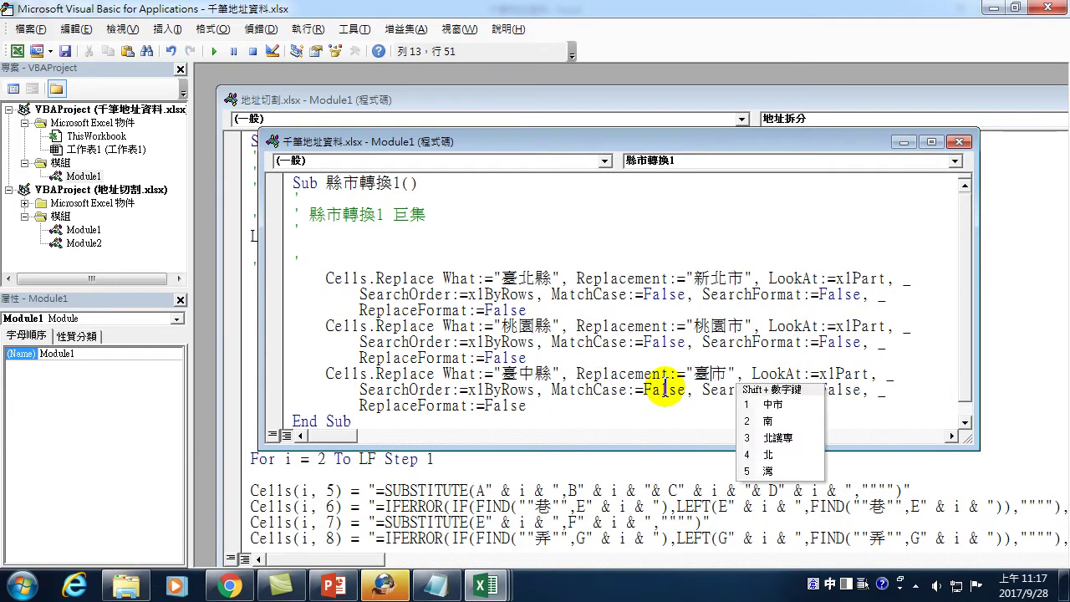
pyautogui.click(886, 393)
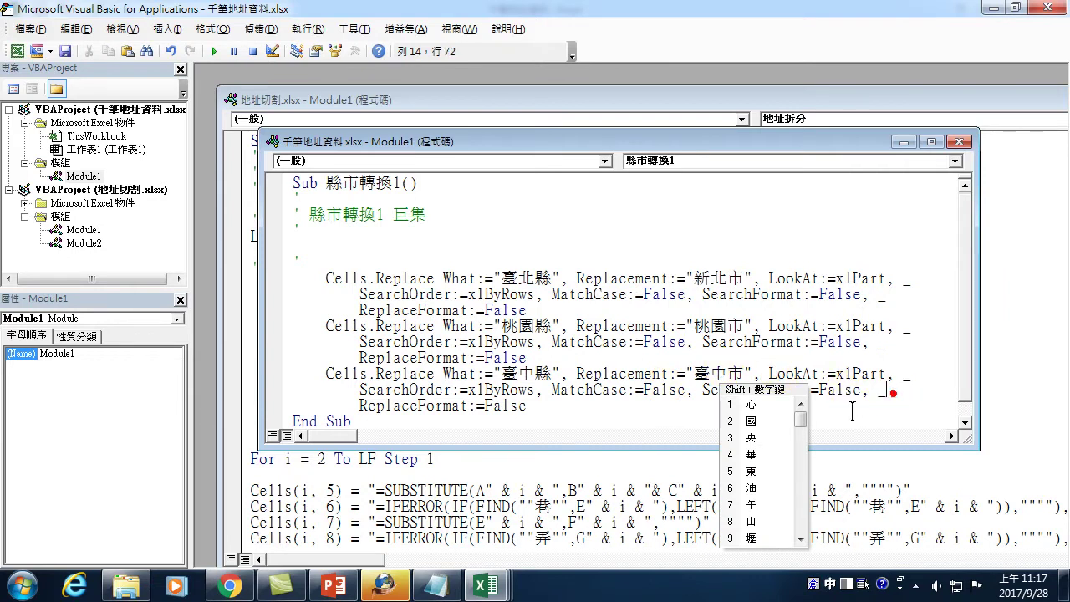
# - Paste a fourth copy of the 臺北縣→新北市 statement on a new line below
pyautogui.click(544, 408)
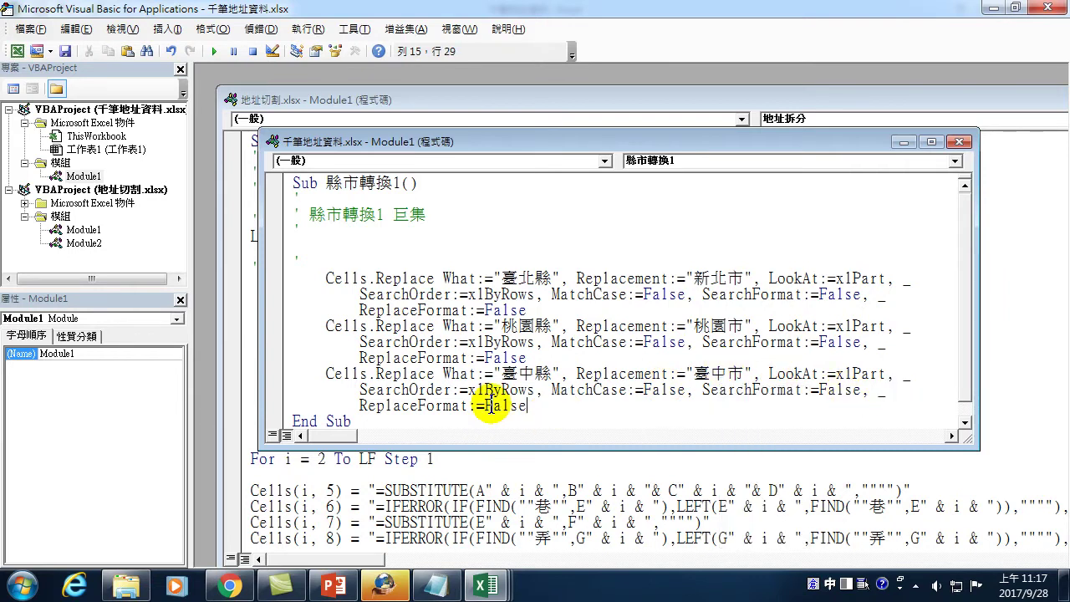
pyautogui.press('Return')
pyautogui.write('Cells.Replace What:="臺北縣", Replacement:="新北市", LookAt:=xlPart, _         SearchOrder:=xlByRows, MatchCase:=False, SearchFormat:=False, _         ReplaceFormat:=False')
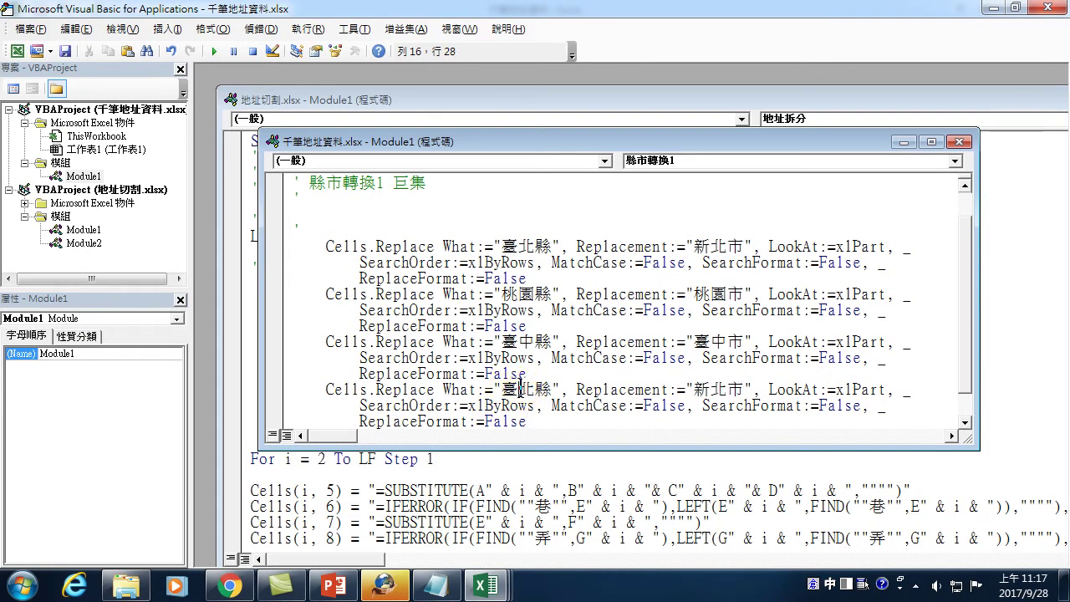
# - Change the fourth statement to replace 臺南縣 with 臺南市
pyautogui.moveTo(533, 390); pyautogui.dragTo(518, 390)
pyautogui.write('南')
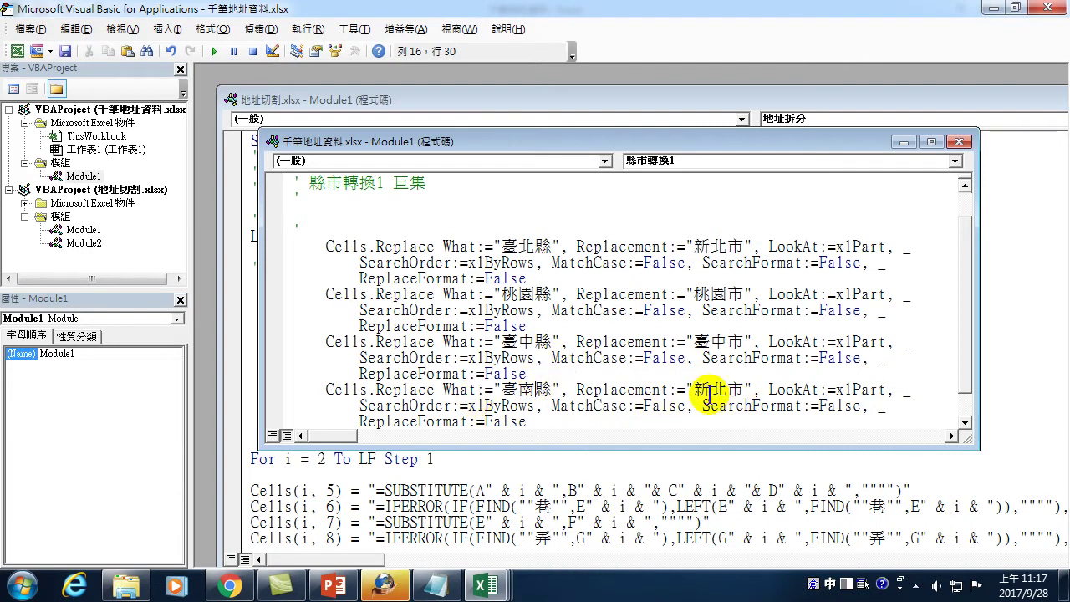
pyautogui.moveTo(693, 389); pyautogui.dragTo(726, 390)
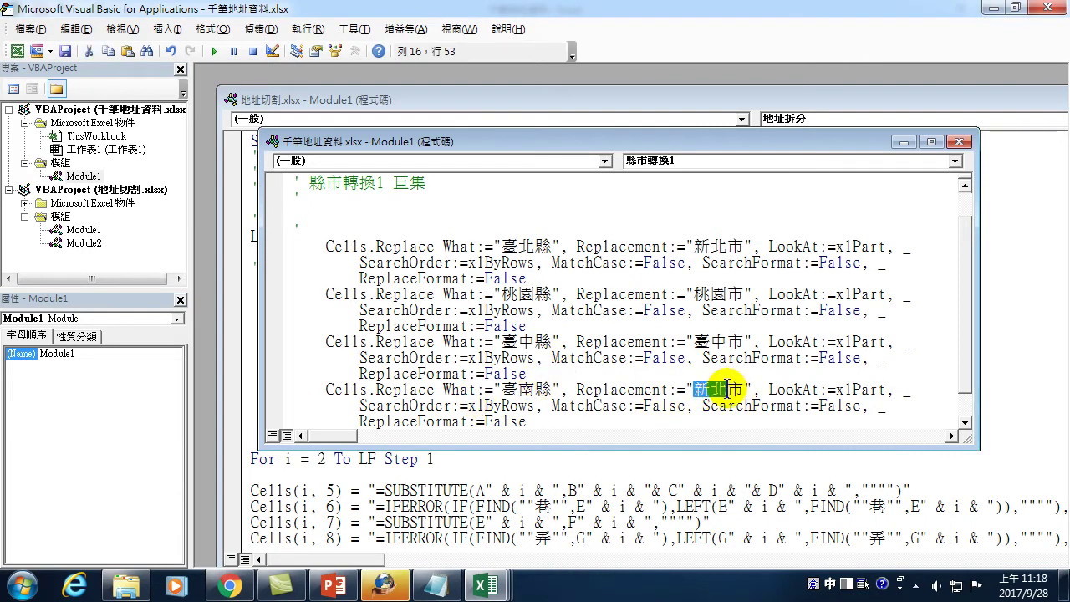
pyautogui.write('臺南')
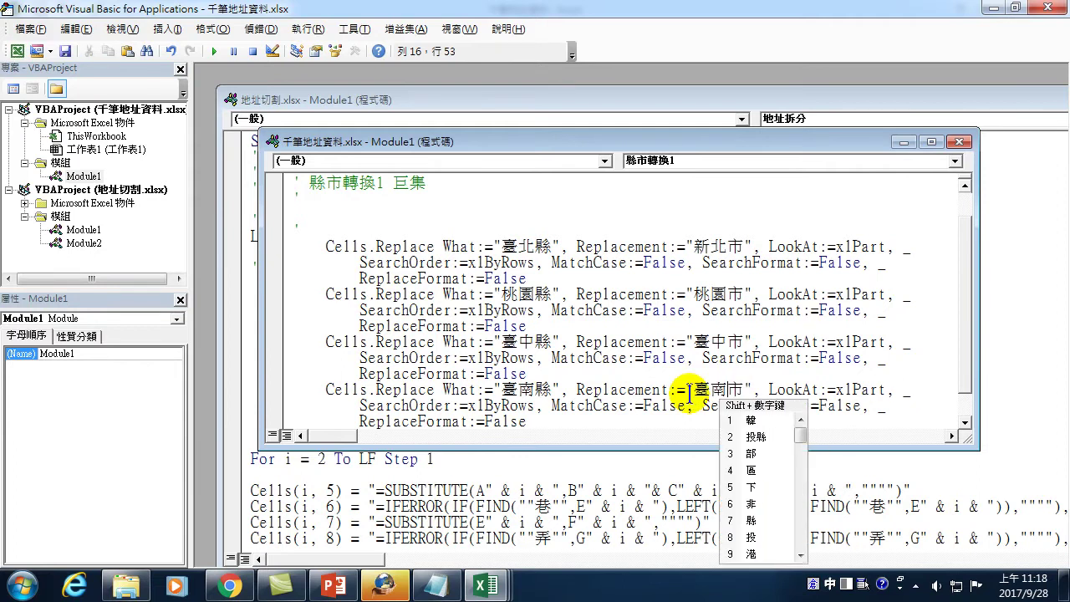
# - Add a fifth Replace statement converting 高雄縣 to 高雄市 and return to Excel
pyautogui.scroll(-1, 584, 371)
pyautogui.click(547, 391)
pyautogui.press('Return')
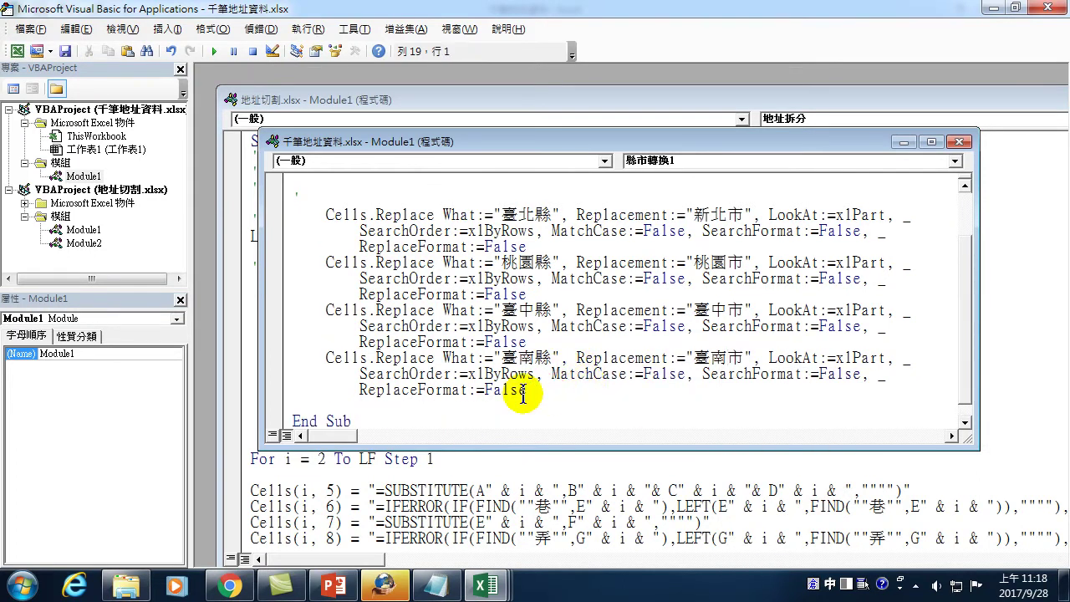
pyautogui.write('Cells.Replace What:="臺北縣", Replacement:="新北市", LookAt:=xlPart, _         SearchOrder:=xlByRows, MatchCase:=False, SearchFormat:=False, _         ReplaceFormat:=False')
pyautogui.moveTo(502, 389); pyautogui.dragTo(536, 388)
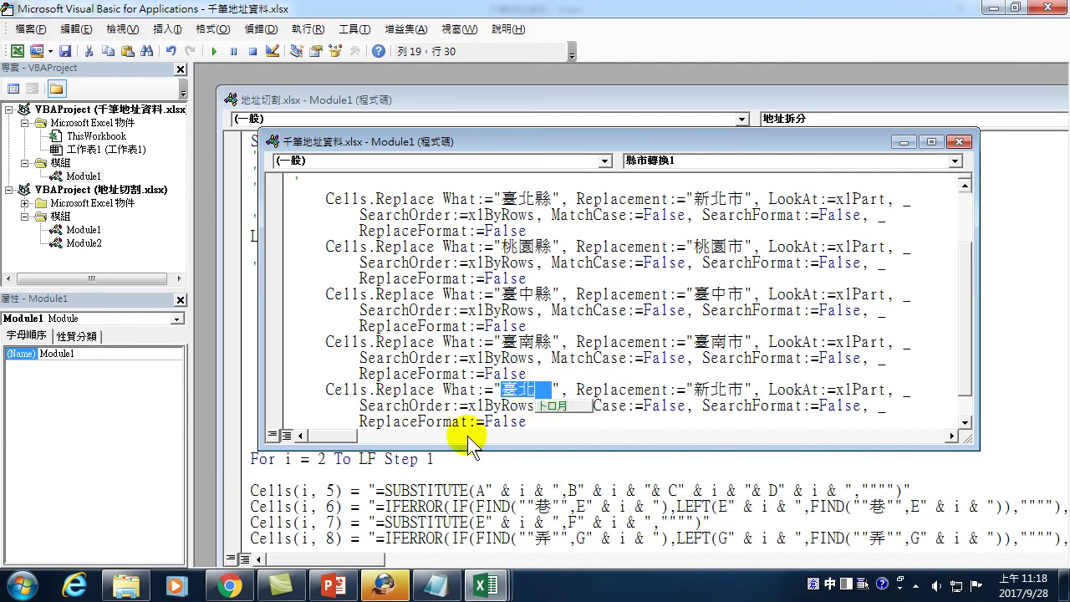
pyautogui.write('高雄縣')
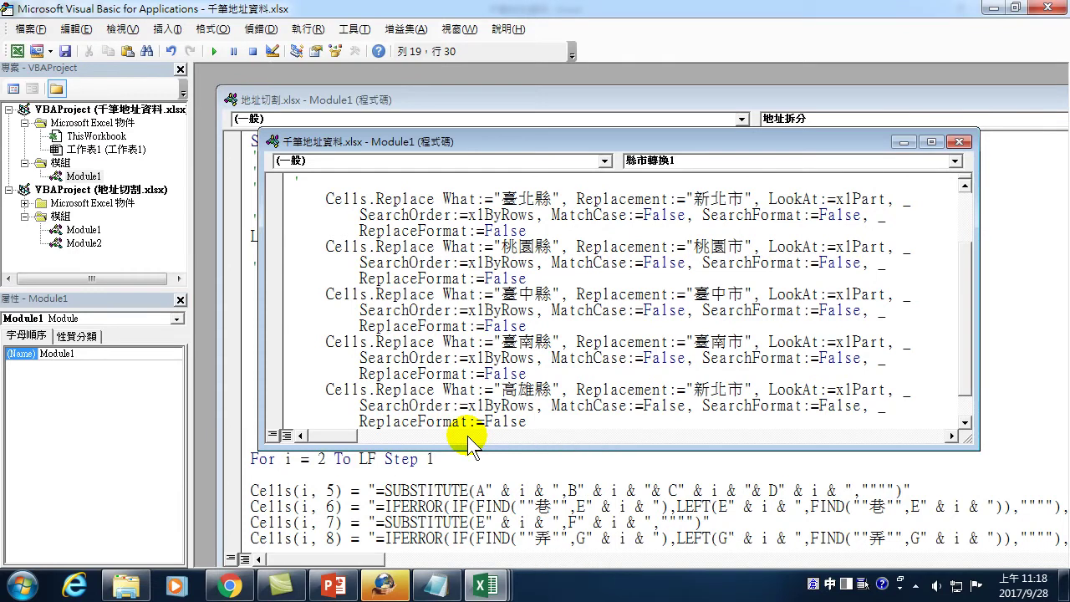
pyautogui.moveTo(693, 389); pyautogui.dragTo(724, 389)
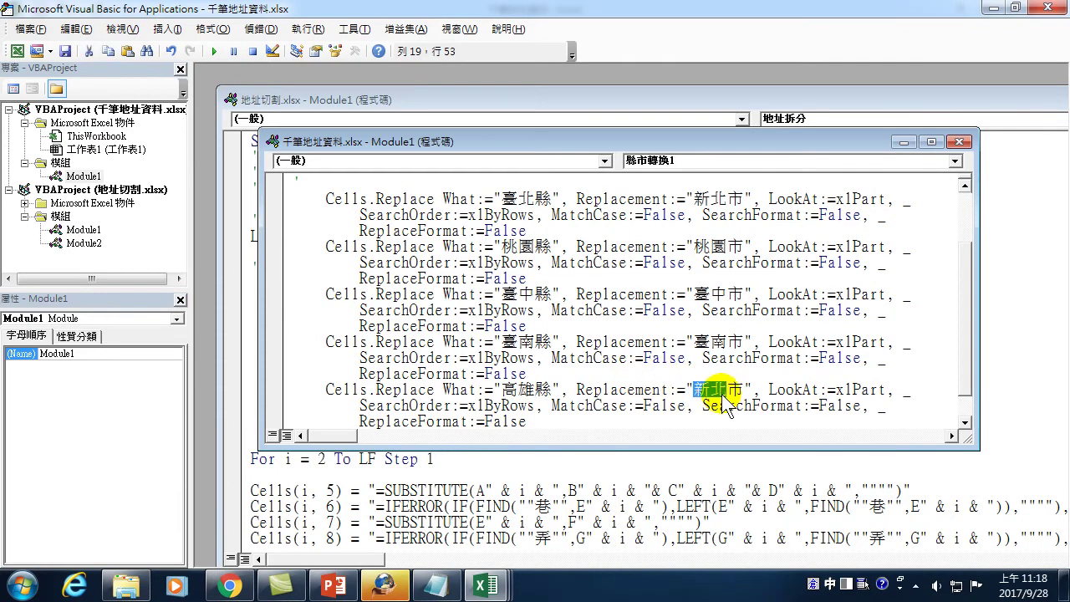
pyautogui.write('高雄')
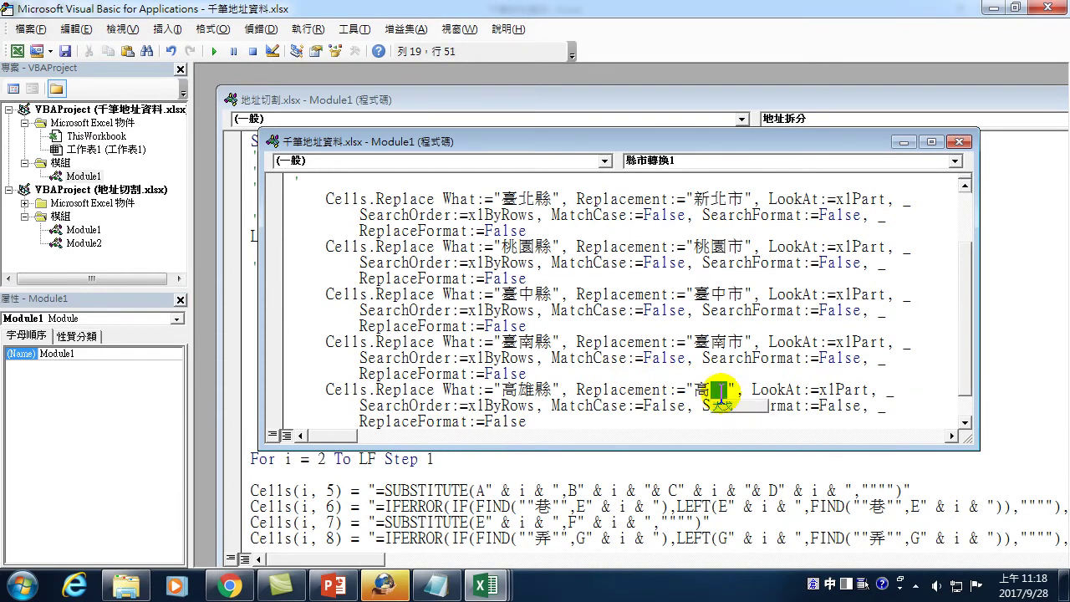
pyautogui.press('Escape')
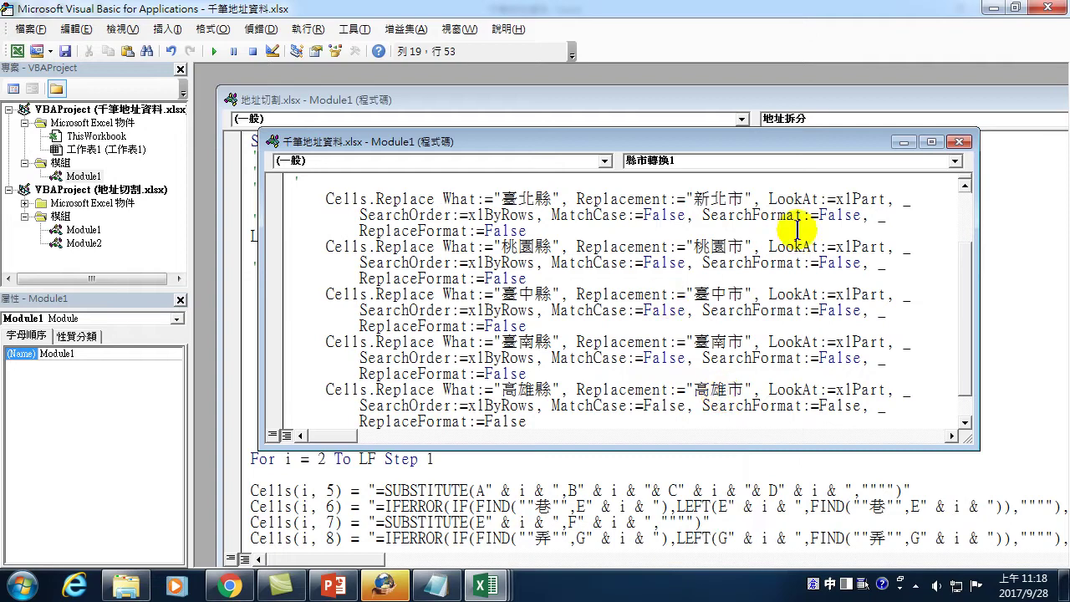
pyautogui.click(1048, 10)
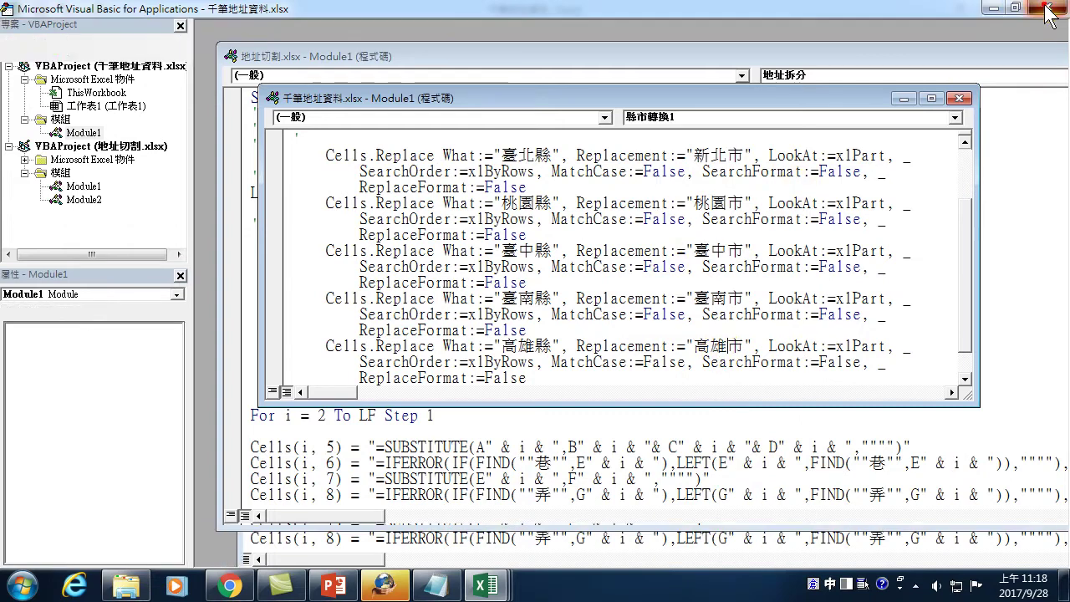
# - Save 千筆地址資料 as an Excel Macro-Enabled Workbook in the 20170928 folder
pyautogui.click(122, 249)
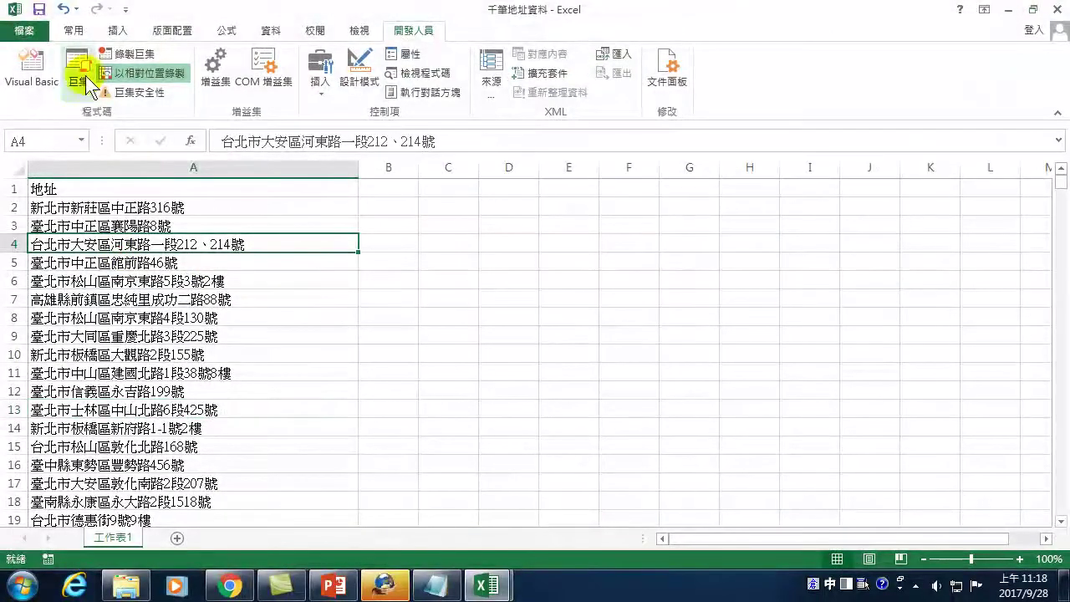
pyautogui.click(104, 297)
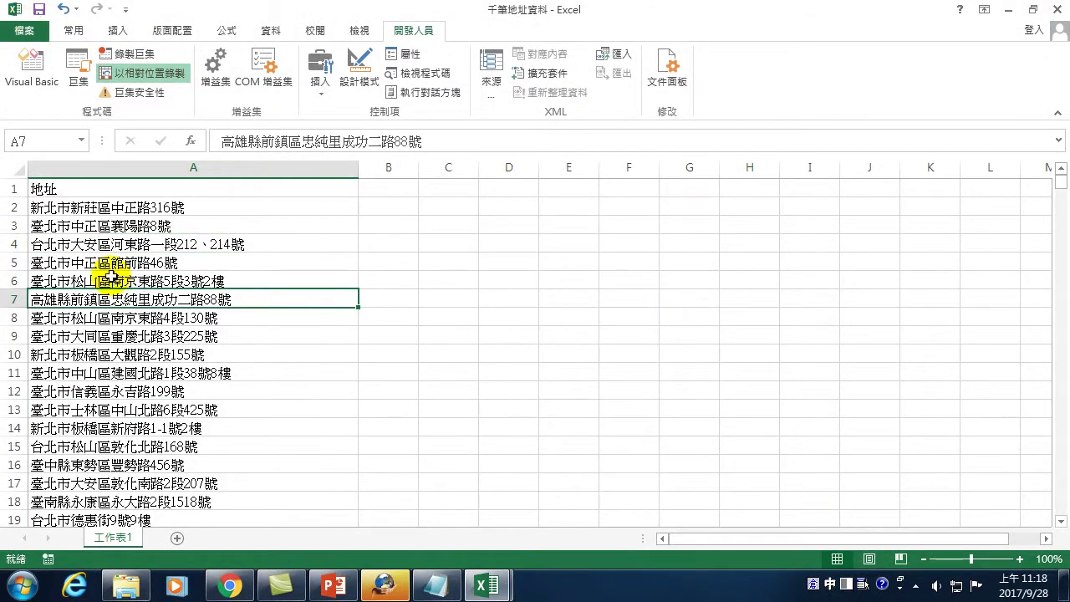
pyautogui.click(27, 32)
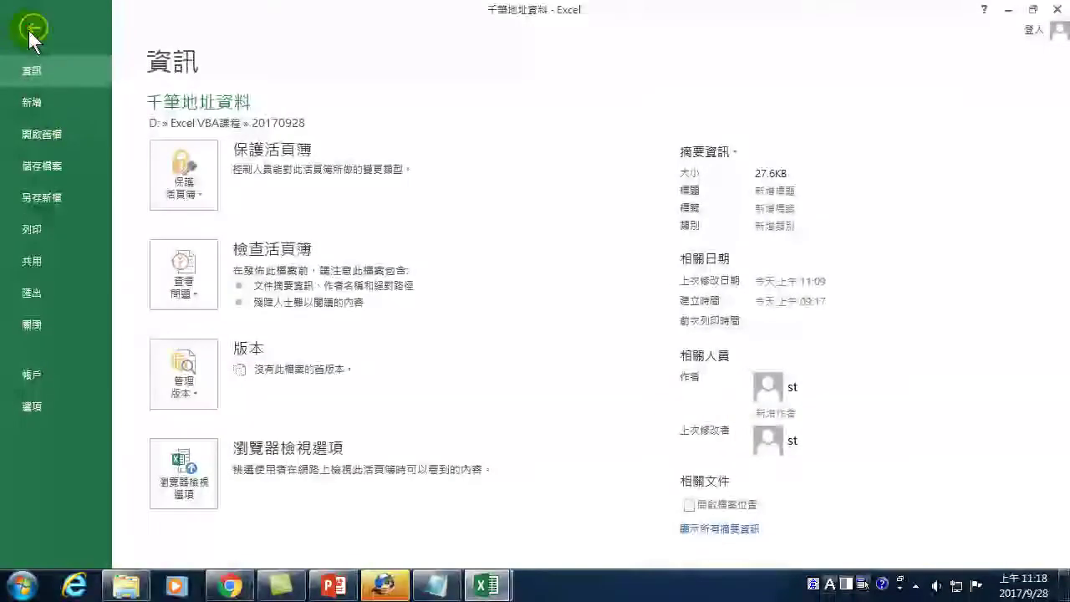
pyautogui.click(56, 200)
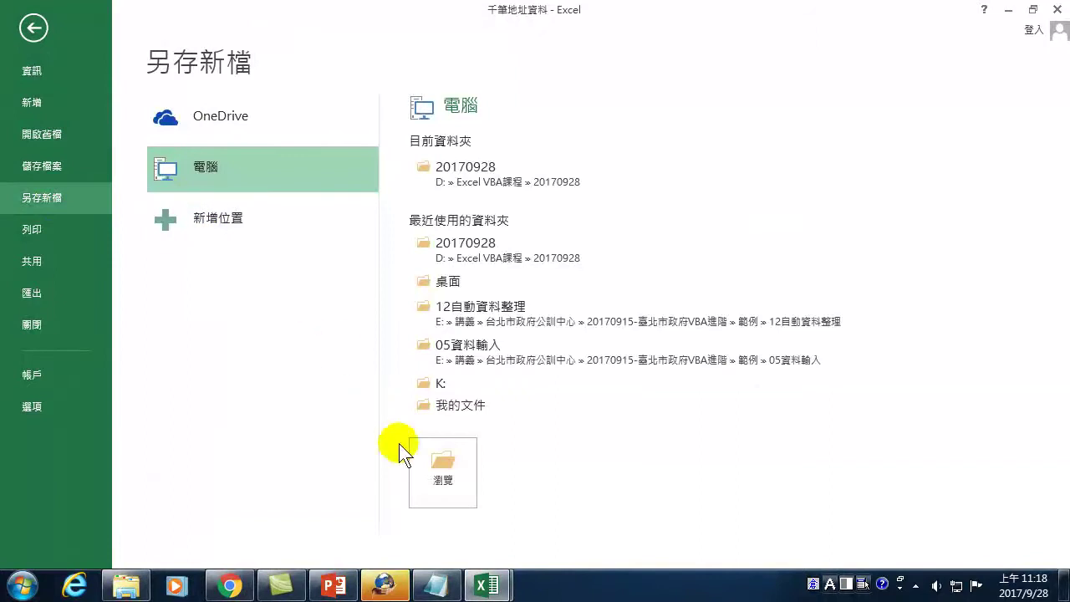
pyautogui.click(443, 470)
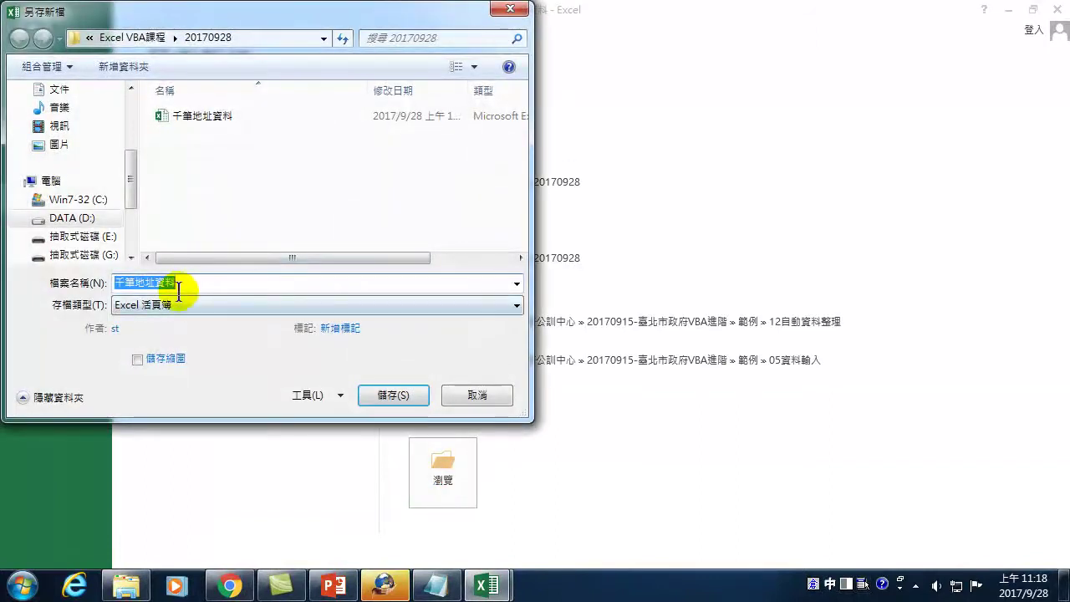
pyautogui.click(179, 304)
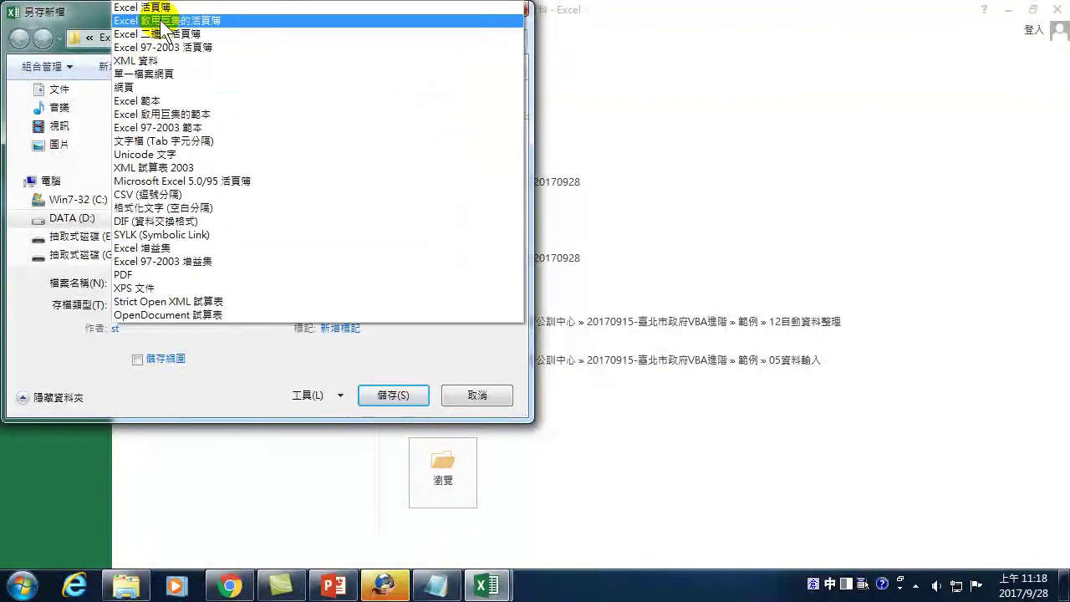
pyautogui.click(150, 20)
pyautogui.click(394, 395)
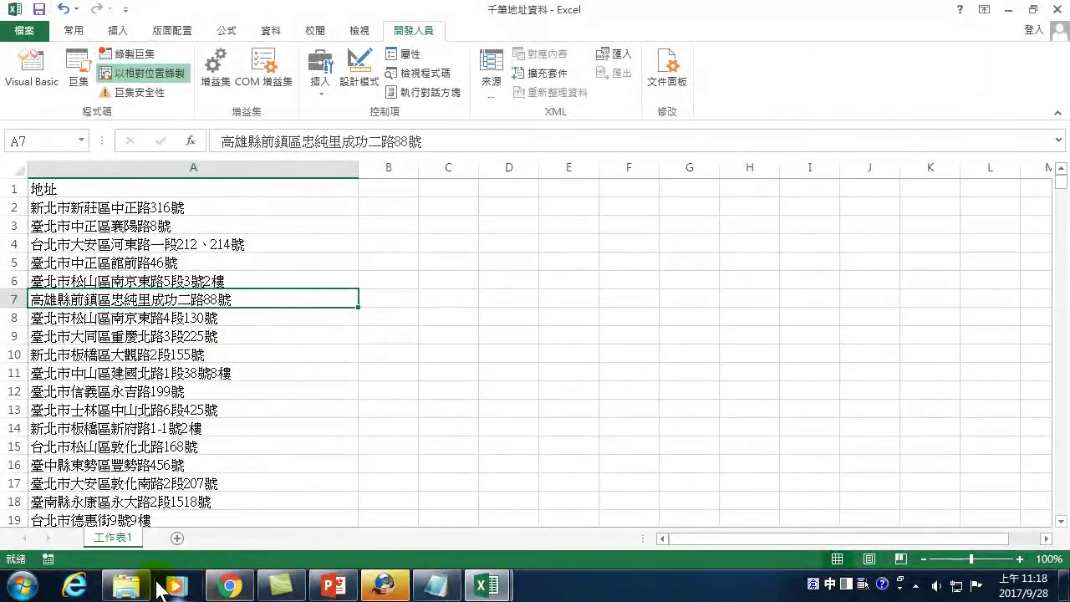
# - Open the original 28 KB 千筆地址資料 workbook from the 20170928 folder
pyautogui.click(126, 586)
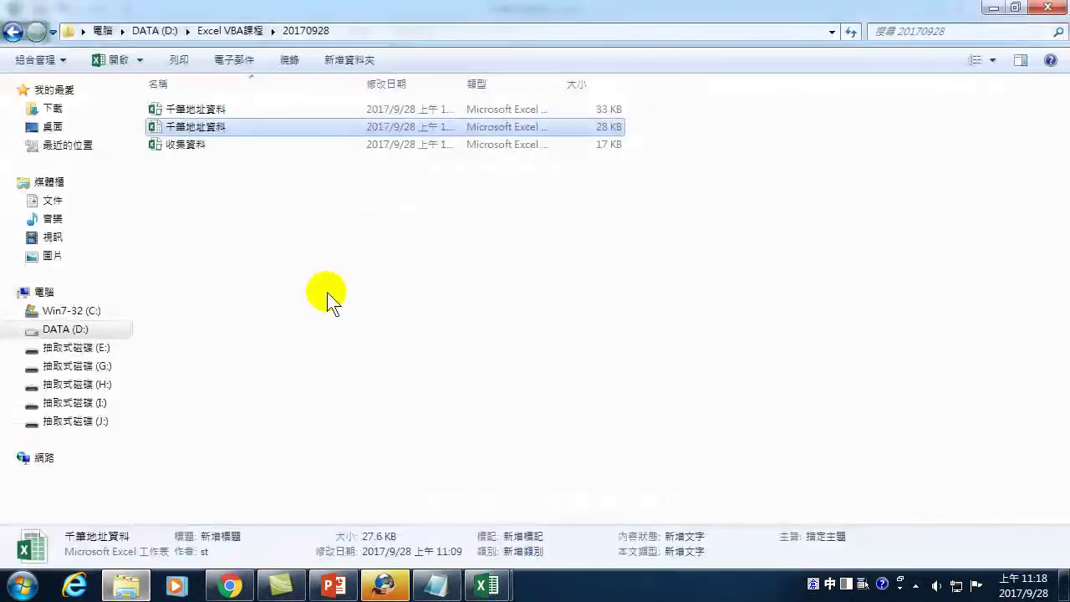
pyautogui.click(197, 127)
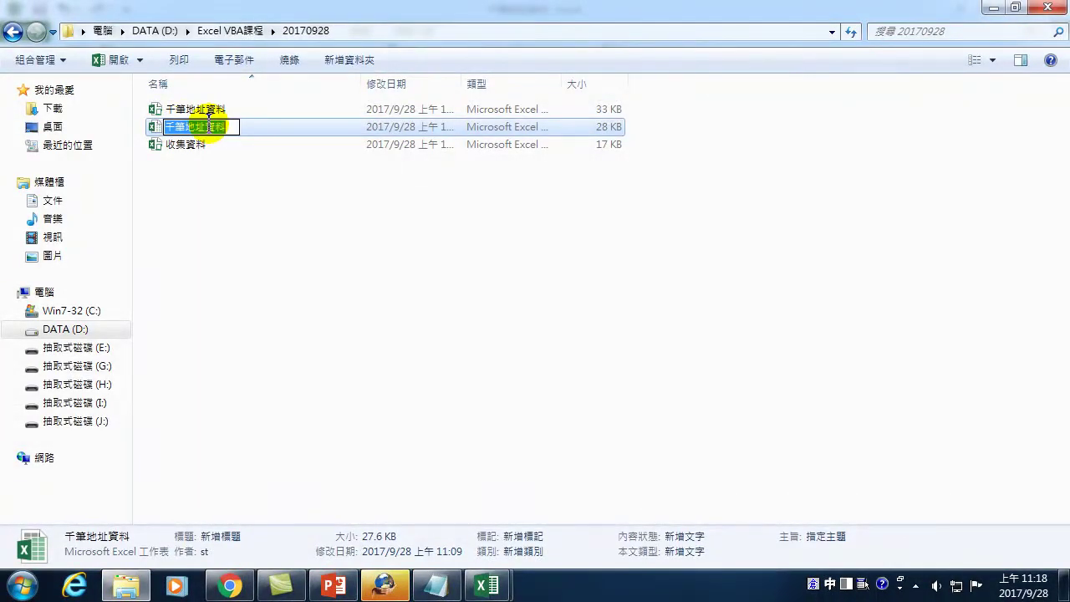
pyautogui.doubleClick(194, 132)
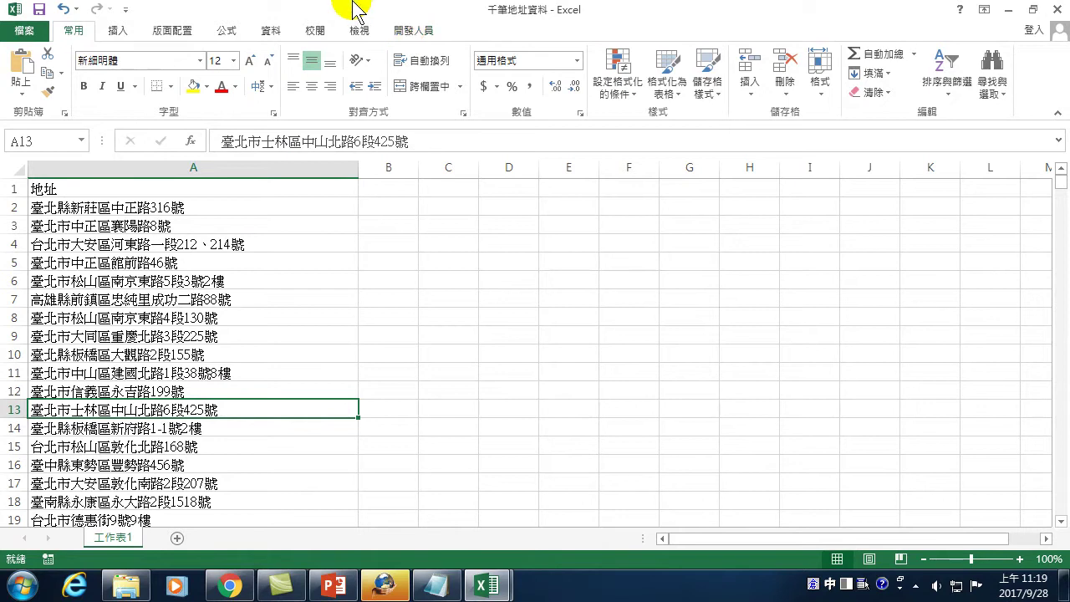
# - Run the 千筆地址資料.xlsm!縣市轉換1 macro so the old county names in column A become cities
pyautogui.click(425, 29)
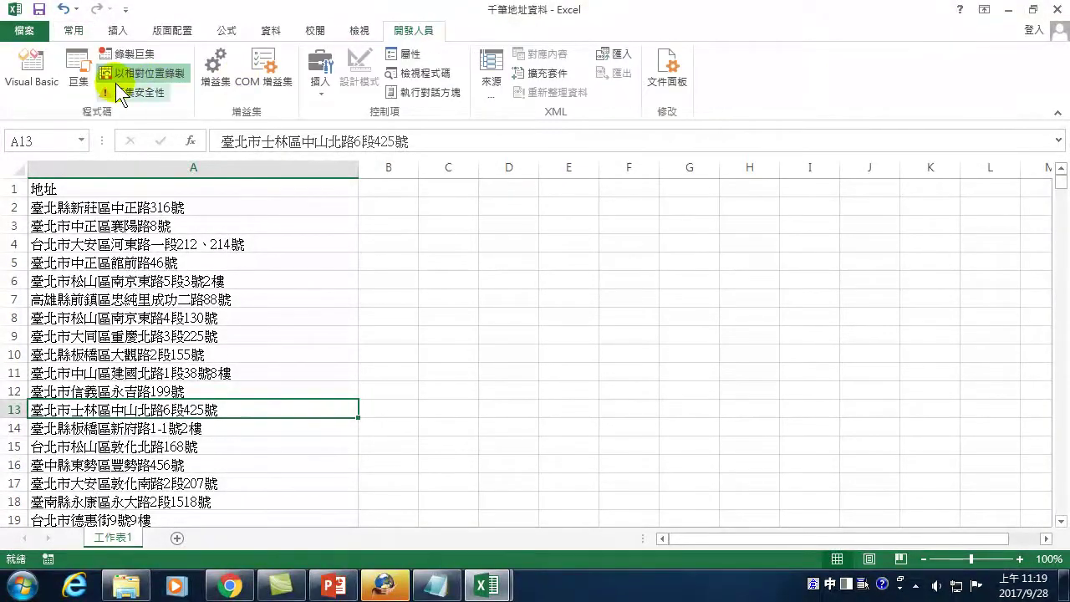
pyautogui.click(78, 67)
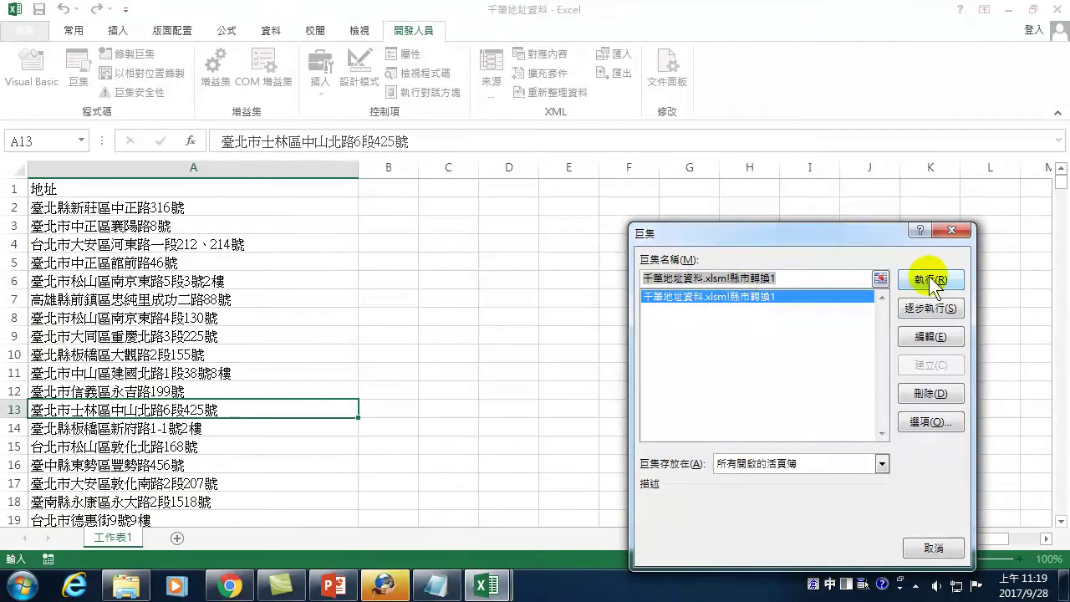
pyautogui.click(919, 279)
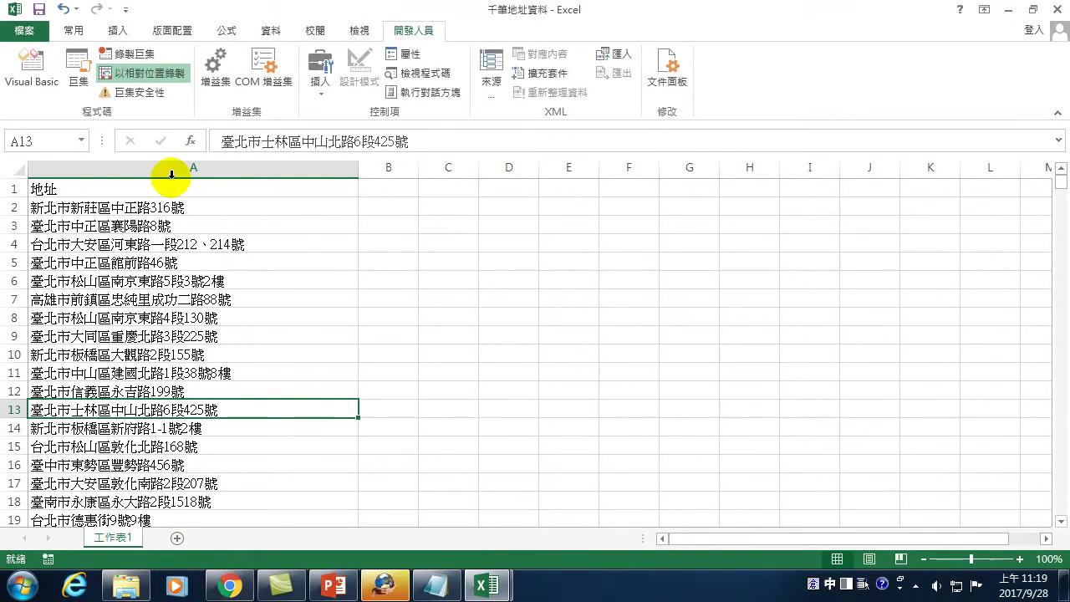
pyautogui.click(54, 208)
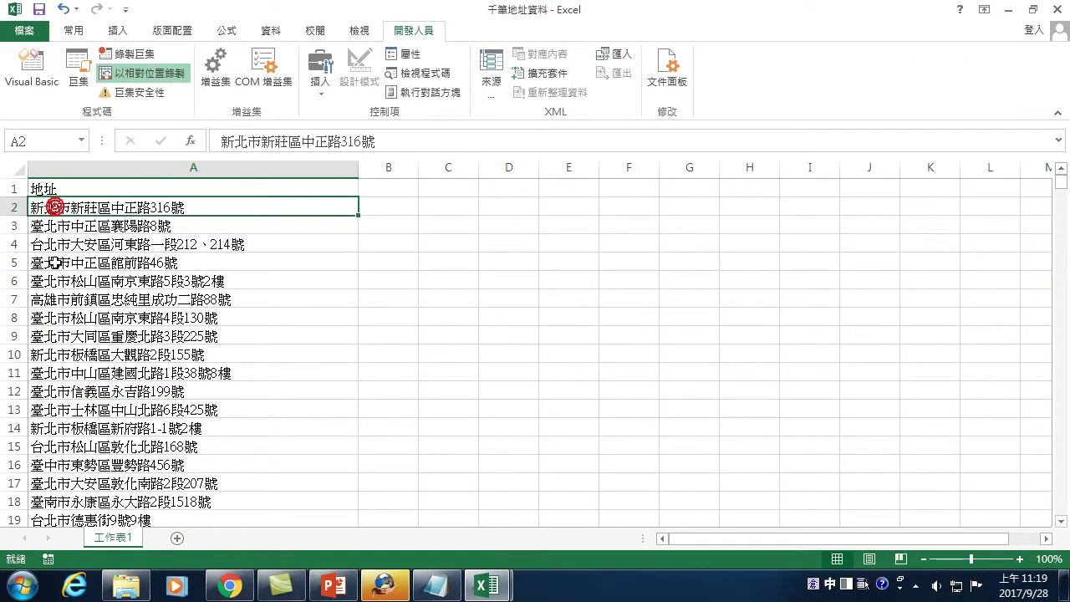
pyautogui.scroll(-2, 117, 311)
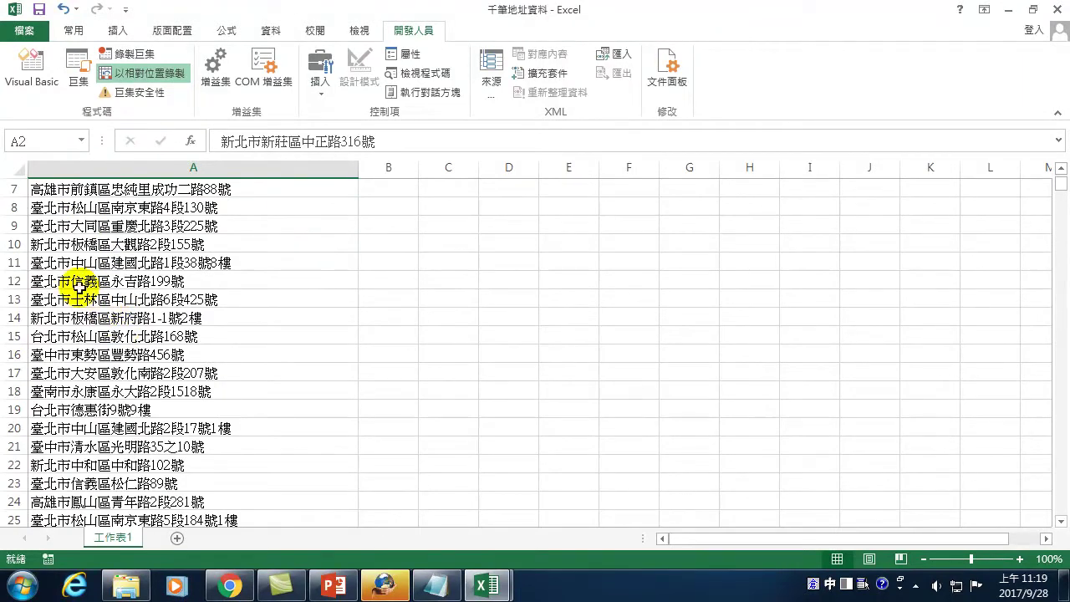
pyautogui.scroll(-3, 62, 318)
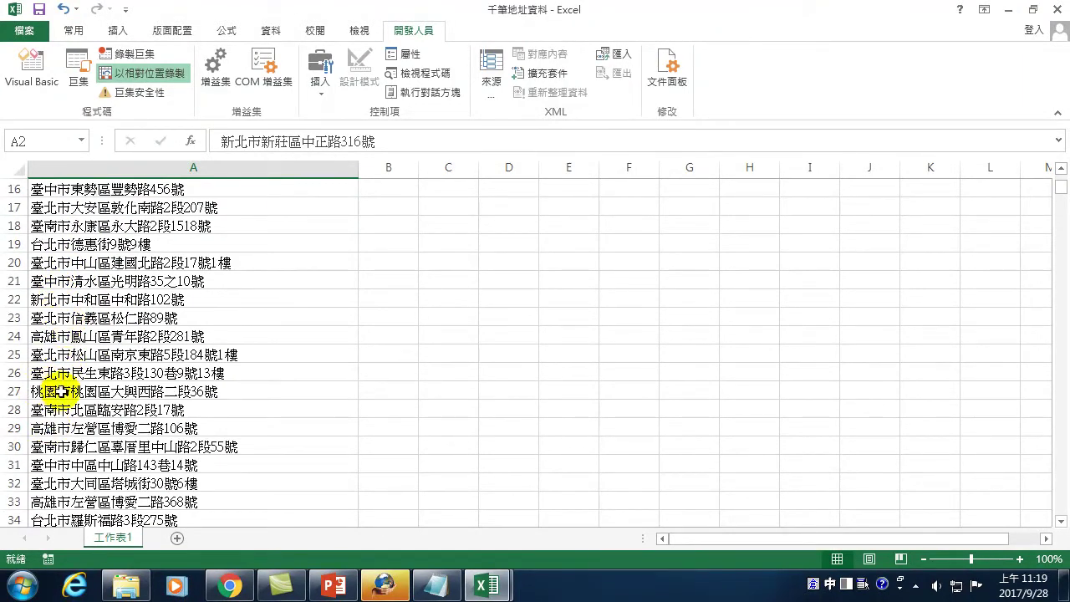
pyautogui.click(43, 393)
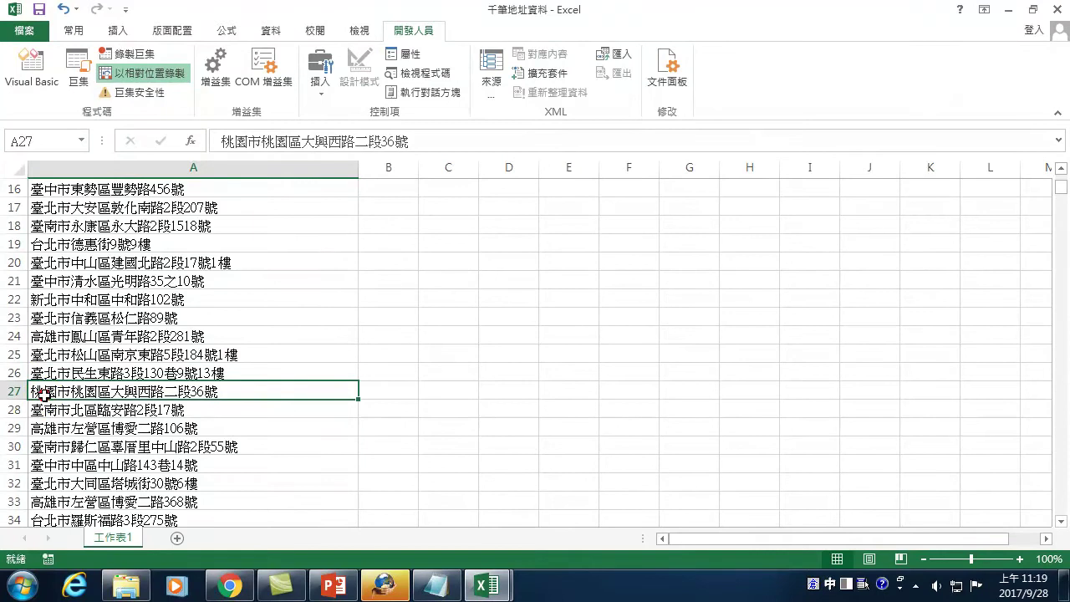
pyautogui.scroll(-8, 44, 392)
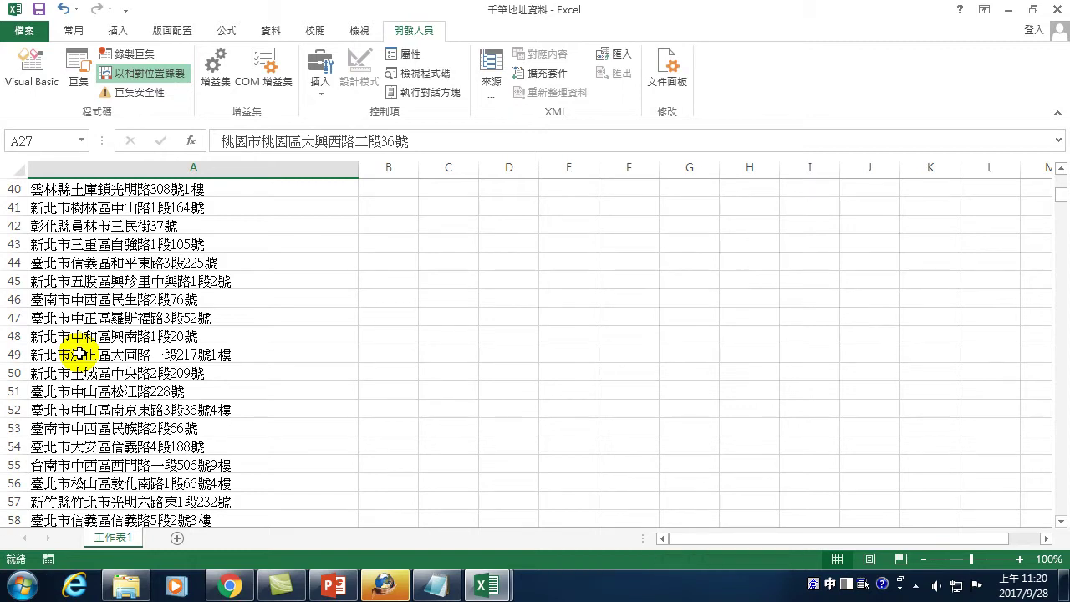
# - Check the 新北市 replacement value in the Find and Replace dialog, then close it
pyautogui.click(97, 213)
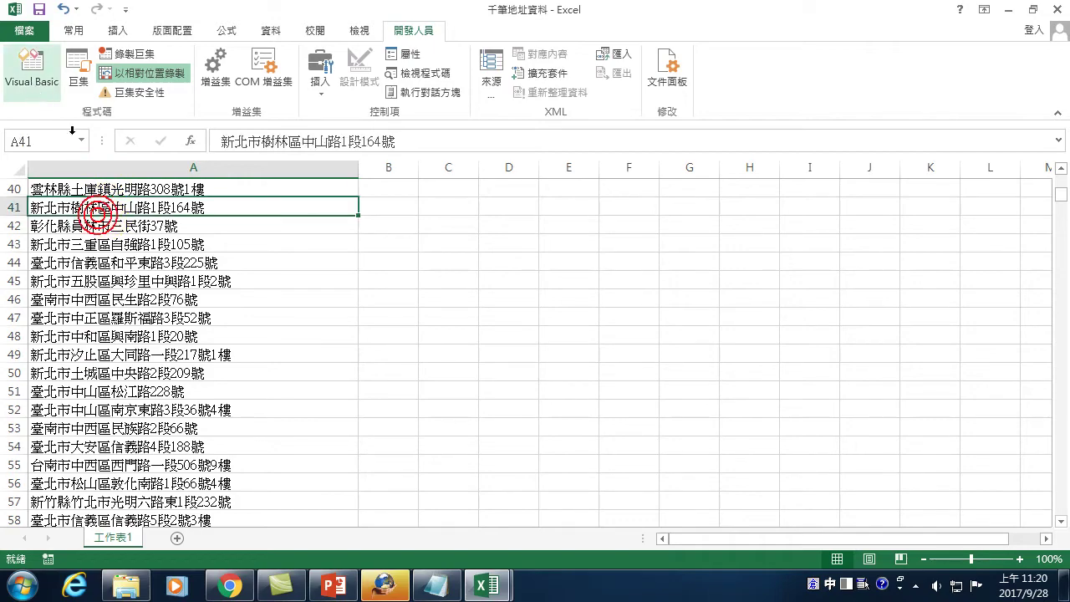
pyautogui.scroll(11, 97, 209)
pyautogui.scroll(3, 84, 217)
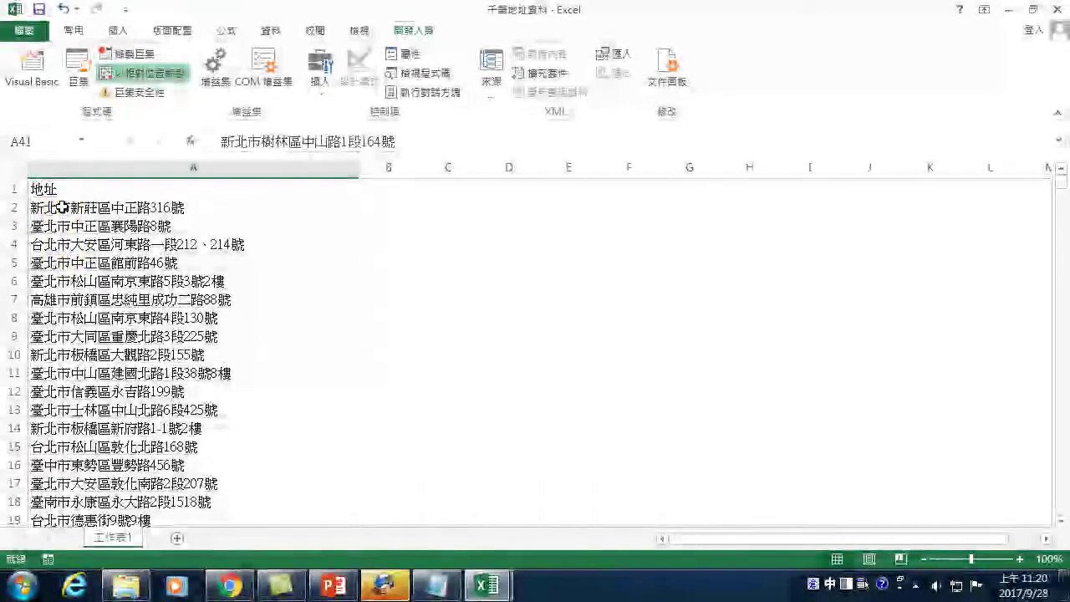
pyautogui.click(61, 207)
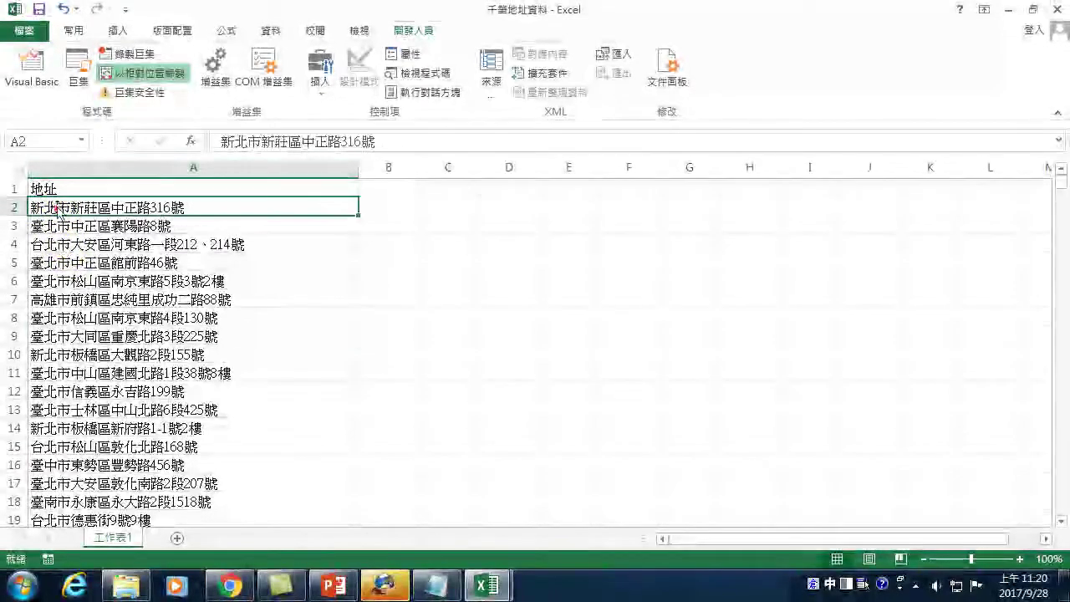
pyautogui.click(70, 27)
pyautogui.click(991, 79)
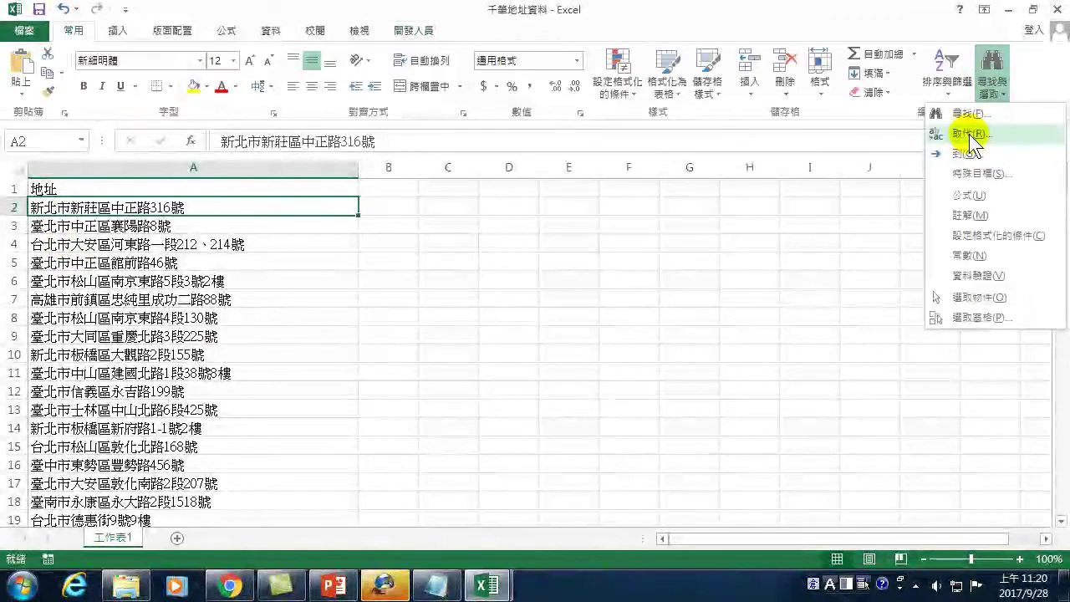
pyautogui.click(969, 135)
pyautogui.doubleClick(666, 352)
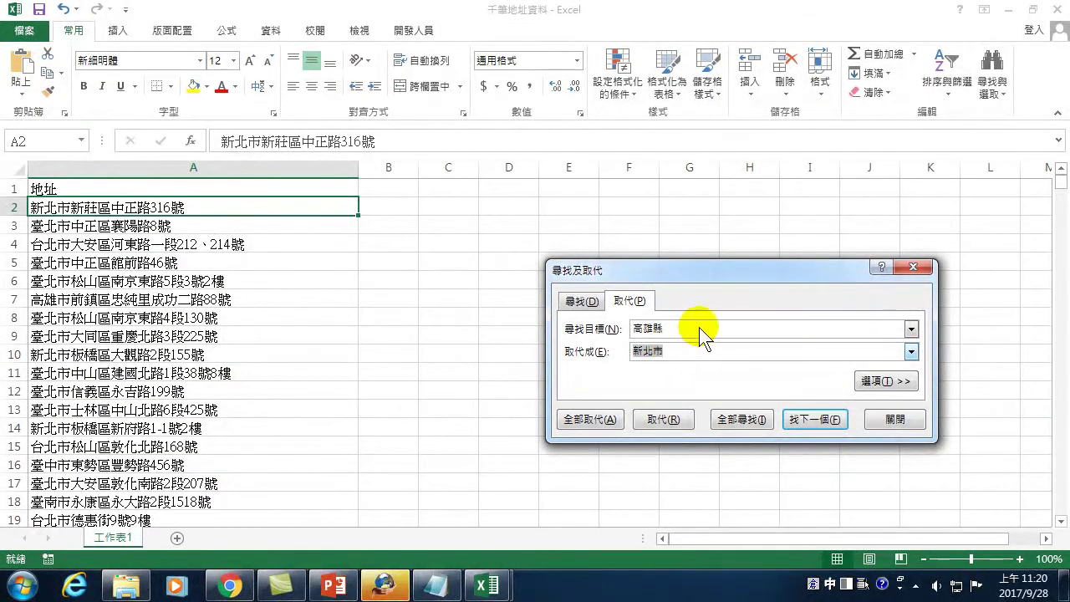
pyautogui.click(896, 418)
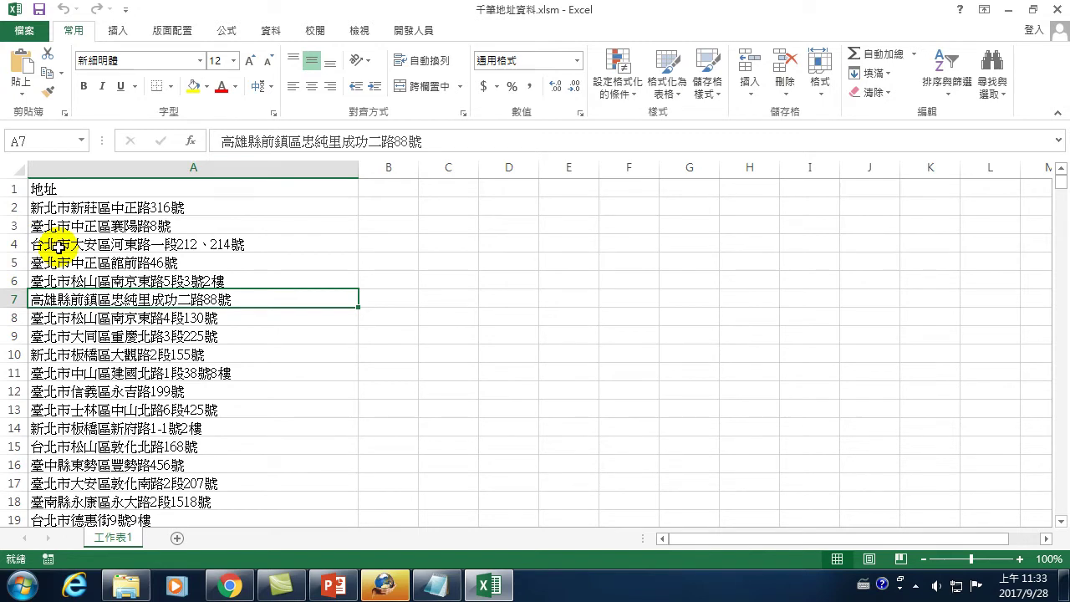
# - Open the 縣市轉換1 macro's code in the VBA editor for editing
pyautogui.click(411, 28)
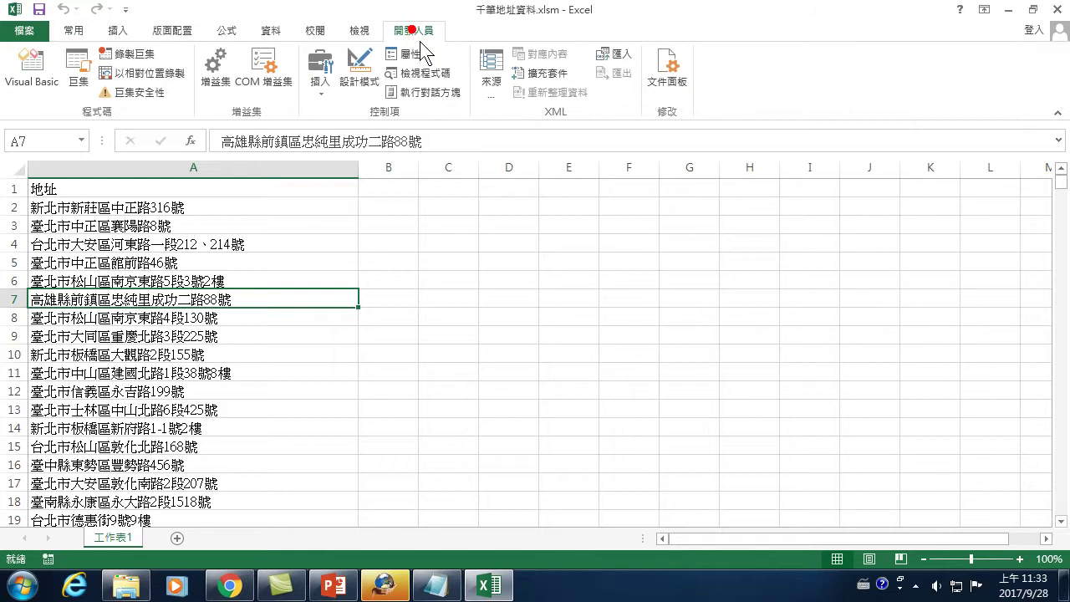
pyautogui.click(78, 67)
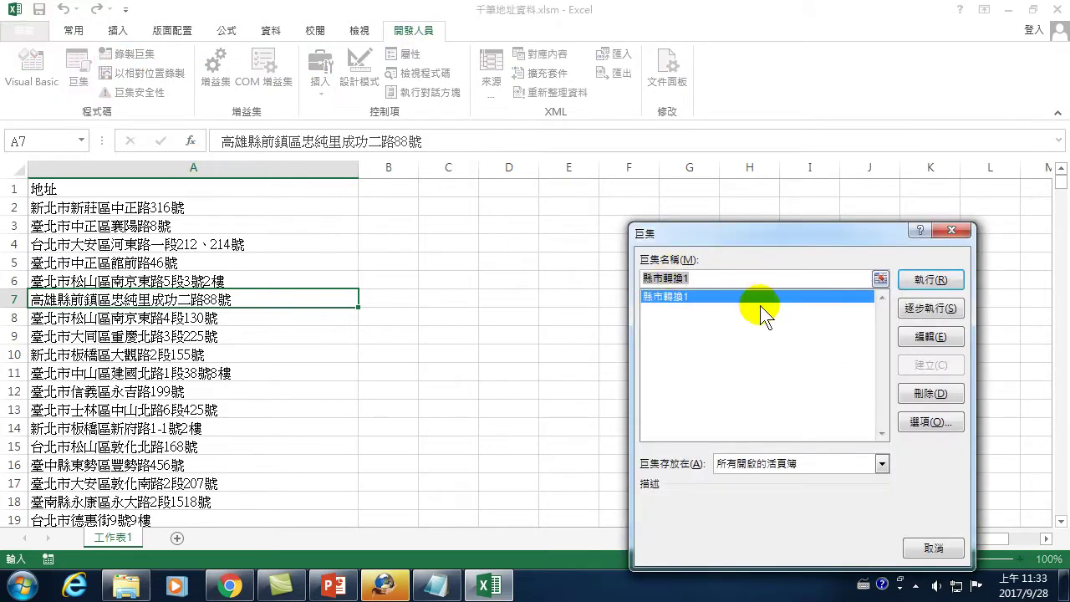
pyautogui.click(930, 336)
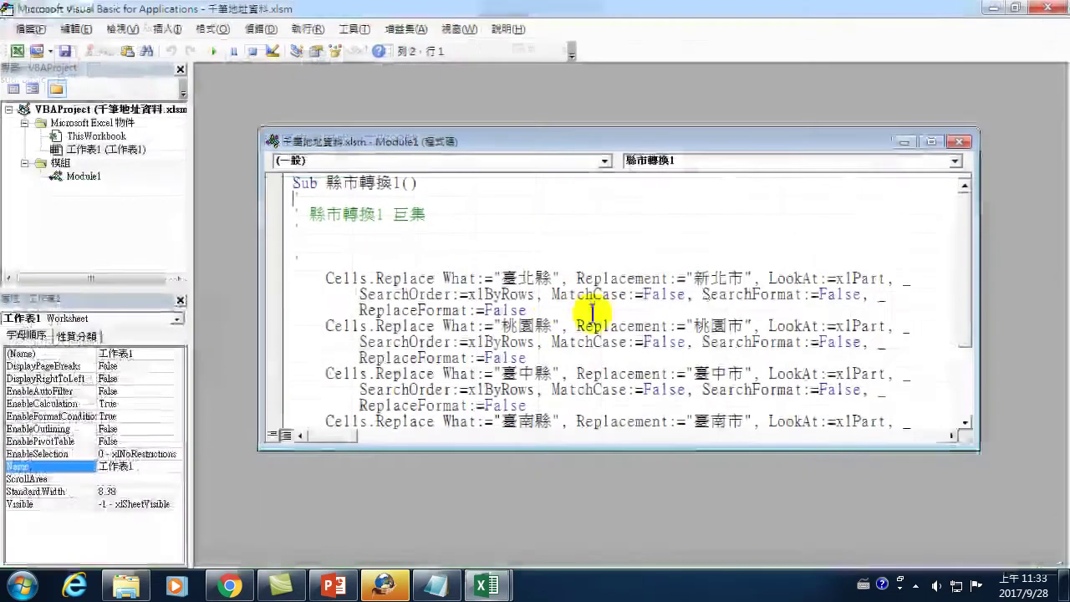
# - Enlarge the code window and paste a copy of the first Cells.Replace after the 高雄縣 block
pyautogui.moveTo(595, 450); pyautogui.dragTo(595, 535)
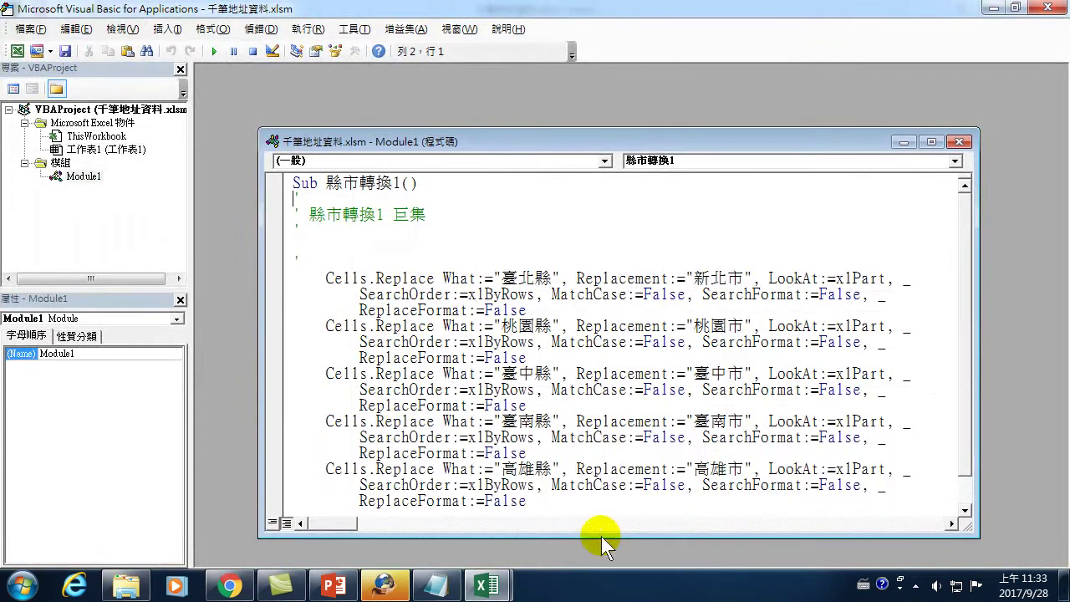
pyautogui.moveTo(476, 134); pyautogui.dragTo(431, 82)
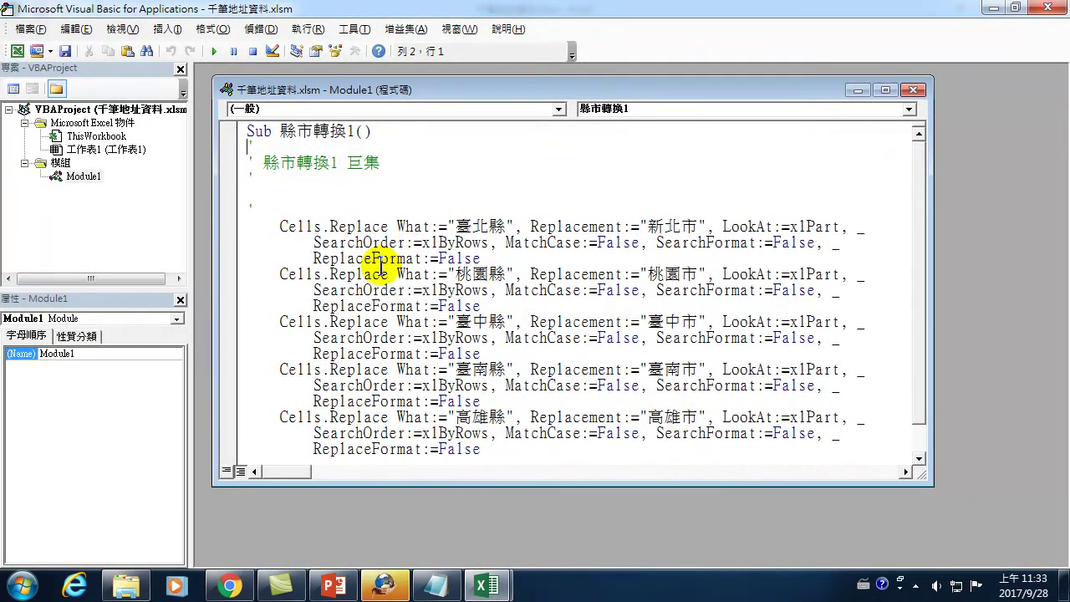
pyautogui.moveTo(279, 226); pyautogui.dragTo(492, 257)
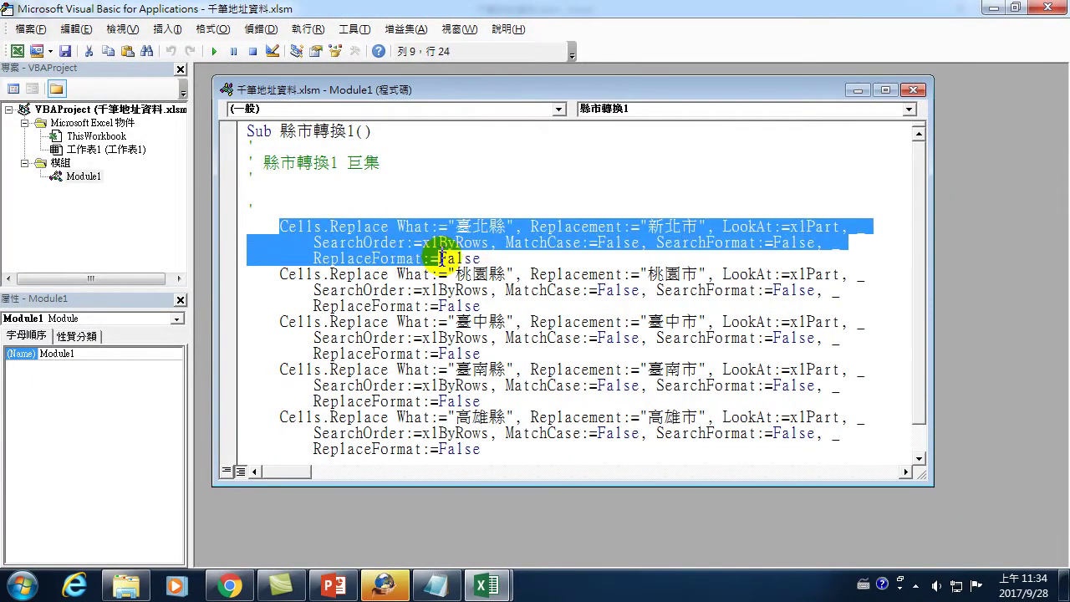
pyautogui.moveTo(254, 225); pyautogui.dragTo(490, 261)
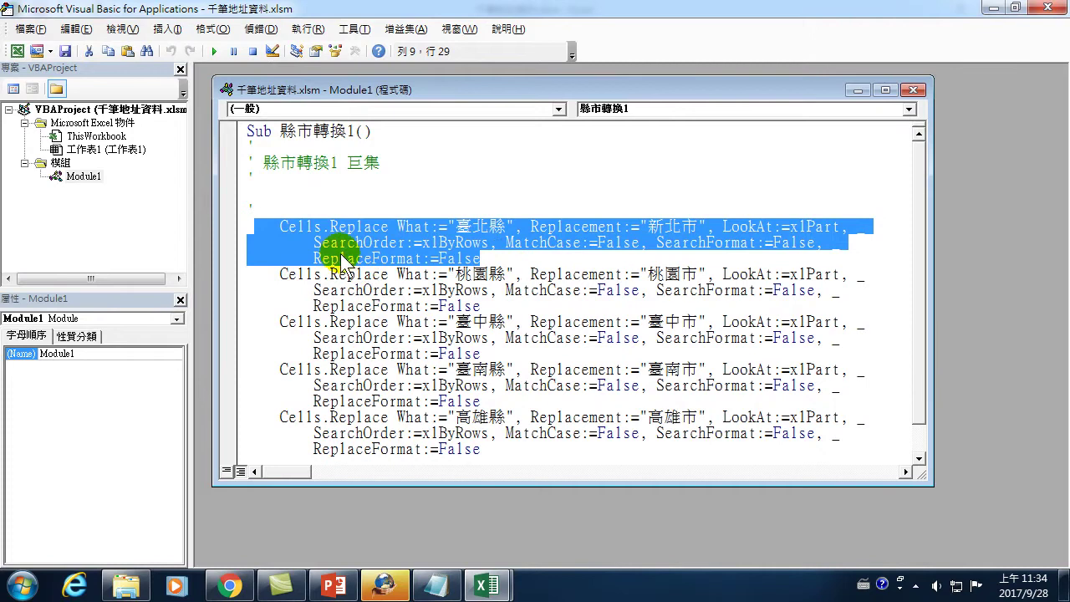
pyautogui.moveTo(247, 226); pyautogui.dragTo(500, 258)
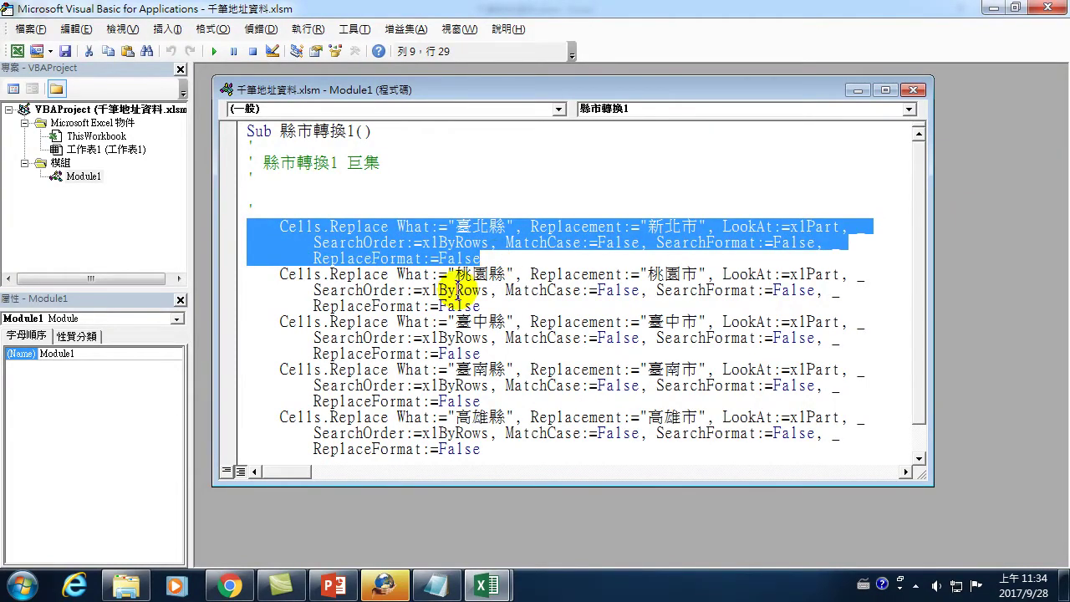
pyautogui.scroll(-1, 452, 301)
pyautogui.click(516, 418)
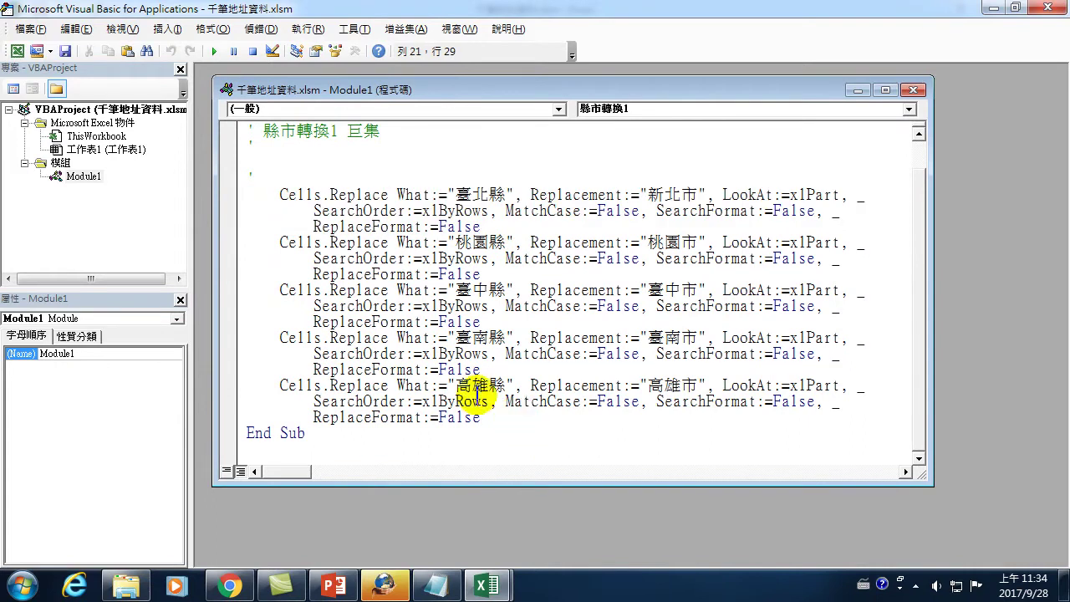
pyautogui.press('Return')
pyautogui.write('Cells.Replace What:="臺北縣", Replacement:="新北市", LookAt:=xlPart, _         SearchOrder:=xlByRows, MatchCase:=False, SearchFormat:=False, _         ReplaceFormat:=False')
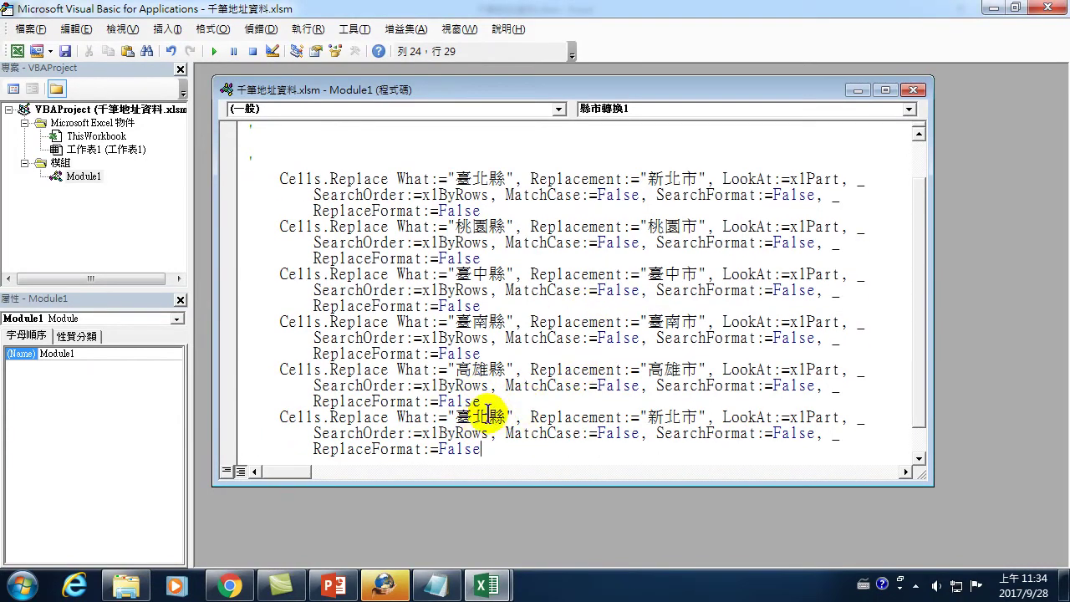
# - Make the pasted statement replace 台北市 with 臺北市, and paste another copy below it
pyautogui.moveTo(459, 409); pyautogui.dragTo(472, 422)
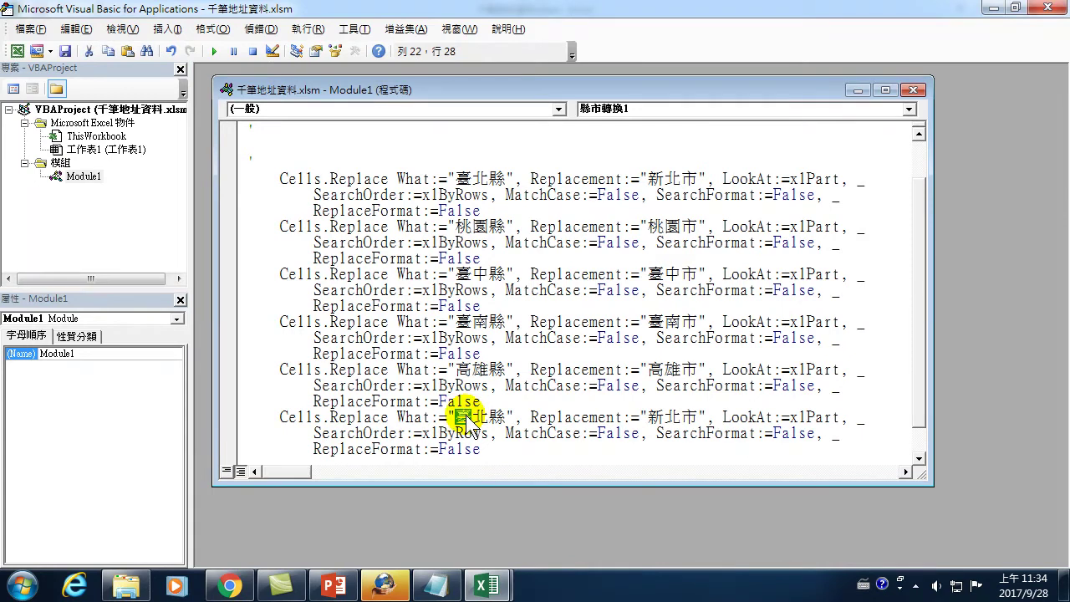
pyautogui.hotkey('ctrl', 'space')
pyautogui.write('台')
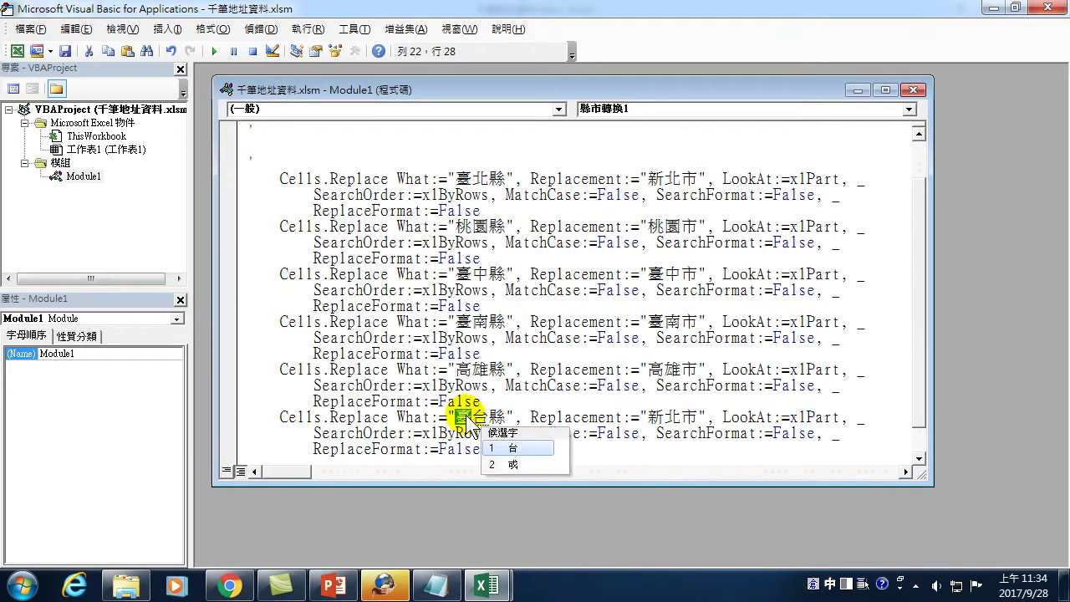
pyautogui.hotkey('shift', '2')
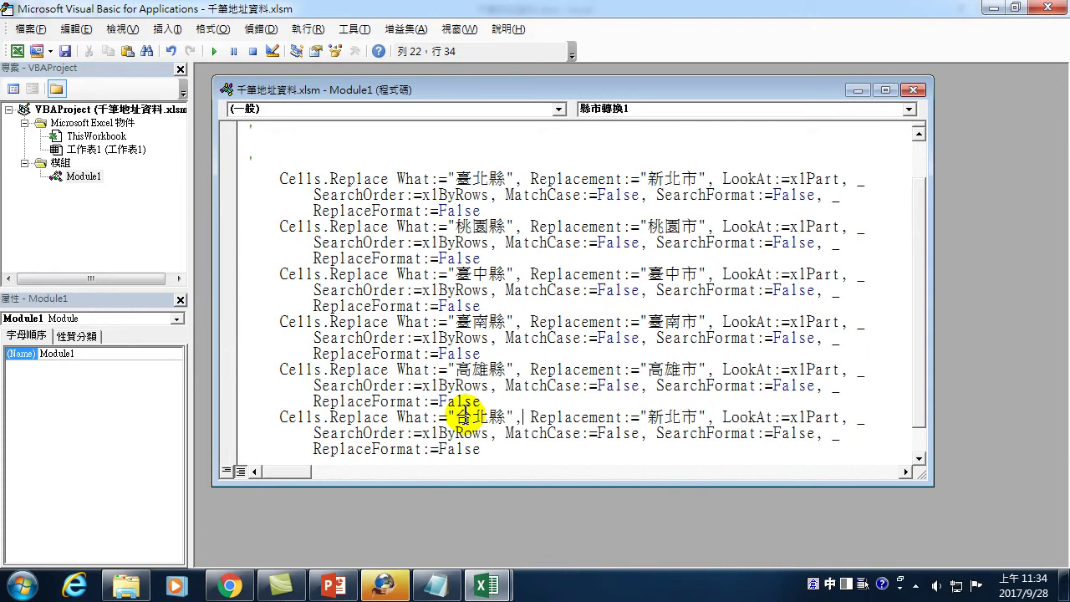
pyautogui.write('市')
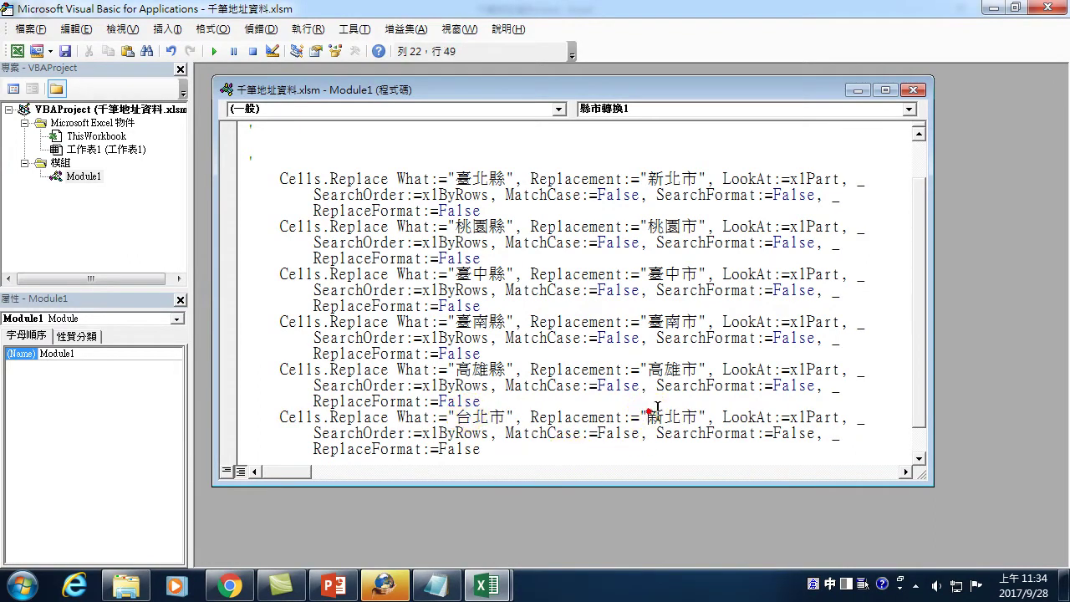
pyautogui.doubleClick(665, 417)
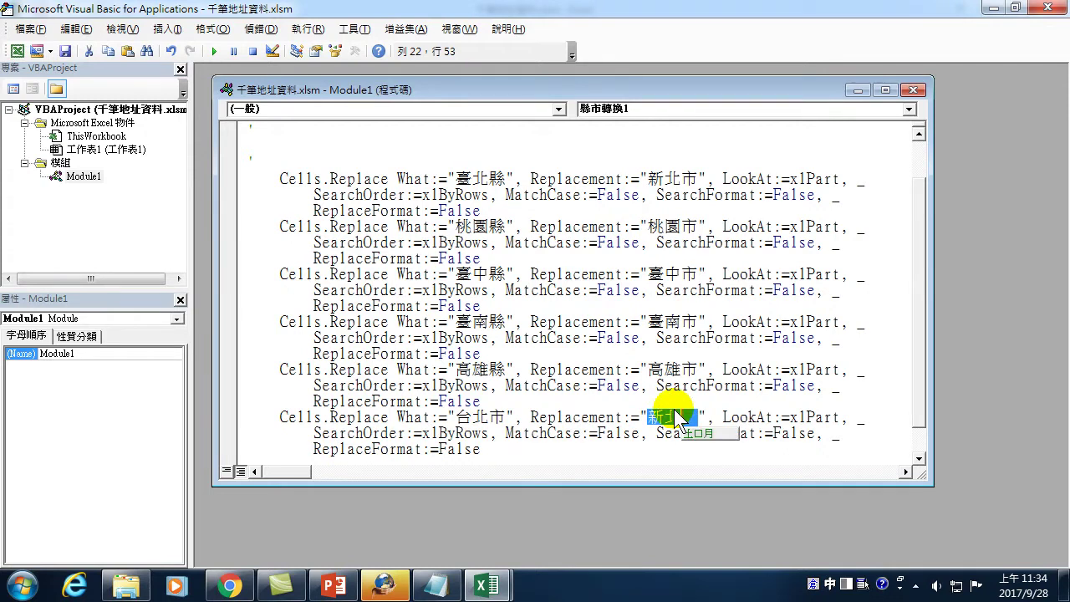
pyautogui.write('臺北')
pyautogui.hotkey('shift', '1')
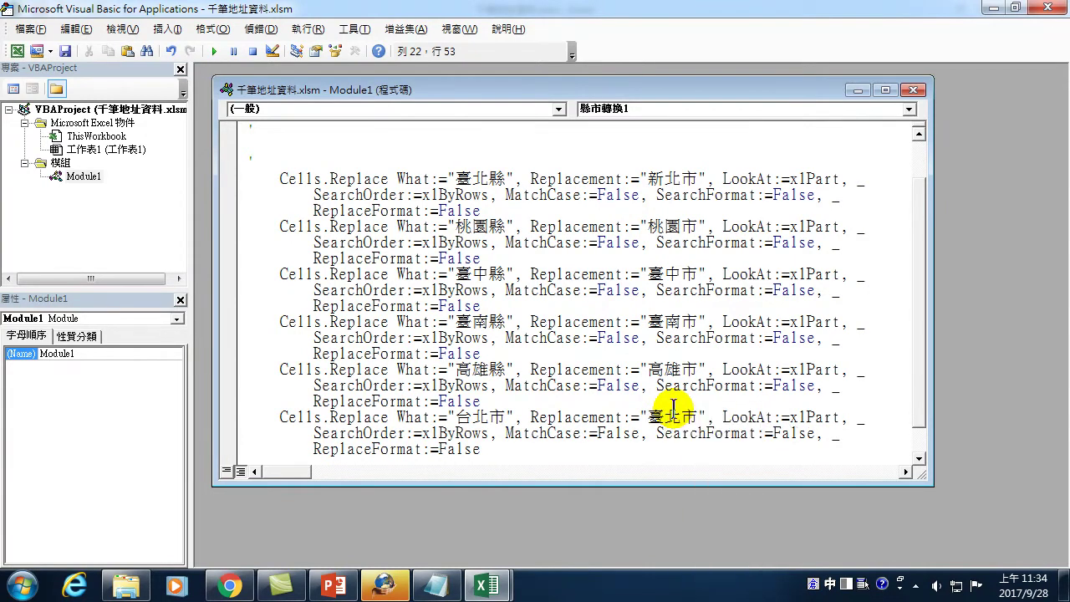
pyautogui.click(502, 451)
pyautogui.press('Return')
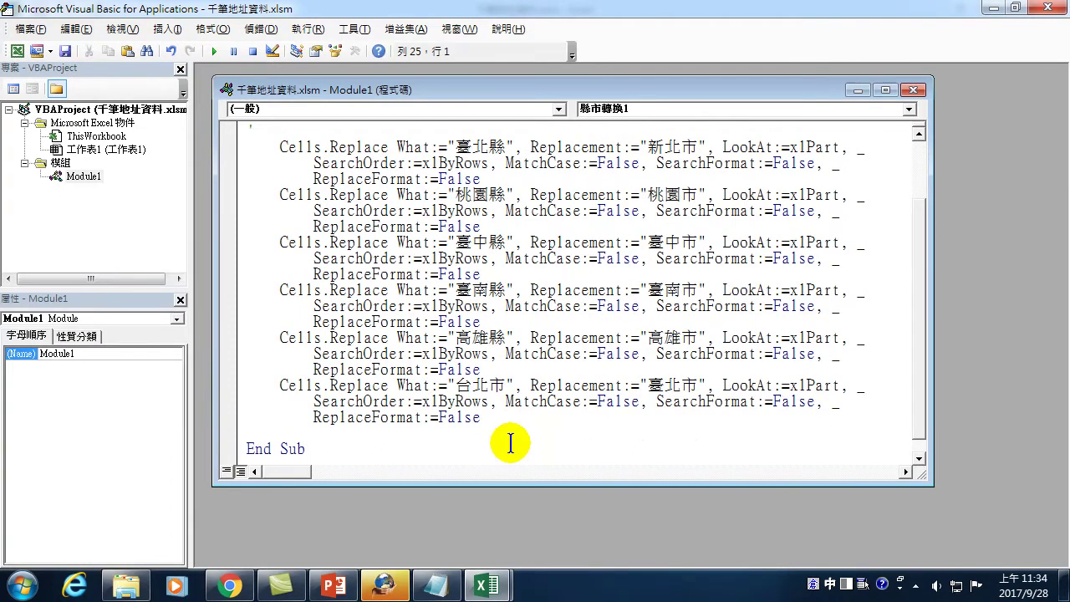
pyautogui.write('Cells.Replace What:="臺北縣", Replacement:="新北市", LookAt:=xlPart, _         SearchOrder:=xlByRows, MatchCase:=False, SearchFormat:=False, _         ReplaceFormat:=False')
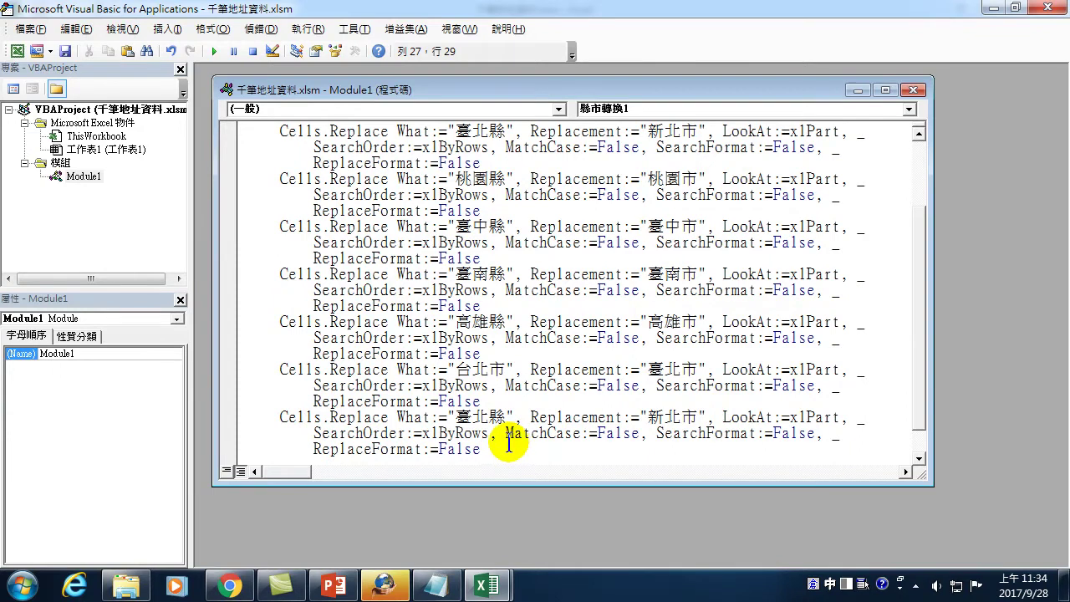
# - Change the last Cells.Replace's What to 台東縣 and its Replacement to 臺東縣
pyautogui.doubleClick(468, 417)
pyautogui.write('台東縣')
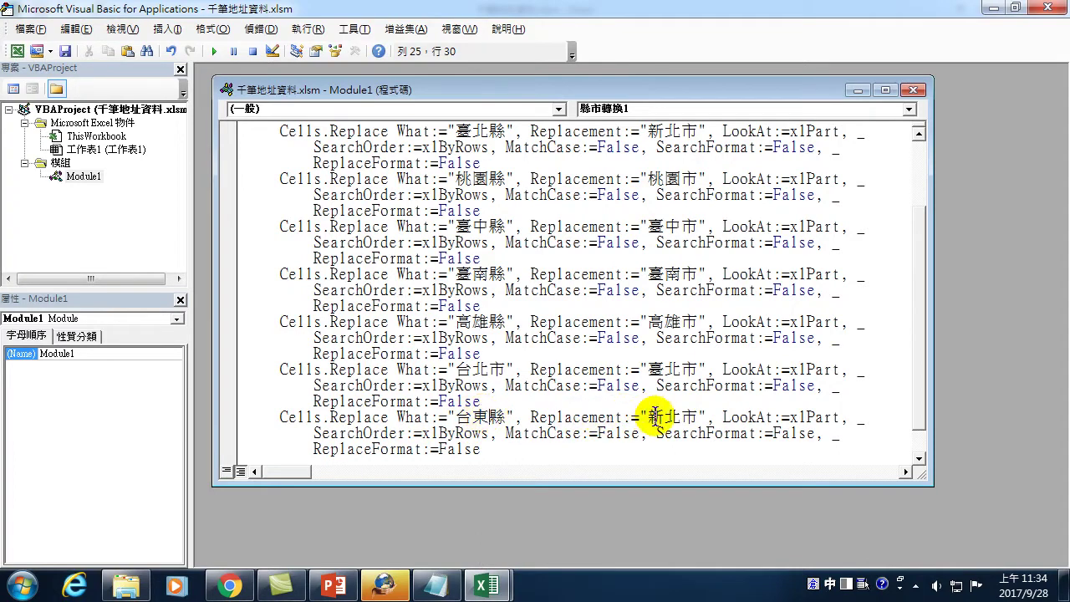
pyautogui.moveTo(650, 416); pyautogui.dragTo(682, 417)
pyautogui.write('grb')
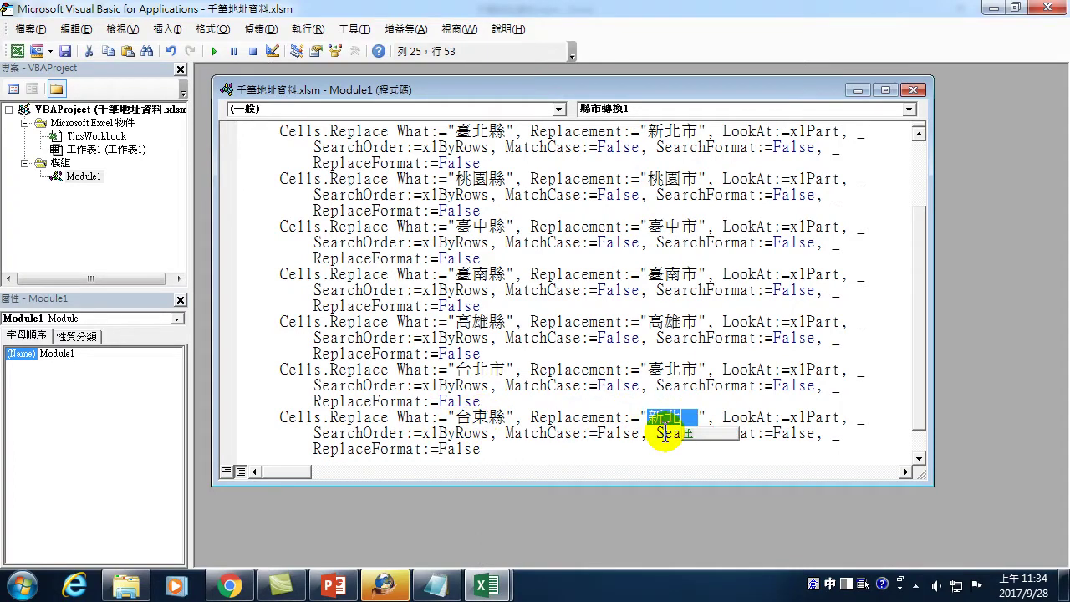
pyautogui.press('space')
pyautogui.write('dw')
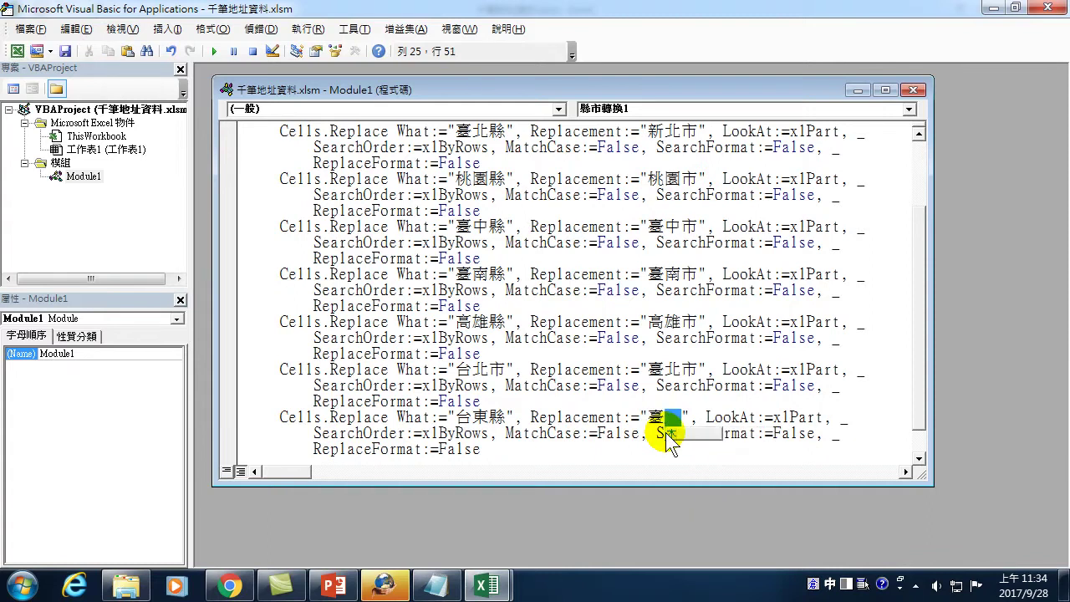
pyautogui.press('space')
pyautogui.press('Escape')
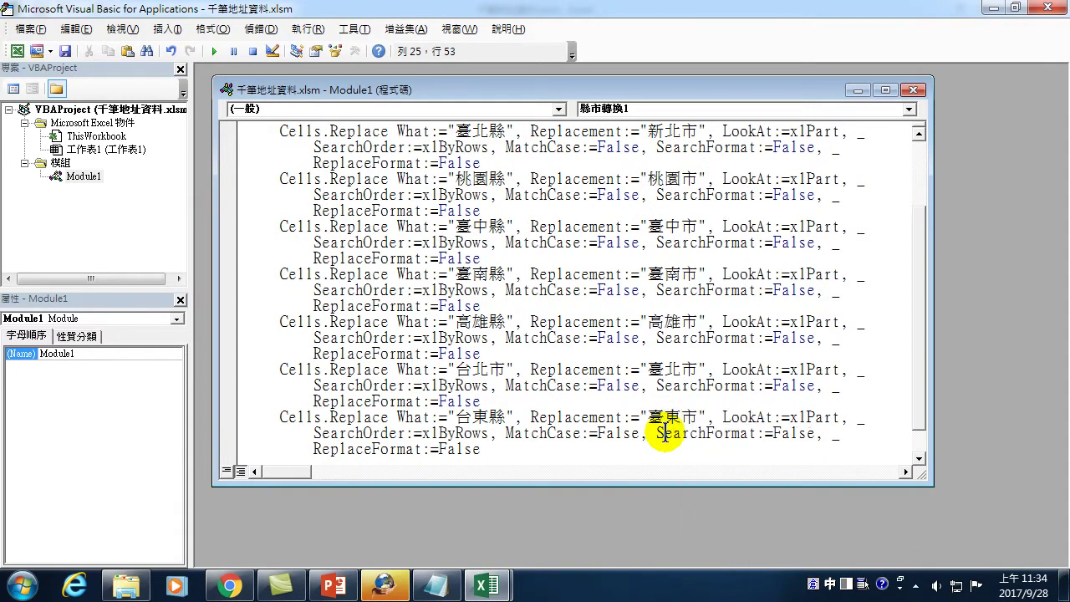
pyautogui.press('Delete')
pyautogui.write('縣')
pyautogui.press('Return')
pyautogui.press('Down')
pyautogui.press('Down')
pyautogui.press('Down')
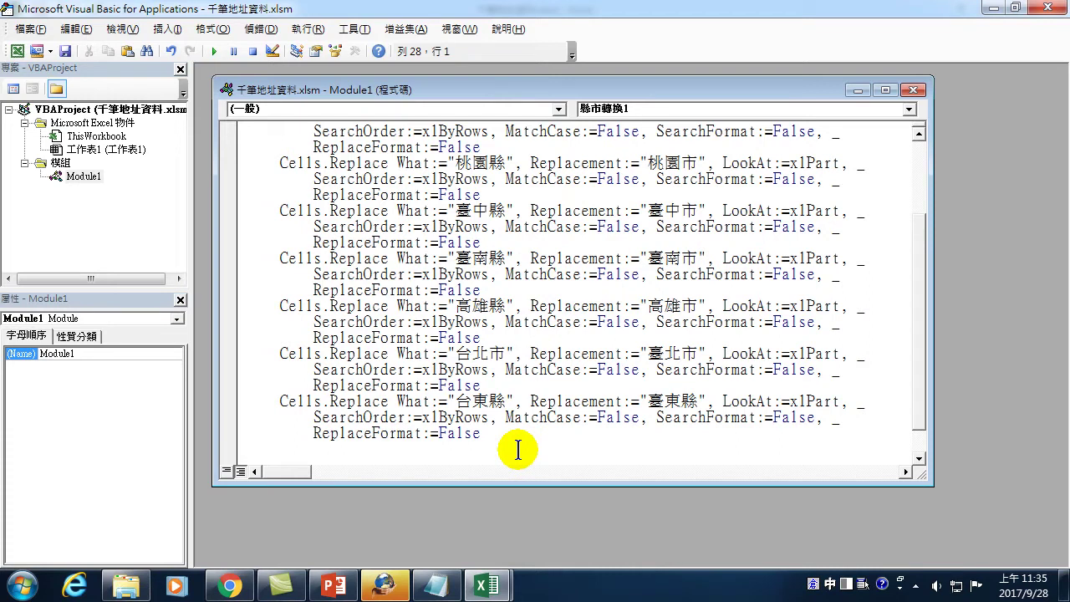
# - Return to the workbook and run 縣市轉換1 so addresses read 臺北市 and 市 instead of 縣
pyautogui.click(1048, 7)
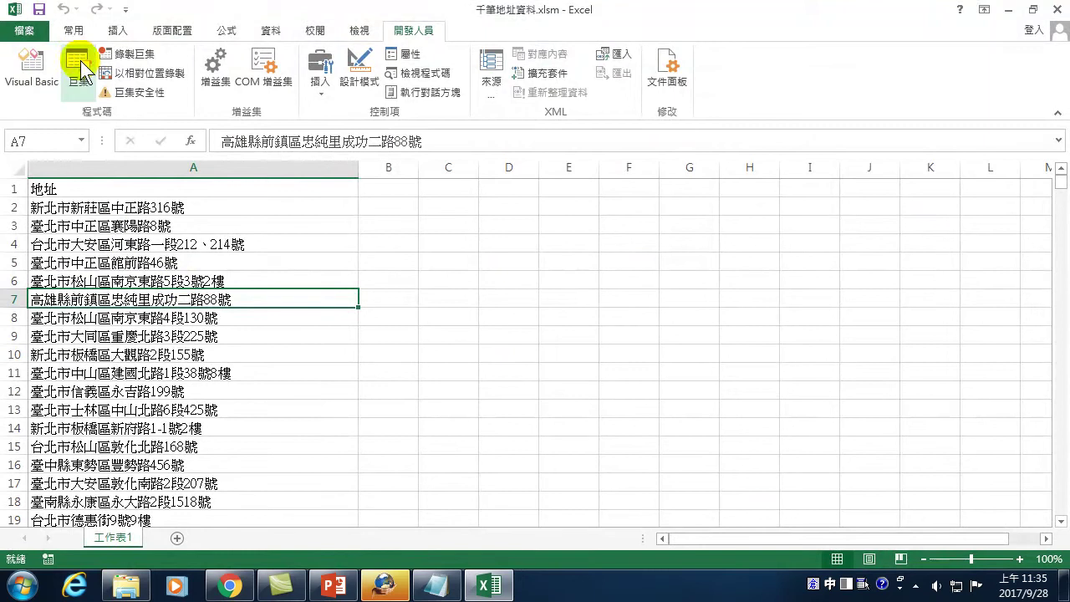
pyautogui.click(78, 66)
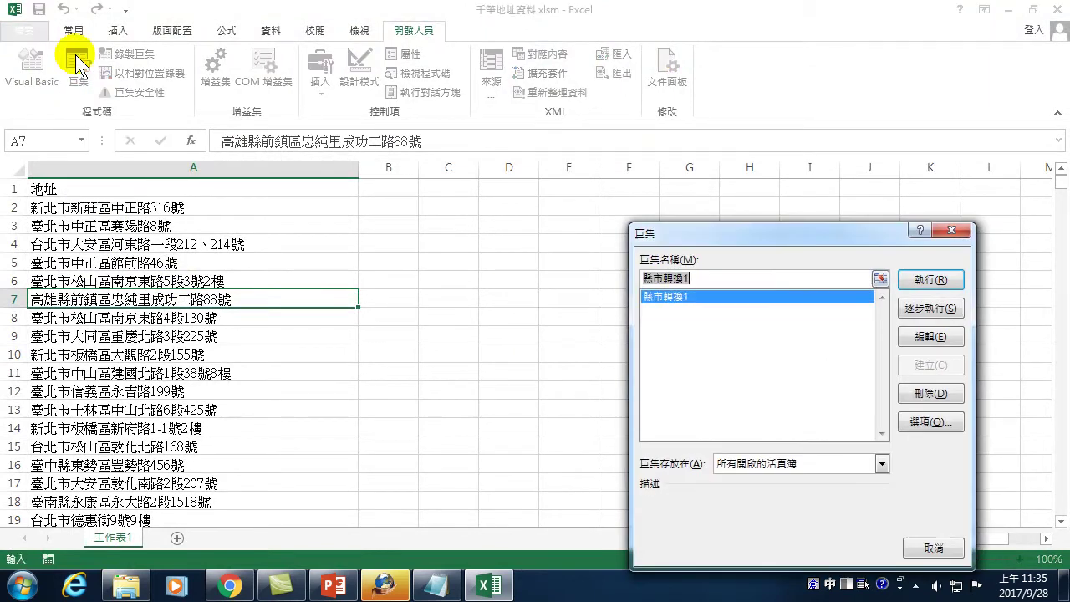
pyautogui.click(924, 279)
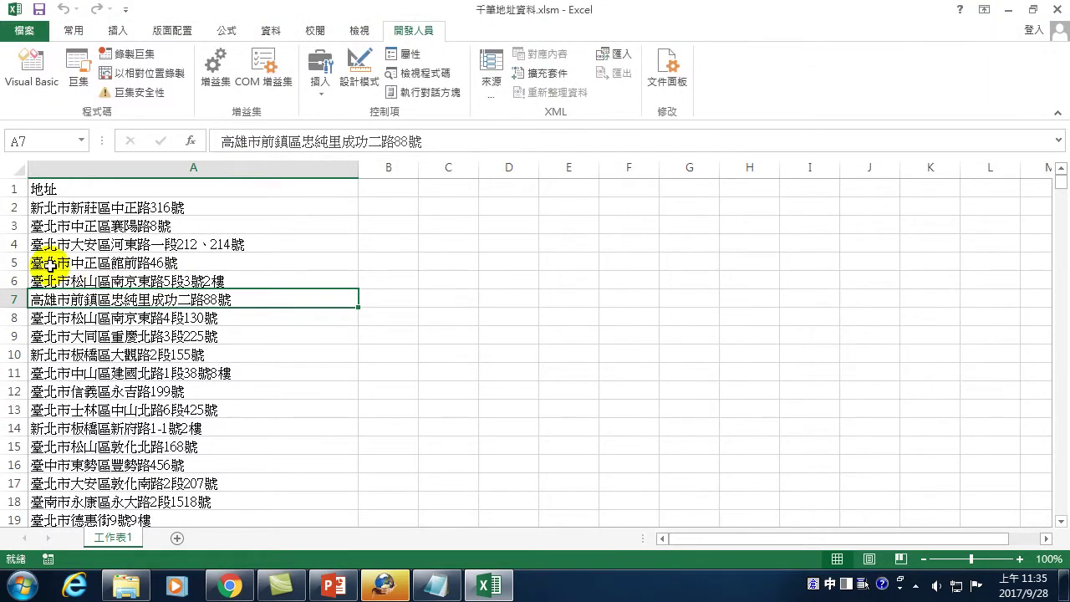
pyautogui.scroll(-2, 54, 426)
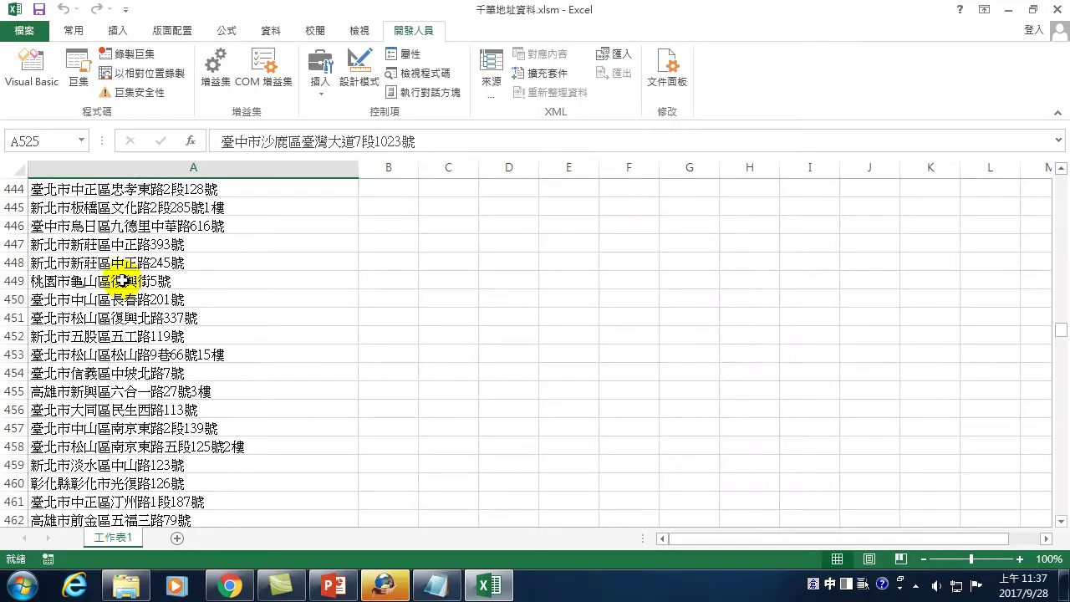
pyautogui.scroll(7, 126, 276)
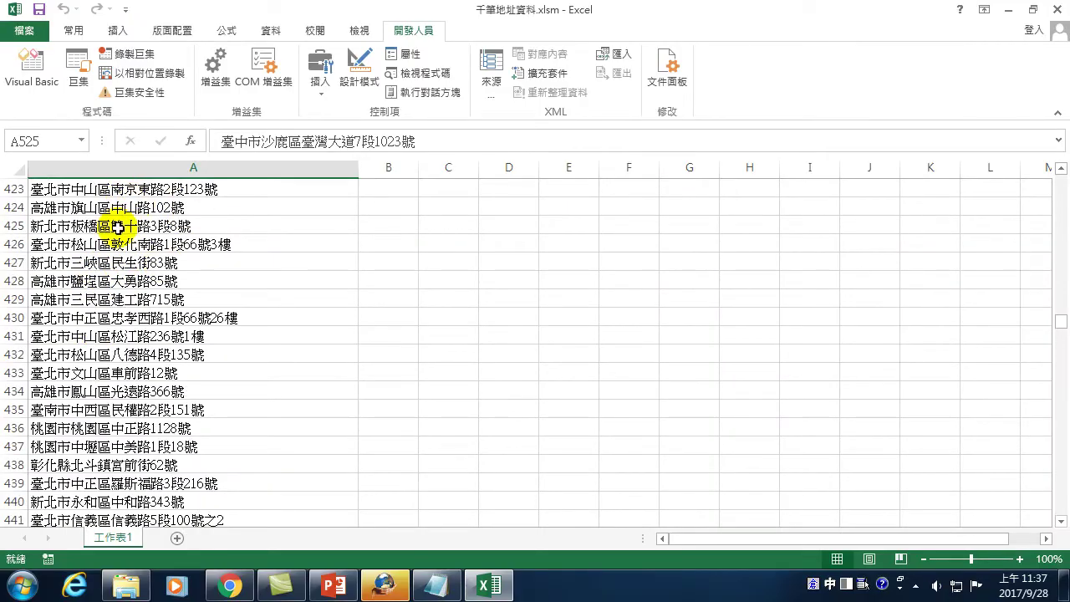
pyautogui.click(122, 226)
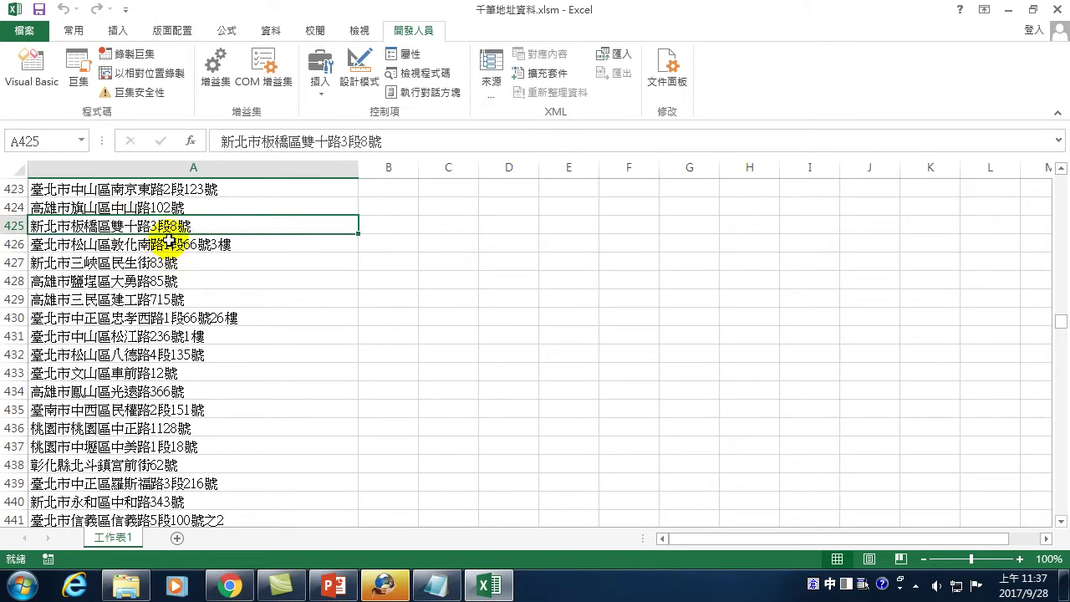
pyautogui.moveTo(1062, 323); pyautogui.dragTo(1065, 172)
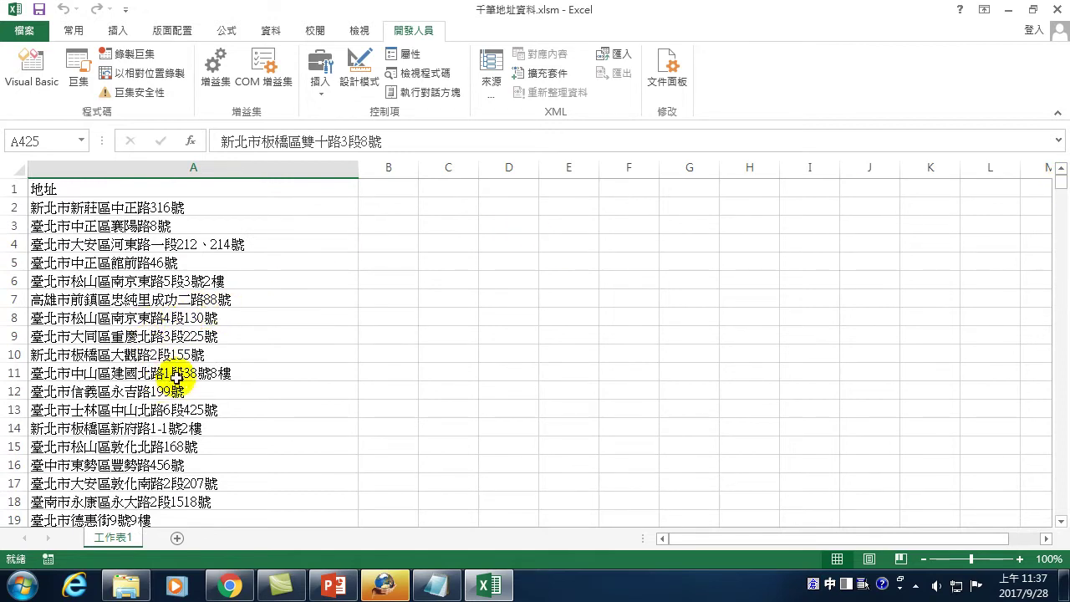
pyautogui.scroll(-3, 169, 436)
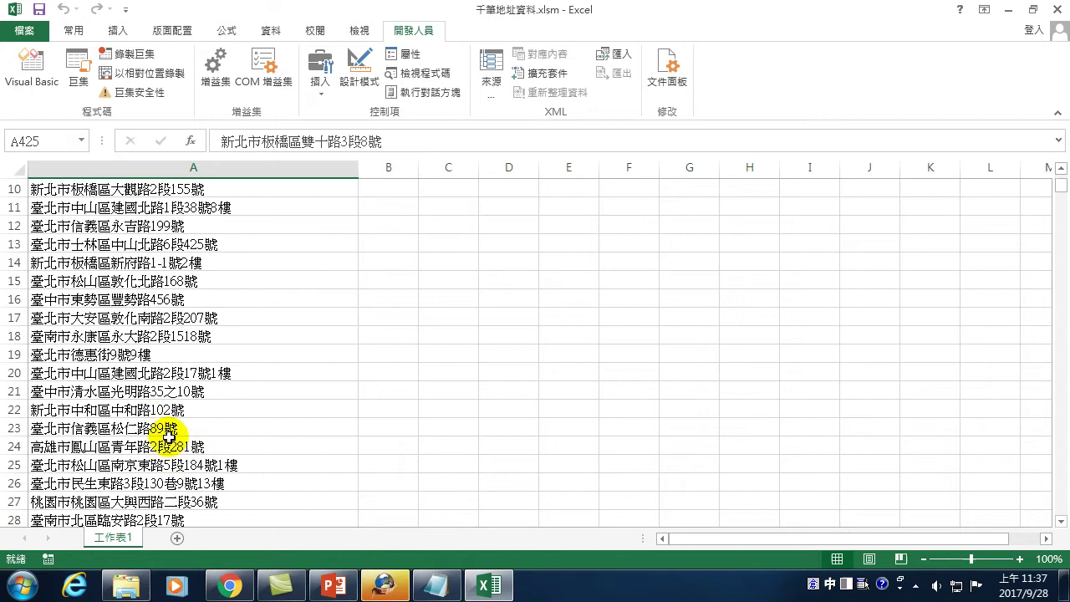
pyautogui.scroll(-2, 143, 445)
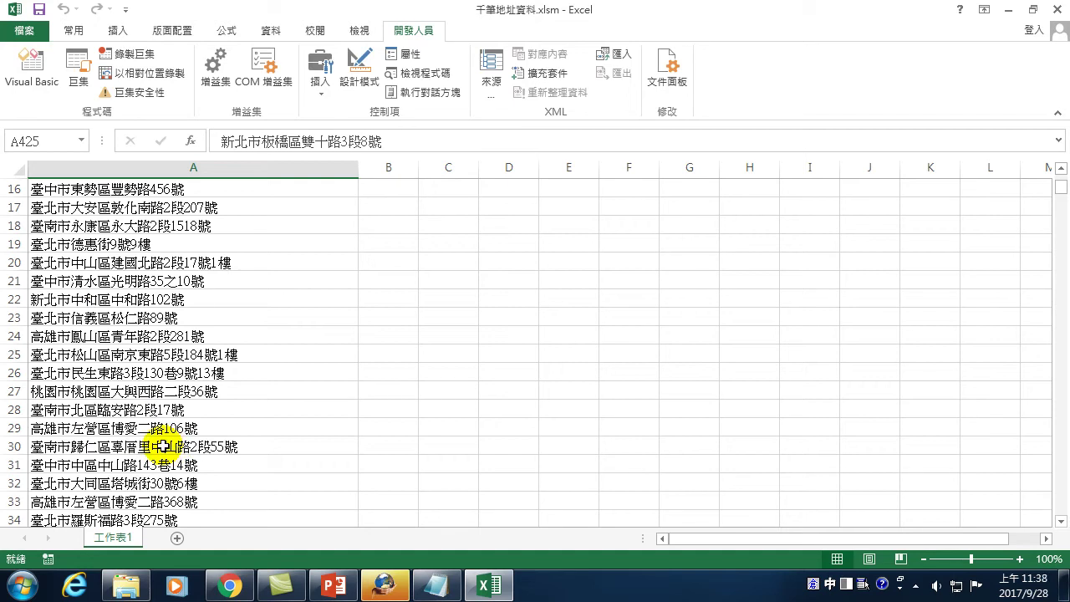
pyautogui.scroll(5, 151, 318)
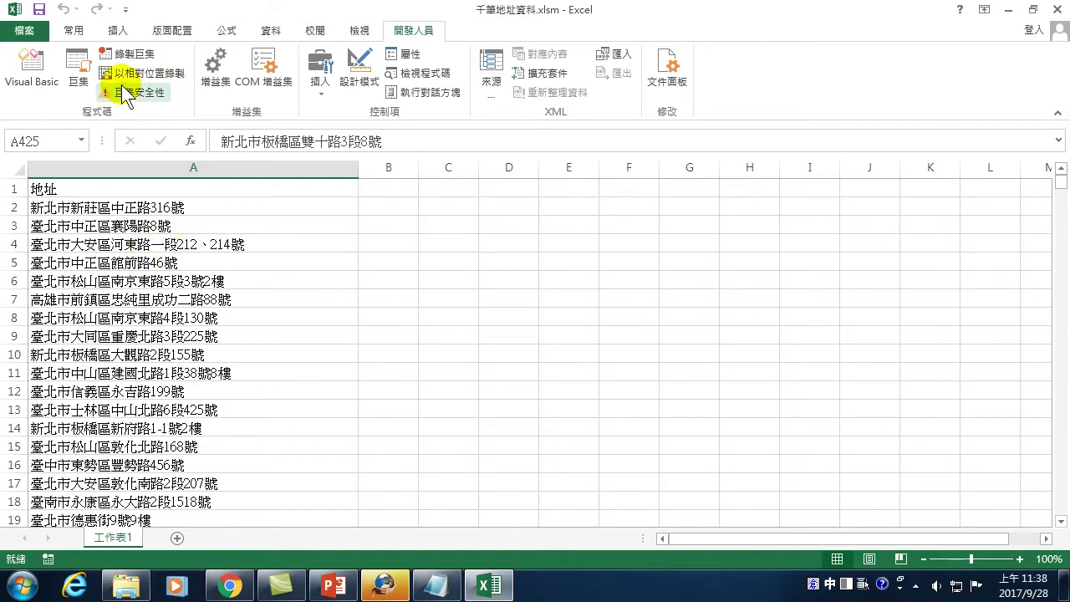
# - Turn on relative references and begin recording a macro named 段轉換1 in this workbook
pyautogui.click(144, 73)
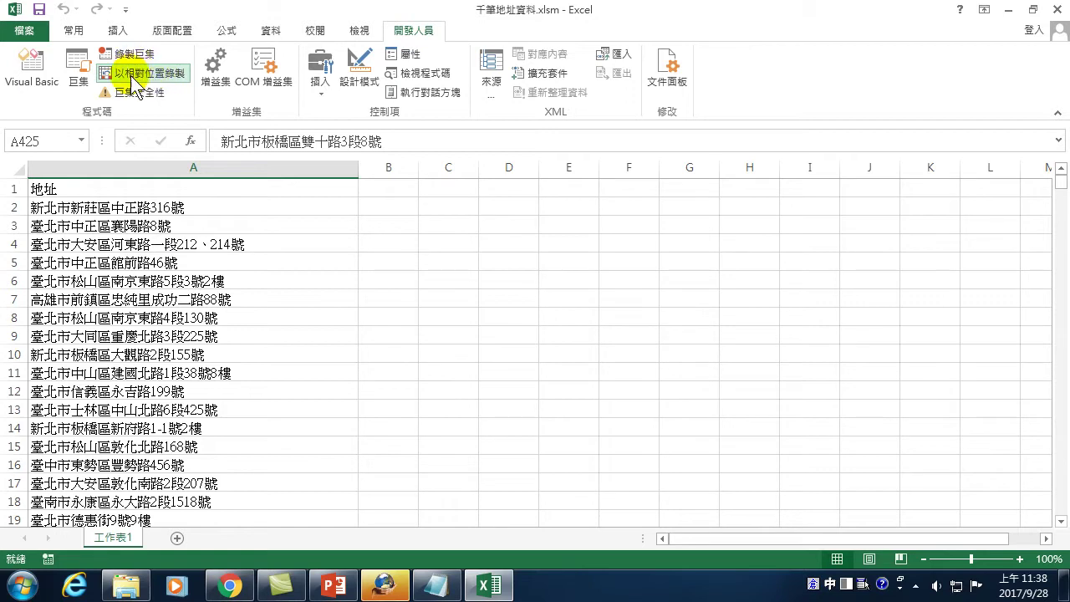
pyautogui.click(132, 53)
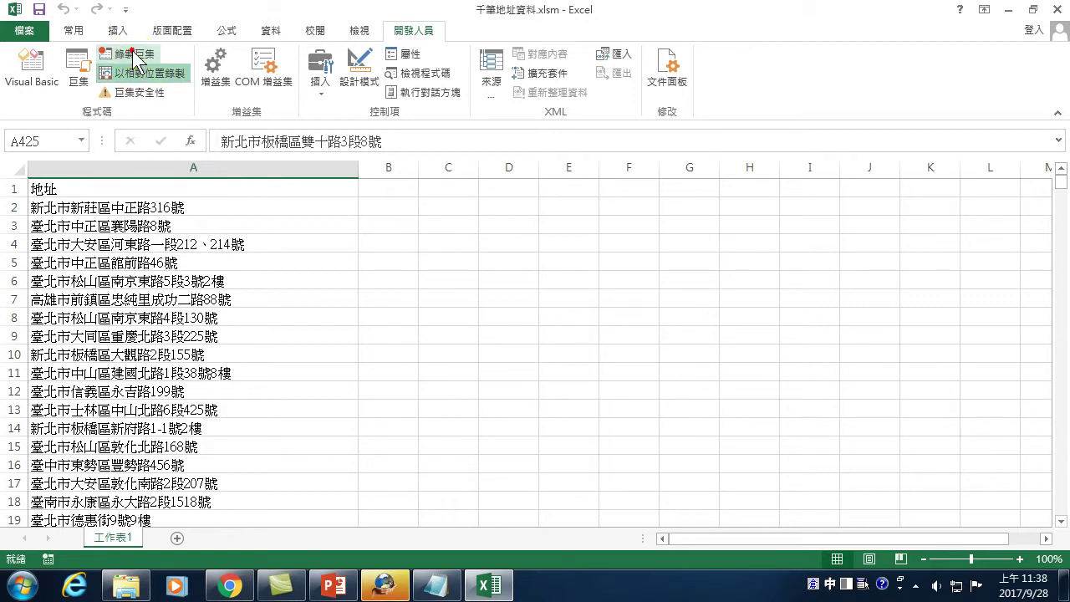
pyautogui.write('段')
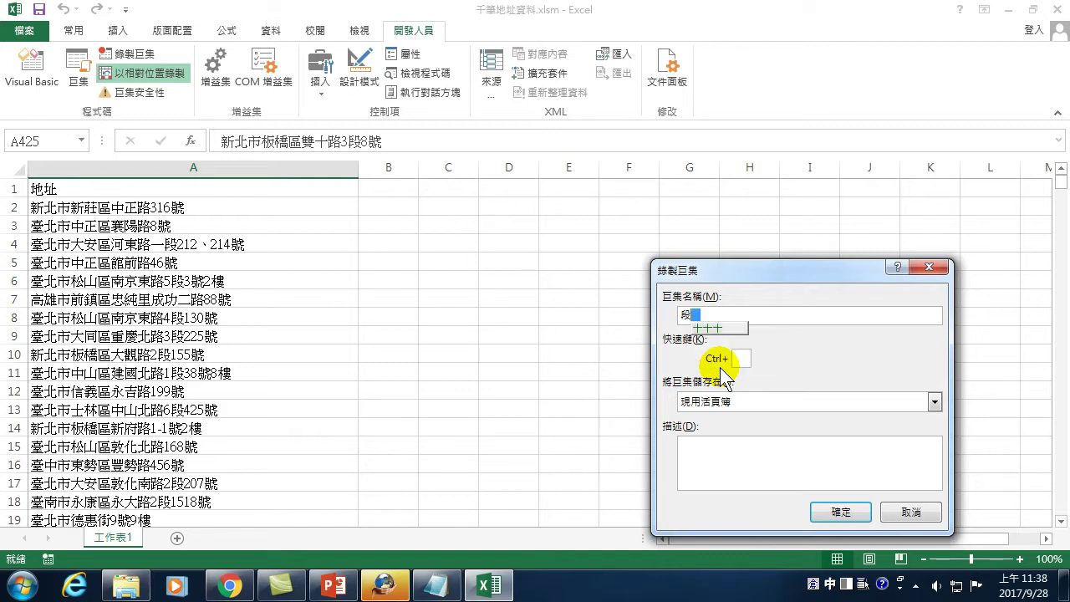
pyautogui.write('轉換')
pyautogui.press('Down')
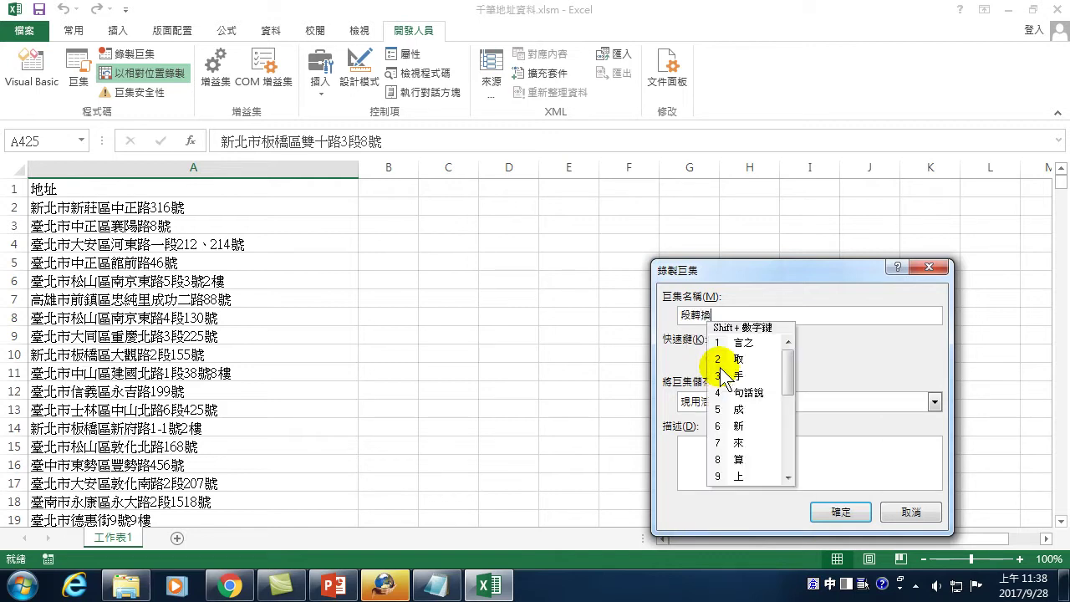
pyautogui.press('Return')
pyautogui.write('1')
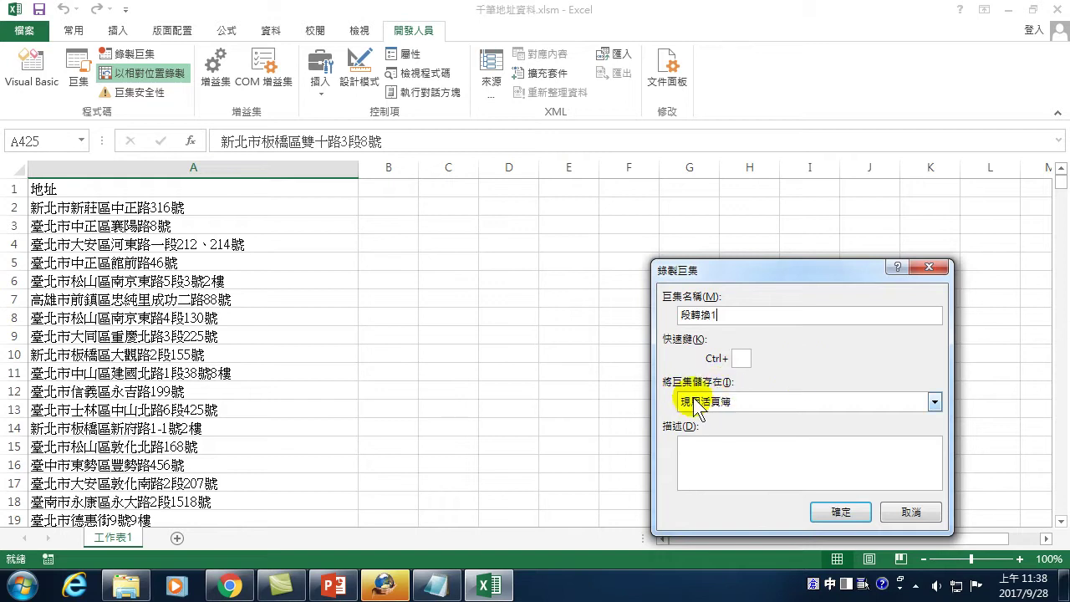
pyautogui.click(840, 510)
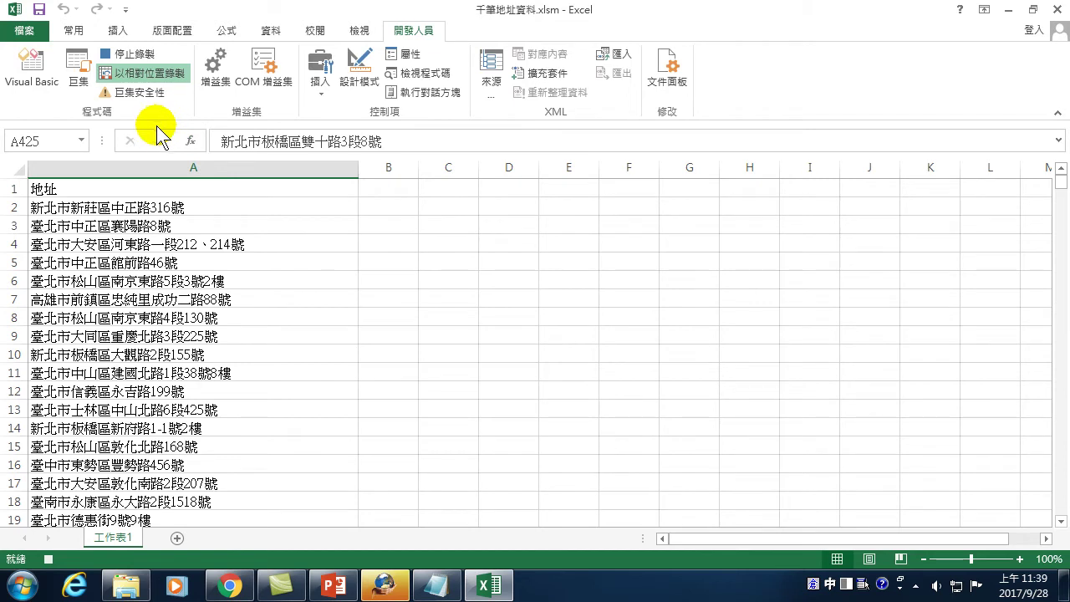
pyautogui.click(73, 33)
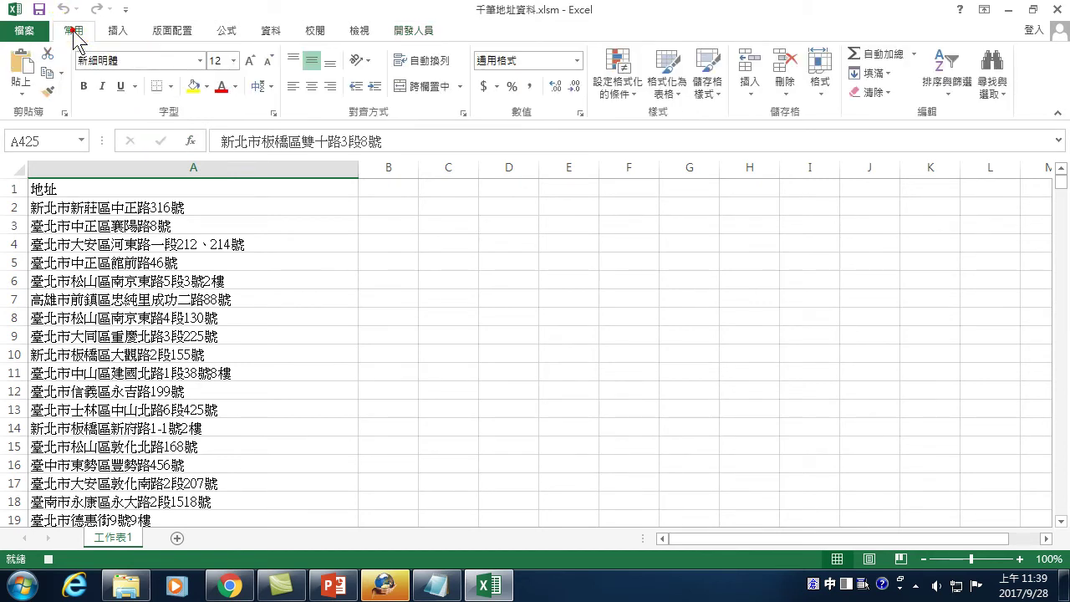
# - Replace all 110 occurrences of 1段 with 一段 using Find and Replace
pyautogui.click(997, 73)
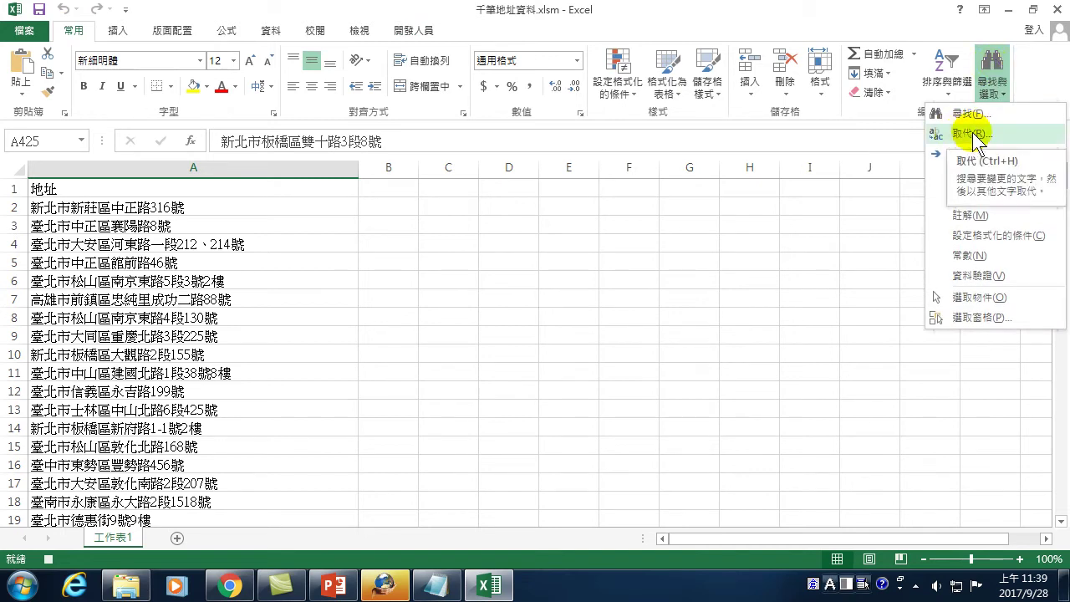
pyautogui.click(972, 134)
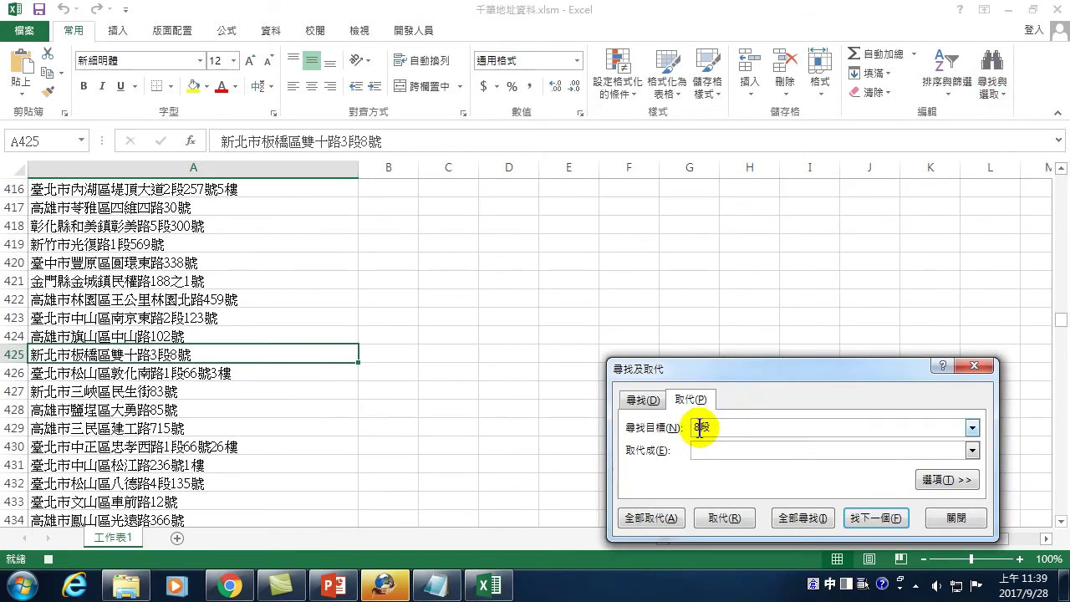
pyautogui.click(697, 427)
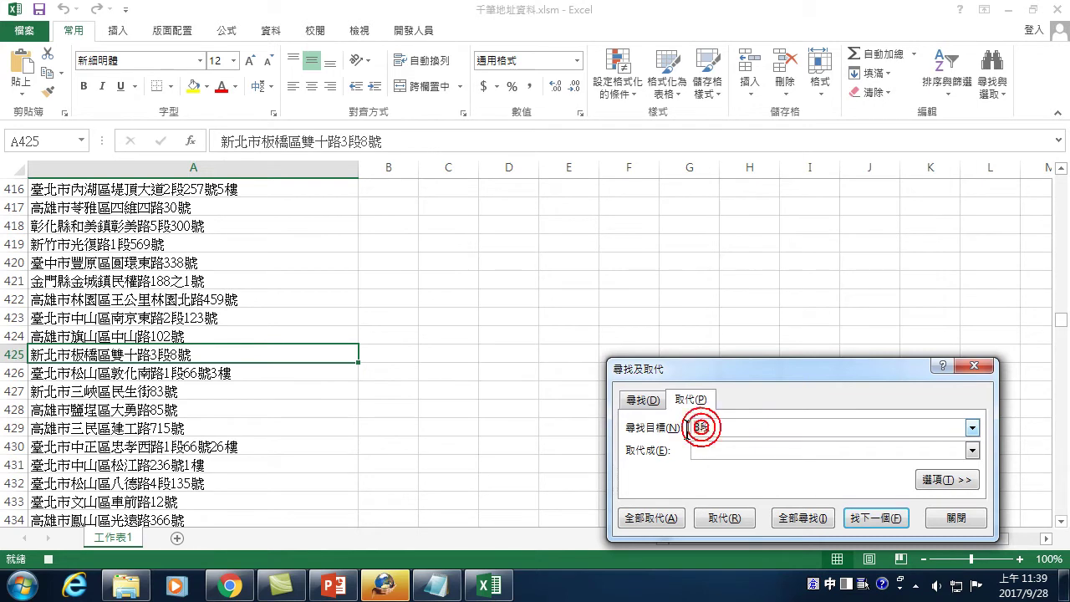
pyautogui.write('1')
pyautogui.click(694, 450)
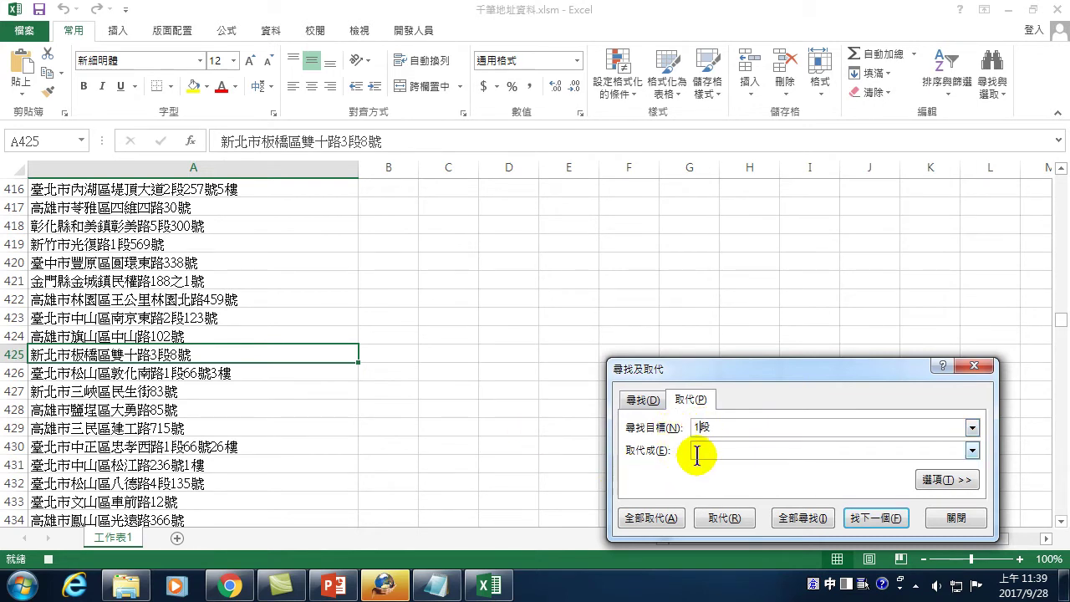
pyautogui.write('一段')
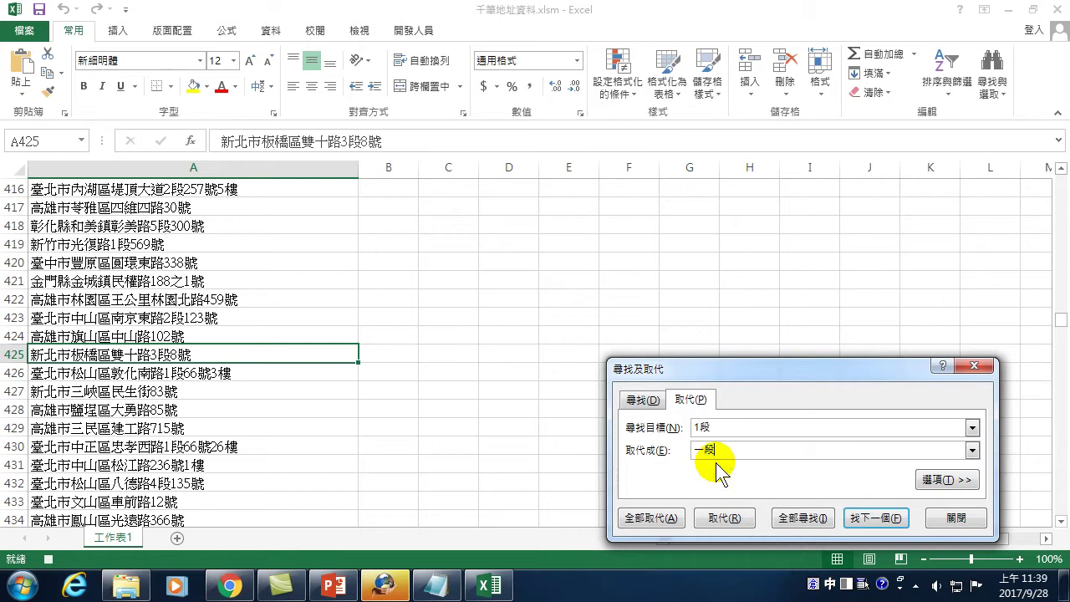
pyautogui.click(666, 519)
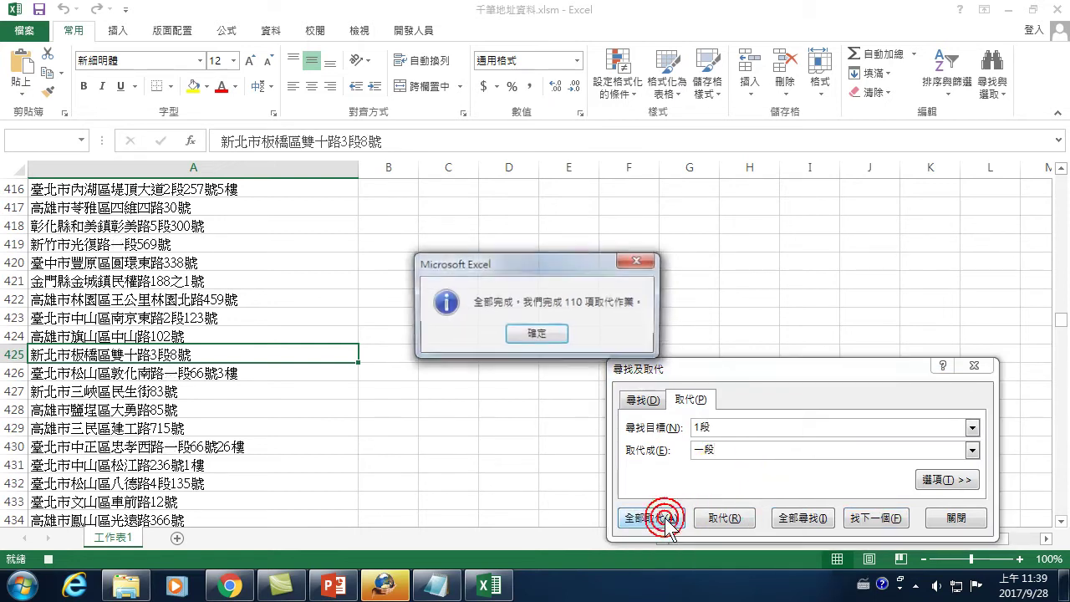
pyautogui.click(536, 334)
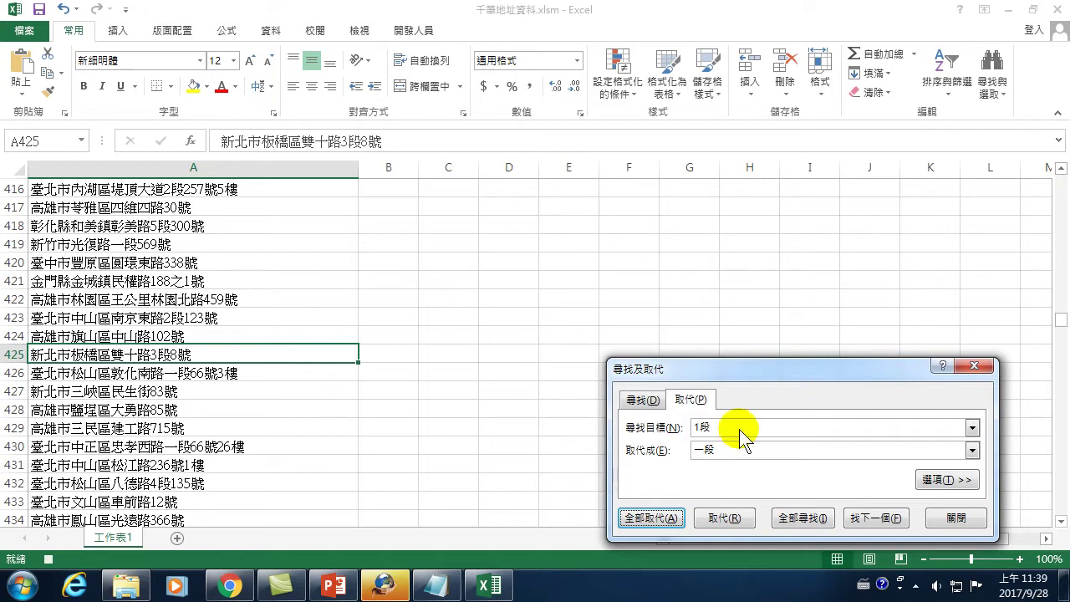
# - Stop recording and open the 段轉換1 macro's code for editing
pyautogui.click(955, 519)
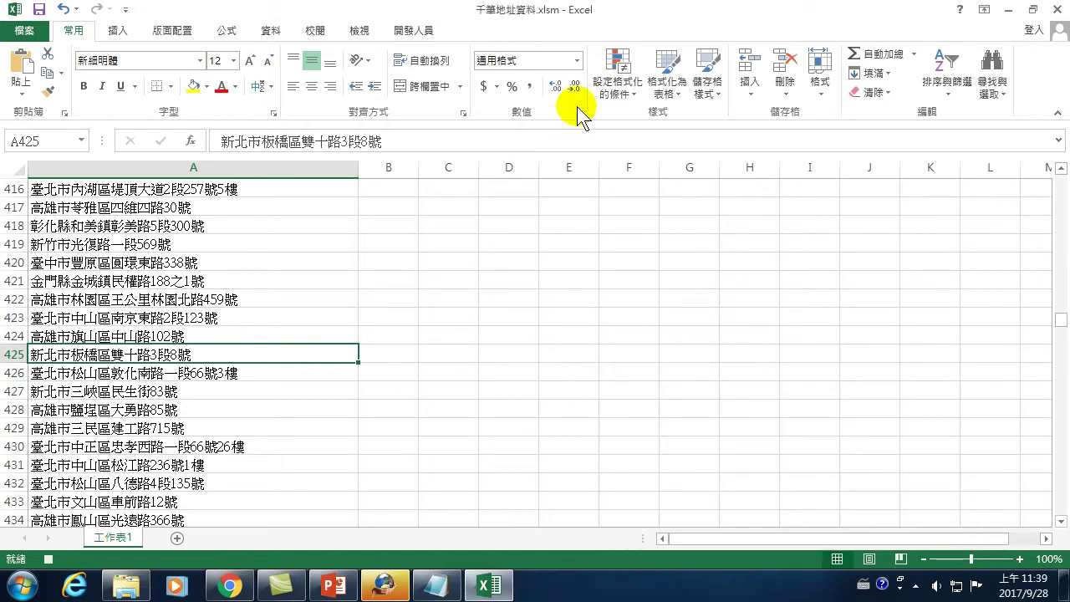
pyautogui.click(414, 30)
pyautogui.click(134, 54)
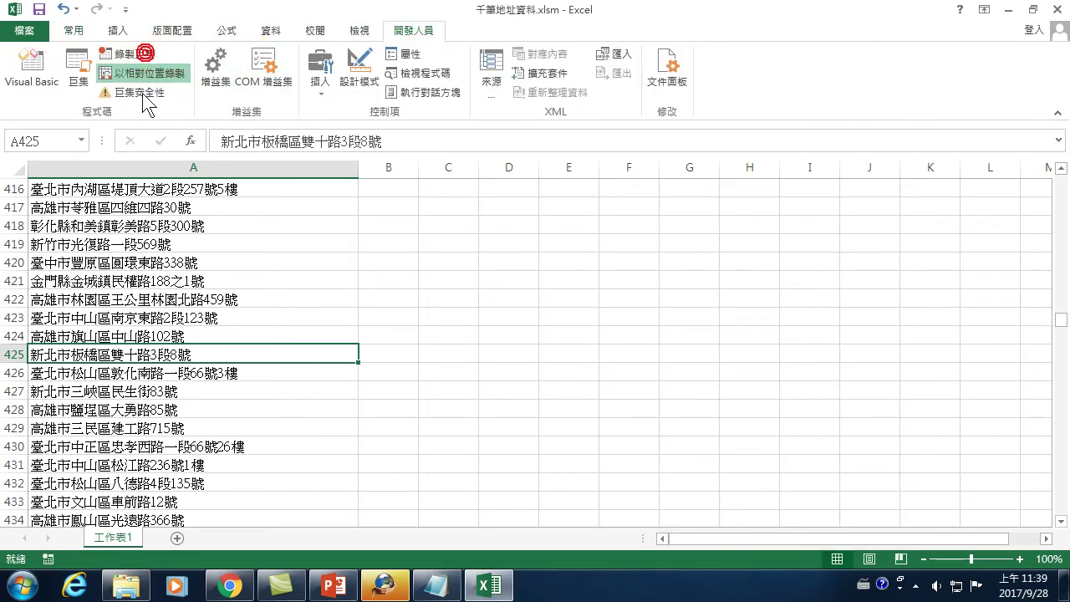
pyautogui.click(75, 57)
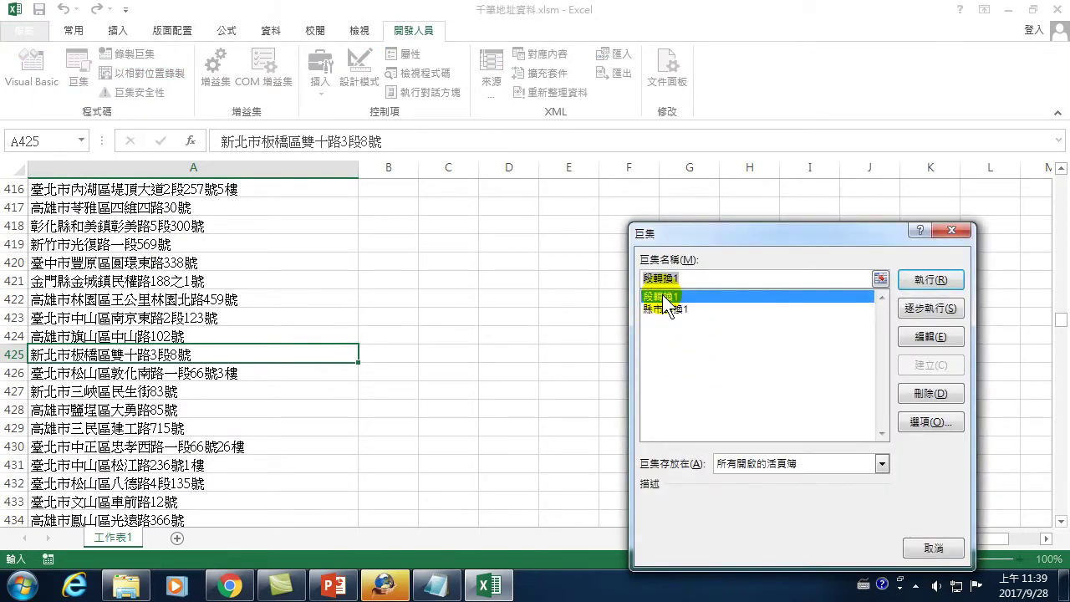
pyautogui.click(929, 338)
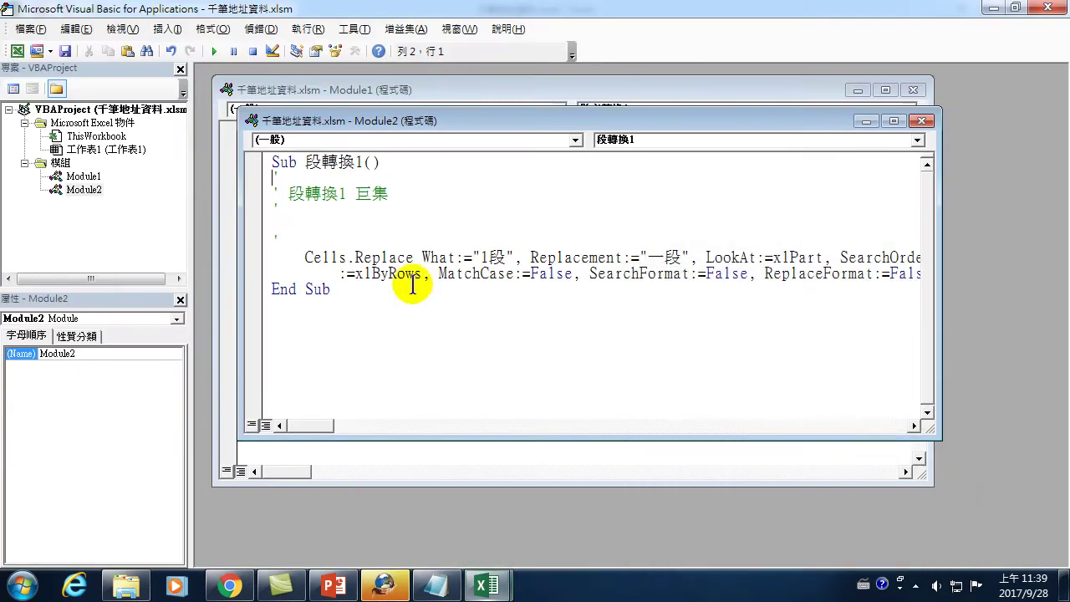
# - Write the comment '1段->一段' above the Replace statement and select the block for copying
pyautogui.moveTo(272, 257); pyautogui.dragTo(967, 275)
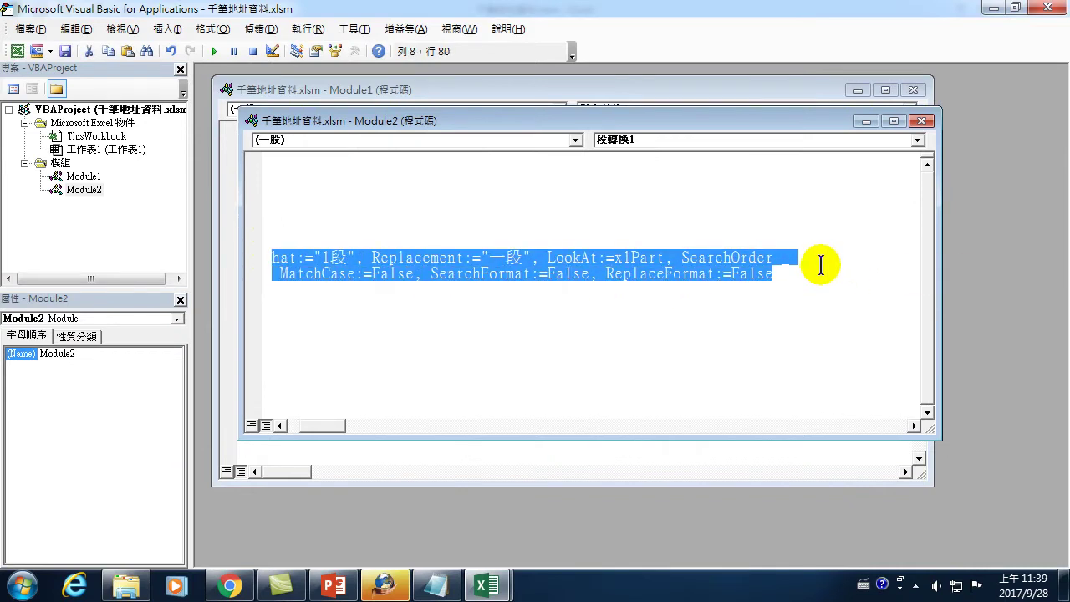
pyautogui.click(359, 234)
pyautogui.click(356, 237)
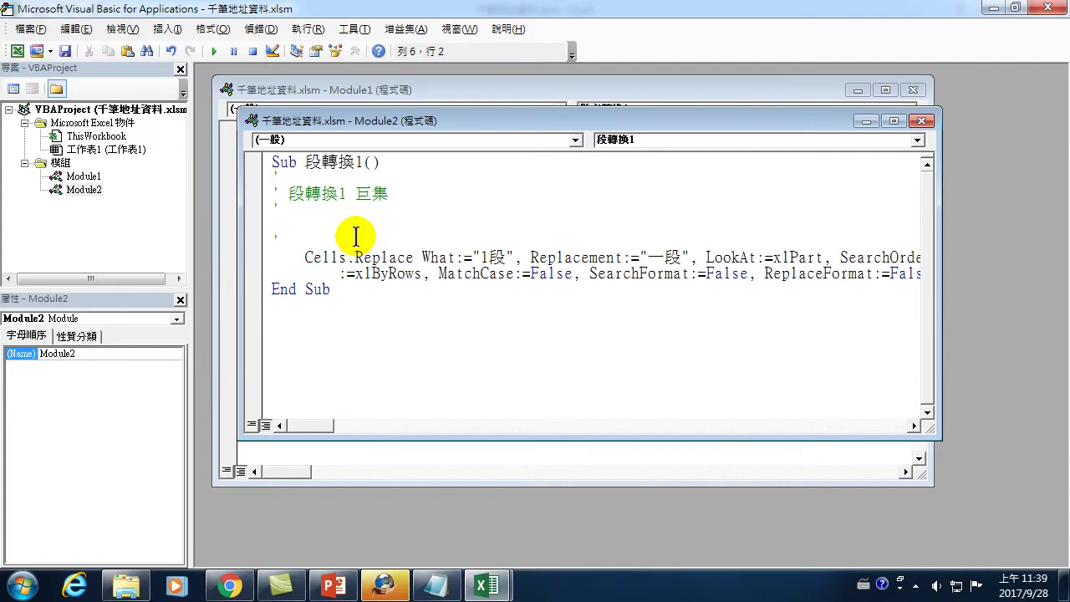
pyautogui.write('1hh')
pyautogui.press('BackSpace')
pyautogui.press('BackSpace')
pyautogui.write('段->一段')
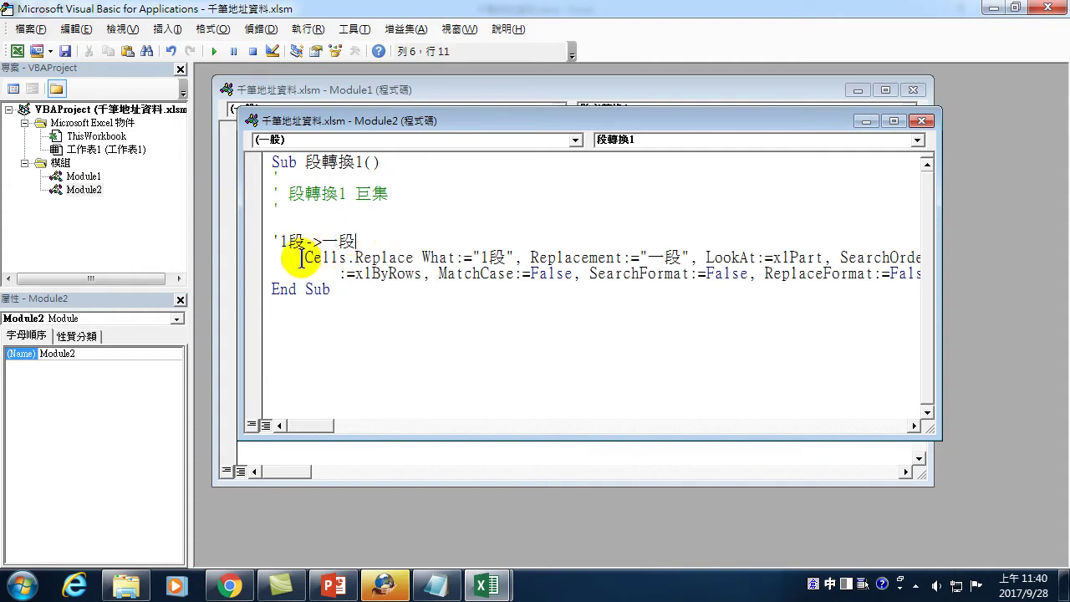
pyautogui.moveTo(273, 241)
pyautogui.mouseDown()
pyautogui.moveTo(443, 286)
pyautogui.moveTo(920, 273)
pyautogui.mouseUp()
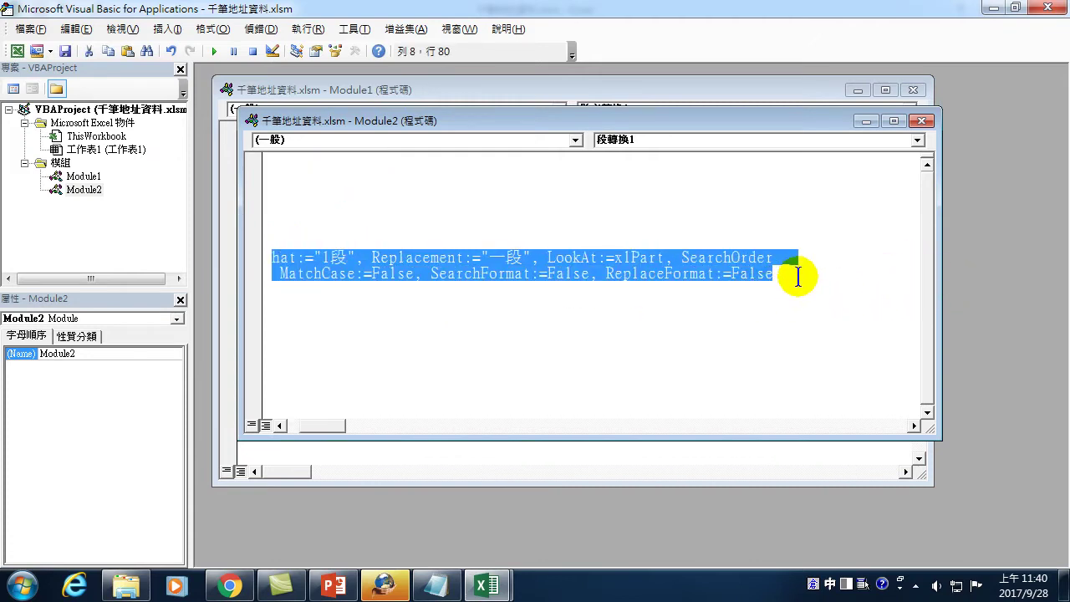
pyautogui.click(792, 276)
pyautogui.press('Down')
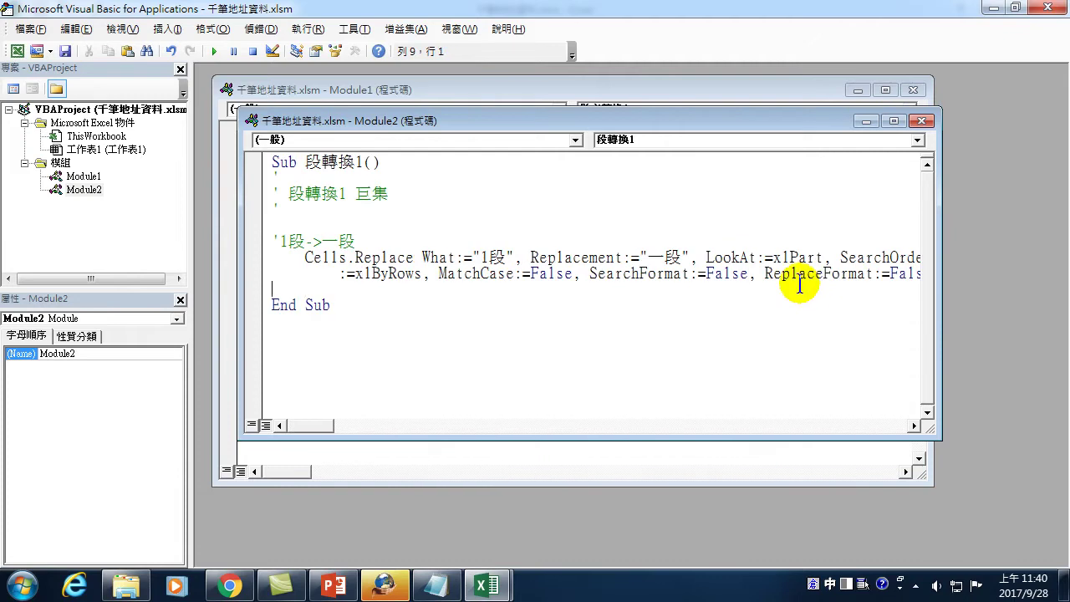
# - Paste a copy below and change its comment and strings to replace 2段 with 二段
pyautogui.write('\'1段->一段     Cells.Replace What:="1段", Replacement:="一段", LookAt:=xlPart, SearchOrder _         :=xlByRows, MatchCase:=False, SearchFormat:=False, ReplaceFormat:=False')
pyautogui.press('Home')
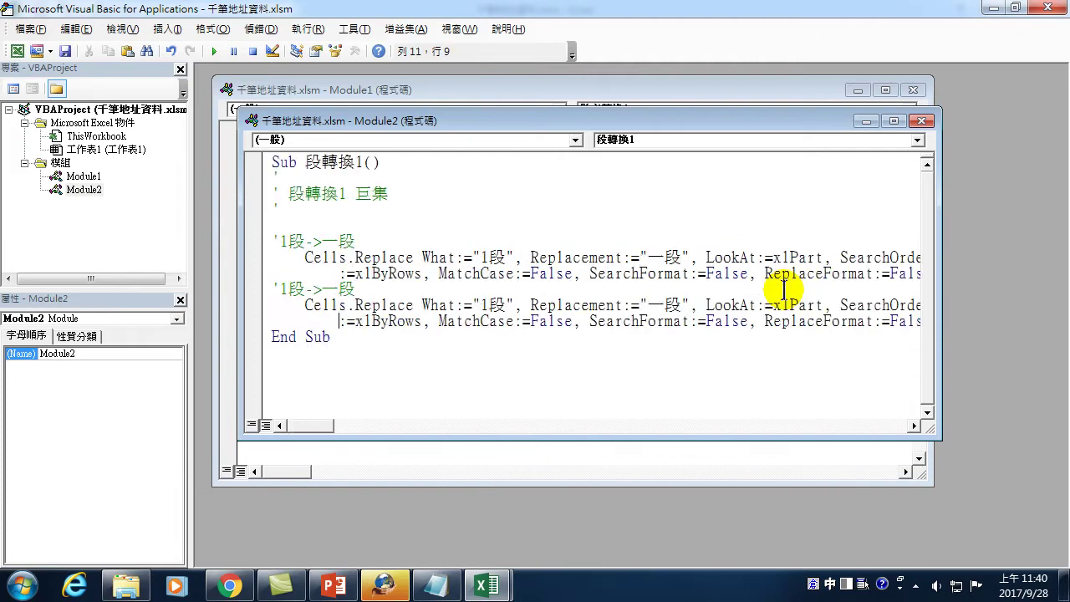
pyautogui.click(283, 287)
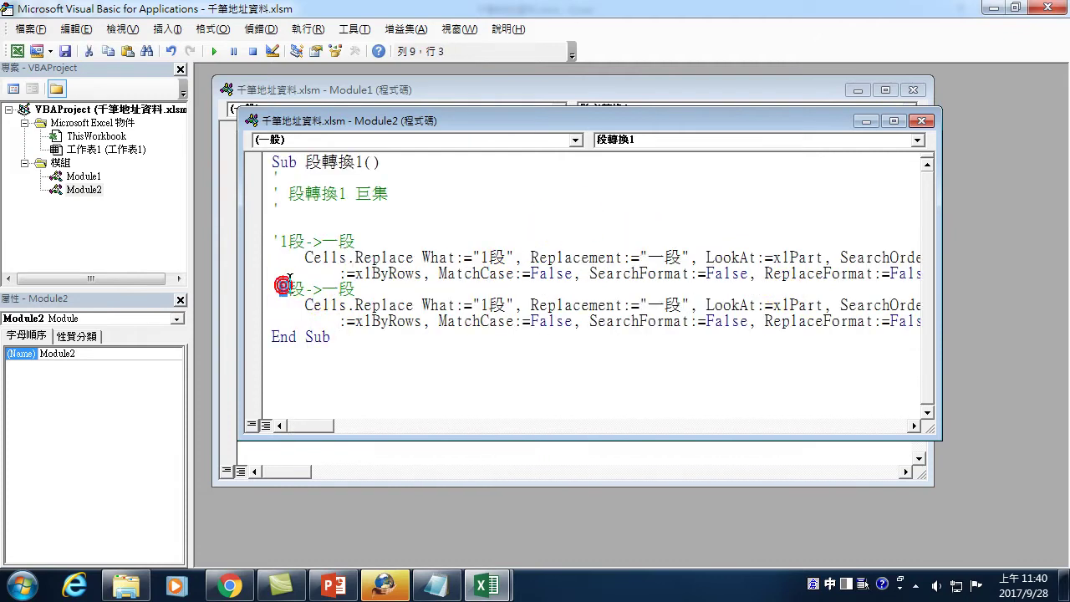
pyautogui.press('BackSpace')
pyautogui.write('2')
pyautogui.moveTo(323, 288); pyautogui.dragTo(337, 289)
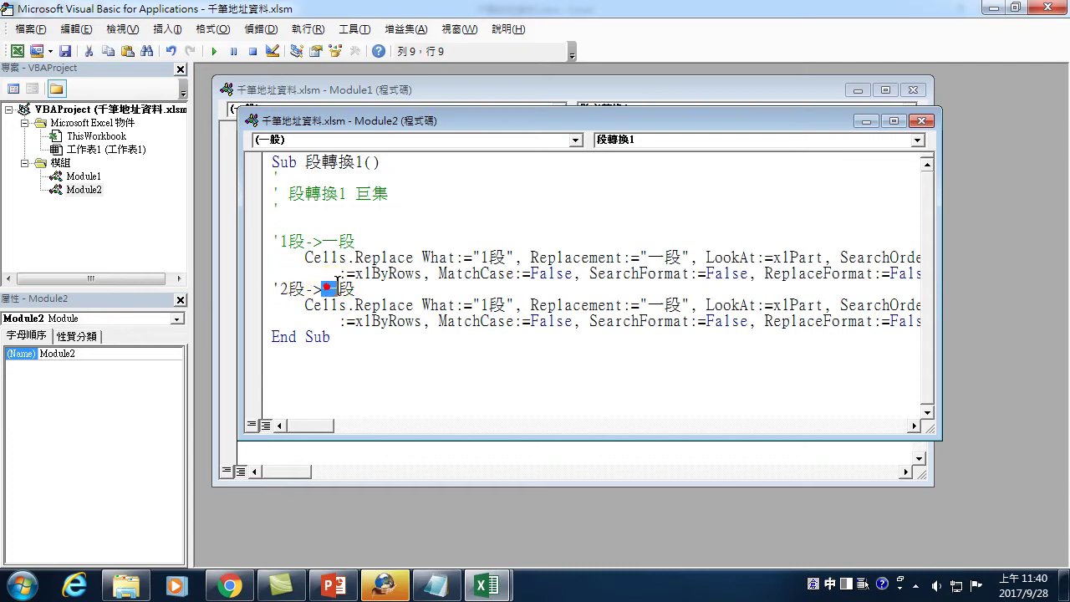
pyautogui.write('二')
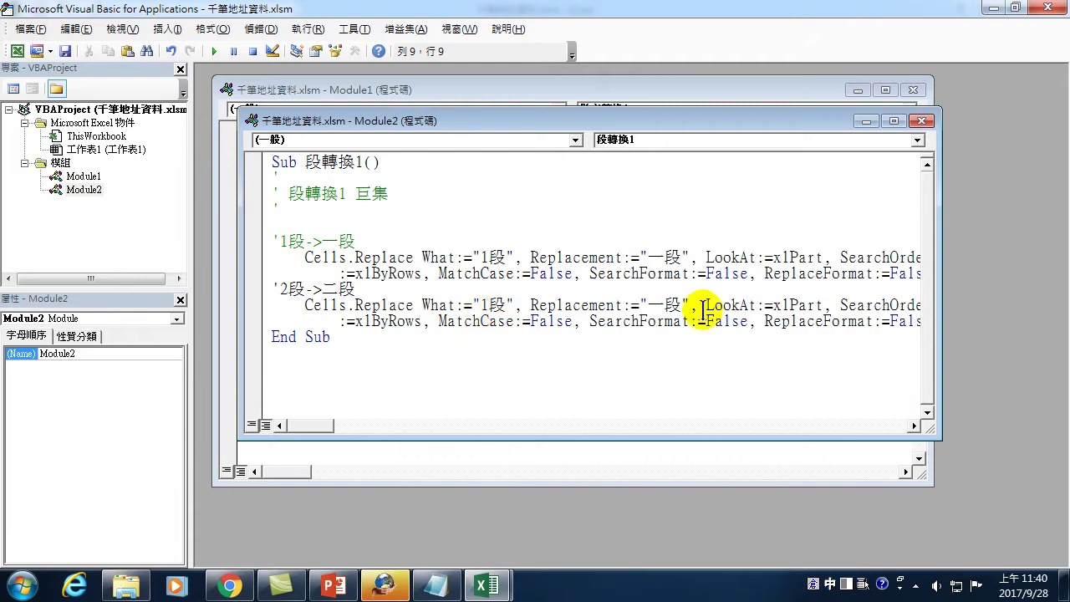
pyautogui.moveTo(639, 305); pyautogui.dragTo(654, 305)
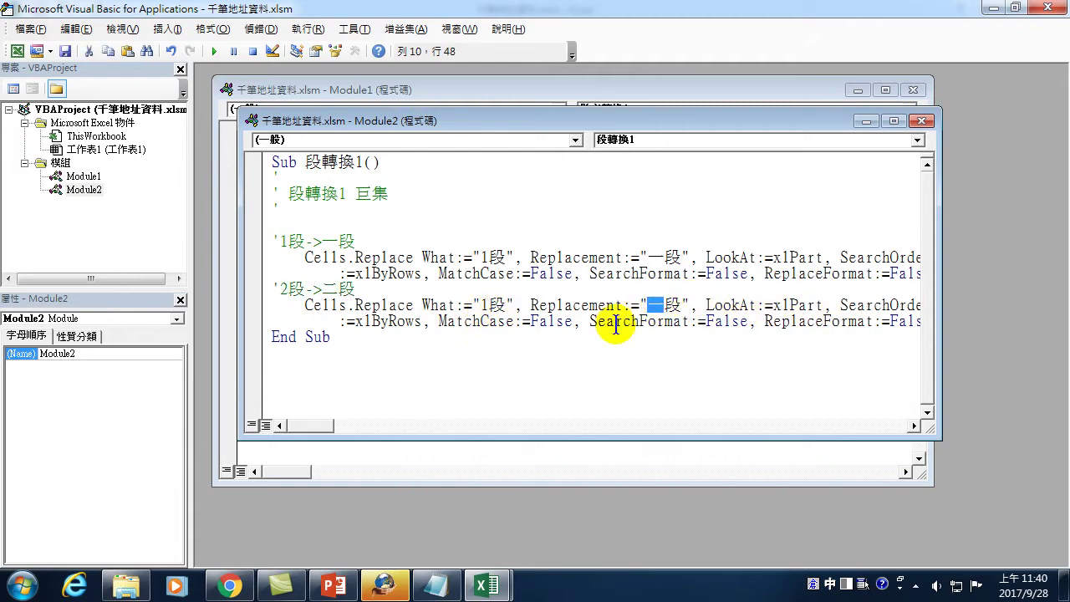
pyautogui.write('二')
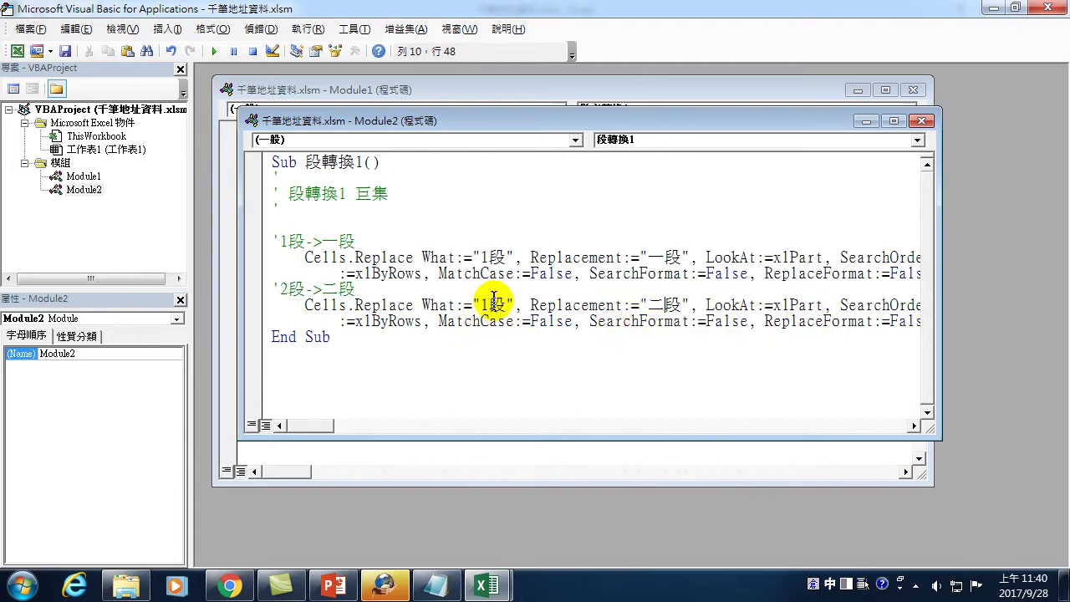
pyautogui.moveTo(480, 305); pyautogui.dragTo(490, 306)
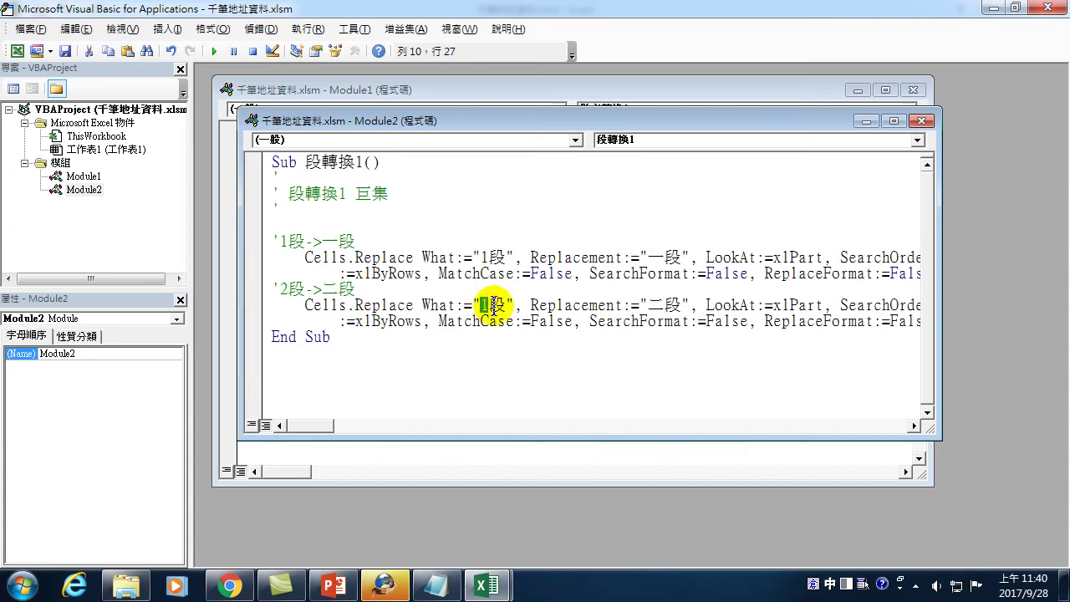
pyautogui.write('2')
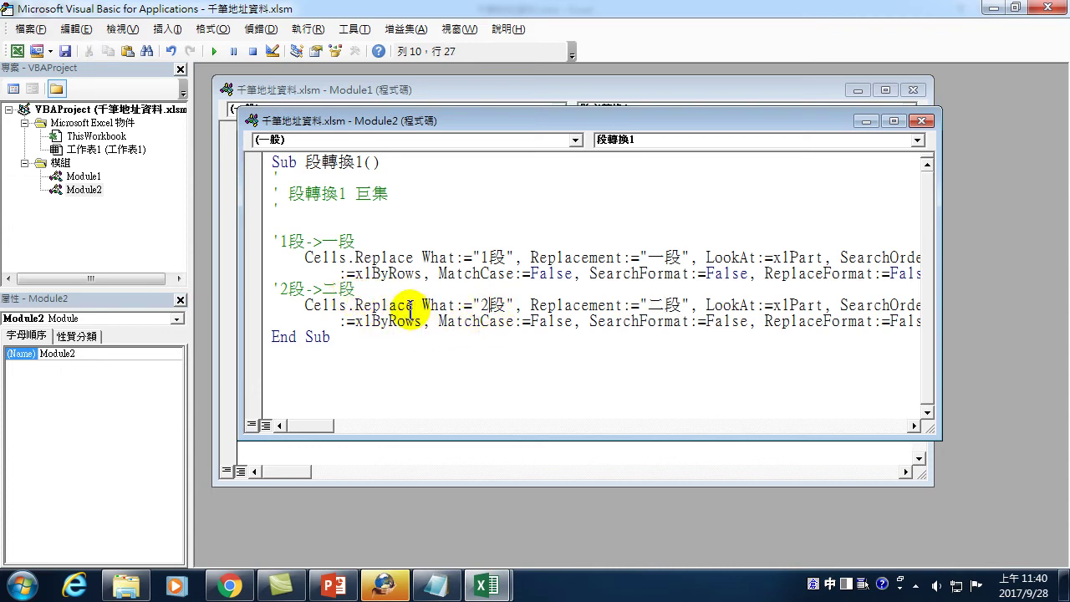
# - Paste another copy and change its comment and strings to replace 3段 with 三段
pyautogui.press('Down')
pyautogui.press('End')
pyautogui.press('Return')
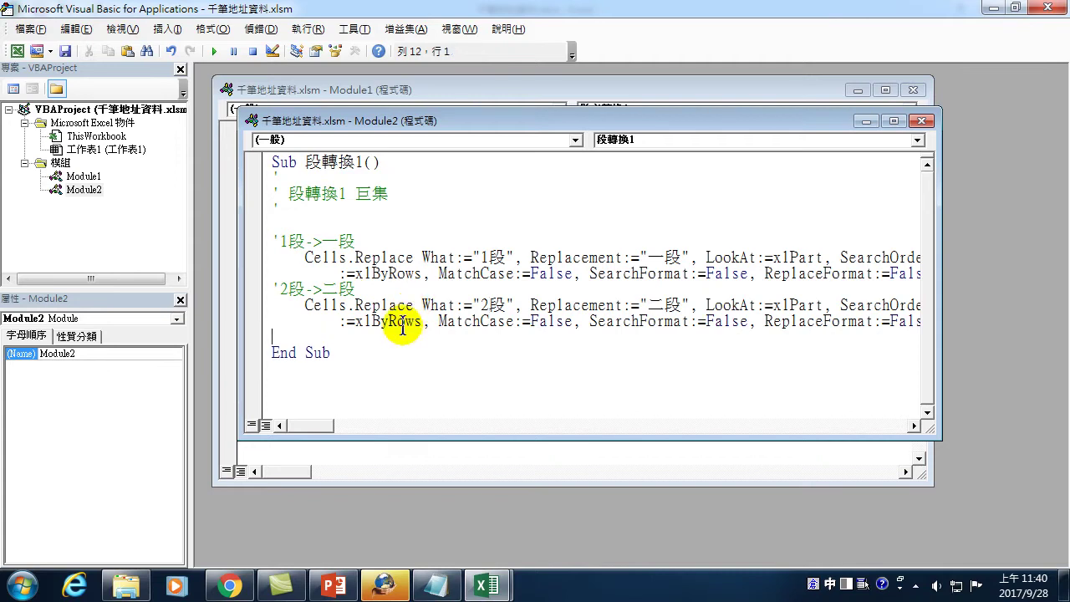
pyautogui.write('\'1段->一段     Cells.Replace What:="1段", Replacement:="一段", LookAt:=xlPart, SearchOrder _         :=xlByRows, MatchCase:=False, SearchFormat:=False, ReplaceFormat:=False')
pyautogui.press('Home')
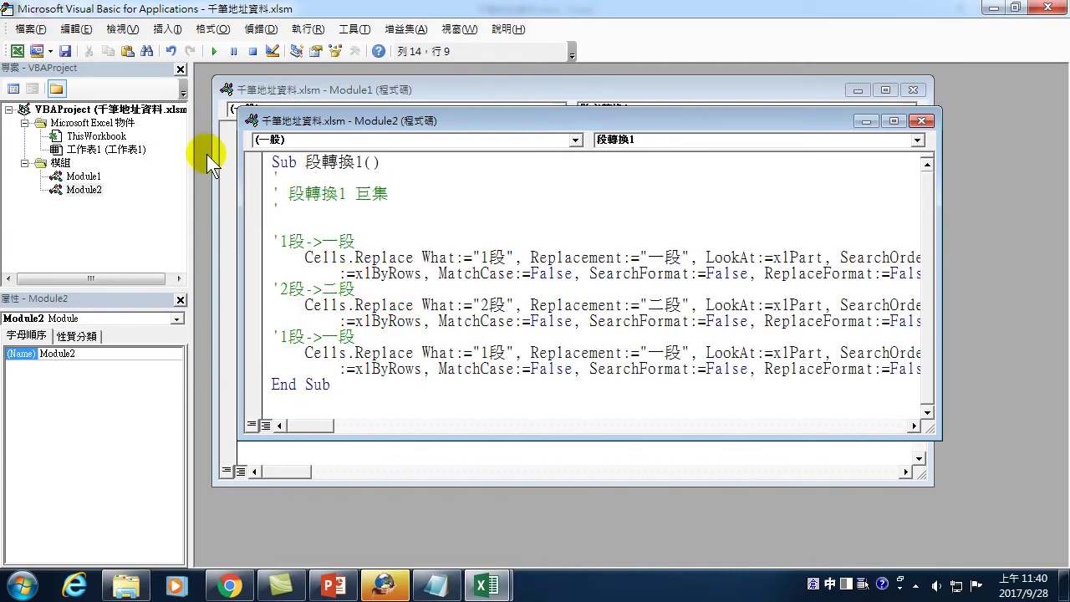
pyautogui.moveTo(279, 336); pyautogui.dragTo(284, 335)
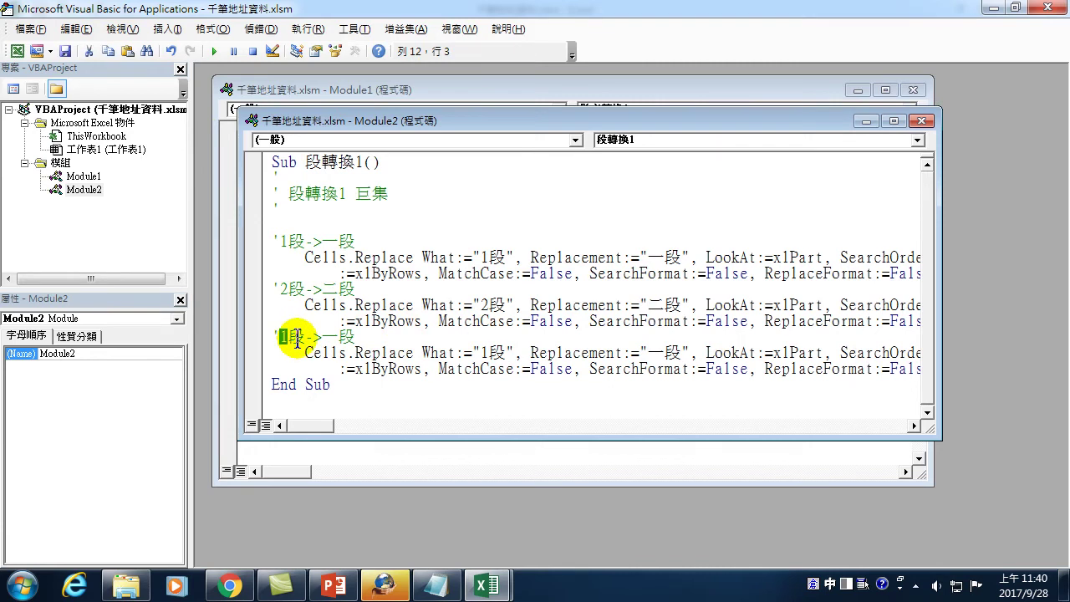
pyautogui.write('3')
pyautogui.click(323, 337)
pyautogui.moveTo(323, 337); pyautogui.dragTo(338, 337)
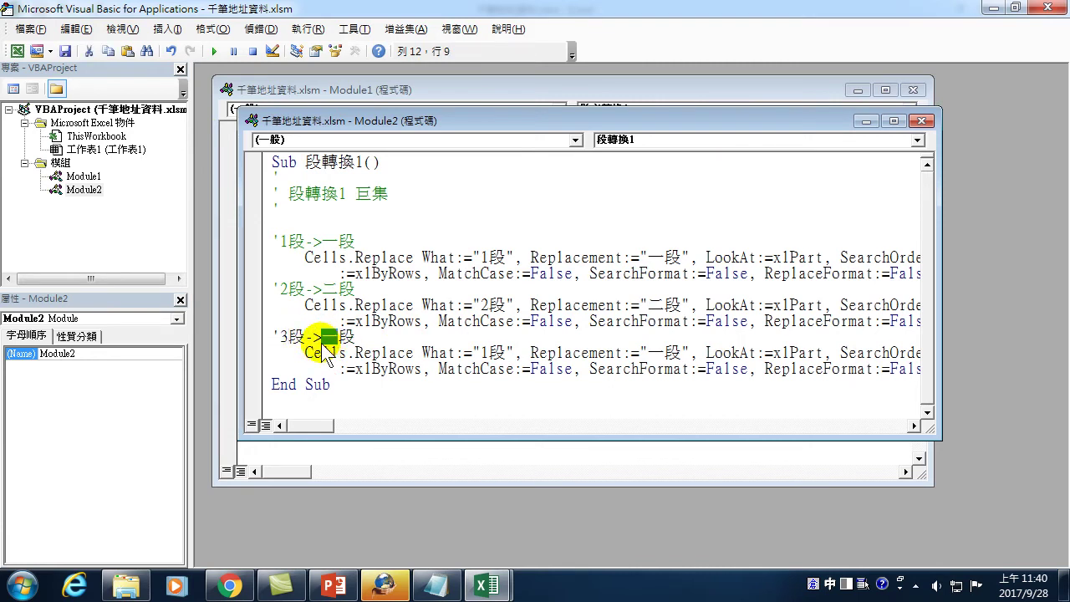
pyautogui.write('三')
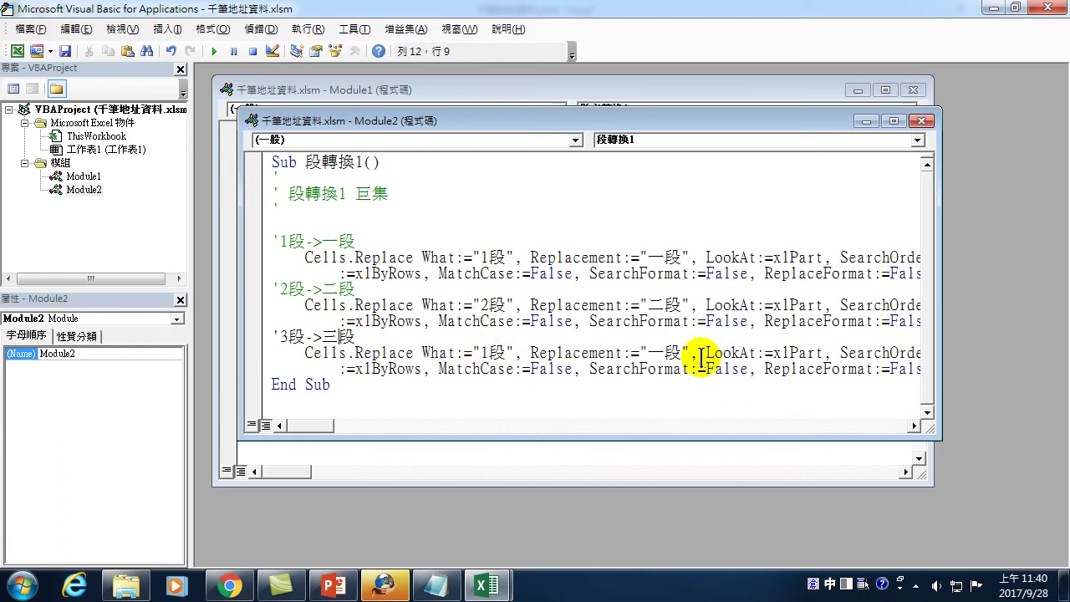
pyautogui.moveTo(474, 352); pyautogui.dragTo(484, 352)
pyautogui.write('3')
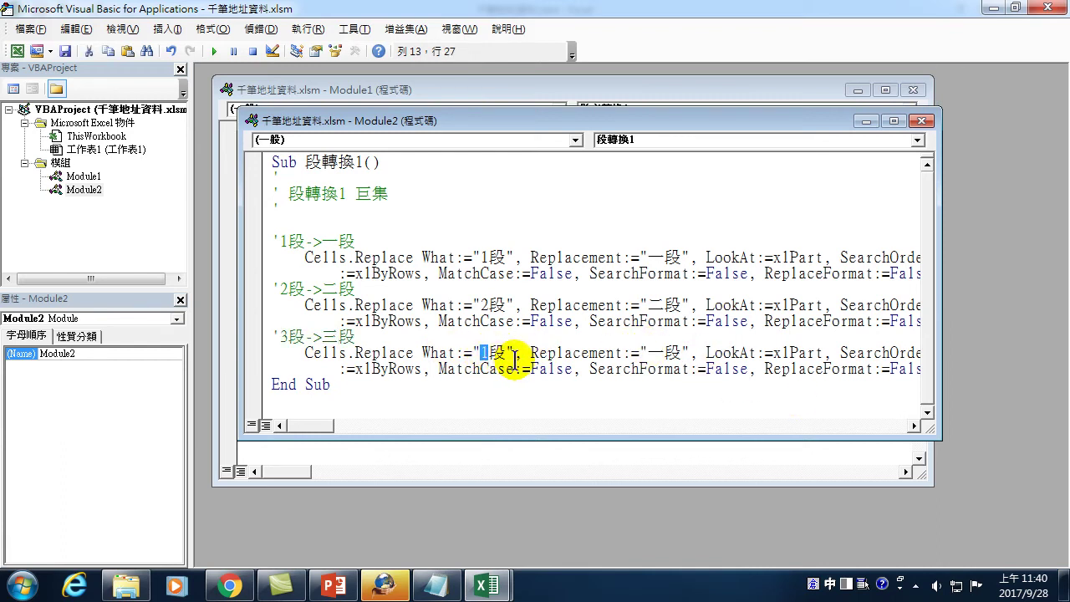
pyautogui.moveTo(647, 353); pyautogui.dragTo(664, 353)
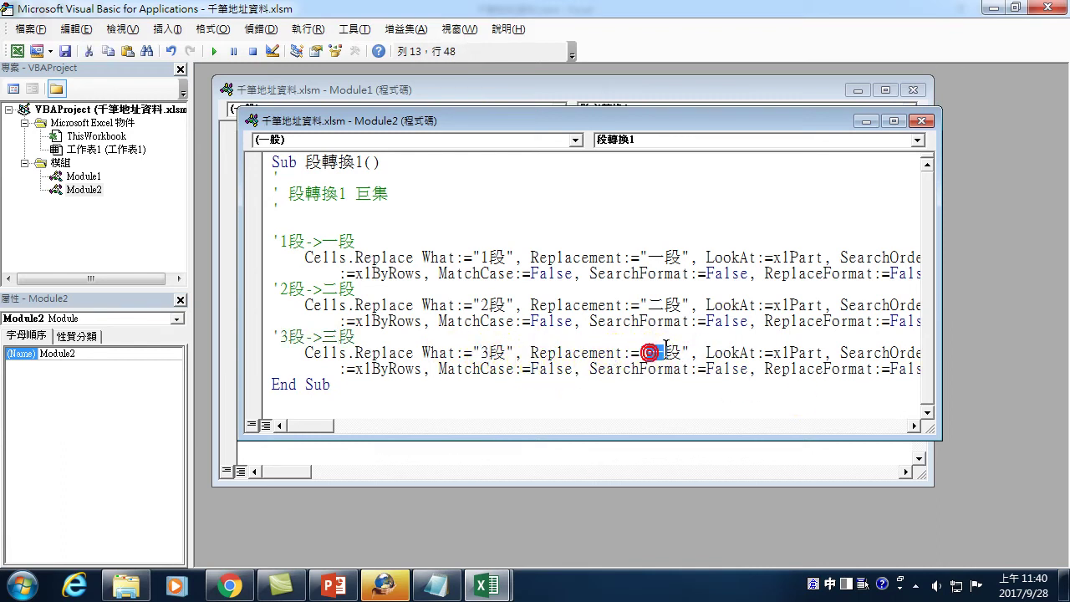
pyautogui.write('三')
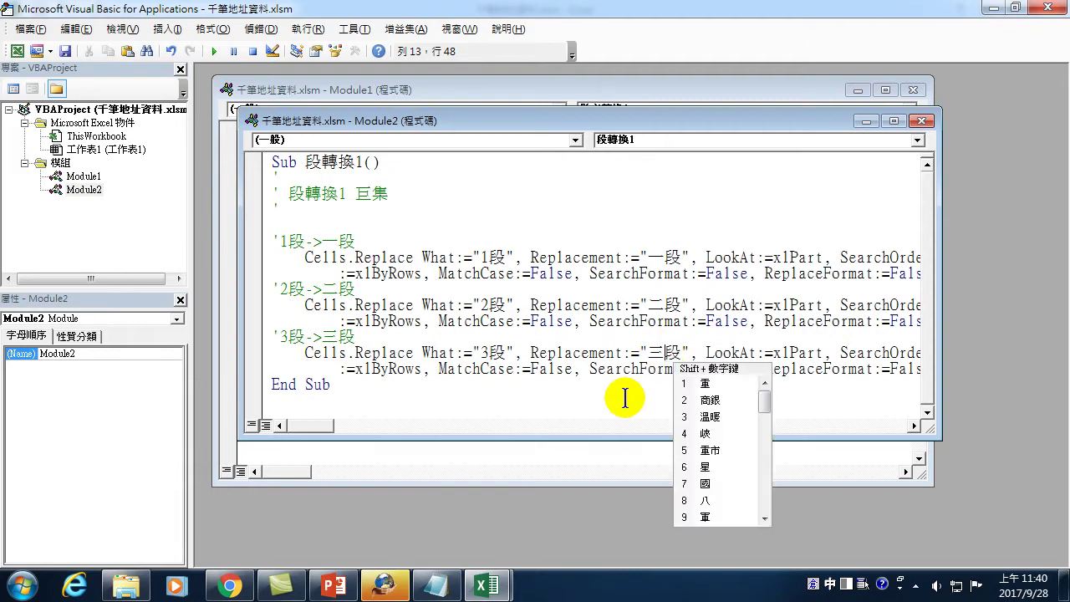
pyautogui.click(566, 369)
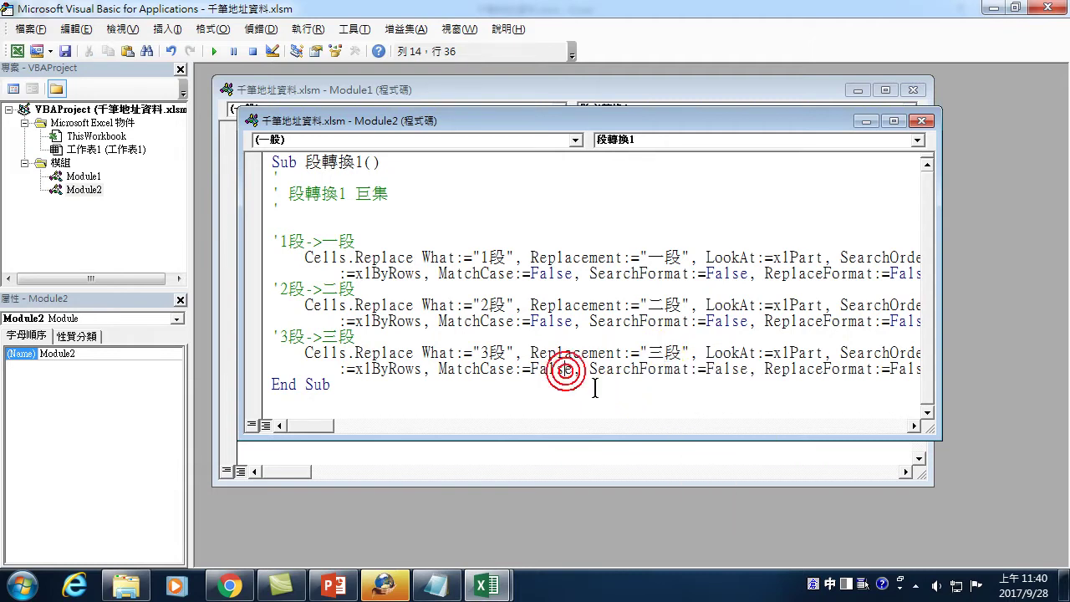
pyautogui.press('End')
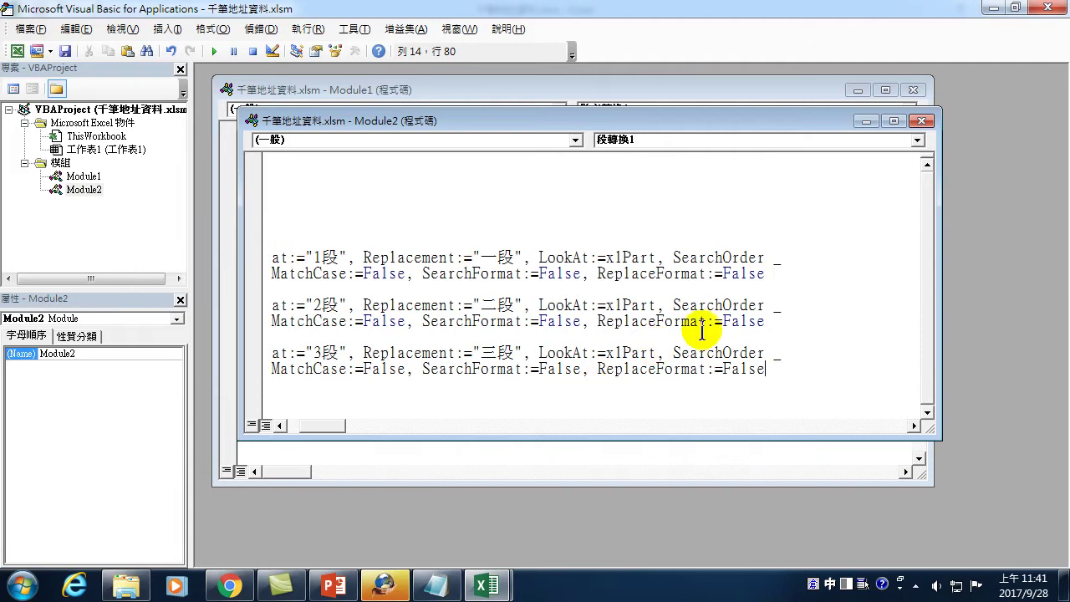
# - Copy the three Replace statements and paste them as a new block at the end, removing the blank line
pyautogui.hotkey('shift', 'Up')
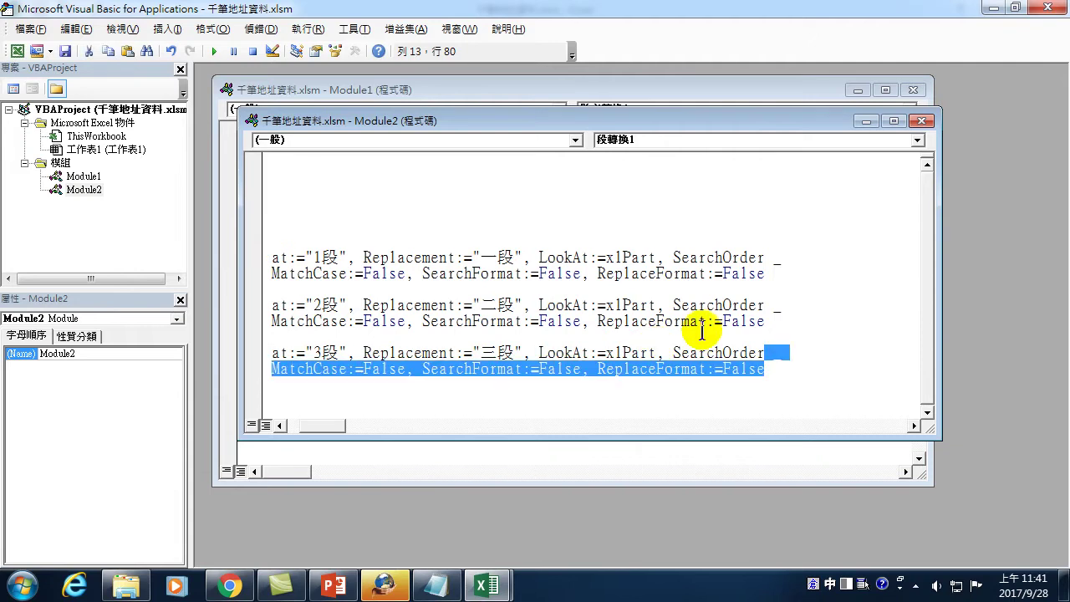
pyautogui.hotkey('shift', 'Up')
pyautogui.hotkey('shift', 'Up')
pyautogui.hotkey('shift', 'Up')
pyautogui.hotkey('shift', 'Up')
pyautogui.hotkey('shift', 'Up')
pyautogui.hotkey('shift', 'Up')
pyautogui.hotkey('shift', 'Up')
pyautogui.hotkey('shift', 'Up')
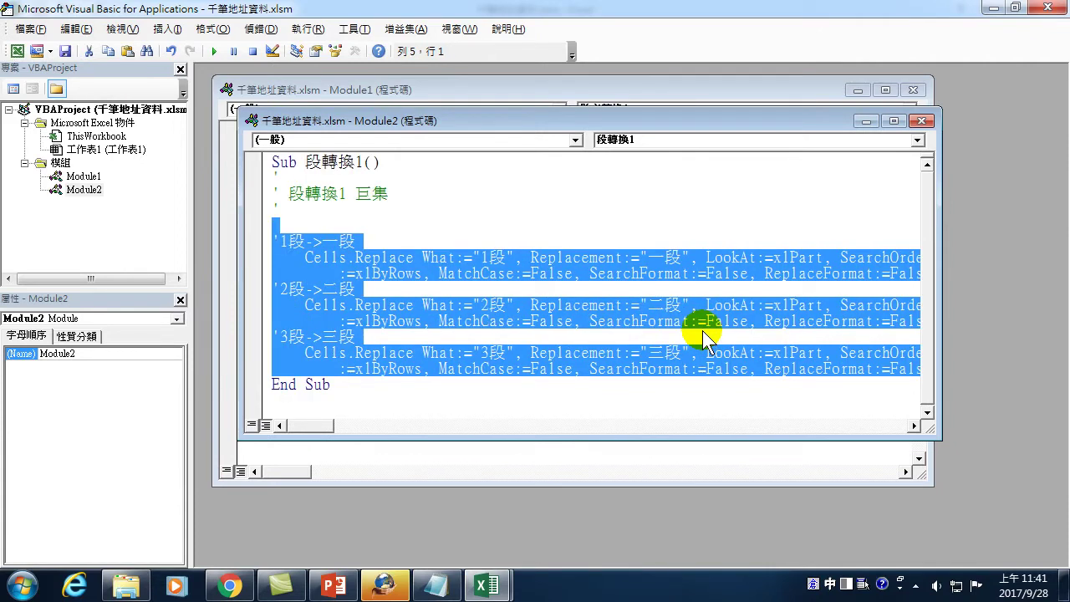
pyautogui.hotkey('ctrl', 'End')
pyautogui.press('Up')
pyautogui.press('End')
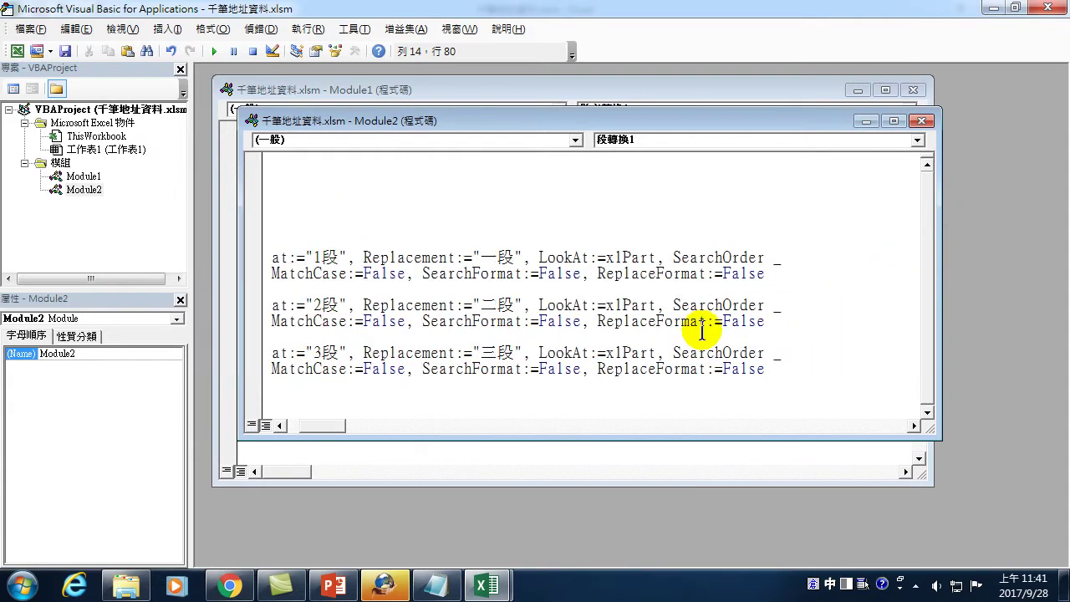
pyautogui.press('Return')
pyautogui.hotkey('ctrl', 'v')
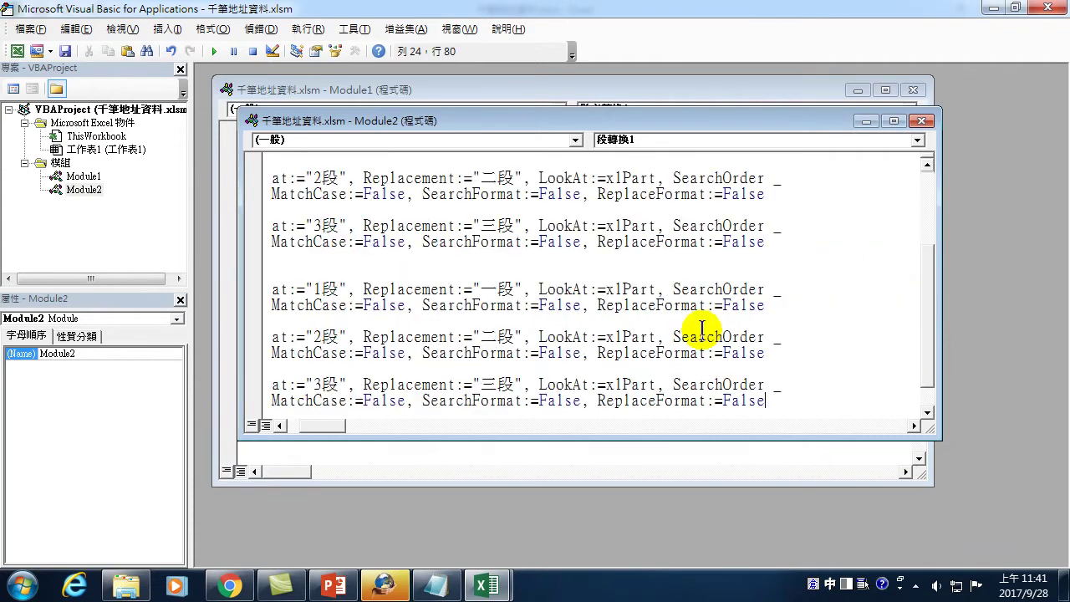
pyautogui.scroll(2, 764, 346)
pyautogui.scroll(1, 680, 342)
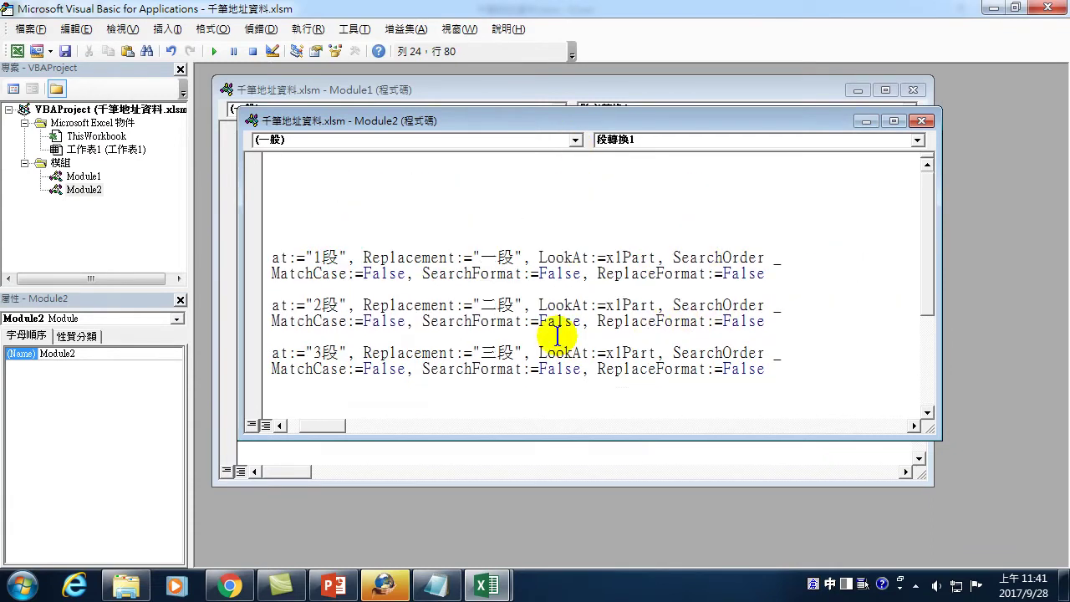
pyautogui.moveTo(334, 425); pyautogui.dragTo(259, 428)
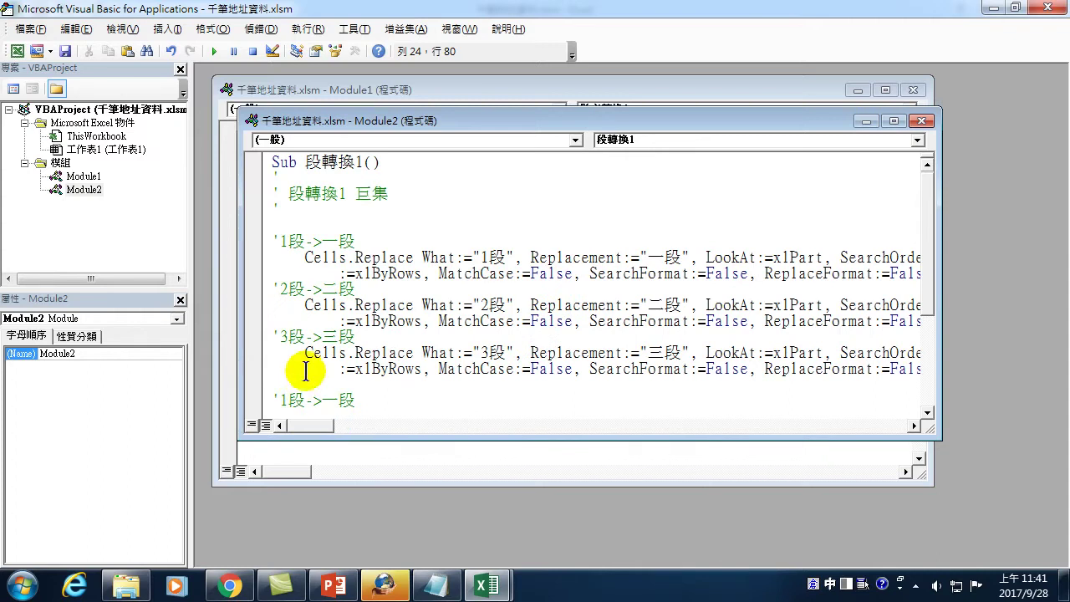
pyautogui.scroll(-1, 302, 329)
pyautogui.click(275, 335)
pyautogui.press('Delete')
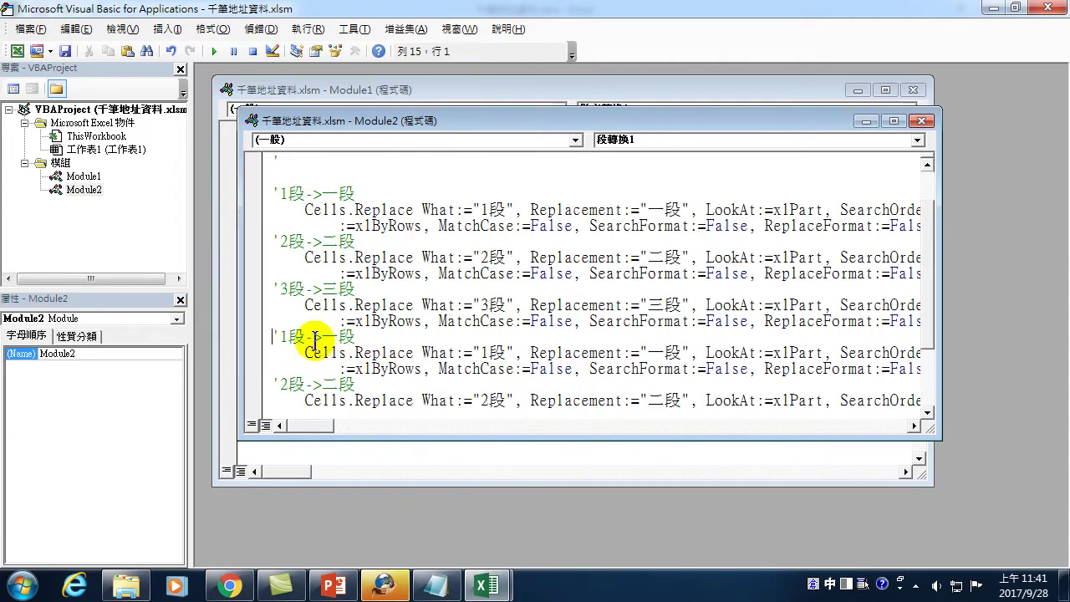
# - Change the first pasted copy's comment and strings to replace 4段 with 四段
pyautogui.press('Delete')
pyautogui.write('4')
pyautogui.press('Down')
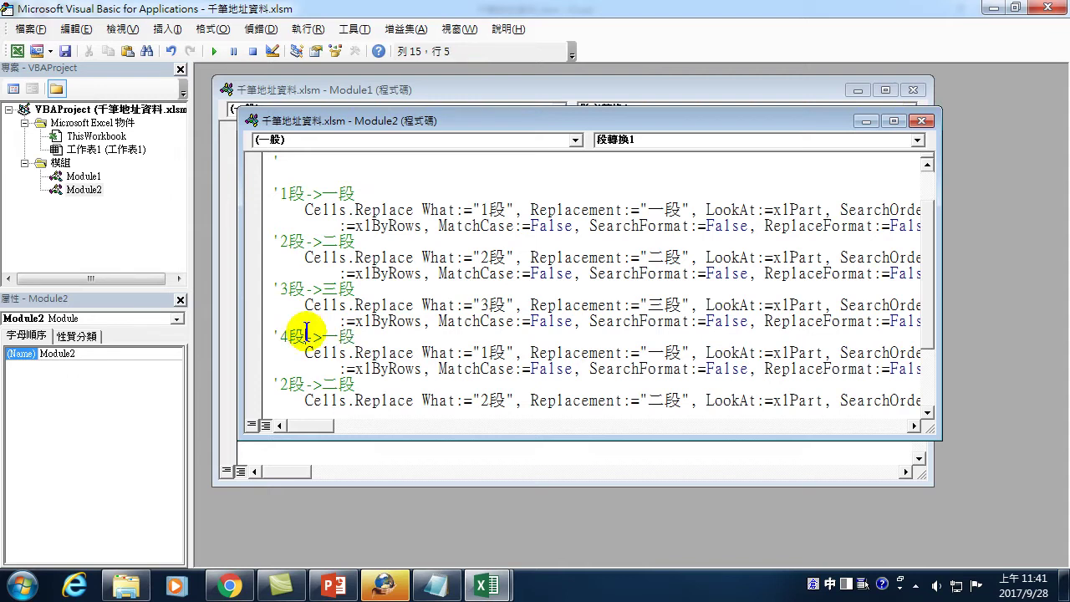
pyautogui.press('Delete')
pyautogui.write('四')
pyautogui.press('Down')
pyautogui.press('Delete')
pyautogui.write('4')
pyautogui.press('Delete')
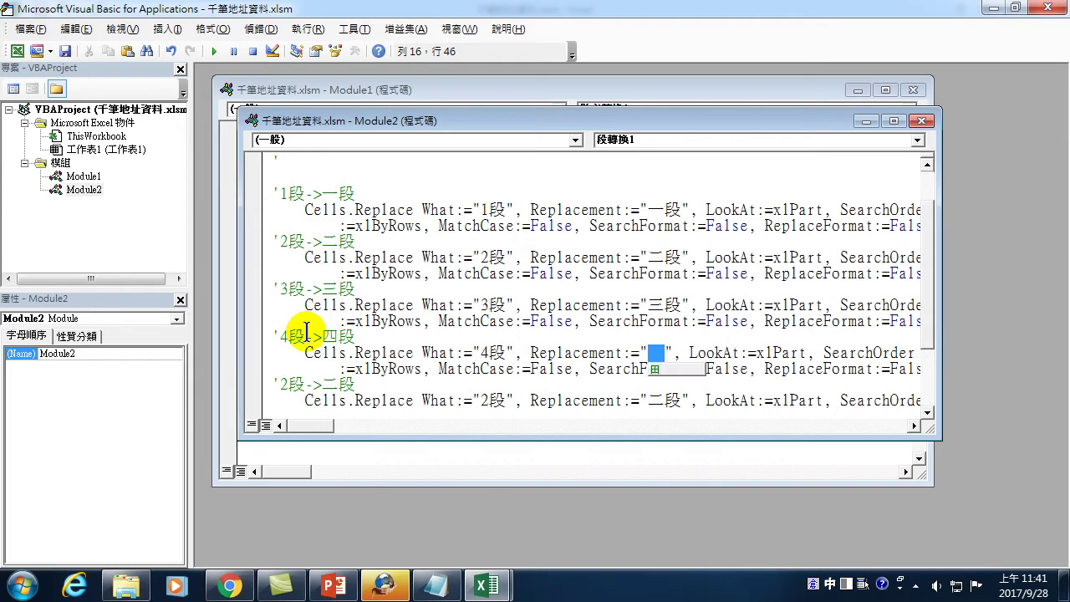
pyautogui.write('四段')
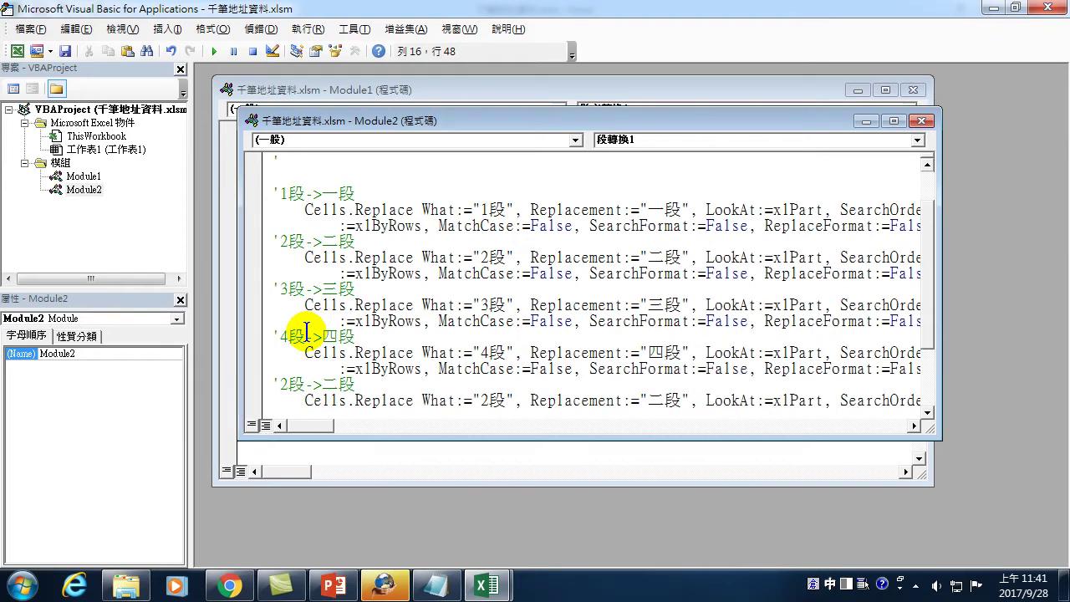
pyautogui.moveTo(279, 383); pyautogui.dragTo(288, 384)
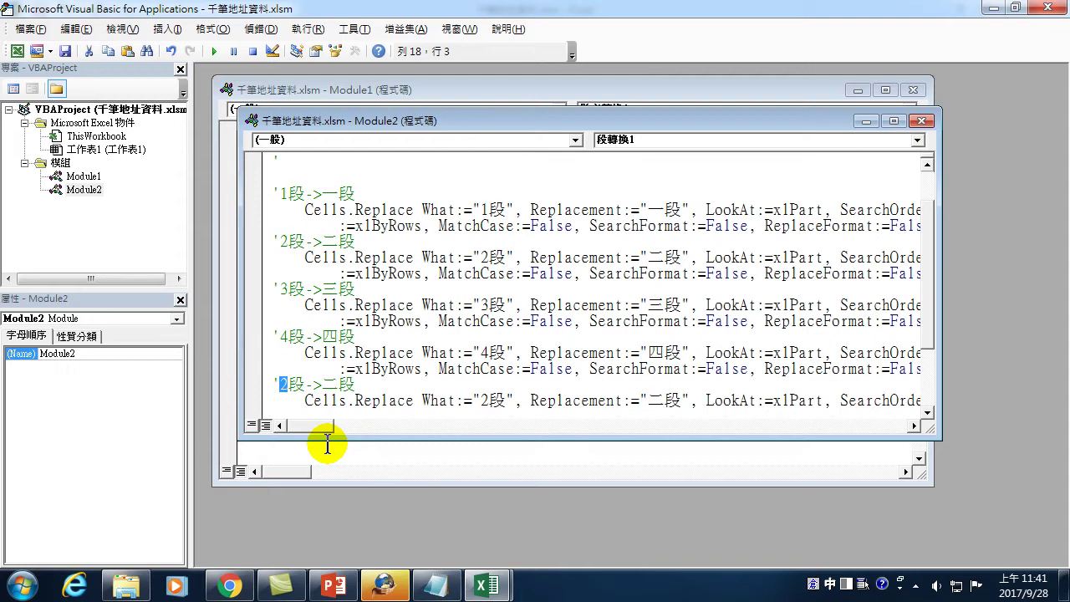
# - Edit the first copied rule's comment and code so it converts 5段 to 五段
pyautogui.write('5')
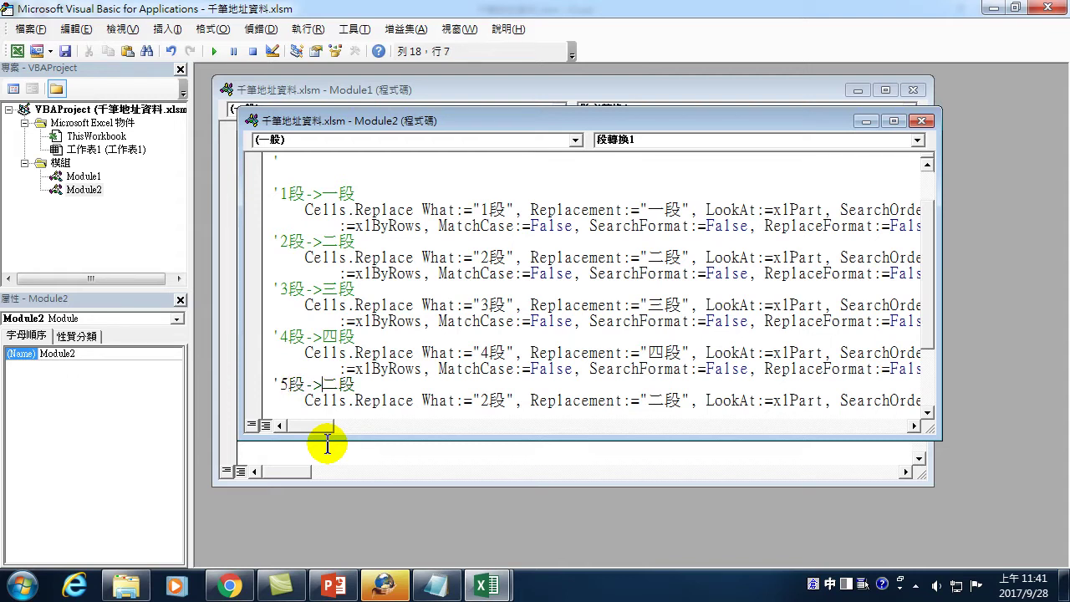
pyautogui.press('Delete')
pyautogui.write('四')
pyautogui.press('Down')
pyautogui.press('Delete')
pyautogui.write('5')
pyautogui.press('Right')
pyautogui.press('Right')
pyautogui.press('Right')
pyautogui.press('Delete')
pyautogui.write('四')
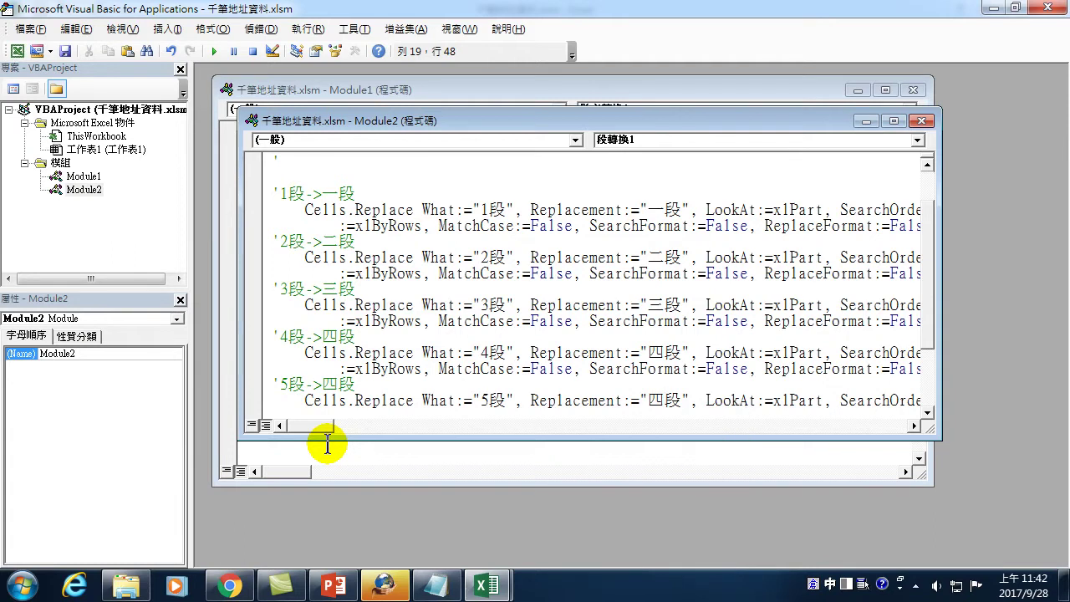
pyautogui.press('Down')
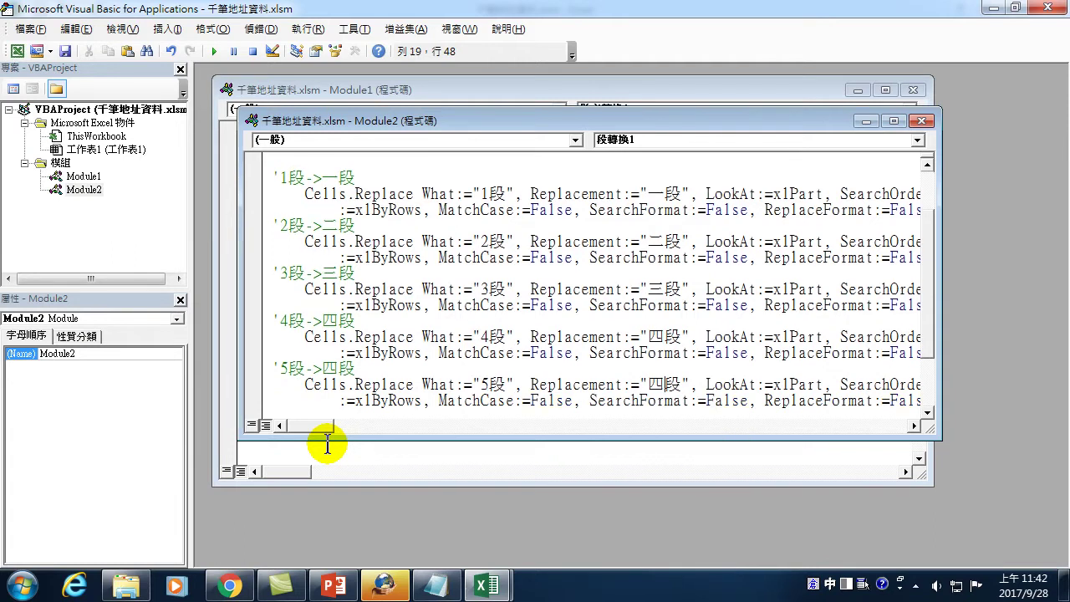
pyautogui.press('Delete')
pyautogui.write('五')
# - Paste another rule copy below and change its comment to 6段→六段
pyautogui.press('Down')
pyautogui.press('End')
pyautogui.press('Return')
pyautogui.write("'3段->三段")
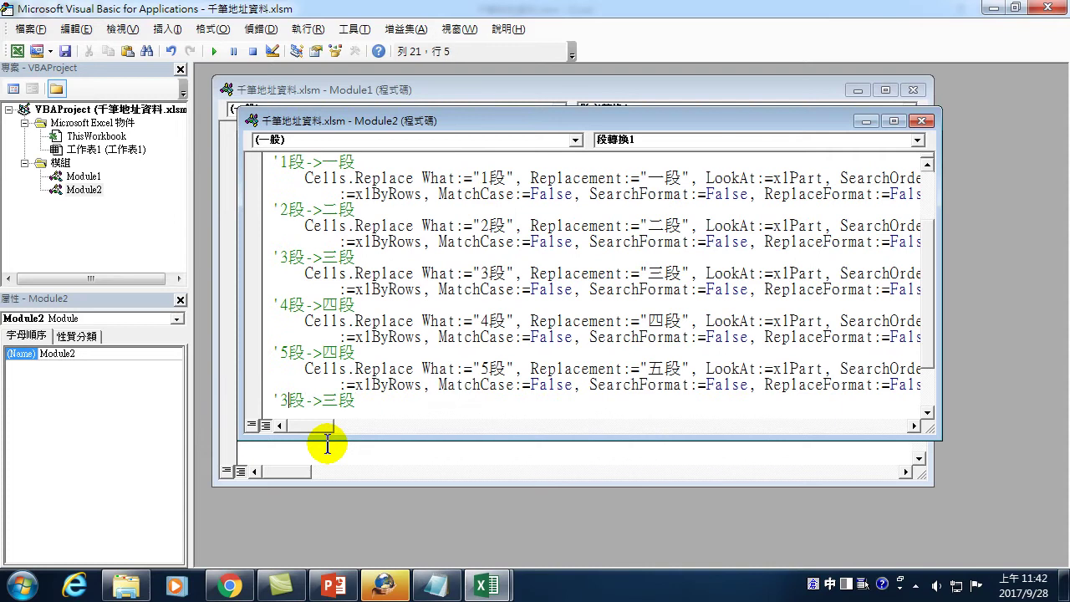
pyautogui.press('Delete')
pyautogui.write('6')
pyautogui.press('Delete')
pyautogui.write('五')
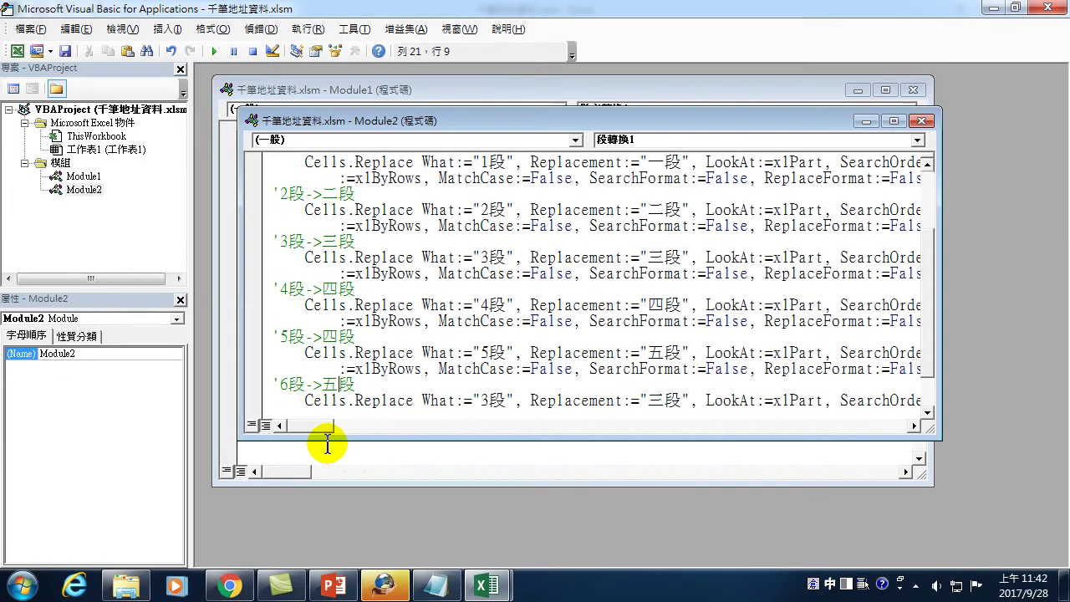
pyautogui.press('BackSpace')
pyautogui.write('六')
# - Correct the 5段 comment to 五段 and set the new rule's code to 6段→六段
pyautogui.press('Up')
pyautogui.press('BackSpace')
pyautogui.write('五')
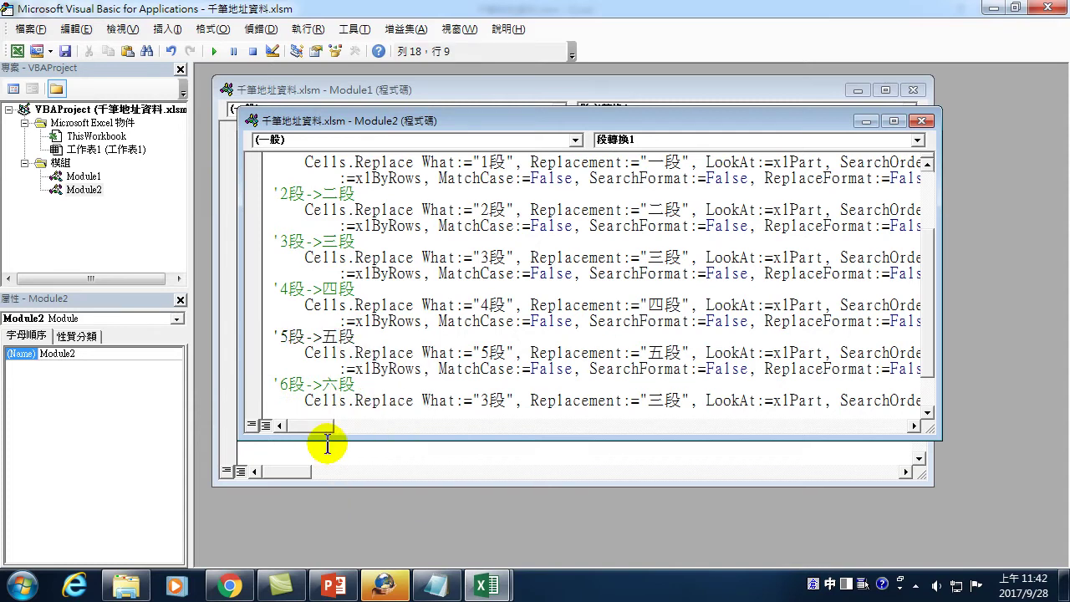
pyautogui.press('Down')
pyautogui.press('Delete')
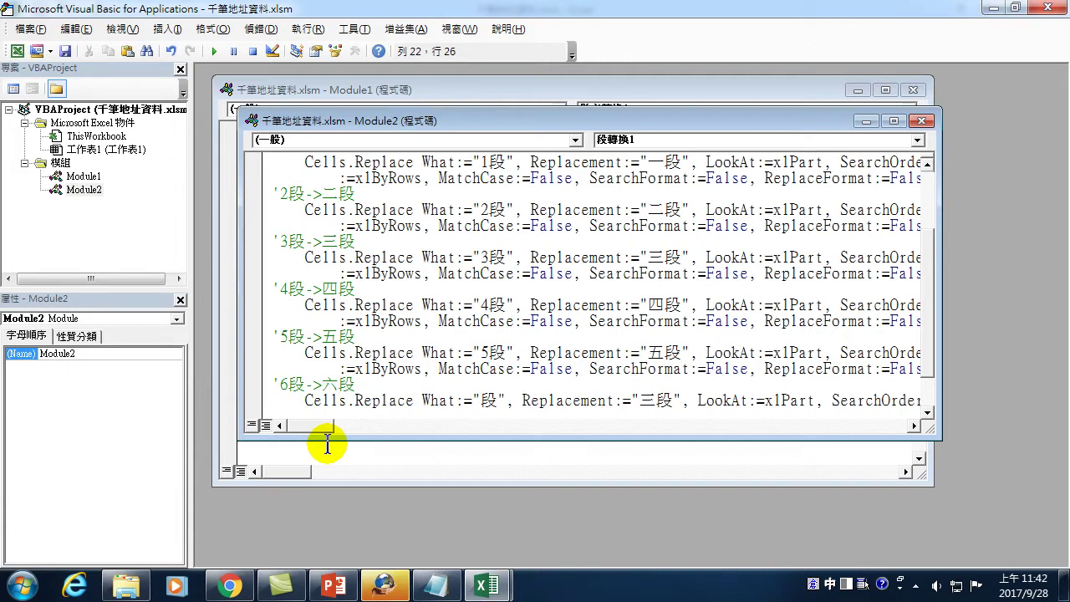
pyautogui.write('6')
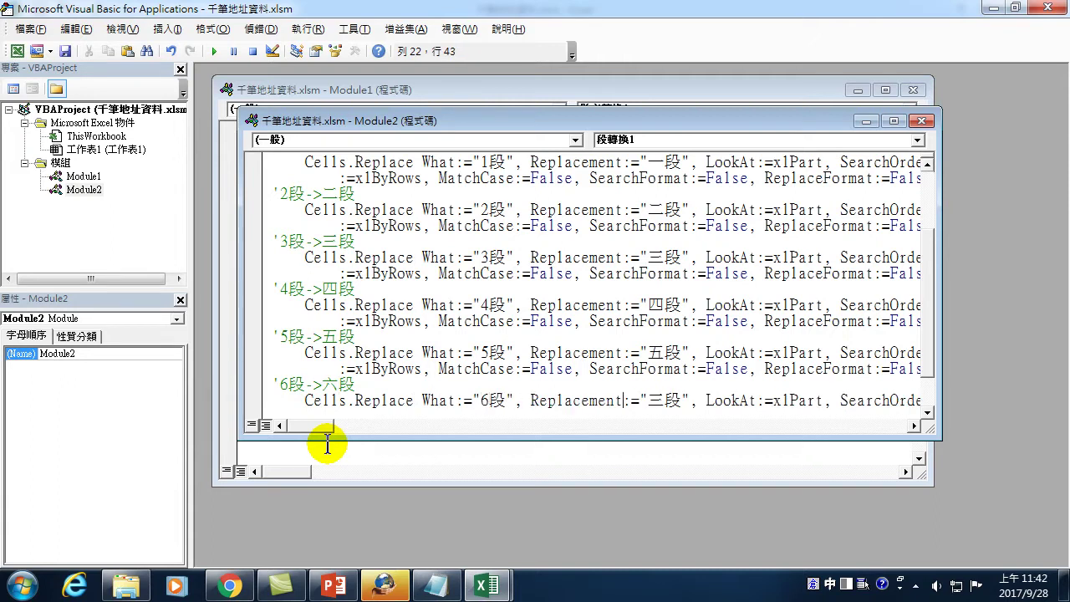
pyautogui.press('Delete')
pyautogui.write('六')
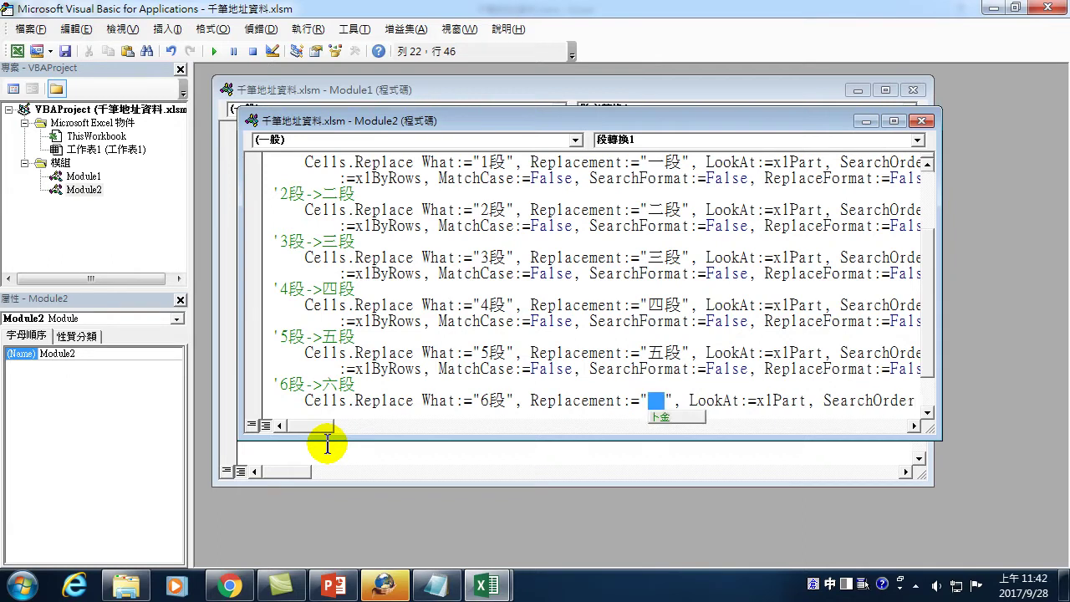
# - Duplicate the 6段 rule onto a new line just above End Sub
pyautogui.hotkey('ctrl', 'End')
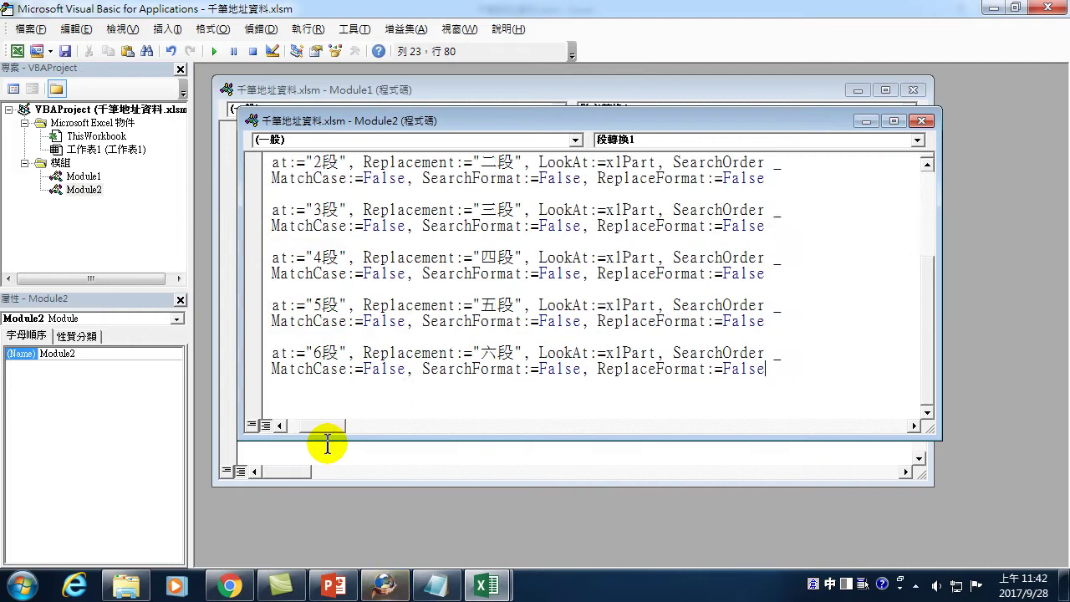
pyautogui.press('Return')
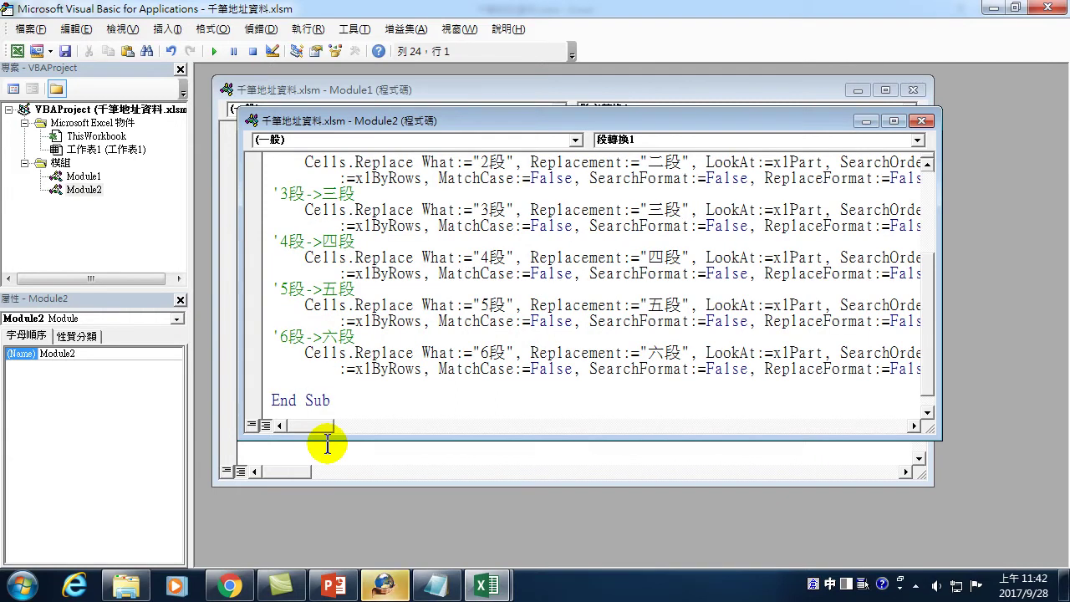
pyautogui.moveTo(273, 336)
pyautogui.mouseDown()
pyautogui.moveTo(626, 369)
pyautogui.moveTo(278, 385)
pyautogui.mouseUp()
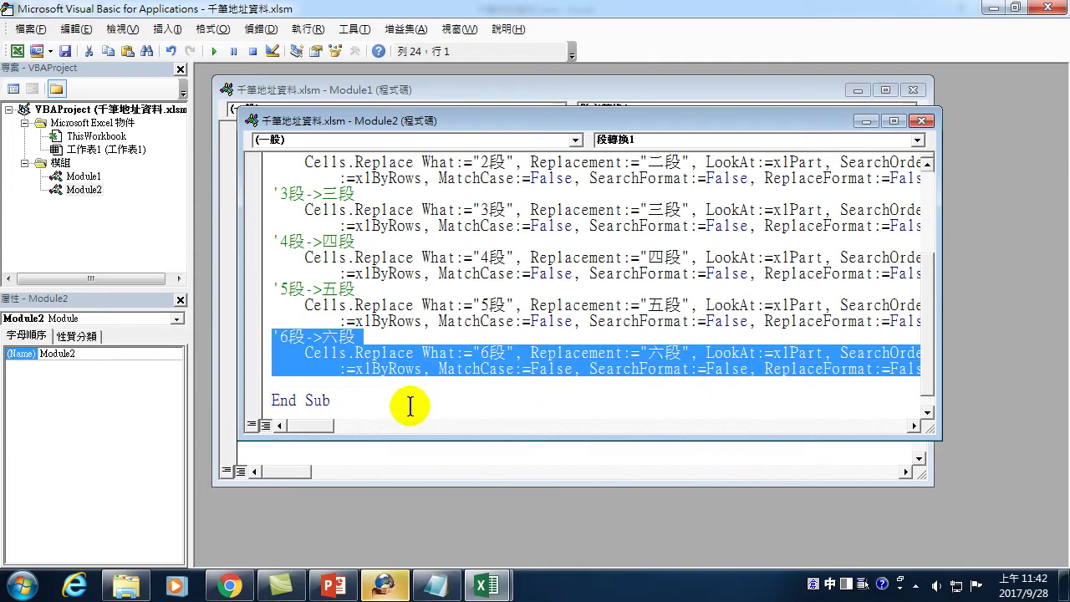
pyautogui.click(319, 382)
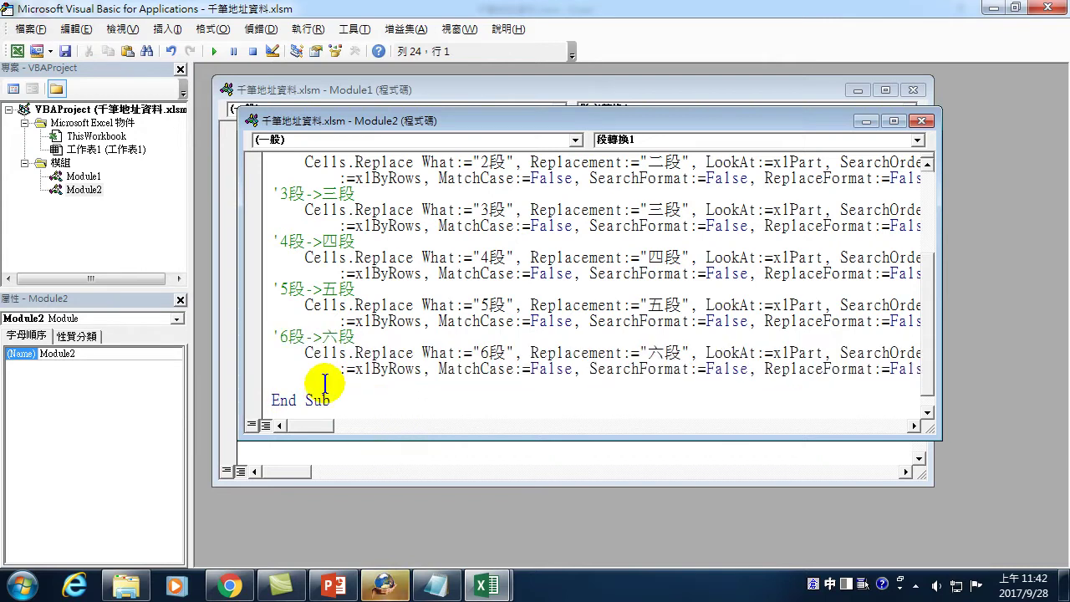
pyautogui.hotkey('ctrl', 'v')
# - Change the duplicated rule's comment, search and replacement values to 7段→七段
pyautogui.click(282, 352)
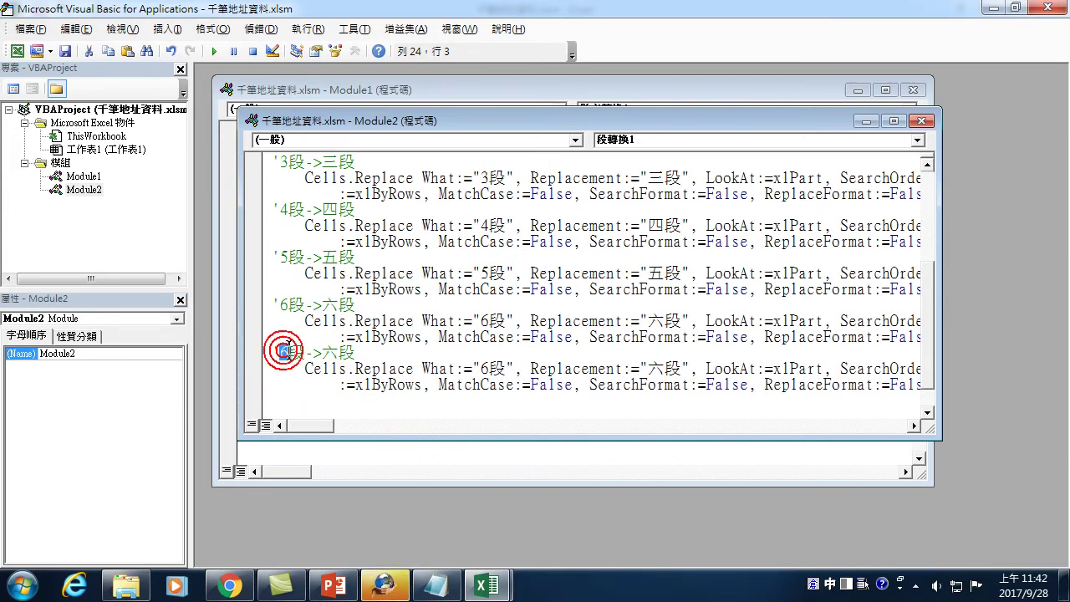
pyautogui.press('BackSpace')
pyautogui.write('7')
pyautogui.doubleClick(329, 353)
pyautogui.write('七')
pyautogui.doubleClick(485, 369)
pyautogui.write('7')
pyautogui.doubleClick(654, 369)
pyautogui.write('七')
pyautogui.click(613, 386)
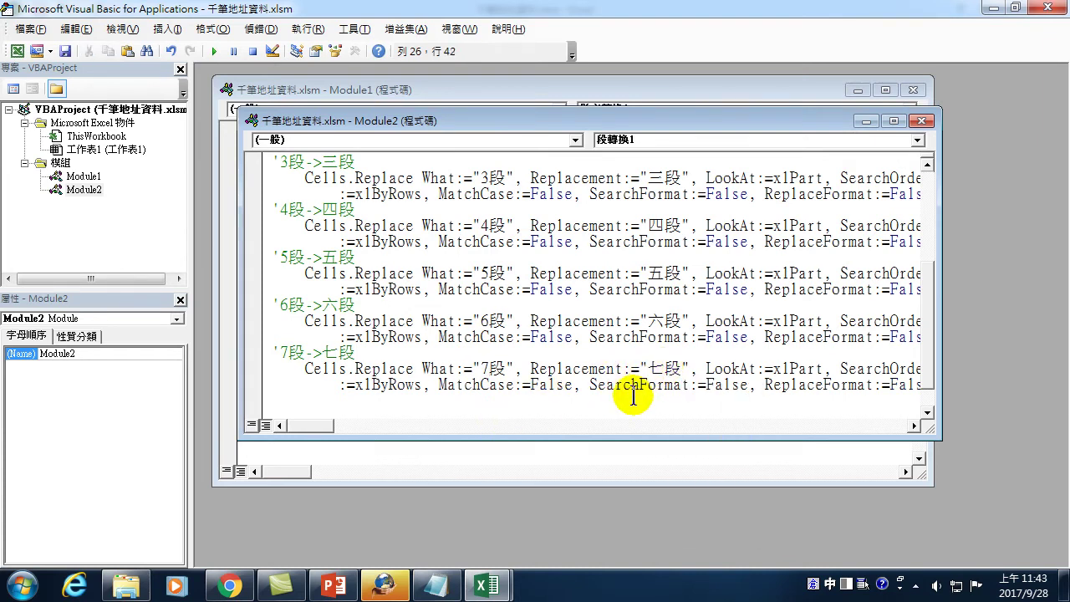
pyautogui.scroll(-1, 623, 397)
pyautogui.scroll(5, 560, 364)
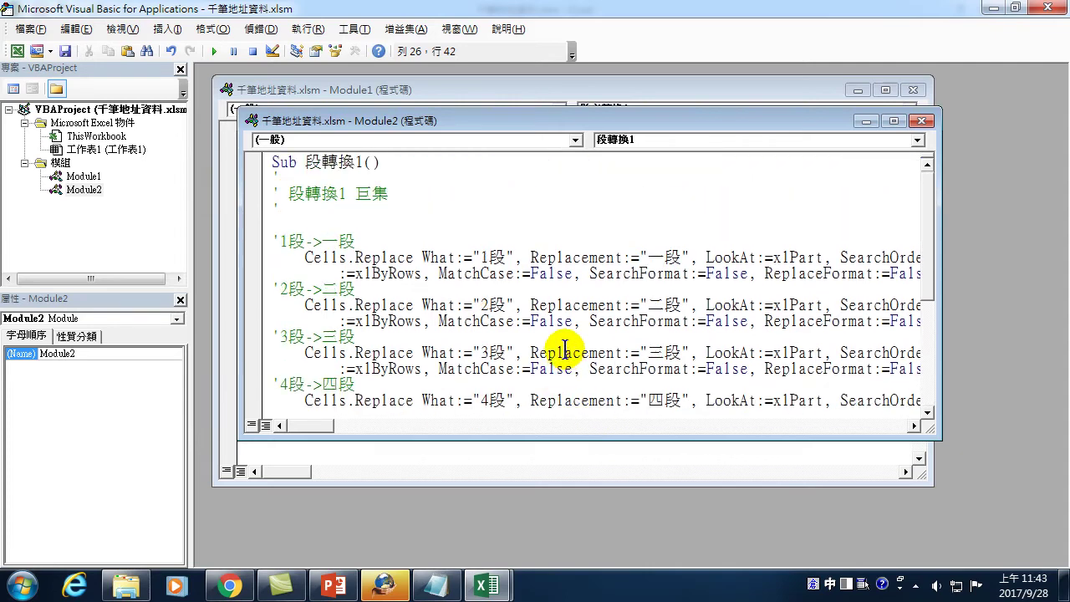
# - Leave the VBA editor and open the 千筆地址資料.xlsx workbook
pyautogui.click(1047, 8)
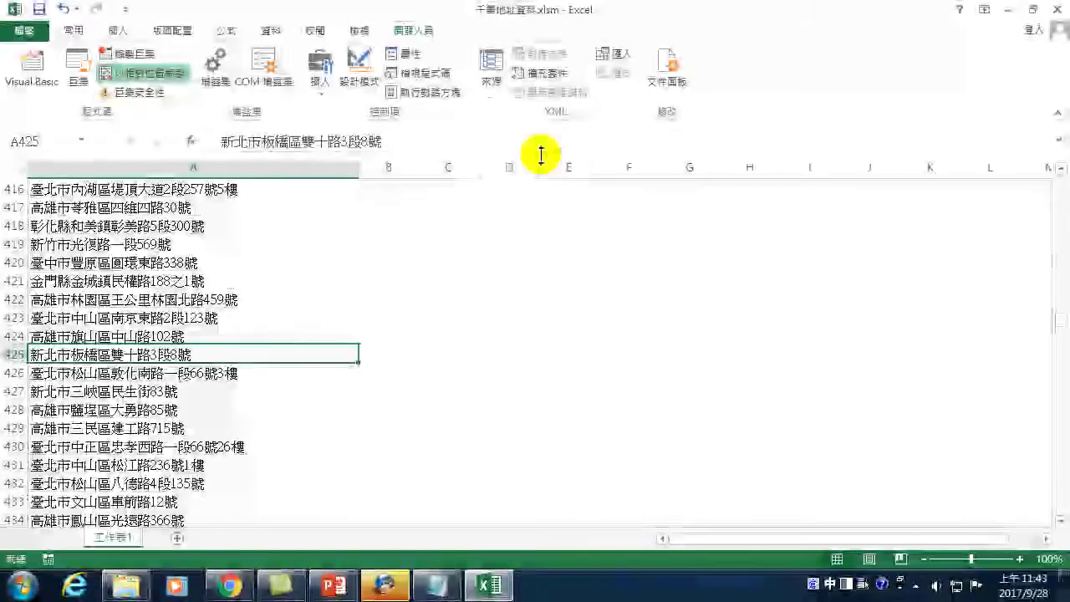
pyautogui.click(130, 248)
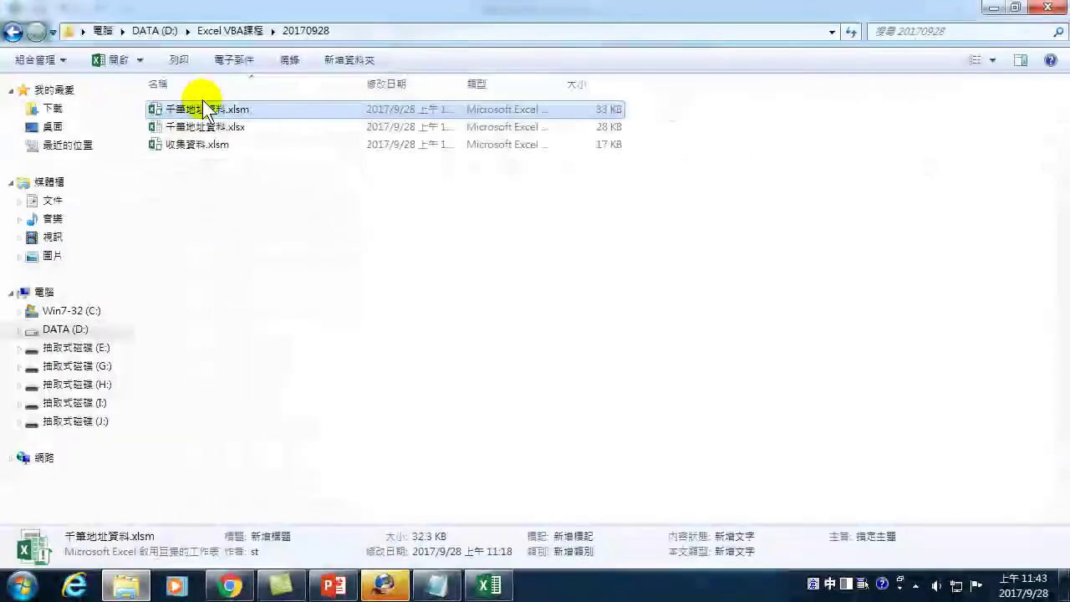
pyautogui.doubleClick(196, 127)
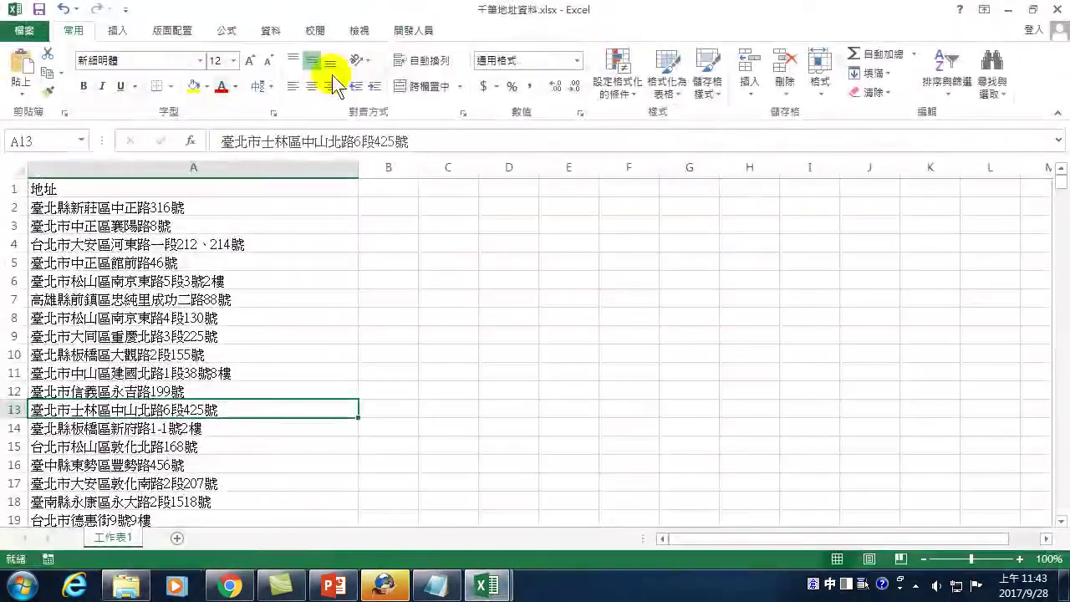
# - Run the 段轉換1 macro on the addresses, then close the workbook without saving
pyautogui.click(416, 31)
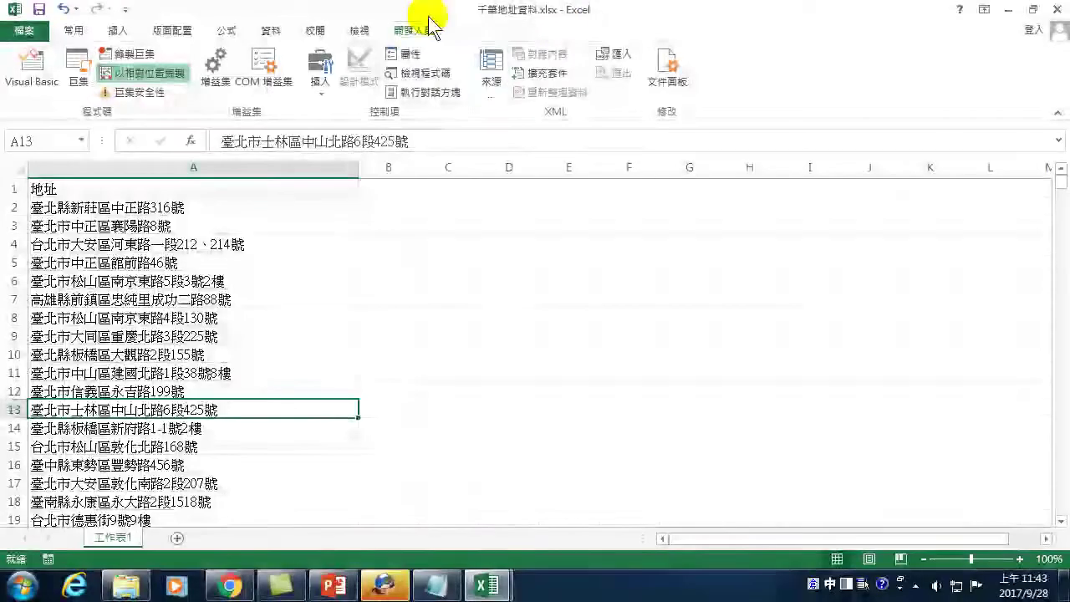
pyautogui.click(77, 79)
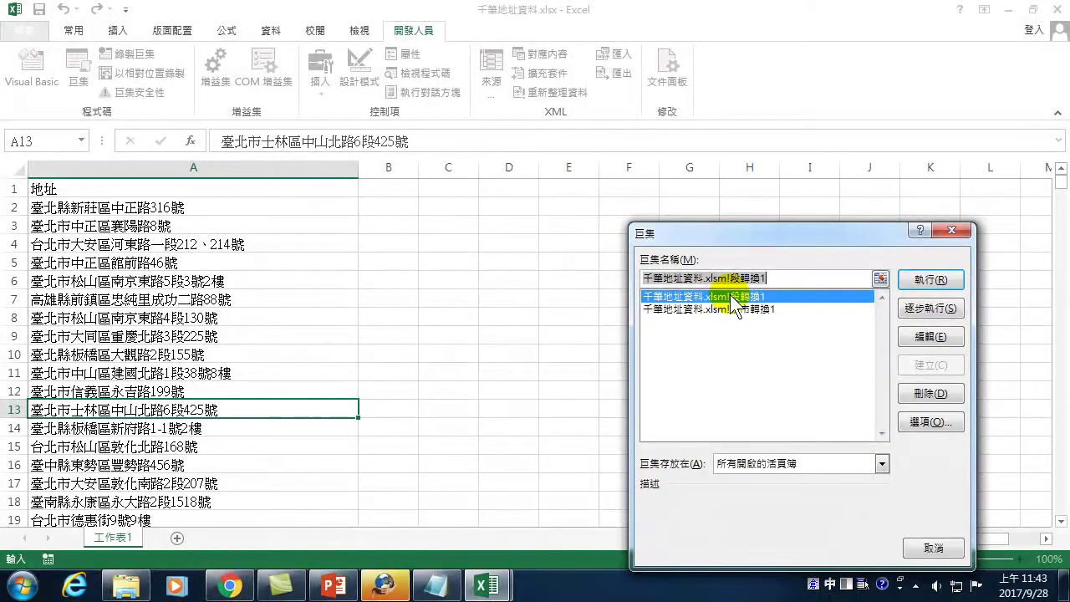
pyautogui.click(928, 280)
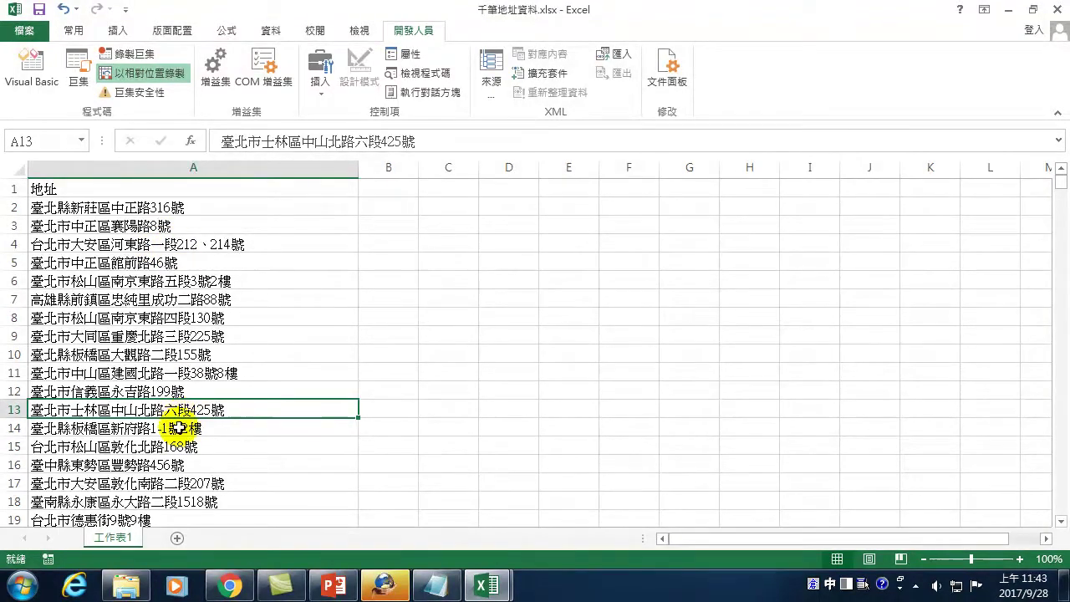
pyautogui.scroll(-2, 180, 429)
pyautogui.scroll(-2, 180, 428)
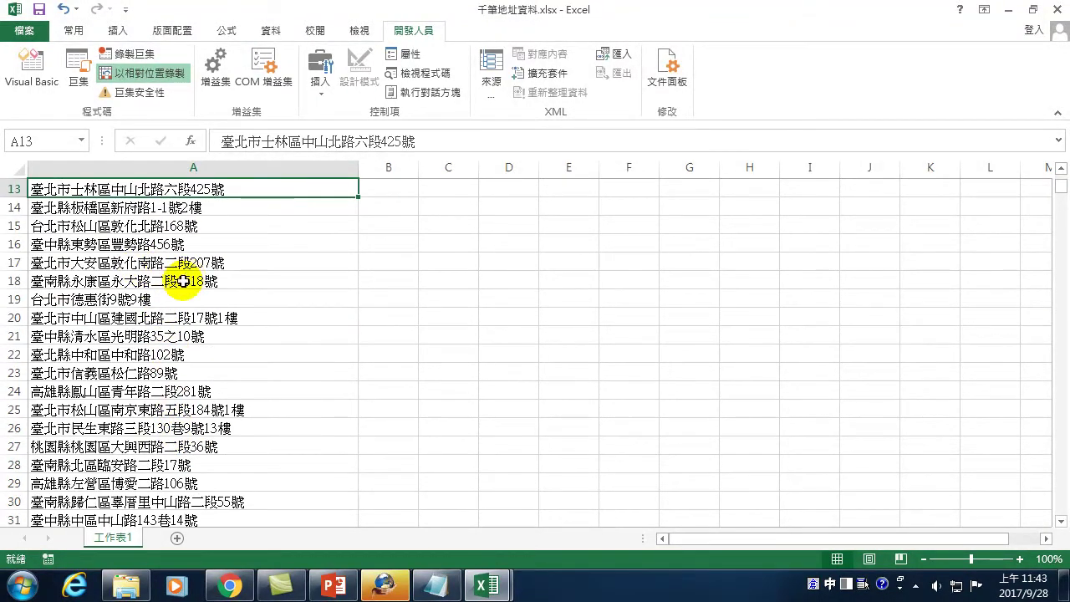
pyautogui.scroll(3, 177, 337)
pyautogui.scroll(1, 179, 322)
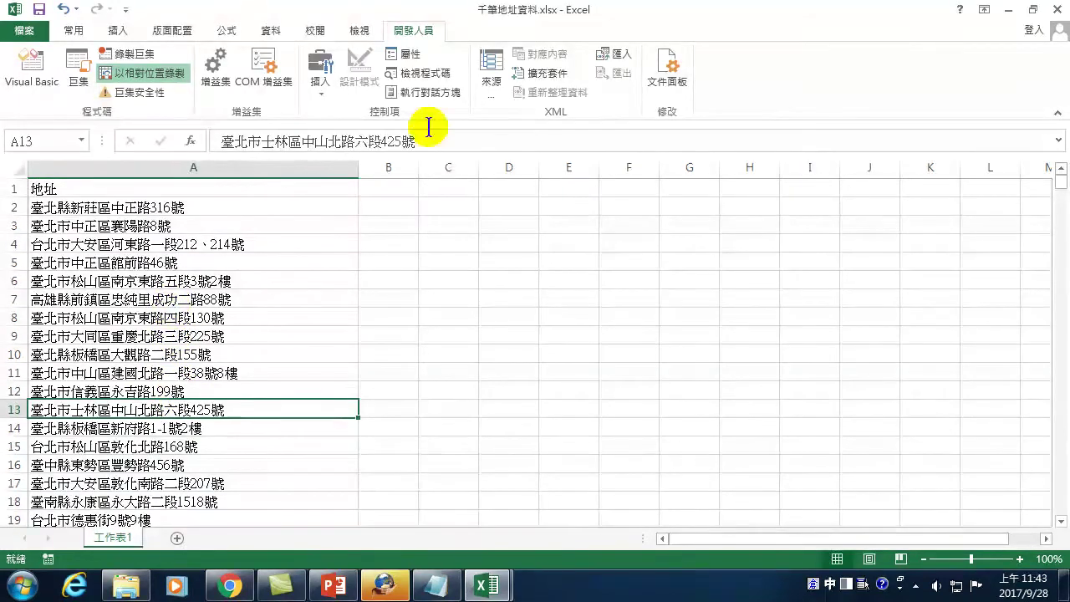
pyautogui.click(1057, 9)
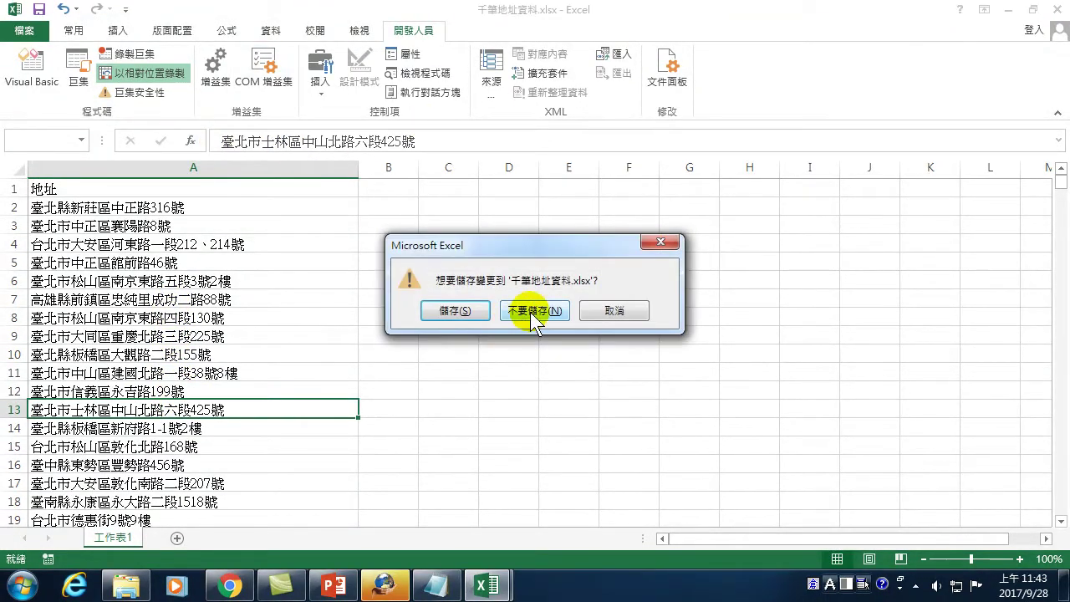
pyautogui.click(533, 316)
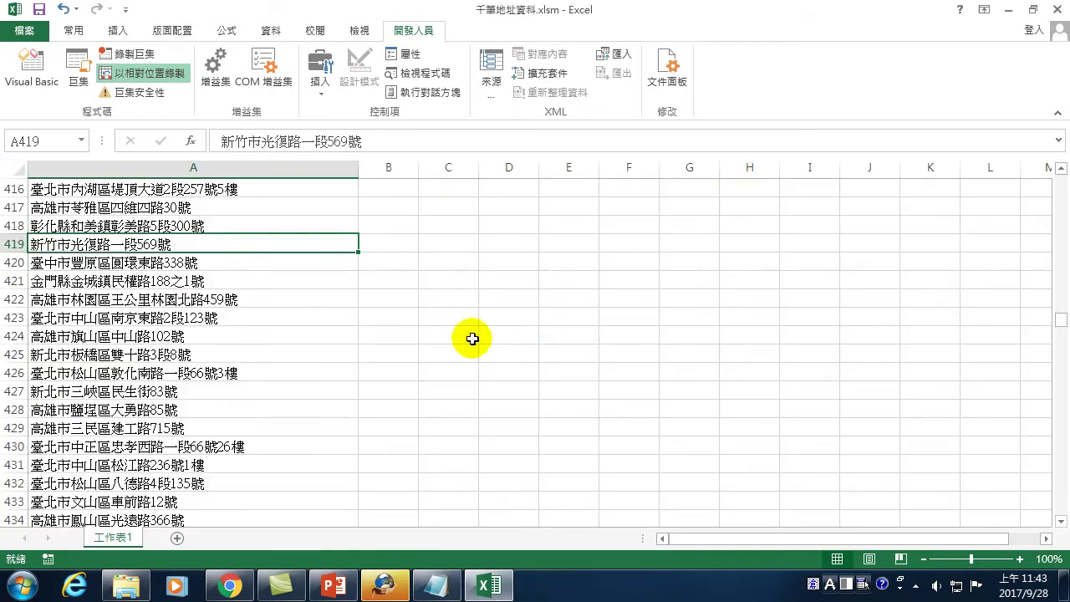
pyautogui.scroll(7, 109, 280)
pyautogui.scroll(3, 103, 278)
pyautogui.scroll(6, 107, 279)
pyautogui.scroll(8, 105, 283)
pyautogui.scroll(8, 107, 269)
pyautogui.scroll(11, 112, 269)
pyautogui.hscroll(1, 112, 269)
pyautogui.scroll(2, 112, 269)
pyautogui.scroll(2, 117, 269)
pyautogui.hotkey('ctrl', 'Home')
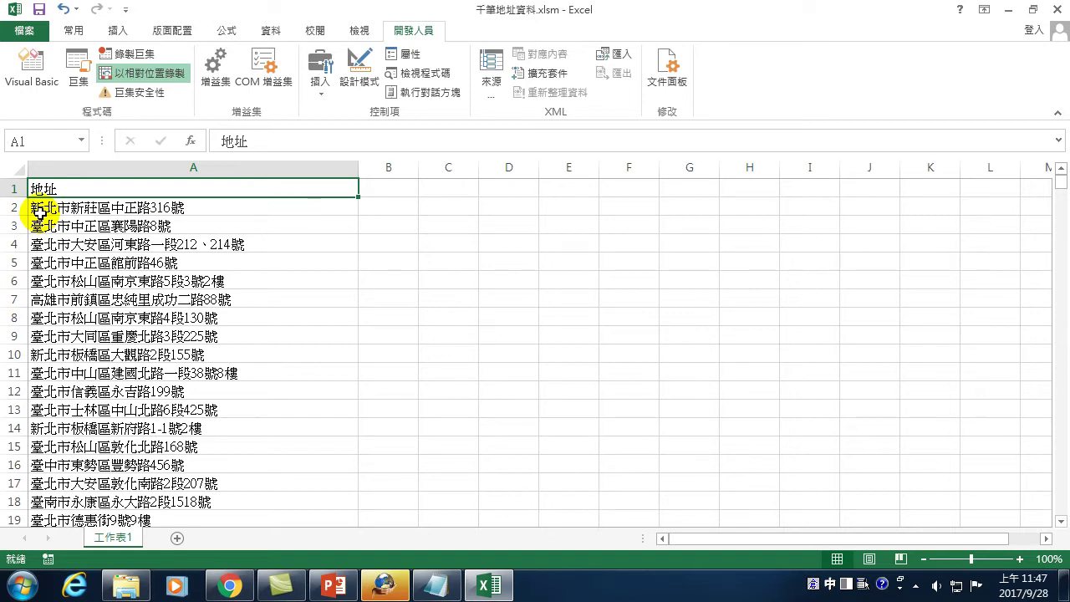
# - Enter the heading 縣市 in B1
pyautogui.click(388, 187)
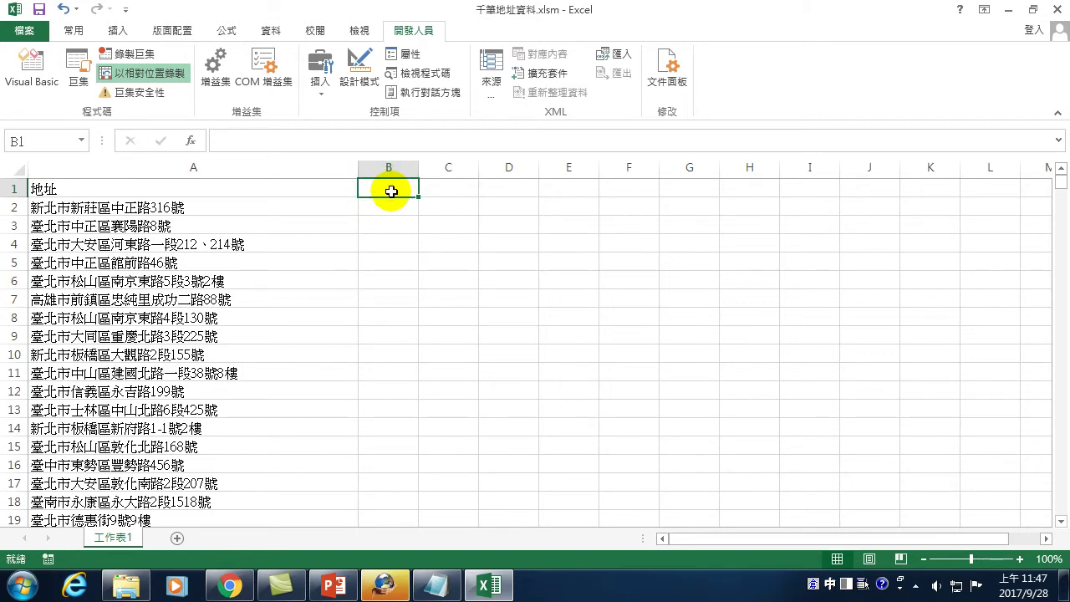
pyautogui.write('縣市')
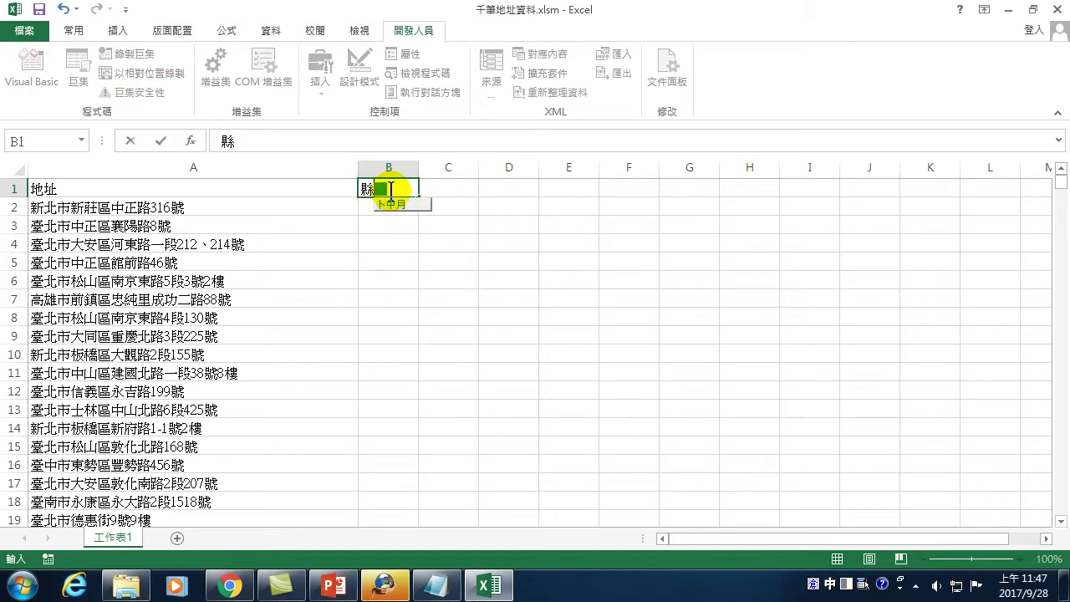
pyautogui.press('Return')
pyautogui.press('Return')
pyautogui.press('Up')
pyautogui.press('Up')
pyautogui.press('Right')
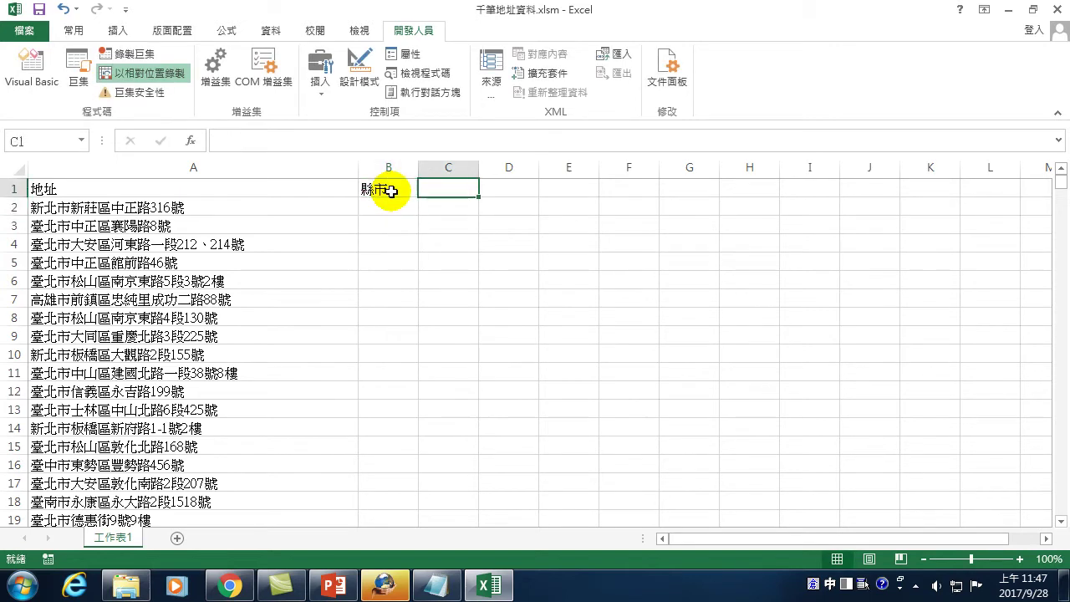
# - Enter the heading 鄉鎮市區 in C1
pyautogui.write('g')
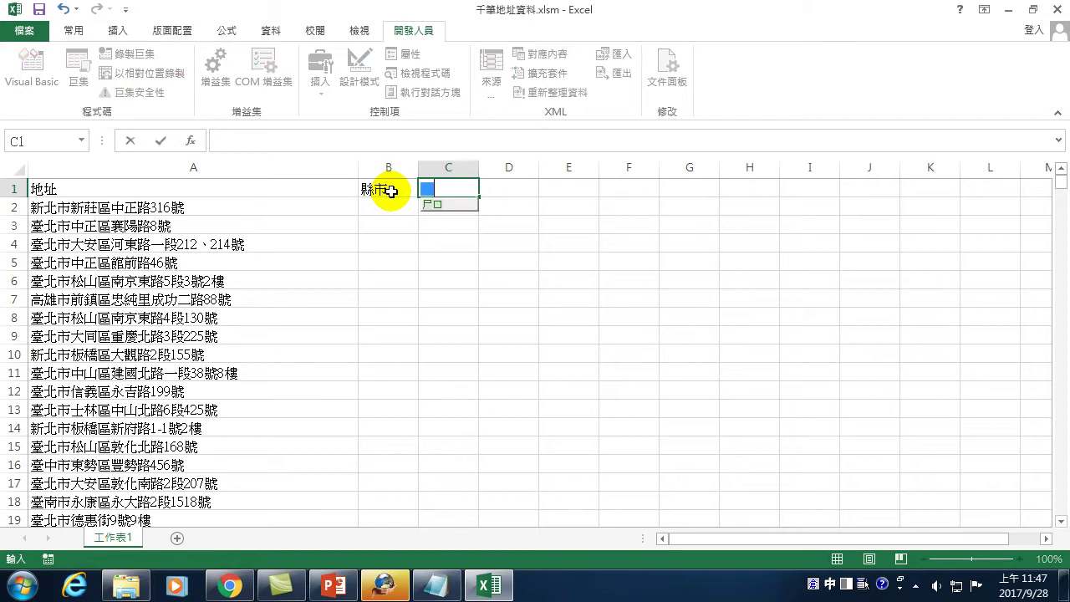
pyautogui.write('m')
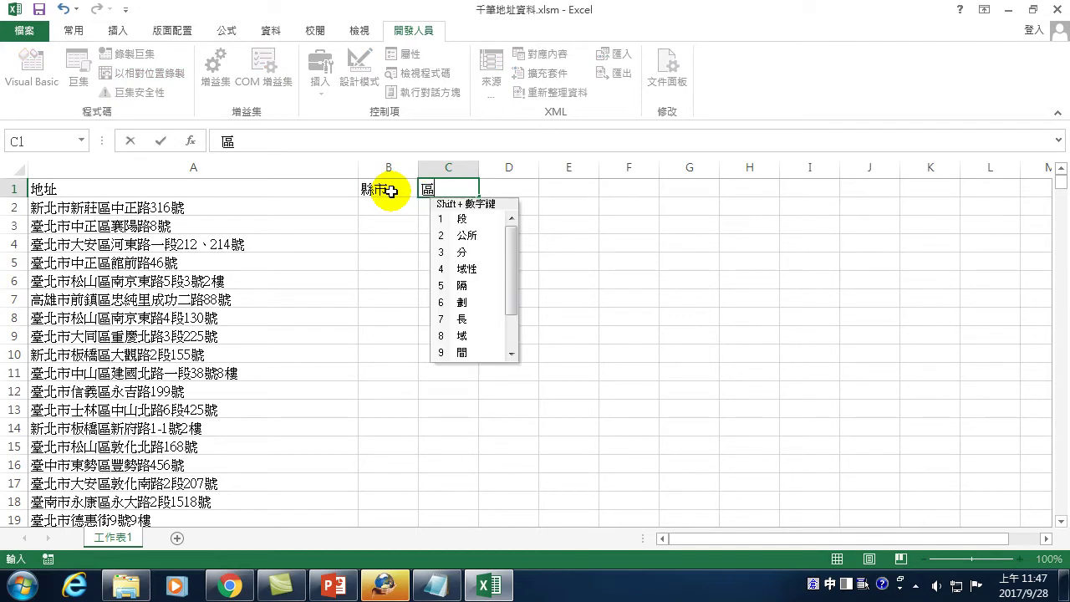
pyautogui.press('Escape')
pyautogui.press('BackSpace')
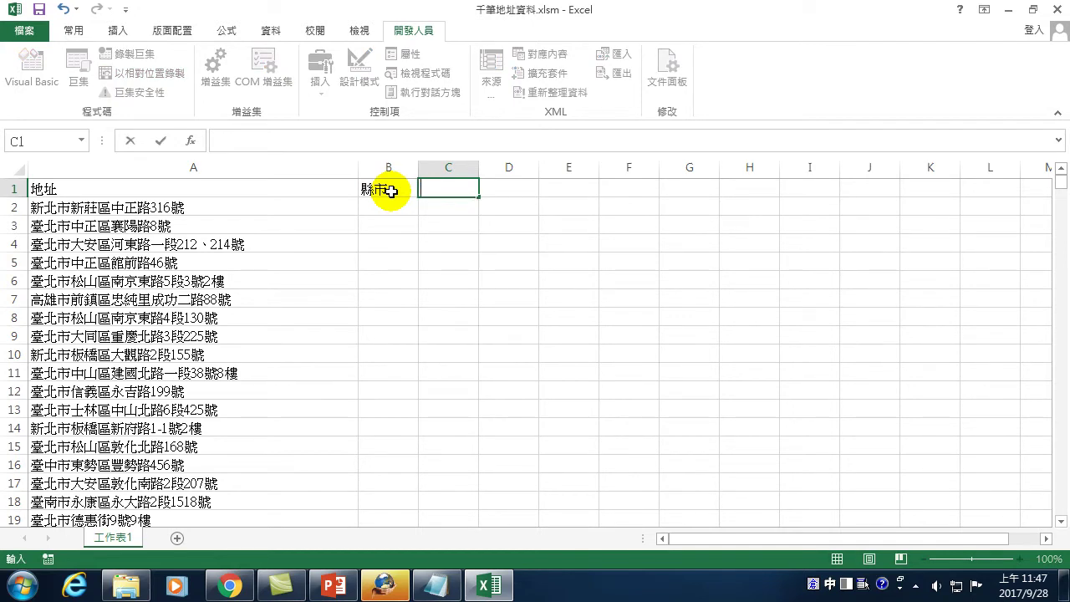
pyautogui.write('vihl')
pyautogui.press('space')
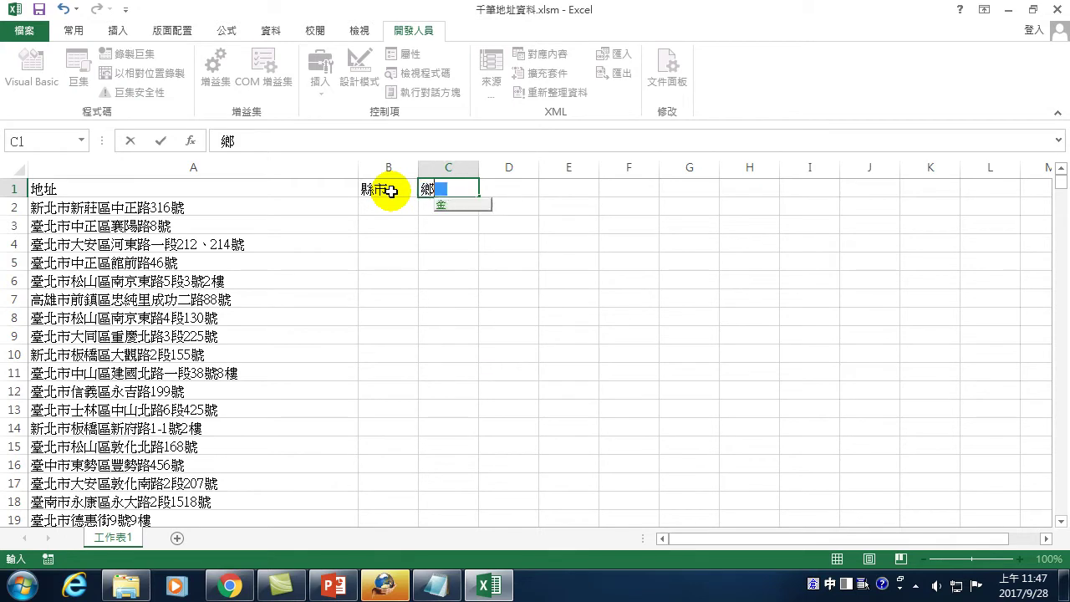
pyautogui.write('c')
pyautogui.press('space')
pyautogui.write('ylb')
pyautogui.press('space')
pyautogui.write('sr')
pyautogui.press('space')
pyautogui.press('Escape')
pyautogui.press('Return')
pyautogui.press('Up')
pyautogui.press('Right')
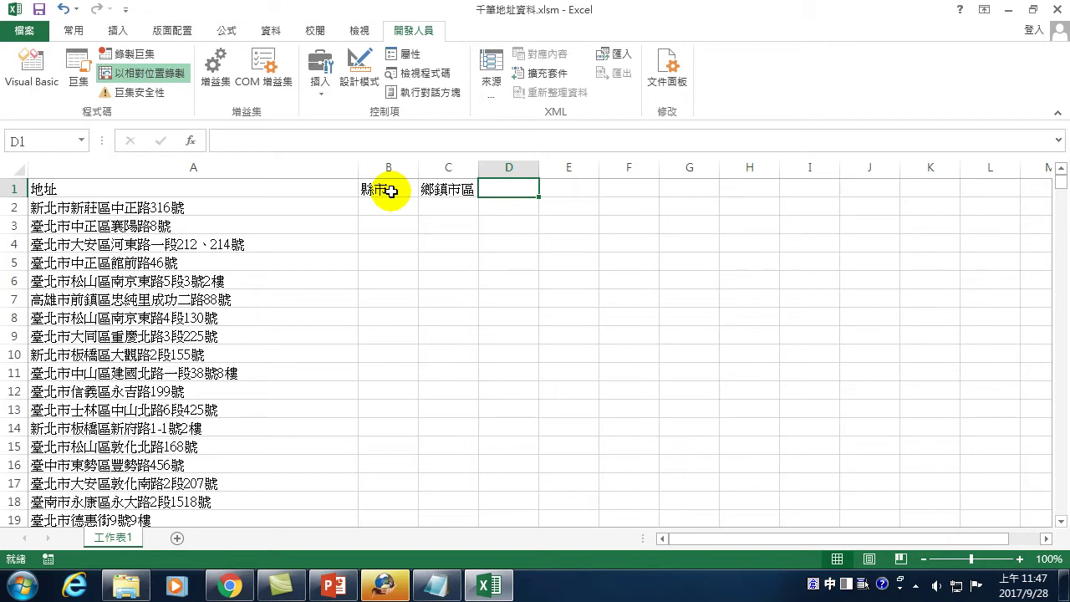
# - Fill D1 through G1 with the headings 路段, 巷, 弄 and 號
pyautogui.write('路')
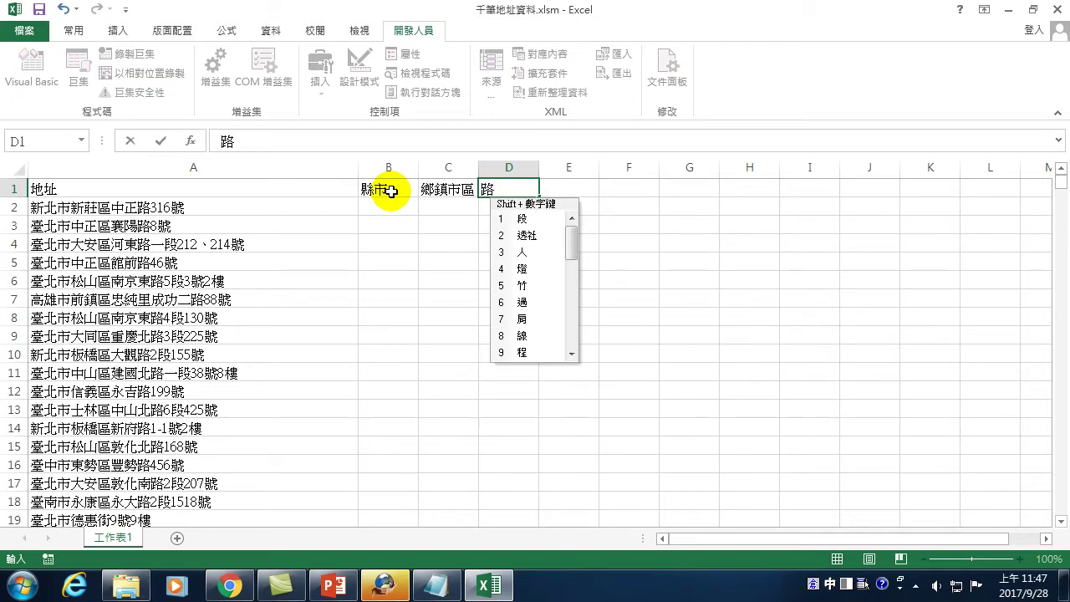
pyautogui.hotkey('shift', '5')
pyautogui.write('段')
pyautogui.press('Return')
pyautogui.press('Up')
pyautogui.press('Right')
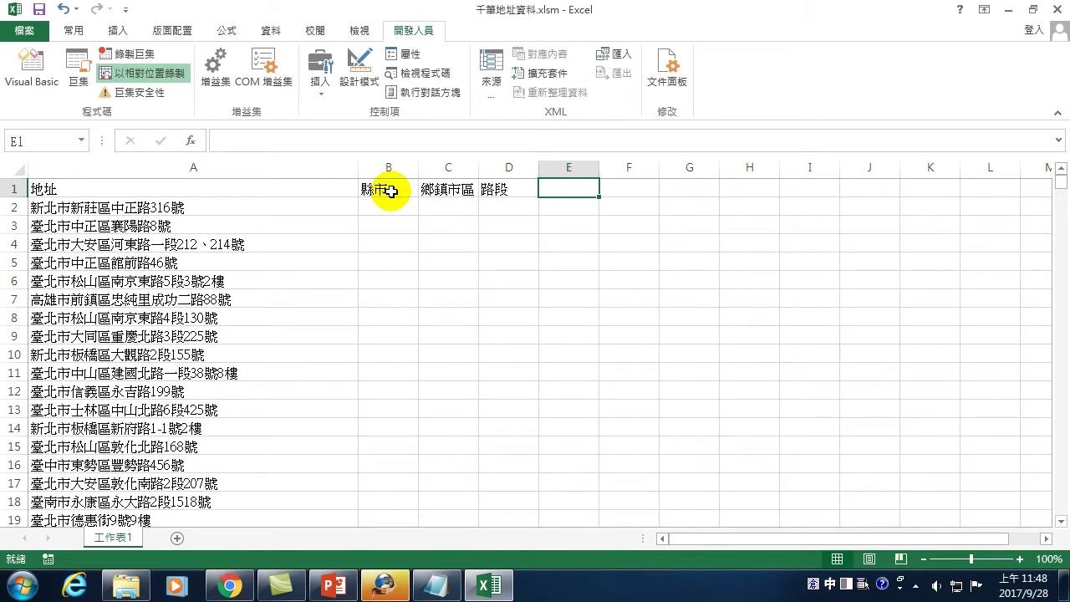
pyautogui.write('巷')
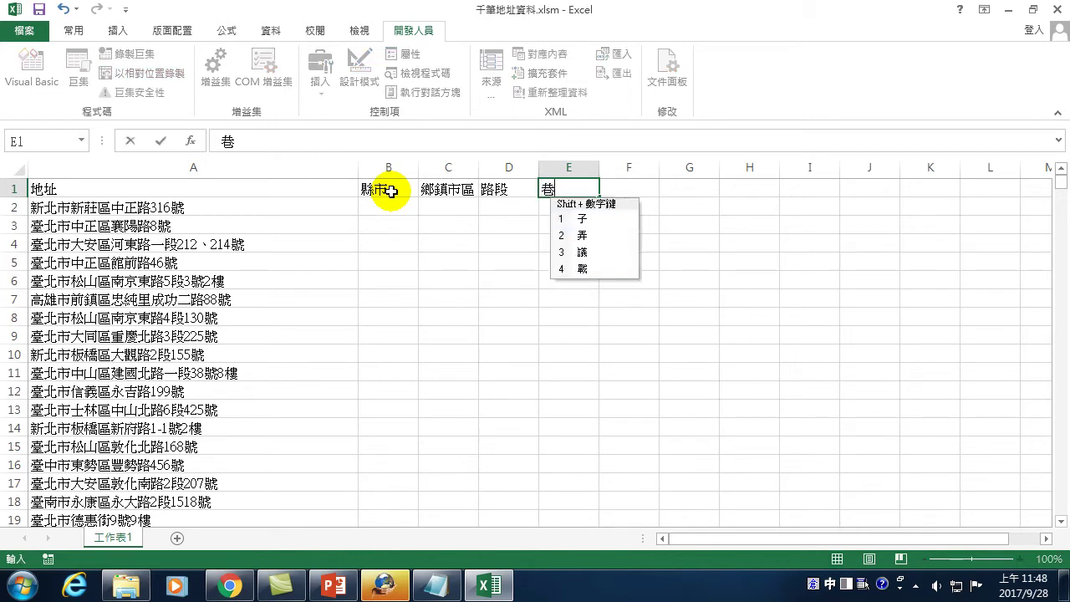
pyautogui.press('Return')
pyautogui.press('Up')
pyautogui.press('Right')
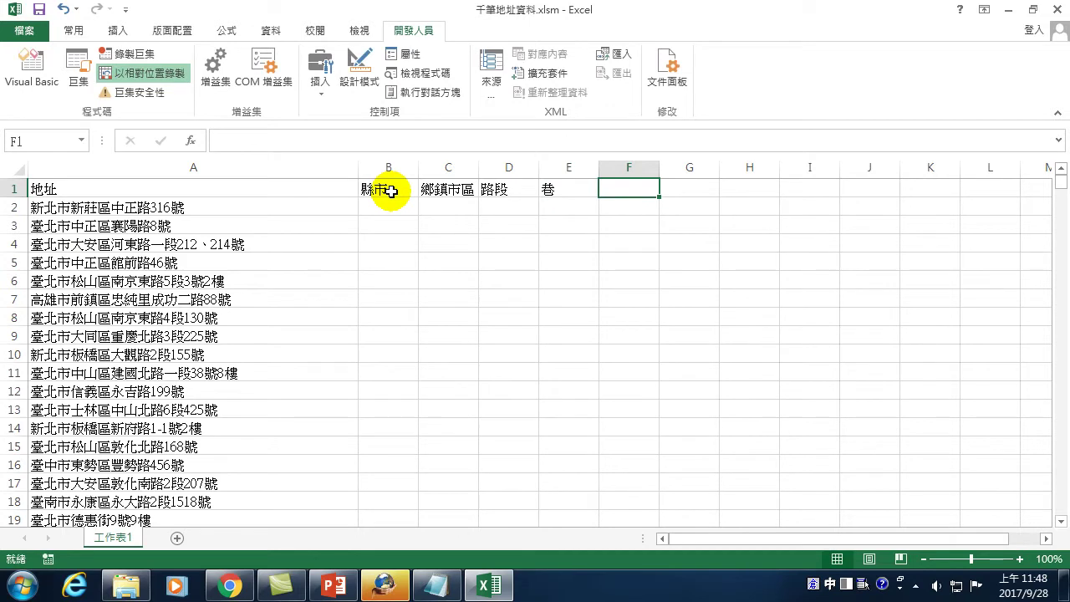
pyautogui.write('弄')
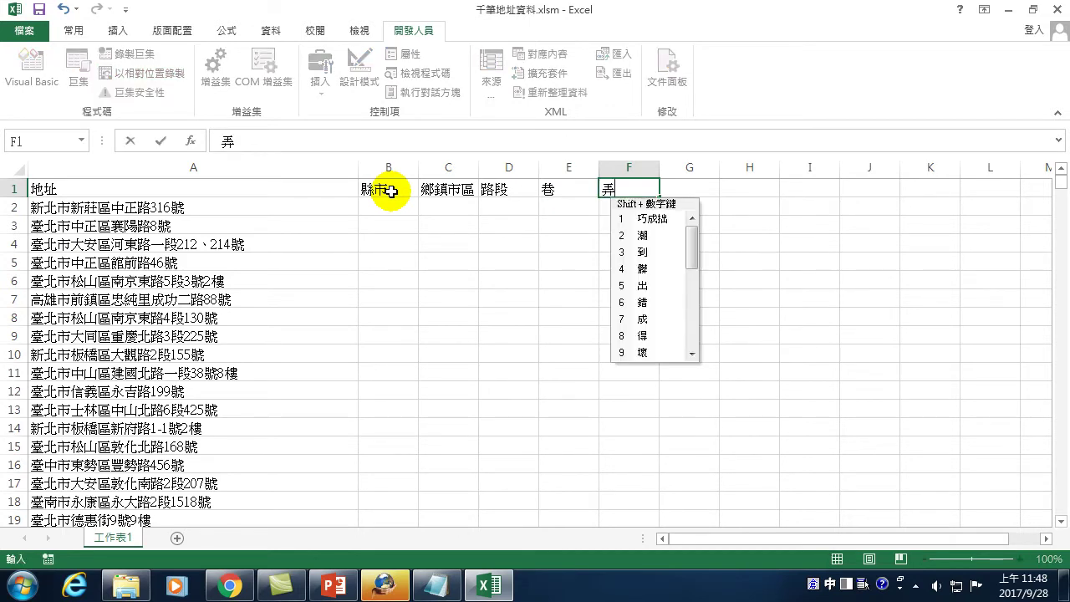
pyautogui.press('Return')
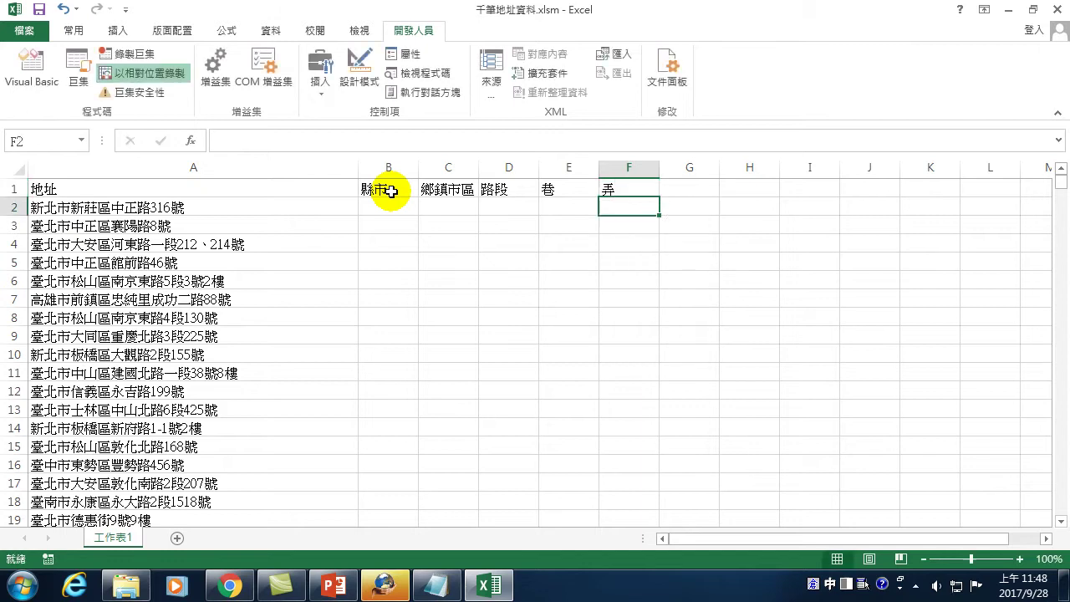
pyautogui.press('Right')
pyautogui.write('ㄏ號')
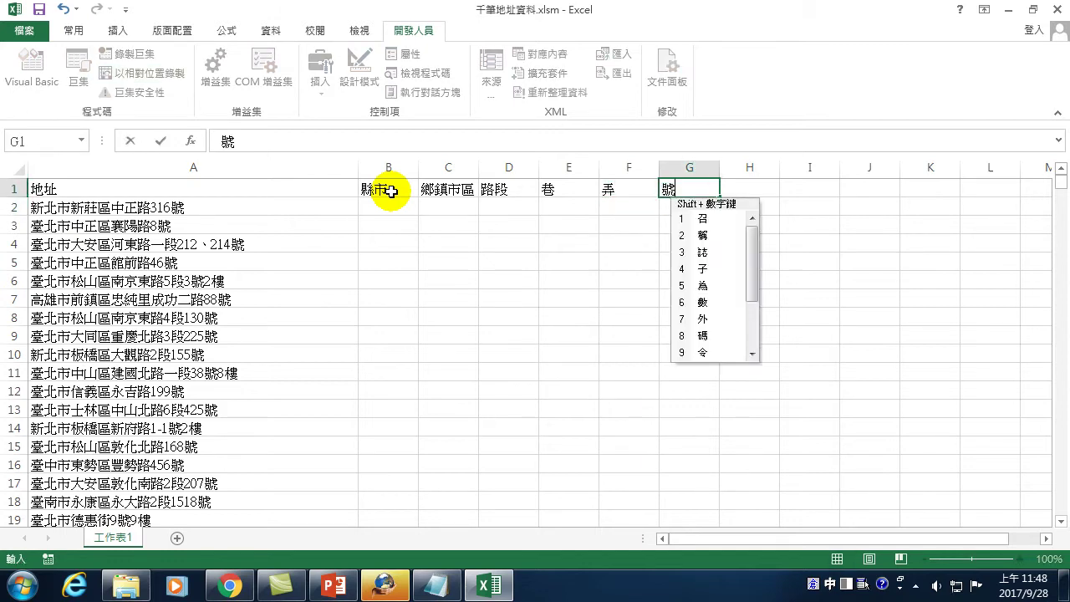
pyautogui.press('Return')
pyautogui.press('Return')
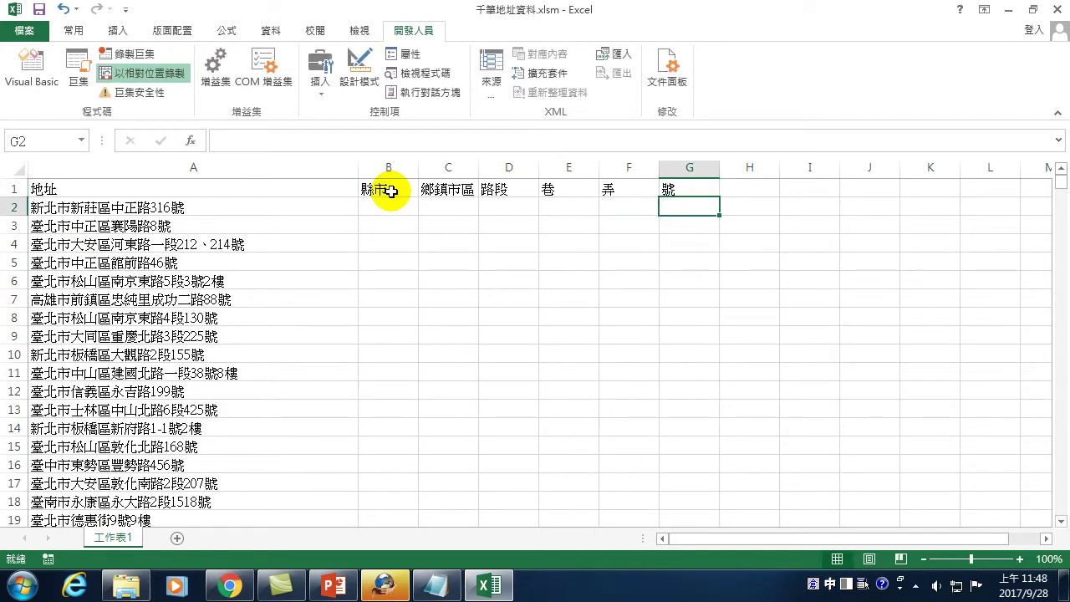
# - Type 新北市 into B2 under 縣市 and leave B2 selected
pyautogui.click(380, 208)
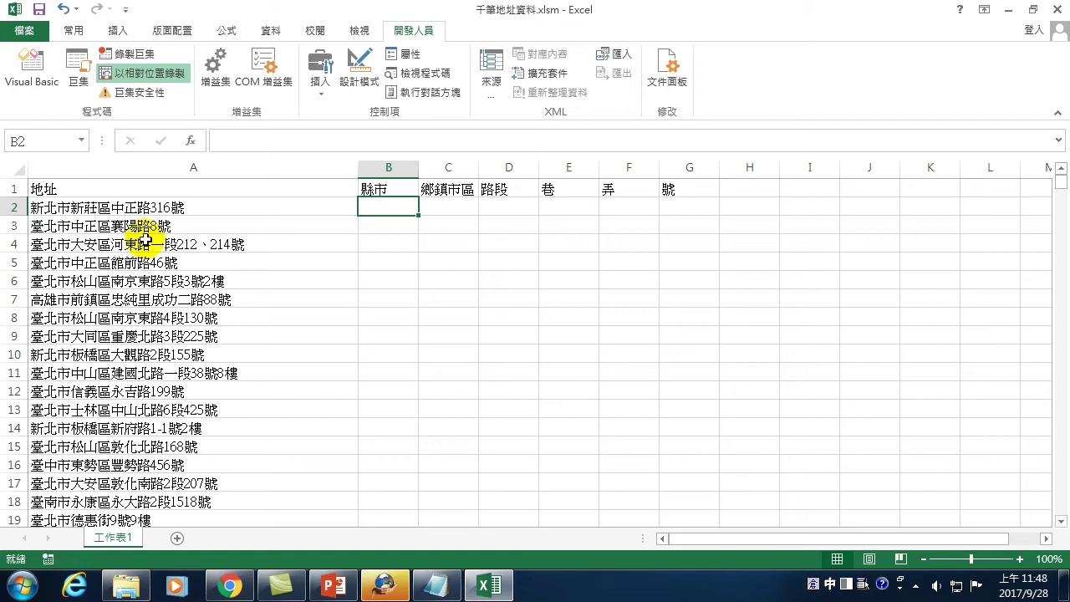
pyautogui.write('y')
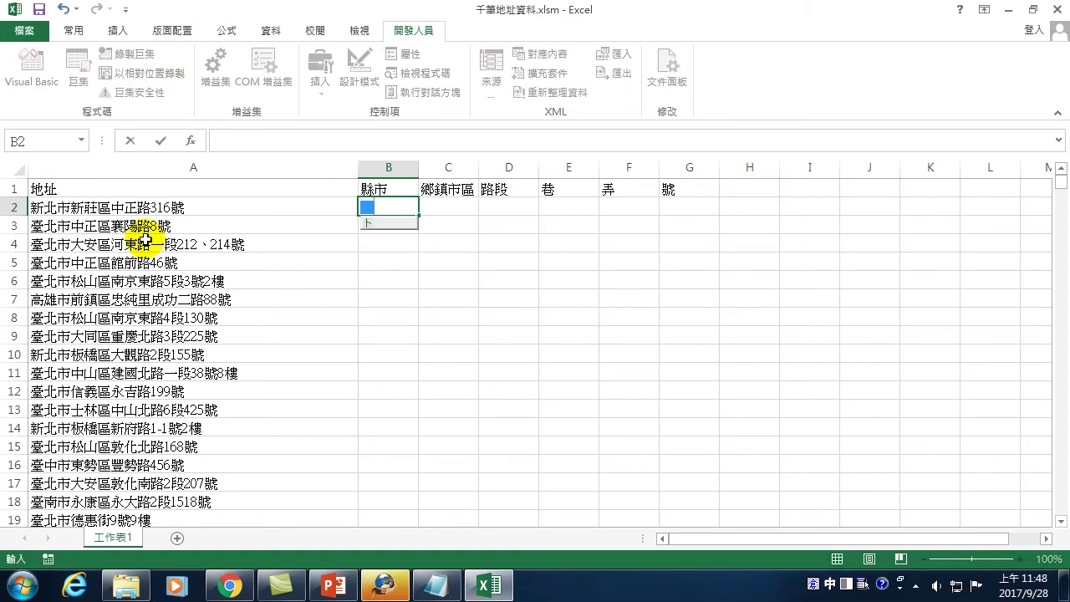
pyautogui.write('lb')
pyautogui.press('space')
pyautogui.press('space')
pyautogui.press('space')
pyautogui.press('Return')
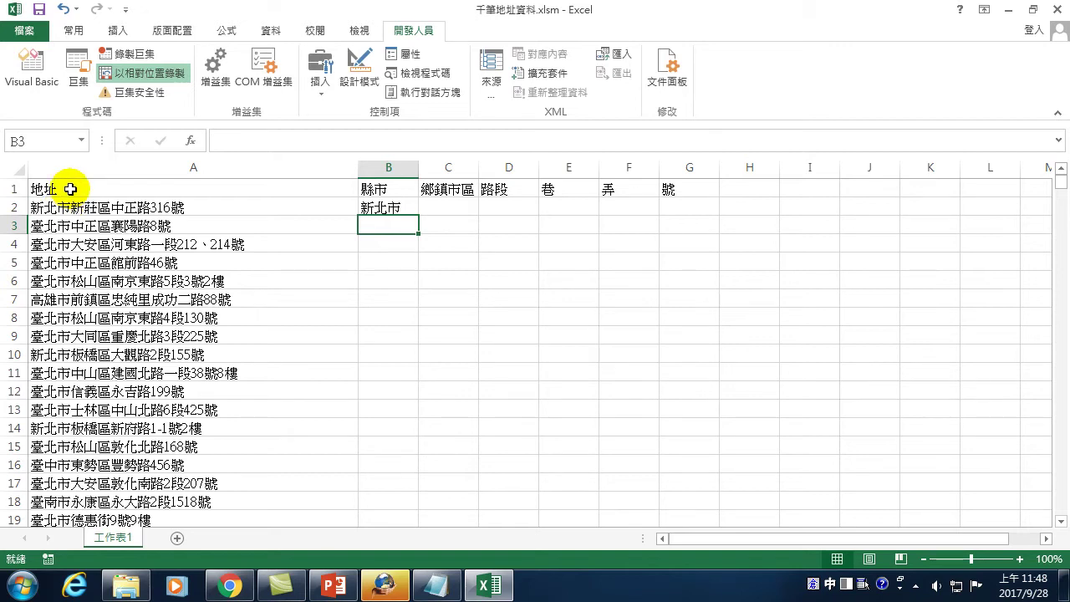
pyautogui.click(373, 208)
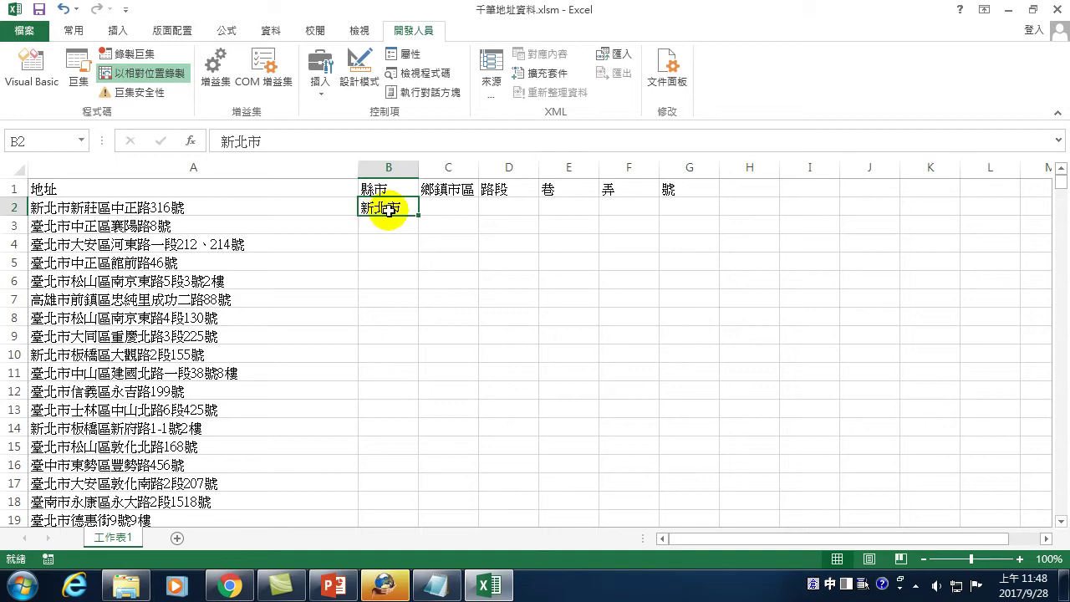
# - Flash Fill B2:B1001 with city names, check the results, then undo back to 新北市
pyautogui.moveTo(388, 209); pyautogui.dragTo(375, 595)
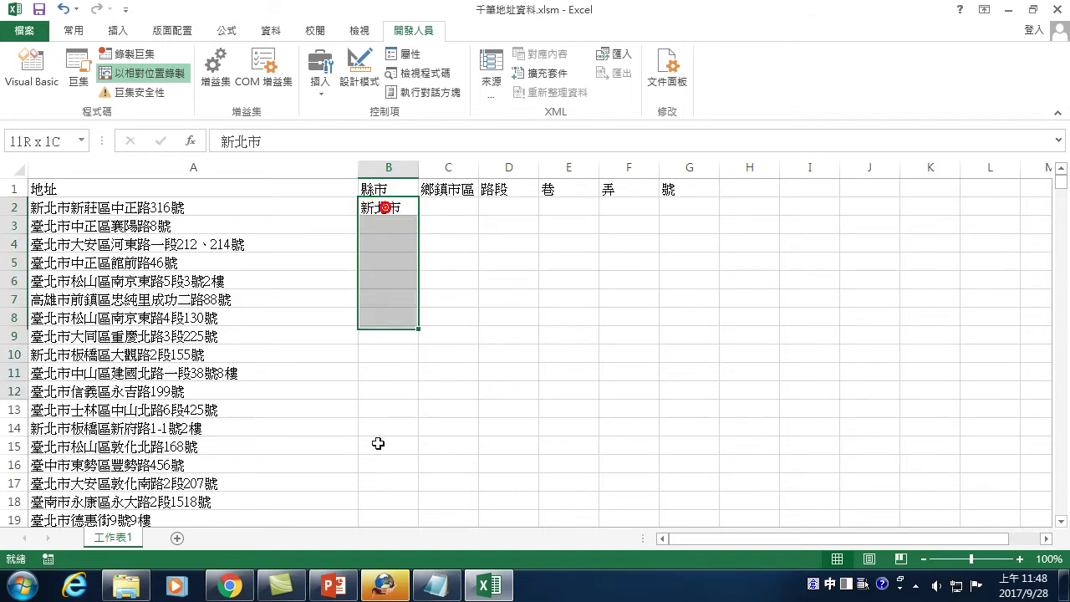
pyautogui.moveTo(375, 596); pyautogui.dragTo(369, 596)
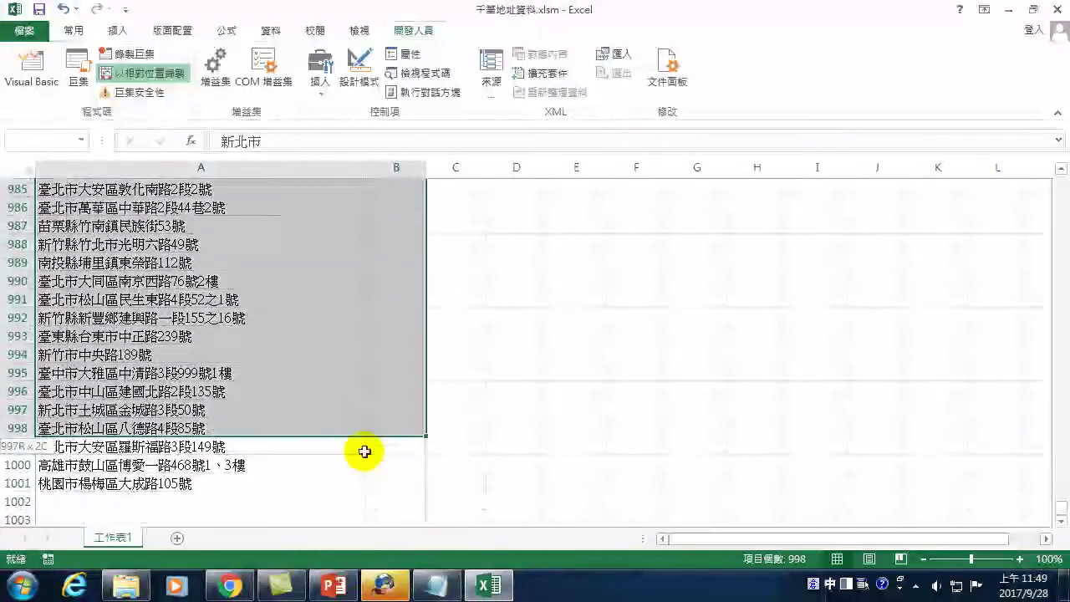
pyautogui.moveTo(369, 596); pyautogui.dragTo(379, 479)
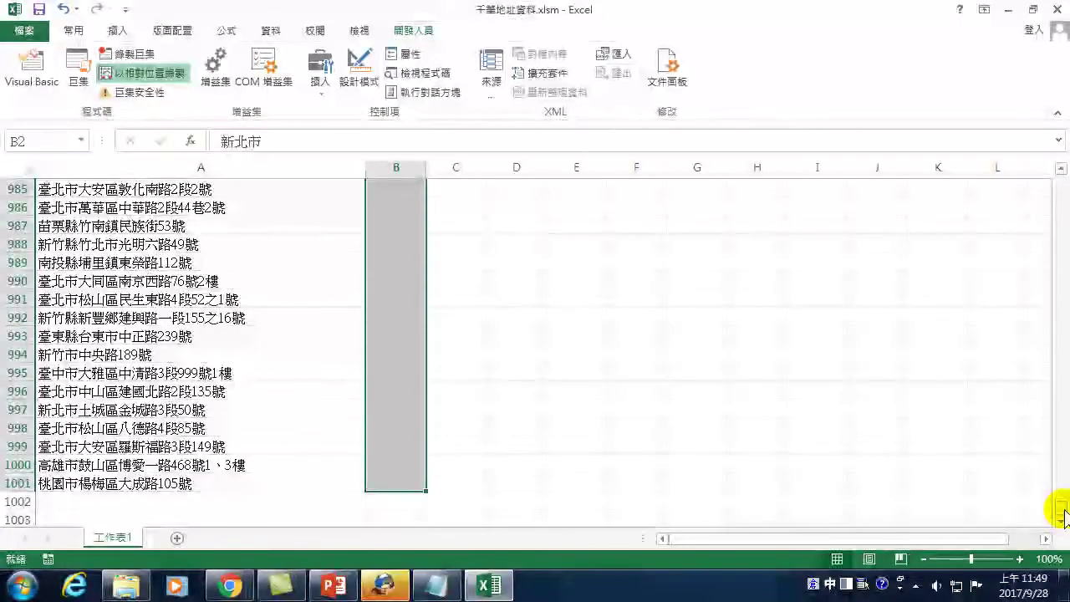
pyautogui.moveTo(1062, 511); pyautogui.dragTo(1058, 158)
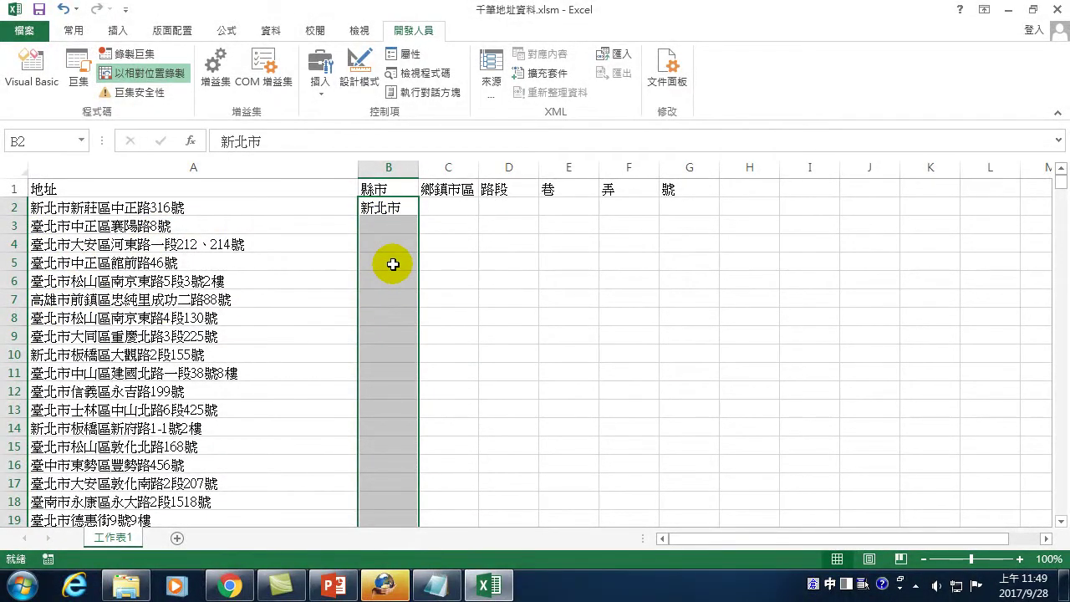
pyautogui.click(73, 30)
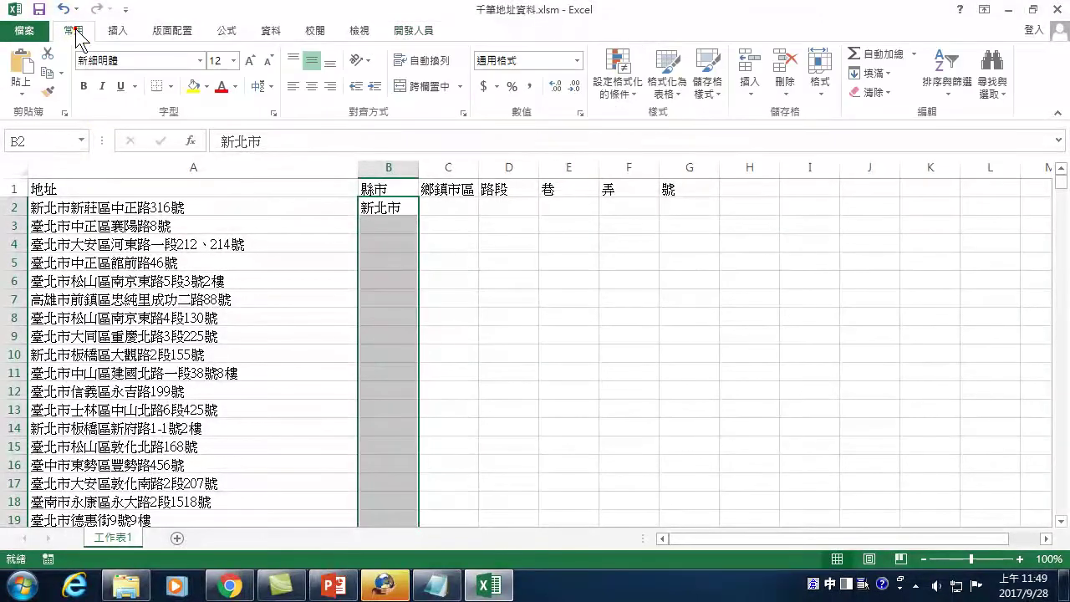
pyautogui.click(878, 74)
pyautogui.click(908, 243)
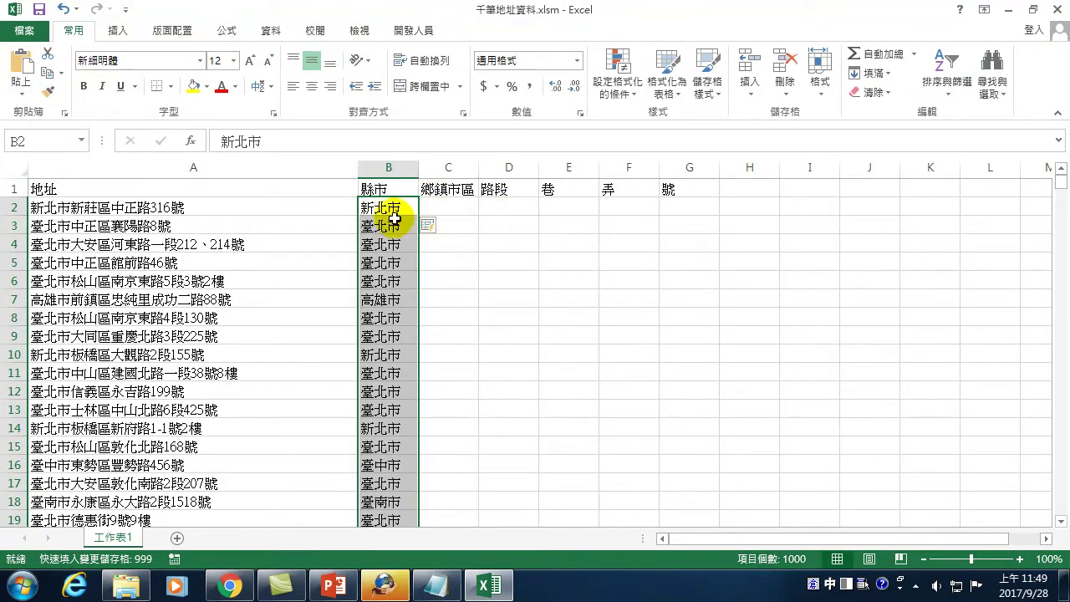
pyautogui.hotkey('ctrl', 'z')
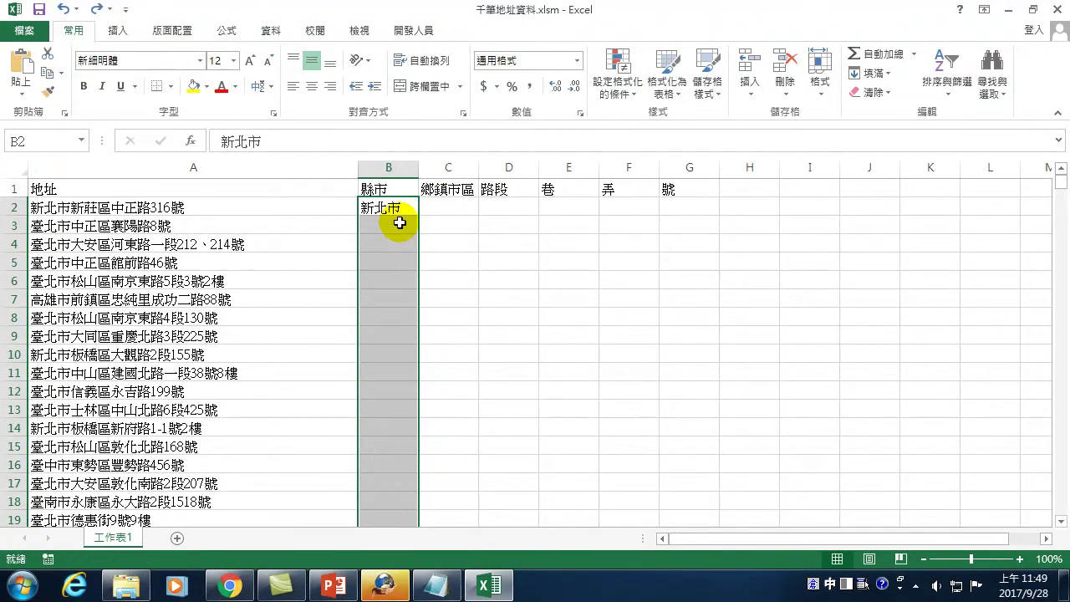
pyautogui.click(378, 211)
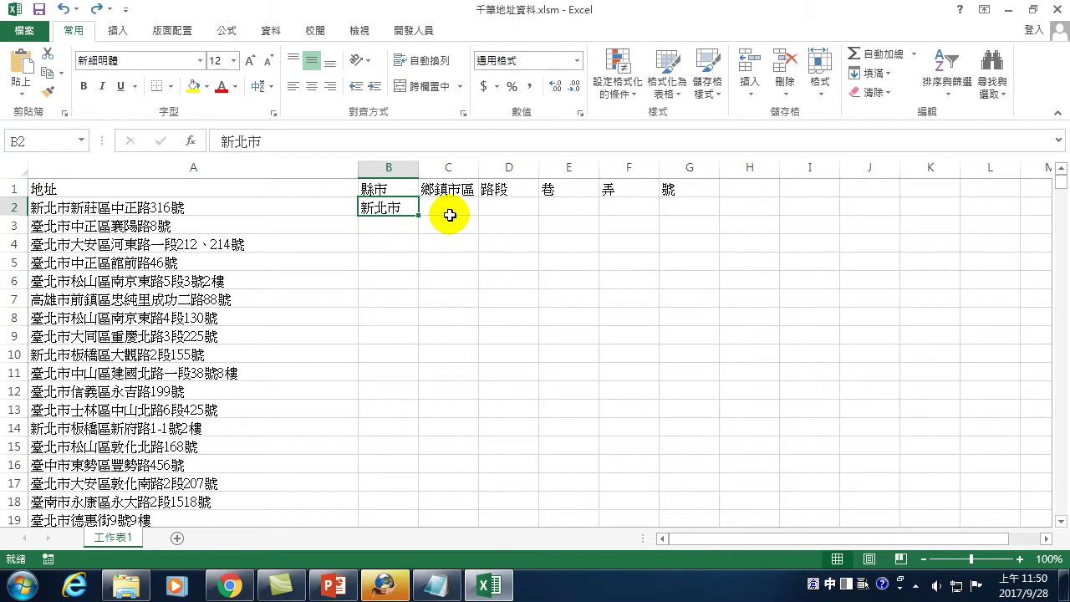
# - Begin recording a macro named 縣市拆分1, stored in this workbook
pyautogui.click(412, 31)
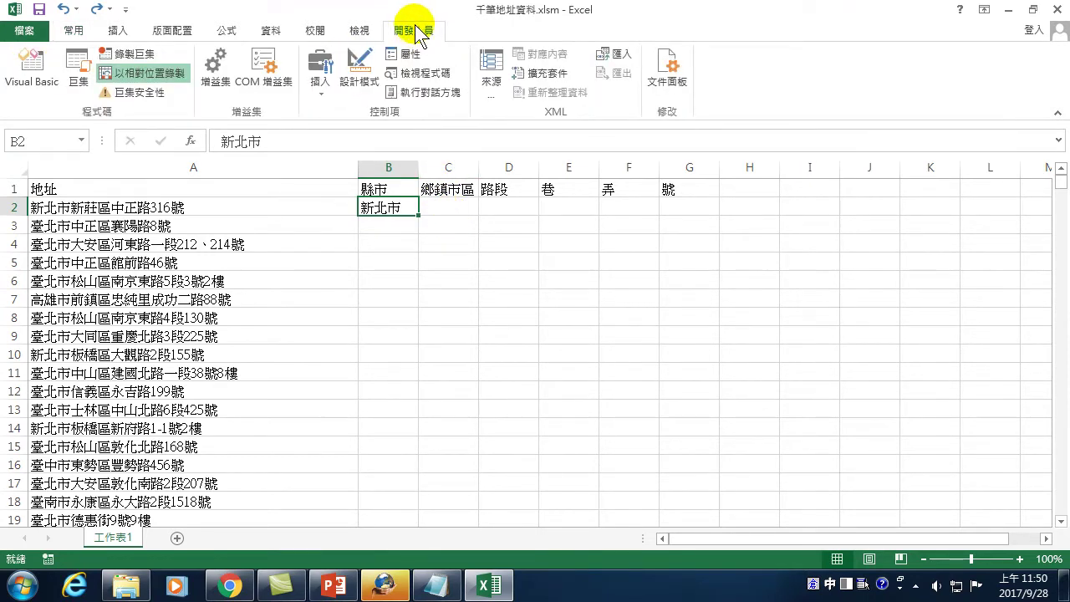
pyautogui.click(124, 53)
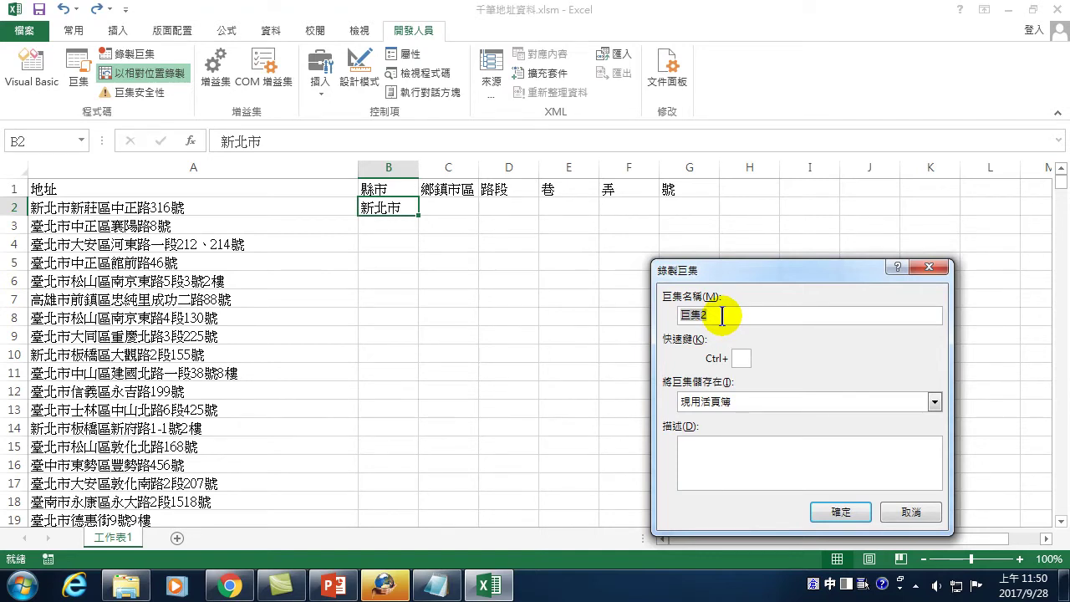
pyautogui.write('bf')
pyautogui.press('space')
pyautogui.write('ylb')
pyautogui.press('space')
pyautogui.write('qhmy')
pyautogui.press('space')
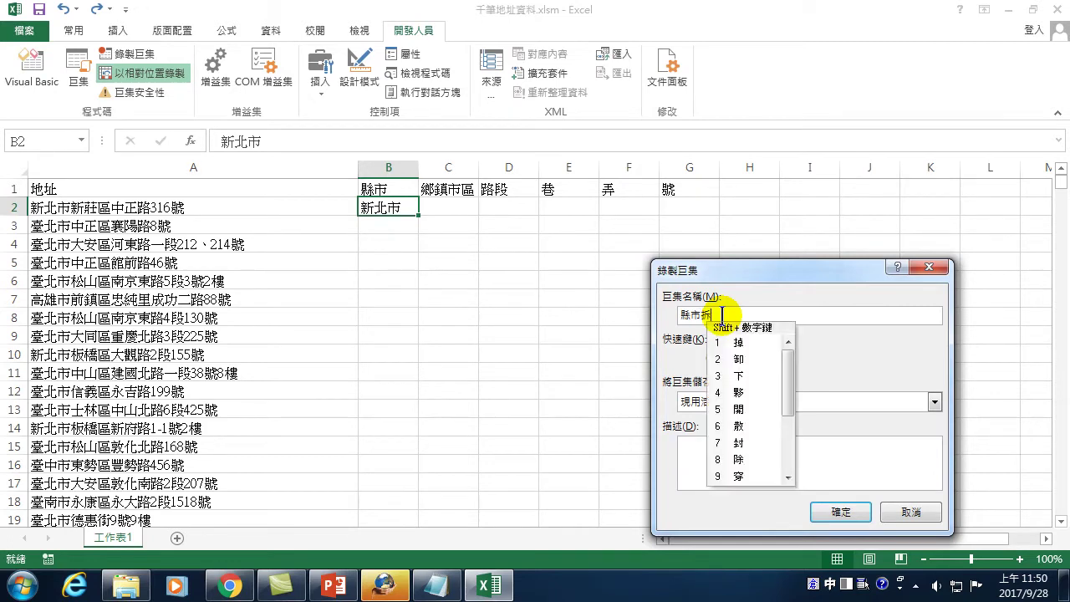
pyautogui.write('csh')
pyautogui.press('space')
pyautogui.press('1')
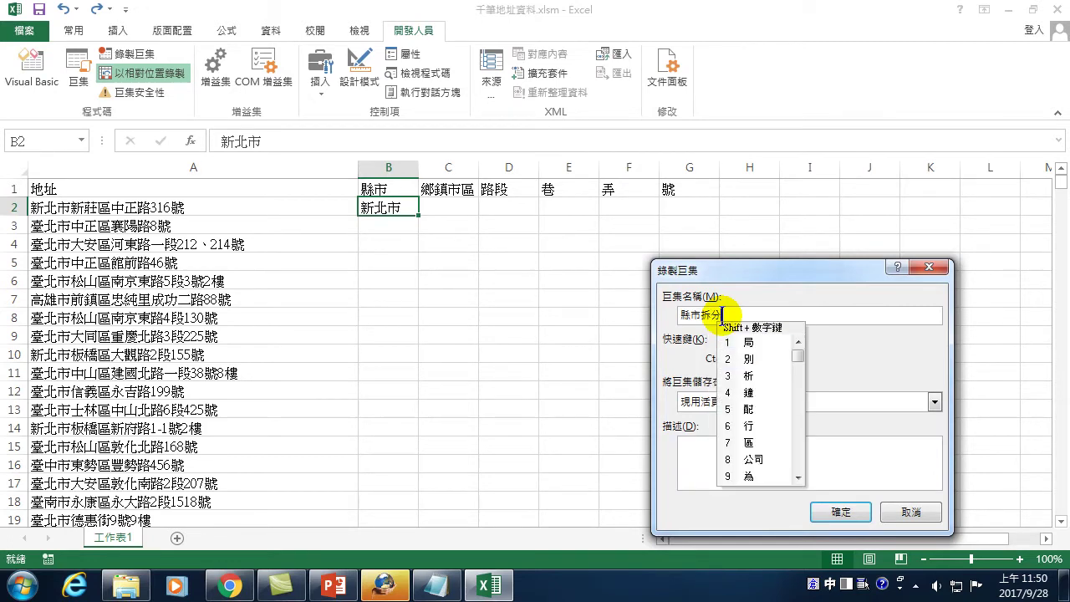
pyautogui.click(736, 314)
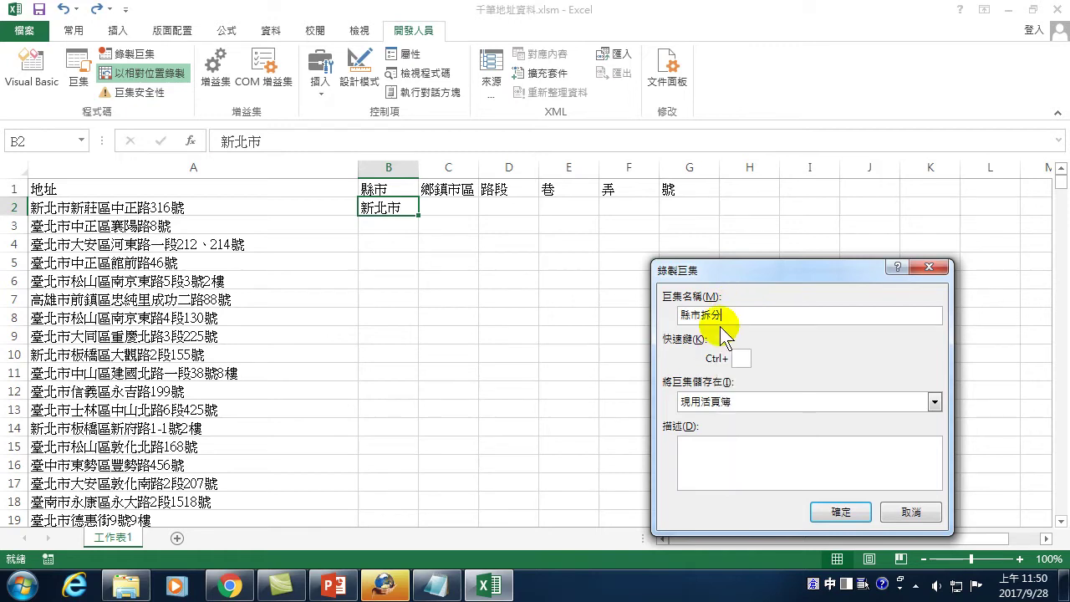
pyautogui.click(827, 509)
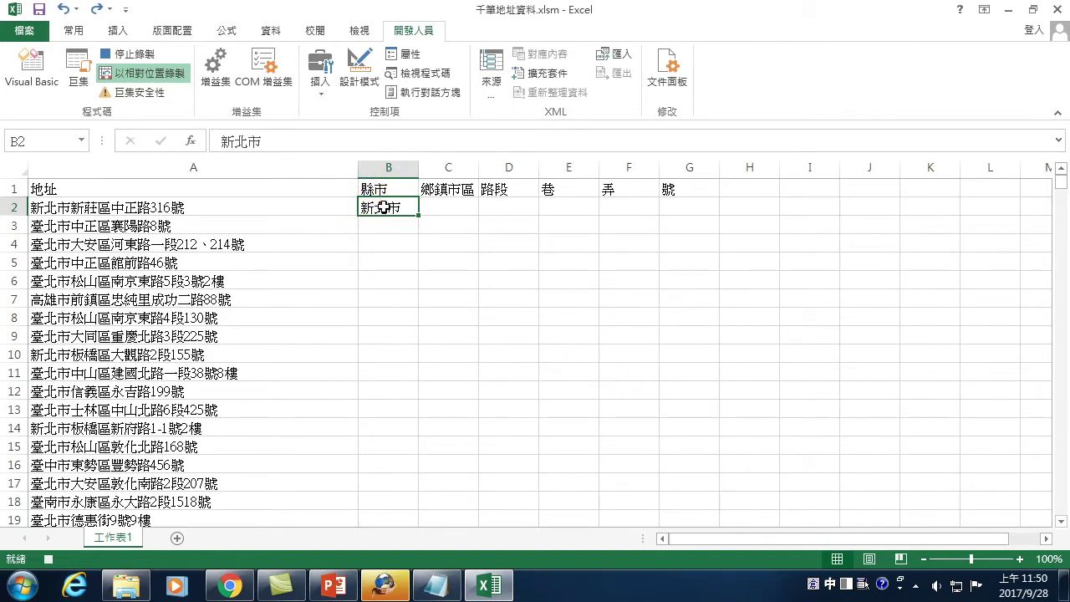
# - Flash Fill B2:B1001 with each address's city or county
pyautogui.moveTo(1061, 182); pyautogui.dragTo(1058, 509)
pyautogui.keyDown('shift'); pyautogui.click(398, 498); pyautogui.keyUp('shift')
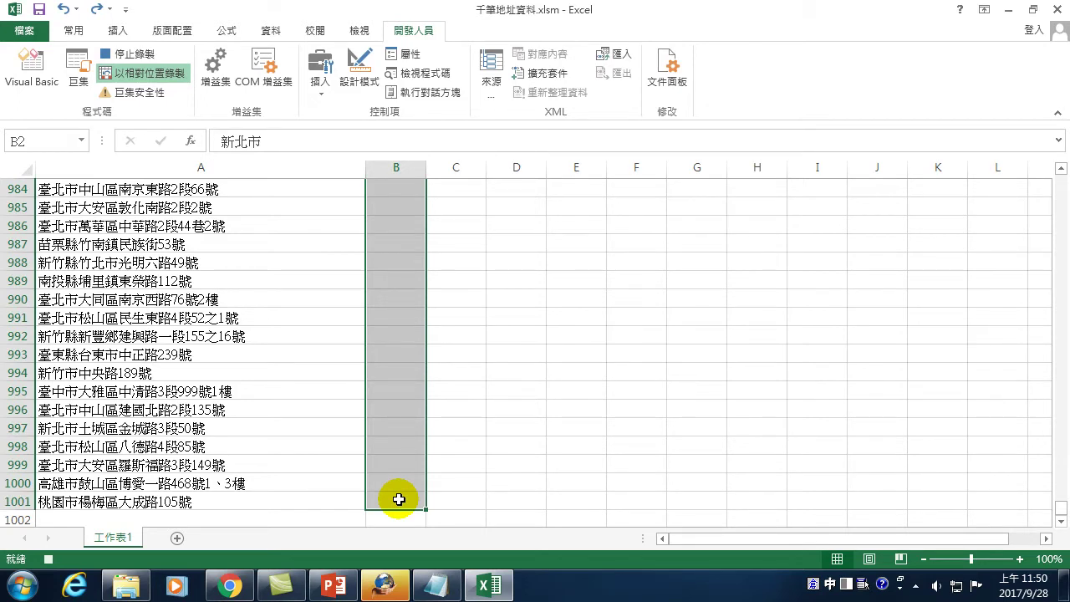
pyautogui.click(74, 30)
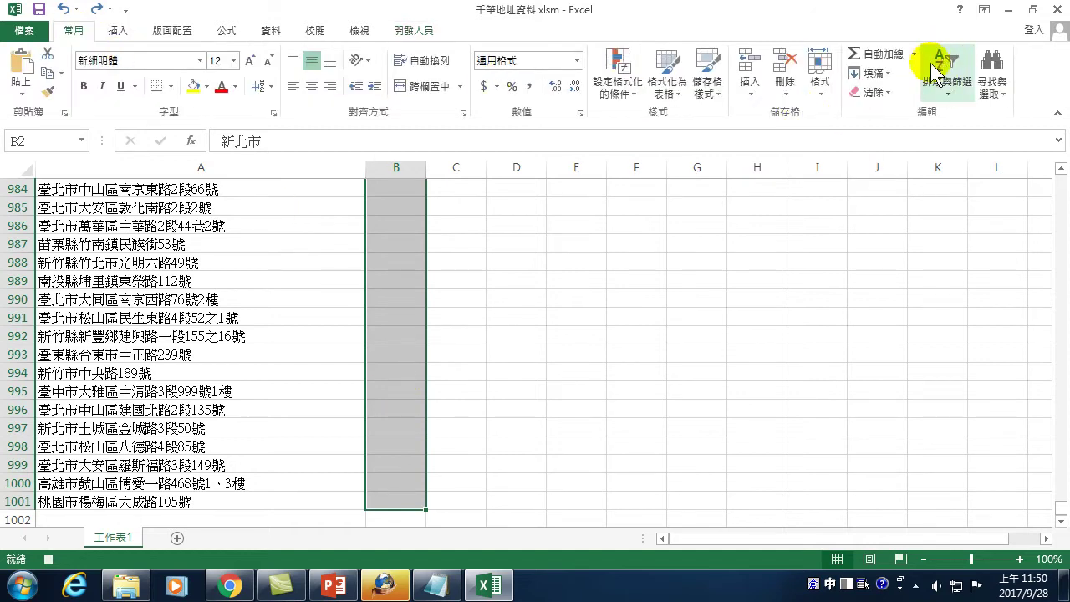
pyautogui.click(885, 72)
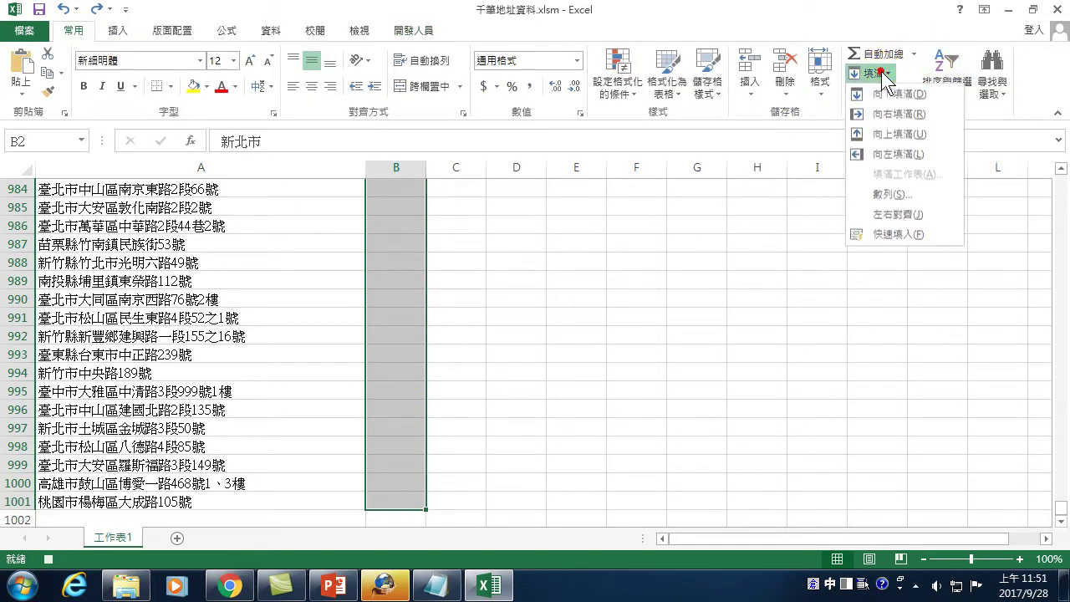
pyautogui.click(891, 235)
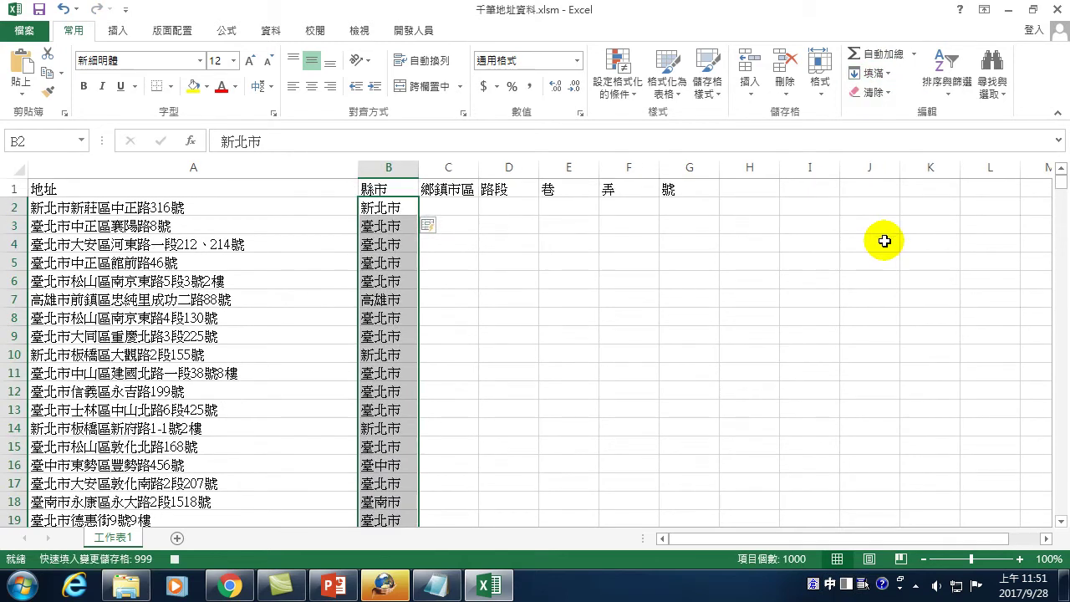
# - Stop recording and open the 縣市拆分1 macro's code in the Visual Basic editor
pyautogui.click(412, 34)
pyautogui.click(134, 57)
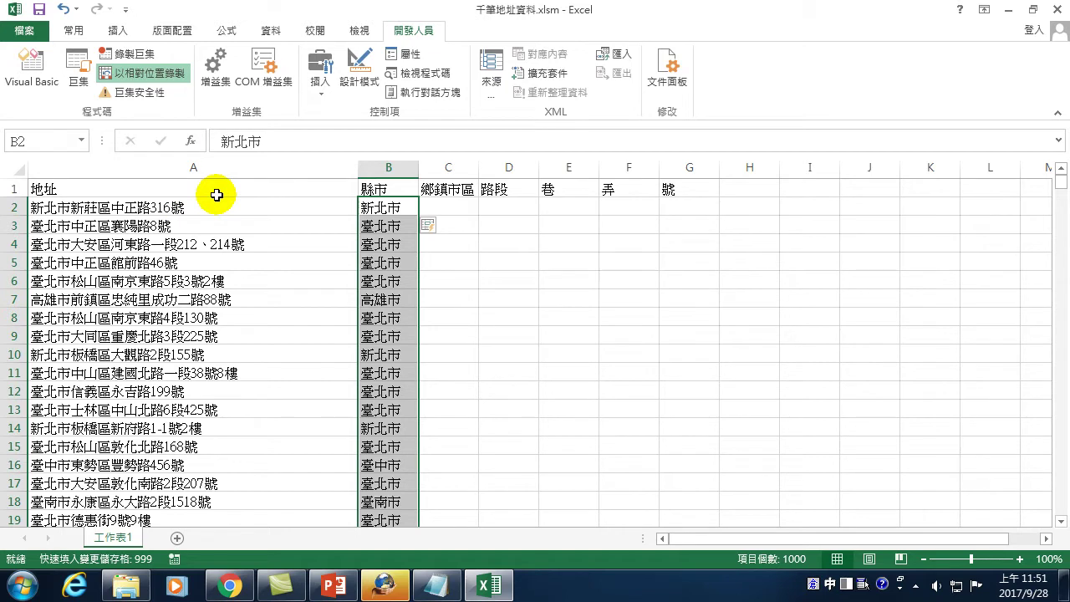
pyautogui.click(77, 71)
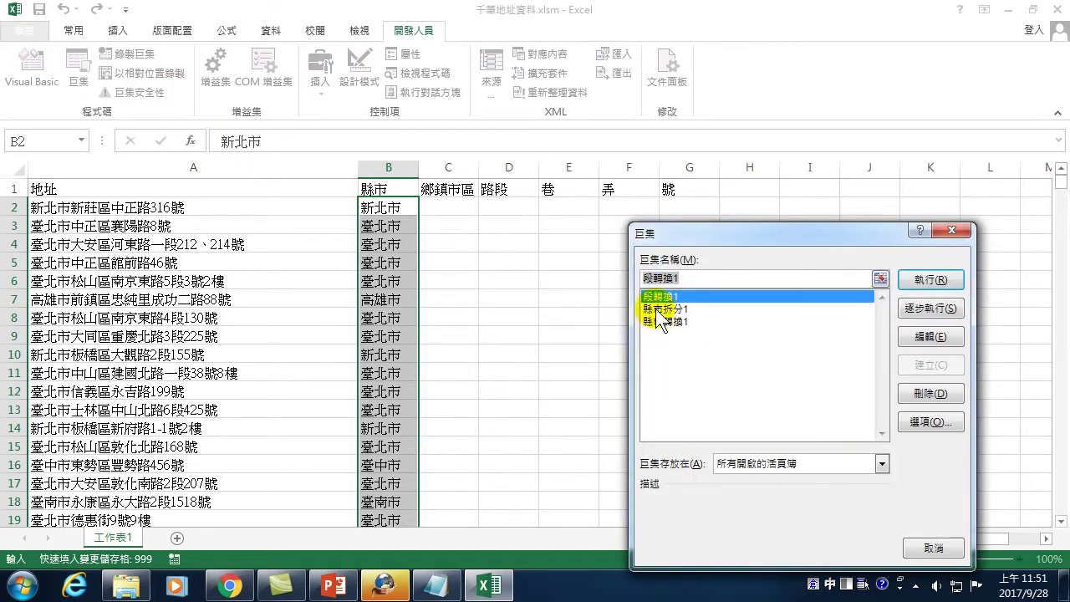
pyautogui.click(935, 334)
# - Reopen the Macros list from the worksheet and open macro 縣市拆分1 for editing
pyautogui.moveTo(489, 586)
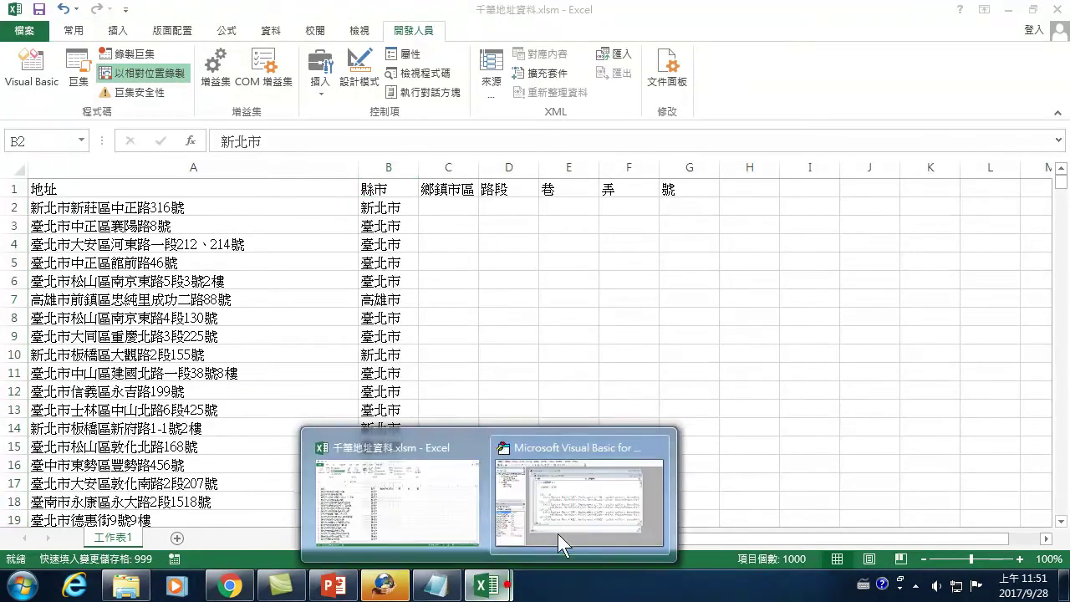
pyautogui.click(557, 533)
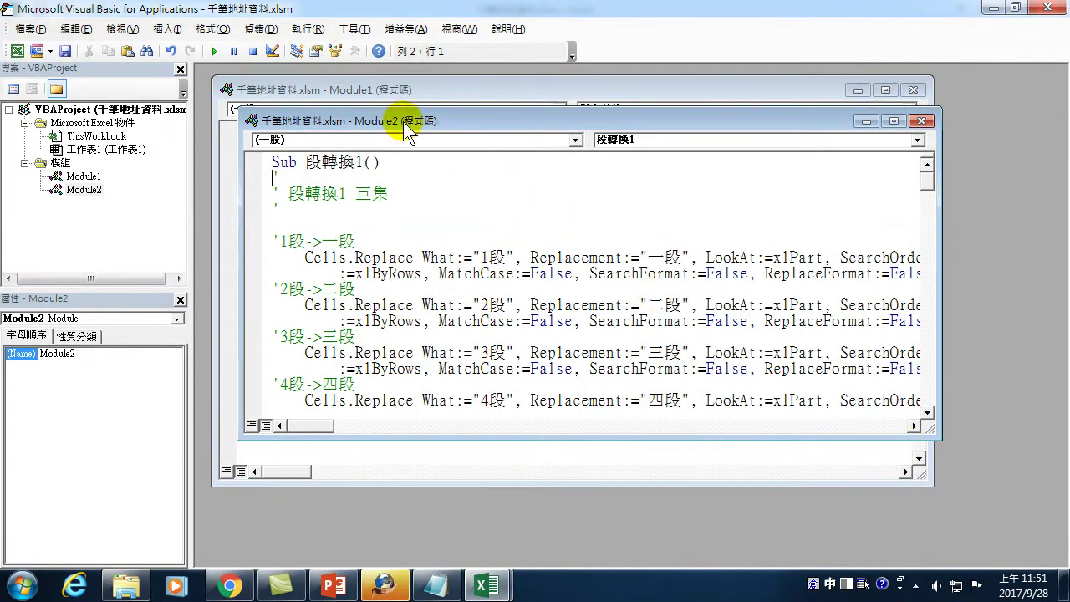
pyautogui.moveTo(403, 121); pyautogui.dragTo(428, 211)
pyautogui.click(1053, 7)
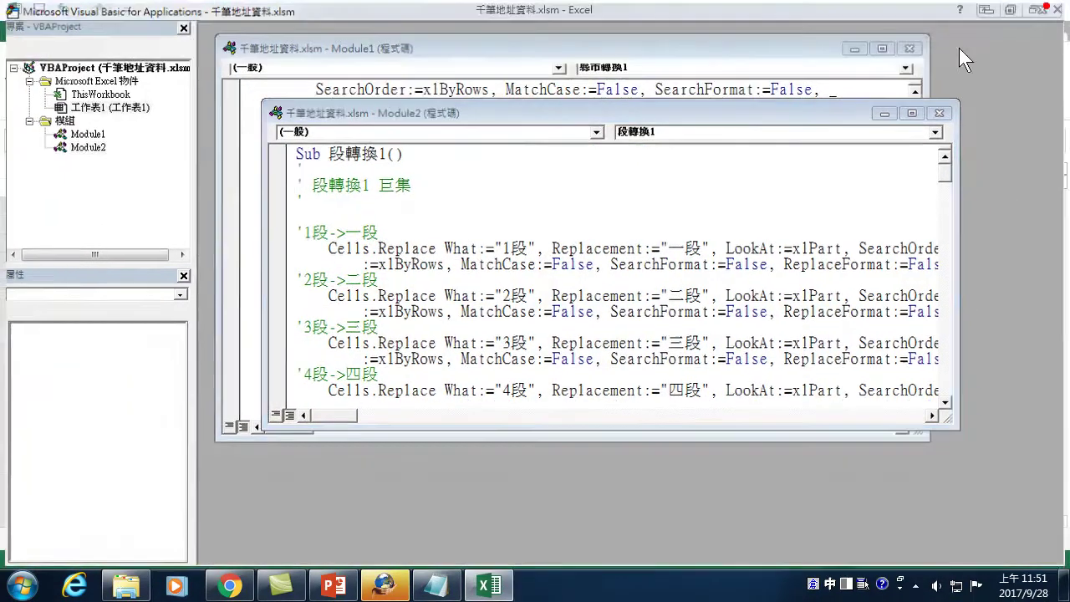
pyautogui.click(79, 76)
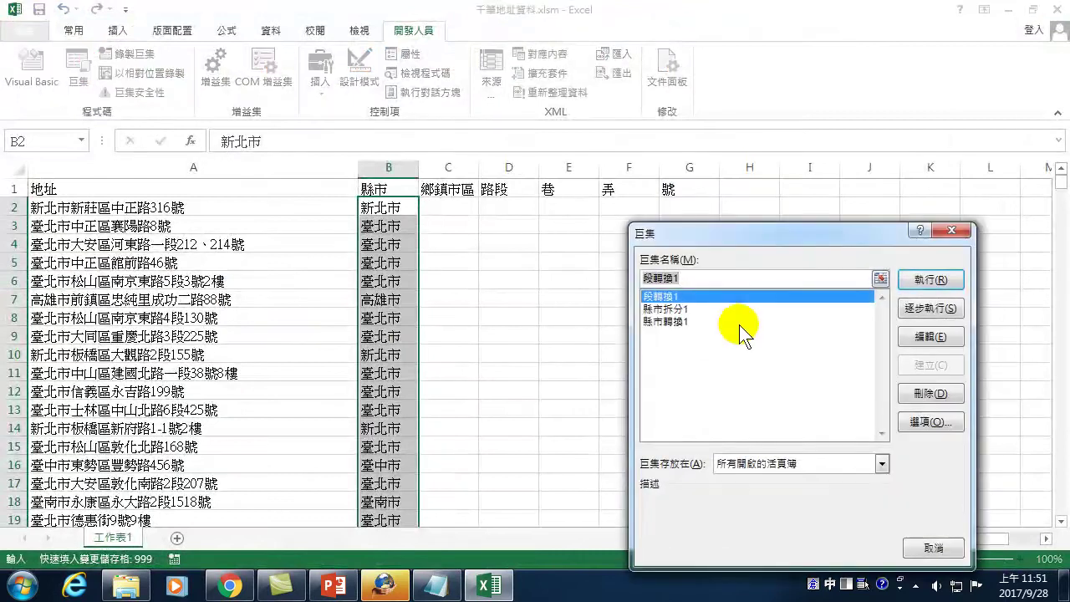
pyautogui.click(669, 308)
pyautogui.click(922, 334)
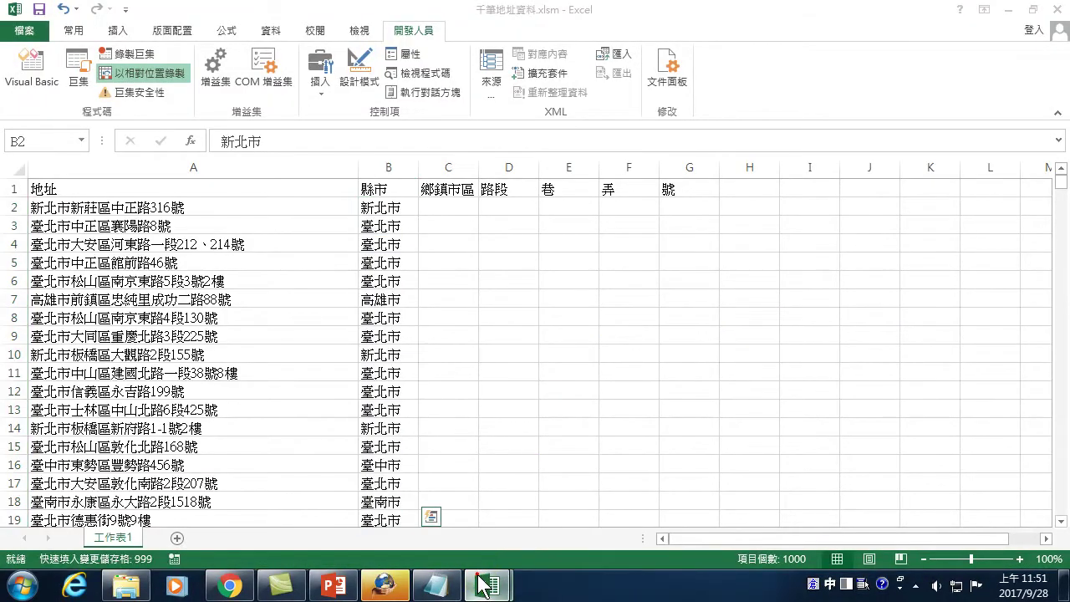
# - Enlarge the Module2 code window and highlight the ScrollRow lines and the final Range("$B$2:$B$1001").FlashFill statement
pyautogui.click(481, 577)
pyautogui.click(549, 494)
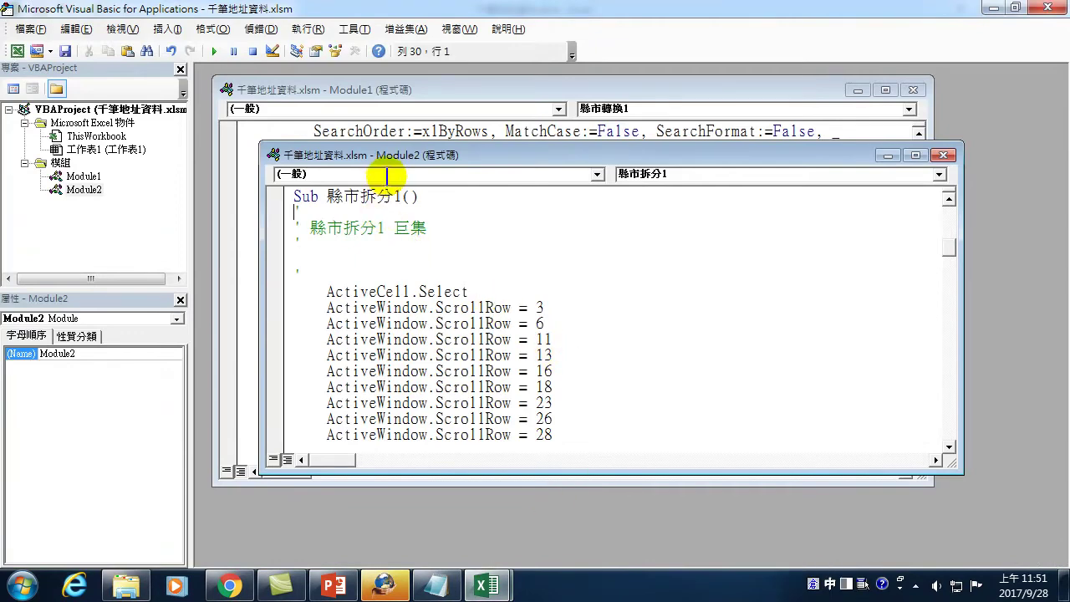
pyautogui.moveTo(960, 471); pyautogui.dragTo(1022, 546)
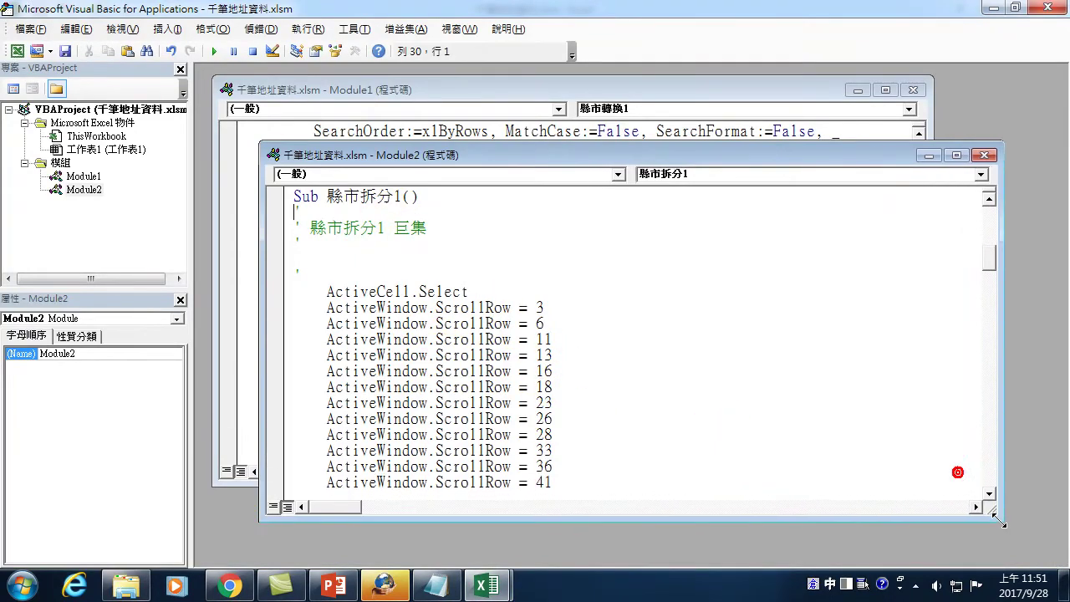
pyautogui.scroll(2, 587, 391)
pyautogui.click(294, 308)
pyautogui.moveTo(293, 311)
pyautogui.mouseDown()
pyautogui.moveTo(425, 527)
pyautogui.moveTo(518, 542)
pyautogui.moveTo(580, 445)
pyautogui.mouseUp()
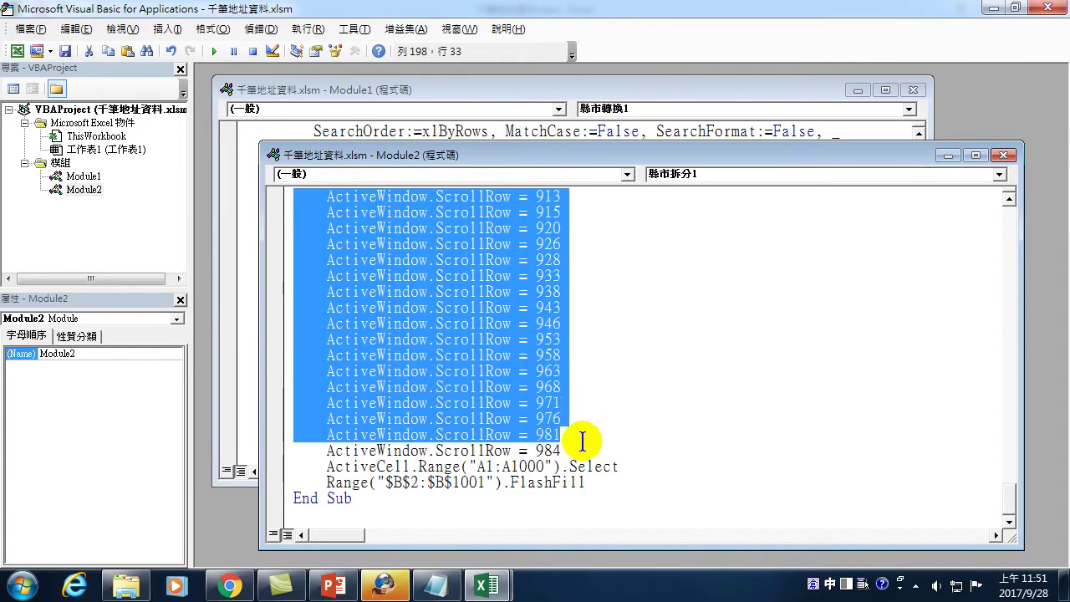
pyautogui.click(285, 483)
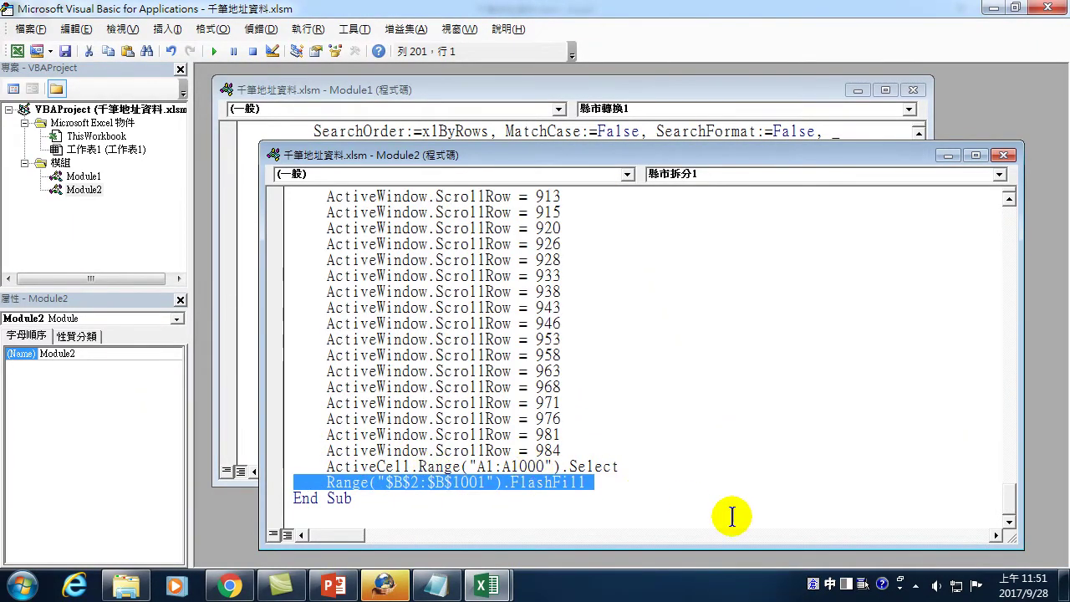
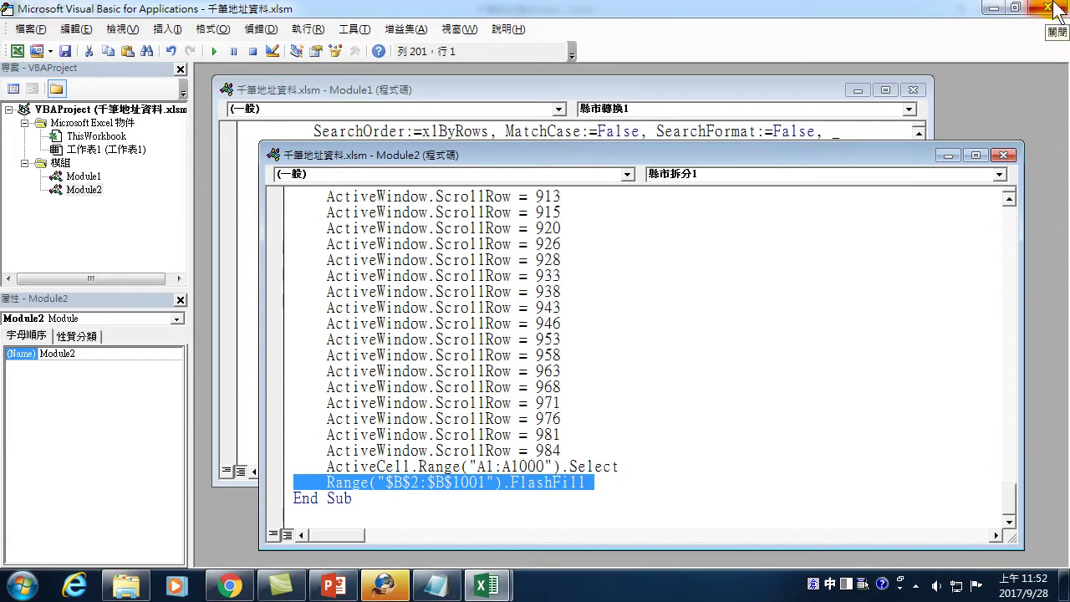
# - Close the VBA editor to return to the address sheet and select cell C2
pyautogui.click(1055, 12)
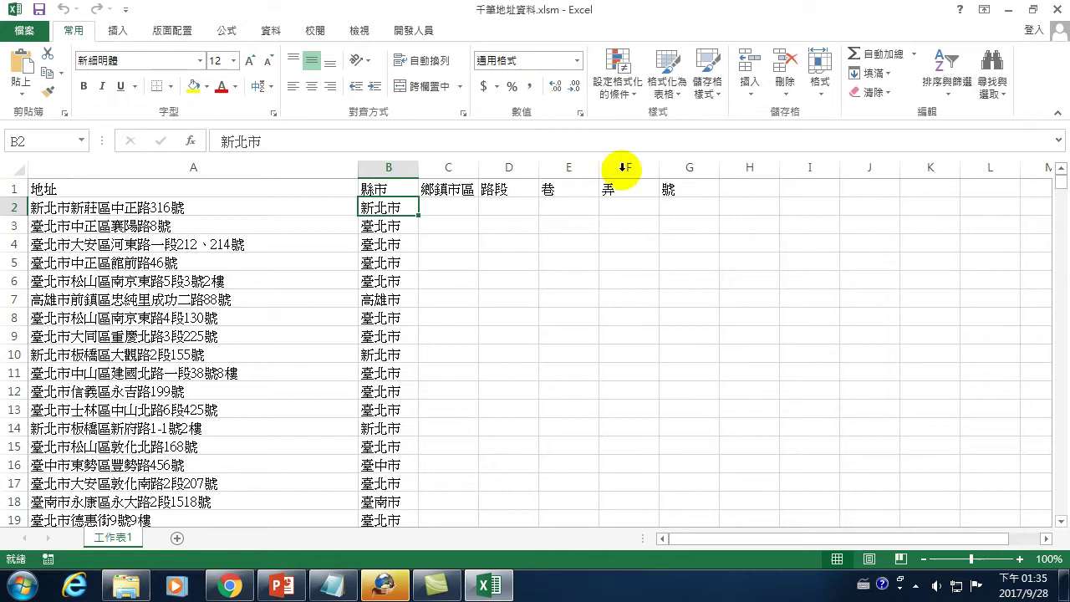
pyautogui.click(888, 74)
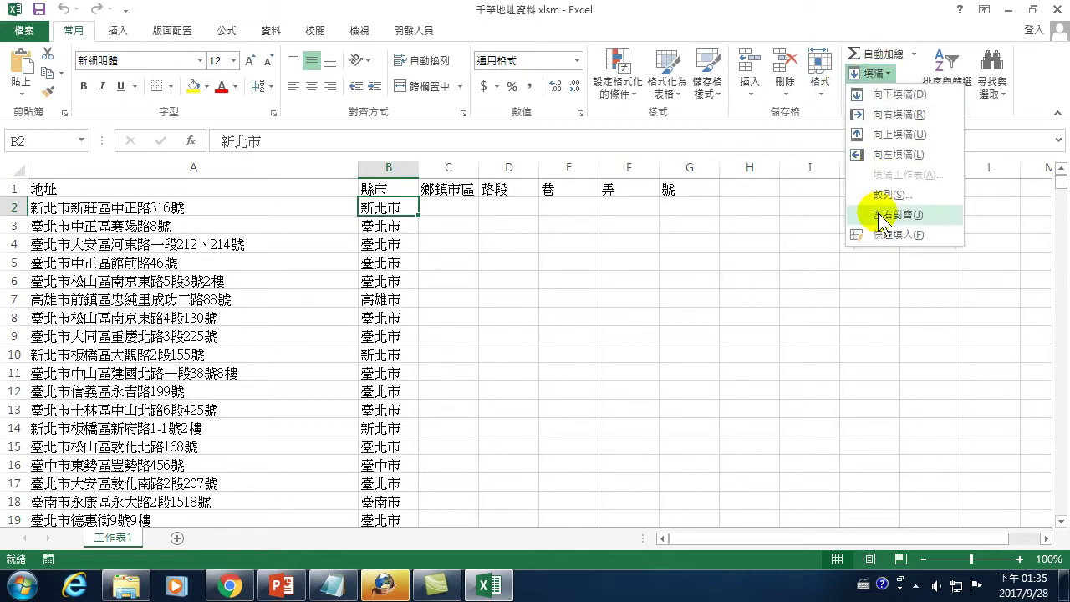
pyautogui.click(421, 204)
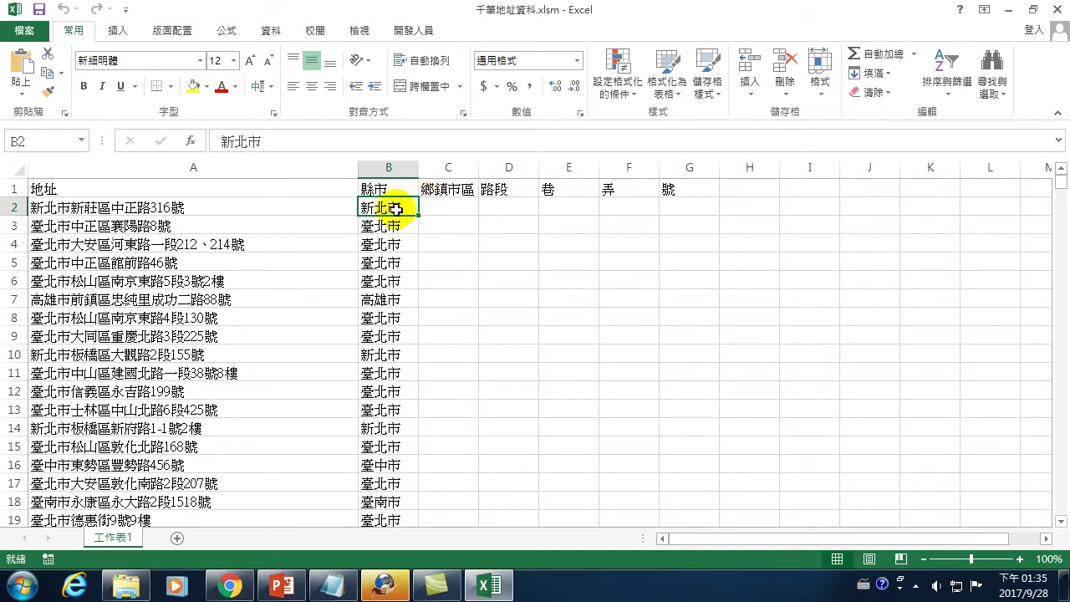
pyautogui.click(429, 206)
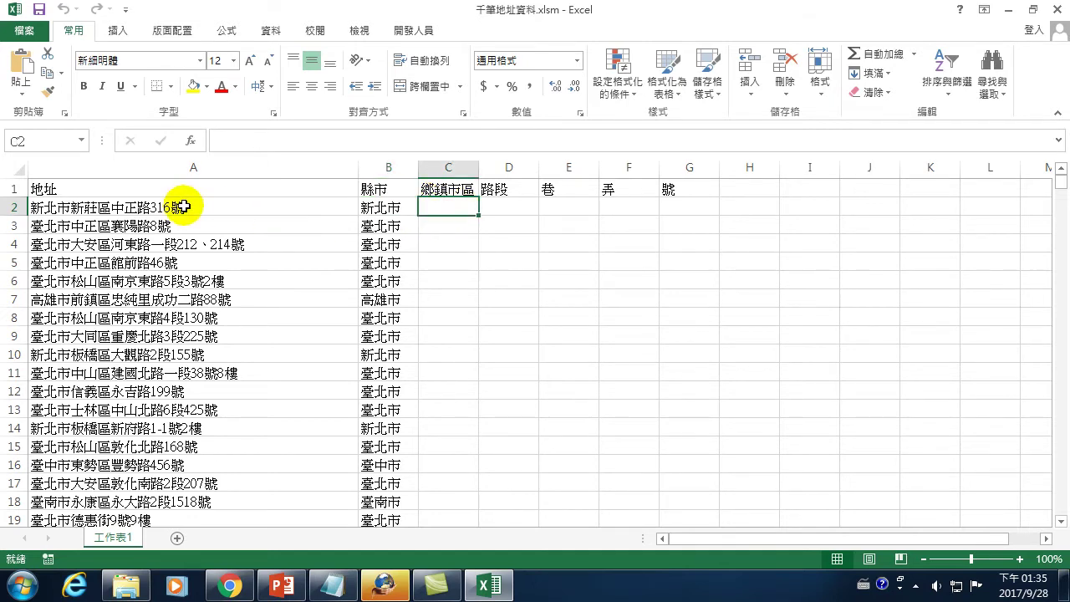
# - Enter the district 新莊區 in cell C2 using Chinese input
pyautogui.write('yd')
pyautogui.press('BackSpace')
pyautogui.press('BackSpace')
pyautogui.hotkey('ctrl', 'space')
pyautogui.write('ydhml')
pyautogui.press('space')
pyautogui.write('tvmg')
pyautogui.press('space')
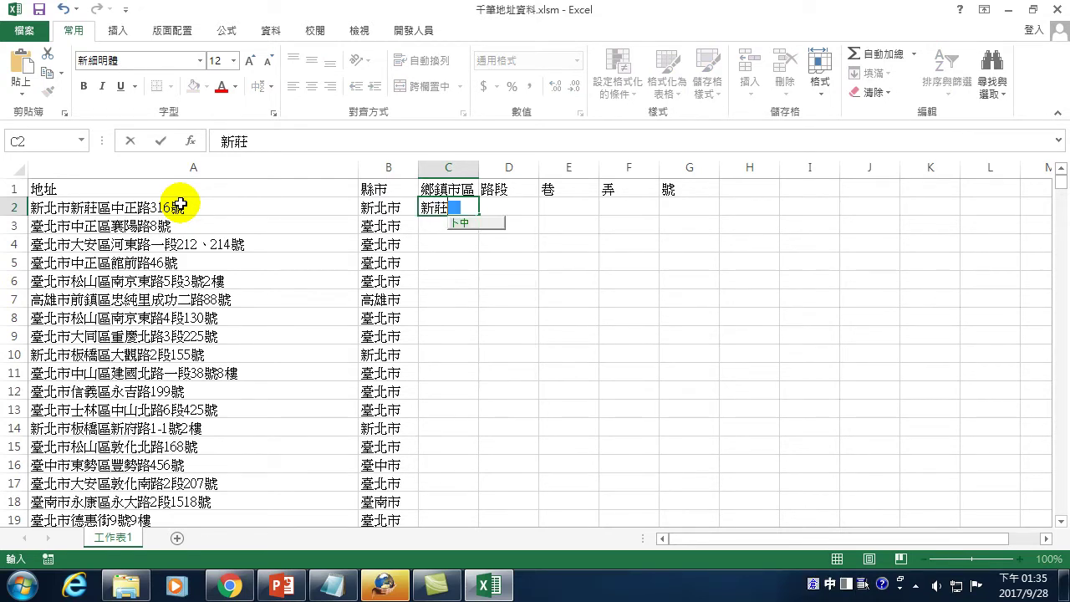
pyautogui.write('ylb')
pyautogui.press('space')
pyautogui.press('Escape')
pyautogui.press('BackSpace')
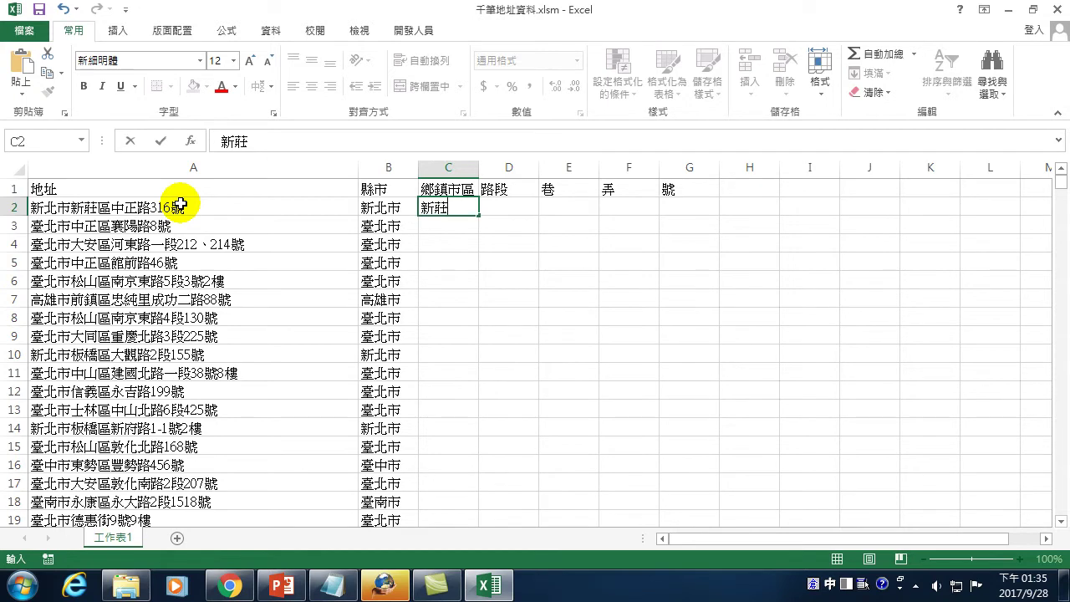
pyautogui.write('sr')
pyautogui.press('space')
pyautogui.press('Return')
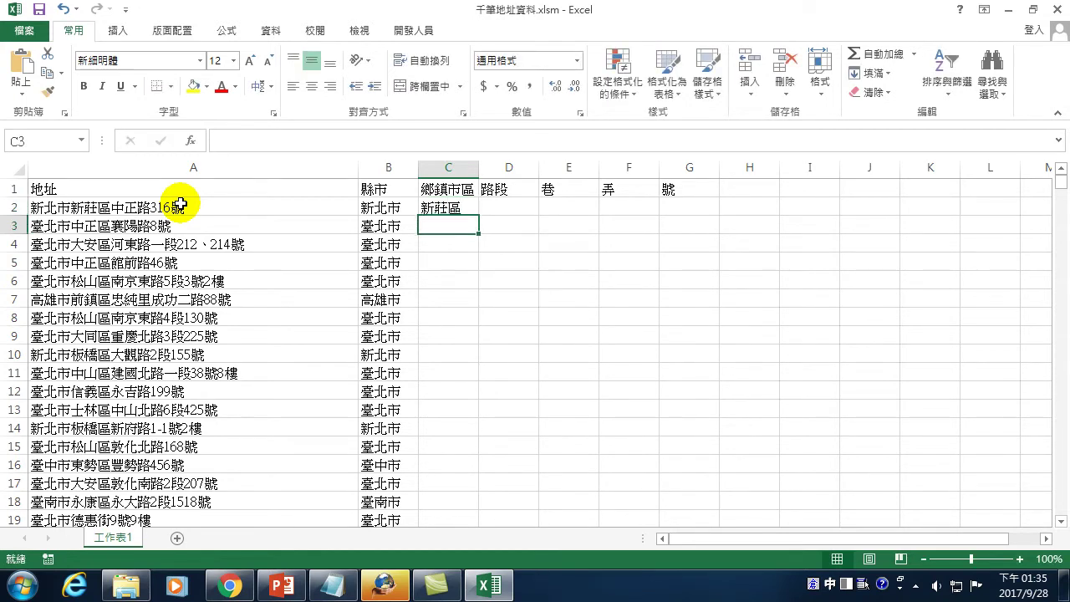
# - Enter the road 中正路 in cell D2, then reselect C2
pyautogui.press('Up')
pyautogui.press('Right')
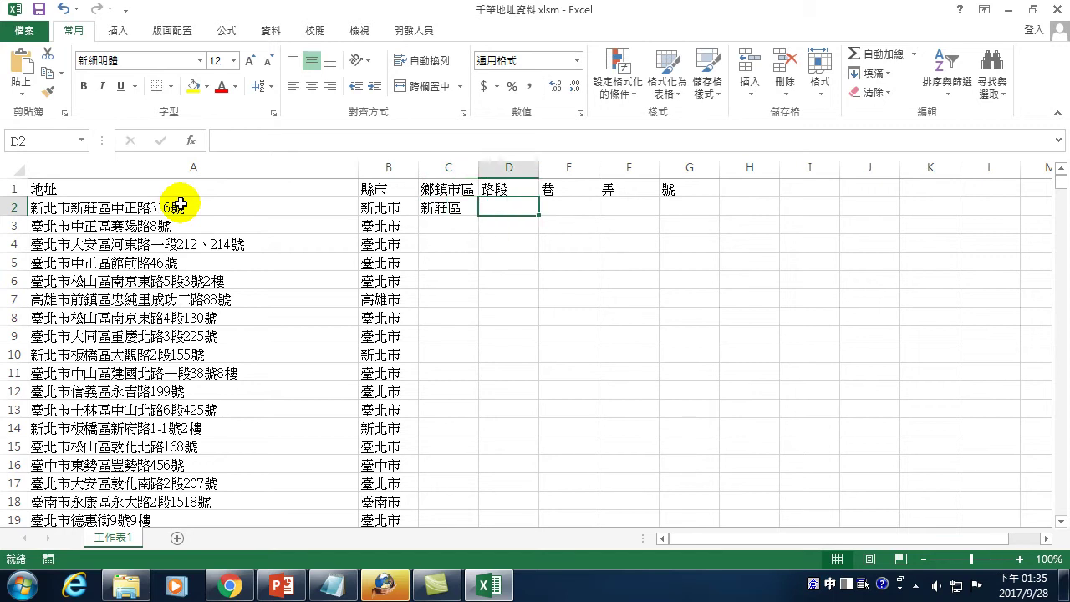
pyautogui.write('l')
pyautogui.press('space')
pyautogui.write('myl')
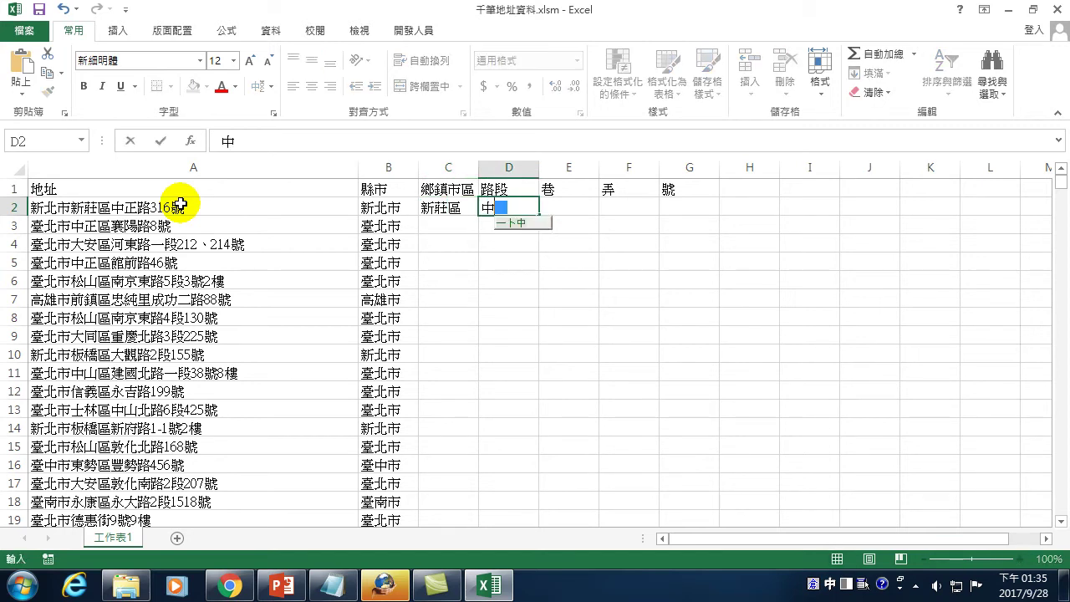
pyautogui.write('m')
pyautogui.press('space')
pyautogui.write('er')
pyautogui.press('space')
pyautogui.press('Escape')
pyautogui.hotkey('ctrl', 'Return')
pyautogui.press('Return')
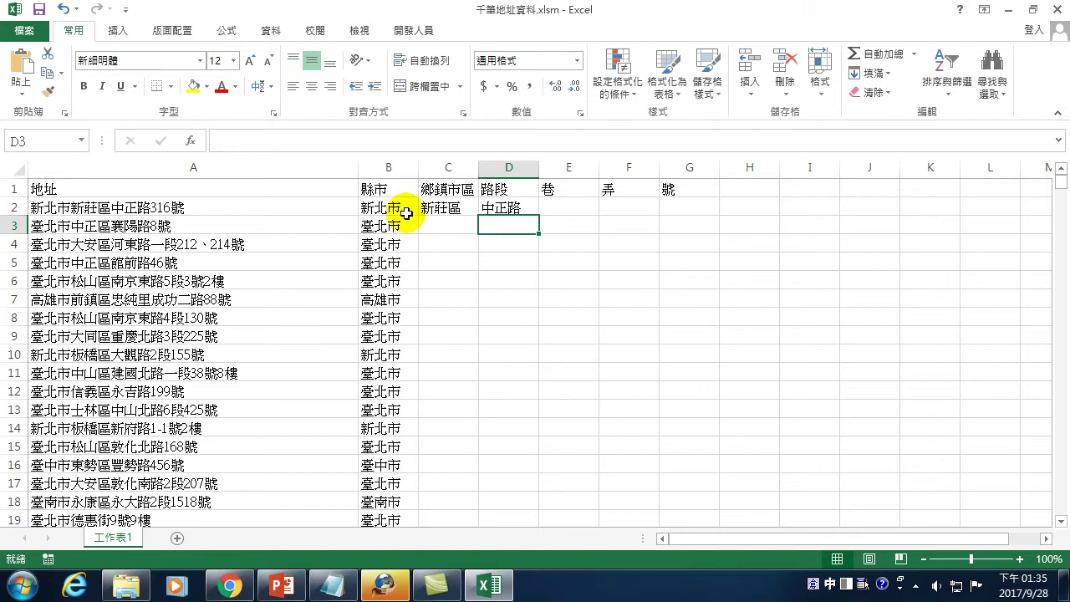
pyautogui.click(443, 207)
pyautogui.click(443, 207)
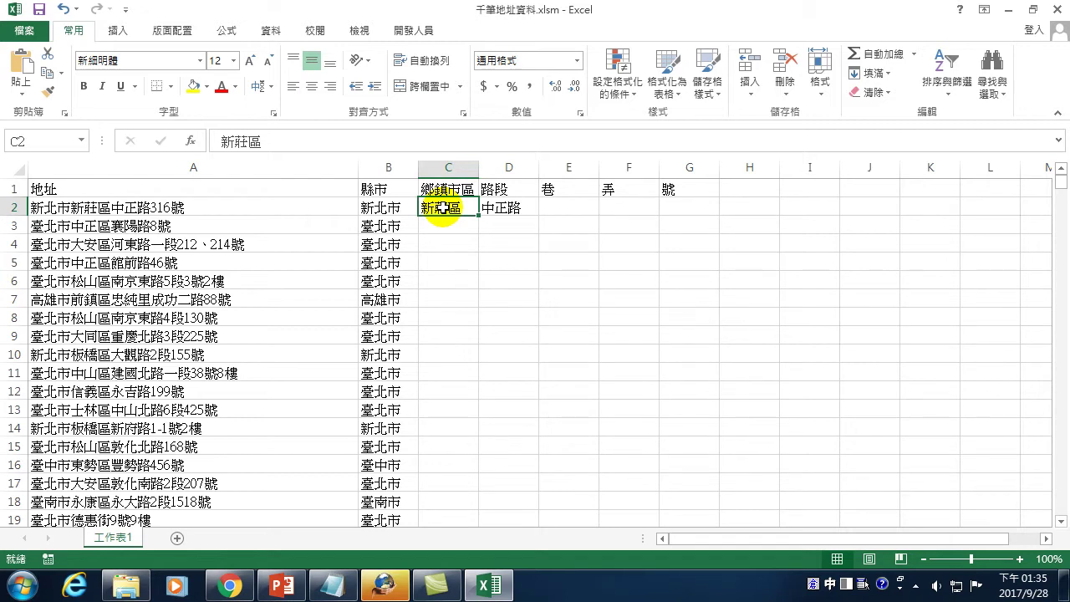
# - From Developer > Macros, open the 縣市拆分1 macro for editing
pyautogui.click(888, 74)
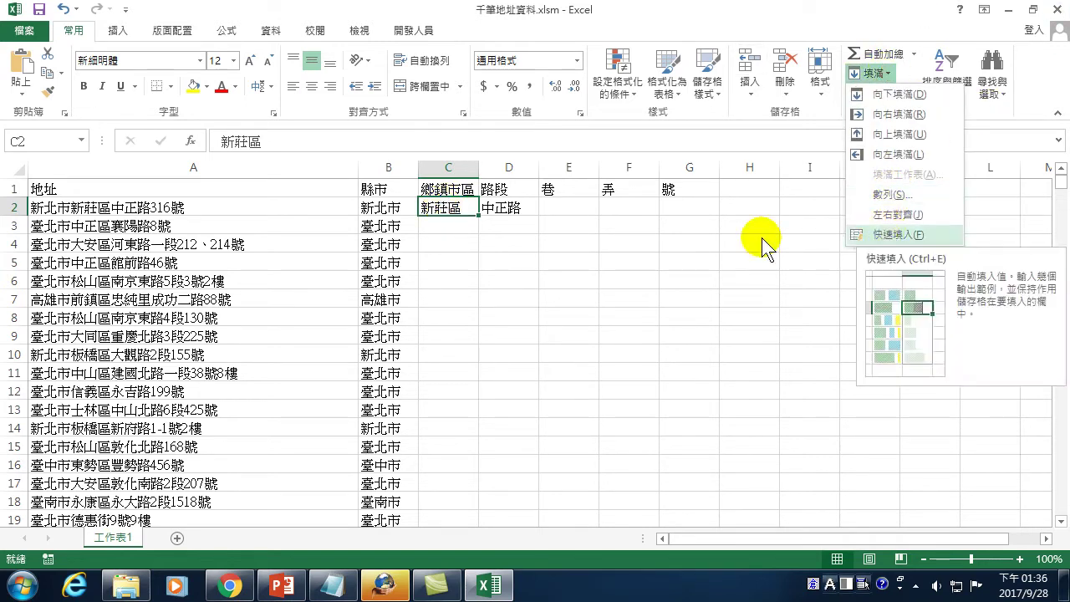
pyautogui.click(412, 249)
pyautogui.click(400, 29)
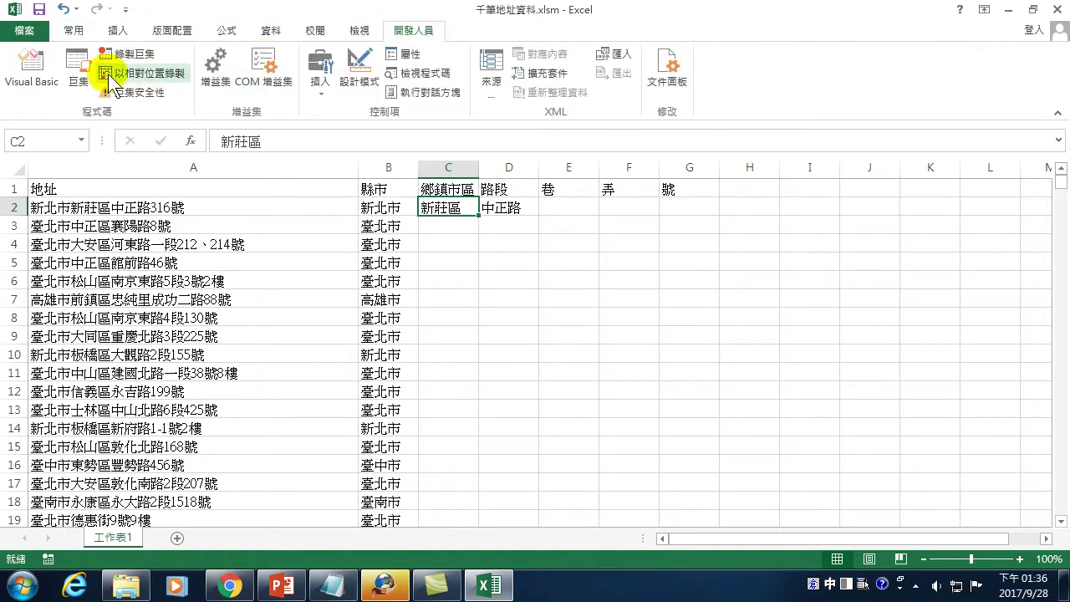
pyautogui.click(77, 65)
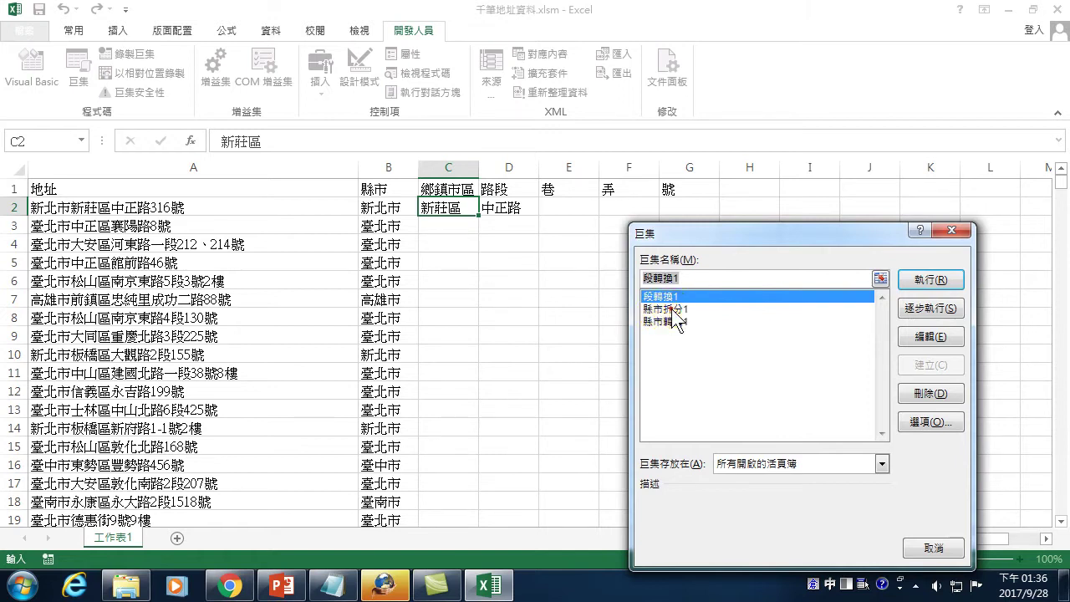
pyautogui.click(672, 309)
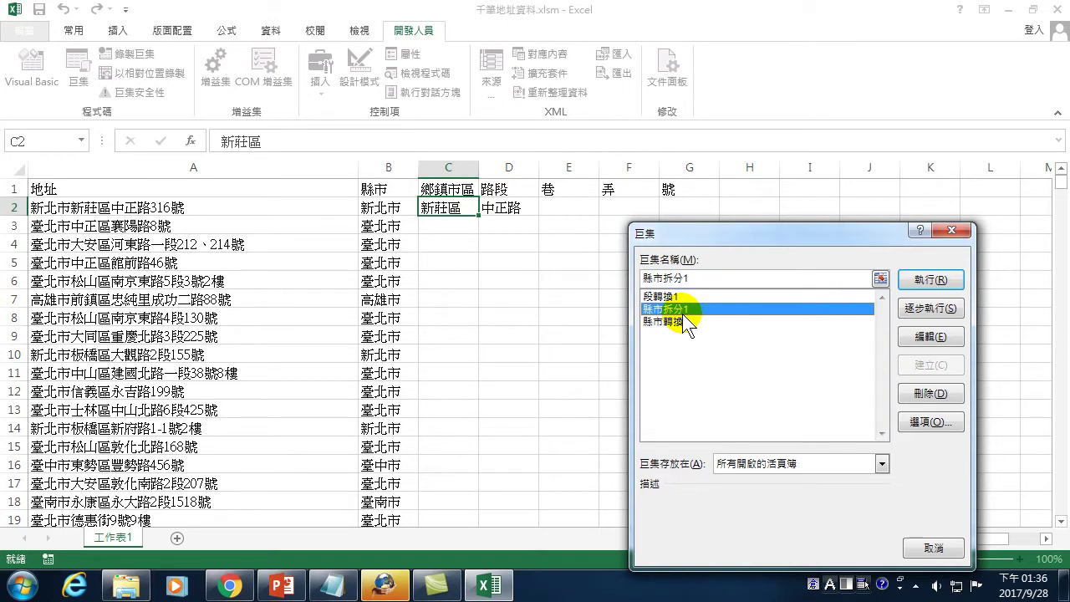
pyautogui.click(937, 342)
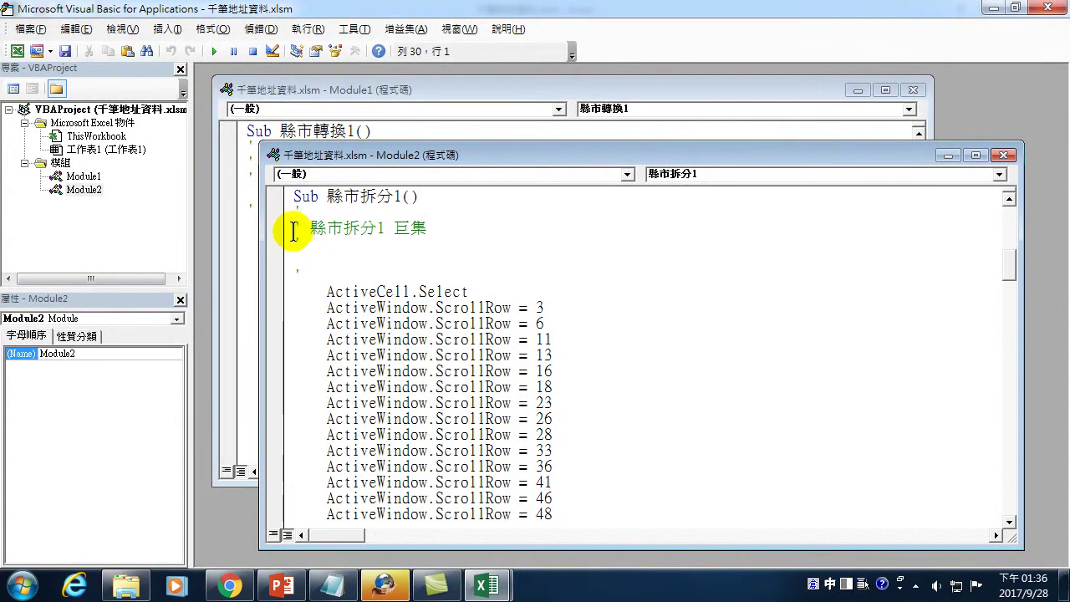
# - Delete the recorded ActiveWindow.ScrollRow and Select lines from the 縣市拆分1 macro
pyautogui.moveTo(293, 242)
pyautogui.mouseDown()
pyautogui.moveTo(407, 498)
pyautogui.moveTo(477, 483)
pyautogui.moveTo(511, 435)
pyautogui.mouseUp()
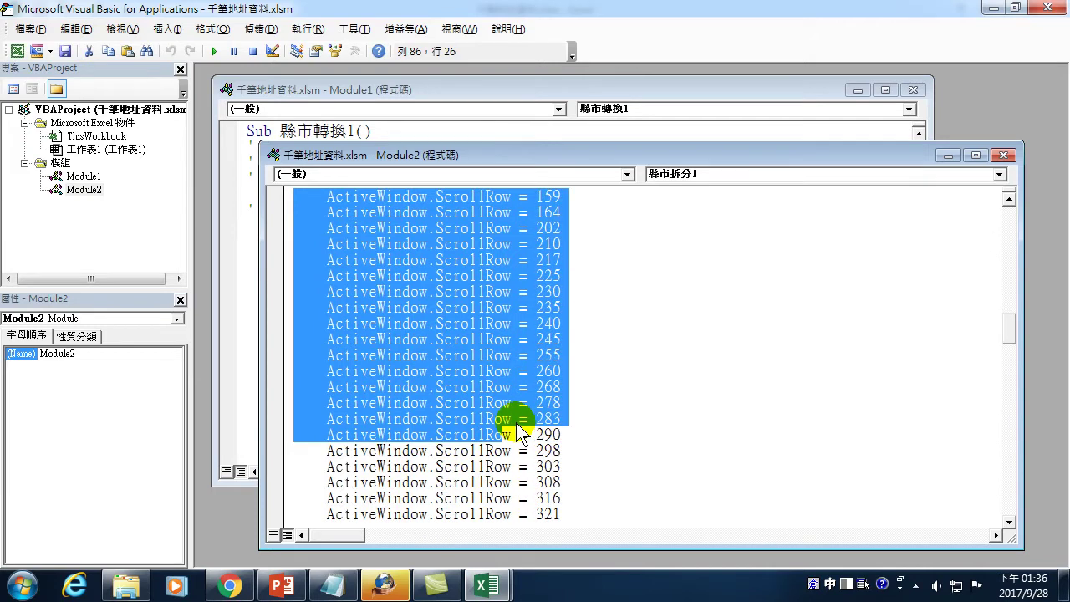
pyautogui.scroll(-5, 516, 422)
pyautogui.scroll(-6, 515, 426)
pyautogui.scroll(-9, 515, 435)
pyautogui.scroll(-5, 516, 441)
pyautogui.scroll(-10, 510, 447)
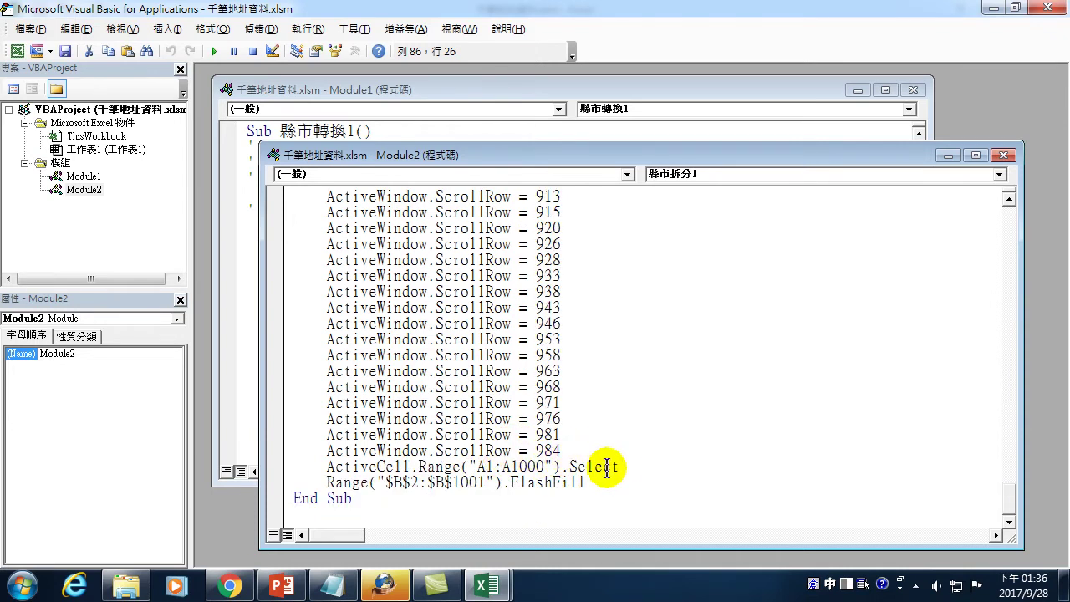
pyautogui.keyDown('shift'); pyautogui.click(623, 466); pyautogui.keyUp('shift')
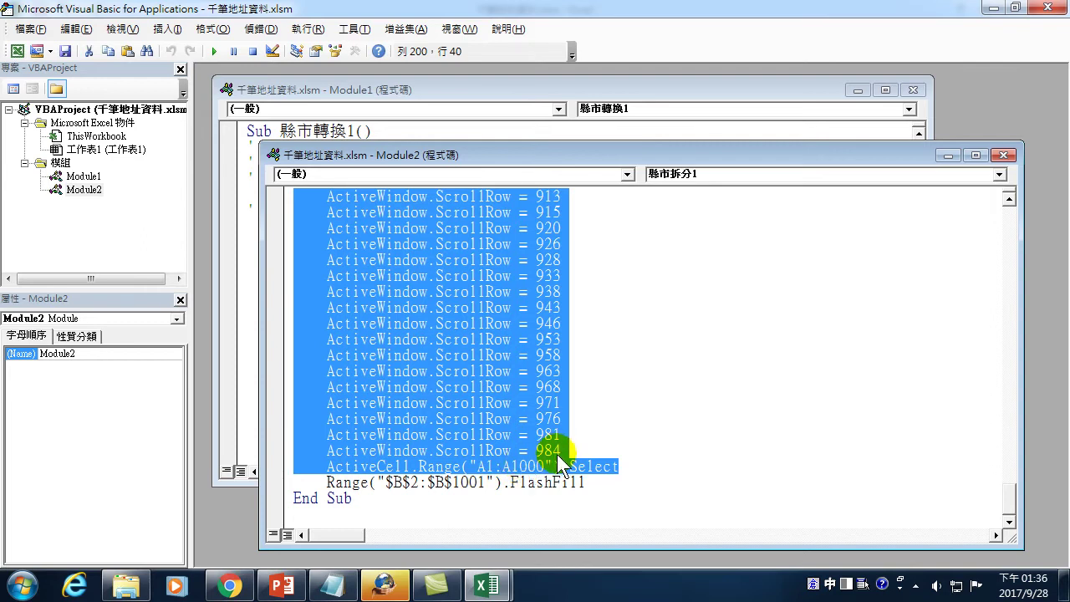
pyautogui.press('Delete')
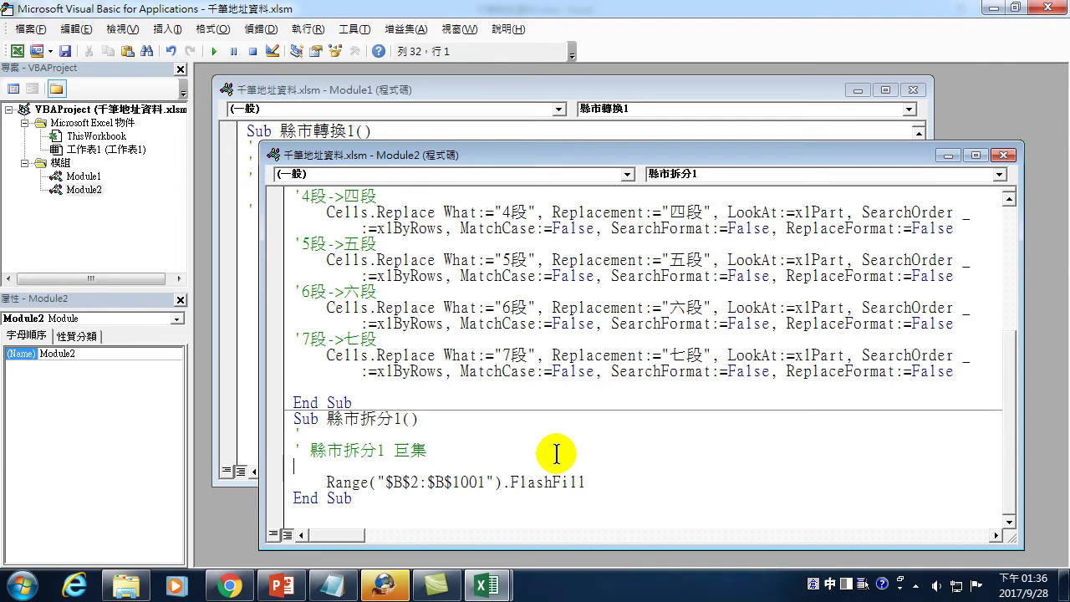
# - Add the comment '向下填滿 above the Range FlashFill line
pyautogui.click(595, 483)
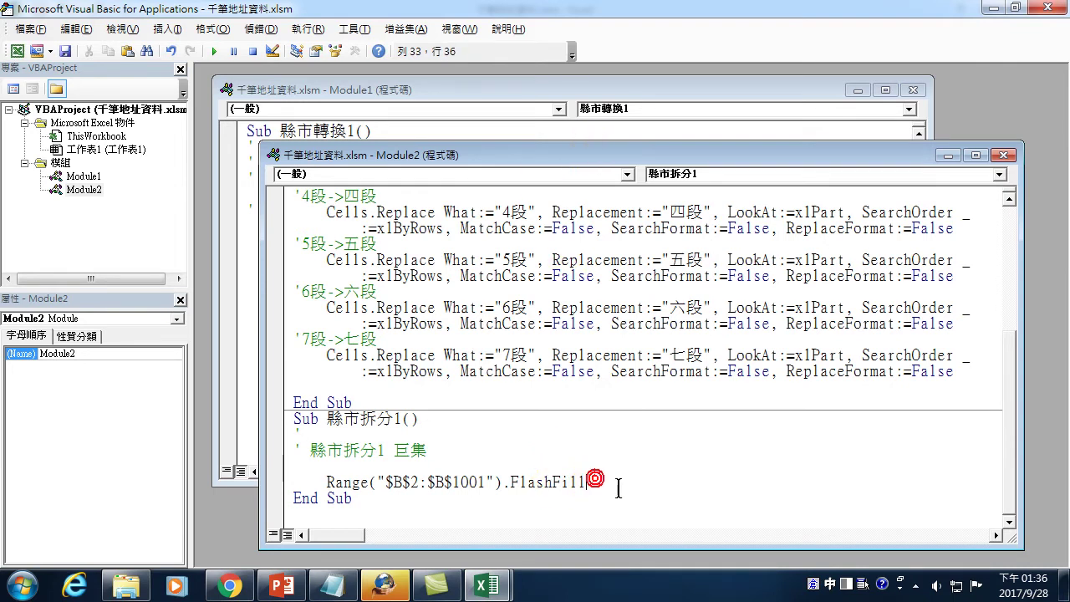
pyautogui.press('Return')
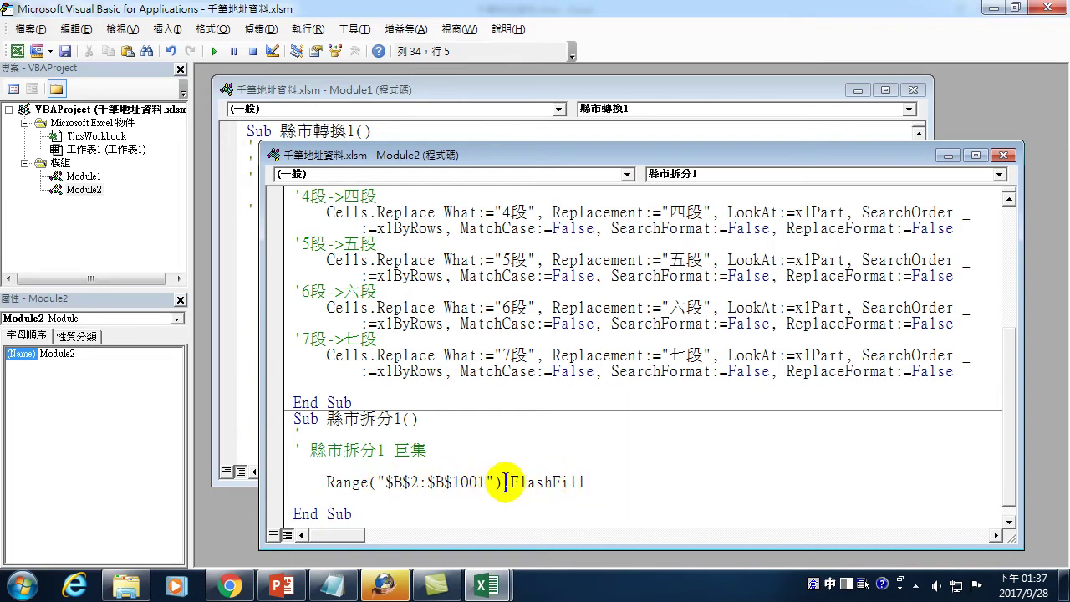
pyautogui.click(429, 451)
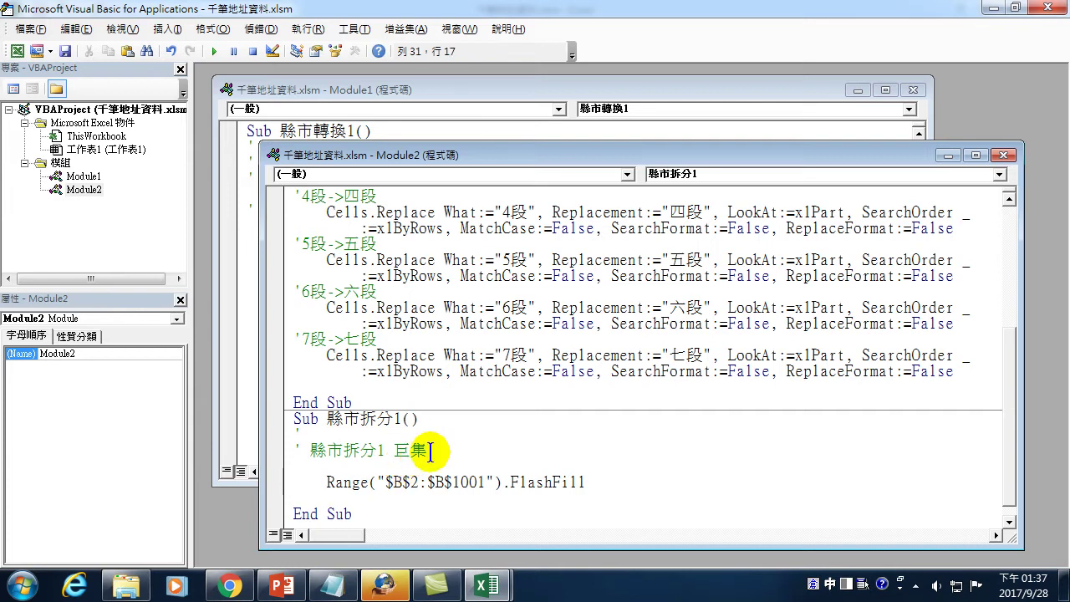
pyautogui.press('Return')
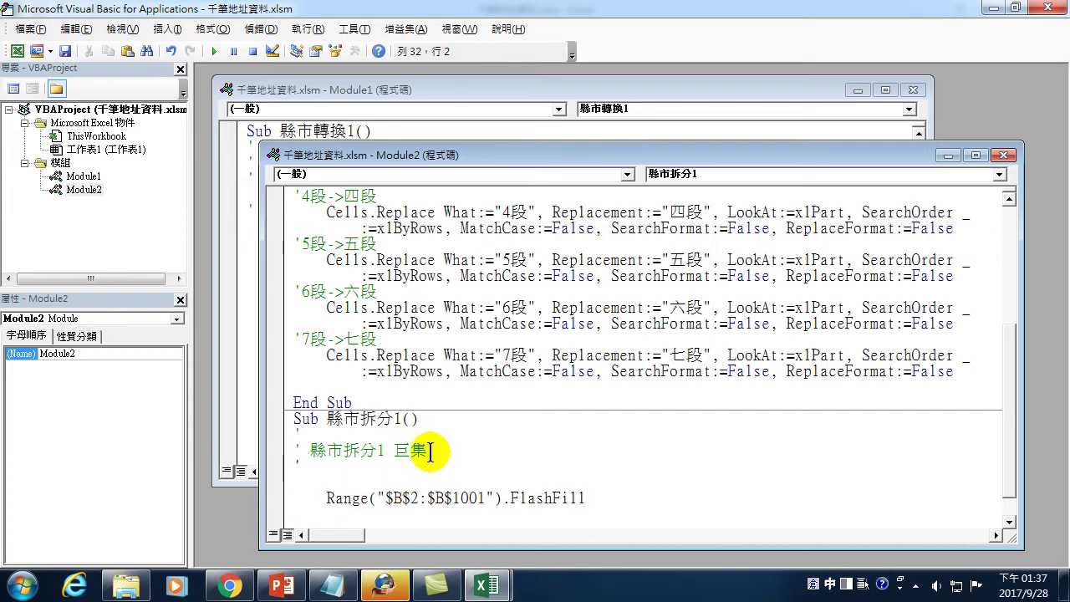
pyautogui.write('向下')
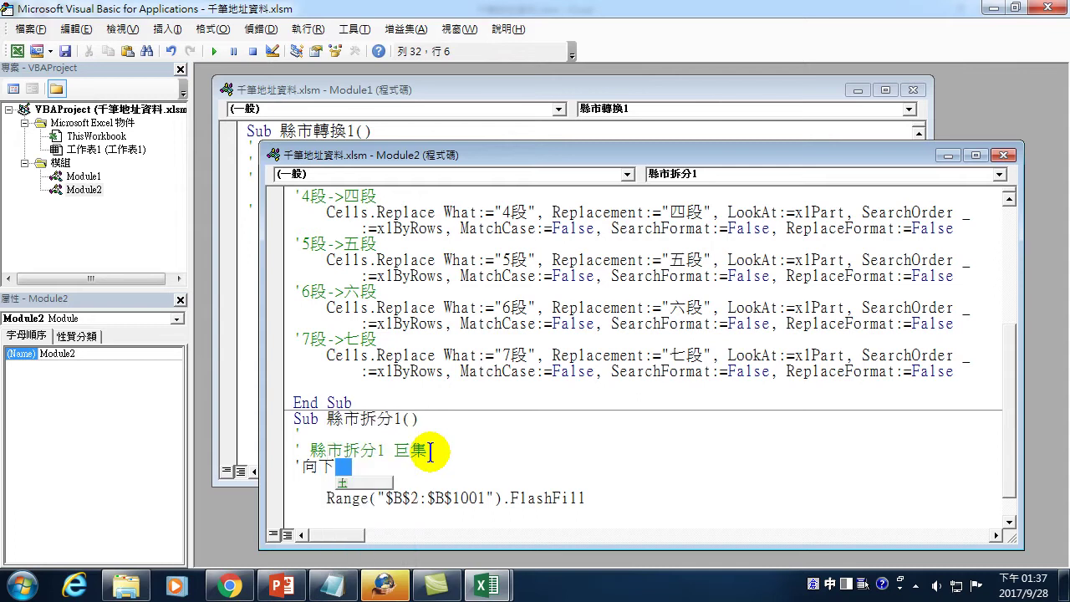
pyautogui.write('填滿')
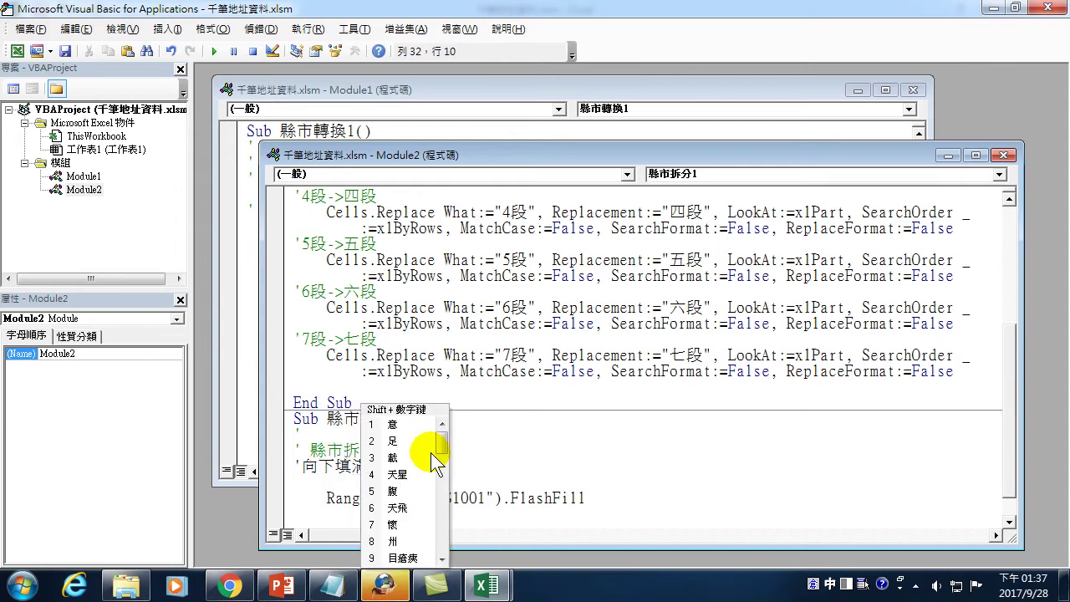
pyautogui.press('Escape')
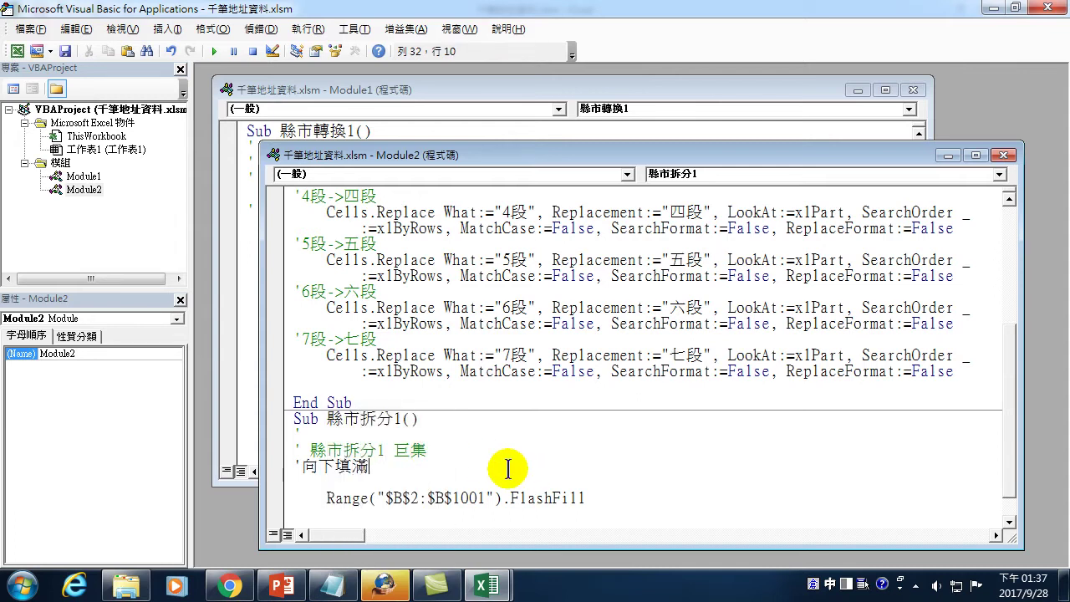
# - Duplicate the FlashFill line and change its range to $c$2:$c$1001
pyautogui.moveTo(325, 483); pyautogui.dragTo(586, 478)
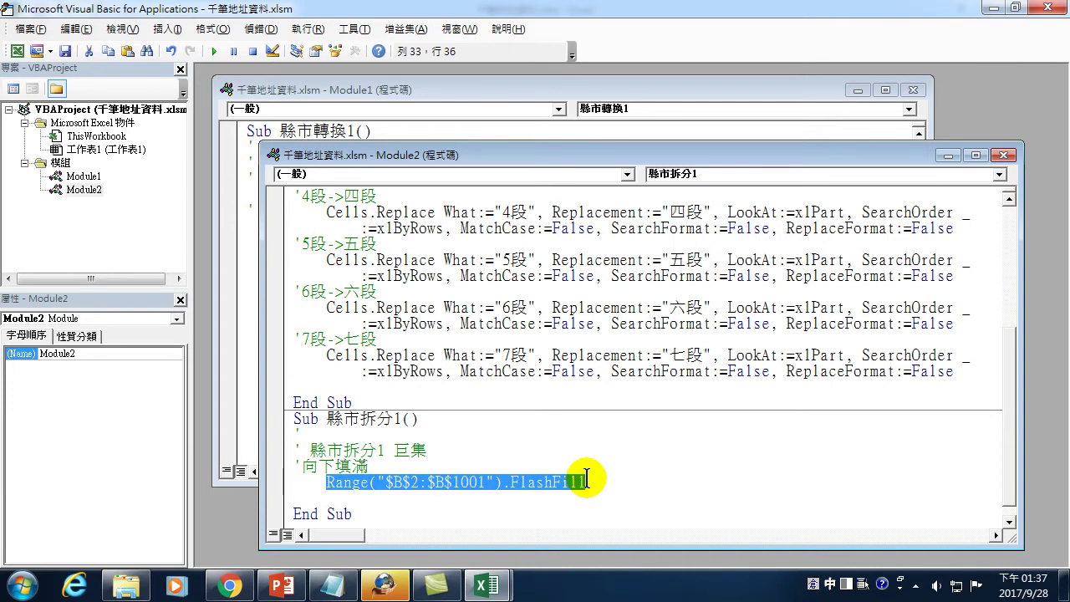
pyautogui.click(586, 479)
pyautogui.press('Return')
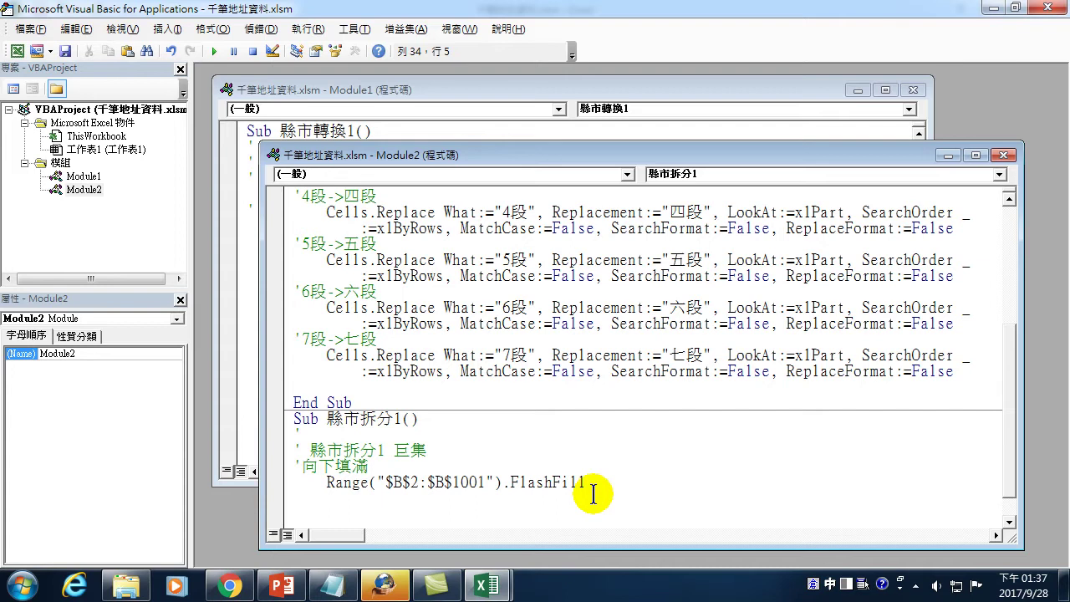
pyautogui.write('Range("$B$2:$B$1001").FlashFill')
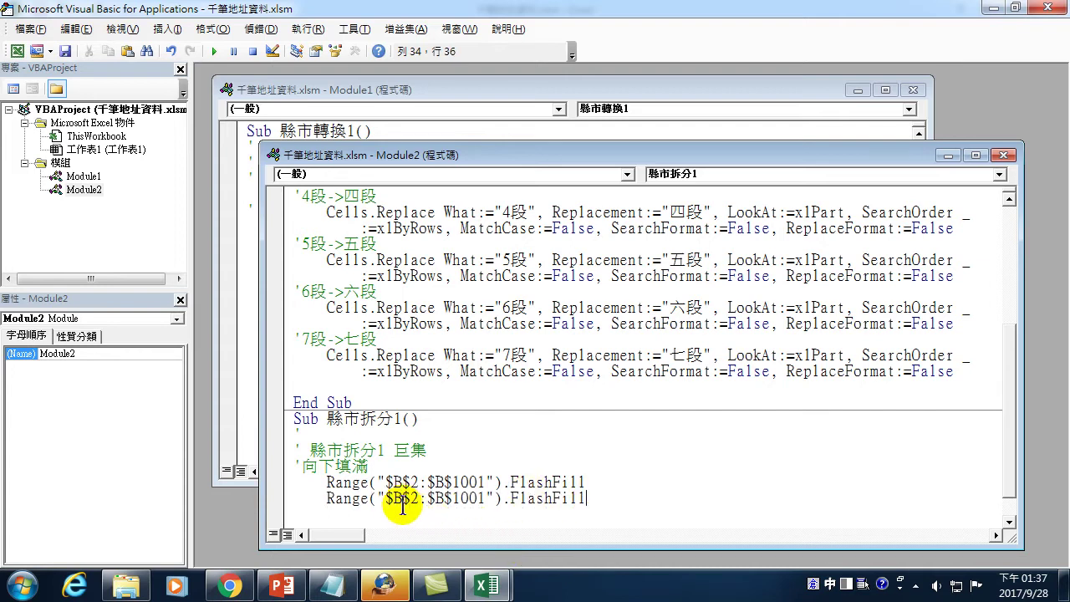
pyautogui.moveTo(393, 499); pyautogui.dragTo(410, 499)
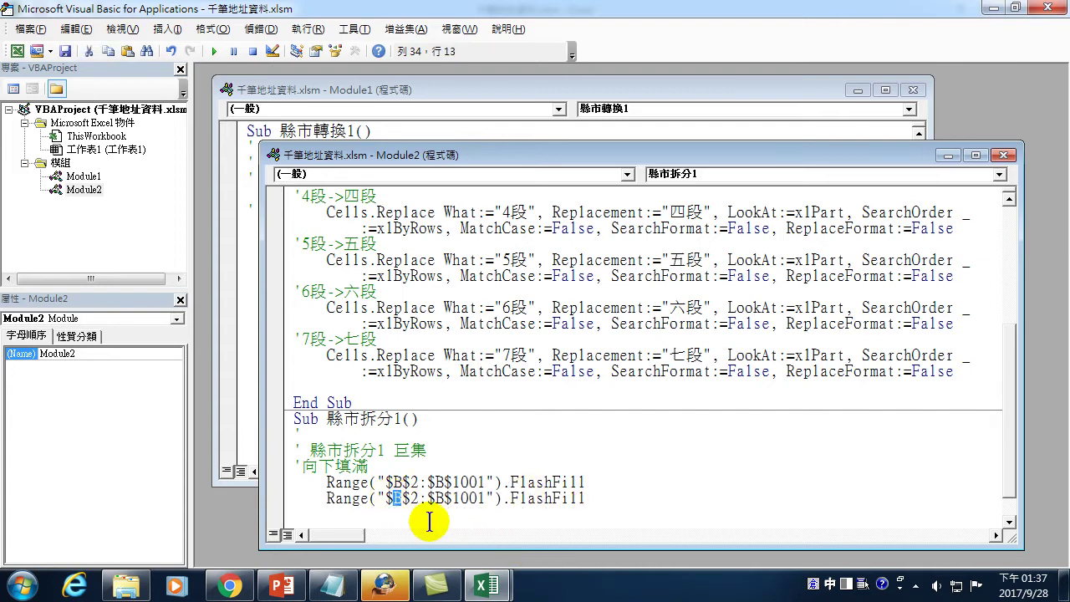
pyautogui.press('Escape')
pyautogui.hotkey('ctrl', 'space')
pyautogui.write('c')
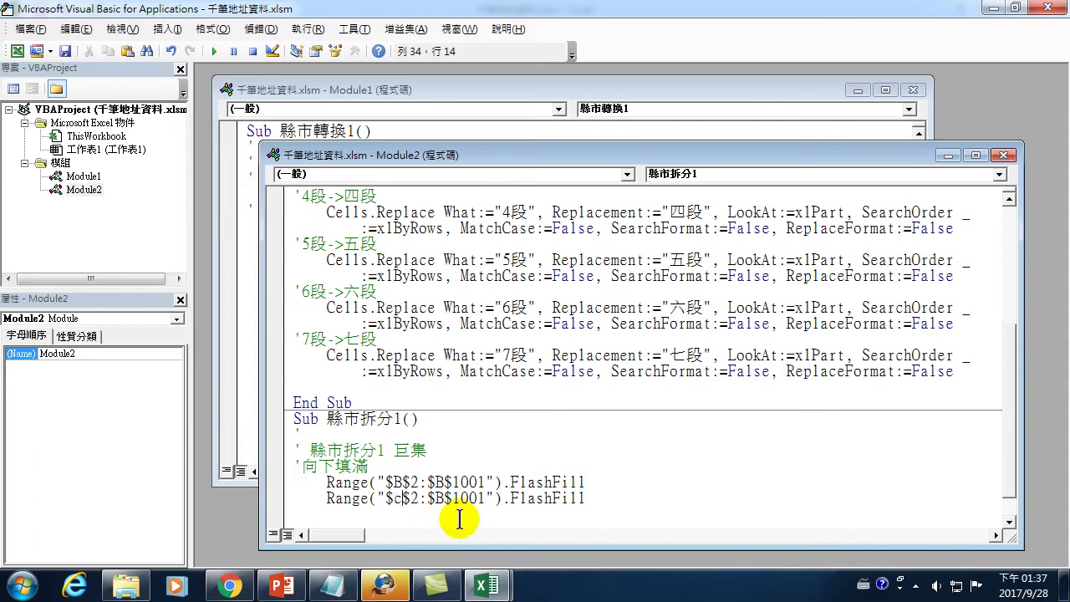
pyautogui.moveTo(432, 499); pyautogui.dragTo(444, 499)
pyautogui.write('c')
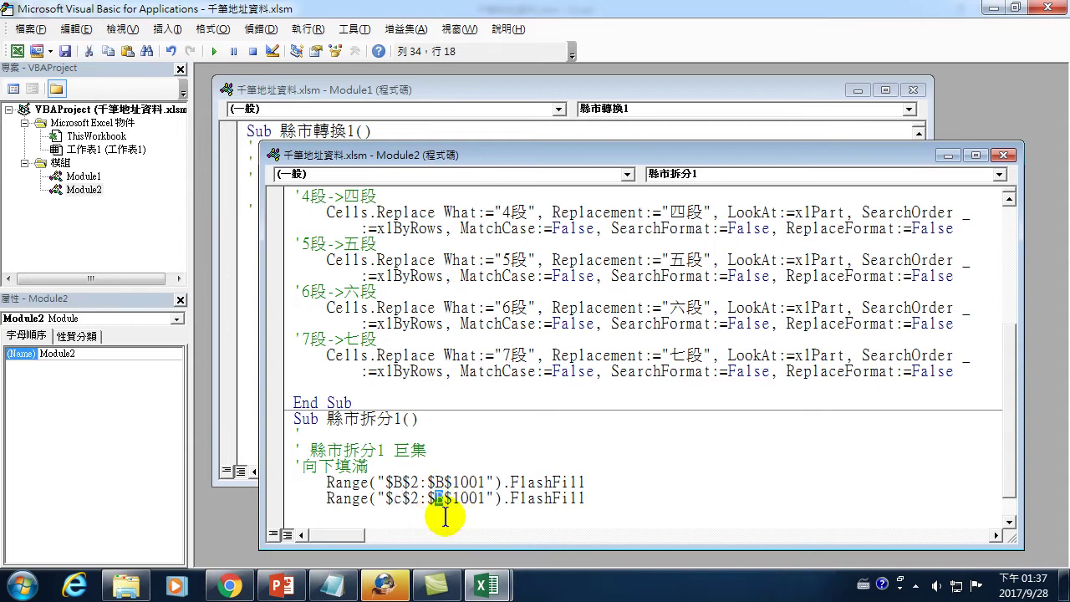
pyautogui.click(598, 499)
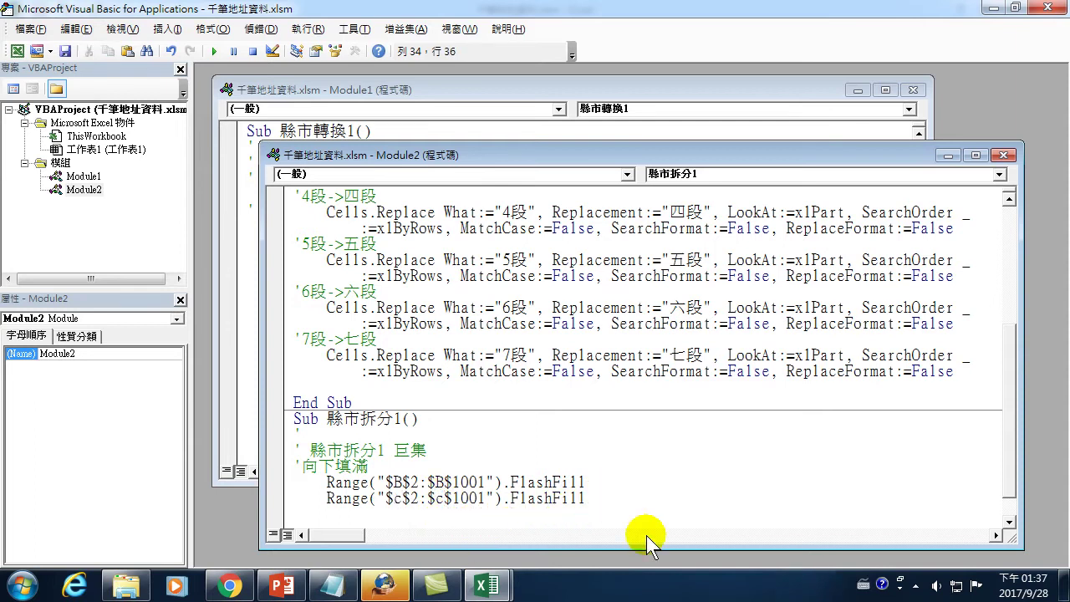
# - Add another FlashFill line for $d$2:$d$1001 and return to Excel
pyautogui.press('Return')
pyautogui.write('Range("$B$2:$B$1001").FlashFill')
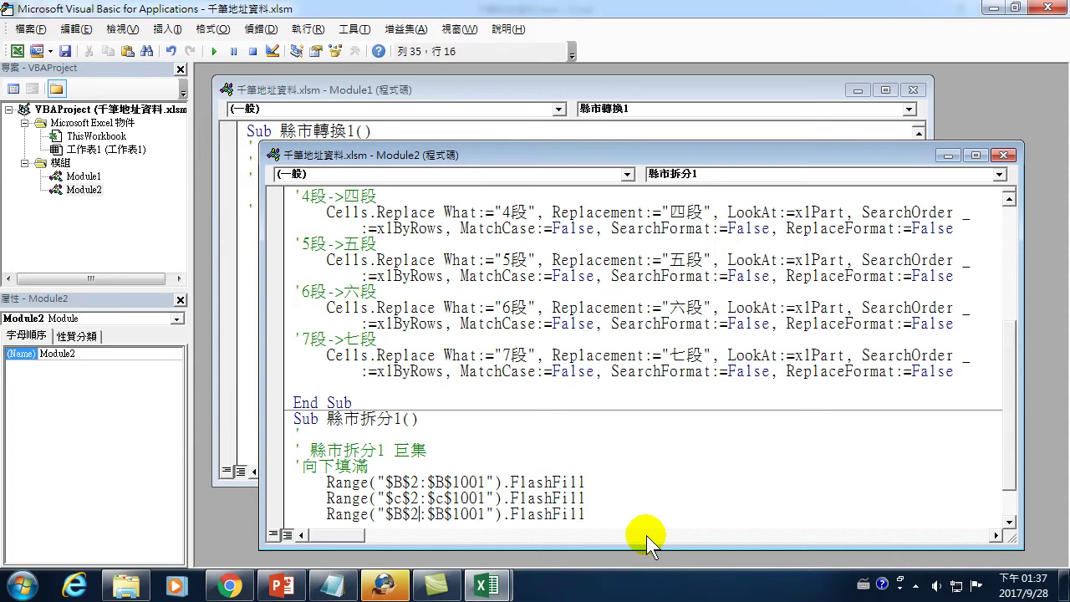
pyautogui.hotkey('shift', 'Right')
pyautogui.write('d')
pyautogui.press('Right')
pyautogui.hotkey('shift', 'Right')
pyautogui.write('d')
pyautogui.click(562, 482)
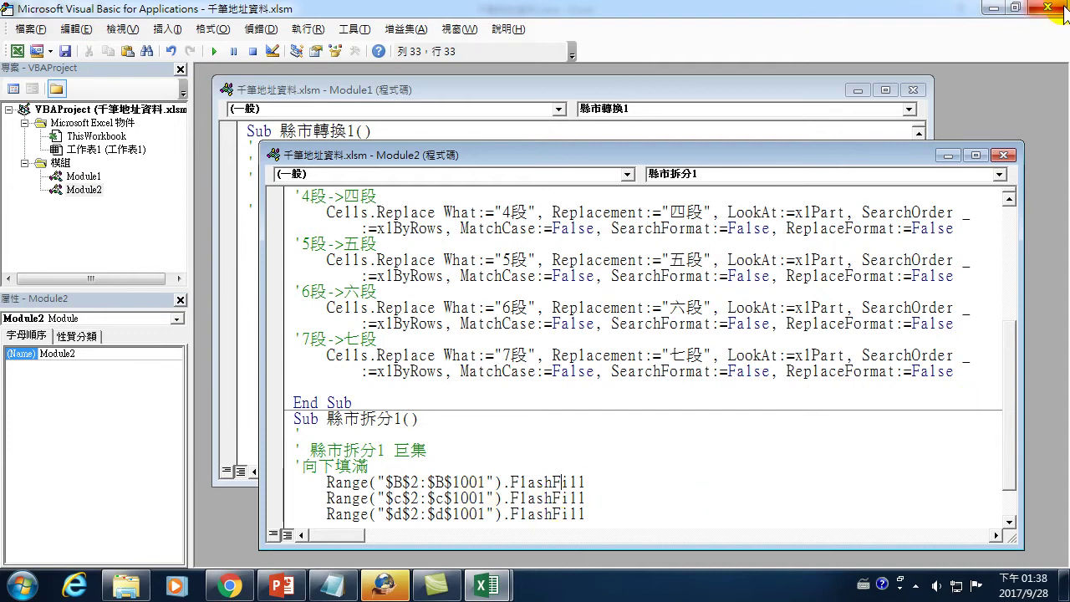
pyautogui.click(1037, 6)
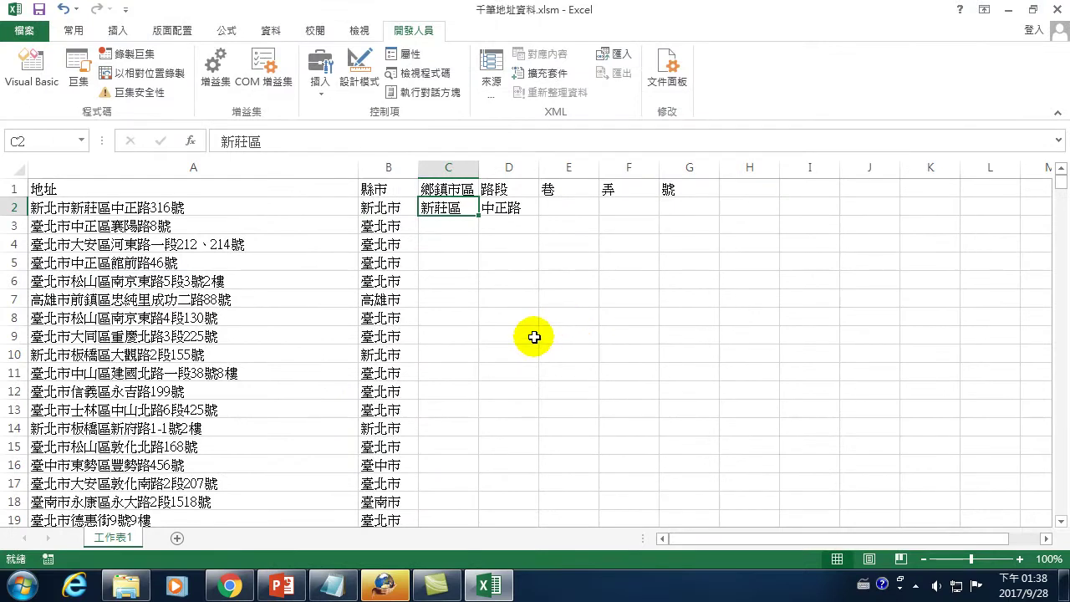
# - Clear the county values in column B below row 2
pyautogui.click(194, 264)
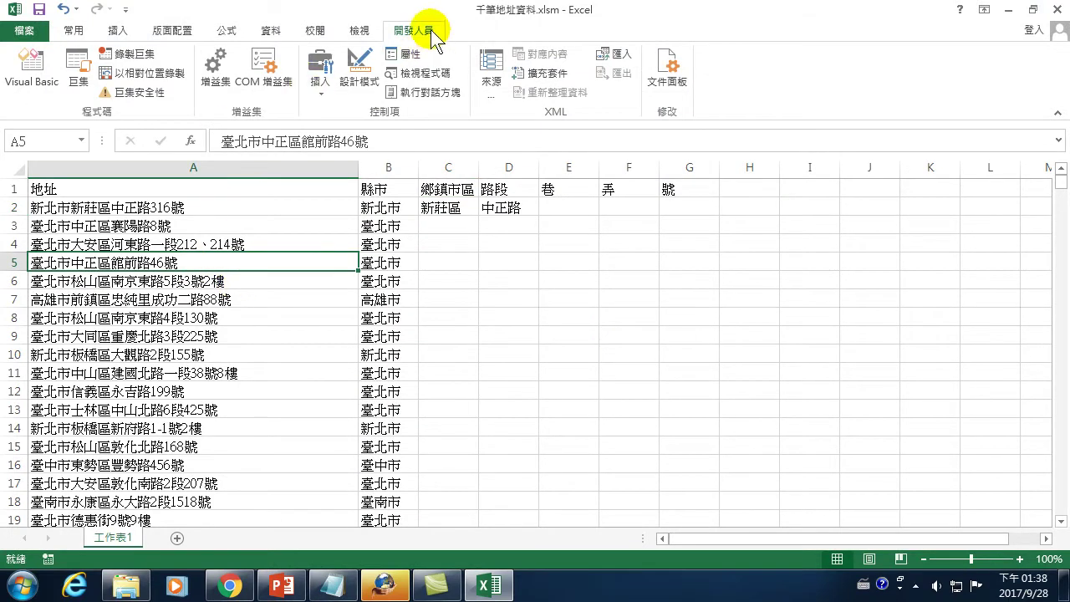
pyautogui.moveTo(388, 225); pyautogui.dragTo(417, 592)
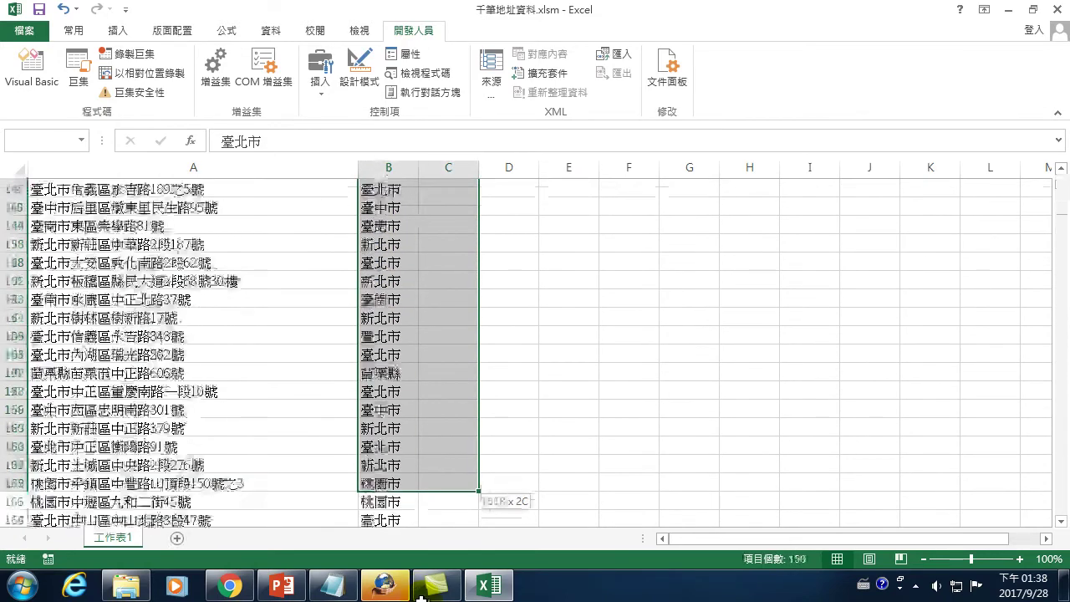
pyautogui.moveTo(416, 596); pyautogui.dragTo(416, 595)
pyautogui.hotkey('ctrl', 'z')
pyautogui.moveTo(434, 585)
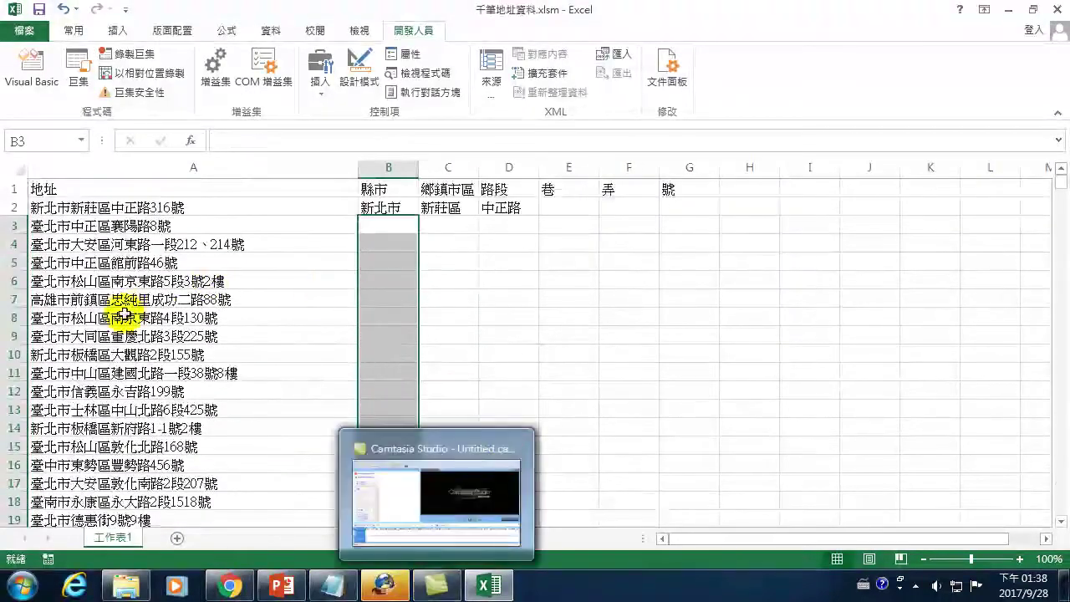
pyautogui.click(123, 316)
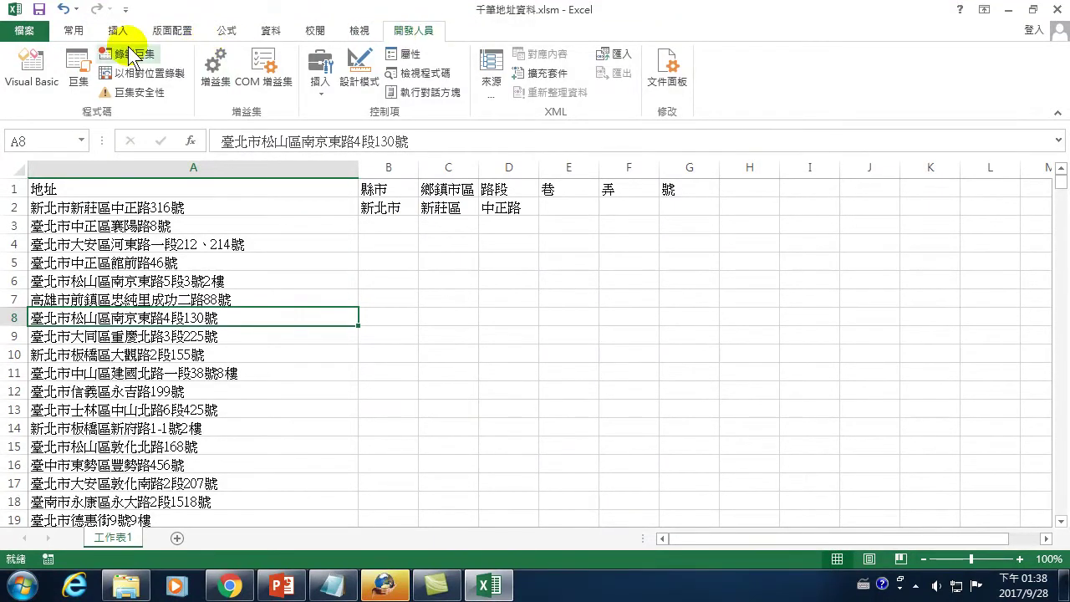
# - Run the 縣市拆分1 macro to fill columns B, C and D
pyautogui.click(78, 67)
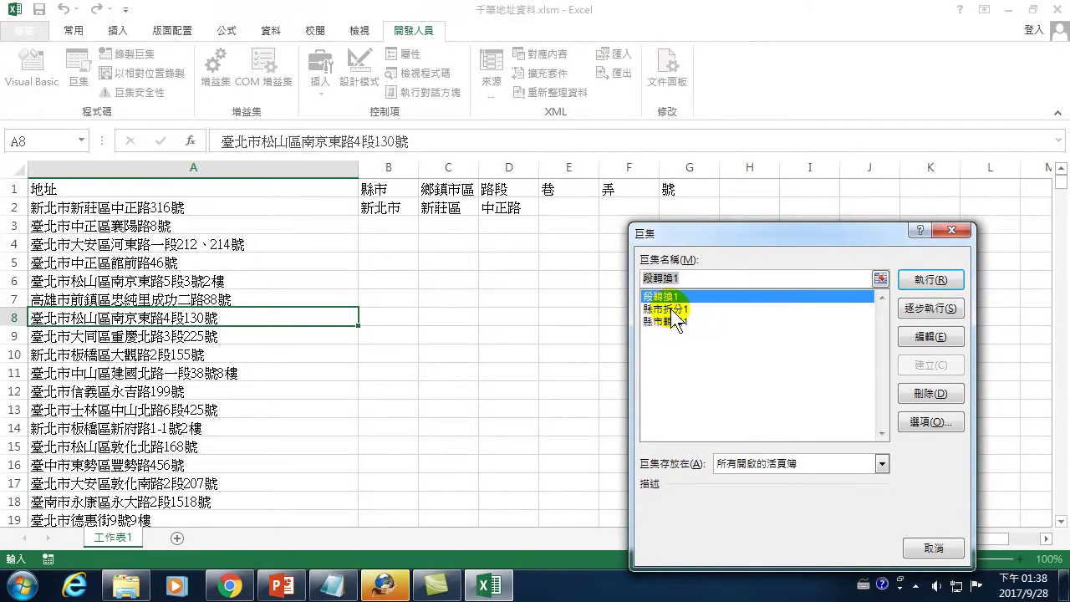
pyautogui.press('Escape')
pyautogui.click(77, 60)
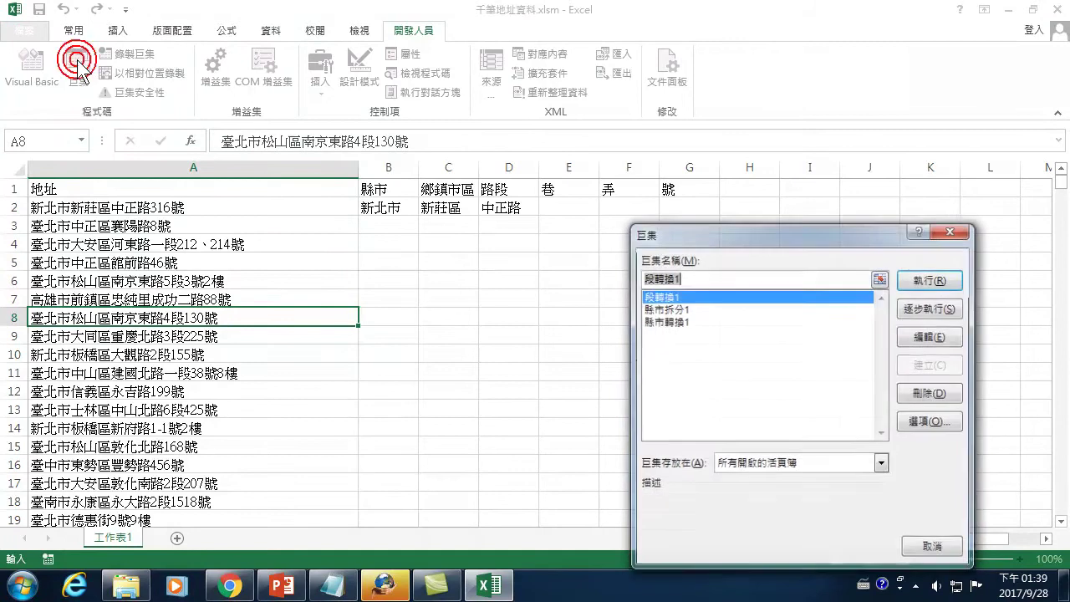
pyautogui.click(661, 308)
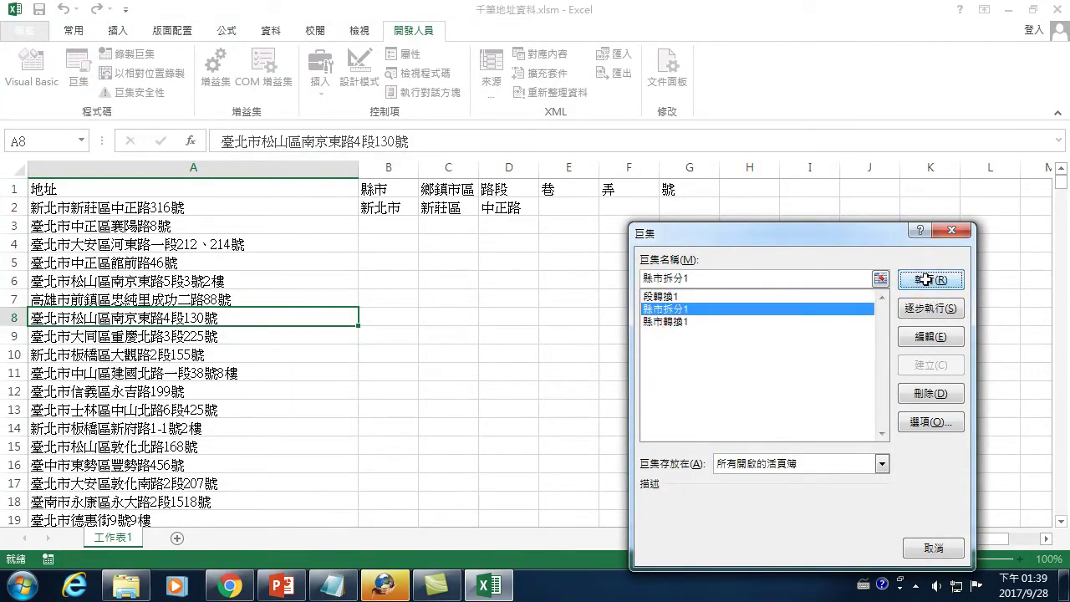
pyautogui.click(930, 280)
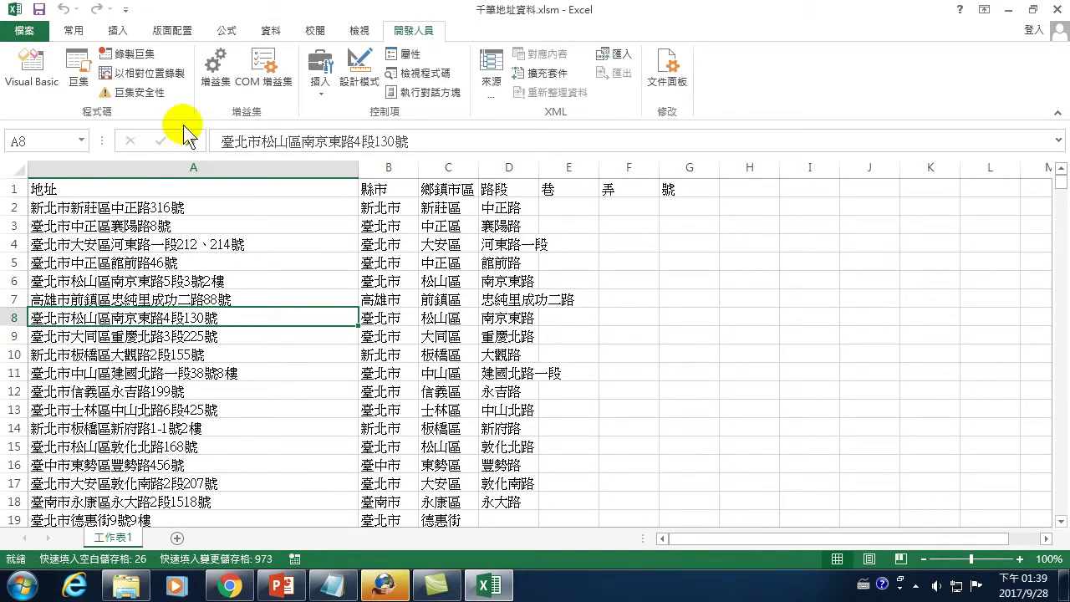
# - Look at Home's Fill options, then bring up the Macro dialog again
pyautogui.click(67, 31)
pyautogui.click(868, 73)
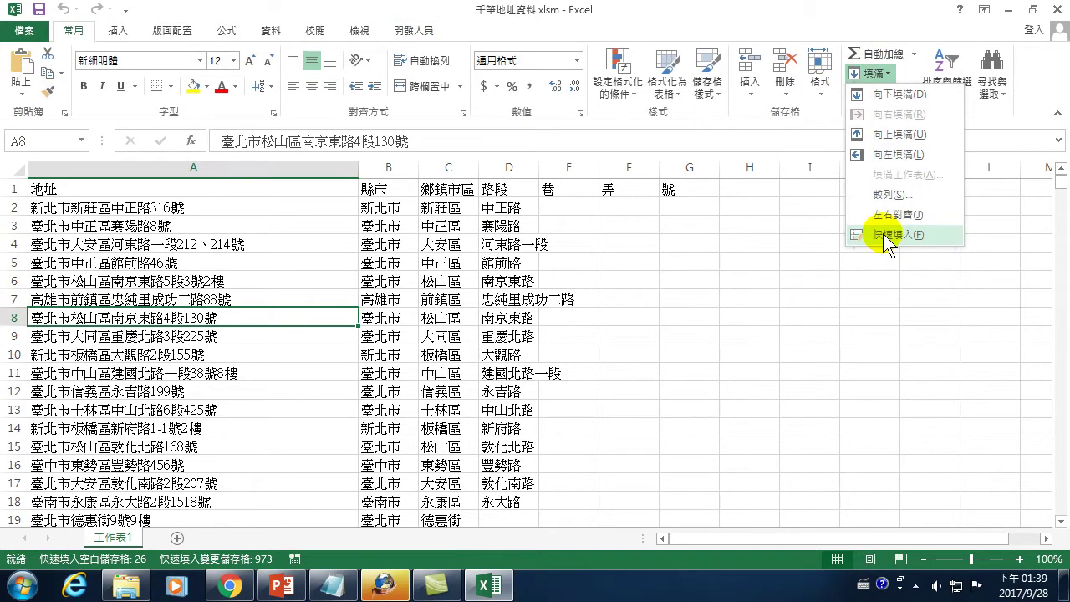
pyautogui.click(523, 261)
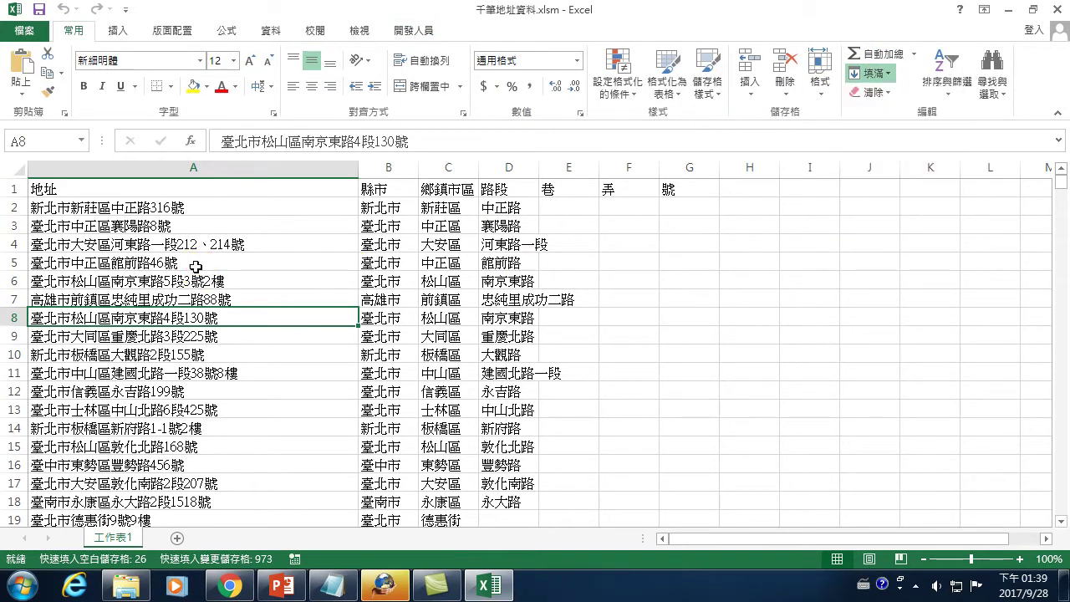
pyautogui.click(418, 28)
pyautogui.click(76, 59)
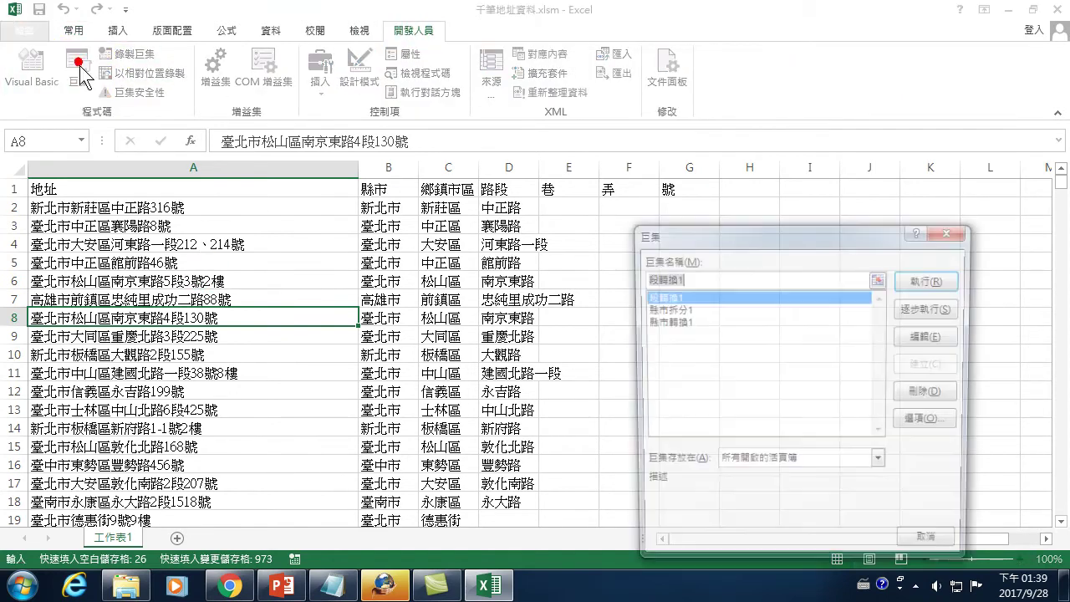
# - In the 縣市拆分1 code, rewrite the comment '向下填滿 as '快速填入 and close the editor
pyautogui.click(676, 309)
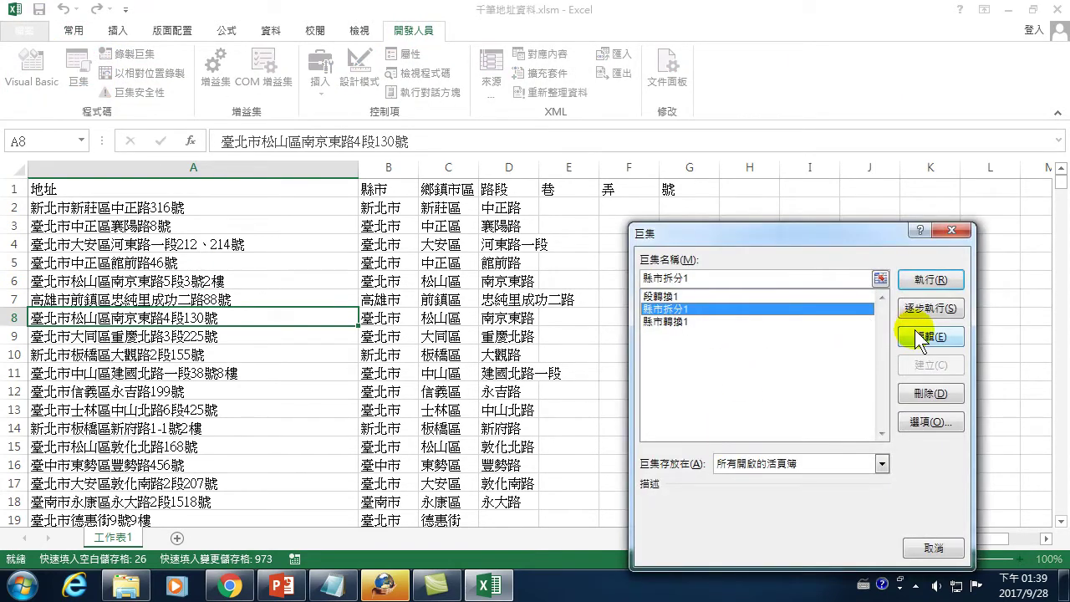
pyautogui.click(929, 336)
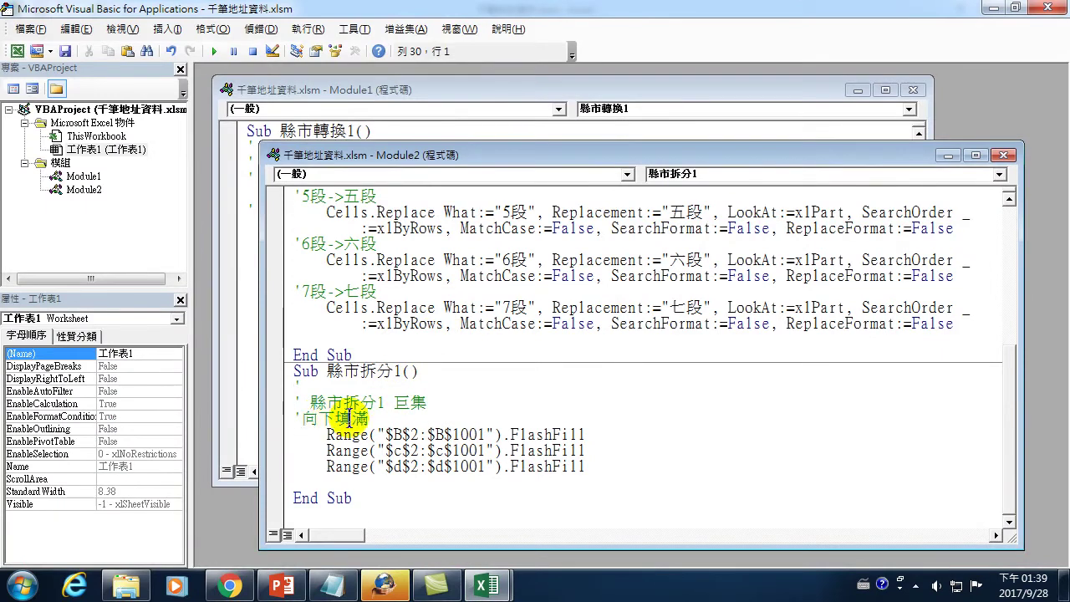
pyautogui.moveTo(335, 418); pyautogui.dragTo(302, 418)
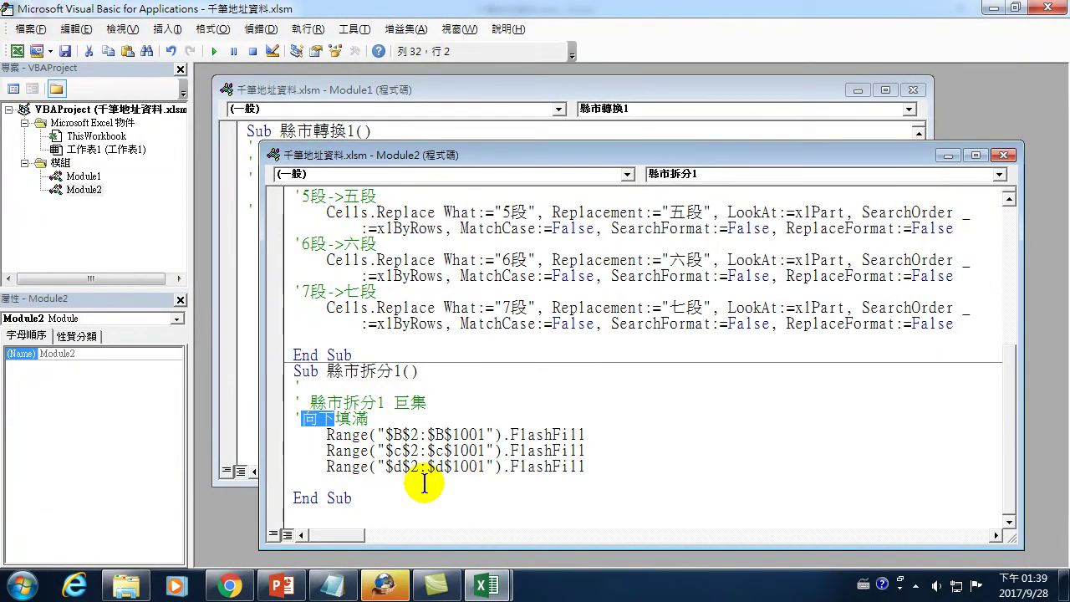
pyautogui.press('Delete')
pyautogui.press('Delete')
pyautogui.press('Delete')
pyautogui.write('pdk')
pyautogui.press('BackSpace')
pyautogui.press('BackSpace')
pyautogui.press('BackSpace')
pyautogui.hotkey('ctrl', 'space')
pyautogui.write('快速填入')
pyautogui.click(414, 402)
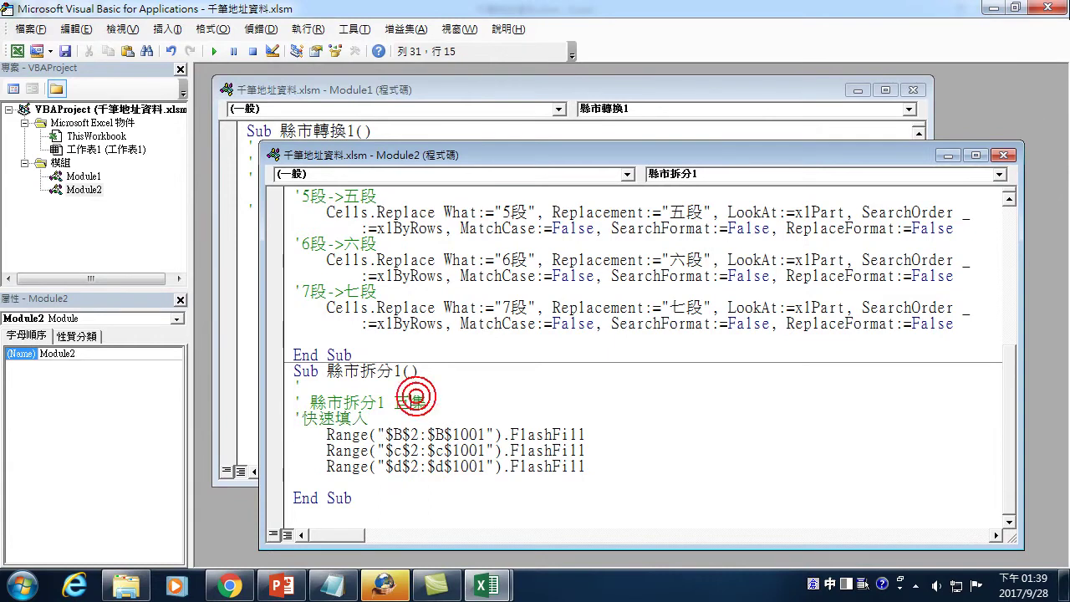
pyautogui.click(1060, 9)
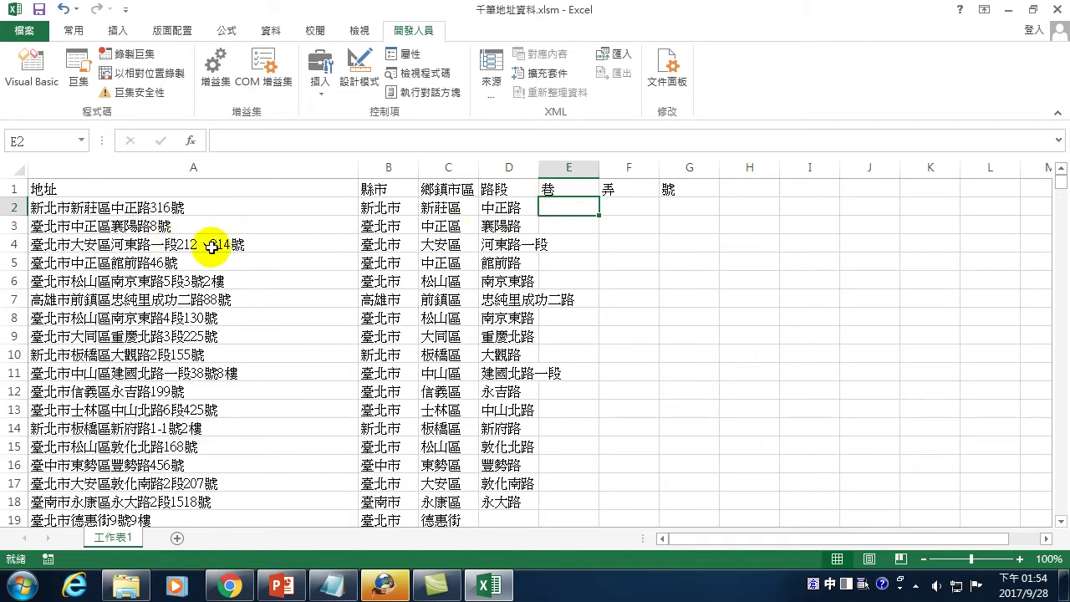
pyautogui.click(623, 209)
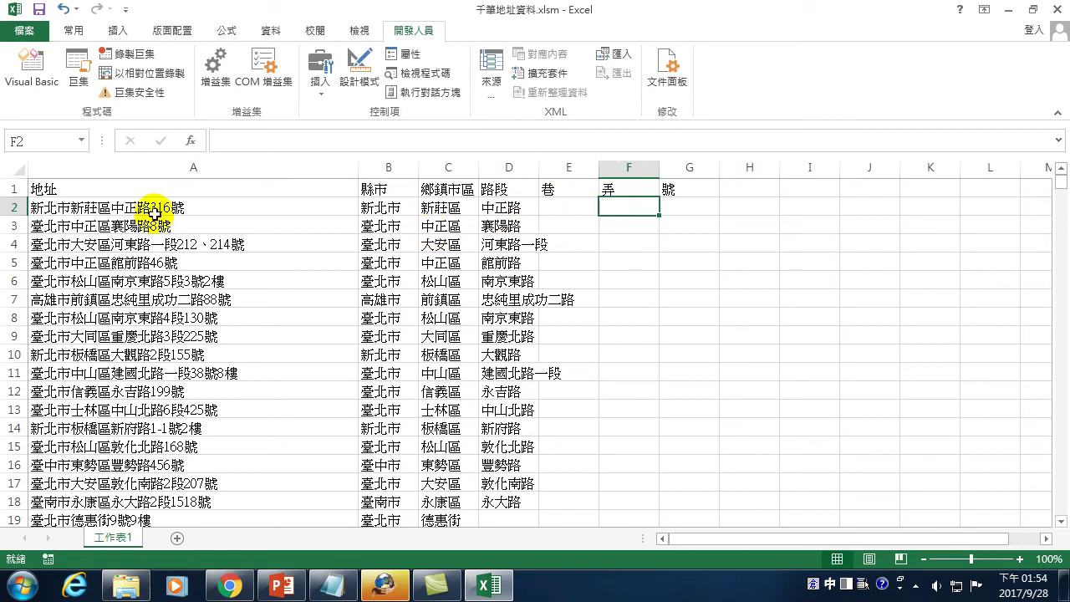
pyautogui.click(687, 209)
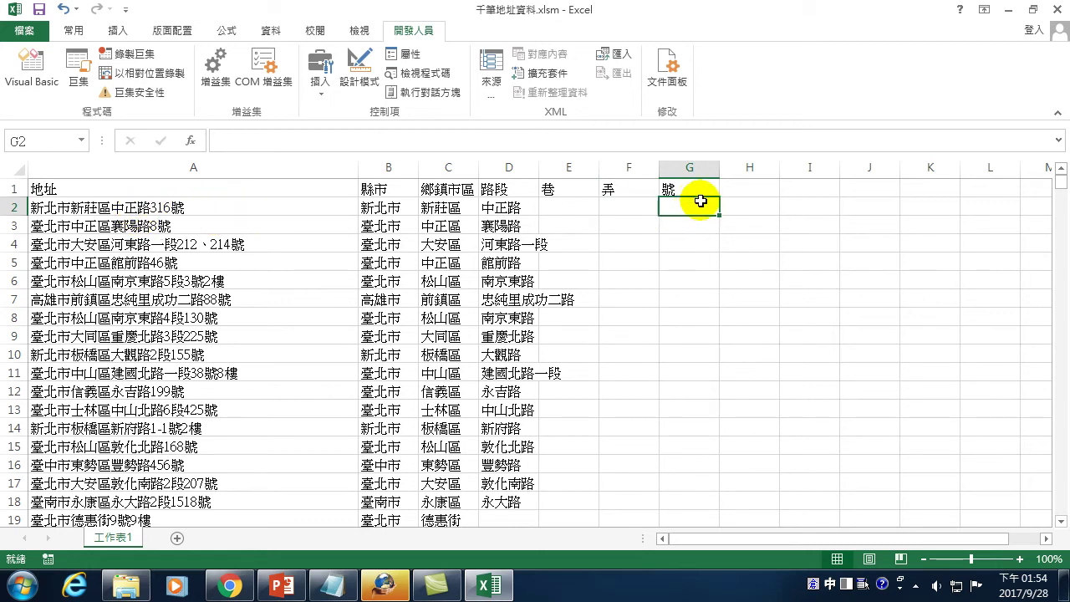
pyautogui.click(568, 206)
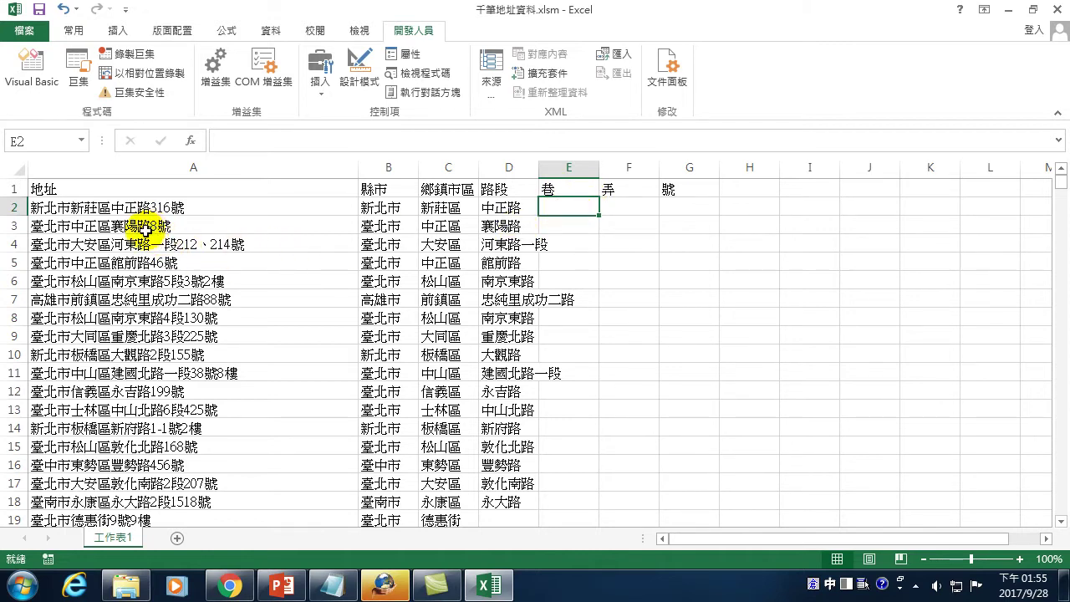
pyautogui.click(157, 244)
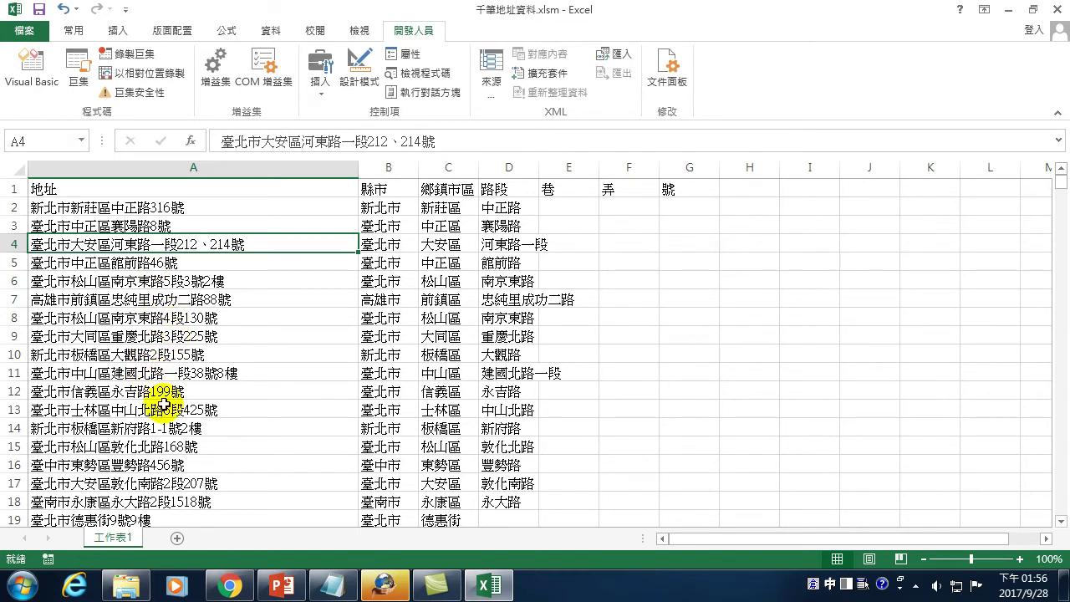
# - Scroll through the filled rows, then back to the top and select cell E2
pyautogui.scroll(-1, 165, 404)
pyautogui.scroll(-1, 163, 398)
pyautogui.scroll(-2, 156, 390)
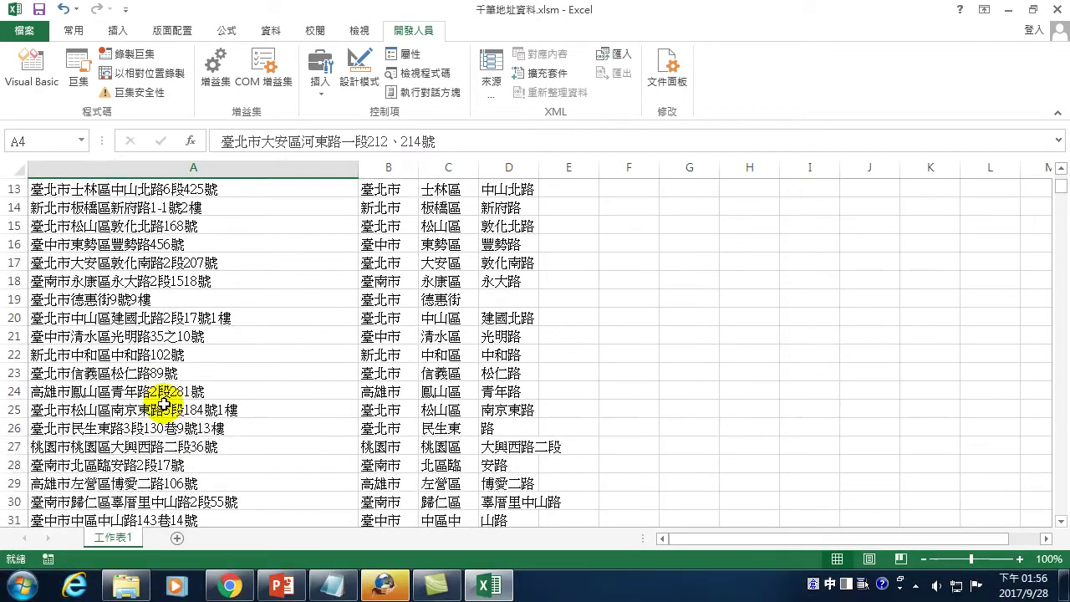
pyautogui.scroll(-1, 146, 380)
pyautogui.click(139, 374)
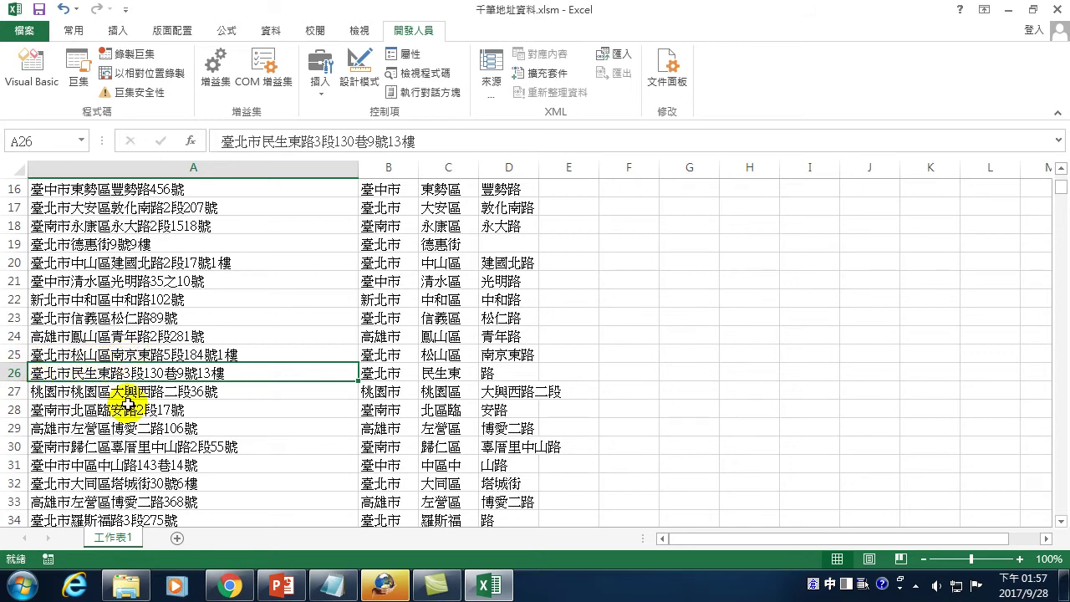
pyautogui.scroll(5, 127, 404)
pyautogui.click(557, 204)
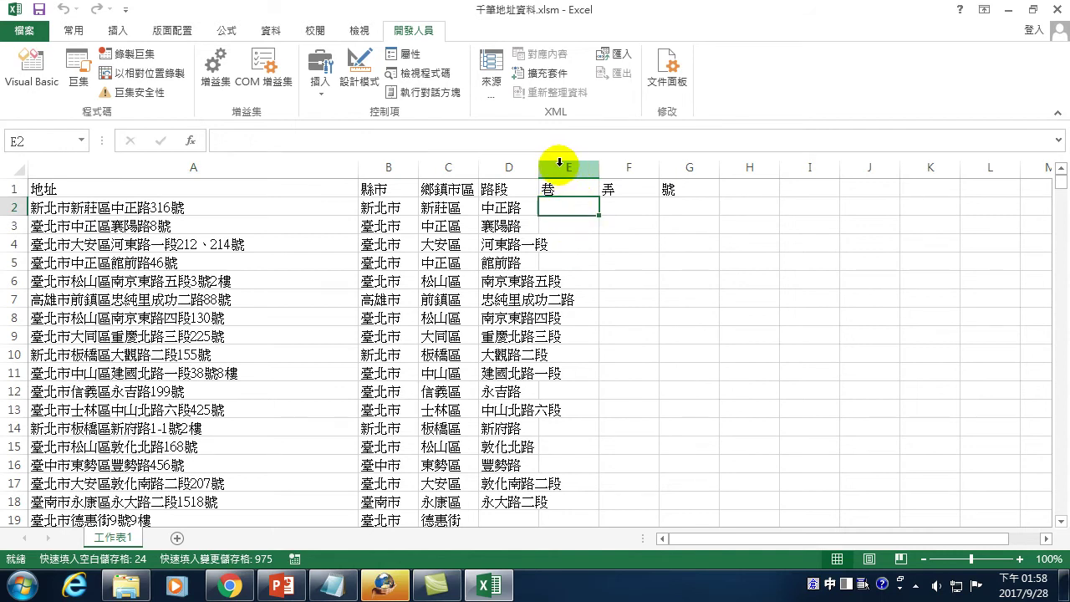
# - Insert a new column before 巷 and head it 地址1 in E1
pyautogui.click(559, 164)
pyautogui.rightClick(560, 165)
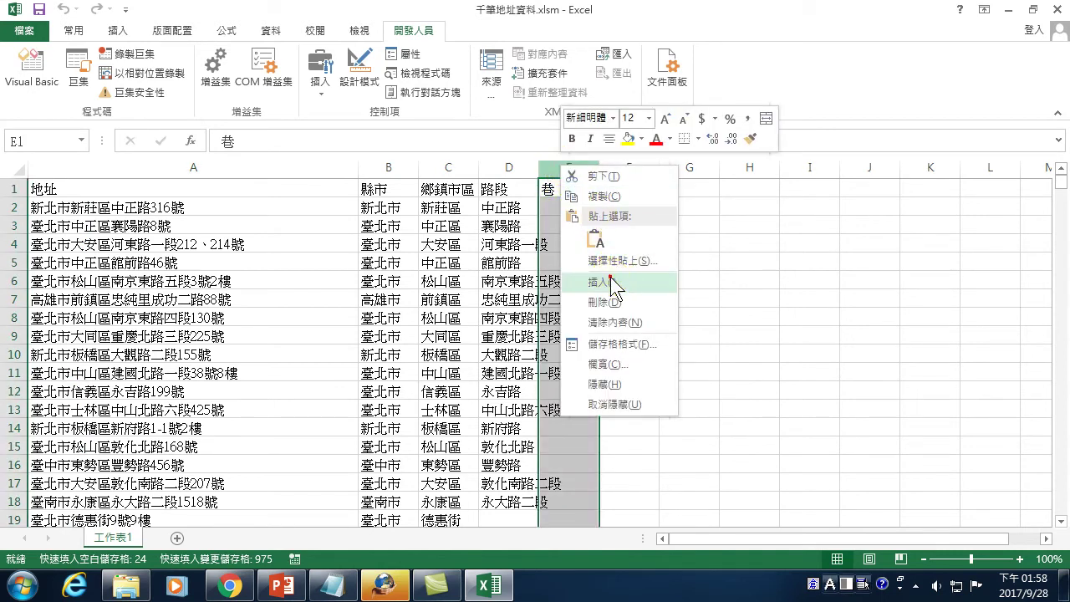
pyautogui.click(599, 282)
pyautogui.click(572, 190)
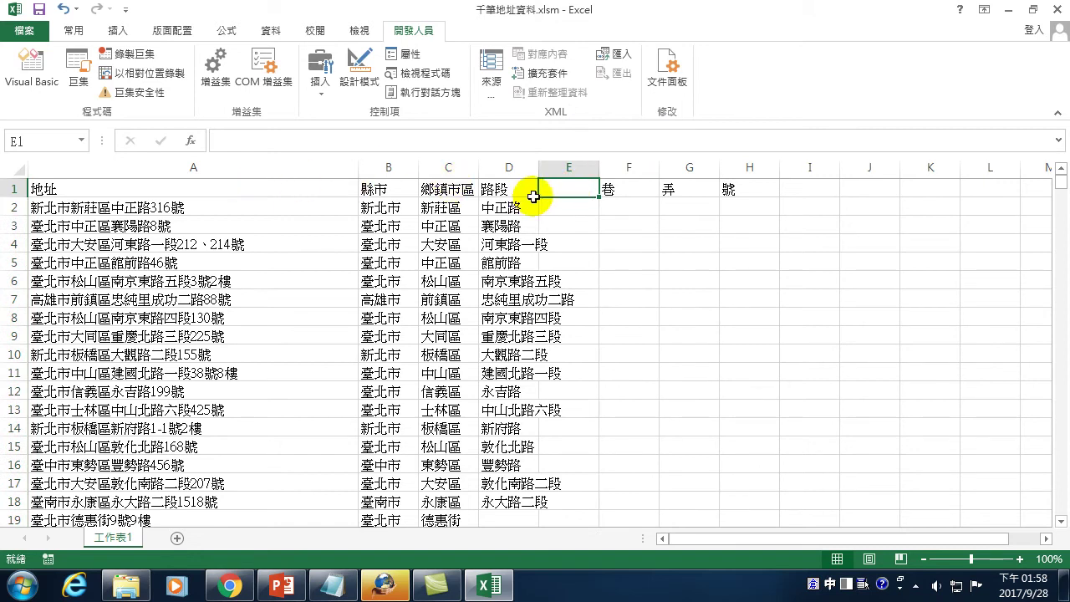
pyautogui.write('地址1')
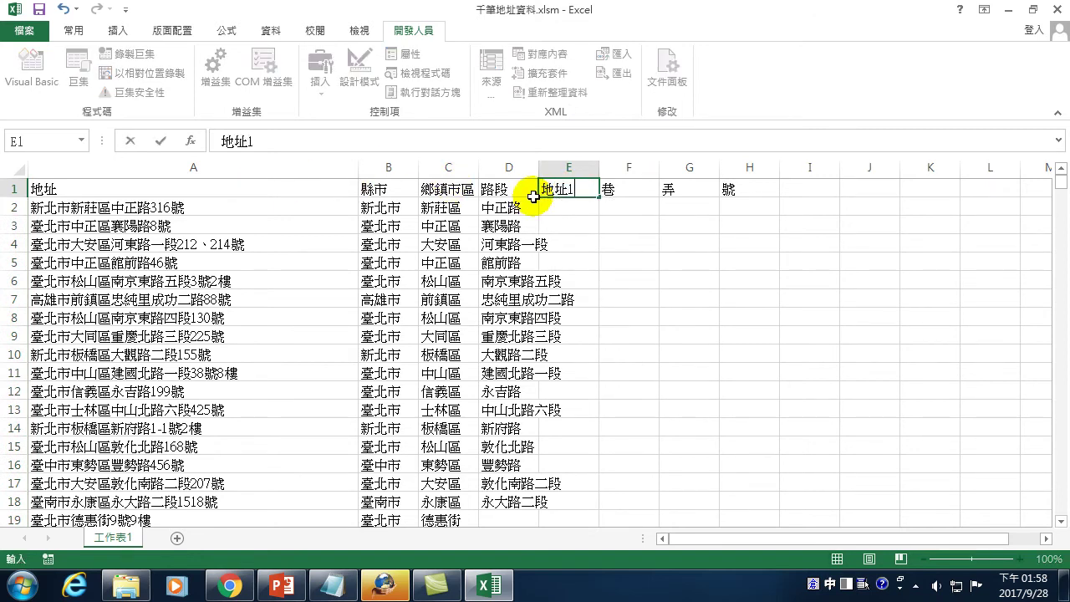
pyautogui.press('Return')
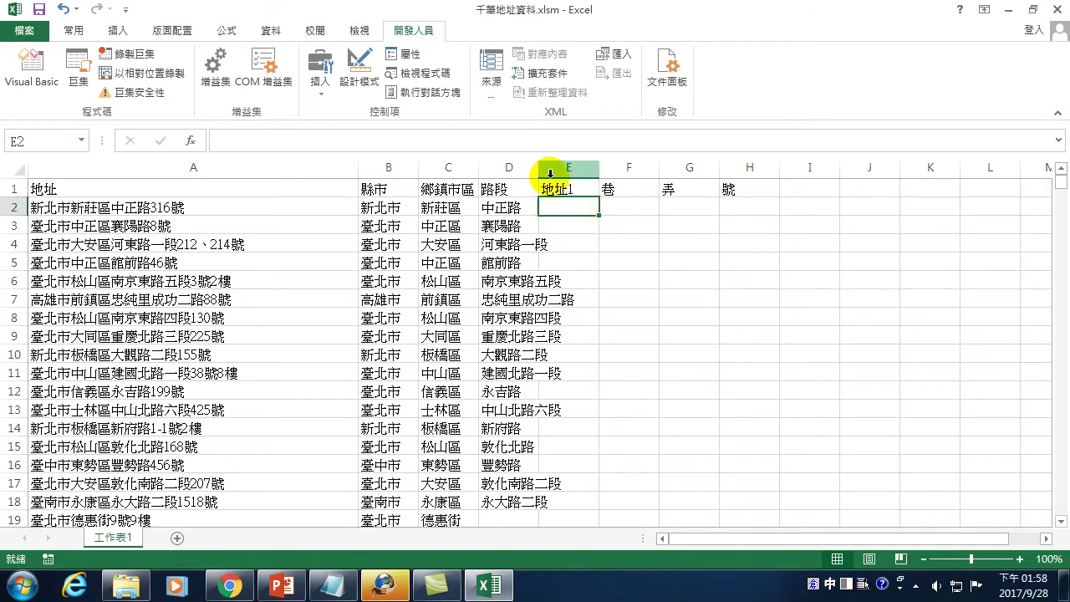
# - Resize column D to fit the road names and reselect cell E2
pyautogui.moveTo(539, 167); pyautogui.dragTo(739, 175)
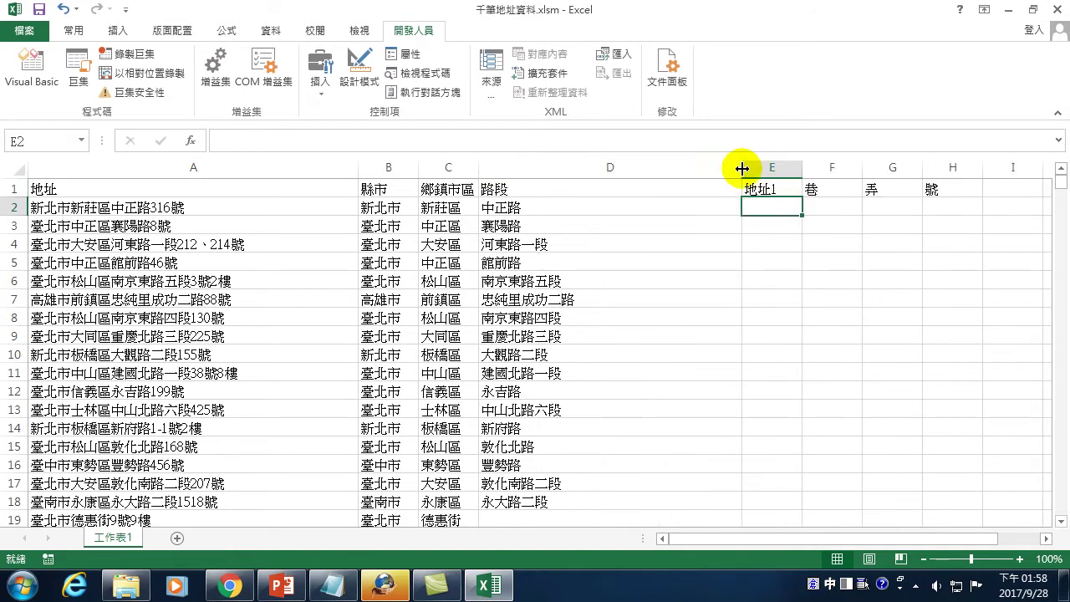
pyautogui.moveTo(738, 175); pyautogui.dragTo(587, 180)
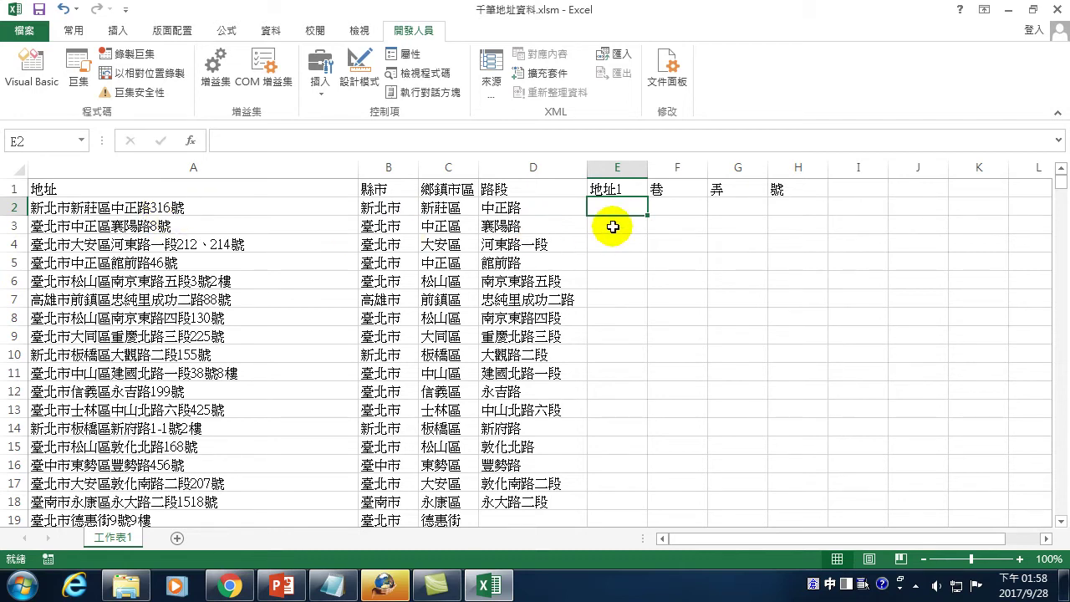
pyautogui.click(616, 225)
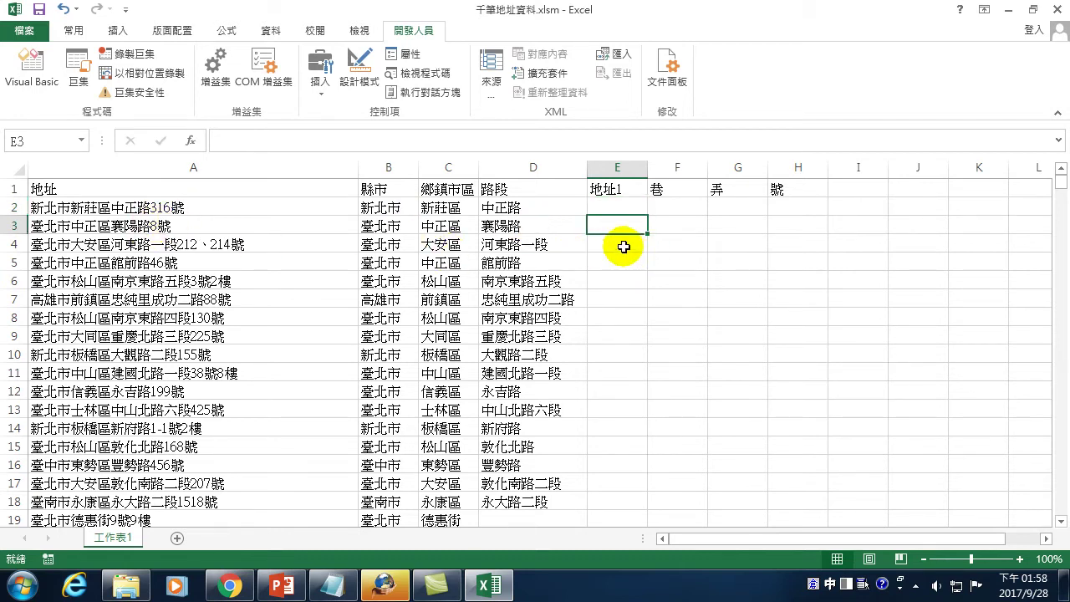
pyautogui.click(619, 245)
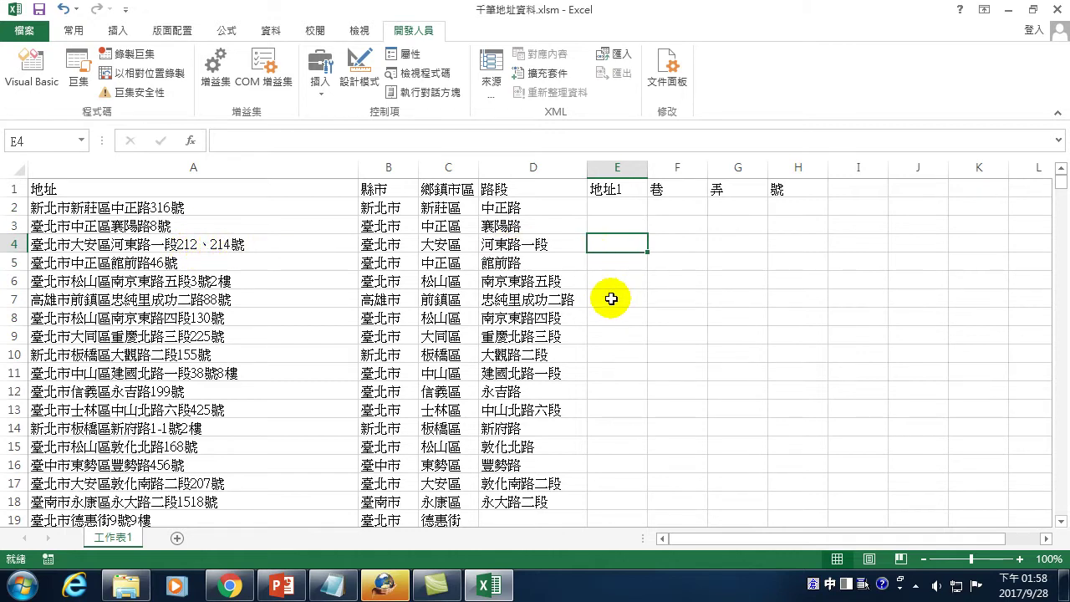
pyautogui.click(626, 207)
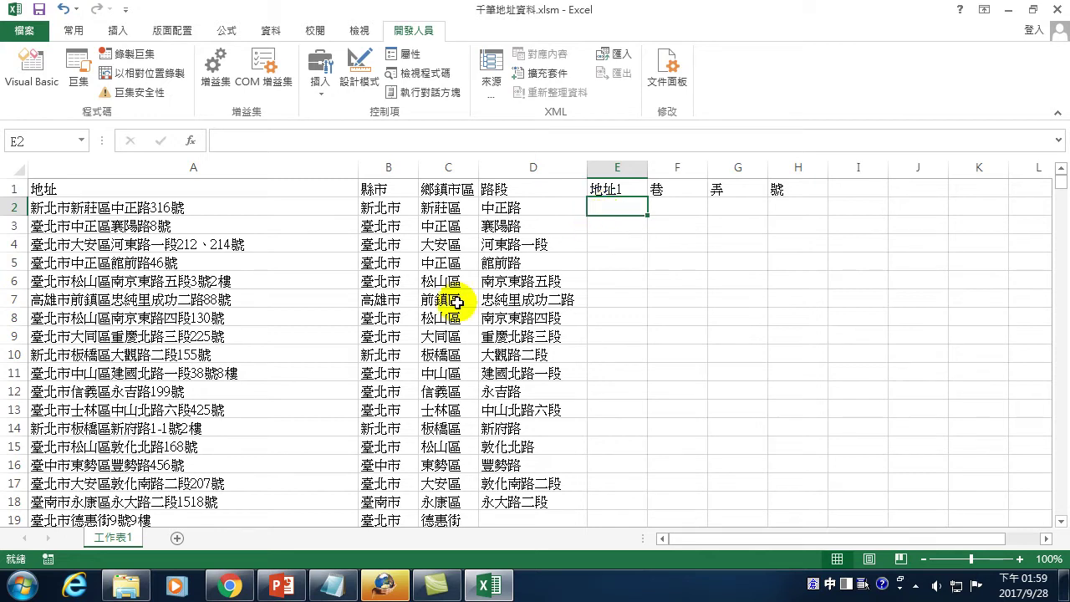
pyautogui.click(23, 587)
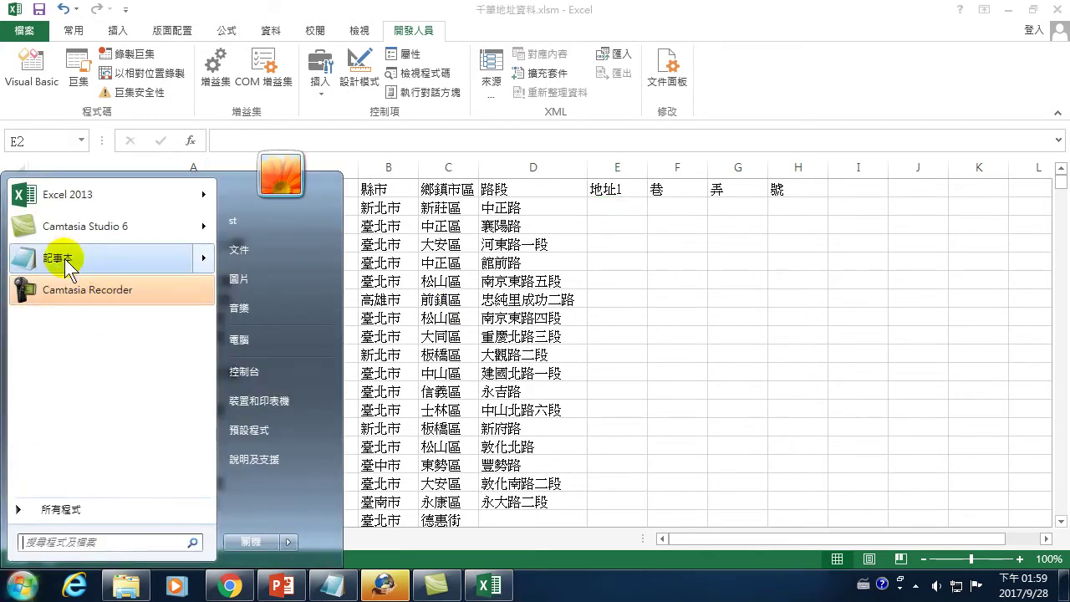
# - Launch a blank Notepad document and move its window up over the sheet
pyautogui.click(58, 258)
pyautogui.moveTo(568, 424); pyautogui.dragTo(547, 266)
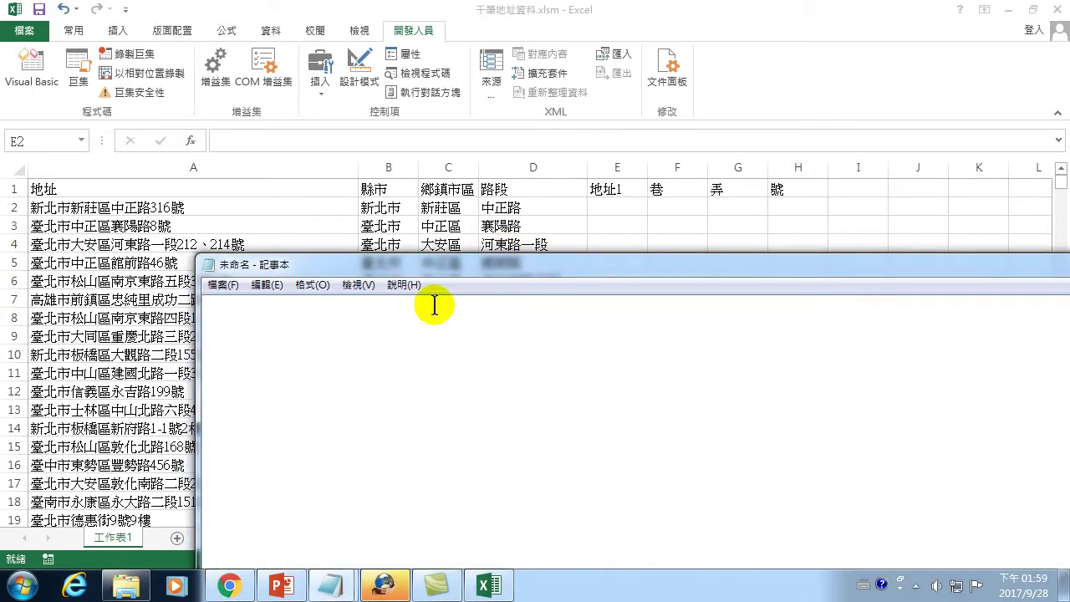
pyautogui.click(311, 285)
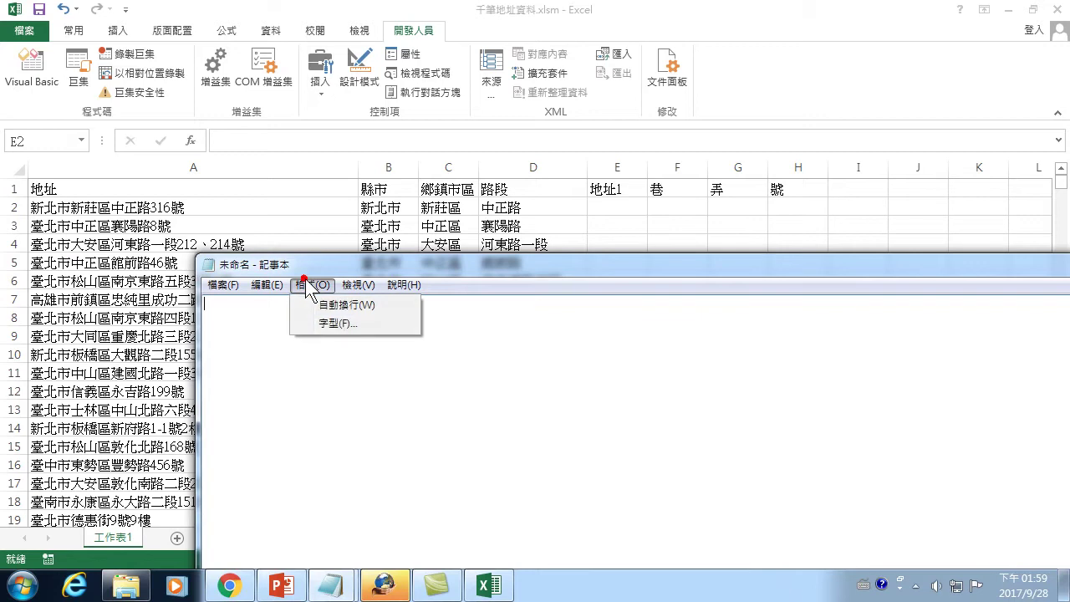
pyautogui.click(307, 365)
# - Write the note 我想把地址內容減去縣市,減去鄉鎮市區,減去中正區路竹段, then switch to Chrome
pyautogui.write('h我想把地')
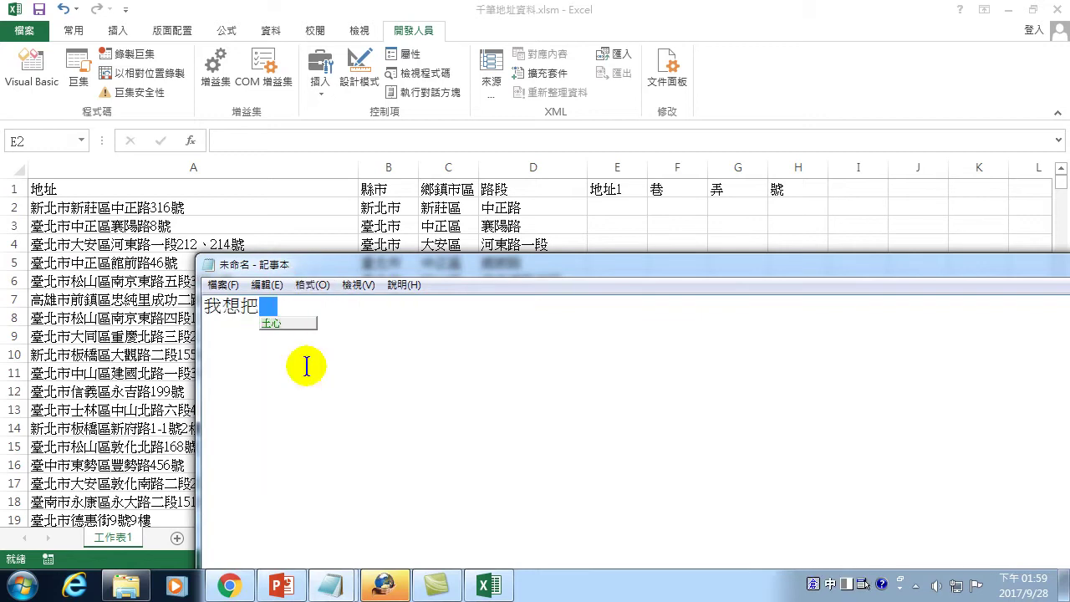
pyautogui.write('址')
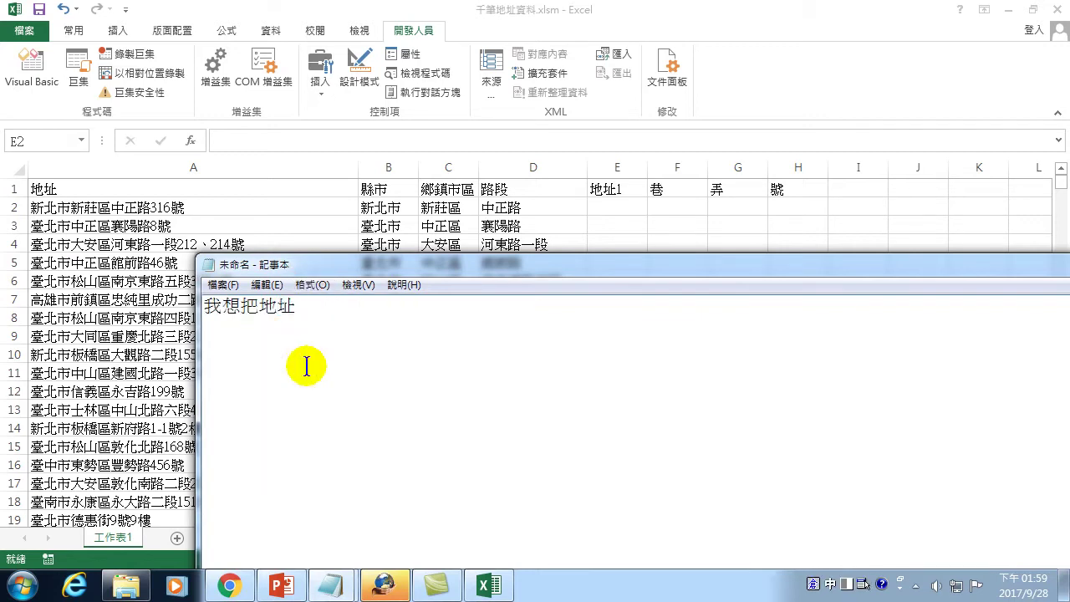
pyautogui.write('內容減去')
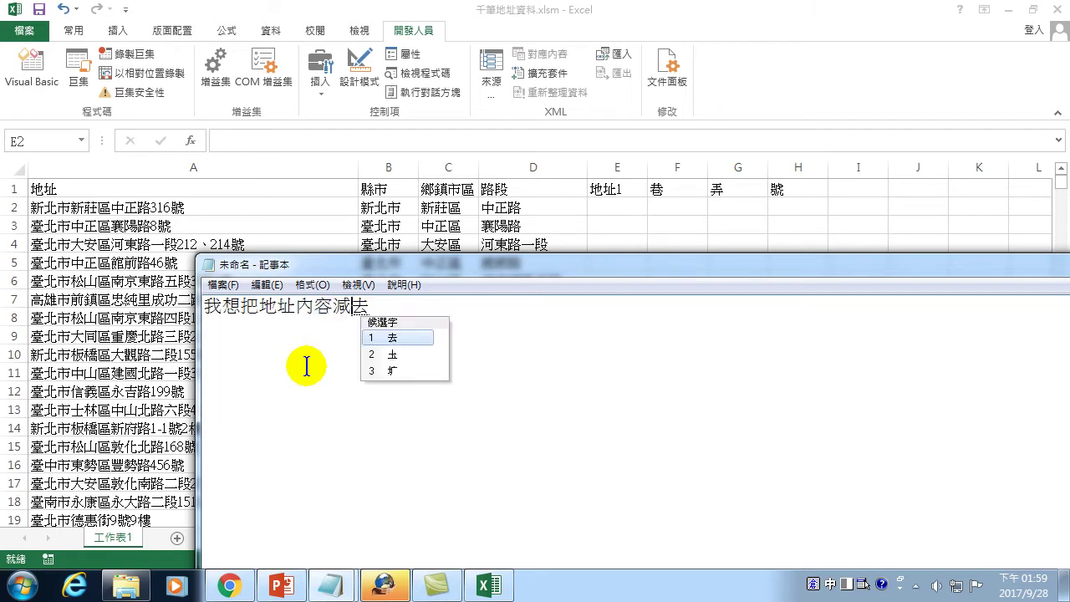
pyautogui.write('bf')
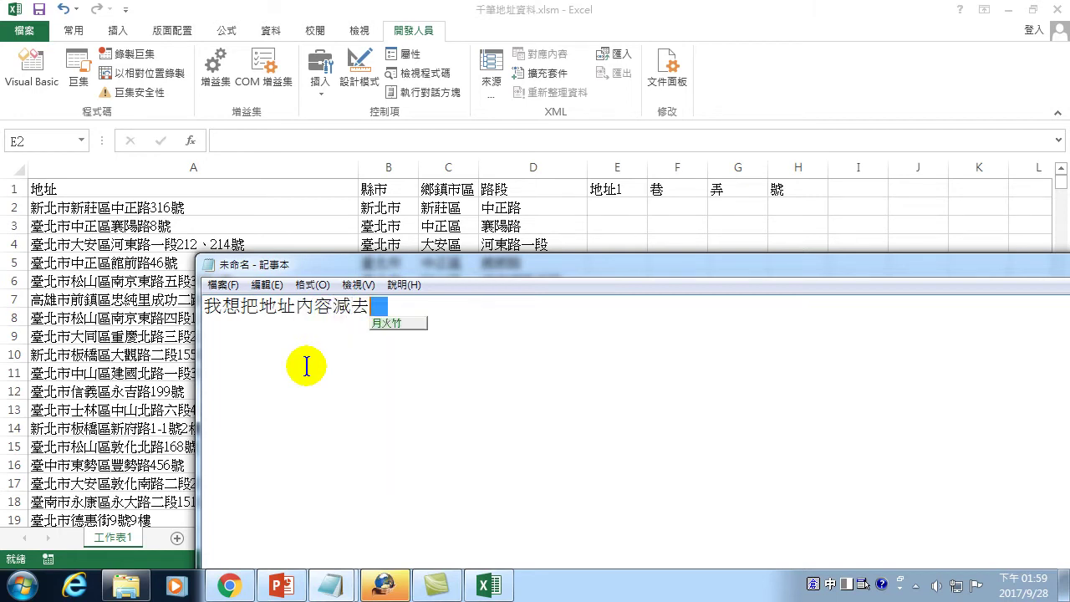
pyautogui.write('縣市,減')
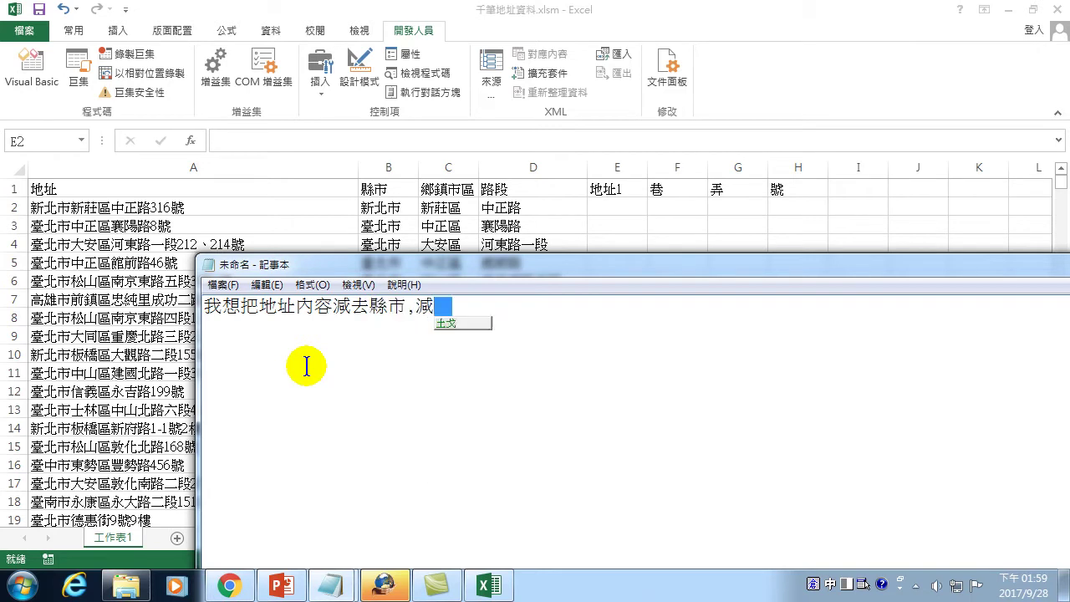
pyautogui.write('去')
pyautogui.write('vhi')
pyautogui.write('鄉')
pyautogui.write('鎮市')
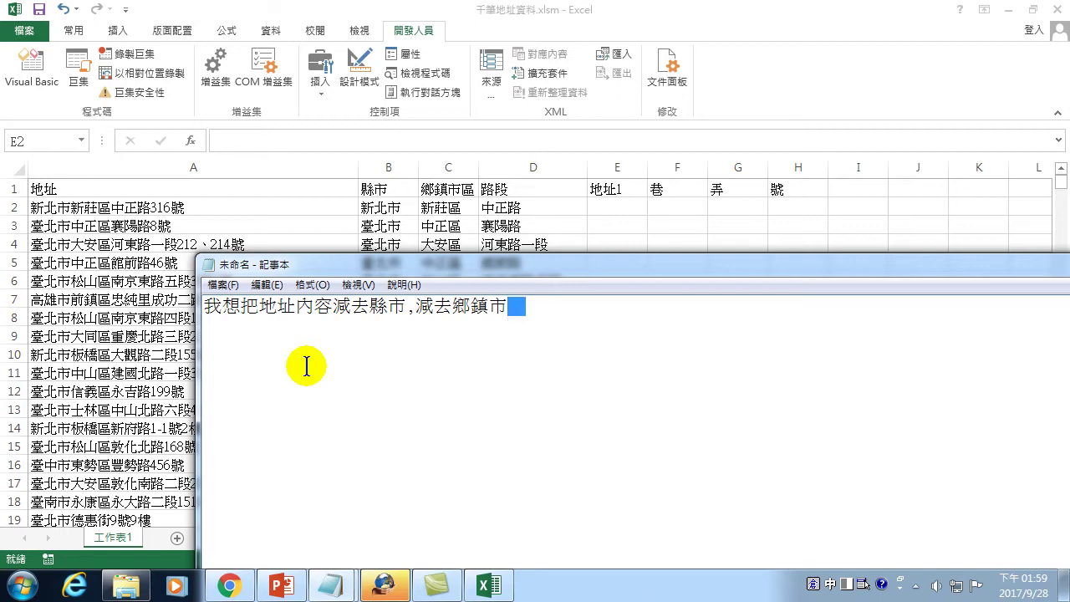
pyautogui.write('區,')
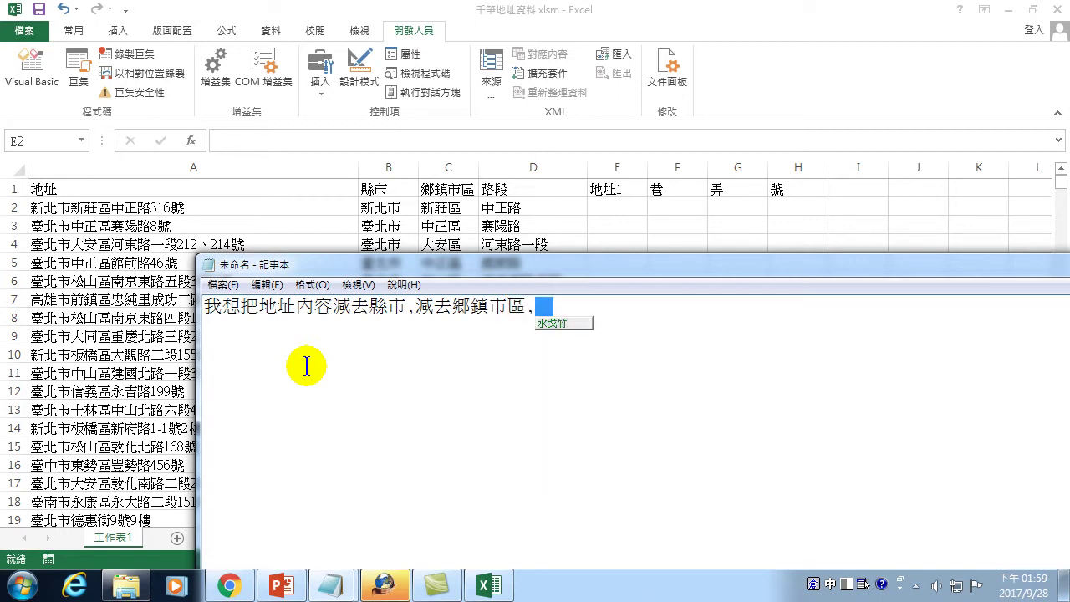
pyautogui.write('ei減去中')
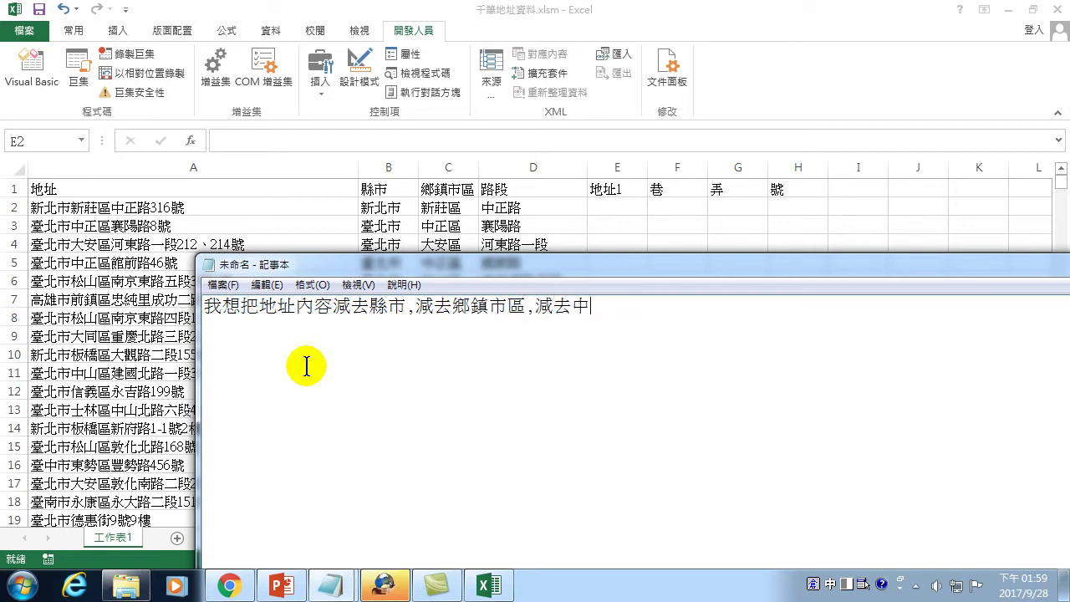
pyautogui.write('正區')
pyautogui.press('Escape')
pyautogui.write('路竹')
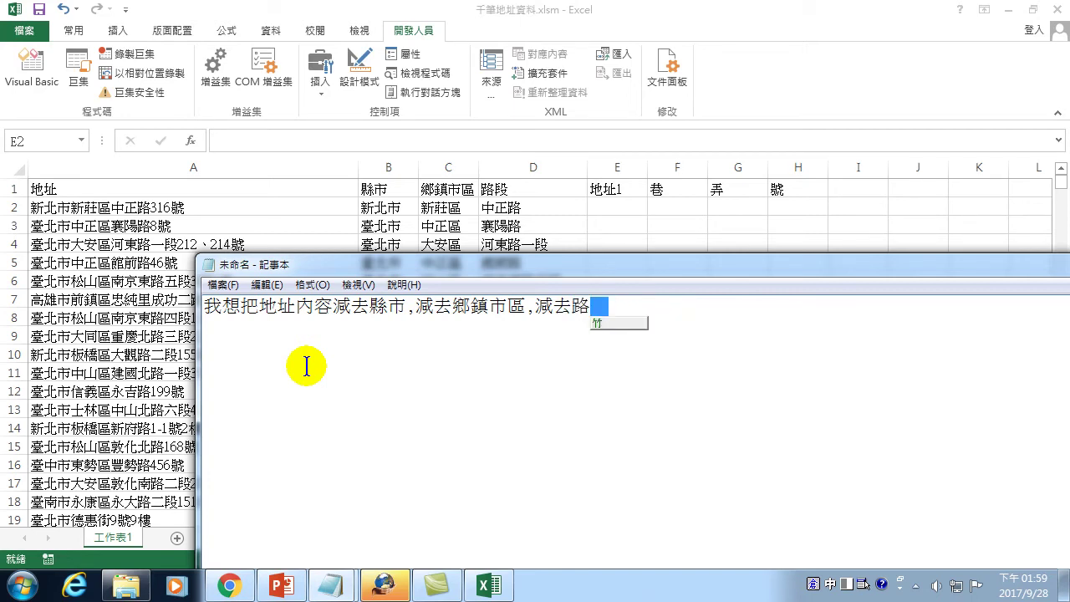
pyautogui.write('段')
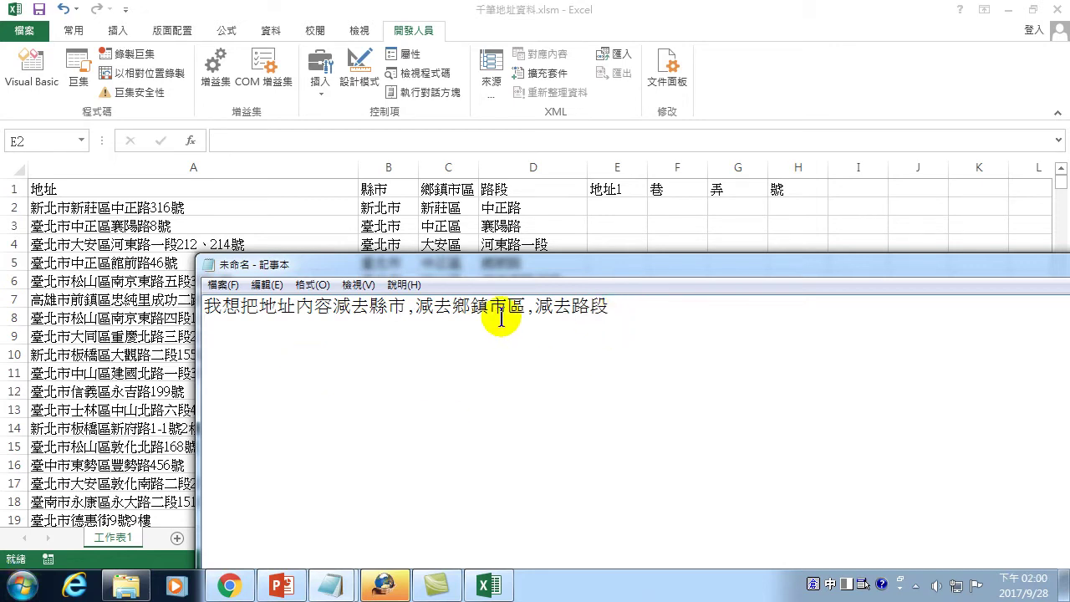
pyautogui.press('Return')
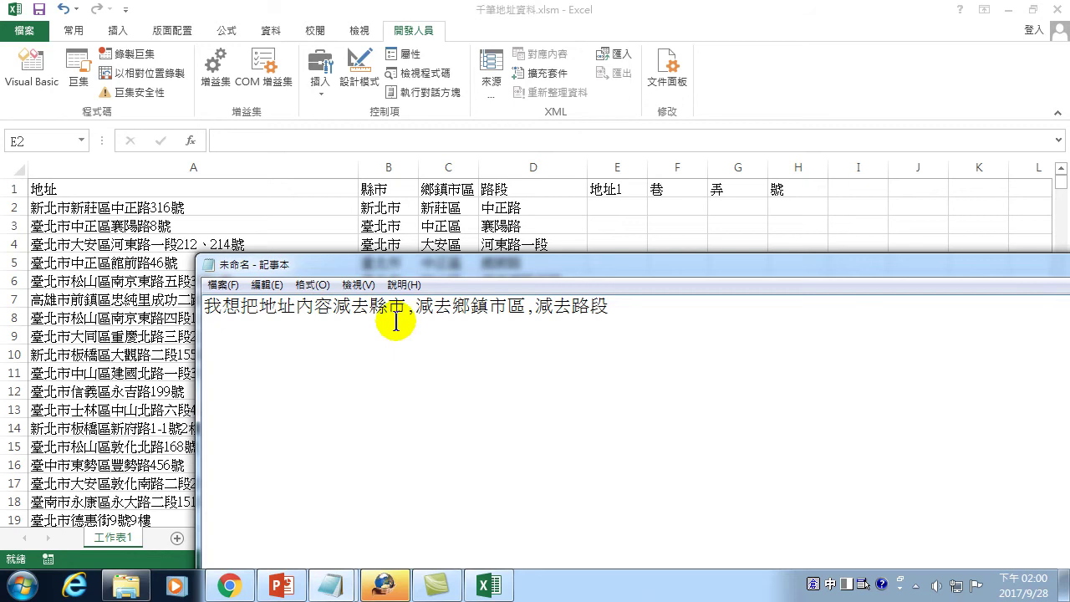
pyautogui.click(228, 588)
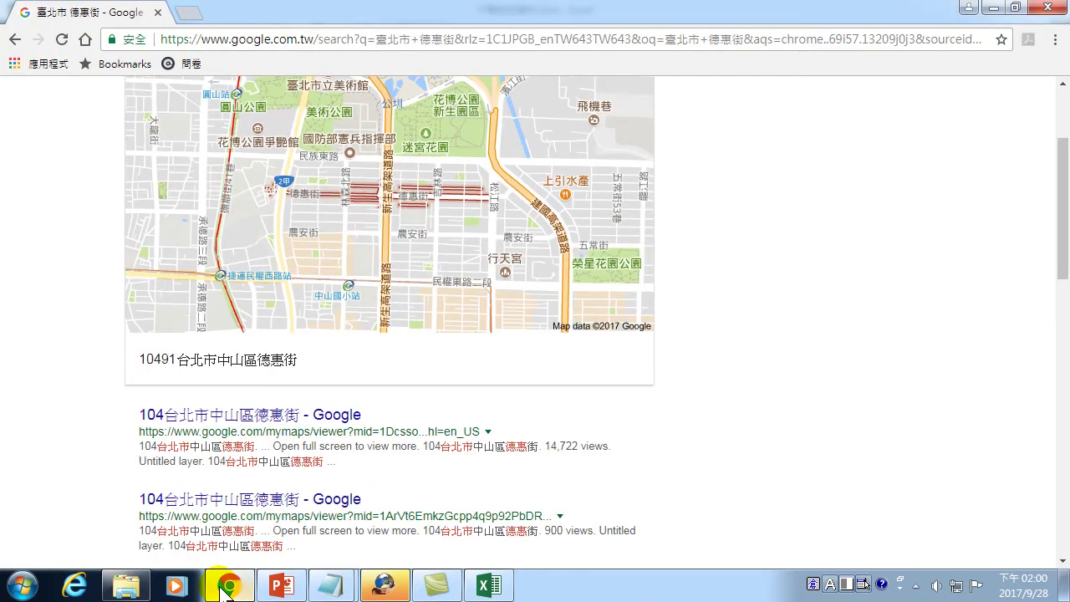
pyautogui.click(363, 38)
pyautogui.press('Escape')
pyautogui.write('www.google.com.tw')
pyautogui.press('Return')
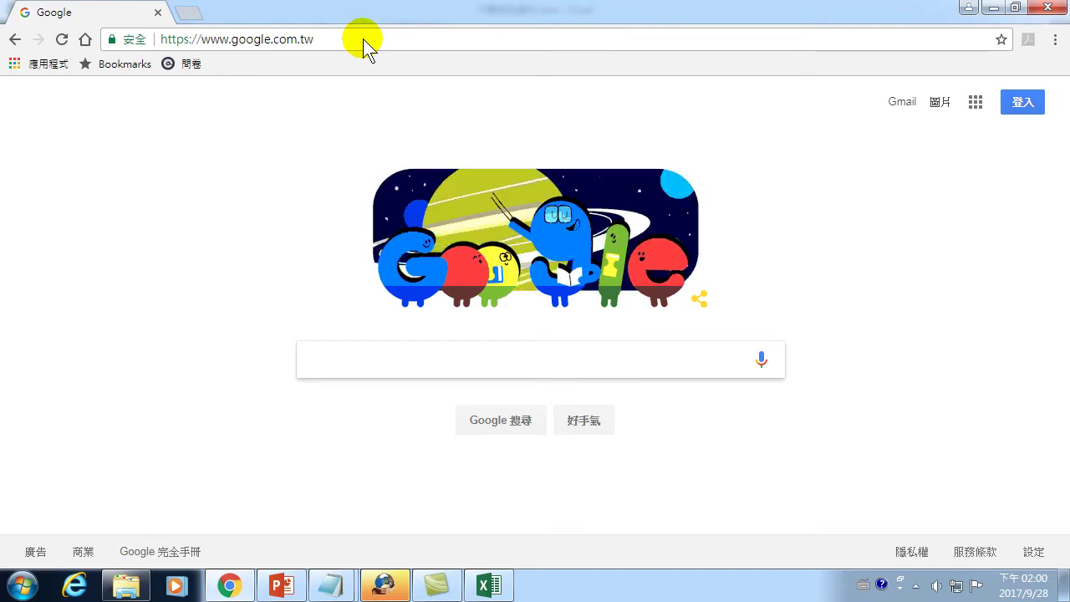
# - Start typing the search query 'Excel 文字相減' in Chinese input
pyautogui.write('Excel')
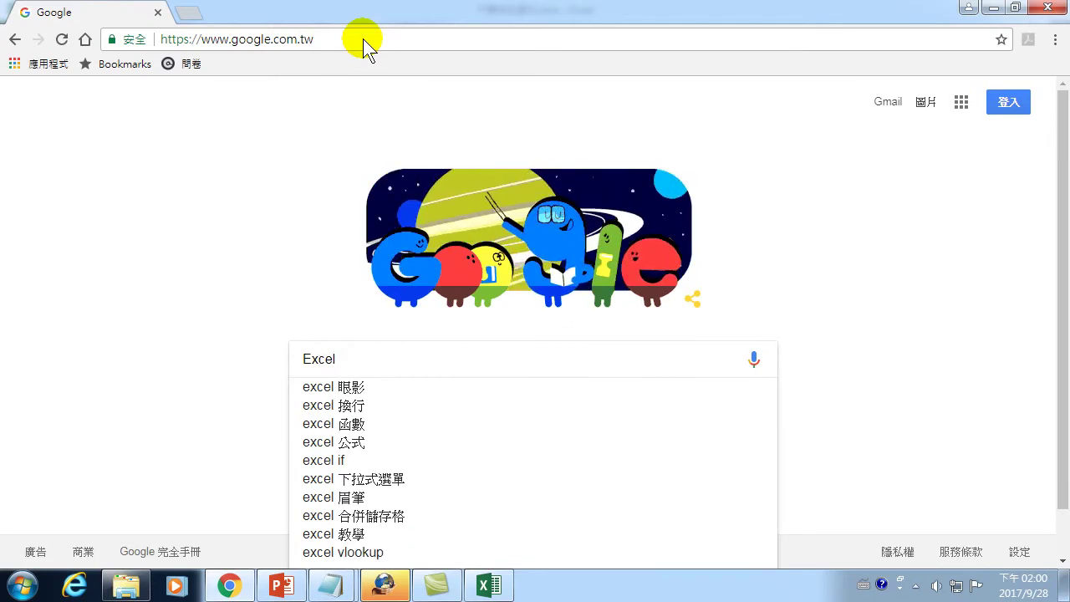
pyautogui.hotkey('ctrl', 'space')
pyautogui.write('_文字相')
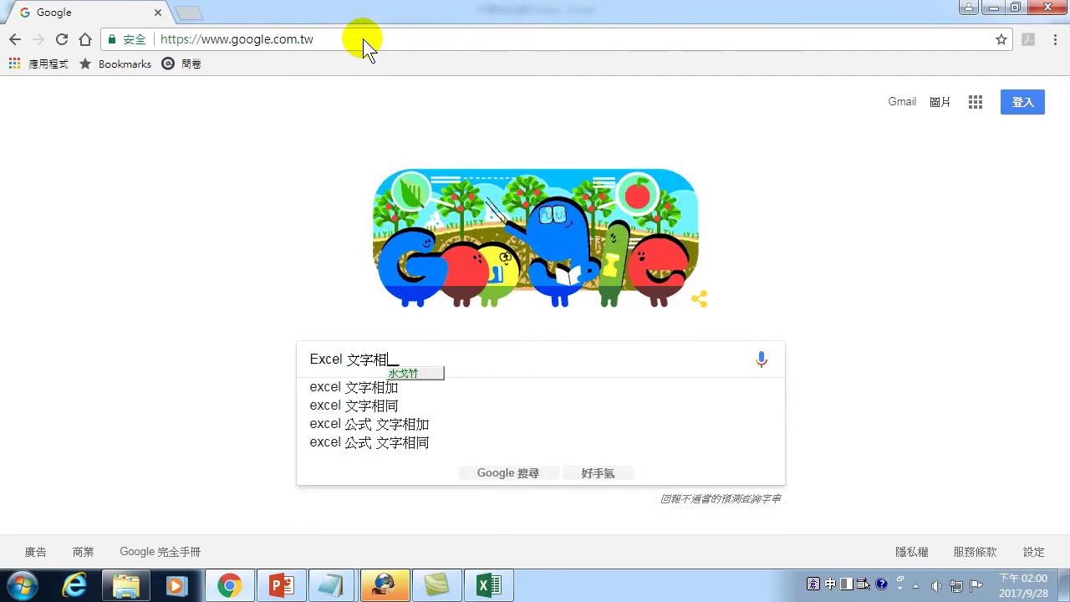
pyautogui.write('減')
# - Search Google for 'Excel 文字相減' and highlight 'SUBSTITUTE(' in the answer box
pyautogui.hotkey('ctrl', 'space')
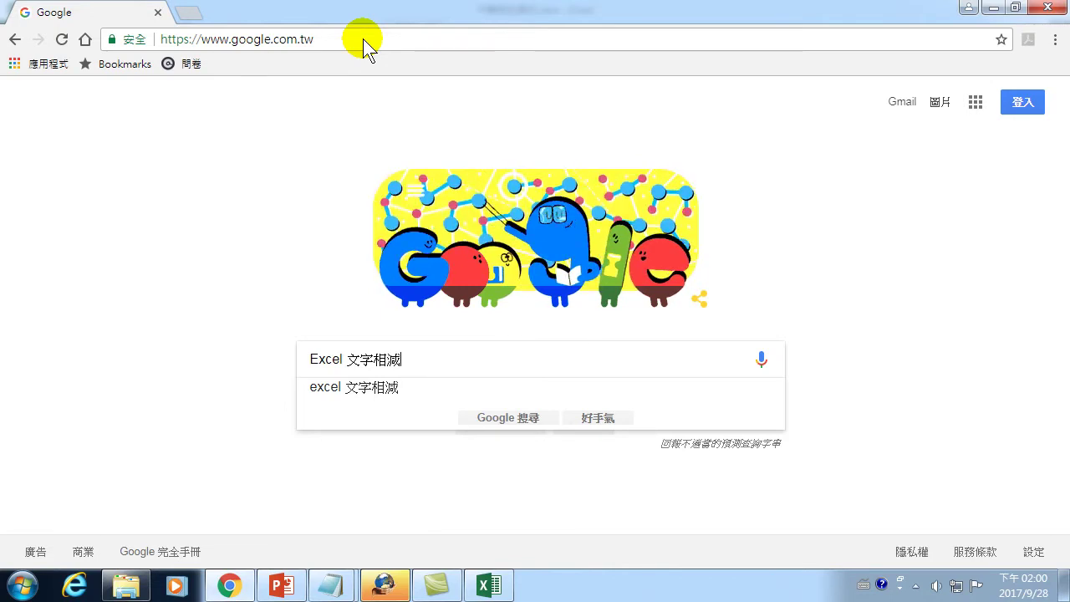
pyautogui.press('Return')
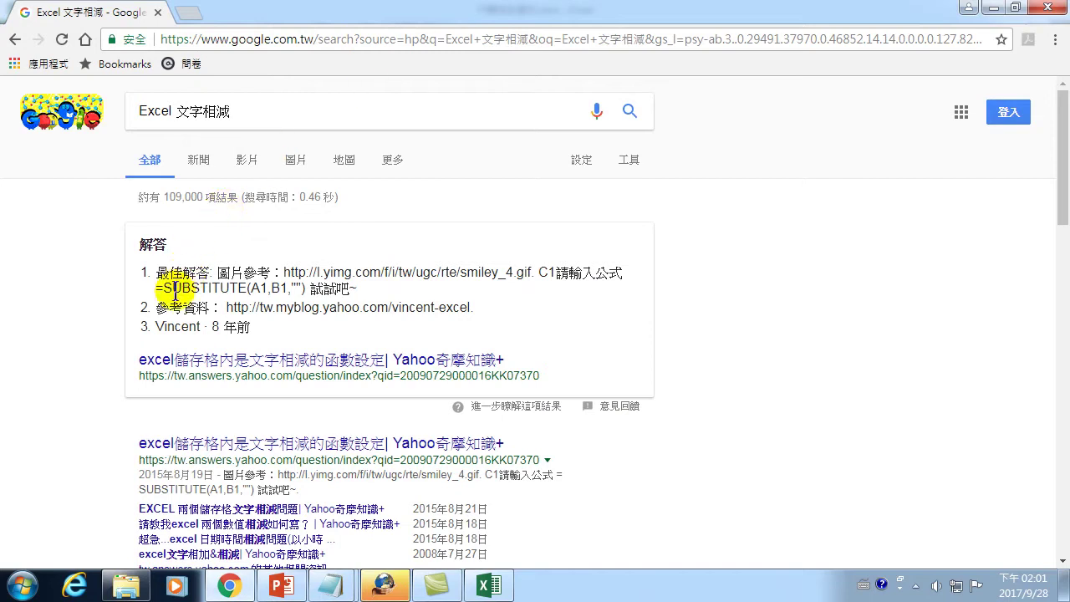
pyautogui.moveTo(163, 287); pyautogui.dragTo(248, 291)
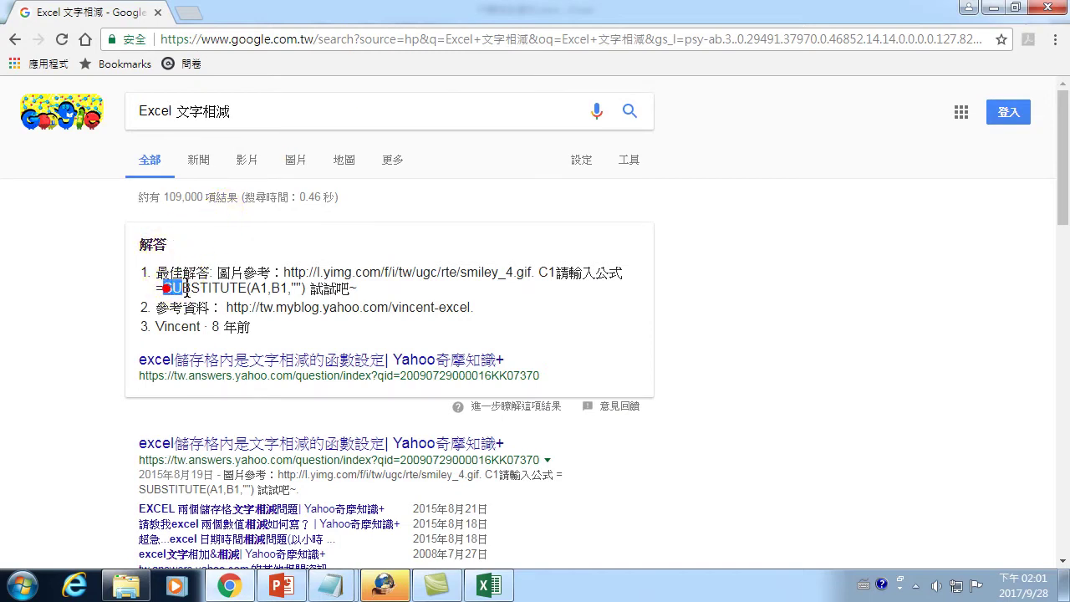
pyautogui.moveTo(248, 291); pyautogui.dragTo(260, 290)
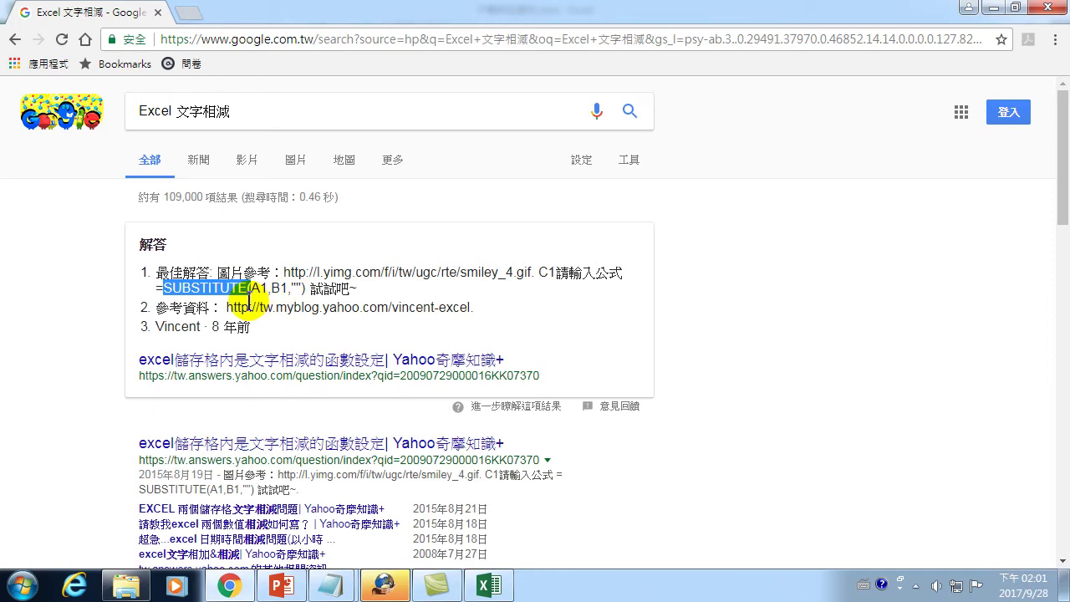
pyautogui.click(489, 586)
# - Start E2 with =SUBSTITUTE( by typing =sub and accepting the autocomplete
pyautogui.write('=')
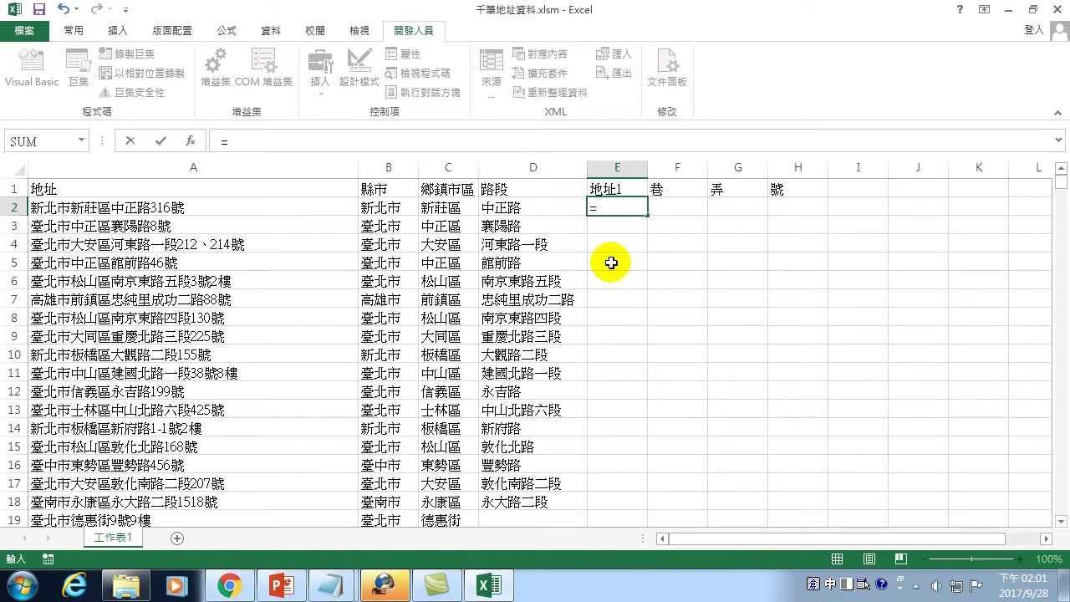
pyautogui.write('ㄕ')
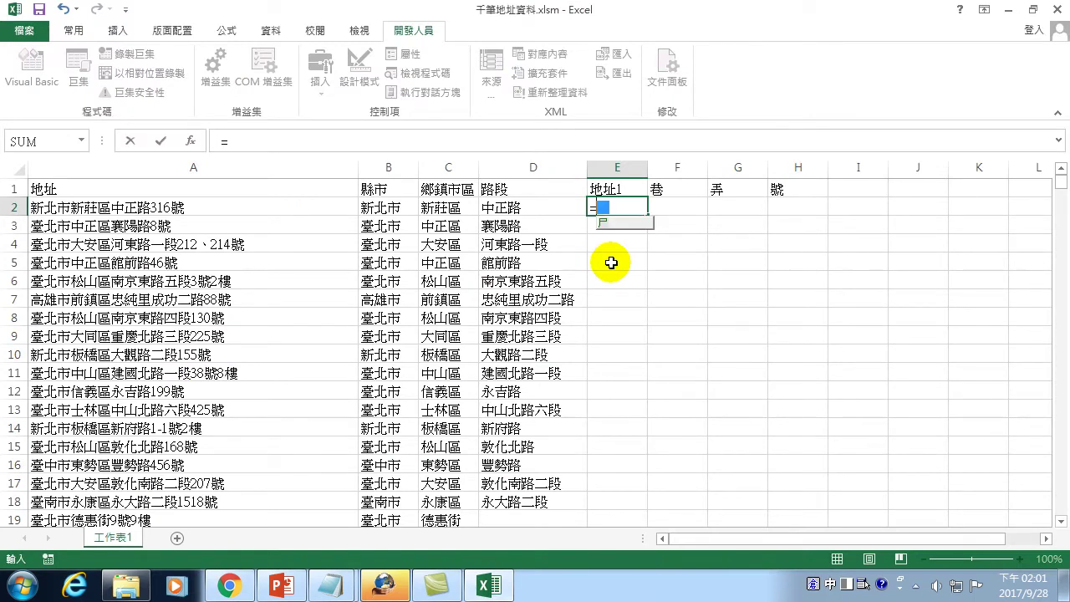
pyautogui.press('BackSpace')
pyautogui.press('shift')
pyautogui.write('s')
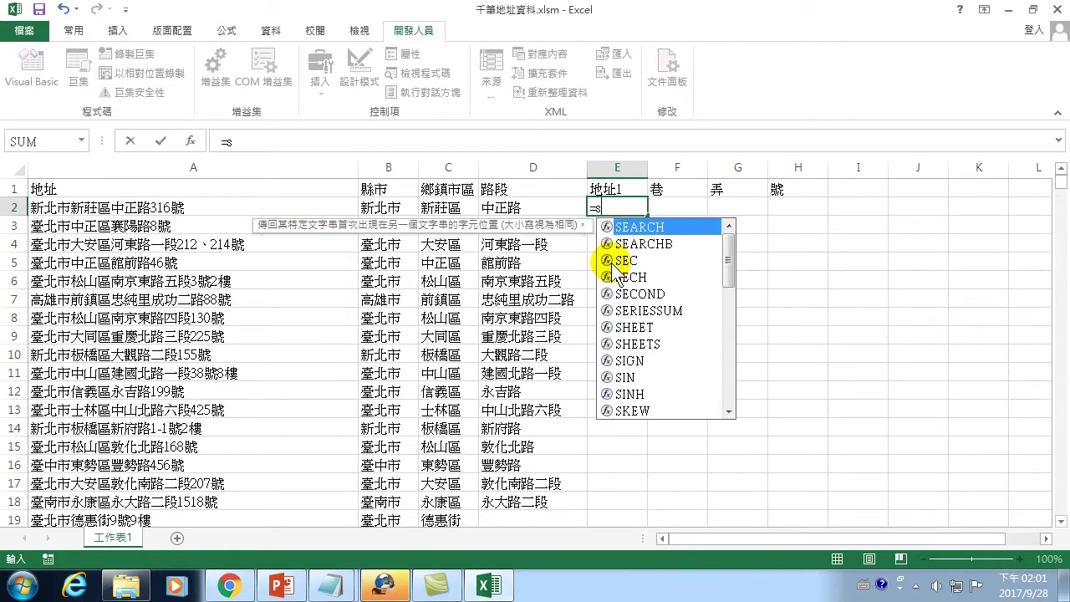
pyautogui.write('ub')
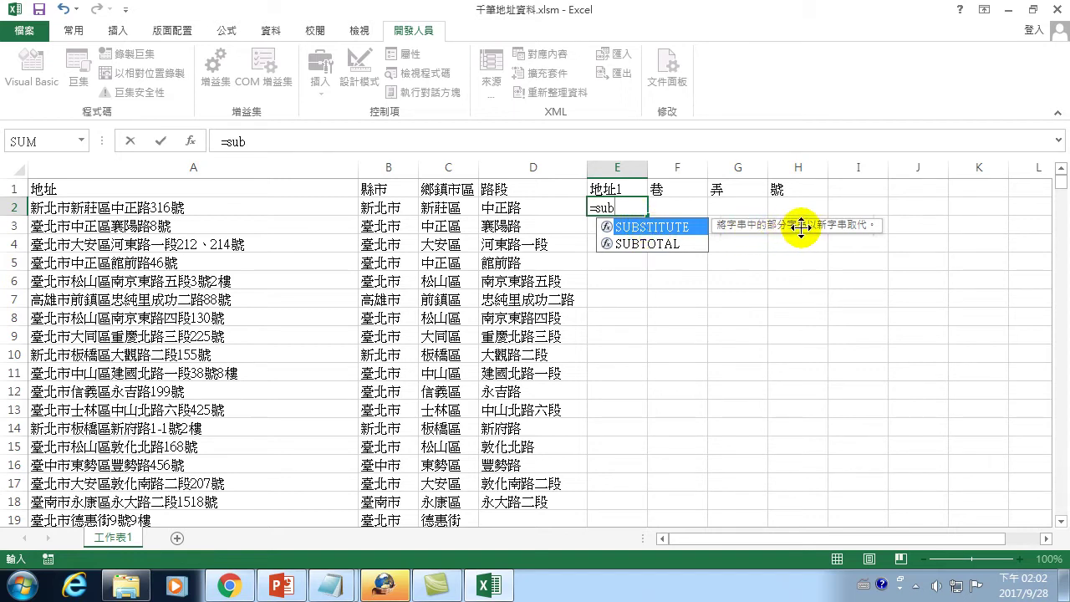
pyautogui.press('Tab')
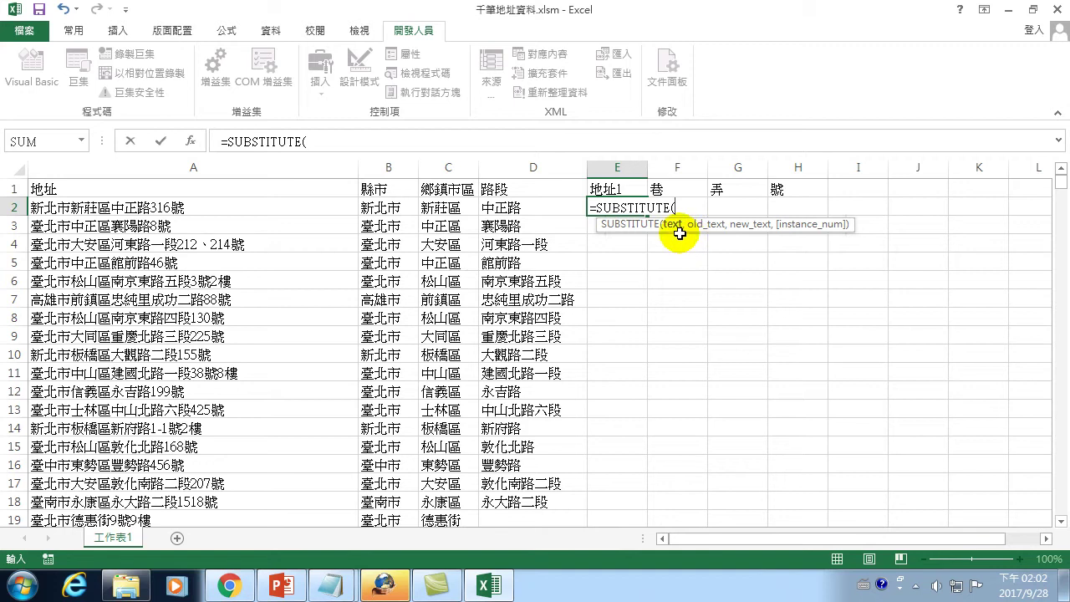
# - Complete E2 as =SUBSTITUTE(A2,B2 & C2 & D2,"") so it returns 316號
pyautogui.click(141, 209)
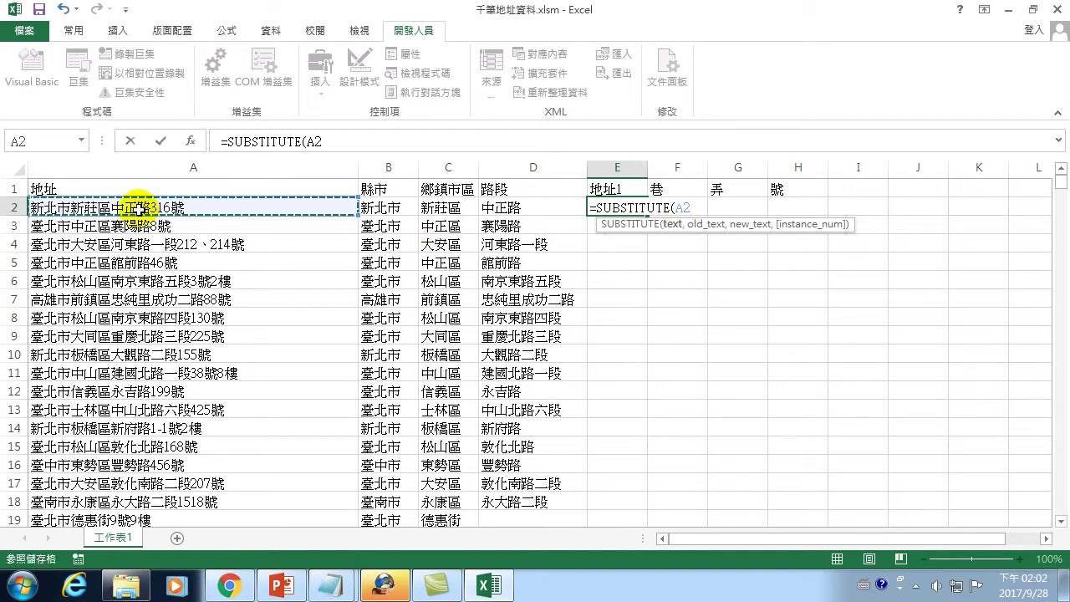
pyautogui.write(',')
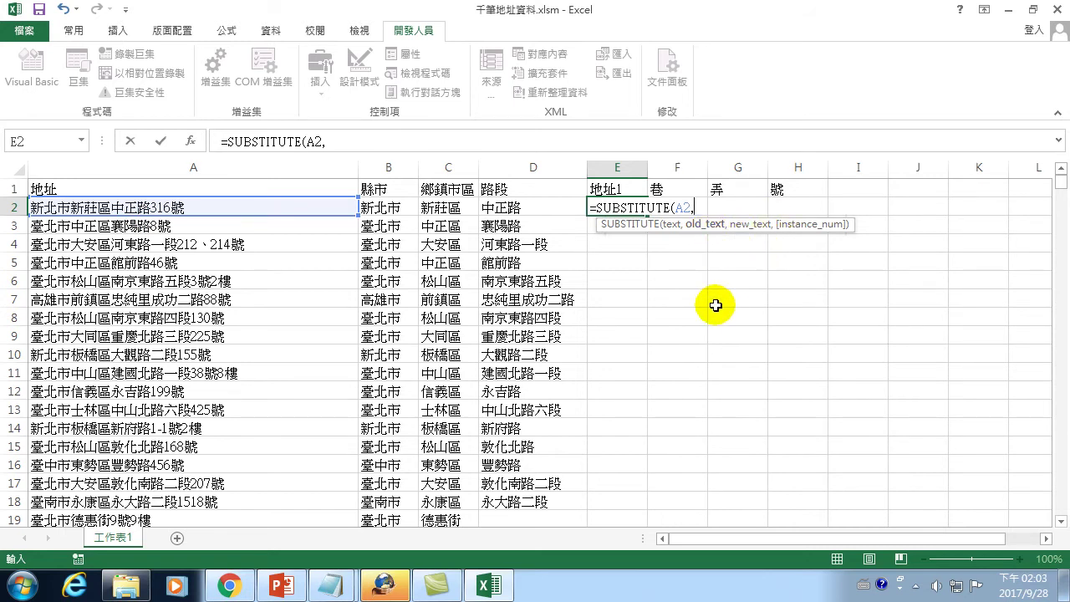
pyautogui.click(388, 209)
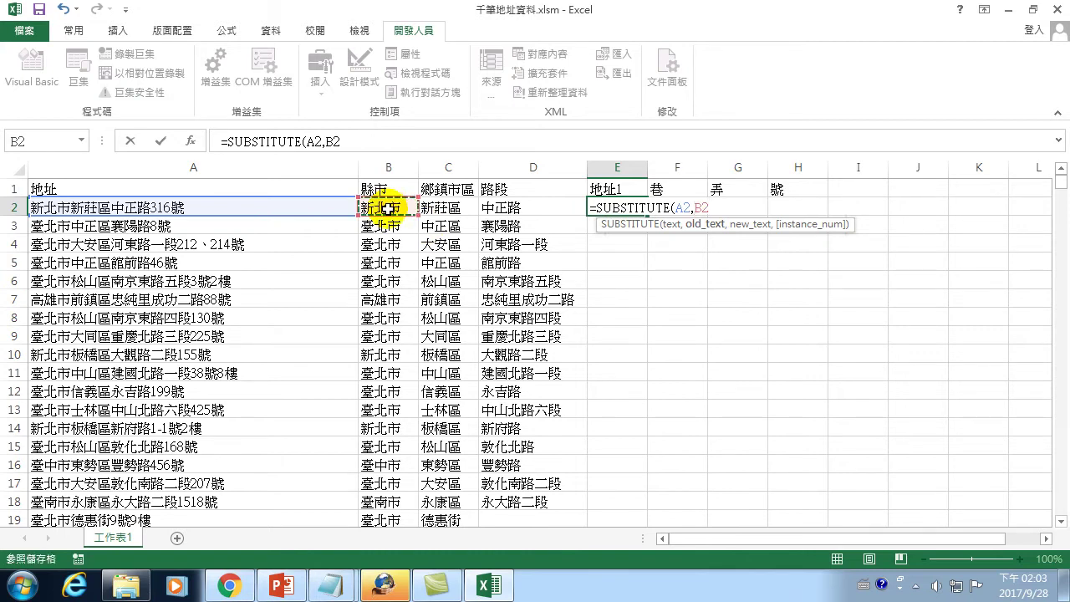
pyautogui.press('F2')
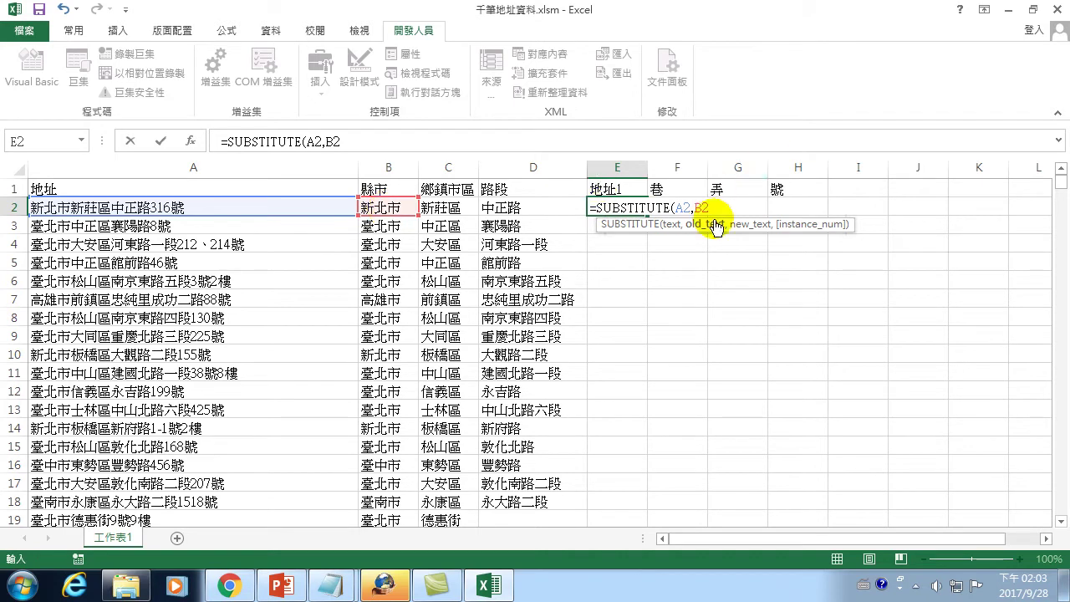
pyautogui.write(' &')
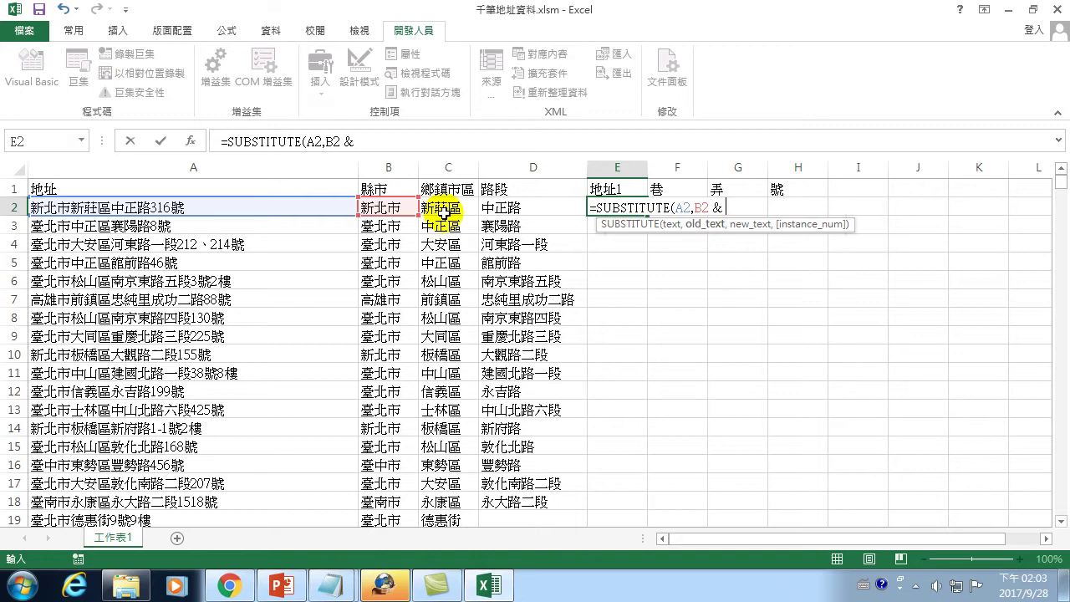
pyautogui.click(443, 211)
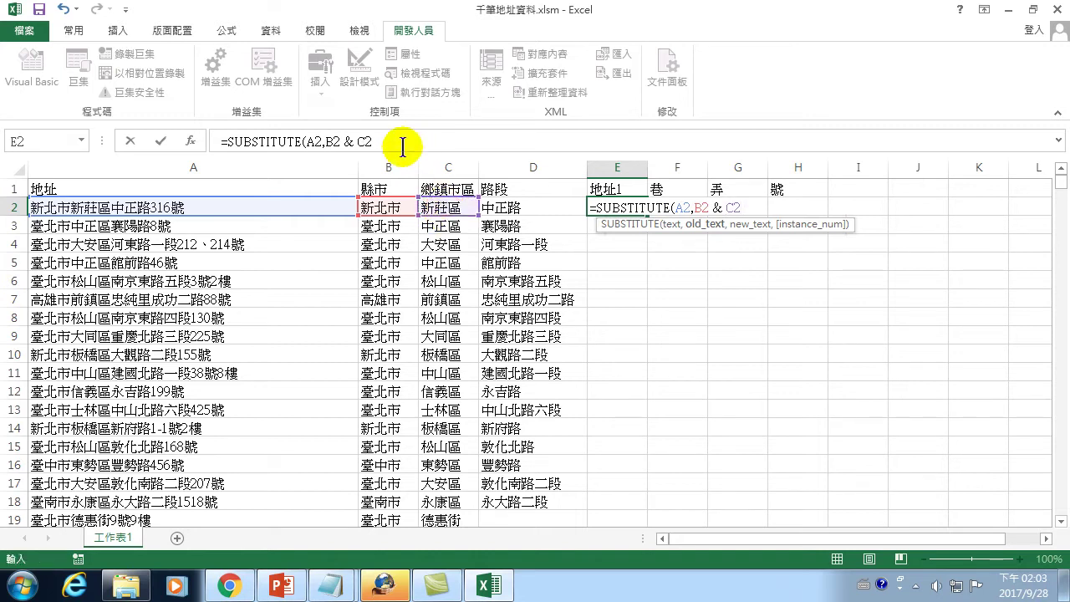
pyautogui.write(' &')
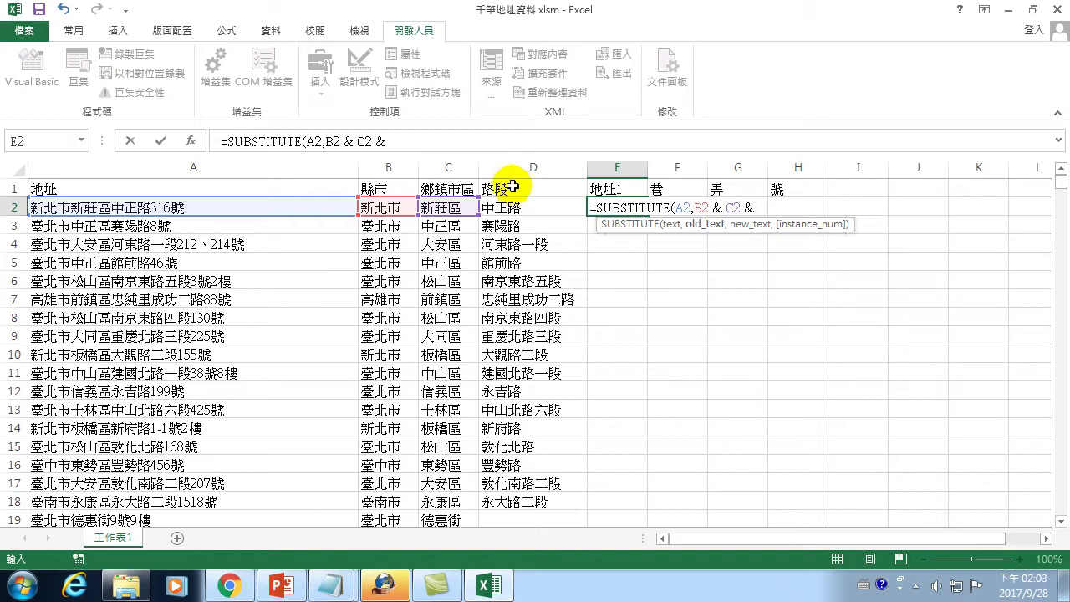
pyautogui.click(507, 209)
pyautogui.write(',')
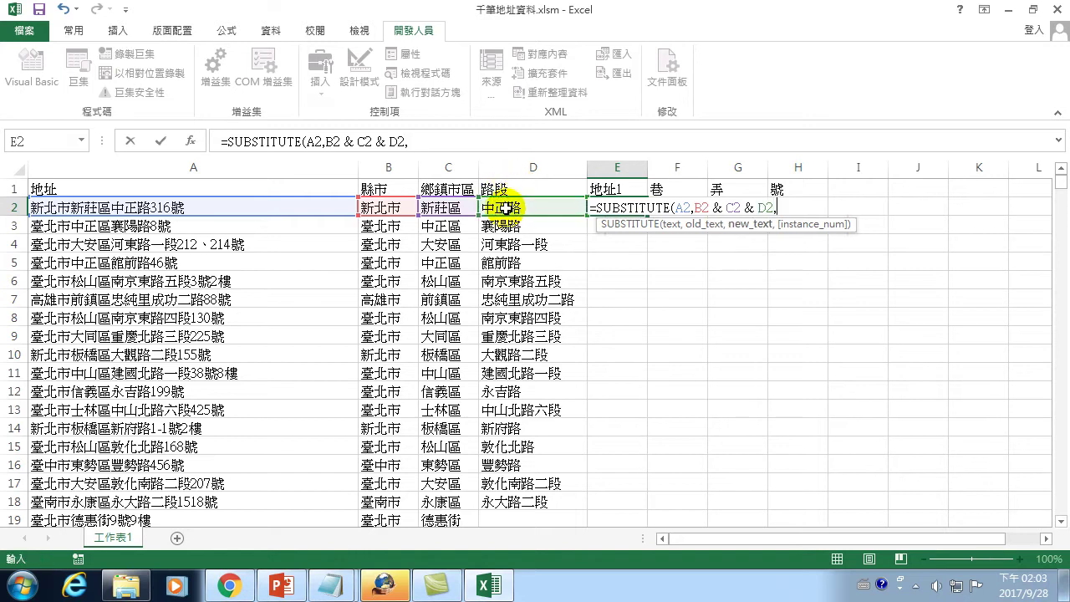
pyautogui.write('""')
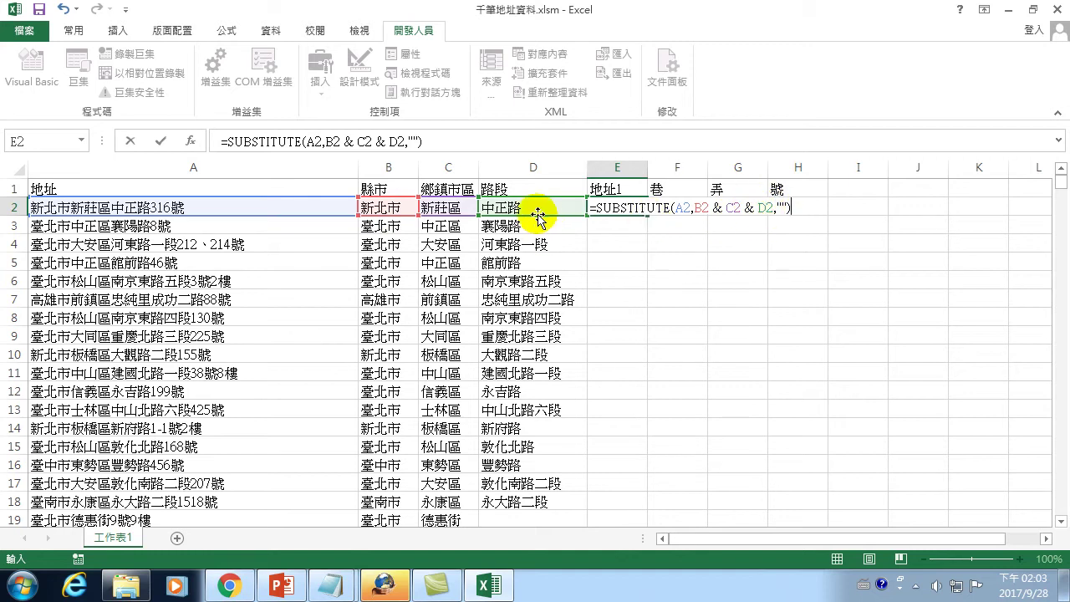
pyautogui.press('Return')
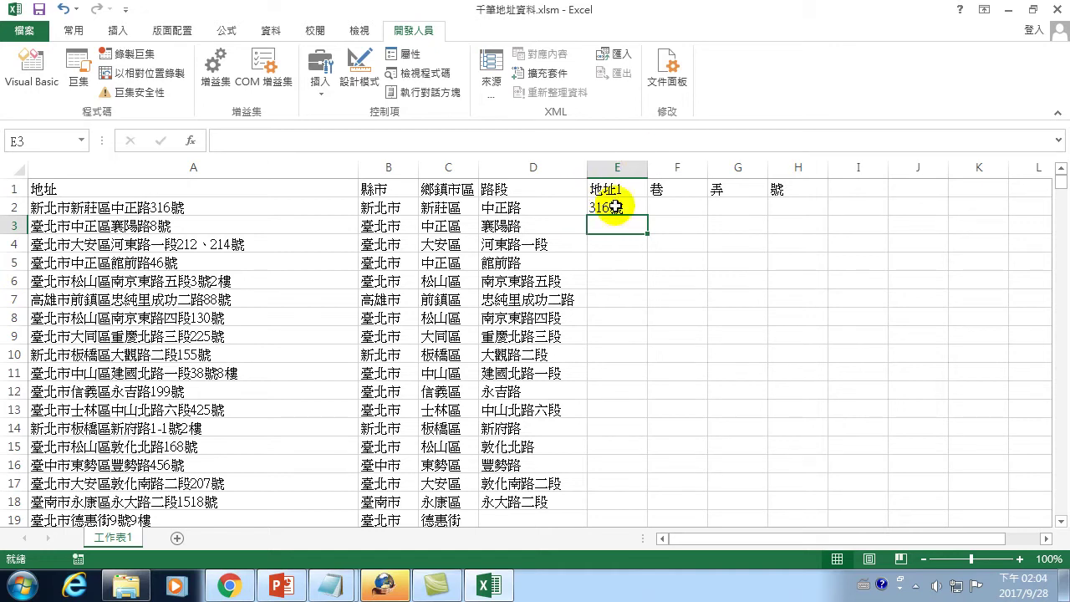
pyautogui.click(617, 208)
# - Re-commit E2's formula showing 316號 and bring up the workbook's macro list
pyautogui.click(449, 132)
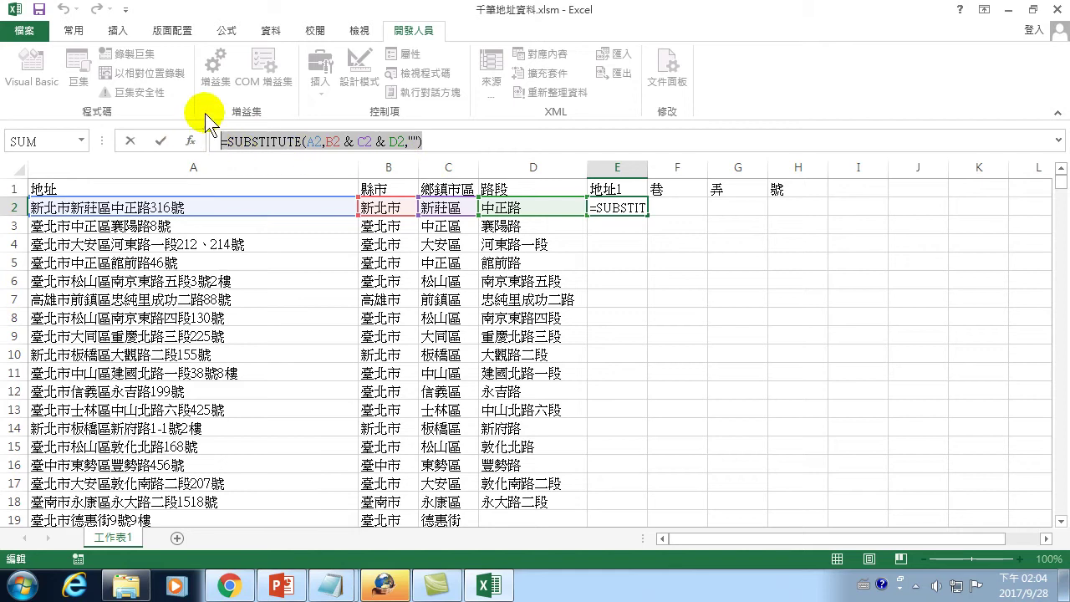
pyautogui.hotkey('ctrl', 'Return')
pyautogui.press('Return')
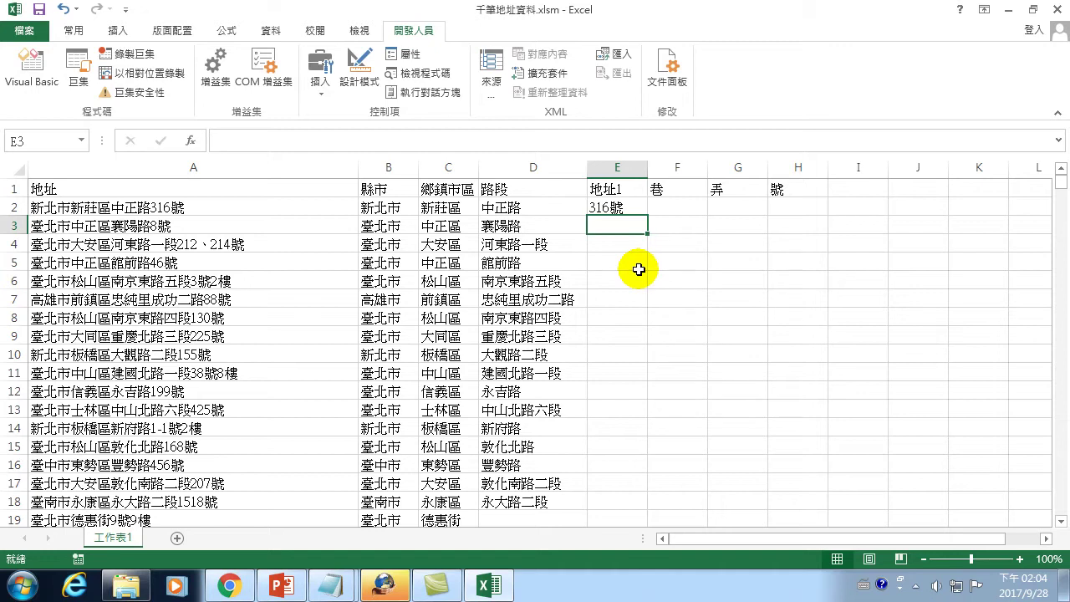
pyautogui.press('Up')
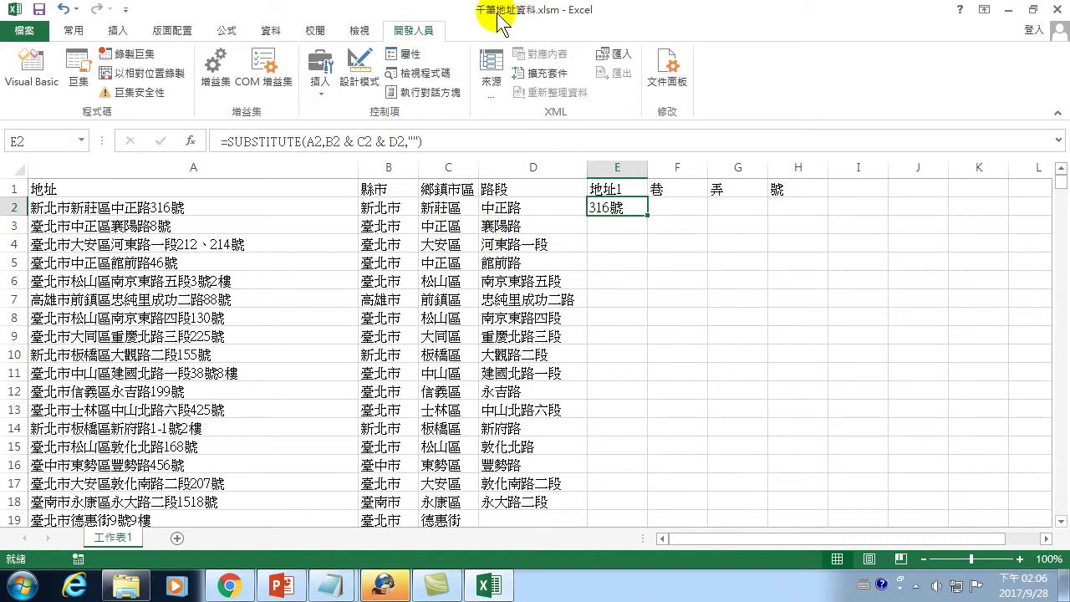
pyautogui.click(78, 71)
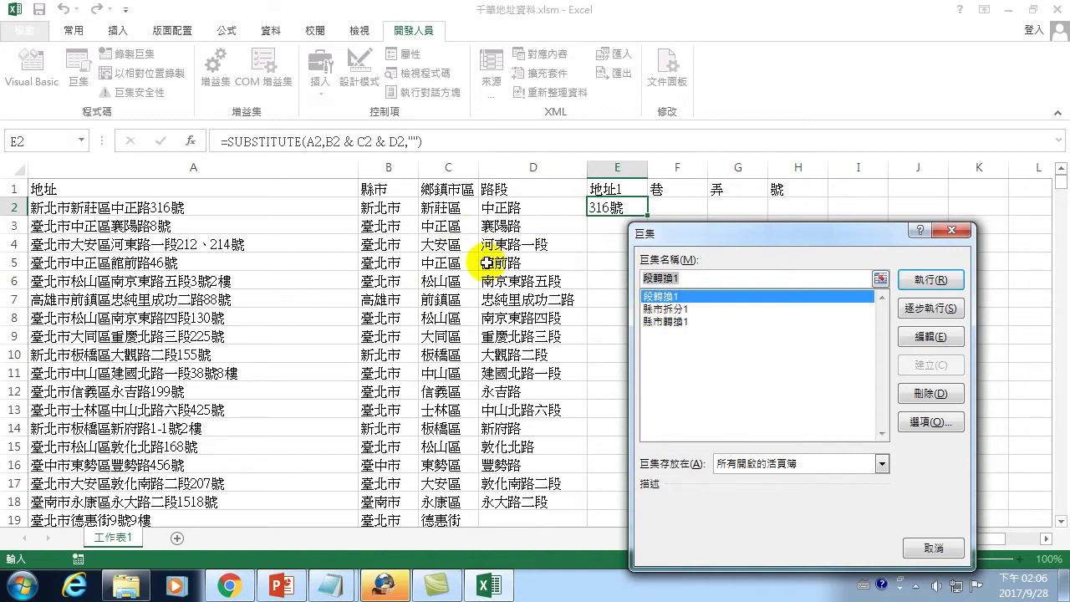
# - Open the 縣市拆分1 macro's Module2 code in the VBA editor
pyautogui.click(934, 330)
pyautogui.click(367, 154)
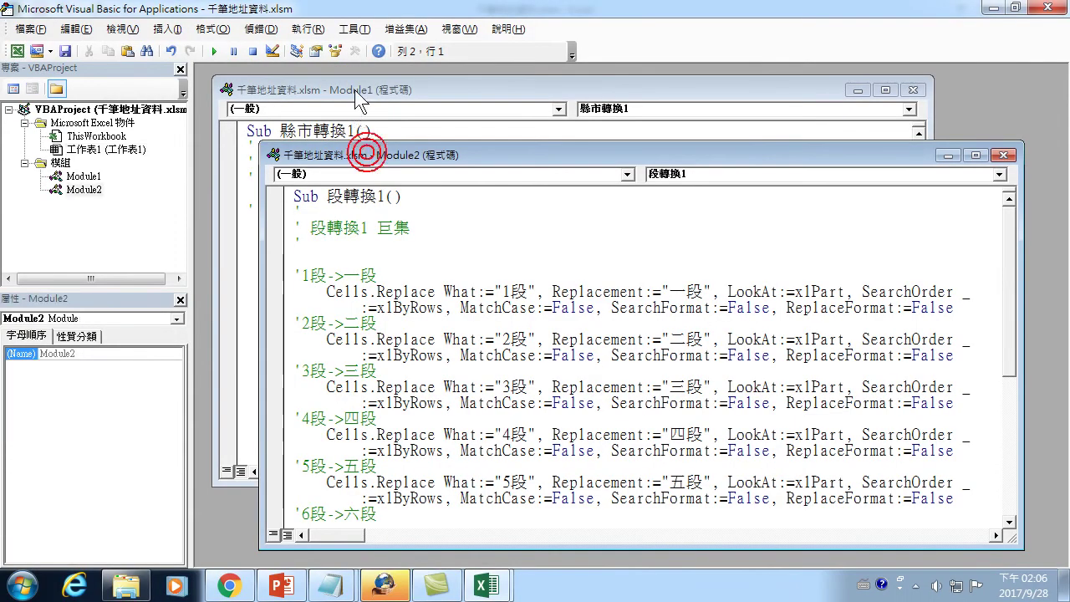
pyautogui.click(354, 89)
pyautogui.scroll(-6, 370, 442)
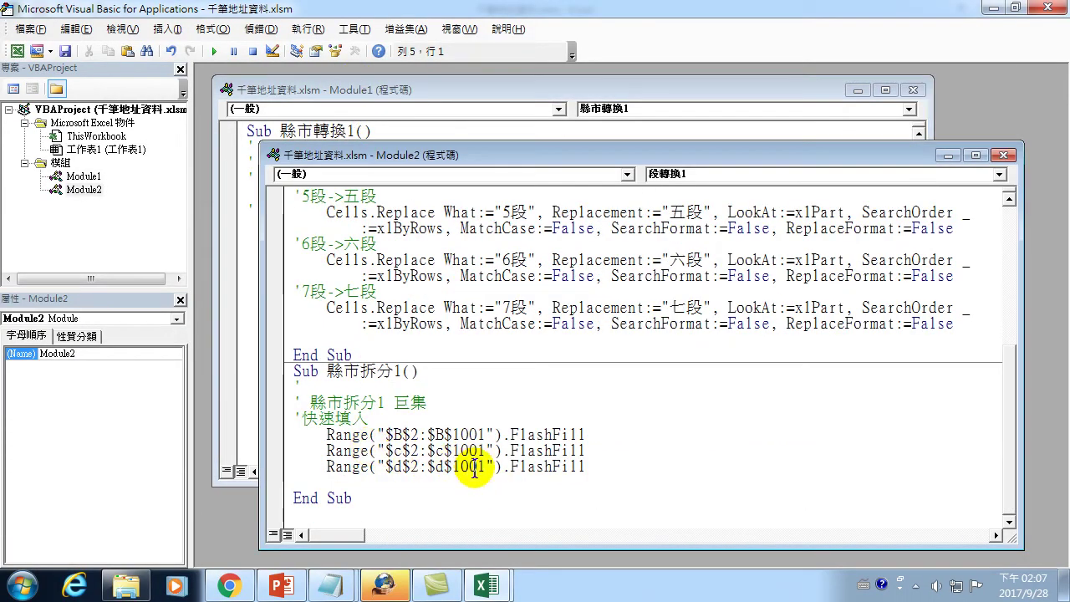
# - Begin a cells(2,5) = "" line below the FlashFill statements, then return to the workbook
pyautogui.click(612, 467)
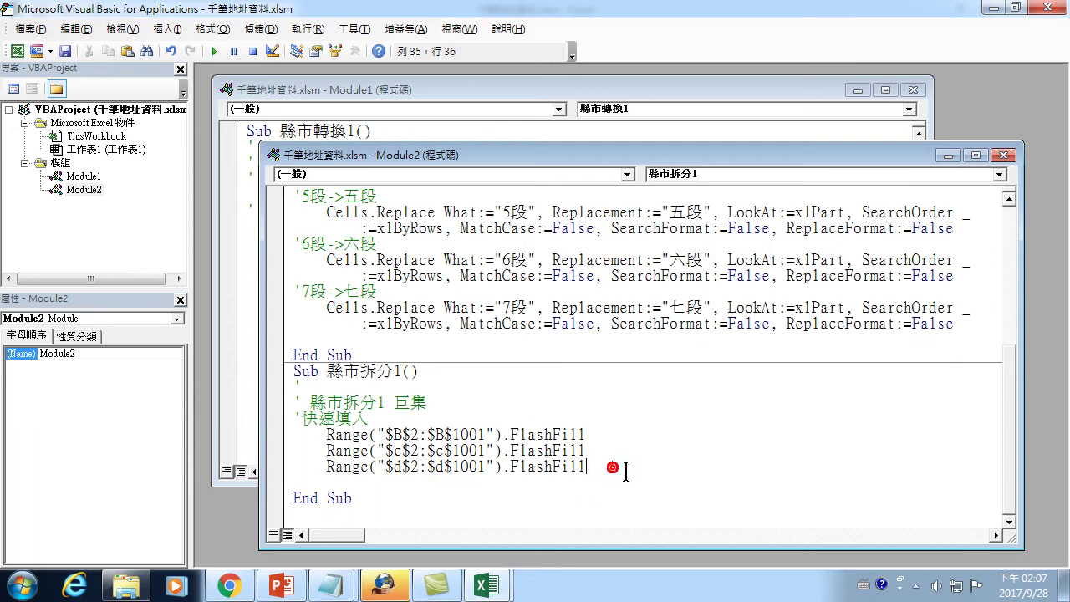
pyautogui.press('Return')
pyautogui.press('Return')
pyautogui.write('cells')
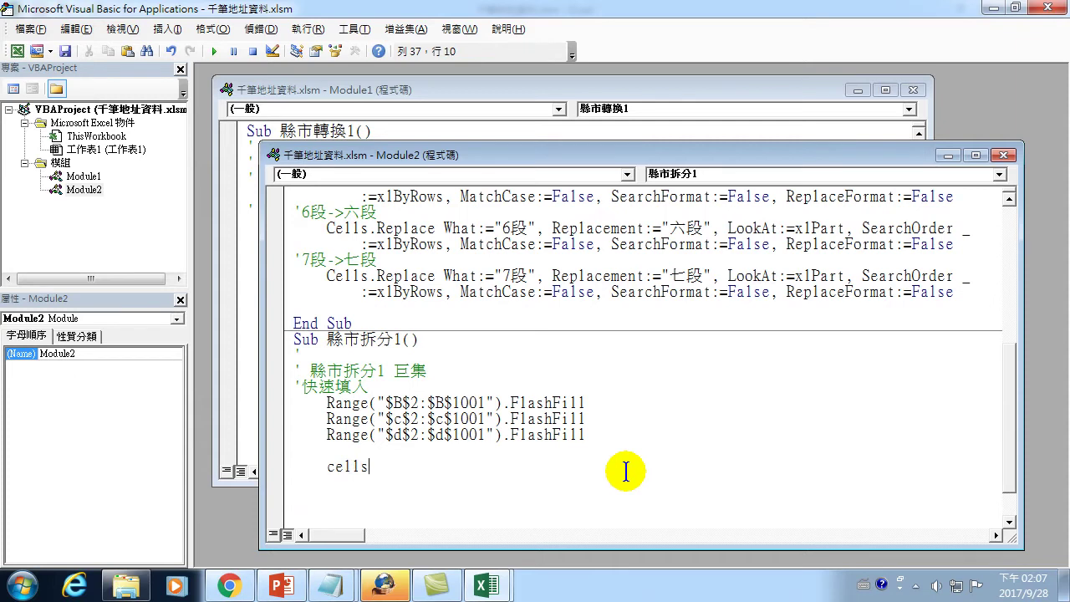
pyautogui.write('(2')
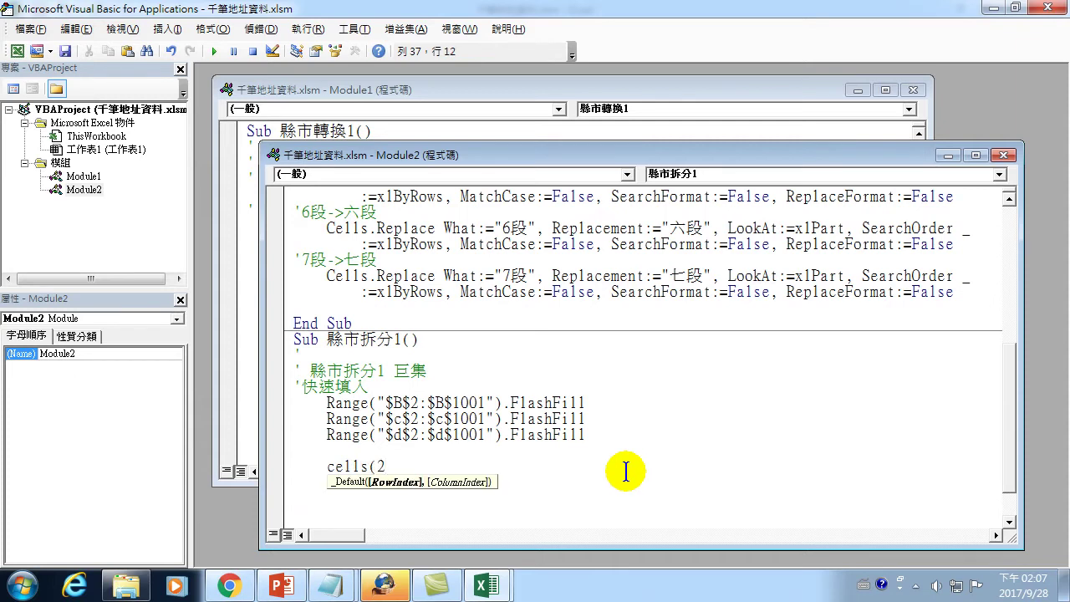
pyautogui.write(',5')
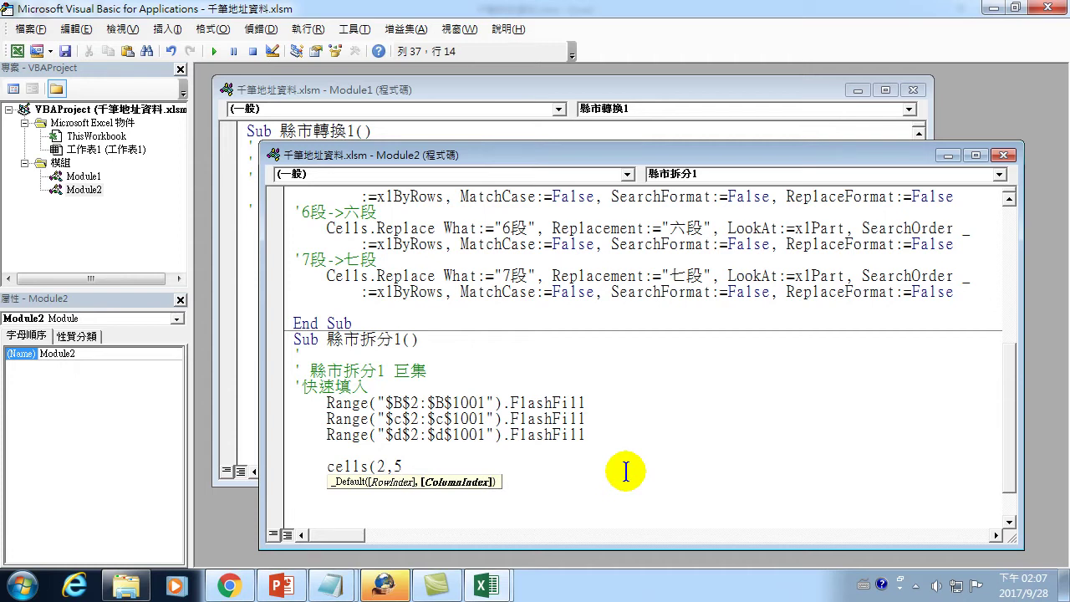
pyautogui.write(') = "')
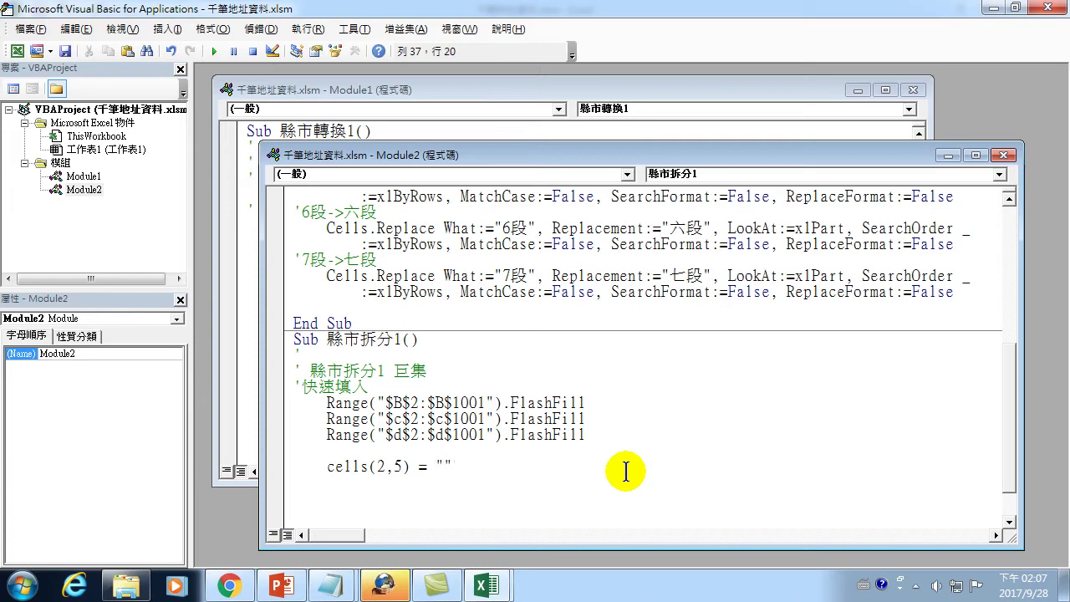
pyautogui.click(487, 586)
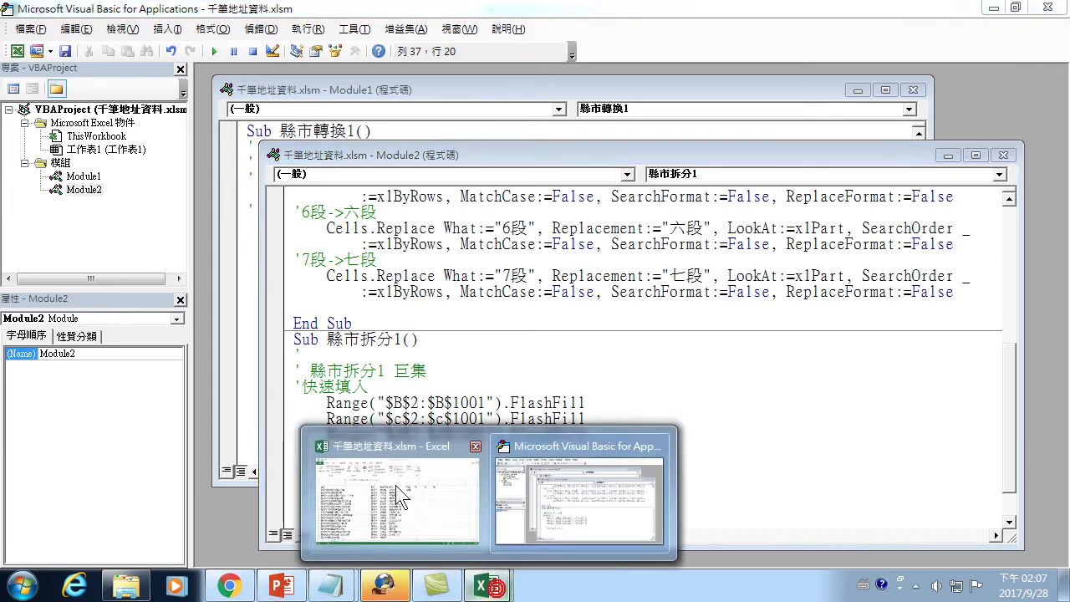
pyautogui.click(447, 509)
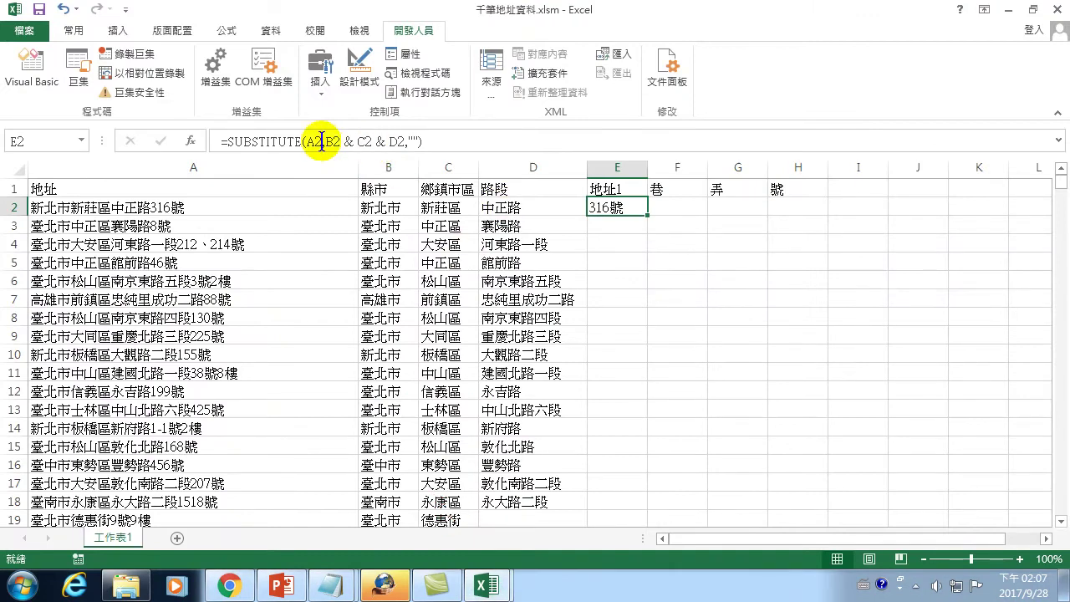
# - Select the full =SUBSTITUTE(A2,B2 & C2 & D2,"") text in E2's formula bar for copying
pyautogui.moveTo(221, 142); pyautogui.dragTo(443, 141)
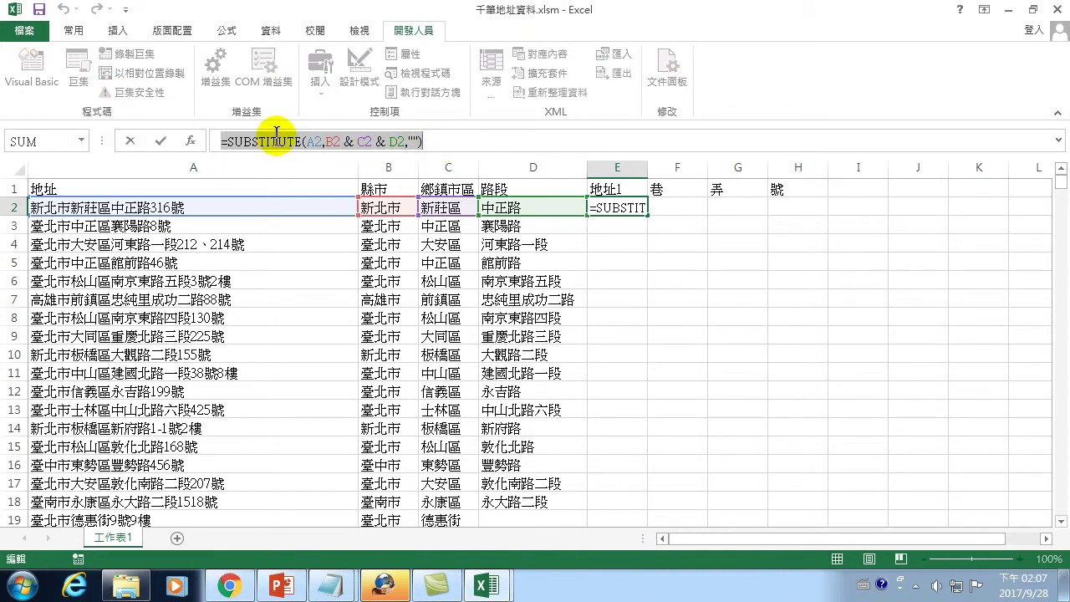
pyautogui.hotkey('ctrl', 'Return')
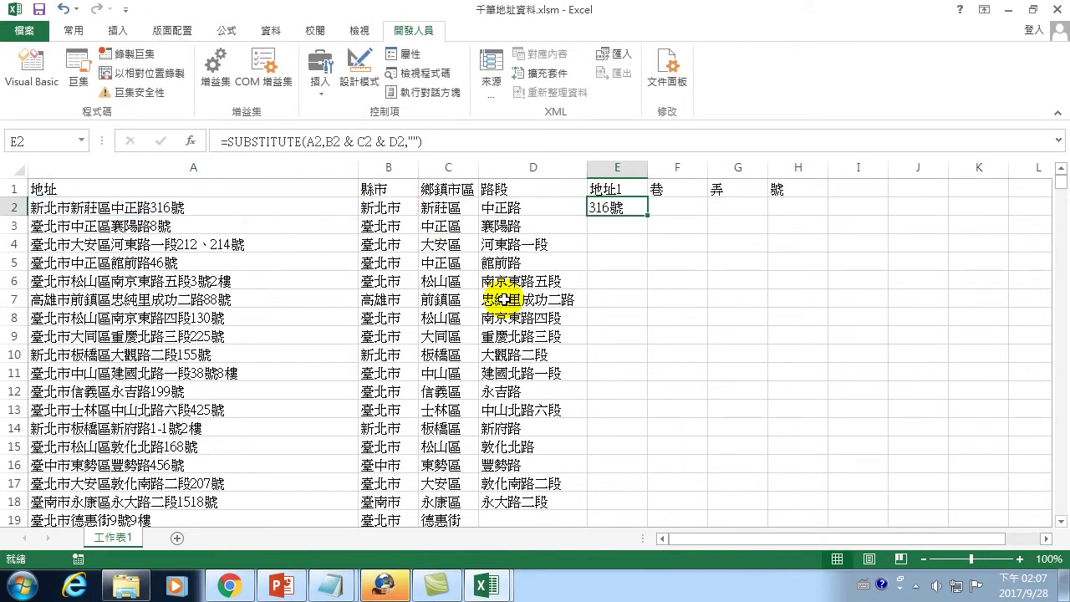
pyautogui.click(440, 140)
pyautogui.moveTo(440, 140); pyautogui.dragTo(192, 146)
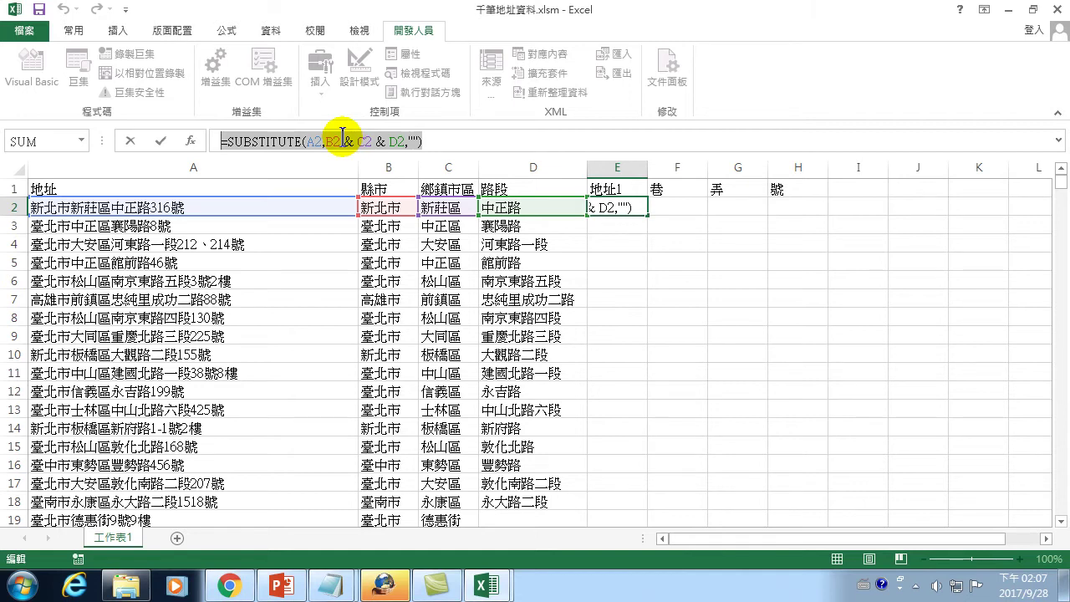
pyautogui.click(487, 585)
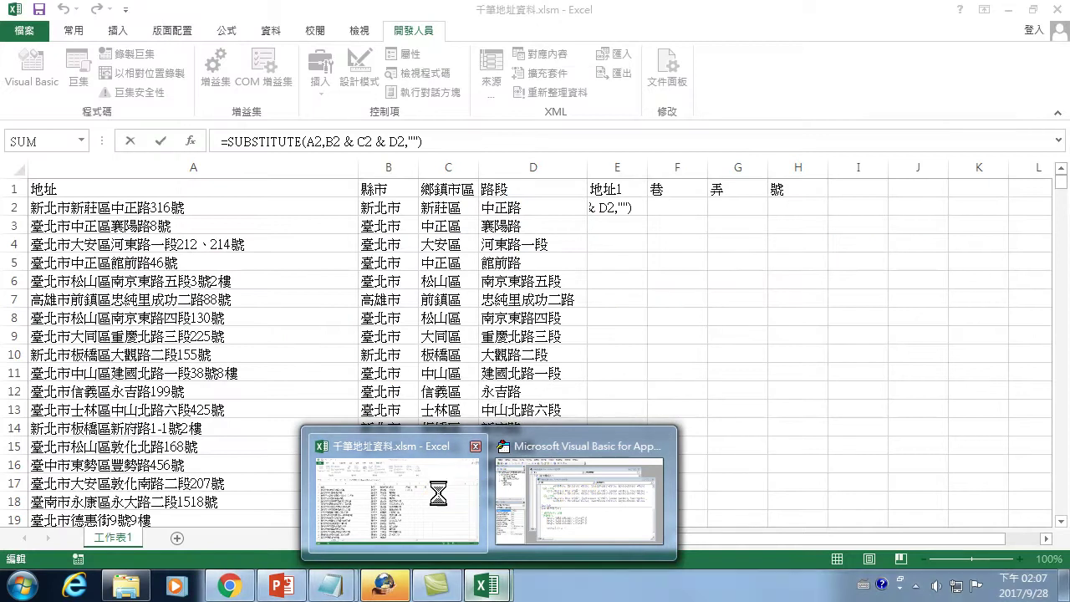
pyautogui.click(444, 500)
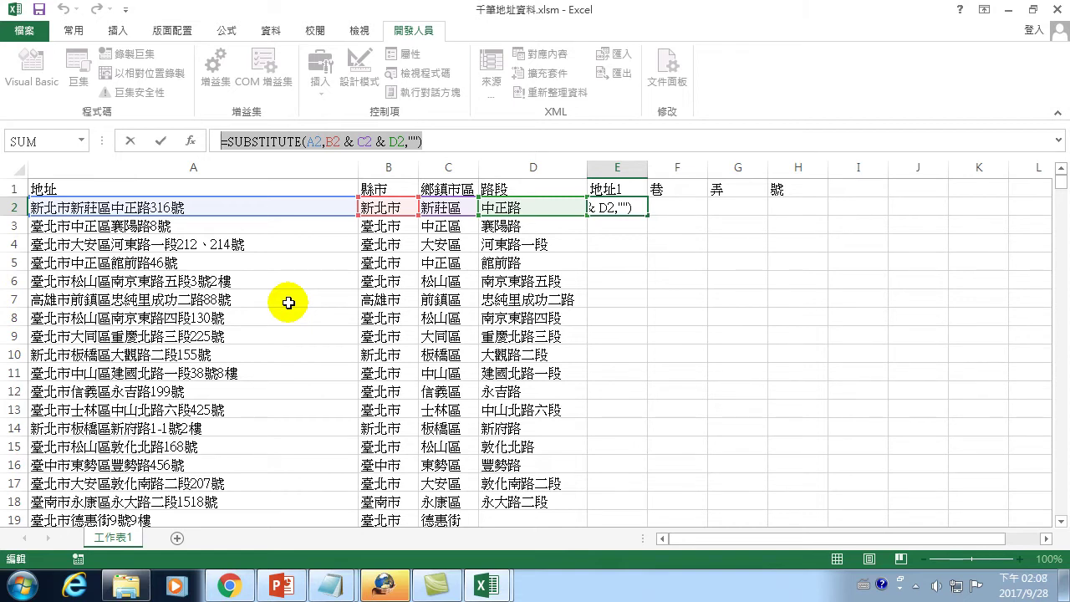
pyautogui.click(493, 144)
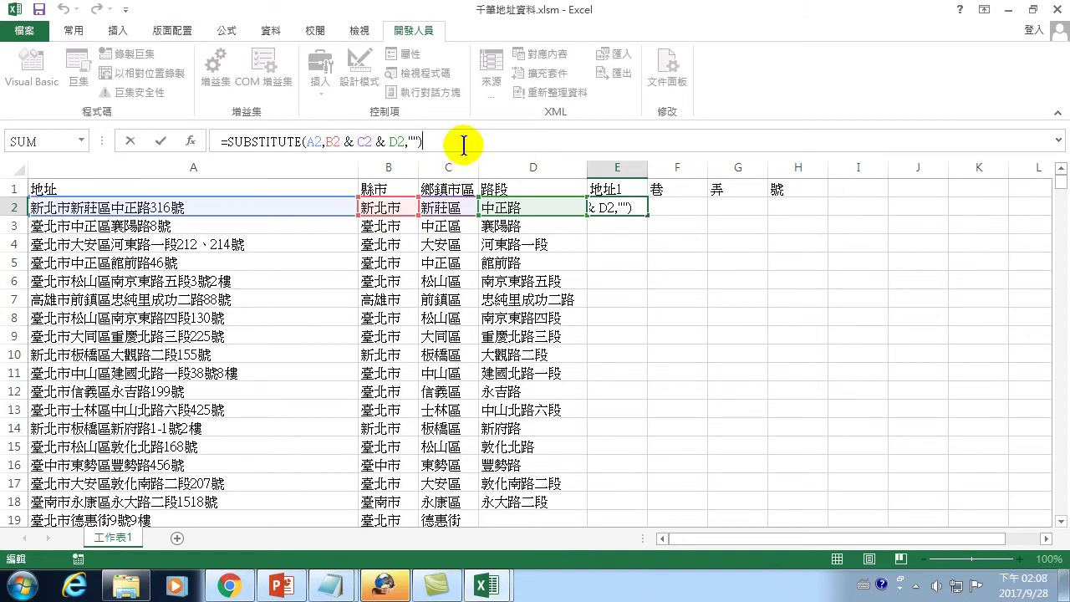
pyautogui.press('Return')
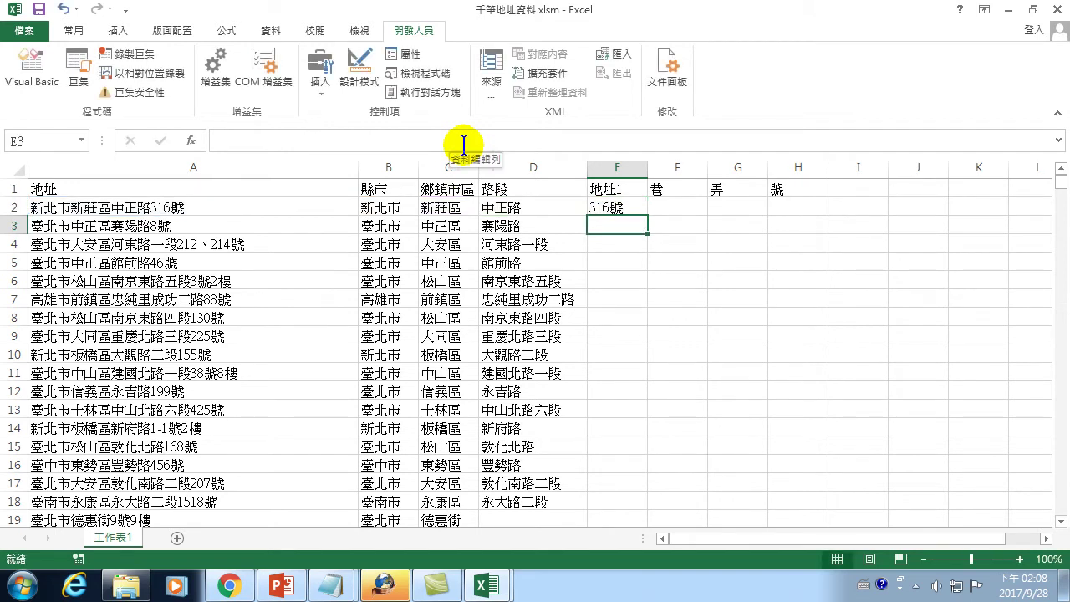
pyautogui.click(617, 206)
pyautogui.click(456, 142)
pyautogui.moveTo(389, 138); pyautogui.dragTo(156, 136)
pyautogui.hotkey('ctrl', 'c')
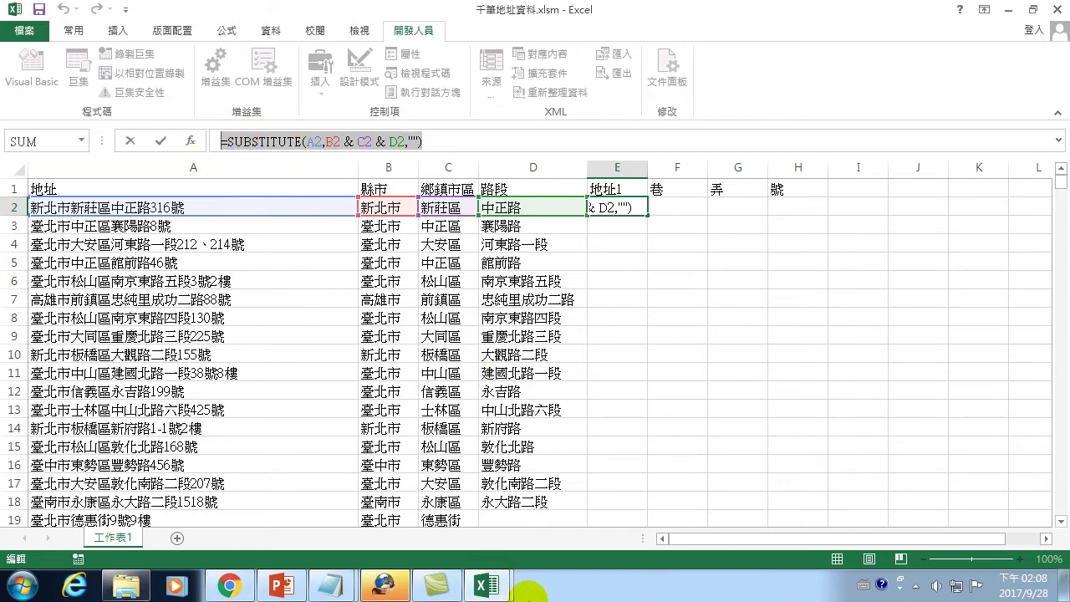
# - Switch between the macro code and the workbook, re-committing and reselecting E2
pyautogui.moveTo(489, 585)
pyautogui.click(570, 522)
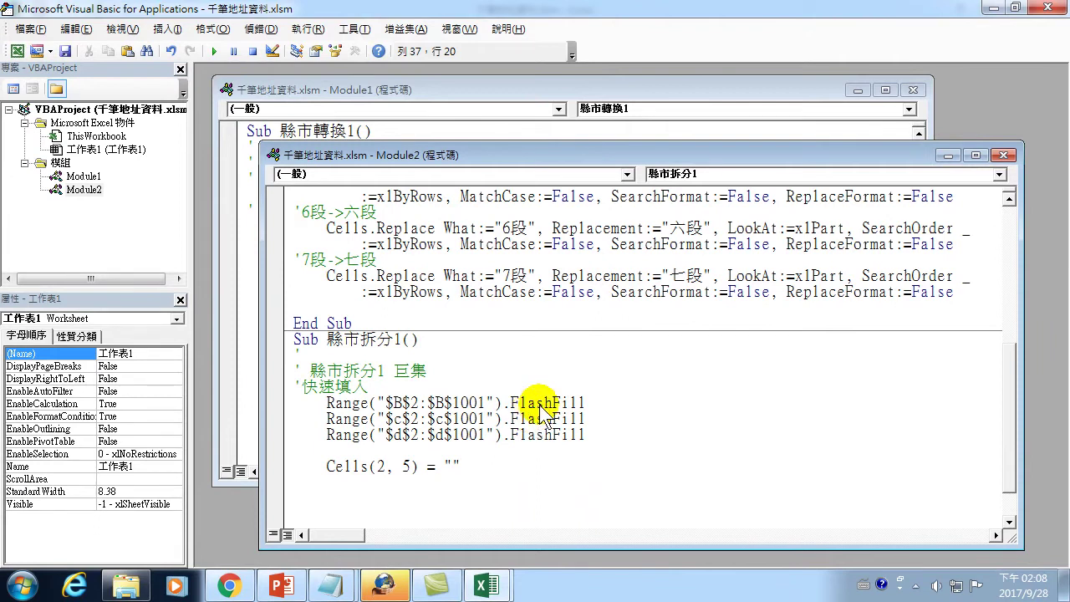
pyautogui.moveTo(486, 585)
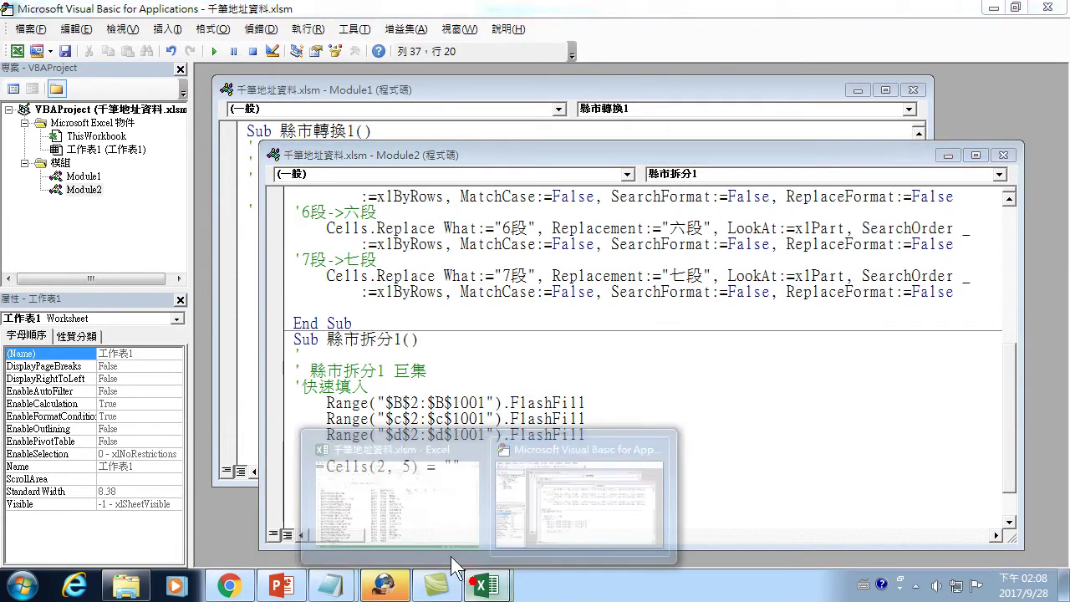
pyautogui.click(387, 507)
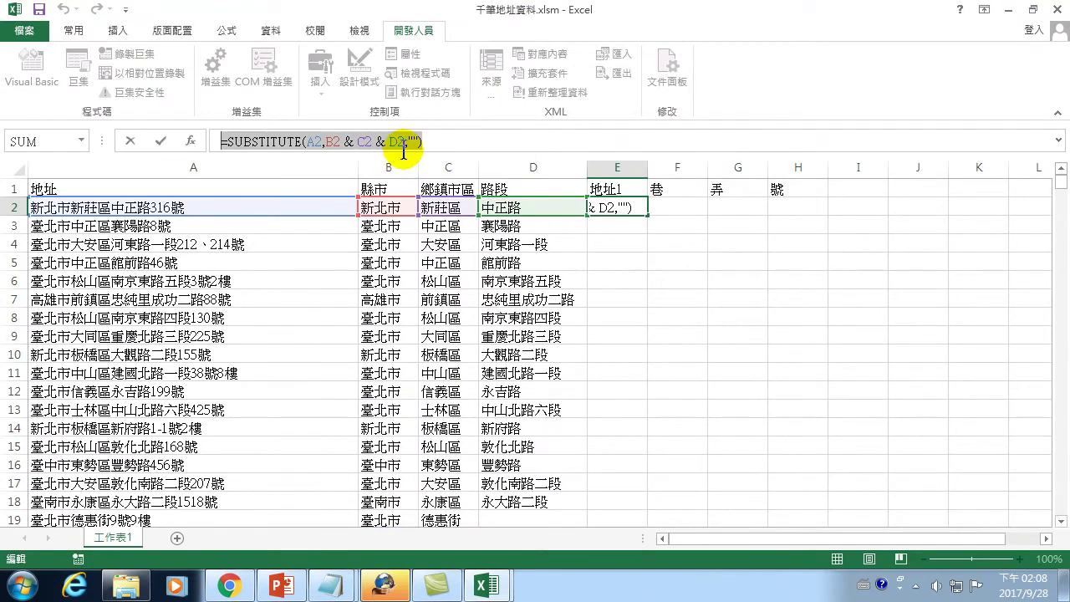
pyautogui.press('Return')
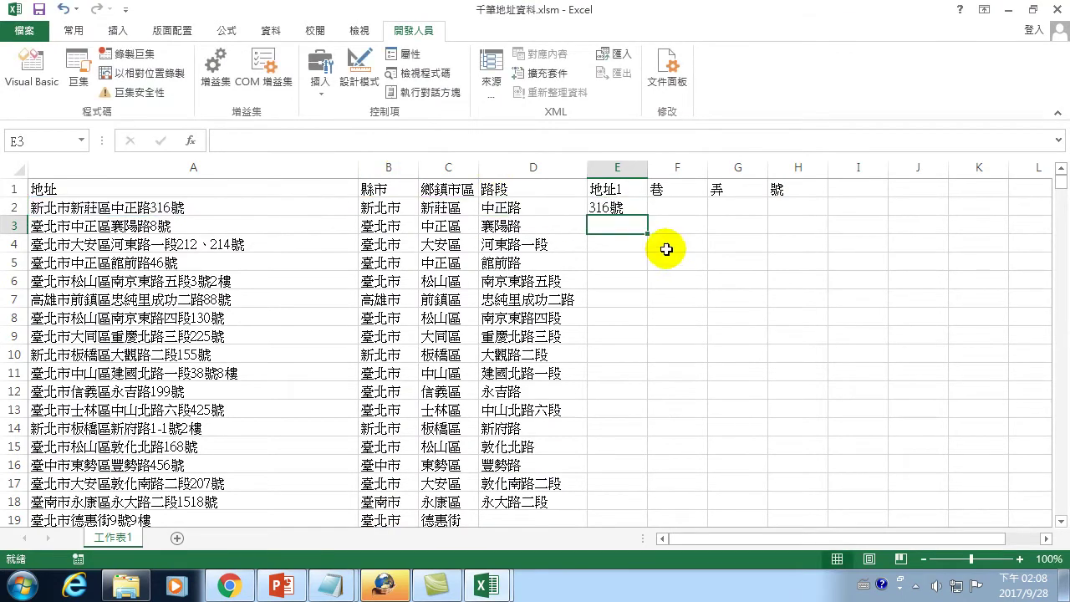
pyautogui.click(613, 209)
# - Paste =SUBSTITUTE(A2,B2 & C2 & D2,"") between the quotes of the Cells(2, 5) line
pyautogui.moveTo(483, 585)
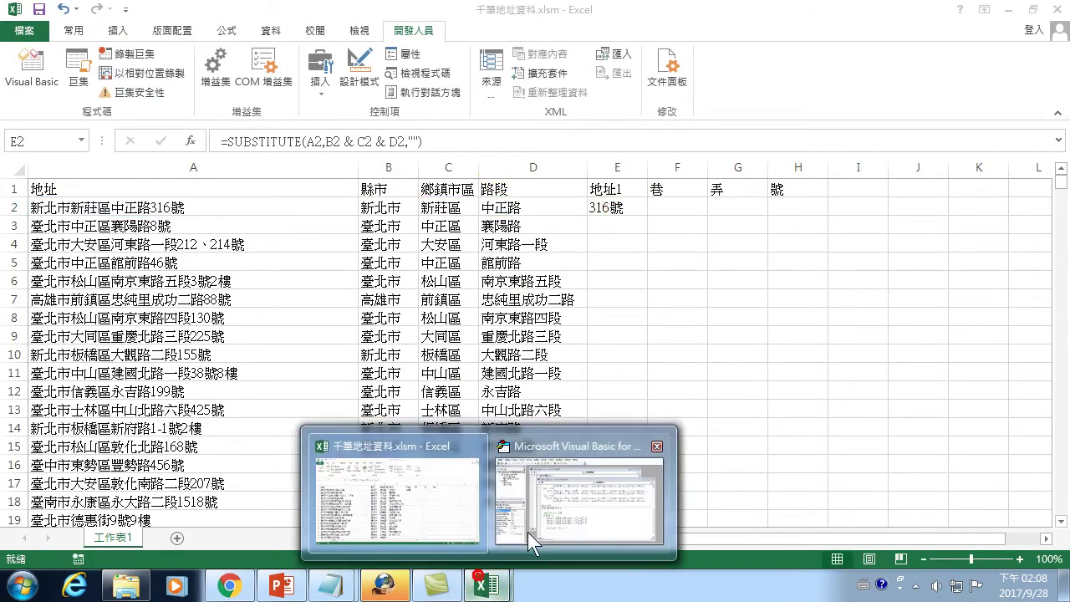
pyautogui.click(560, 502)
pyautogui.click(600, 458)
pyautogui.click(496, 394)
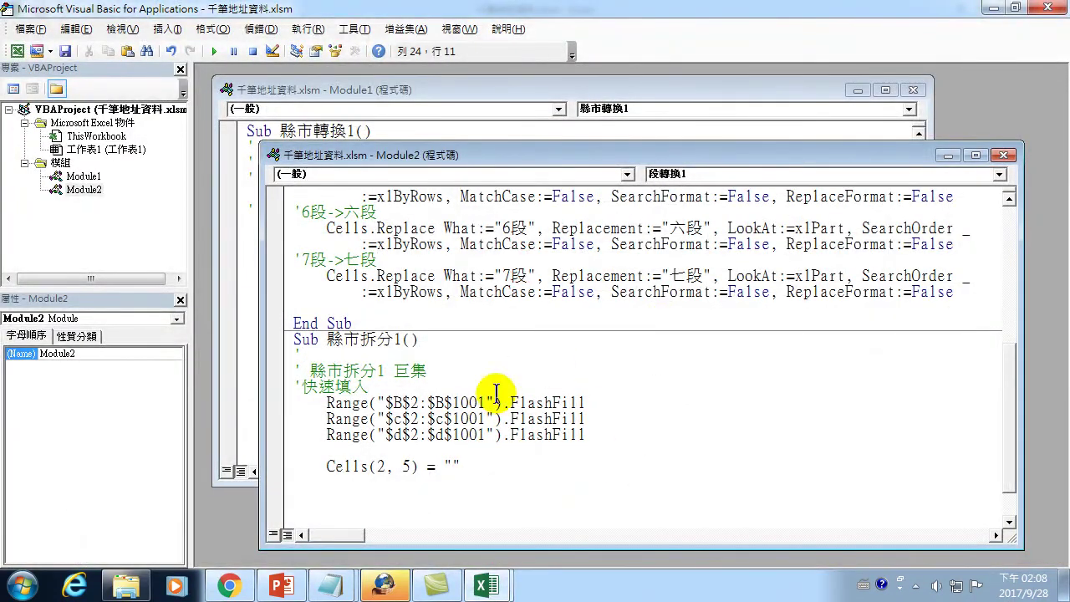
pyautogui.click(470, 466)
pyautogui.click(452, 466)
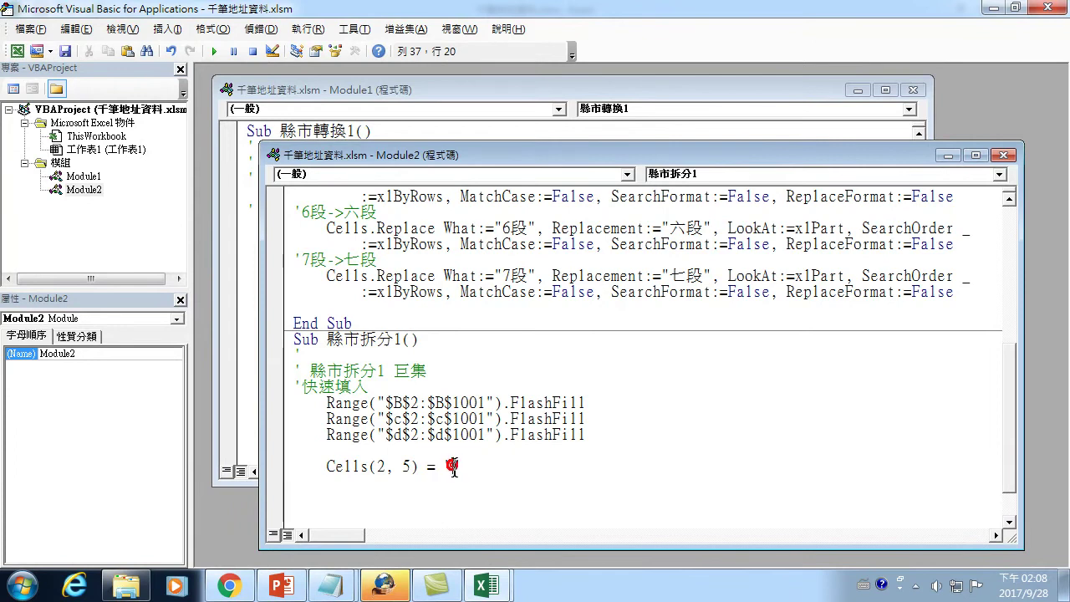
pyautogui.hotkey('ctrl', 'v')
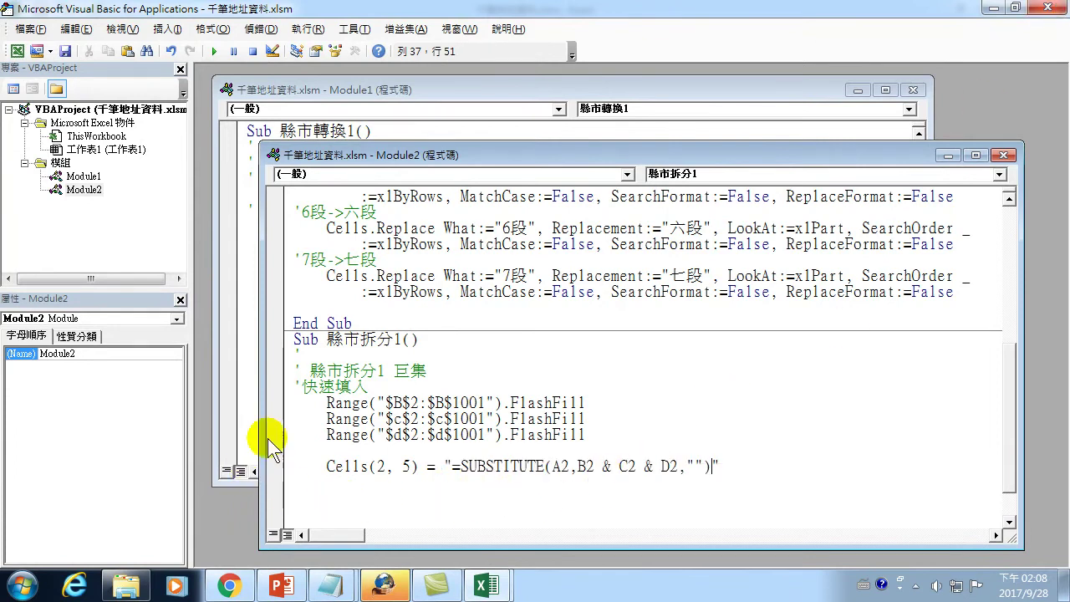
pyautogui.click(1035, 8)
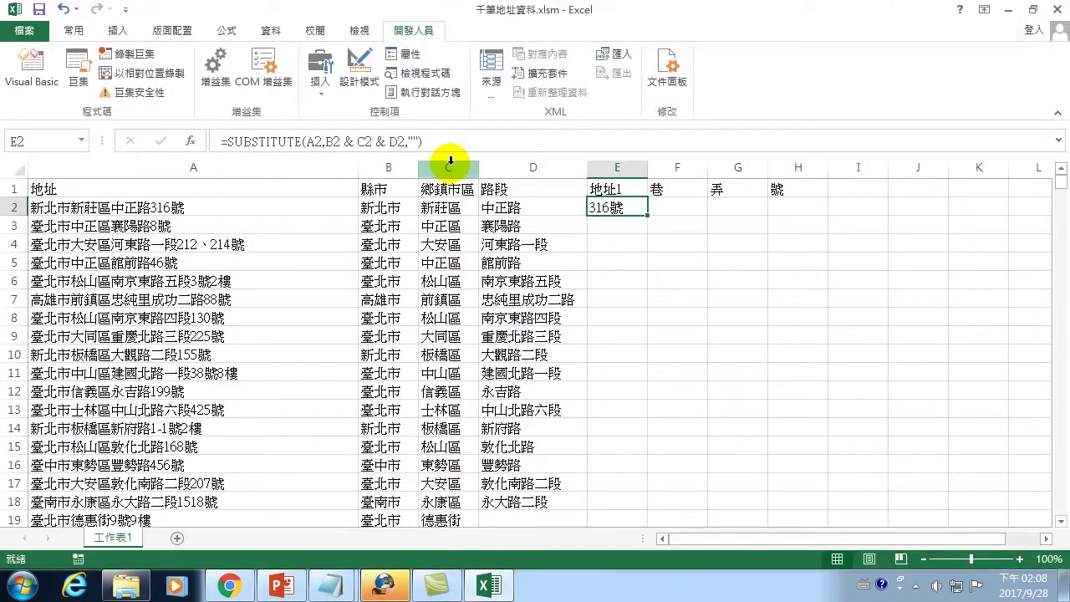
# - Clear the formula from cell E2
pyautogui.click(443, 141)
pyautogui.press('Return')
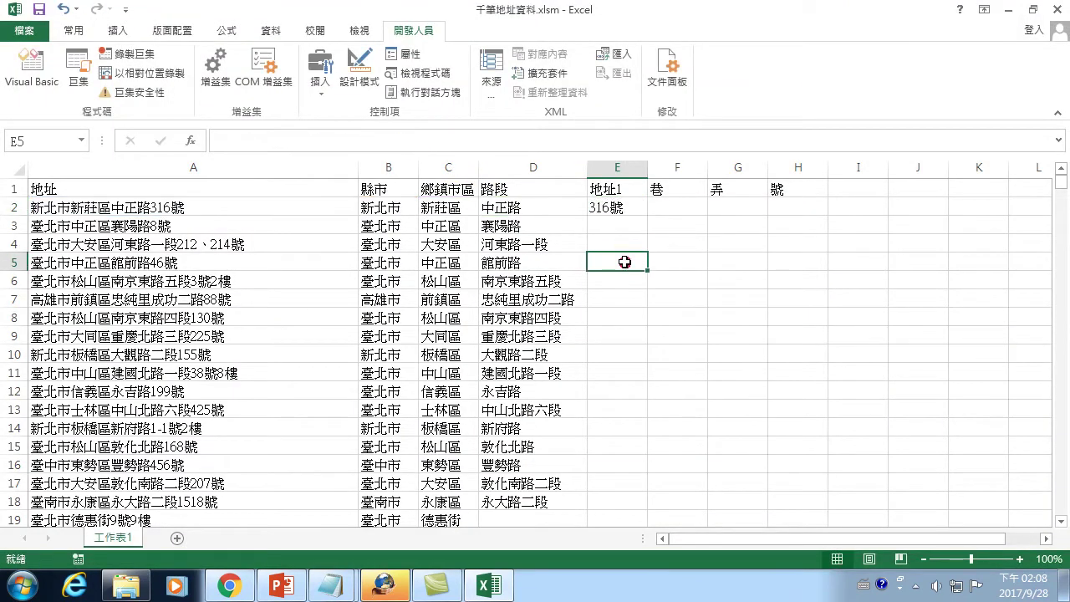
pyautogui.press('Up')
pyautogui.press('Delete')
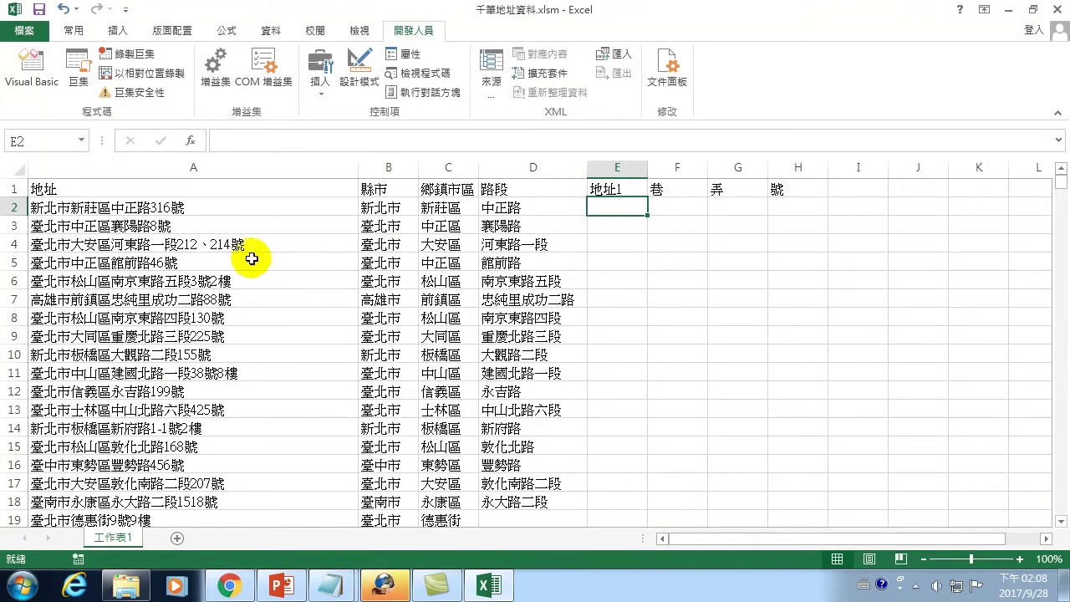
# - Clear B3:D1002, then select the 縣市拆分1 macro in the Macros list
pyautogui.moveTo(379, 226); pyautogui.dragTo(557, 595)
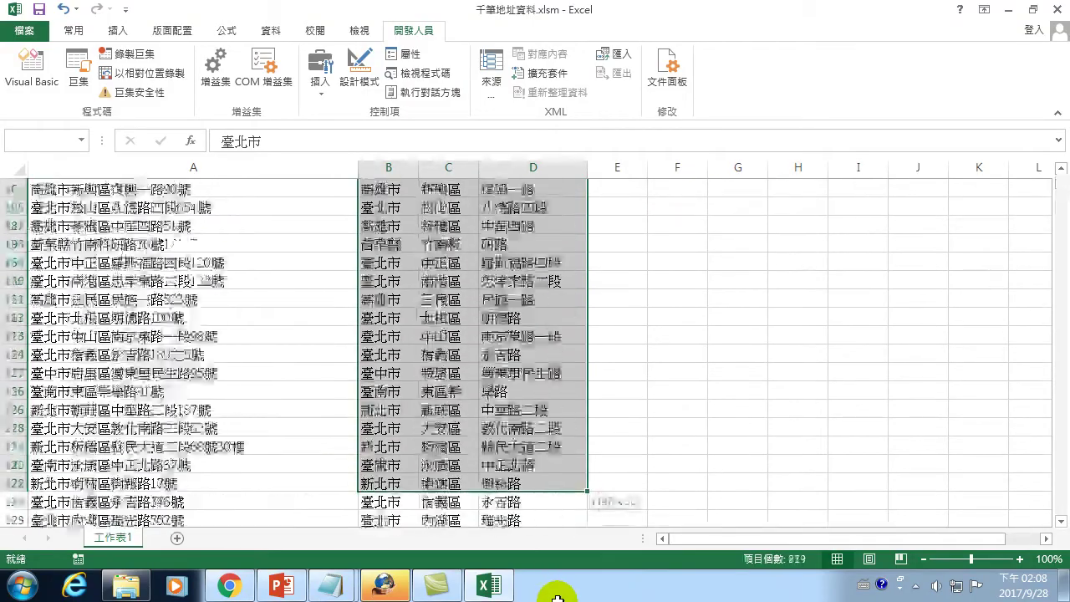
pyautogui.moveTo(557, 595); pyautogui.dragTo(555, 597)
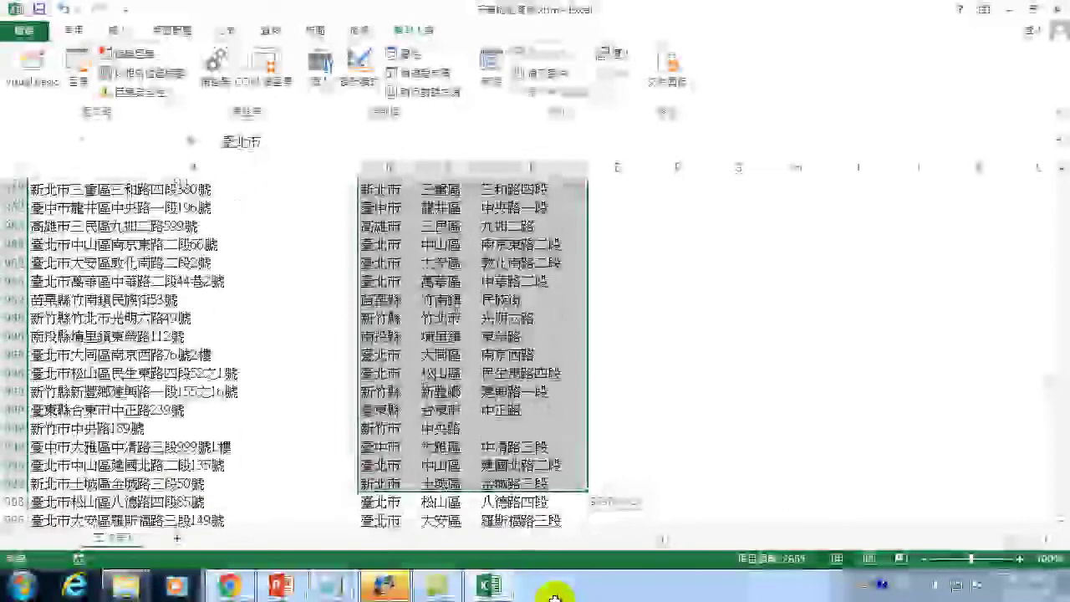
pyautogui.moveTo(555, 597); pyautogui.dragTo(559, 591)
pyautogui.press('Delete')
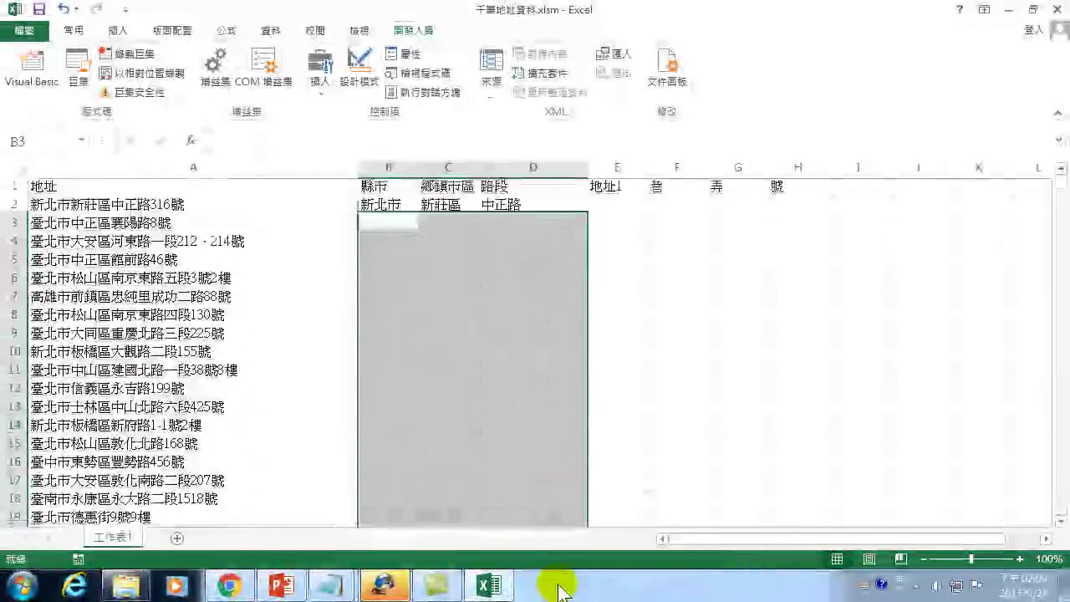
pyautogui.hotkey('ctrl', 'Home')
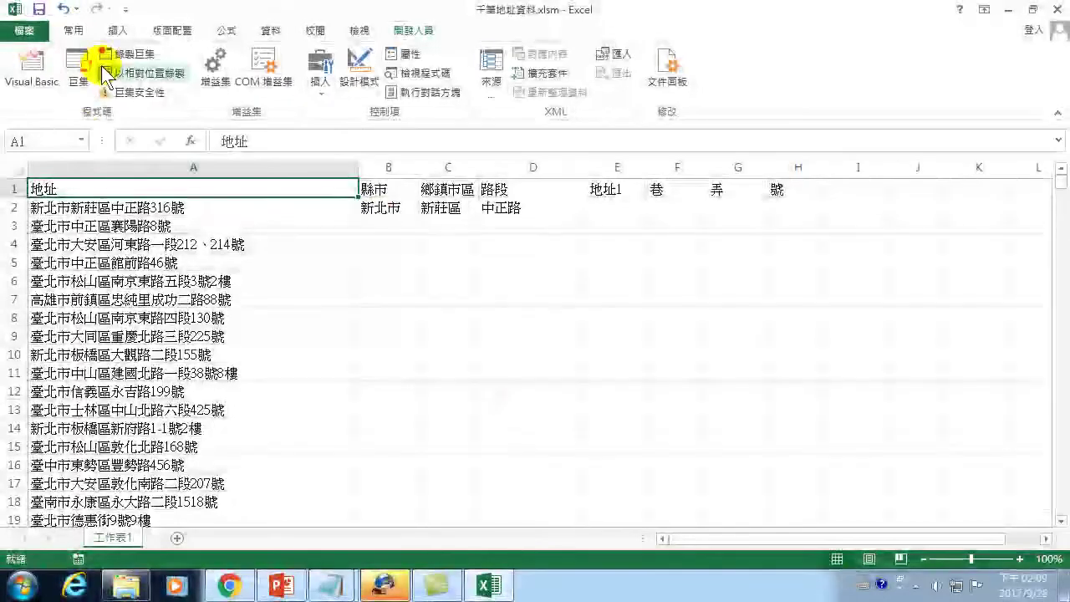
pyautogui.click(77, 66)
pyautogui.click(670, 308)
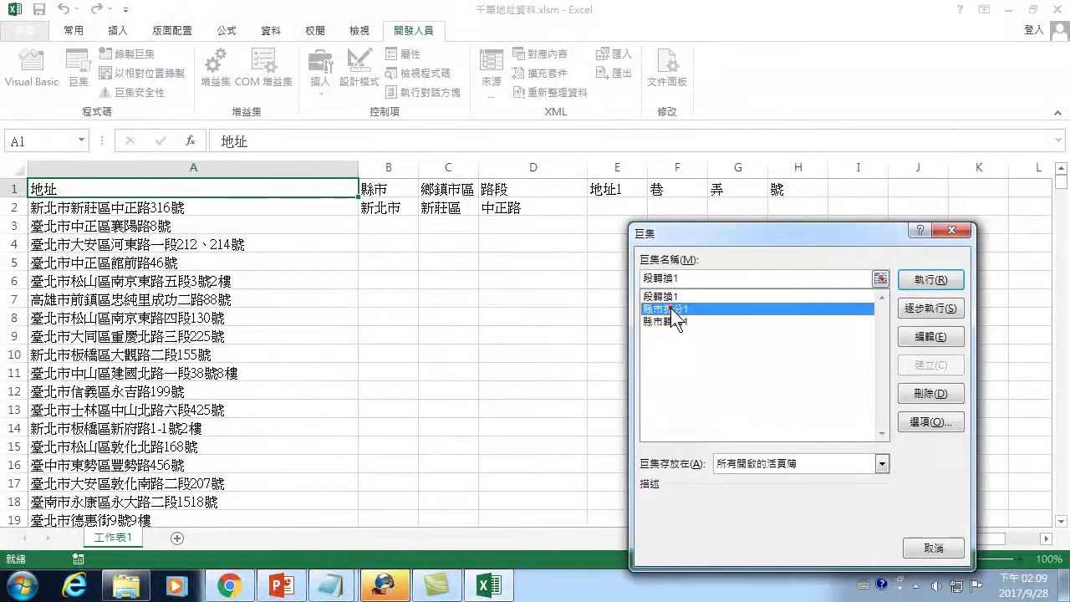
# - Run 縣市拆分1, add a ')' at the 1004 error line, then reset and close the VBA editor
pyautogui.click(920, 279)
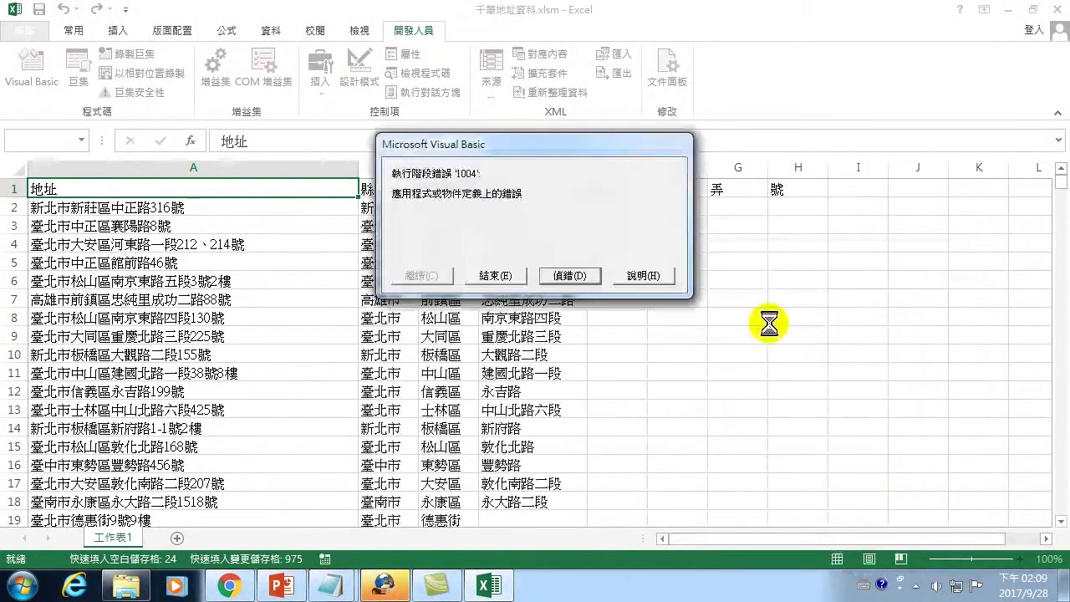
pyautogui.click(565, 276)
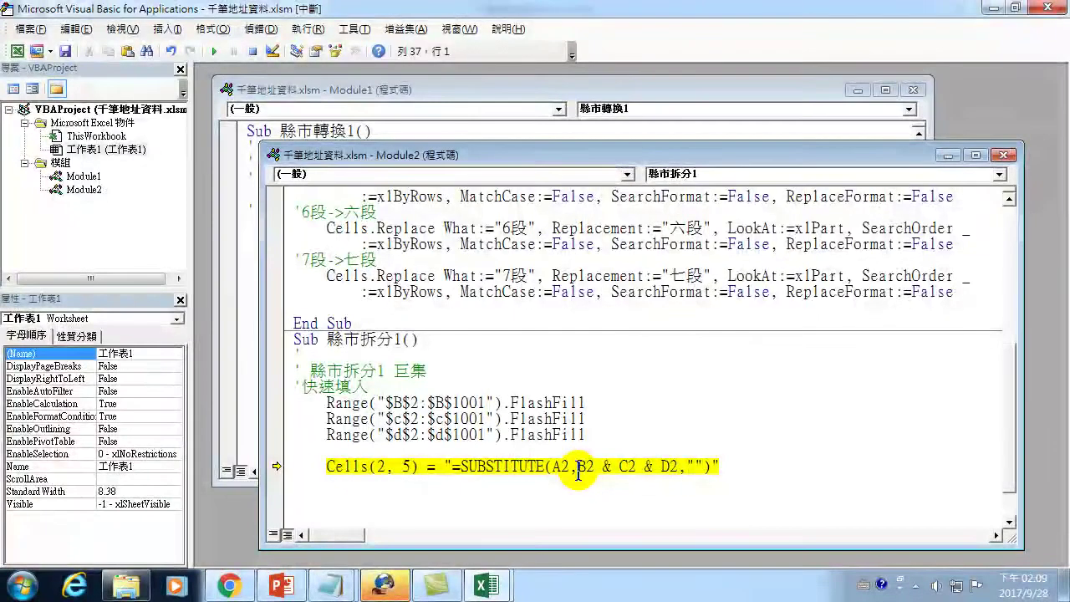
pyautogui.click(707, 465)
pyautogui.write(')')
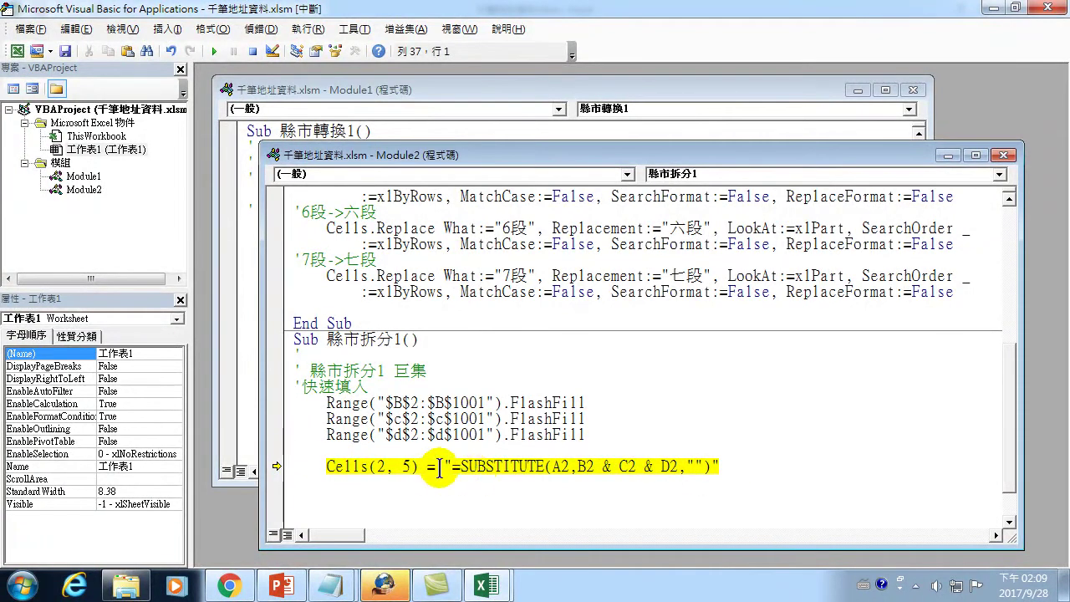
pyautogui.click(1055, 5)
pyautogui.click(481, 358)
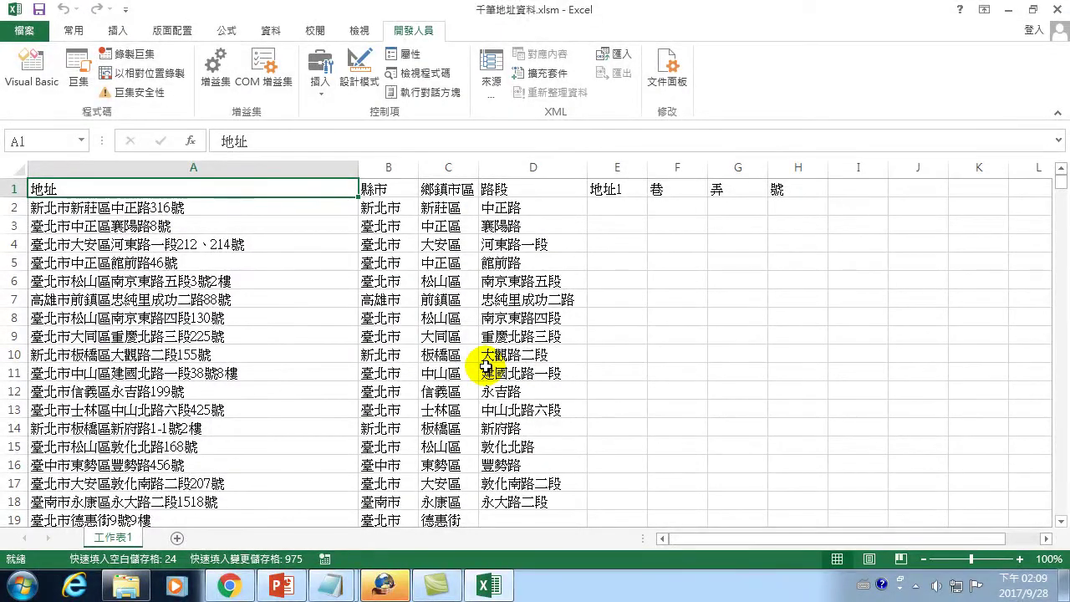
# - Clear the split values in B3:D1001, return to A1, and open the Macro dialog
pyautogui.moveTo(372, 226)
pyautogui.mouseDown()
pyautogui.moveTo(542, 595)
pyautogui.moveTo(530, 595)
pyautogui.mouseUp()
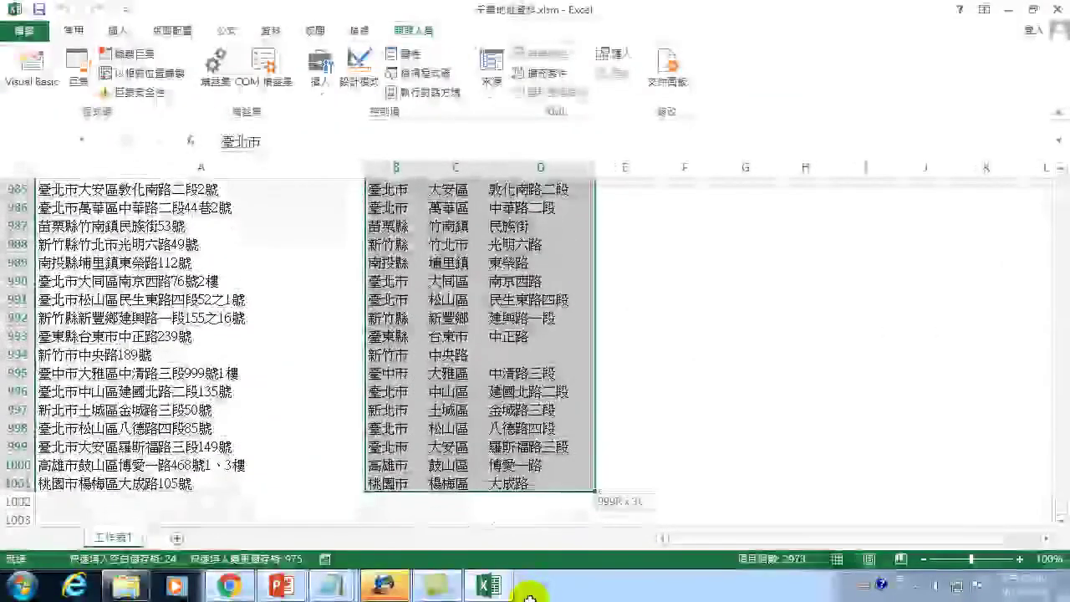
pyautogui.press('Delete')
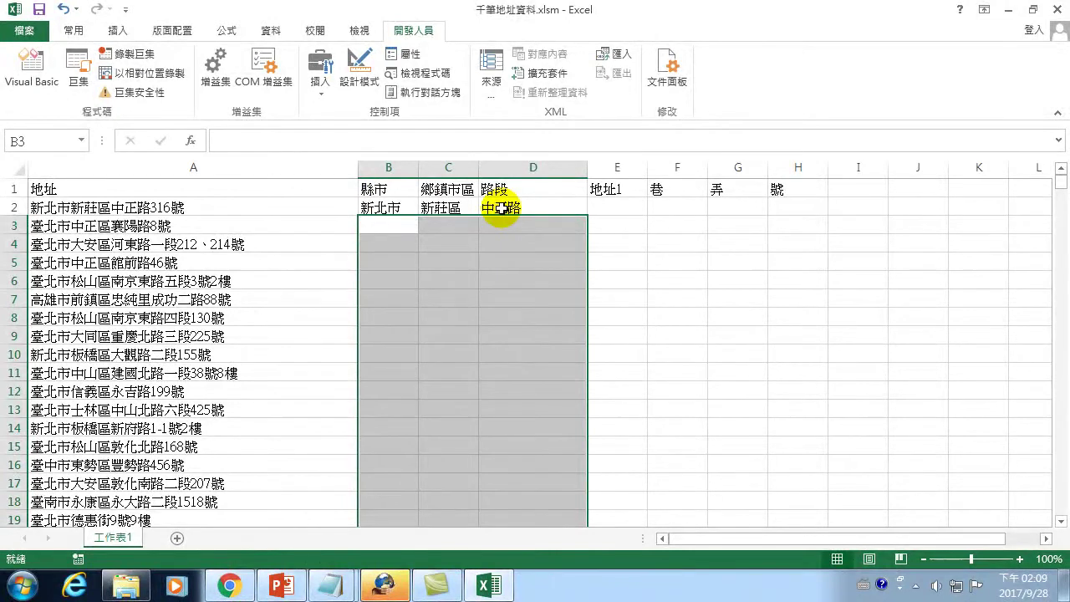
pyautogui.click(375, 225)
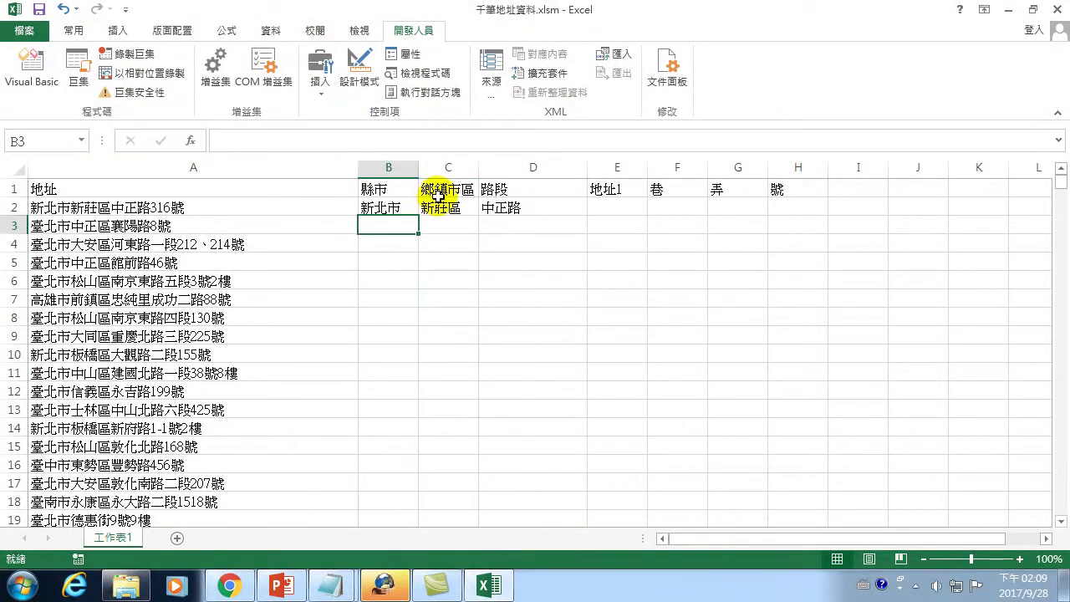
pyautogui.click(378, 221)
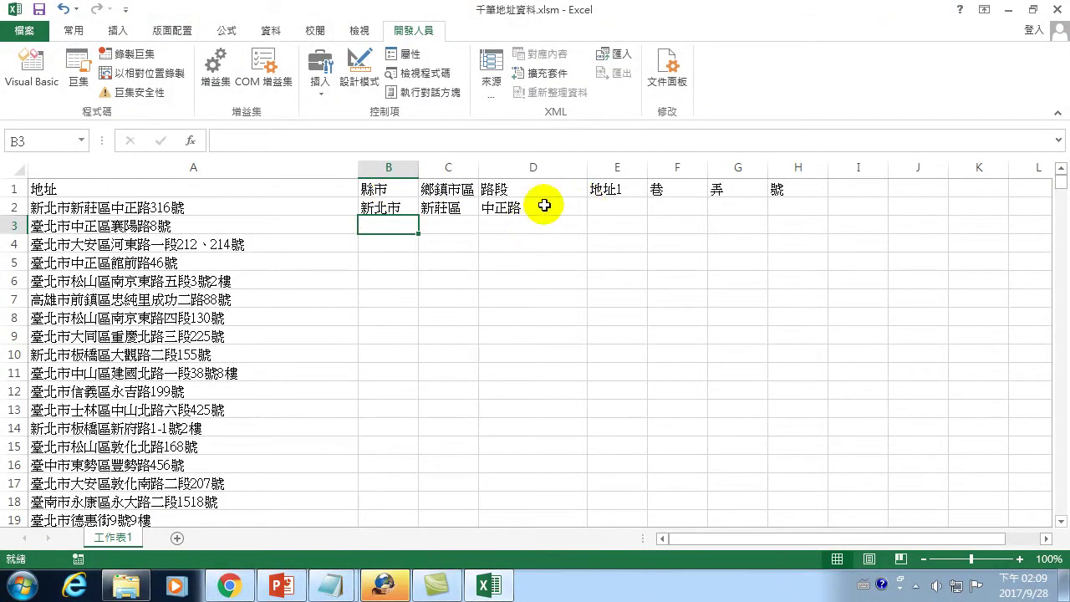
pyautogui.click(76, 186)
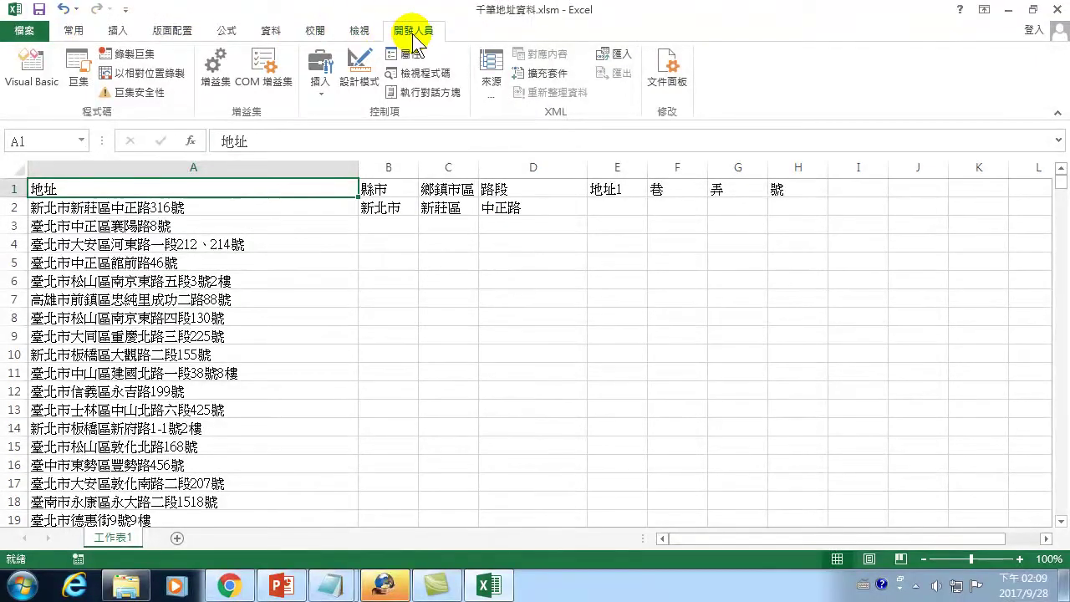
pyautogui.click(76, 71)
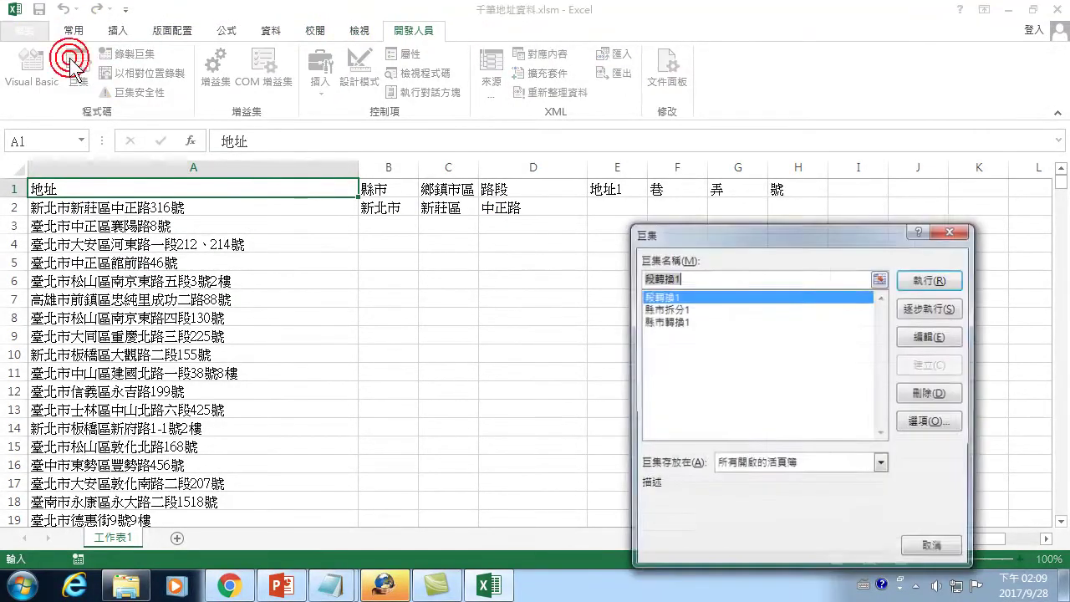
# - Run 縣市拆分1 to refill columns B–D, then end it at runtime error 1004
pyautogui.click(659, 309)
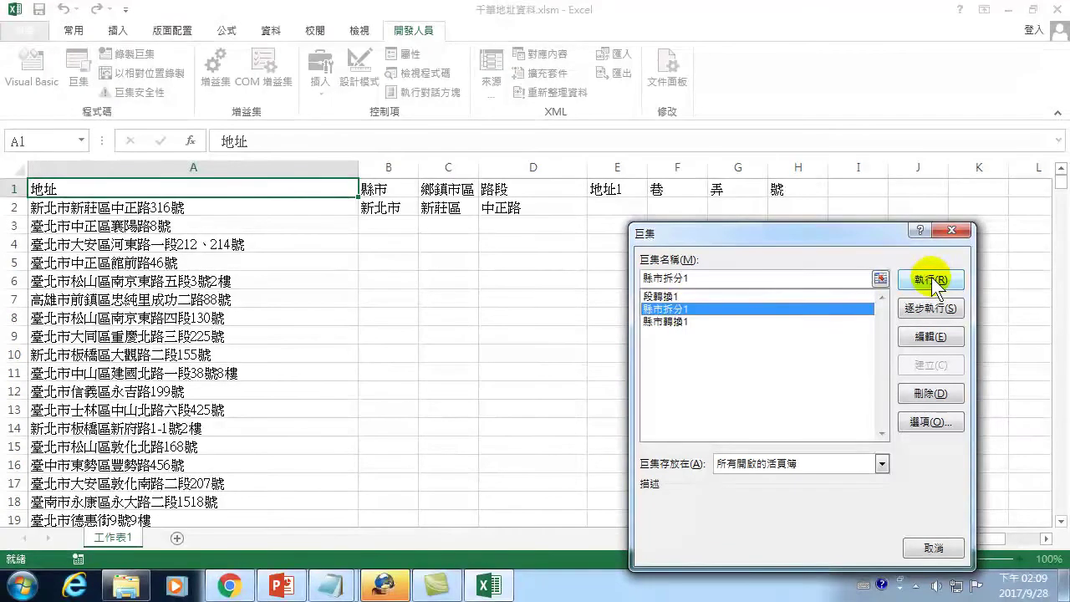
pyautogui.click(932, 279)
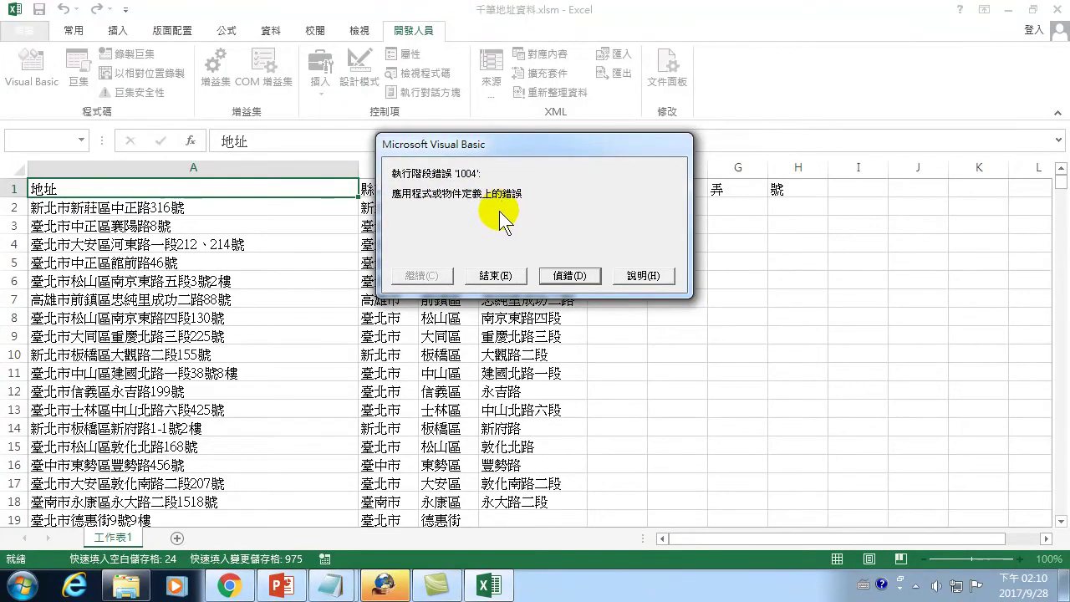
pyautogui.click(568, 276)
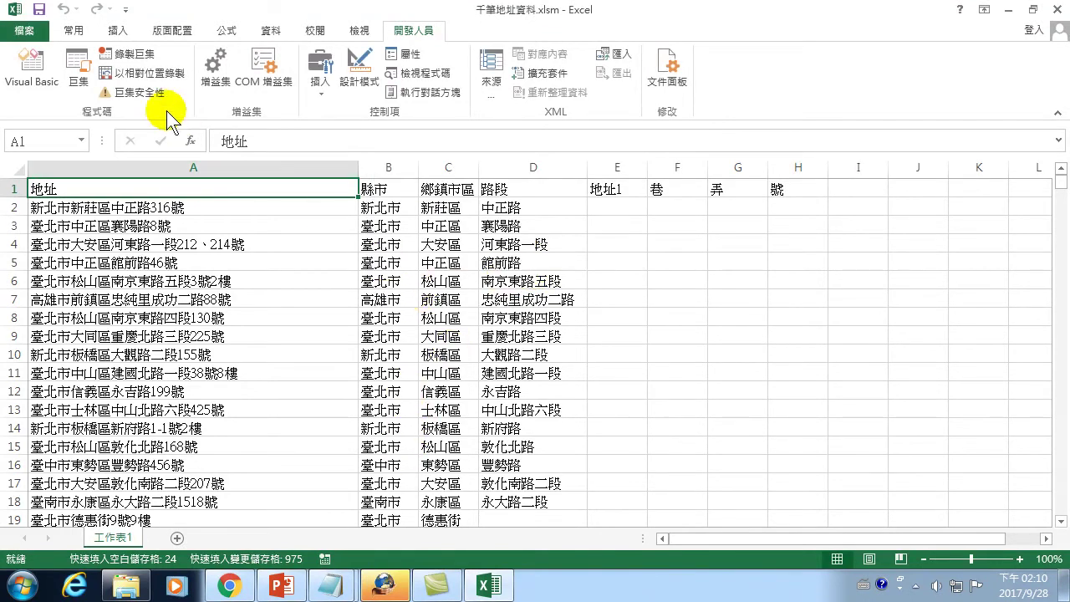
# - Open the 縣市拆分1 macro's code in Module2 for editing
pyautogui.click(77, 73)
pyautogui.click(664, 309)
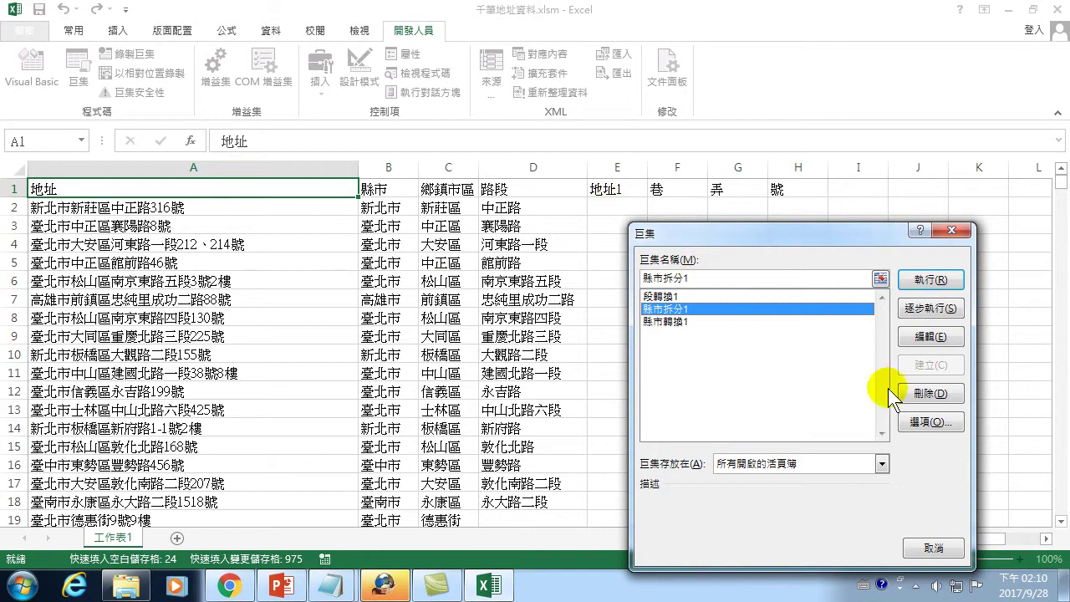
pyautogui.click(931, 334)
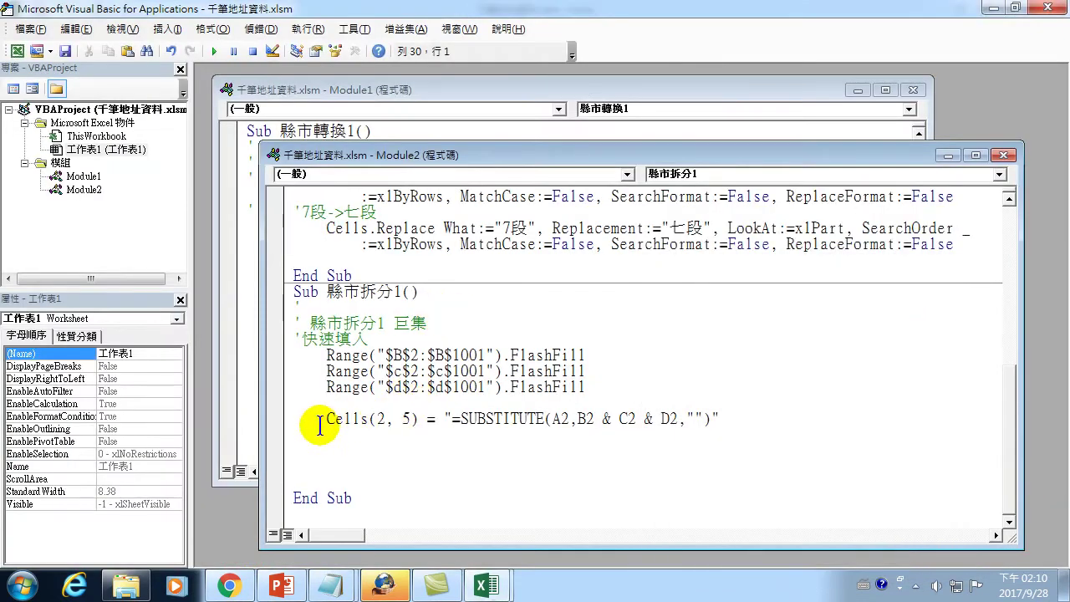
# - Change "" to """" in the Cells(2, 5) SUBSTITUTE string, then close the VBA editor
pyautogui.moveTo(322, 420); pyautogui.dragTo(699, 432)
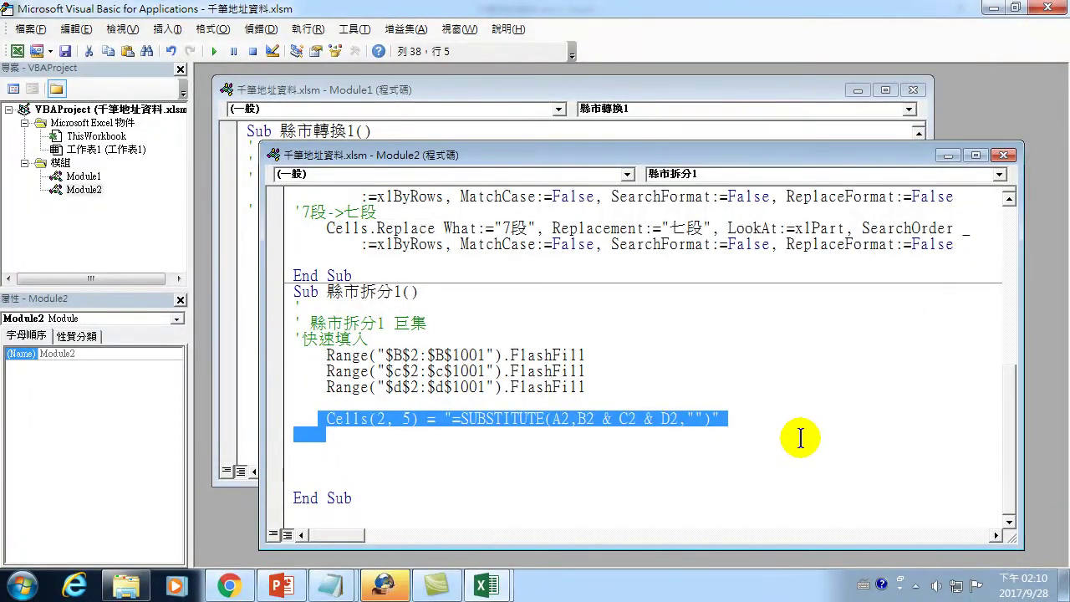
pyautogui.click(736, 431)
pyautogui.click(684, 422)
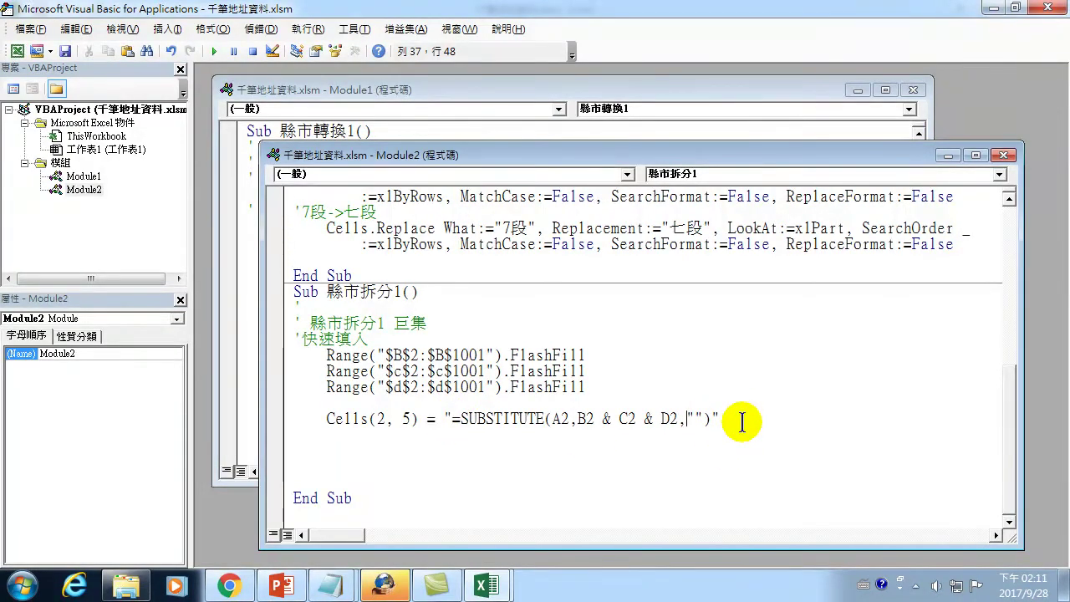
pyautogui.write('""')
pyautogui.press('Right')
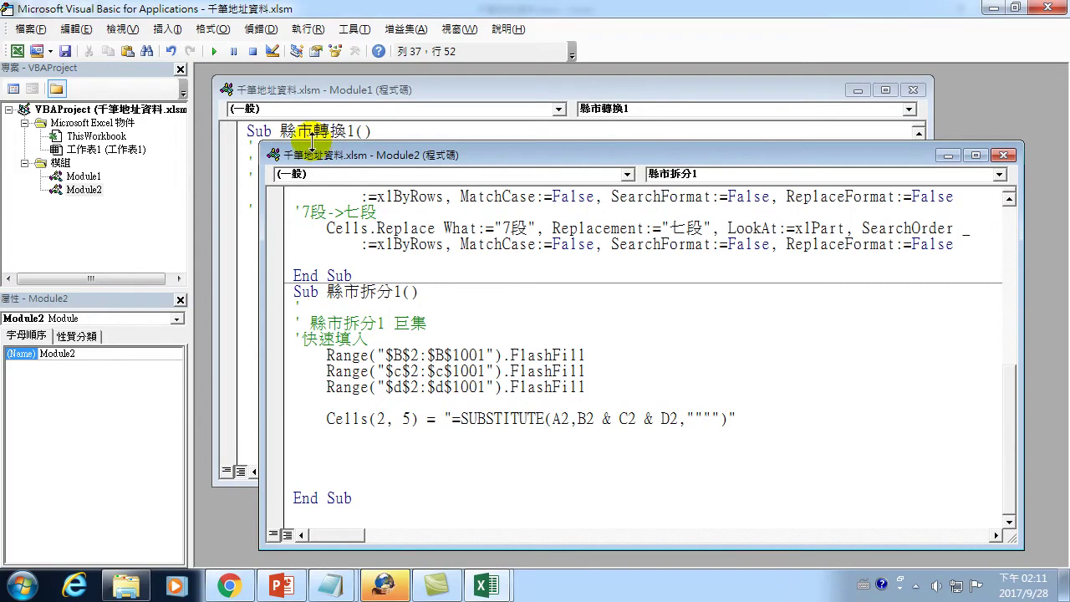
pyautogui.click(1049, 9)
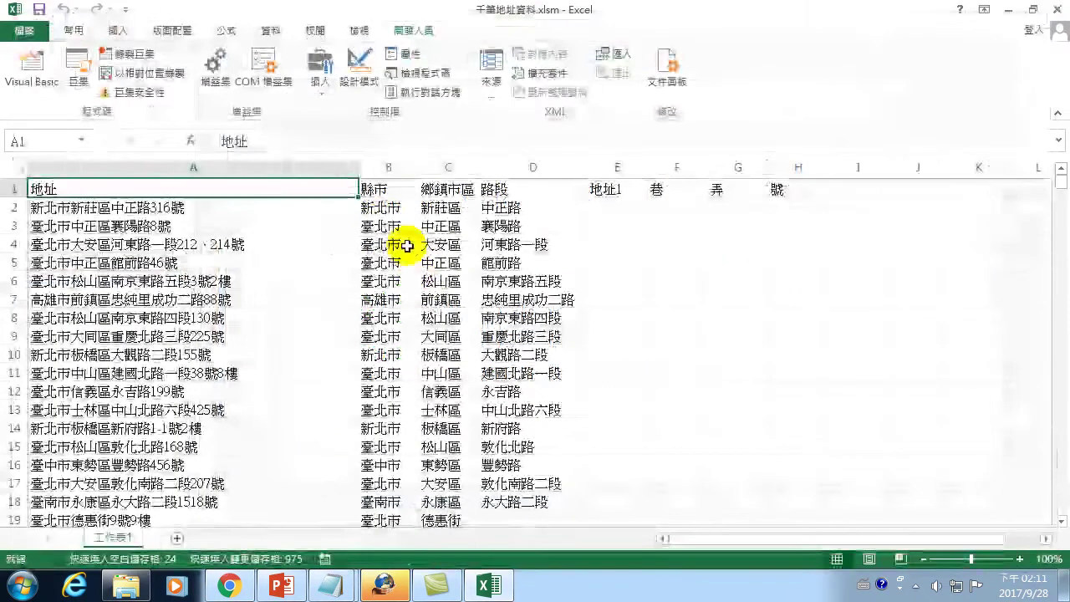
# - Clear the split values in B3:D1001 and jump back to cell A1
pyautogui.click(372, 207)
pyautogui.moveTo(374, 226); pyautogui.dragTo(525, 595)
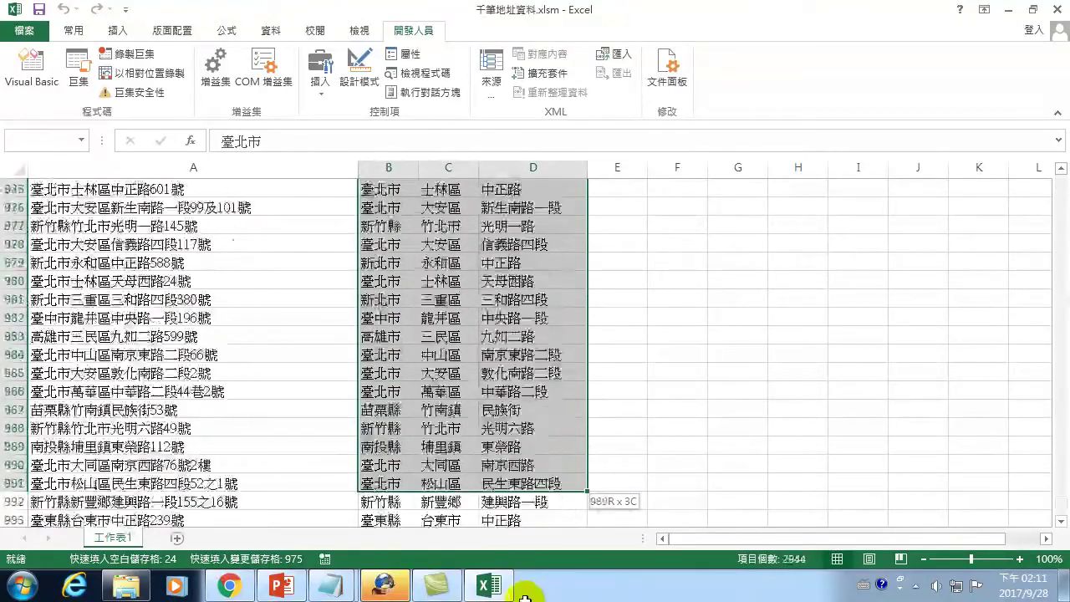
pyautogui.moveTo(525, 596)
pyautogui.mouseDown()
pyautogui.moveTo(523, 549)
pyautogui.moveTo(492, 521)
pyautogui.mouseUp()
pyautogui.hotkey('ctrl', 'BackSpace')
pyautogui.hotkey('ctrl', 'Home')
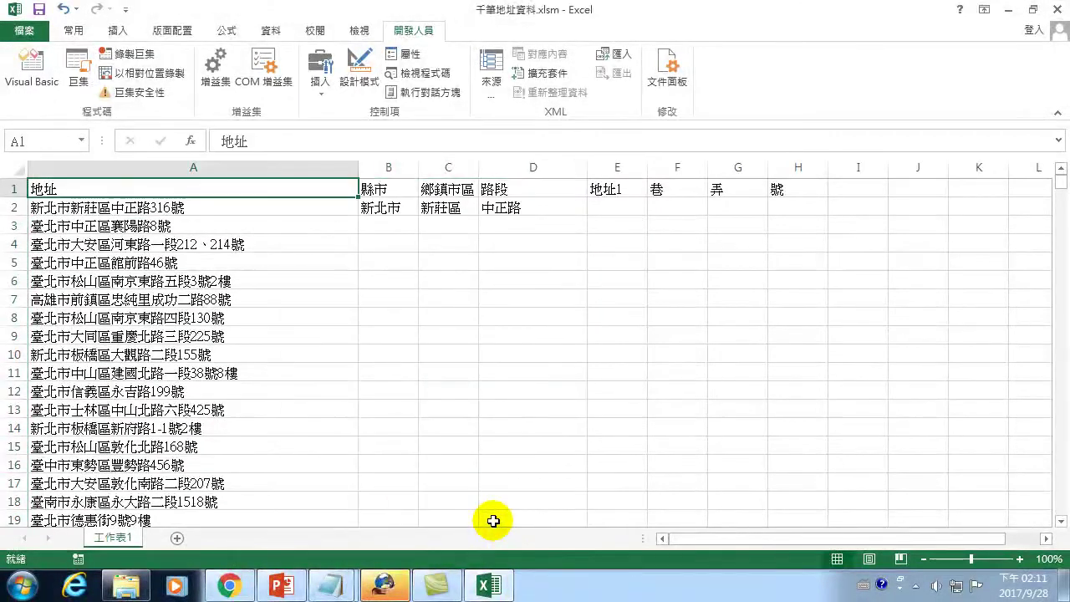
# - Run 縣市拆分1 and check that E2 now shows 316號
pyautogui.click(79, 60)
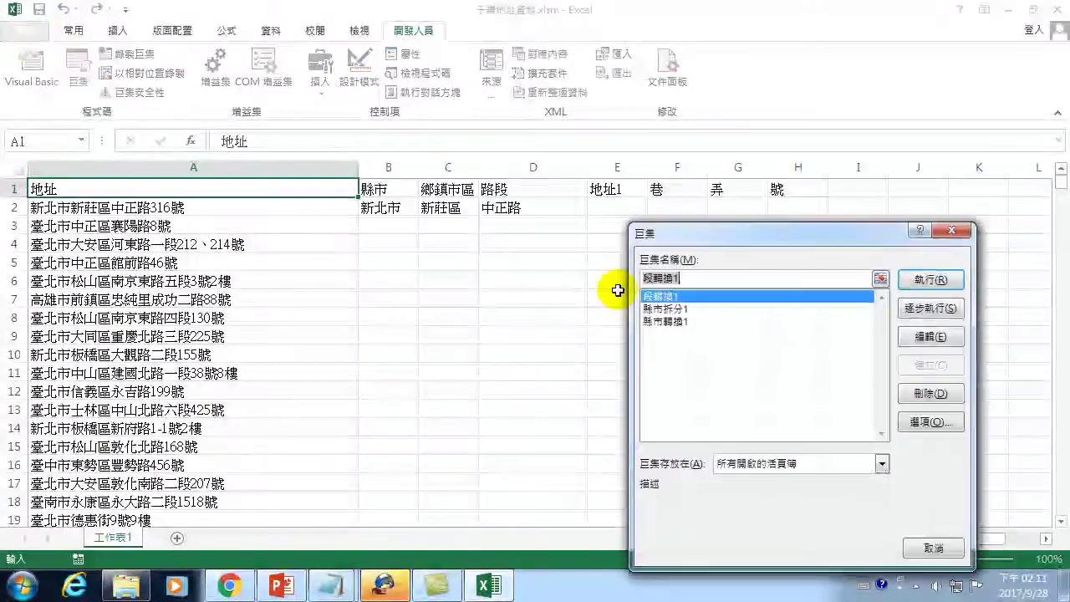
pyautogui.click(669, 309)
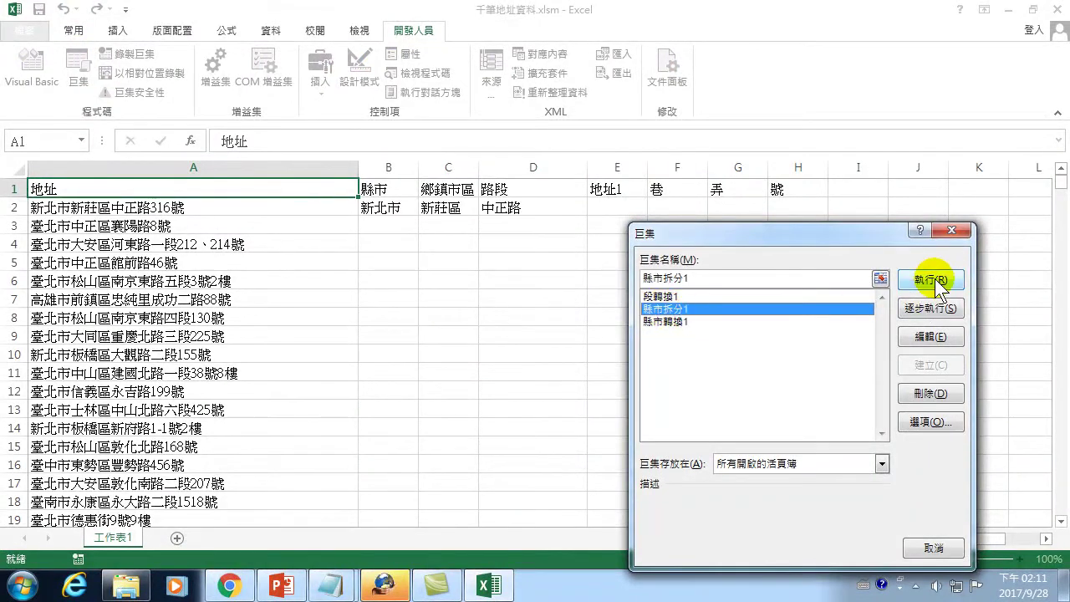
pyautogui.click(930, 279)
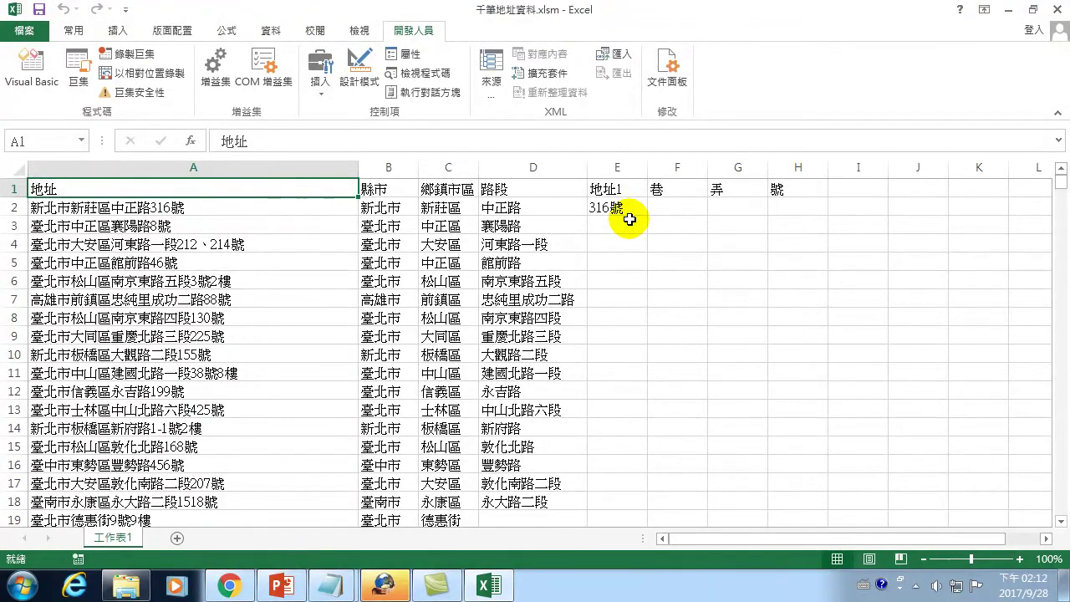
pyautogui.click(621, 209)
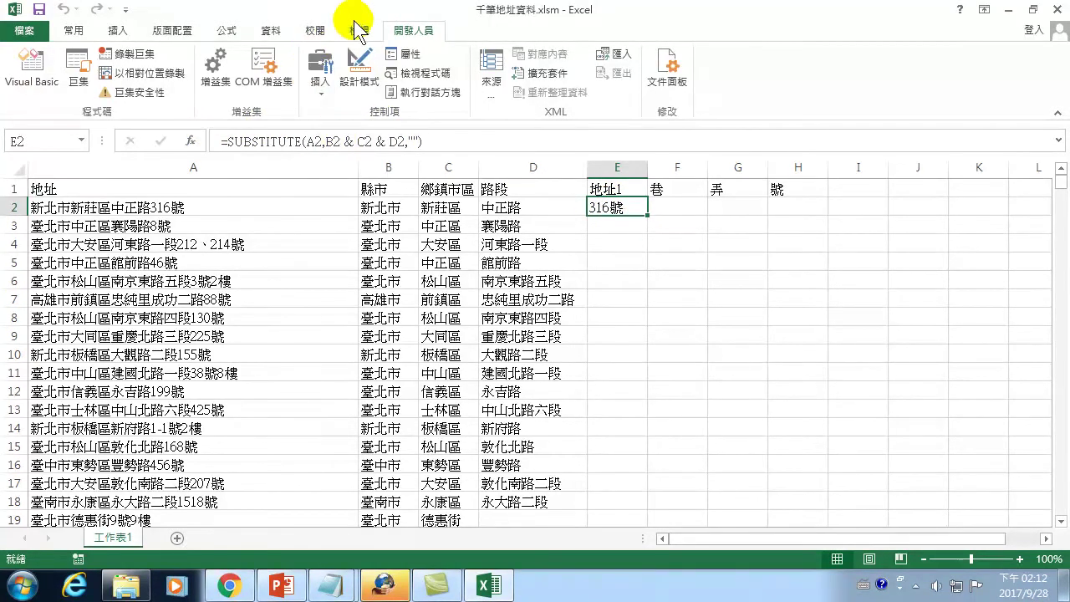
# - Open the 縣市拆分1 macro's code for editing again
pyautogui.click(78, 71)
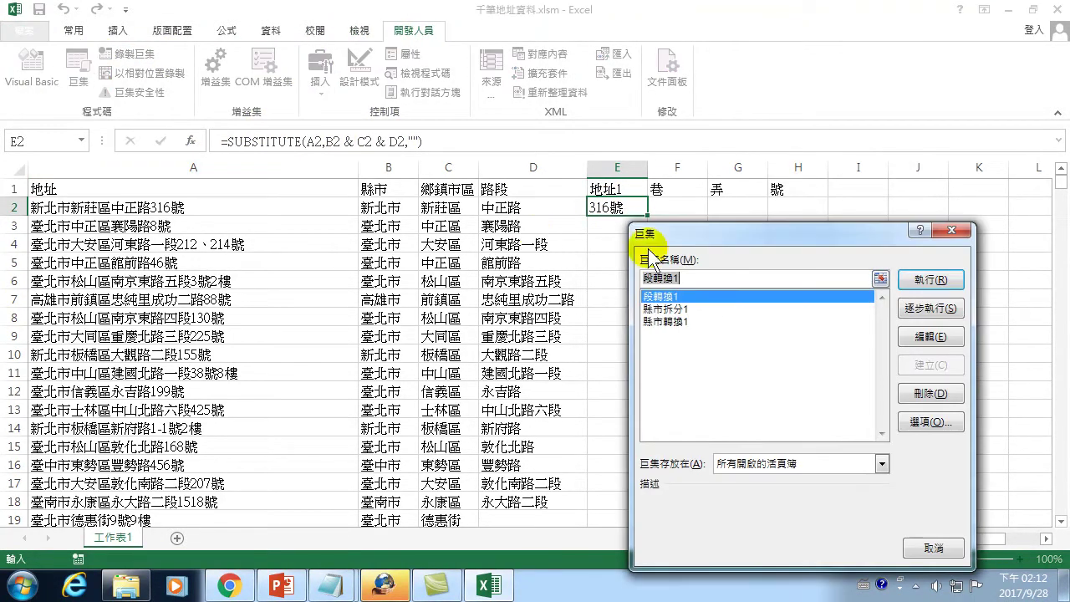
pyautogui.click(679, 309)
pyautogui.click(917, 331)
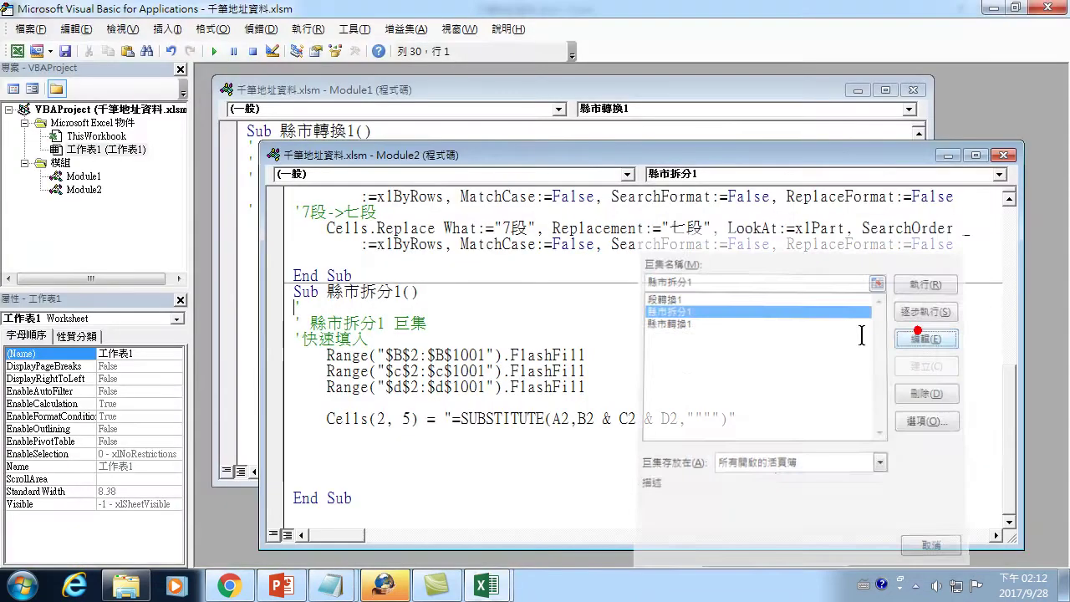
# - Review the Cells(2, 5) SUBSTITUTE line, then return to the Excel workbook window
pyautogui.moveTo(325, 418); pyautogui.dragTo(758, 423)
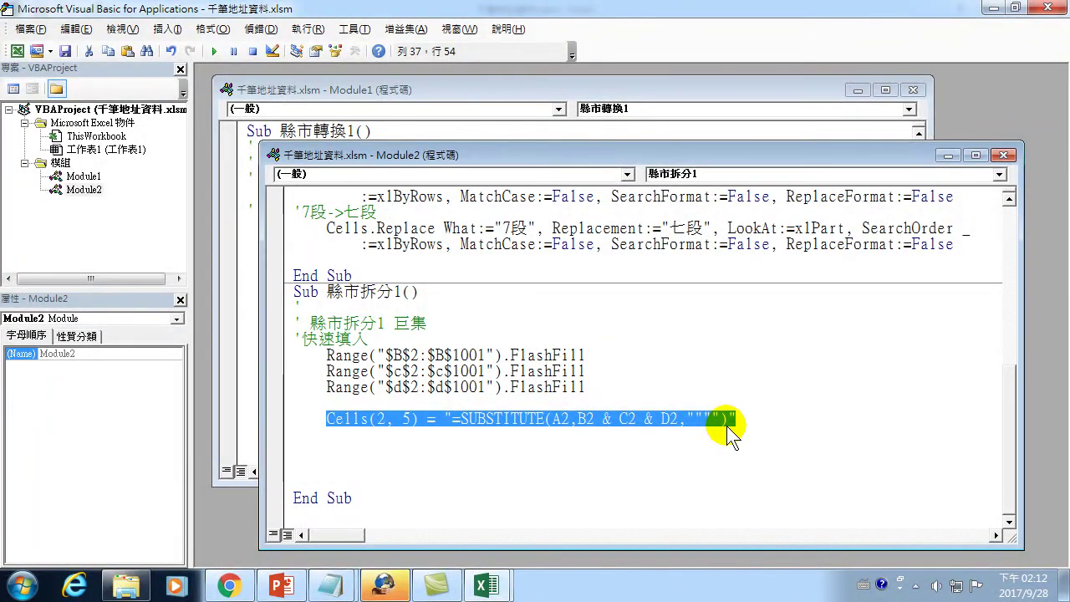
pyautogui.click(487, 585)
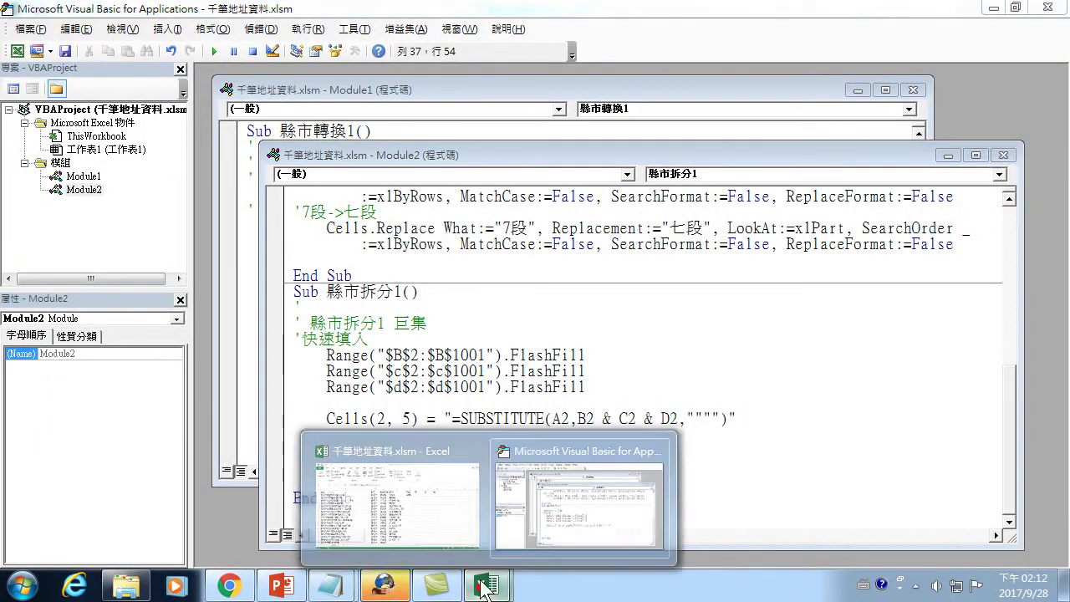
pyautogui.click(396, 493)
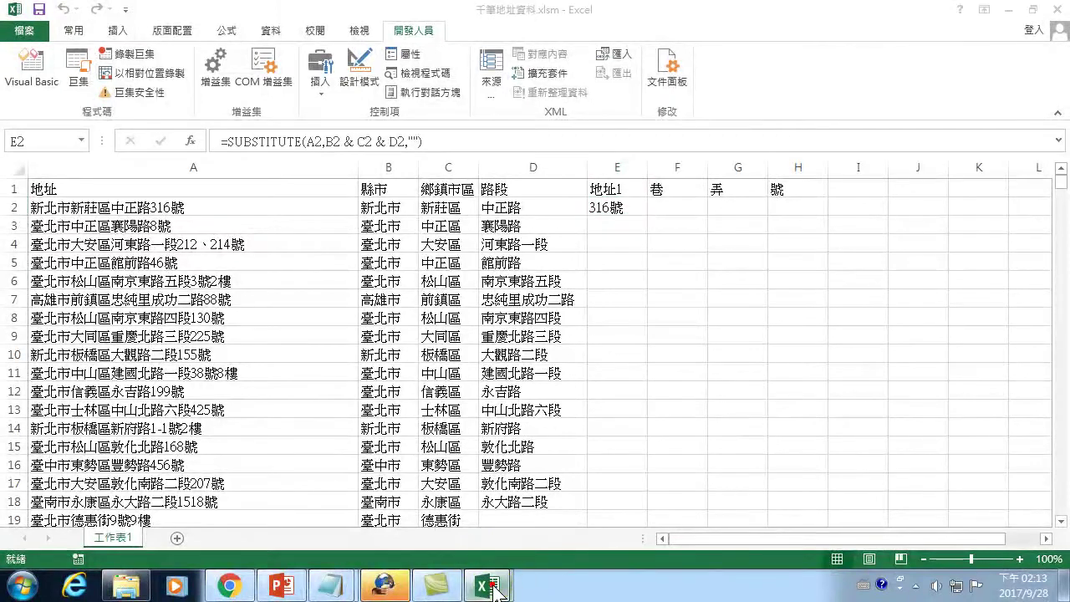
# - Open the Macro dialog listing 段轉換1, 縣市拆分1 and 縣市轉換1
pyautogui.moveTo(487, 582)
pyautogui.click(531, 499)
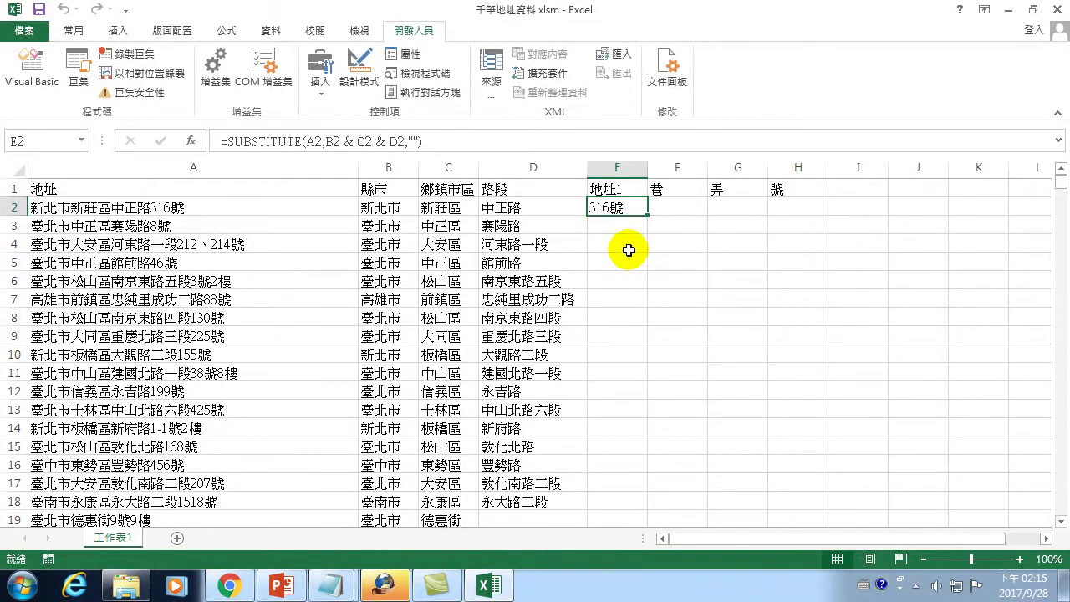
pyautogui.click(70, 63)
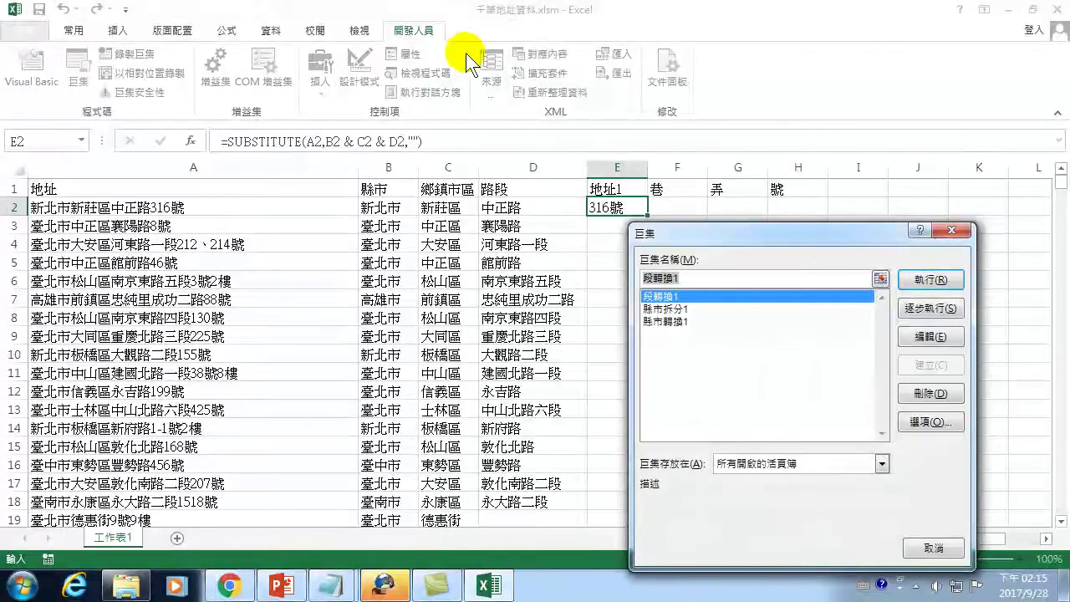
# - Edit 縣市拆分1 and add 'For i = 2 To 1001 Step 1' above the Cells line
pyautogui.click(664, 308)
pyautogui.click(928, 336)
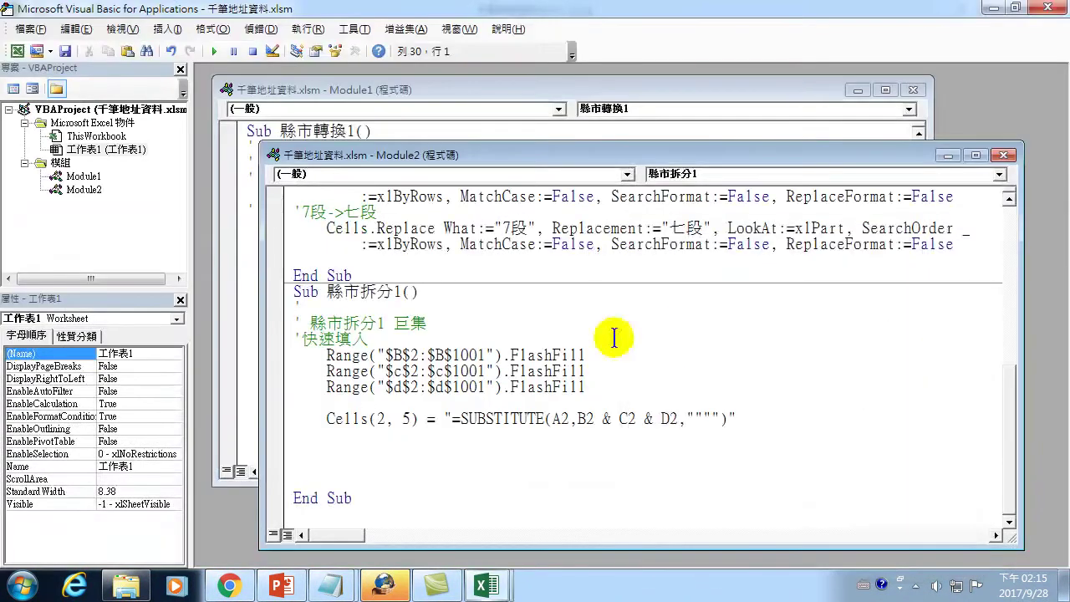
pyautogui.click(382, 409)
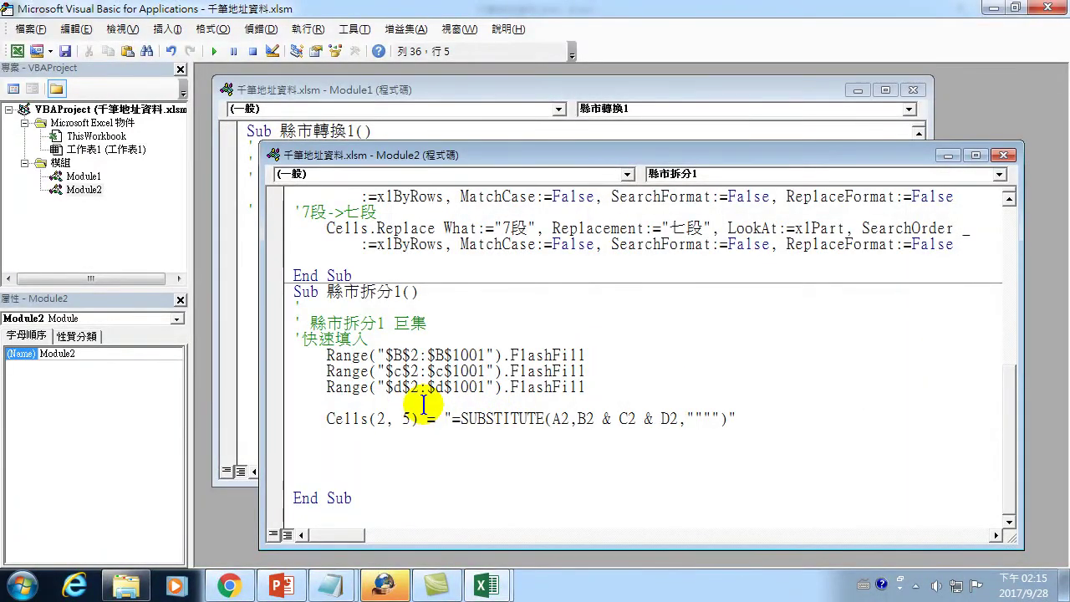
pyautogui.press('Return')
pyautogui.write('for i =')
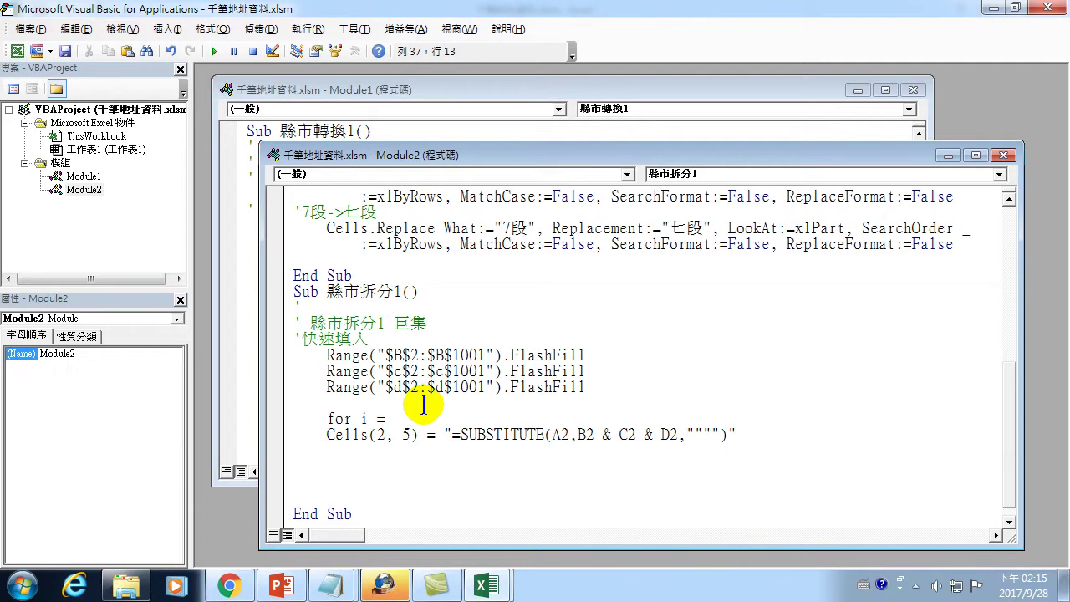
pyautogui.write('2 ')
pyautogui.write('to 1001')
pyautogui.write('step 1')
# - Add 'Next i' below the Cells line and remove the stray apostrophe above the loop
pyautogui.click(751, 436)
pyautogui.press('Return')
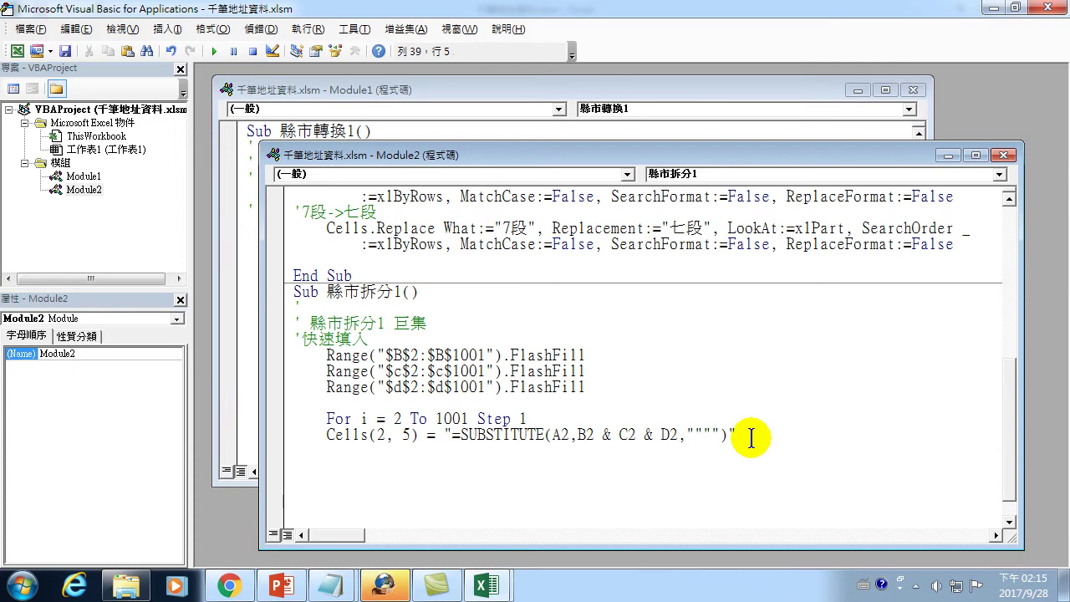
pyautogui.write('next i')
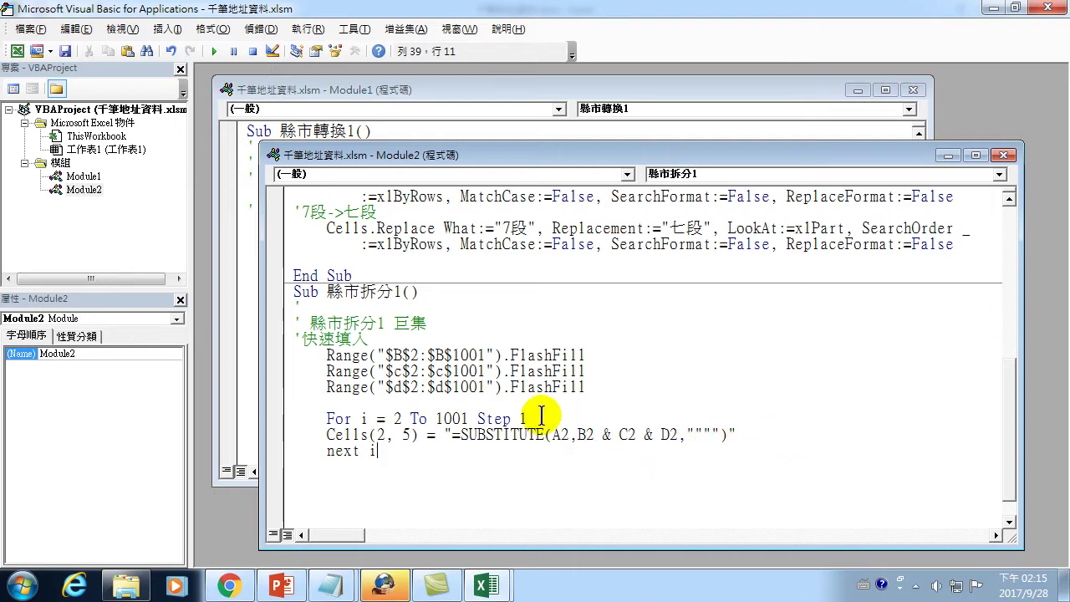
pyautogui.click(299, 401)
pyautogui.write("'")
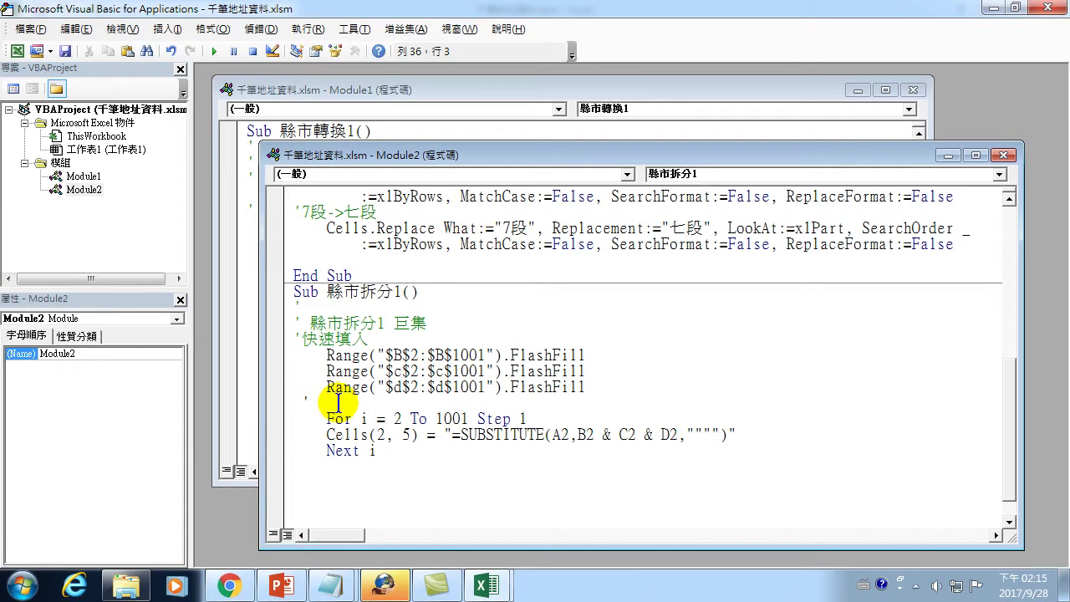
pyautogui.press('BackSpace')
pyautogui.press('BackSpace')
pyautogui.hotkey('ctrl', 'space')
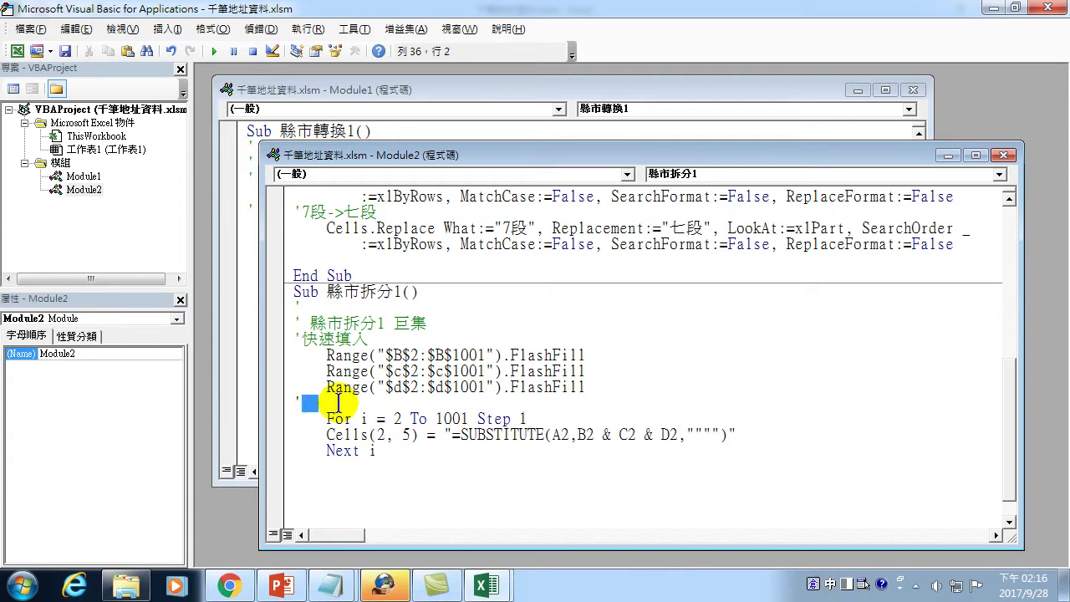
# - Type the comment 地址2=地址-縣市-鄉鎮市區-路段 on the line above For i
pyautogui.write('地址2')
pyautogui.write('=地址-')
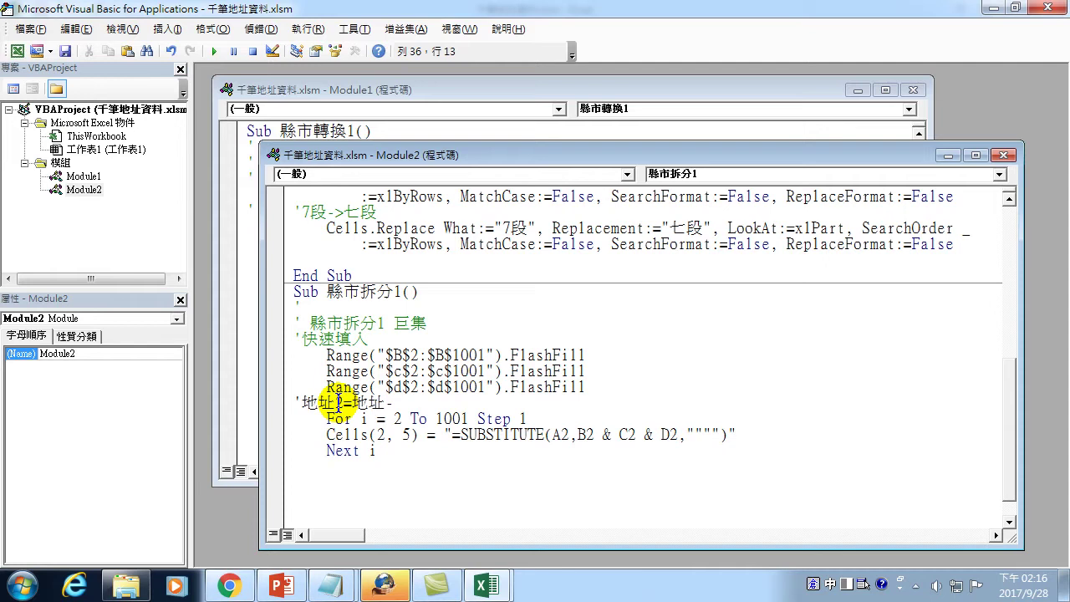
pyautogui.write('縣')
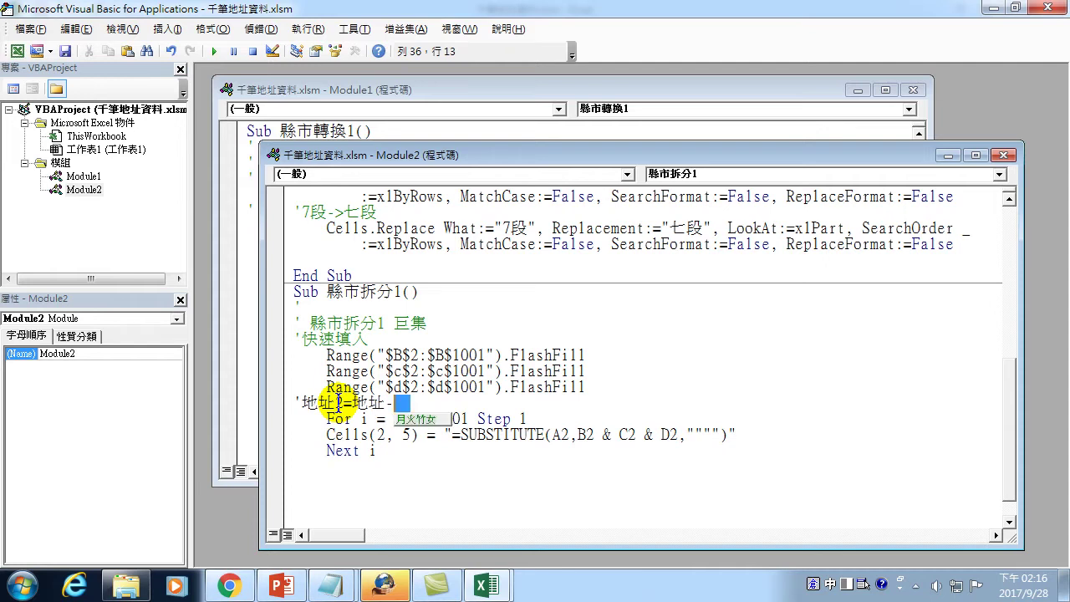
pyautogui.write('市')
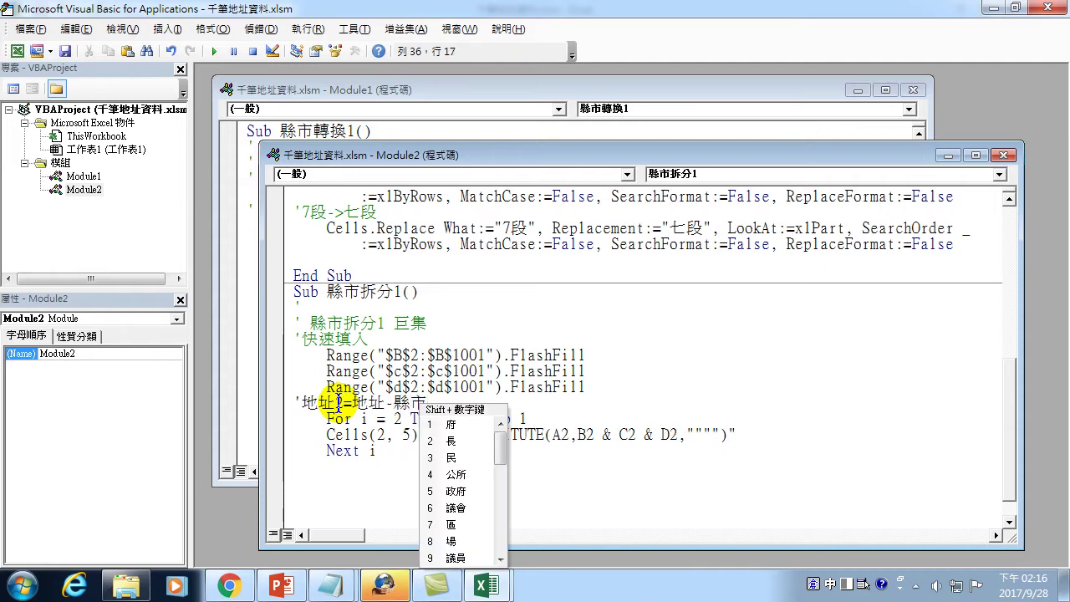
pyautogui.write('-')
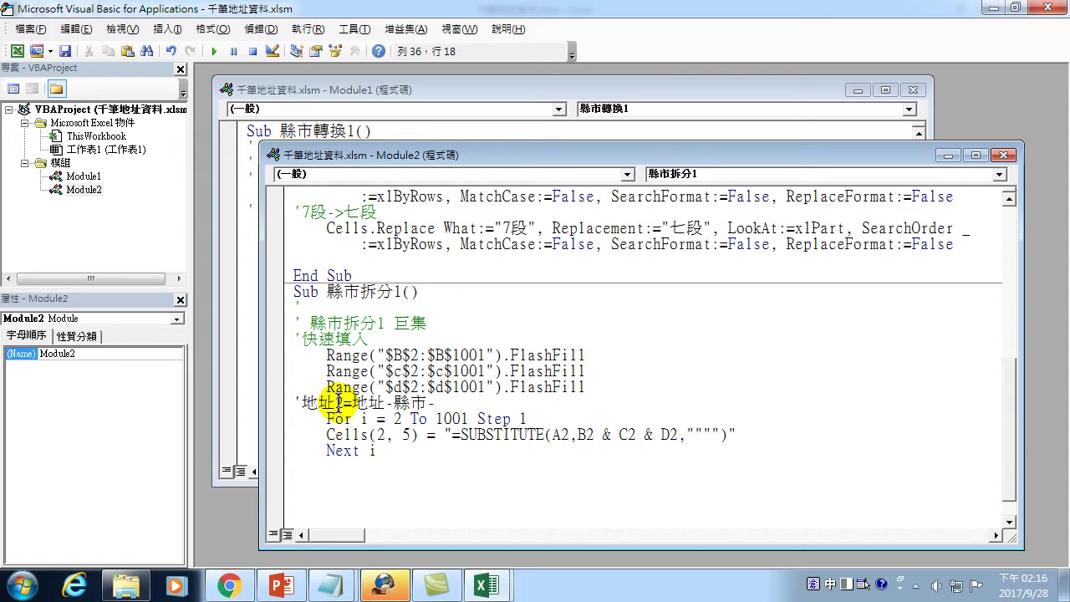
pyautogui.press('space')
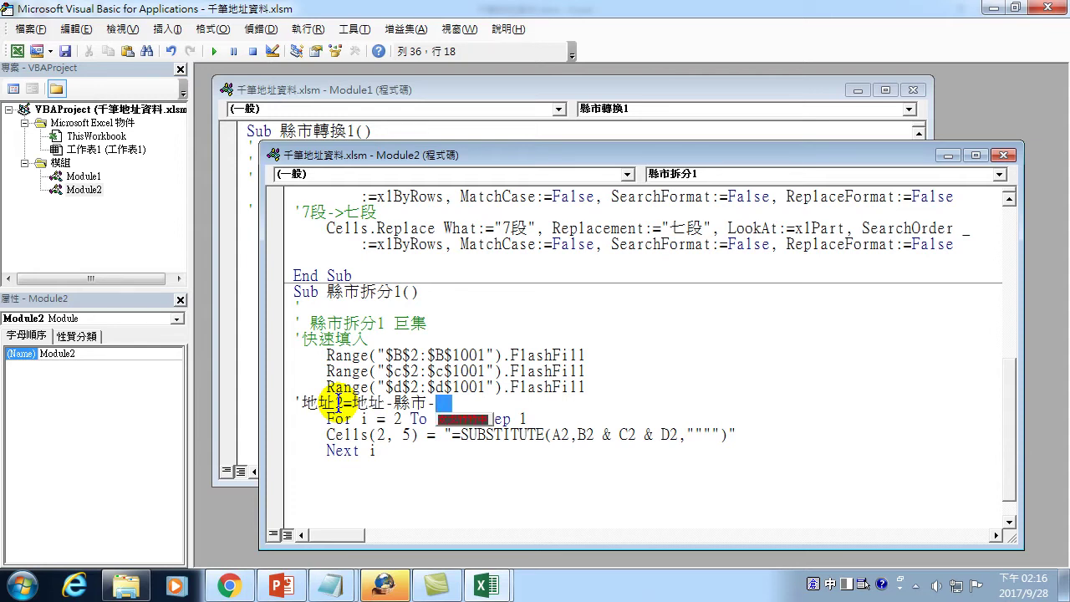
pyautogui.write('鄉鎮市')
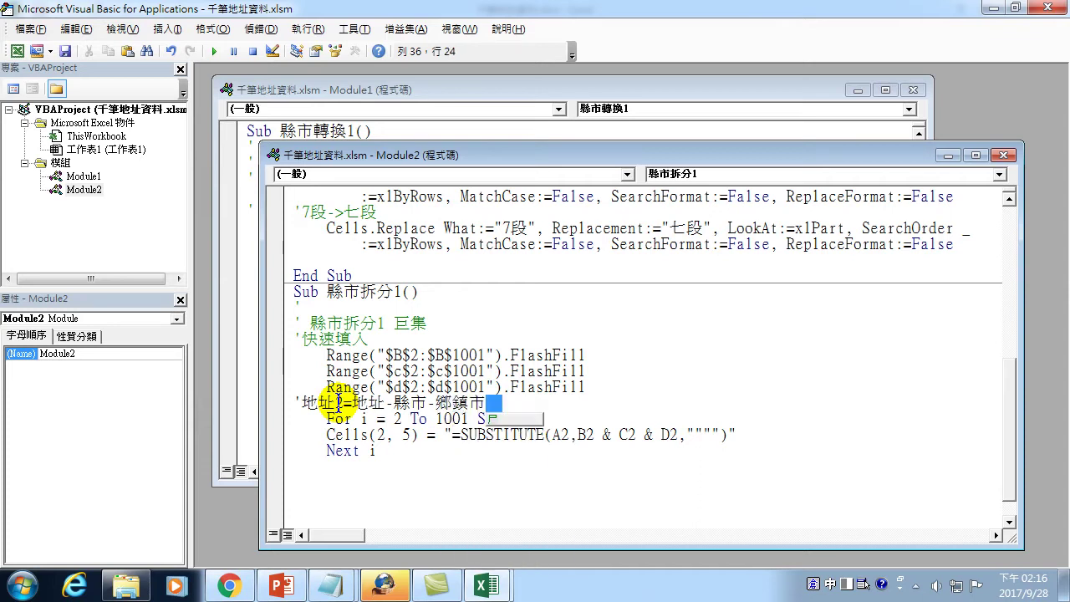
pyautogui.write('區-')
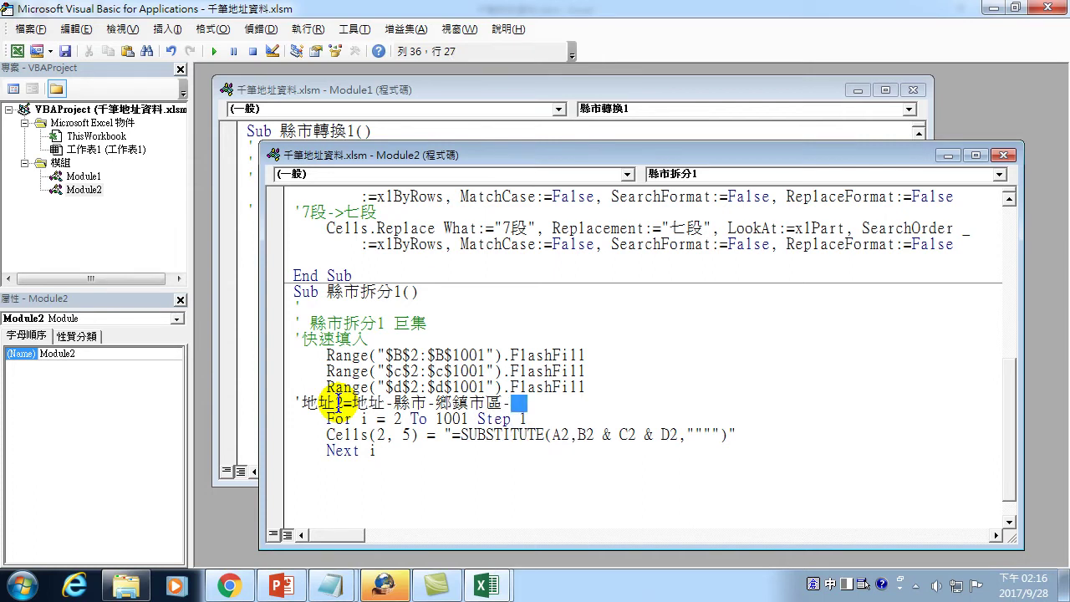
pyautogui.write('路段')
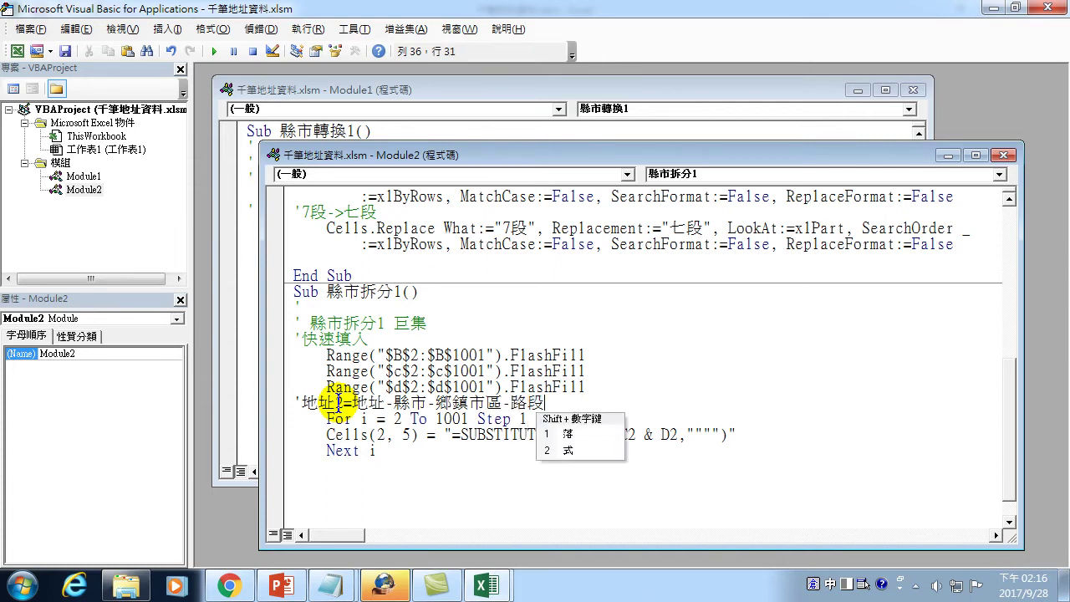
pyautogui.click(519, 419)
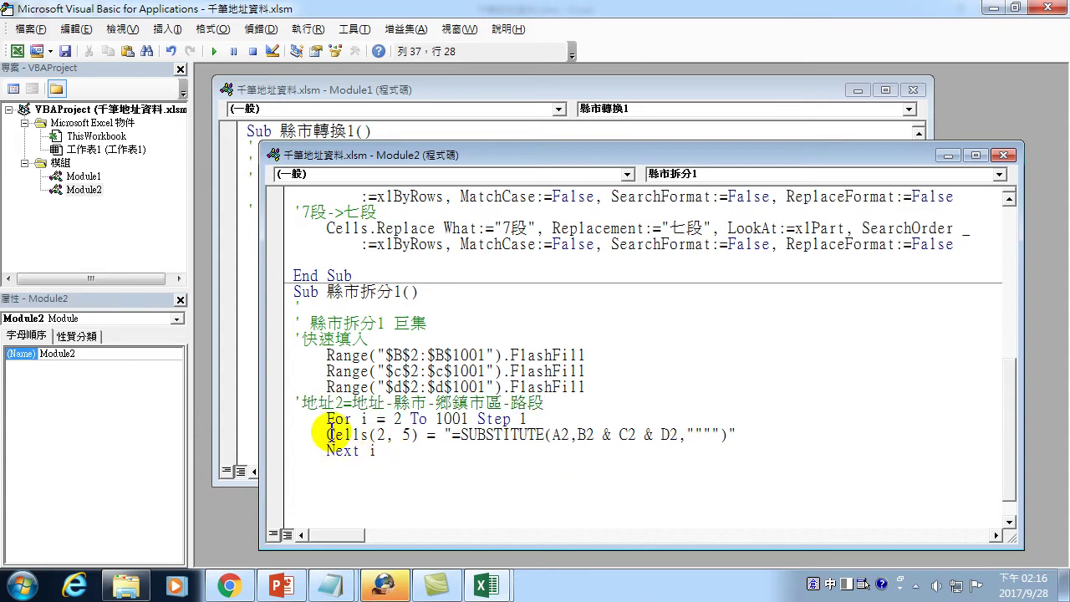
pyautogui.moveTo(324, 434); pyautogui.dragTo(738, 435)
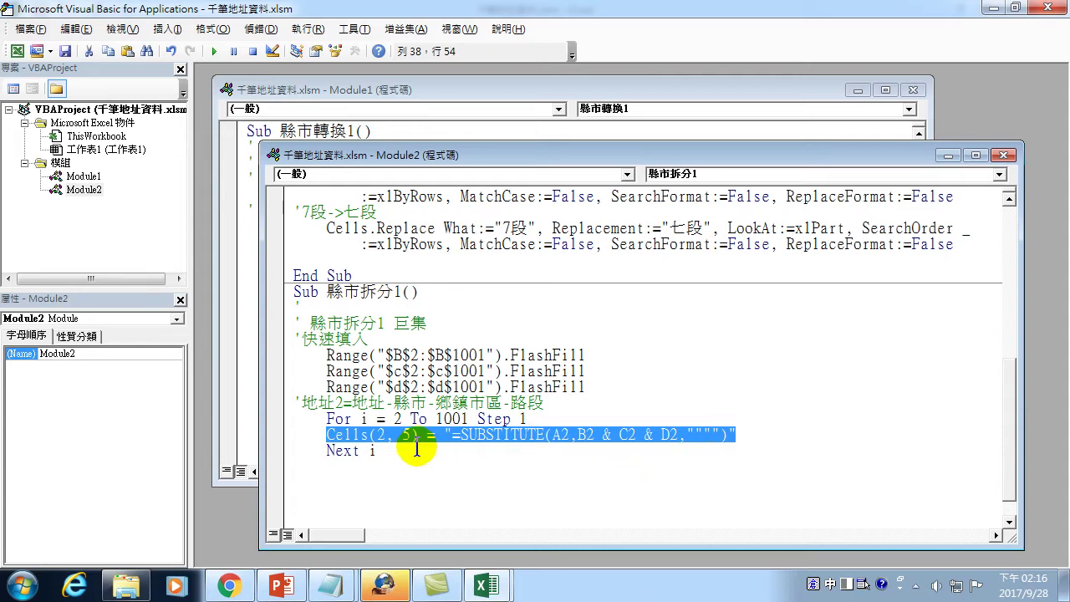
# - Replace the 2 in Cells(2, 5) with i, switching the IME back to English
pyautogui.click(380, 452)
pyautogui.doubleClick(380, 434)
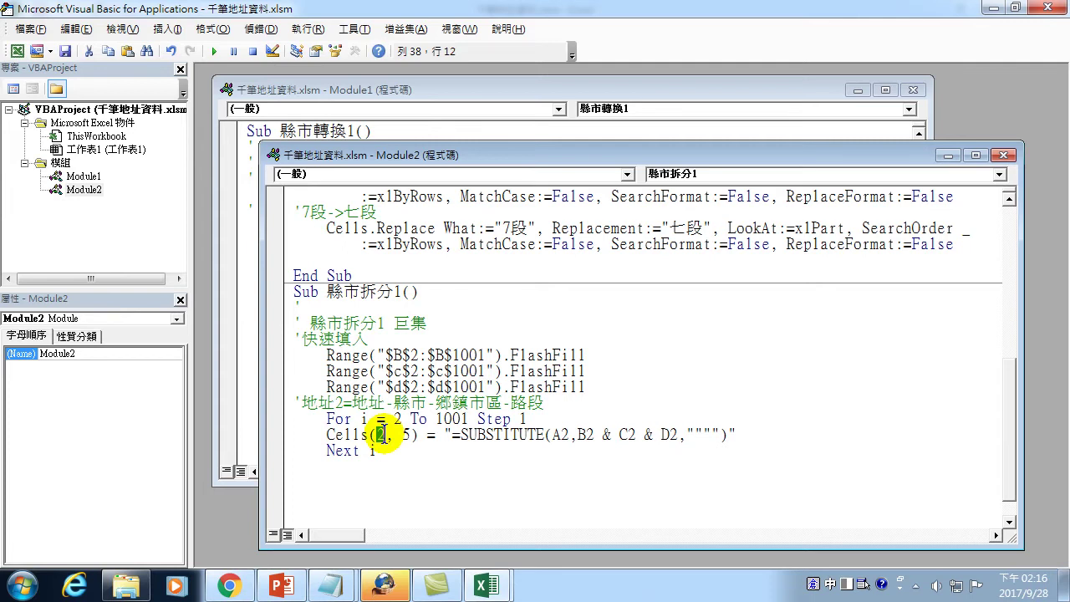
pyautogui.write('i')
pyautogui.press('Escape')
pyautogui.hotkey('ctrl', 'space')
pyautogui.write('i')
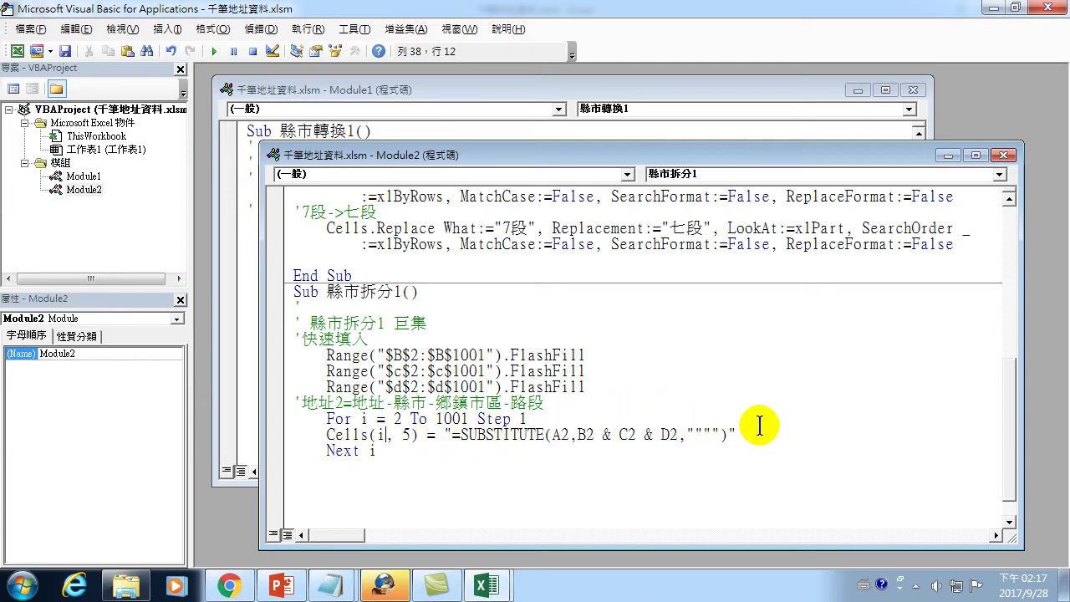
pyautogui.moveTo(559, 433); pyautogui.dragTo(566, 434)
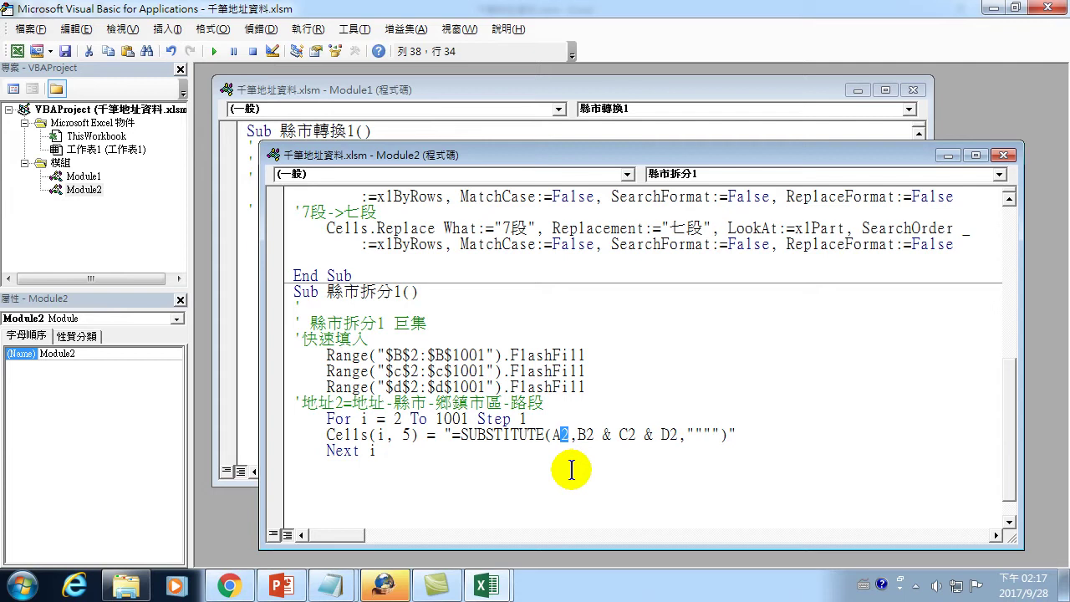
pyautogui.click(331, 590)
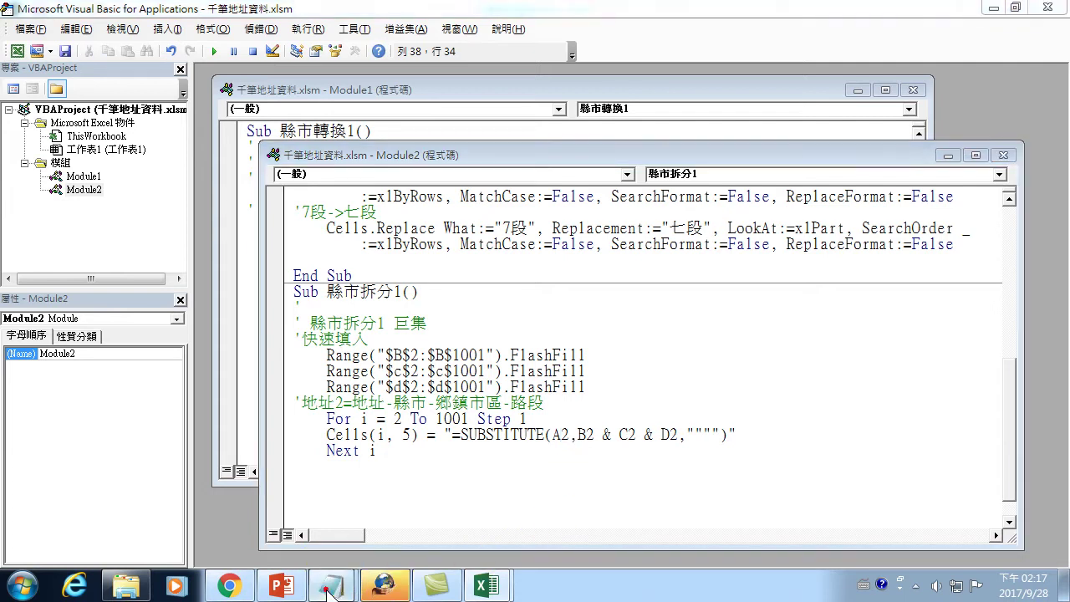
# - Move the Notepad note to the right half and select the SUBSTITUTE formula string in the code
pyautogui.click(382, 500)
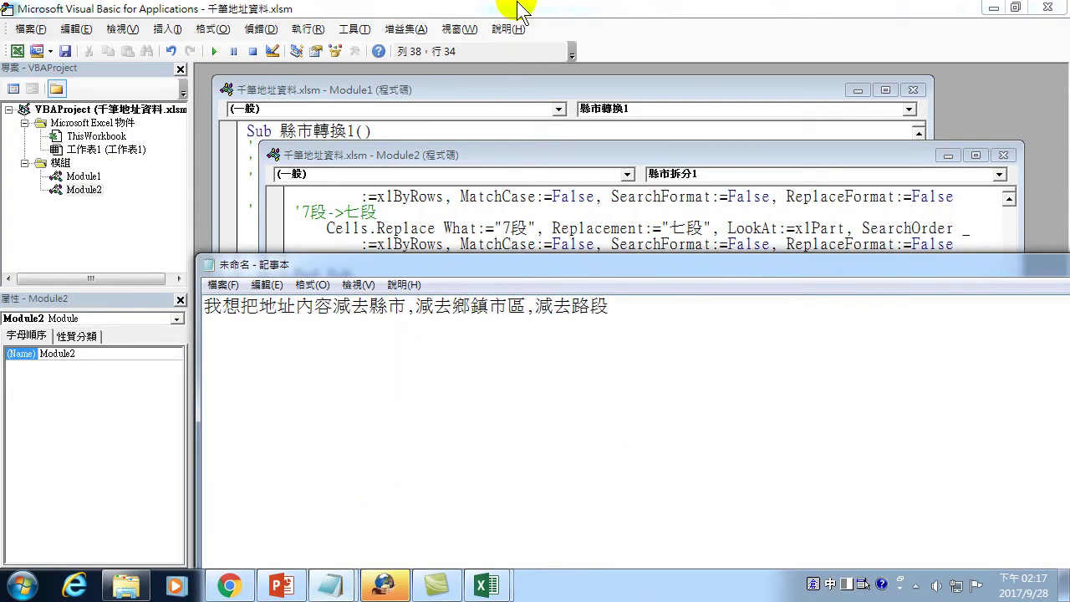
pyautogui.moveTo(510, 264); pyautogui.dragTo(1068, 261)
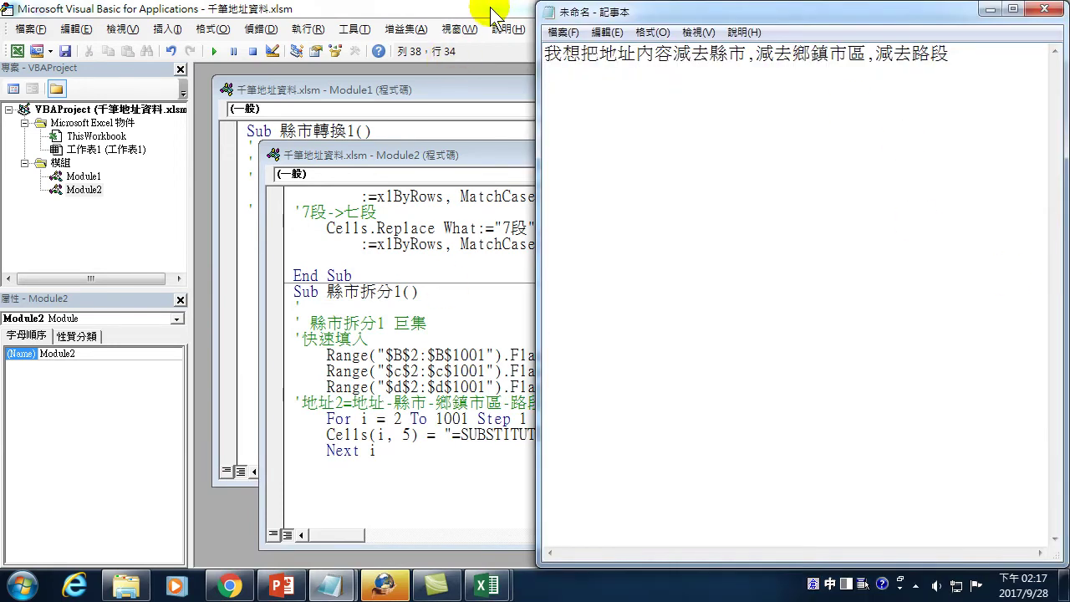
pyautogui.click(492, 12)
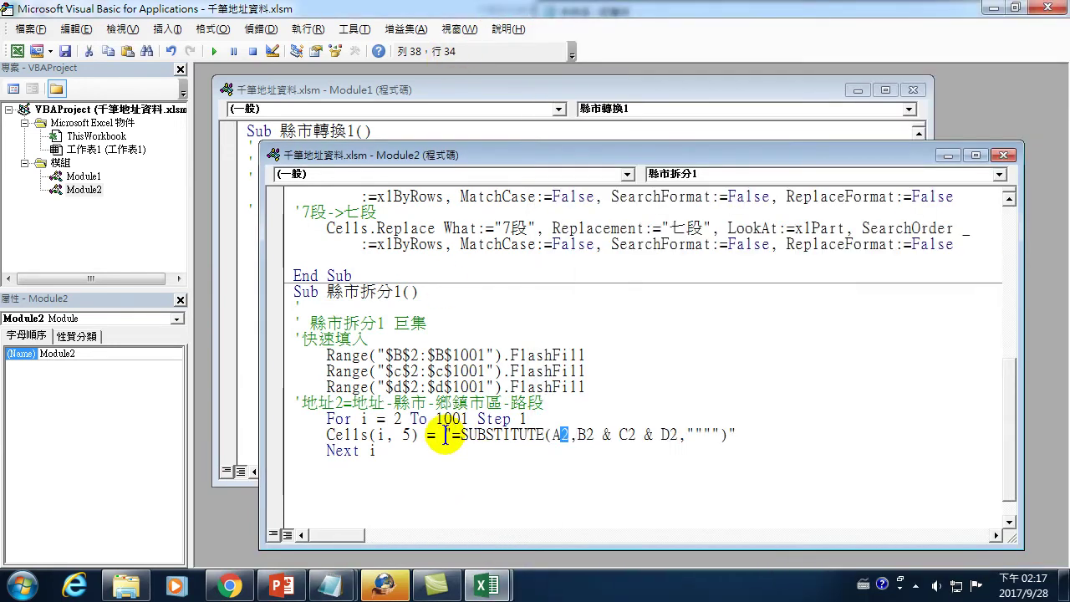
pyautogui.moveTo(443, 434); pyautogui.dragTo(737, 435)
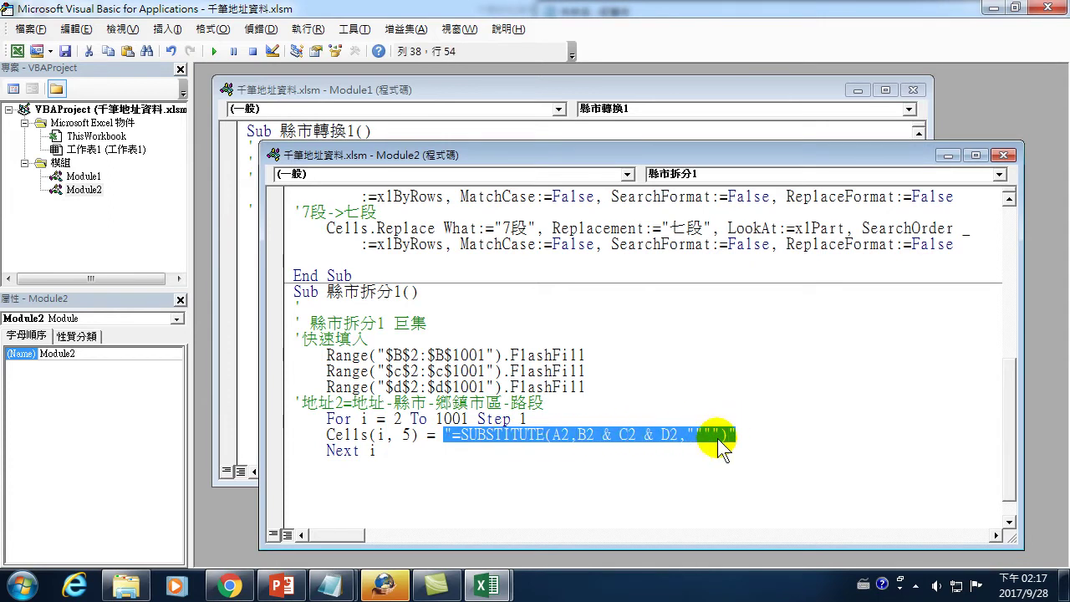
# - Paste the SUBSTITUTE formula string below the Notepad note, then return to the VBA code
pyautogui.click(487, 589)
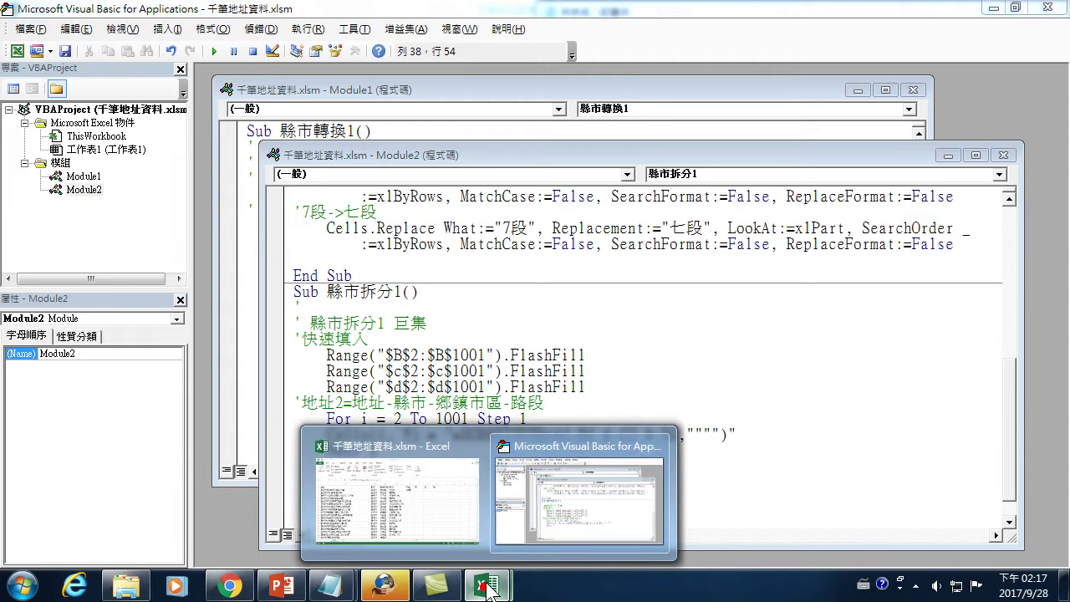
pyautogui.click(539, 528)
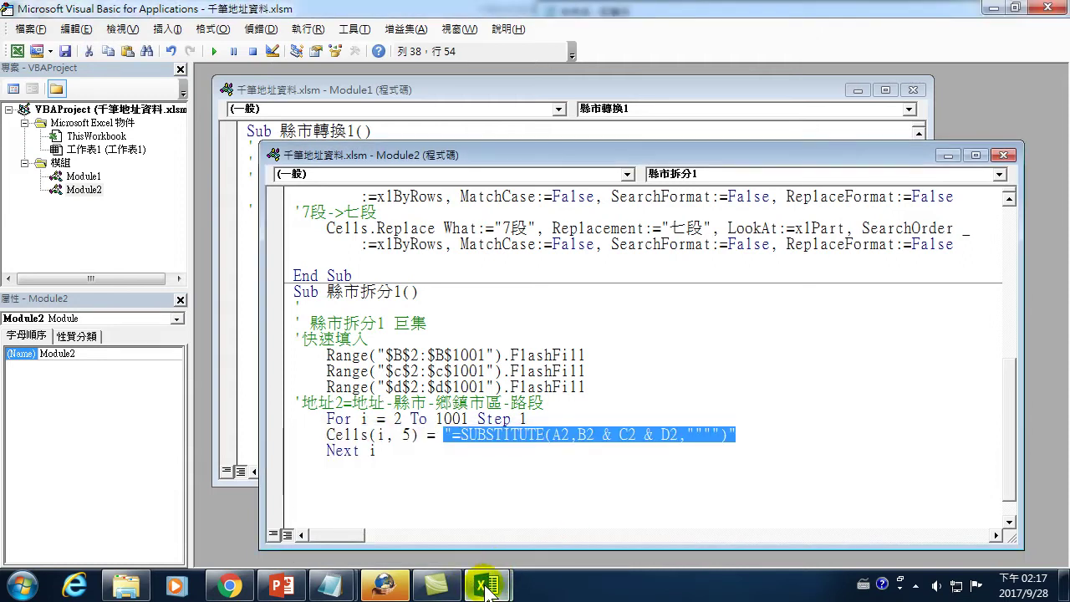
pyautogui.moveTo(435, 585)
pyautogui.click(436, 518)
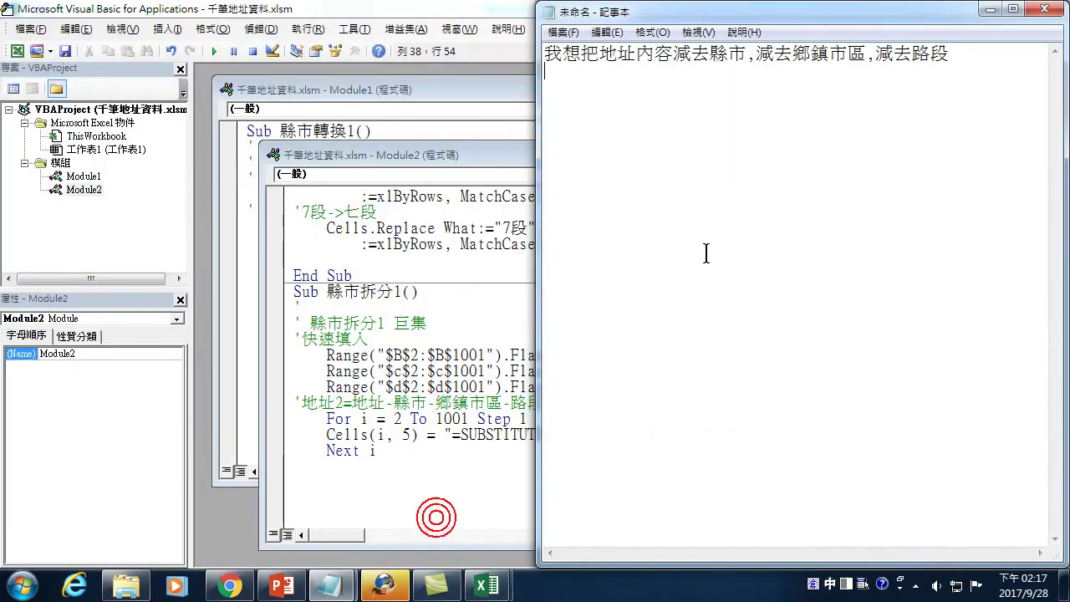
pyautogui.press('Return')
pyautogui.press('Return')
pyautogui.press('Return')
pyautogui.write('"=SUBSTITUTE(A2,B2 & C2 & D2,"""")"')
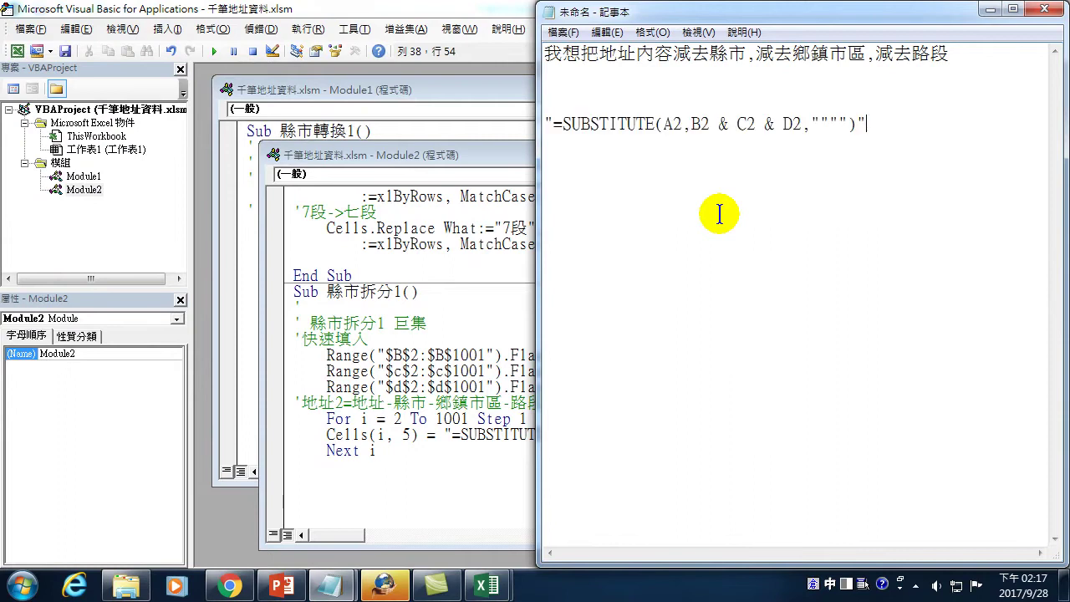
pyautogui.hotkey('alt', 'Tab')
pyautogui.click(565, 435)
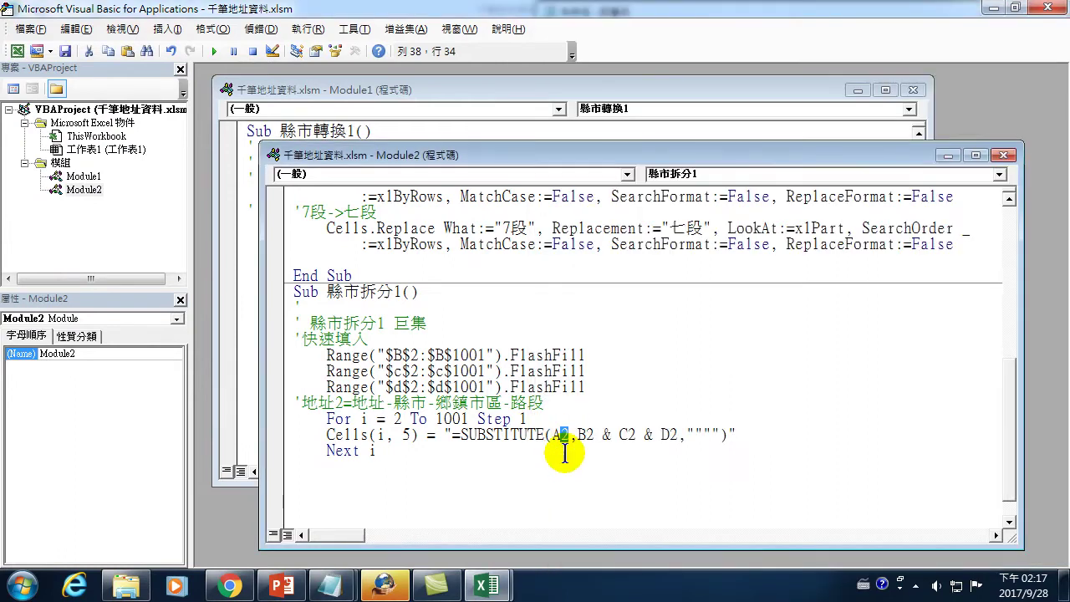
# - Swap each row number 2 for i, making the string =SUBSTITUTE(Ai,Bi & Ci & Di,"""")
pyautogui.write('i')
pyautogui.press('Right')
pyautogui.press('Right')
pyautogui.press('Delete')
pyautogui.write('i')
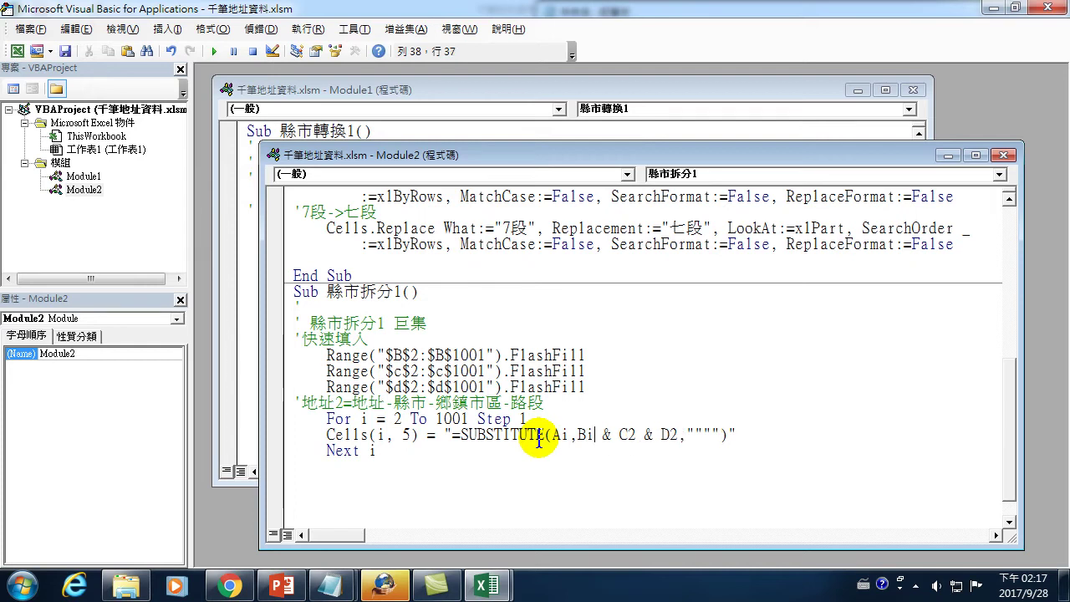
pyautogui.moveTo(633, 434); pyautogui.dragTo(640, 434)
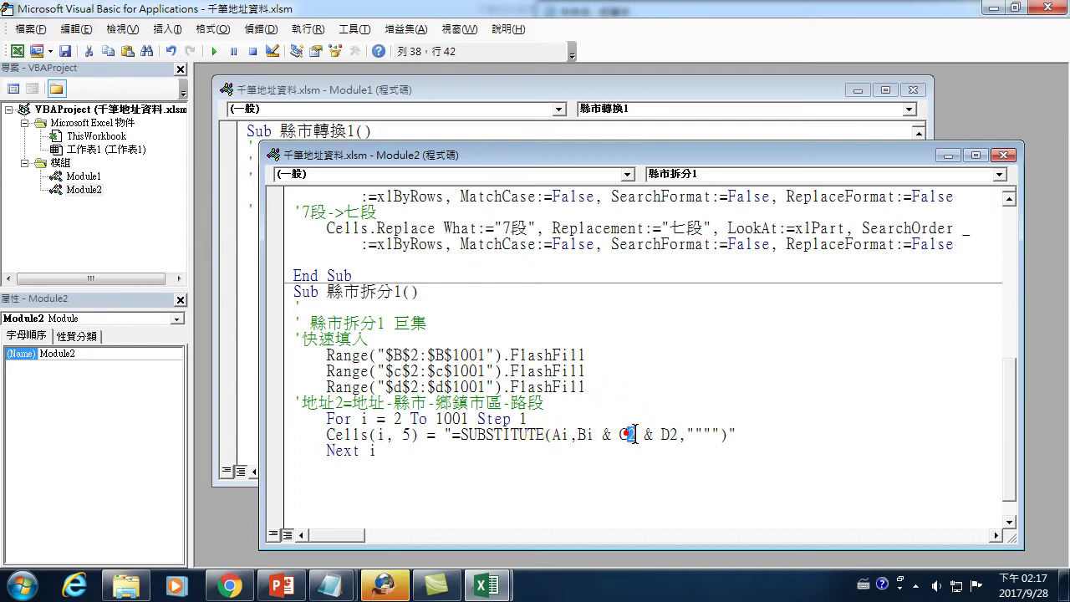
pyautogui.write('i')
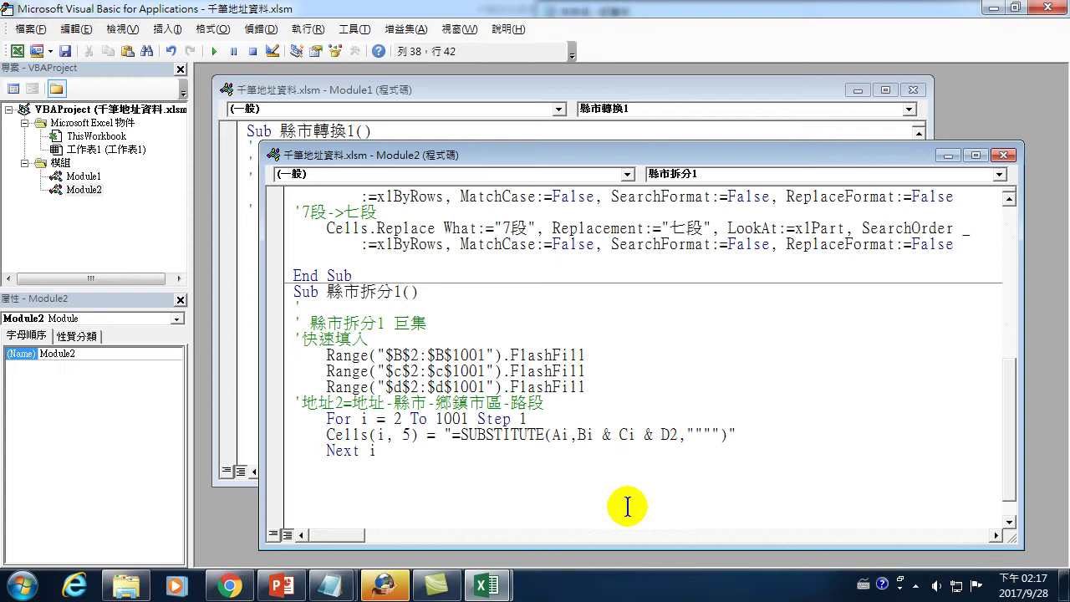
pyautogui.moveTo(667, 434); pyautogui.dragTo(678, 434)
pyautogui.write('i')
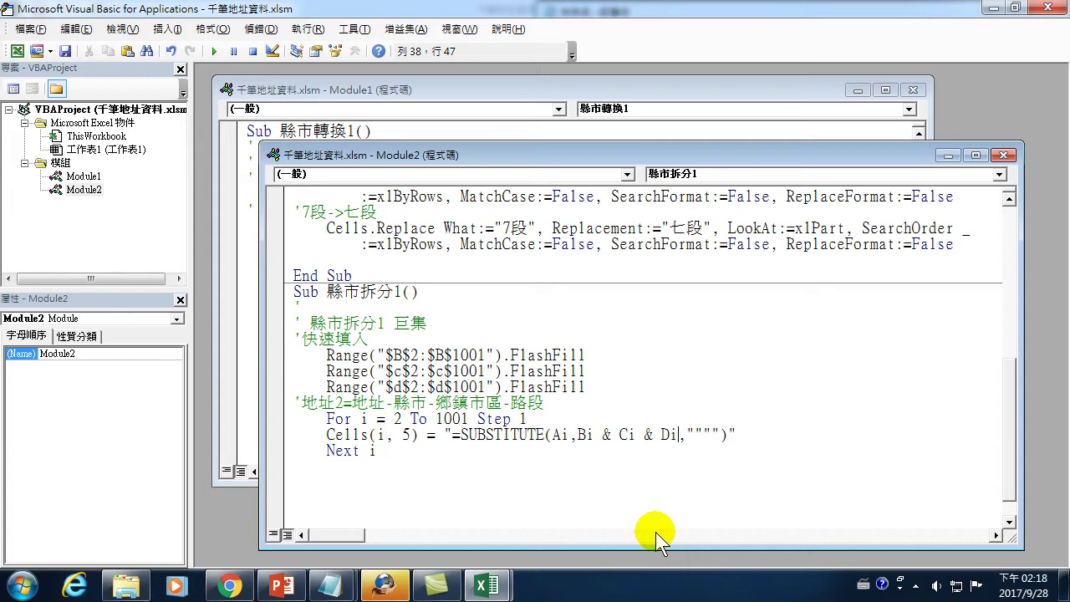
pyautogui.click(561, 432)
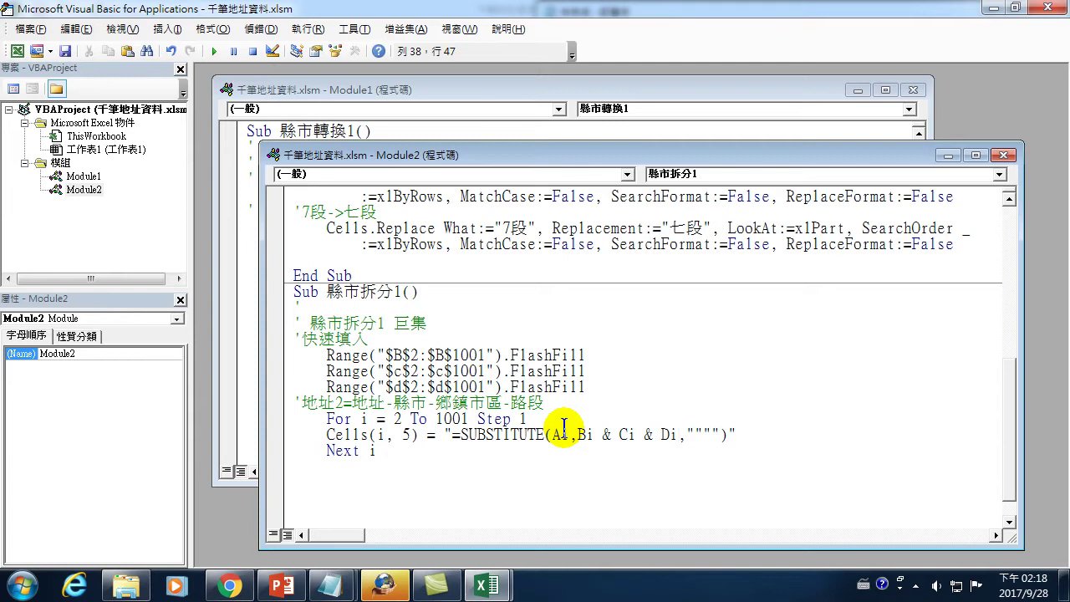
# - Wrap the i after A in quotes and ampersands to form "A" & i & "
pyautogui.click(555, 434)
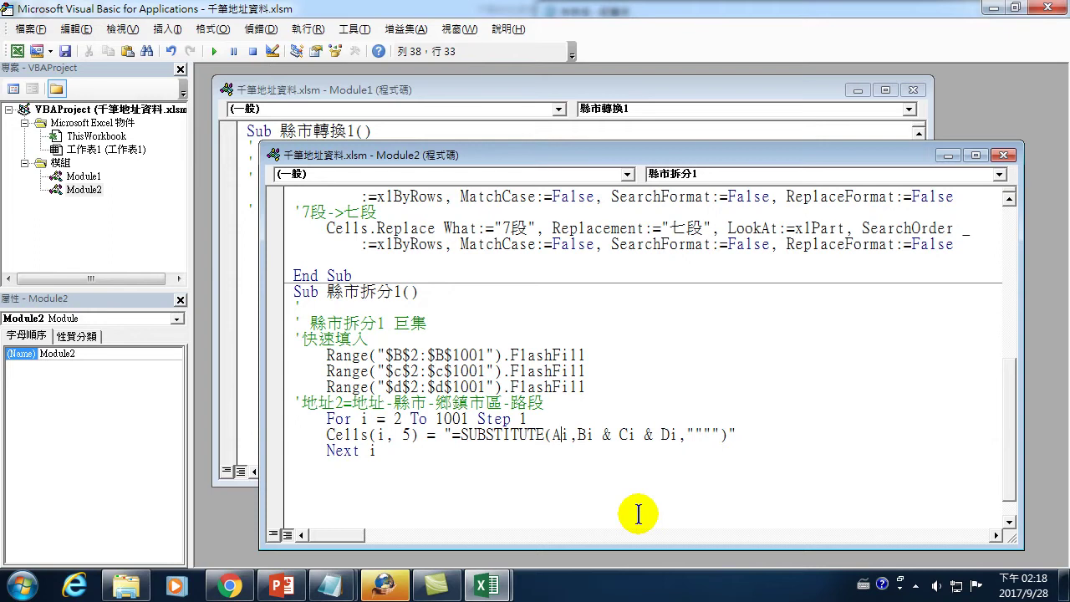
pyautogui.write('" ')
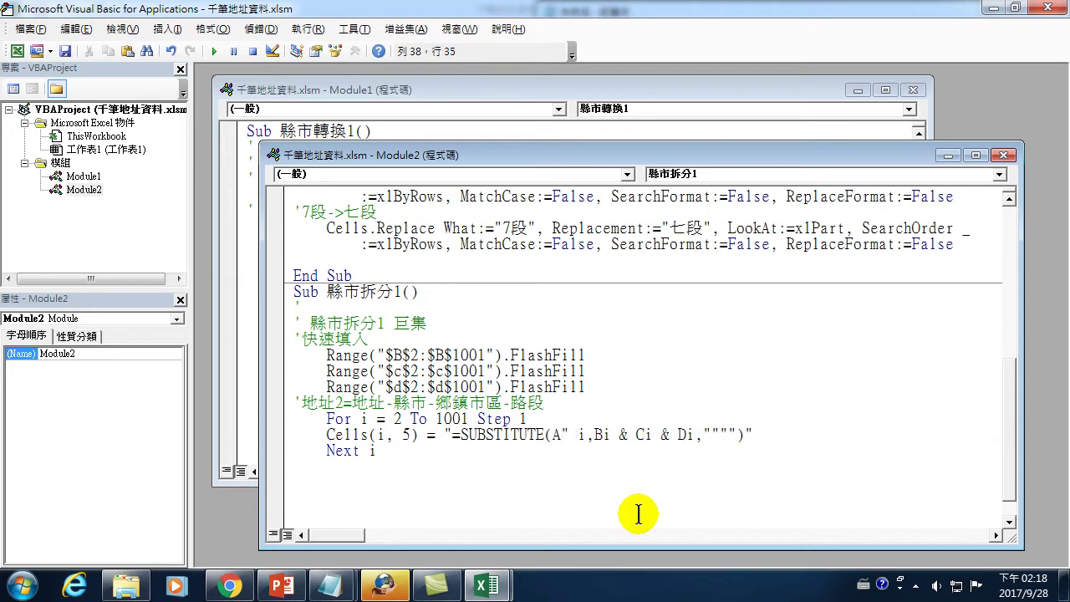
pyautogui.write('&')
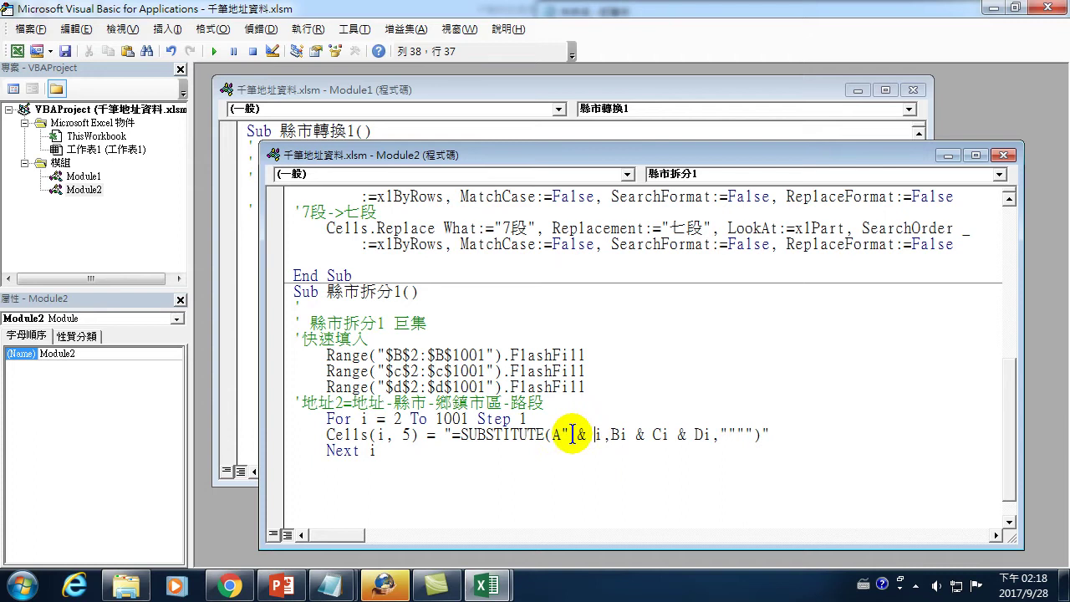
pyautogui.moveTo(560, 435)
pyautogui.mouseDown()
pyautogui.moveTo(497, 434)
pyautogui.moveTo(460, 450)
pyautogui.mouseUp()
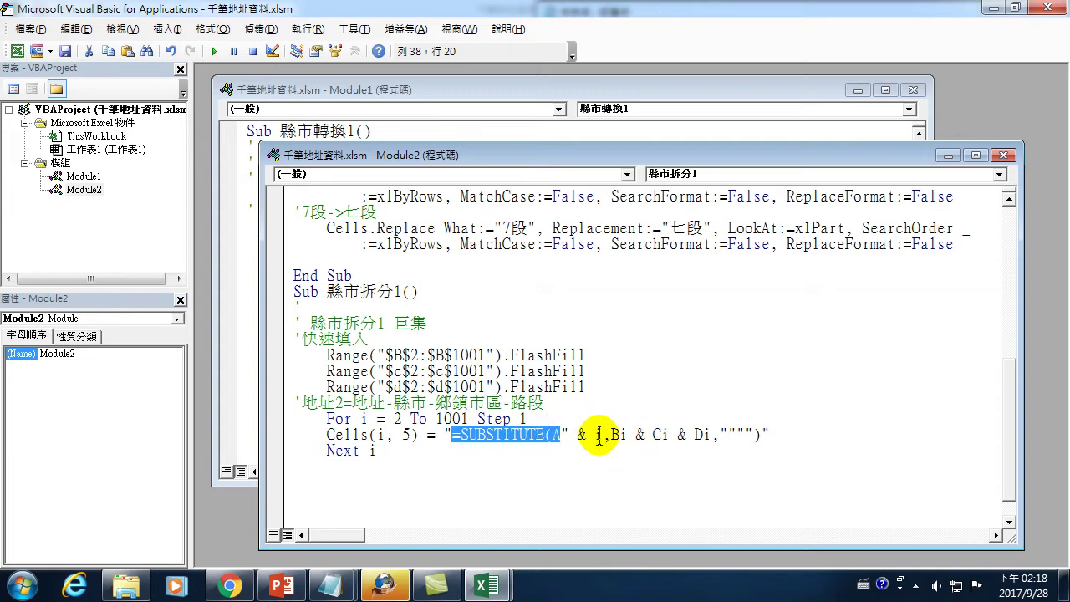
pyautogui.click(601, 434)
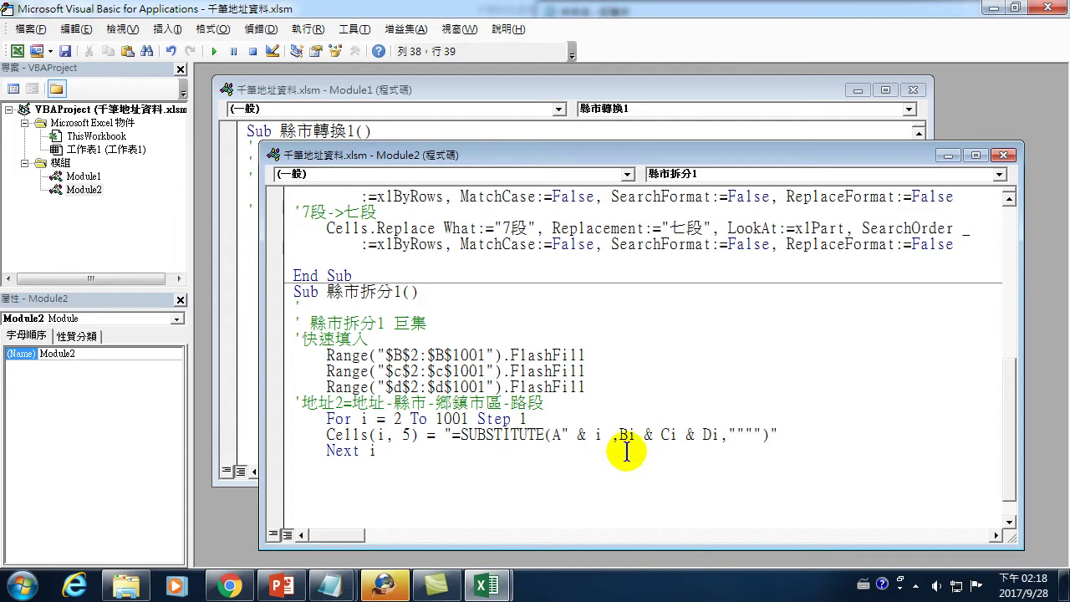
pyautogui.write('&')
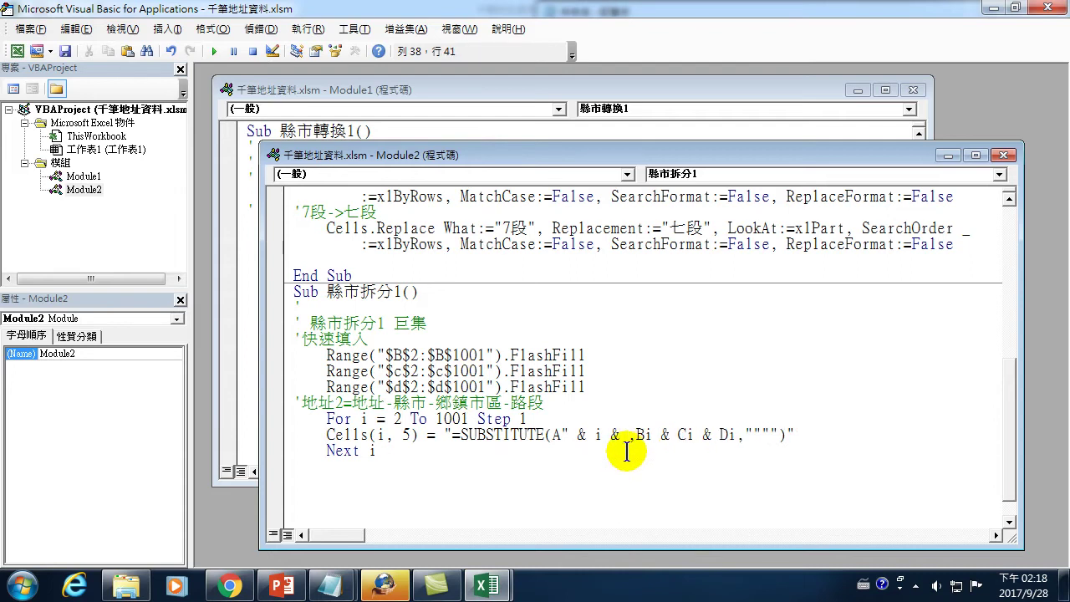
pyautogui.write('"')
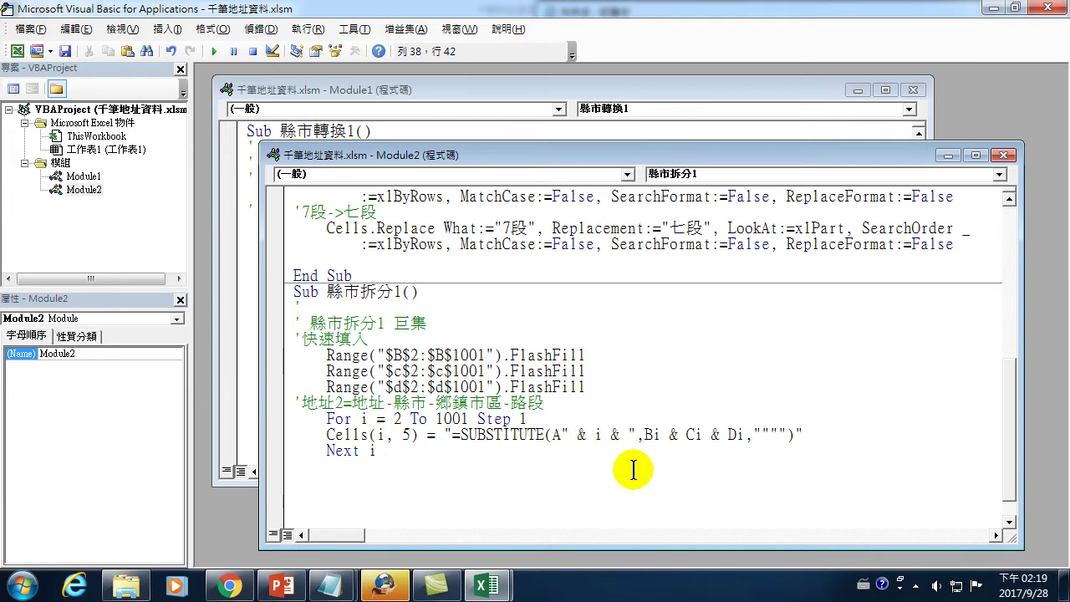
# - Add closing quotes after the B and C references around their i
pyautogui.click(653, 434)
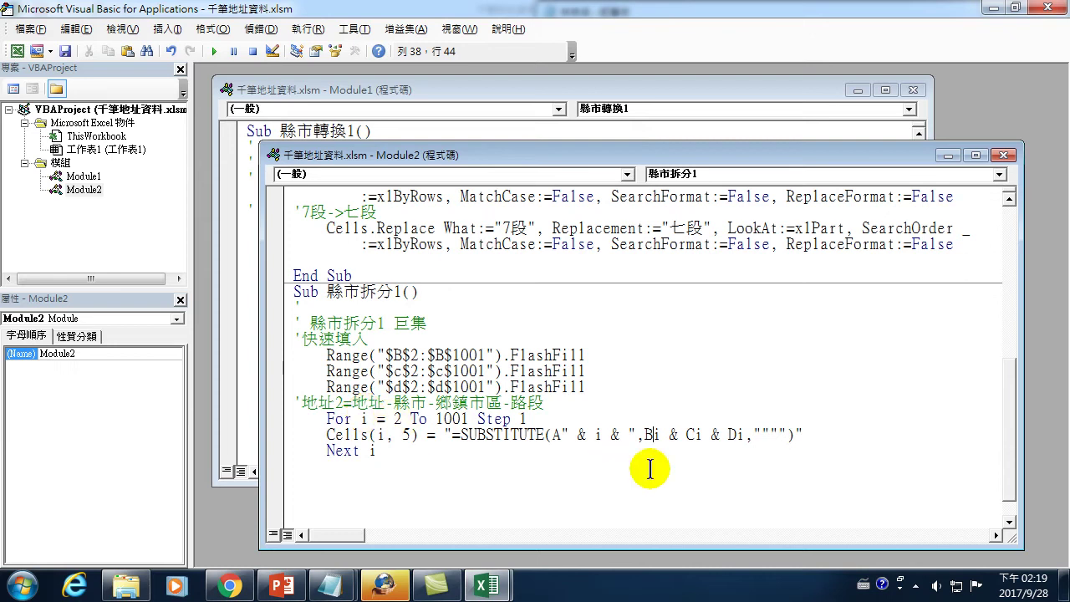
pyautogui.click(654, 434)
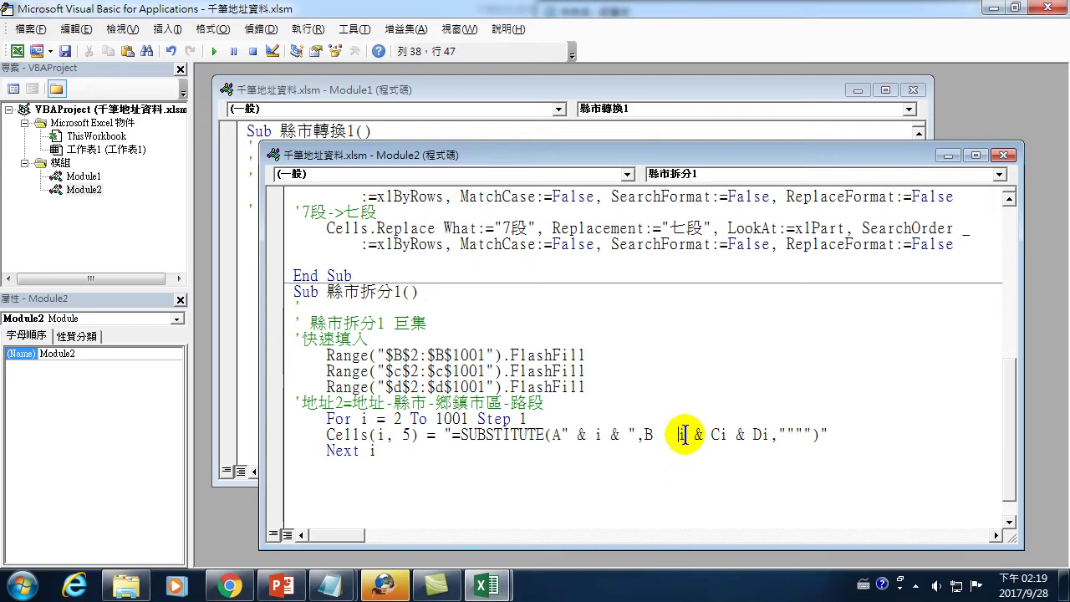
pyautogui.click(685, 436)
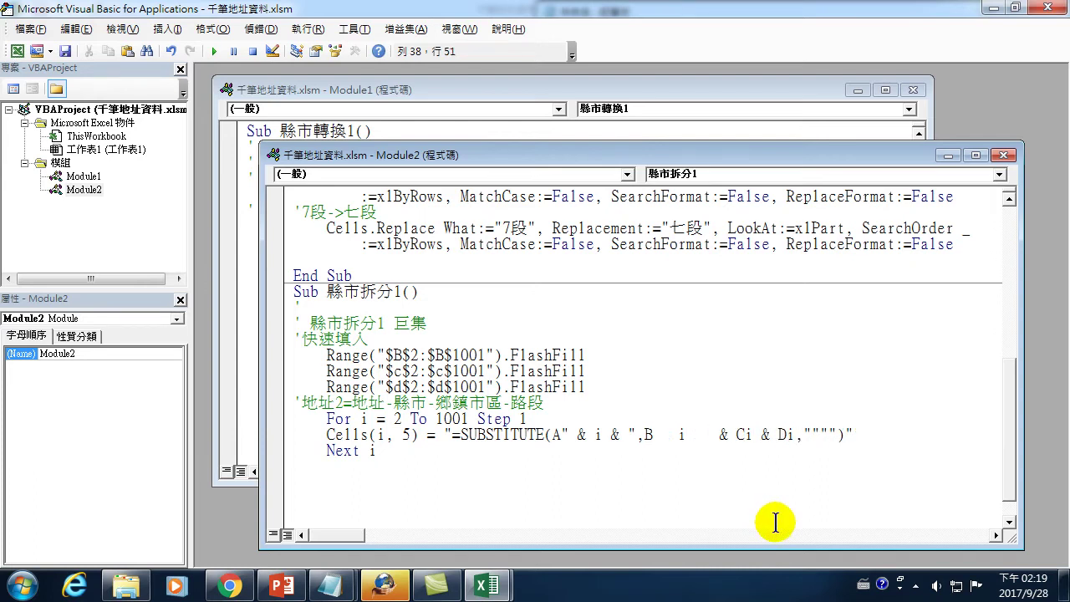
pyautogui.write('"')
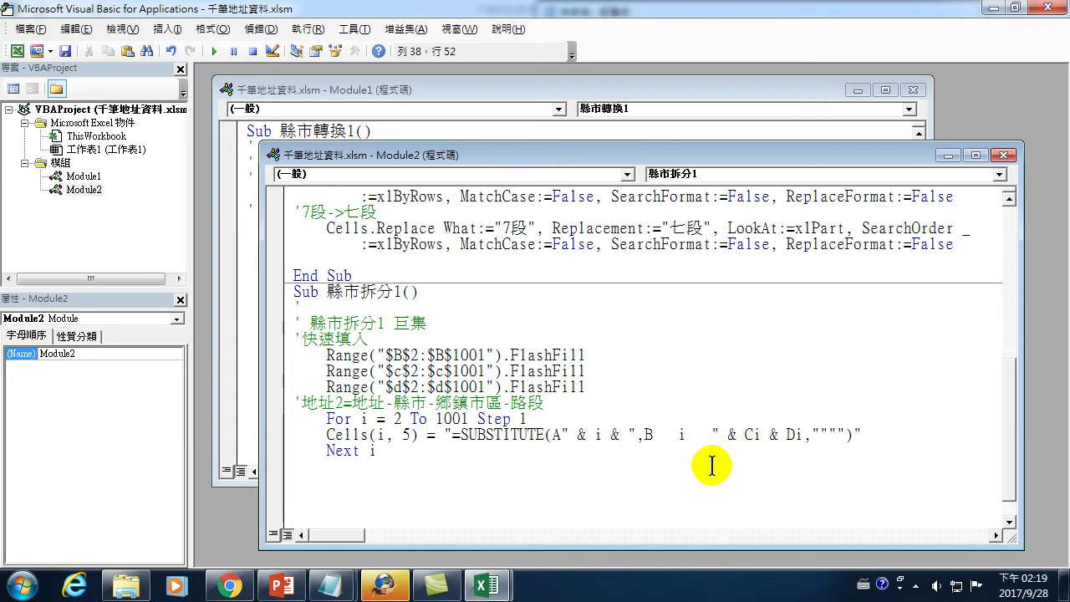
pyautogui.click(752, 432)
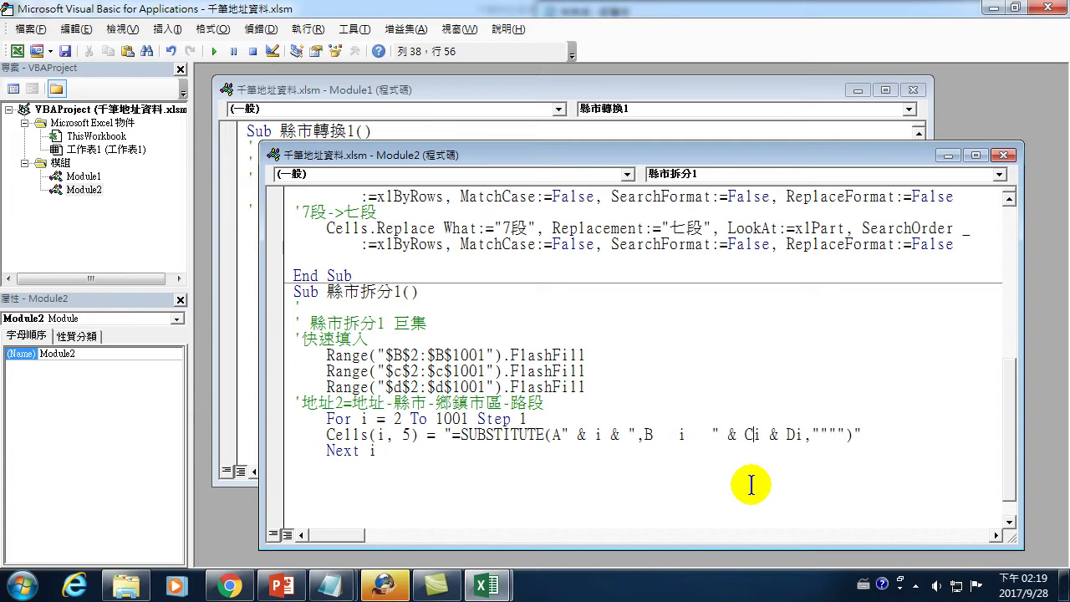
pyautogui.write('" &')
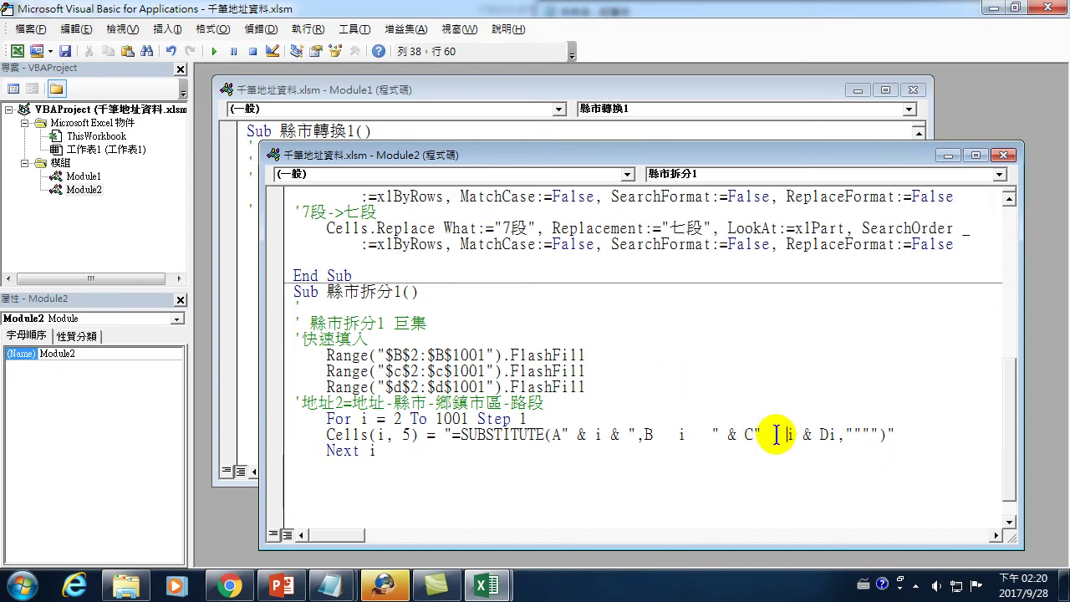
pyautogui.press('Right')
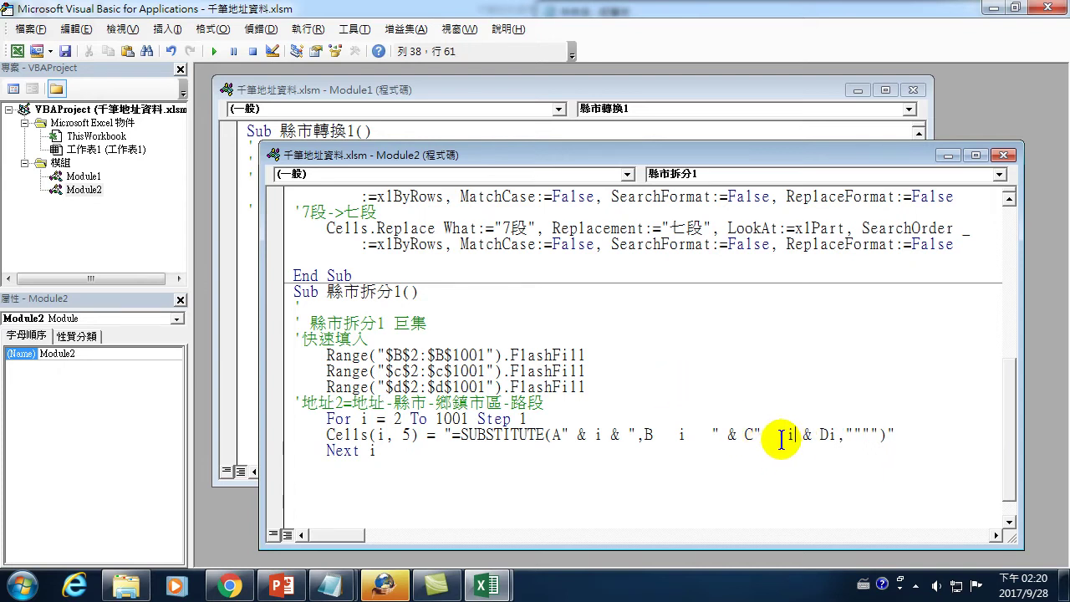
pyautogui.moveTo(794, 435); pyautogui.dragTo(801, 436)
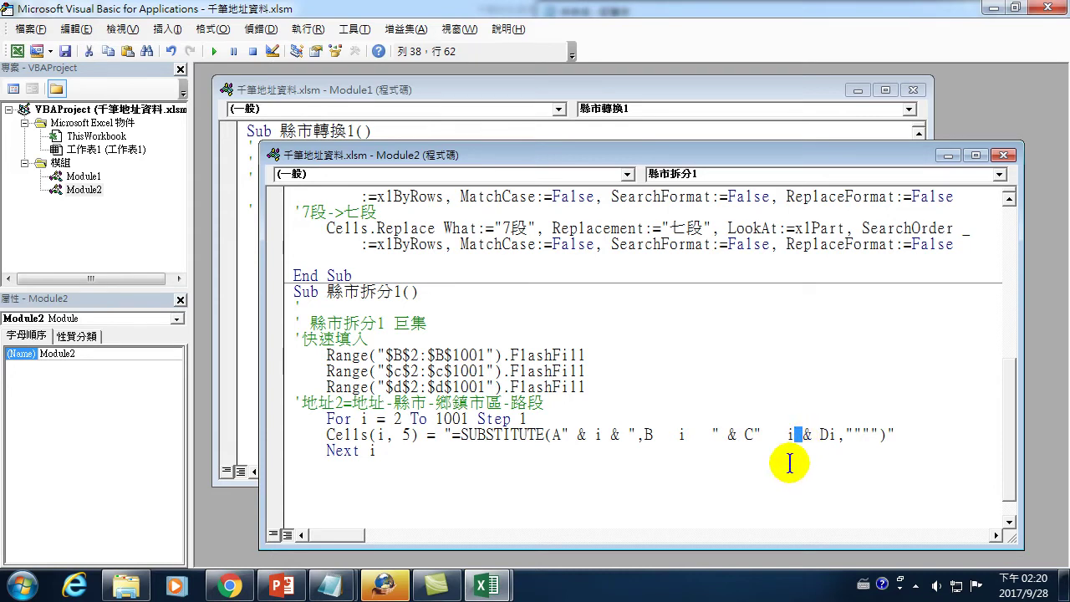
# - Leave the line, dismiss the resulting compile error, and return to the SUBSTITUTE line
pyautogui.click(788, 463)
pyautogui.click(525, 353)
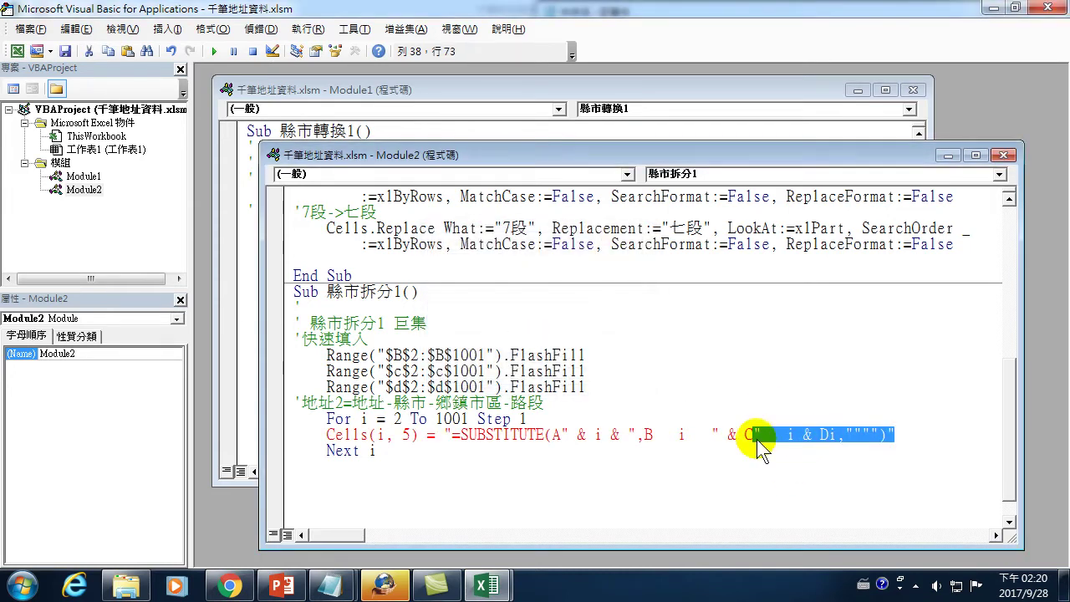
pyautogui.click(793, 433)
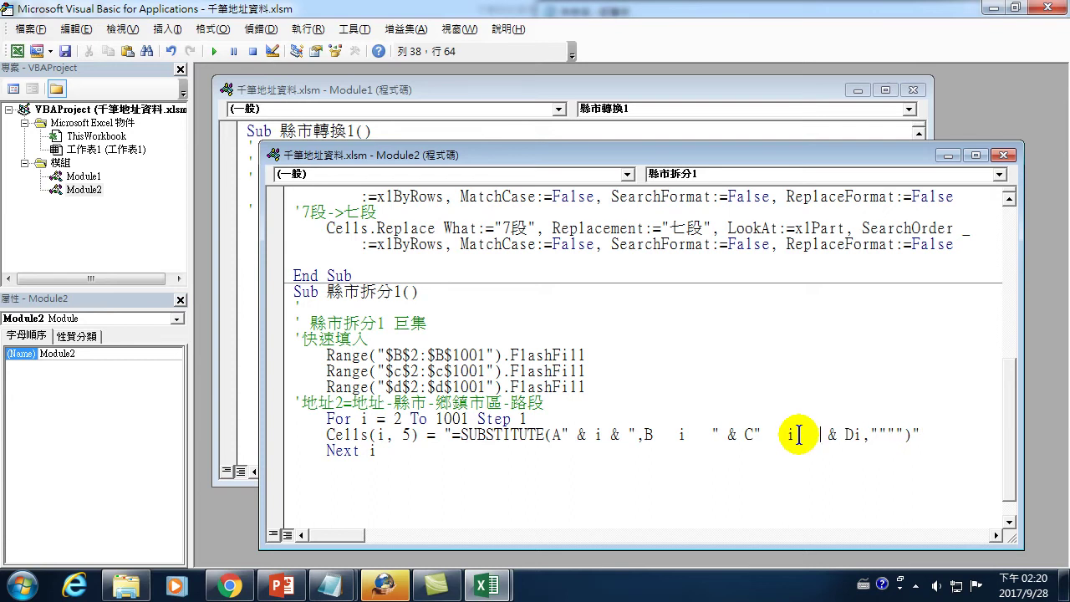
# - Add a quote and & concatenations around the i following B
pyautogui.write('"')
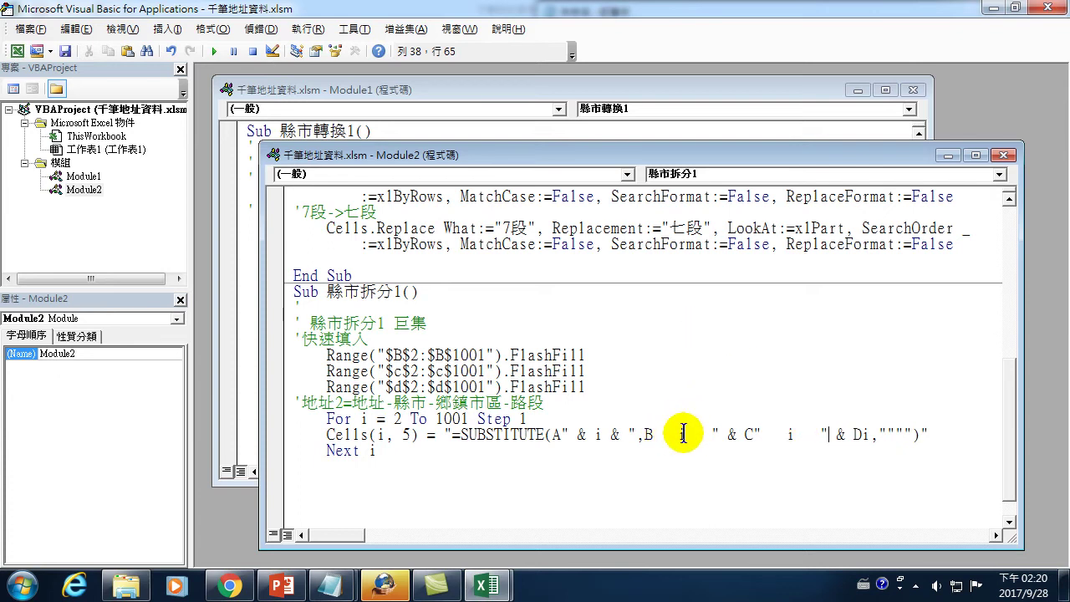
pyautogui.click(668, 433)
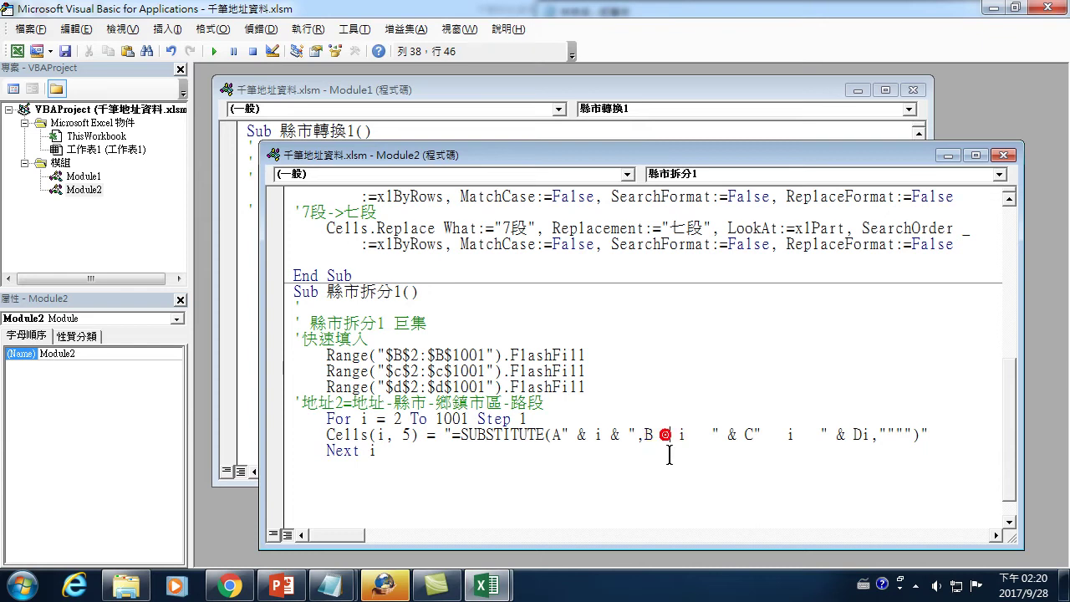
pyautogui.write('&')
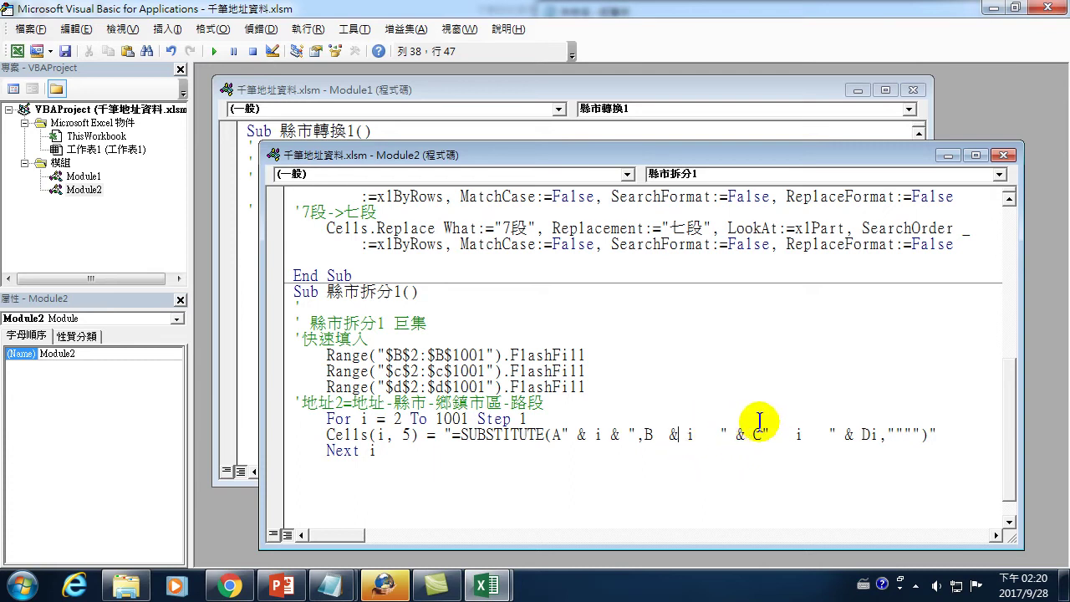
pyautogui.click(705, 434)
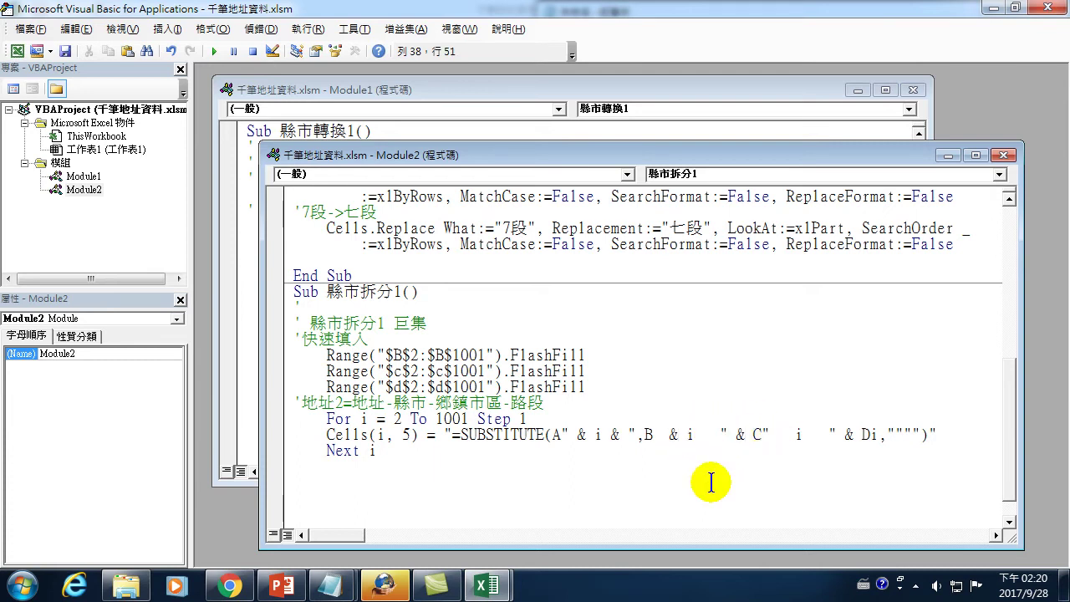
pyautogui.write('&')
# - Splice " & and & " around the i after D and at the string's end, then check syntax
pyautogui.click(870, 434)
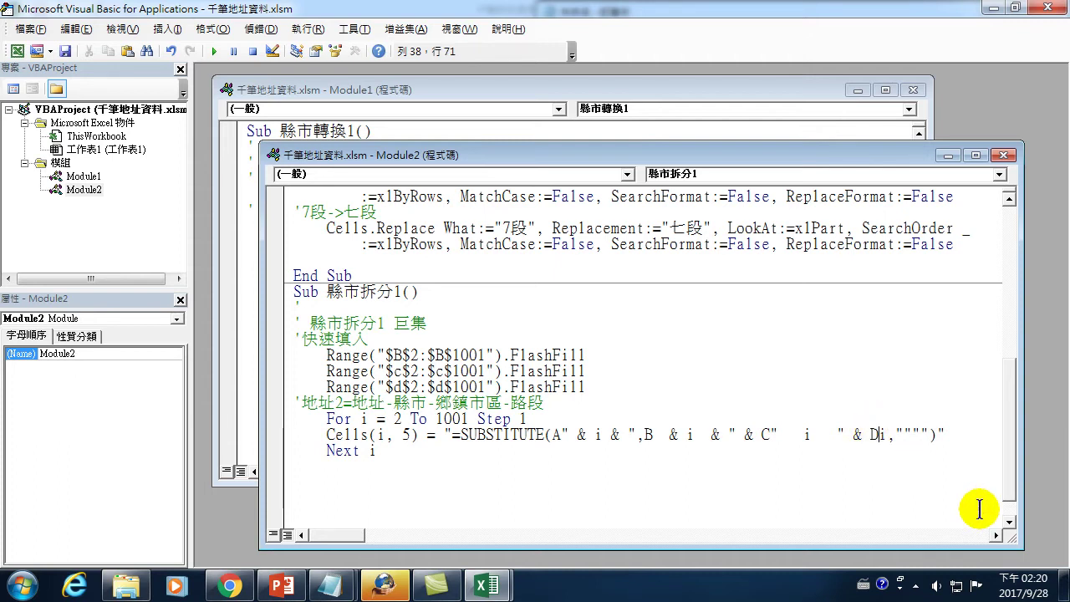
pyautogui.write('"   ')
pyautogui.write('&')
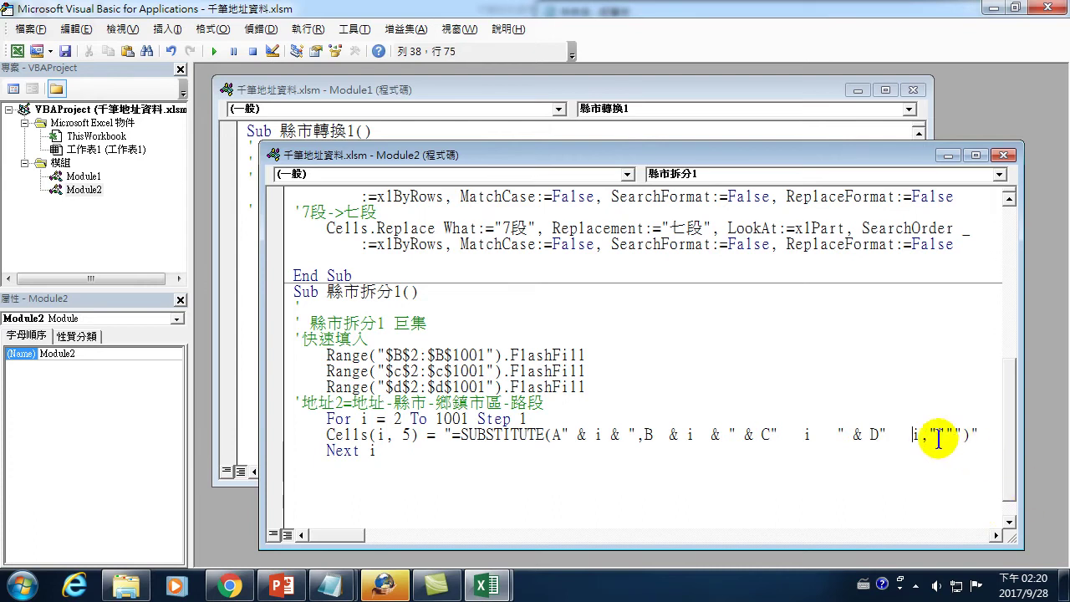
pyautogui.click(917, 435)
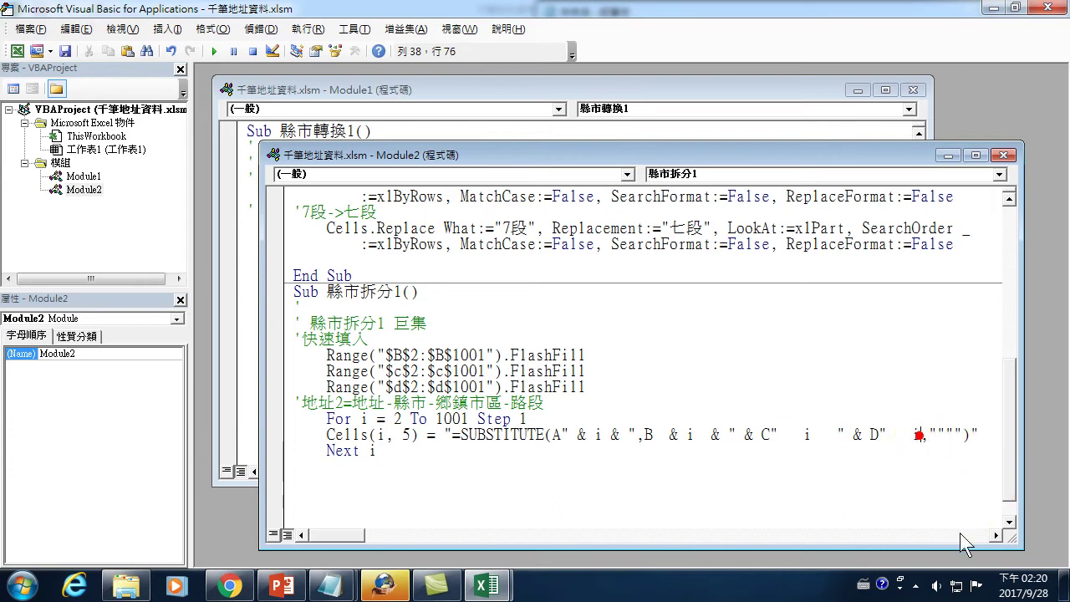
pyautogui.write('& ')
pyautogui.write('"')
pyautogui.click(896, 433)
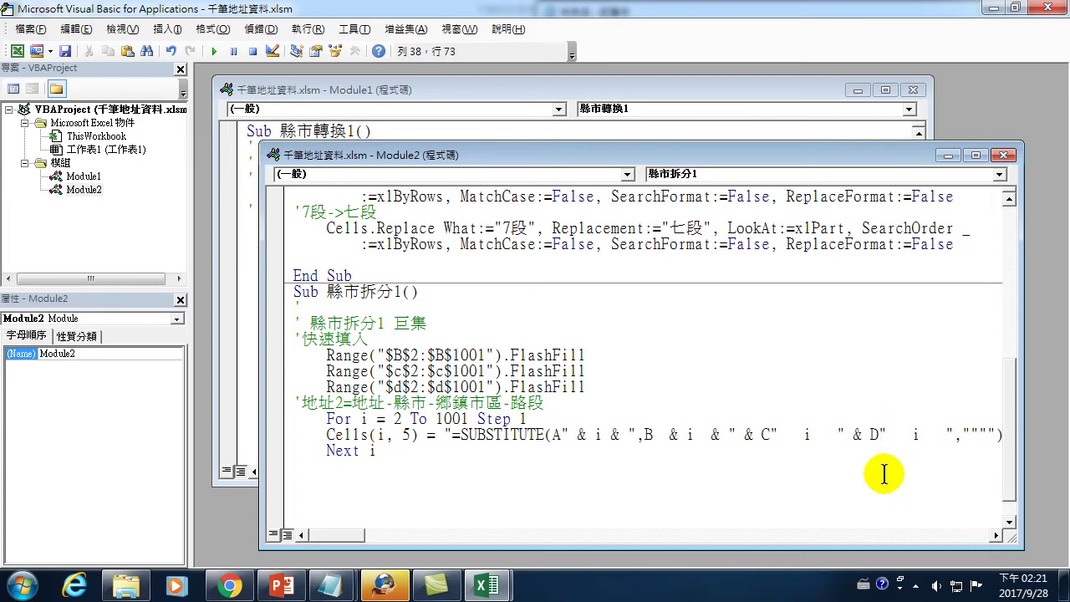
pyautogui.write('&')
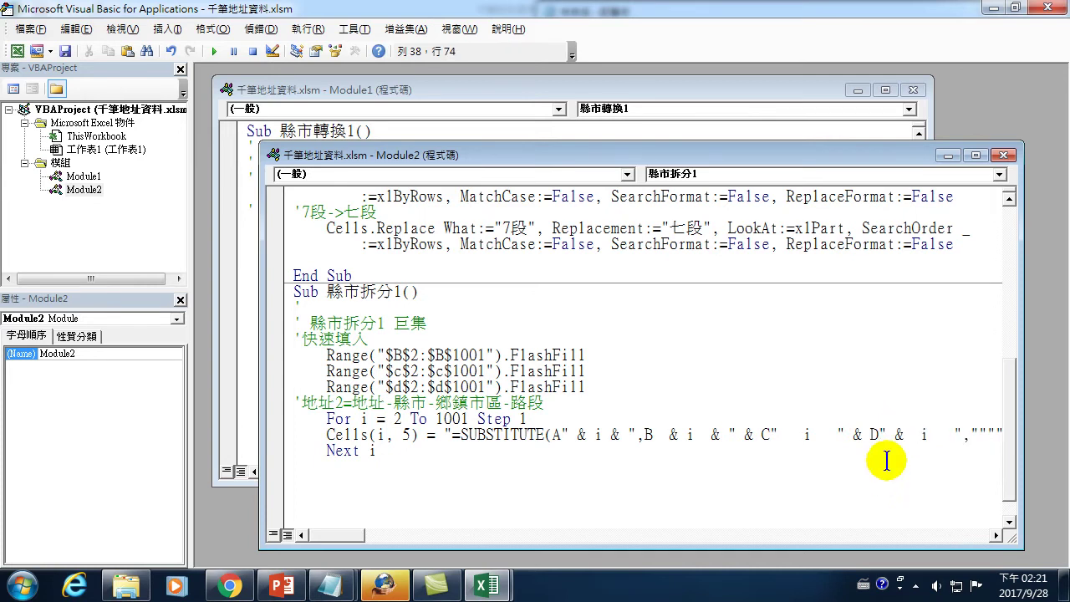
pyautogui.click(941, 434)
pyautogui.write('&')
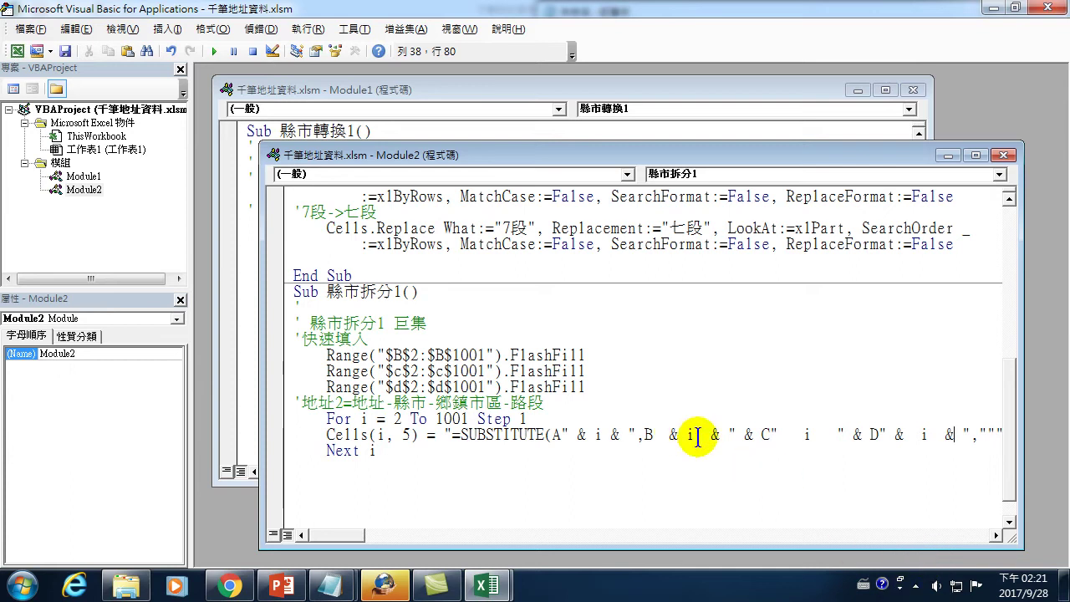
pyautogui.click(556, 449)
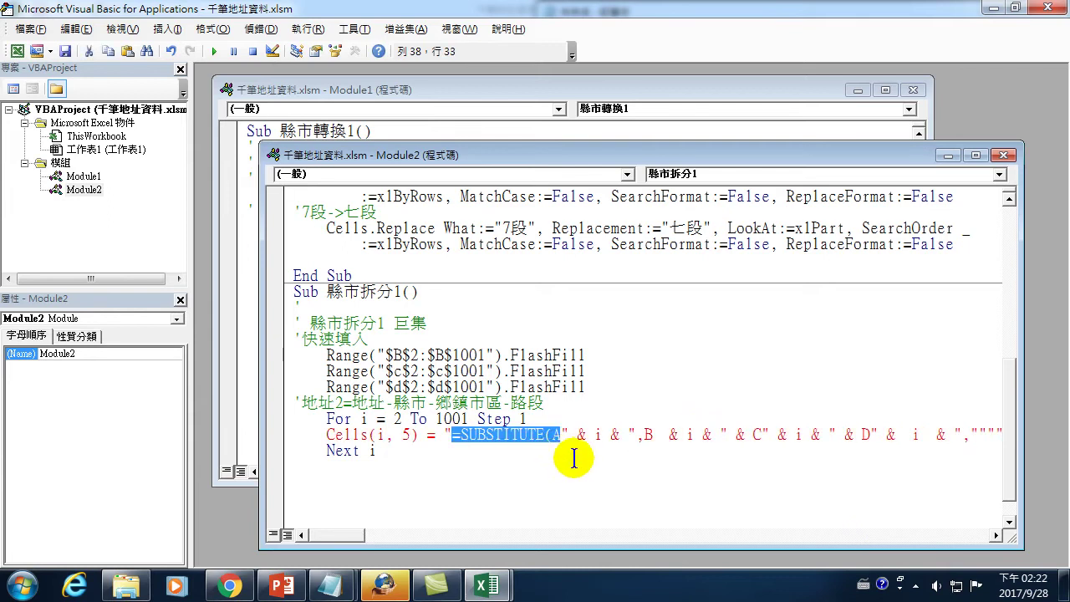
# - Undo the splicing so the line reads =SUBSTITUTE(Ai,Bi & Ci & Di,"""") again
pyautogui.press('Right')
pyautogui.press('Right')
pyautogui.press('Right')
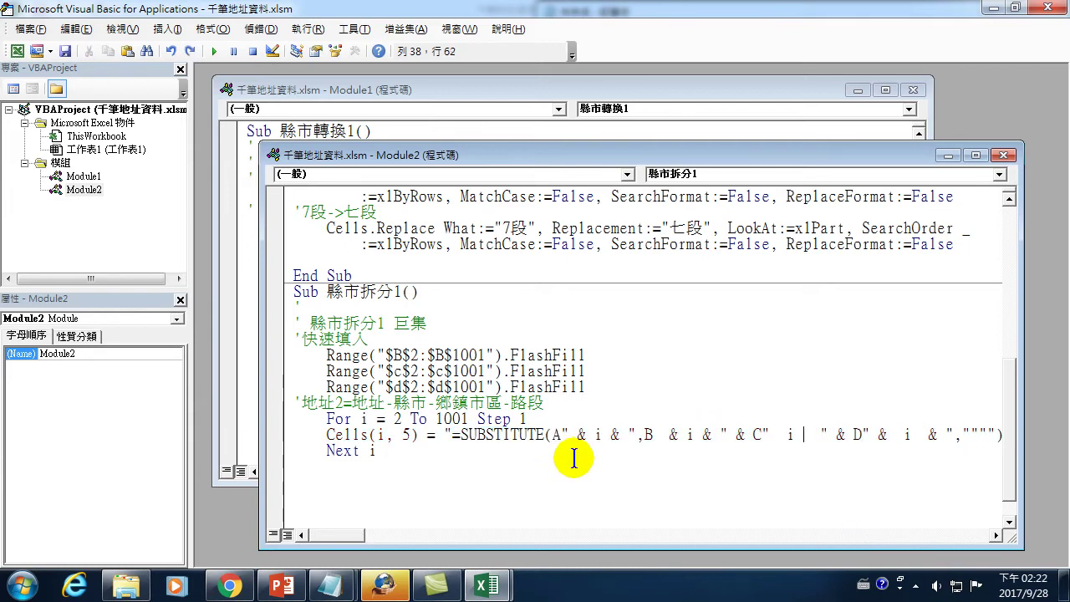
pyautogui.hotkey('ctrl', 'z')
pyautogui.hotkey('ctrl', 'z')
pyautogui.hotkey('ctrl', 'z')
pyautogui.hotkey('ctrl', 'z')
pyautogui.hotkey('ctrl', 'z')
pyautogui.hotkey('ctrl', 'z')
pyautogui.hotkey('ctrl', 'z')
pyautogui.hotkey('ctrl', 'z')
pyautogui.hotkey('ctrl', 'z')
pyautogui.hotkey('ctrl', 'z')
pyautogui.hotkey('ctrl', 'z')
pyautogui.hotkey('ctrl', 'z')
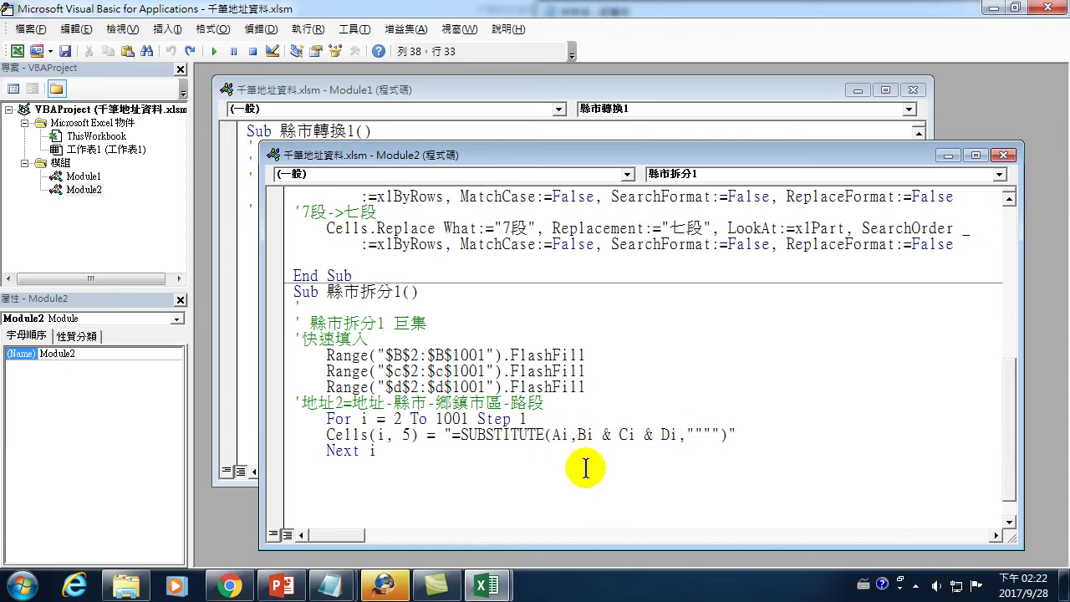
# - Splice " & i & " into the A and B references, then select the stray space before & Ci
pyautogui.write('"')
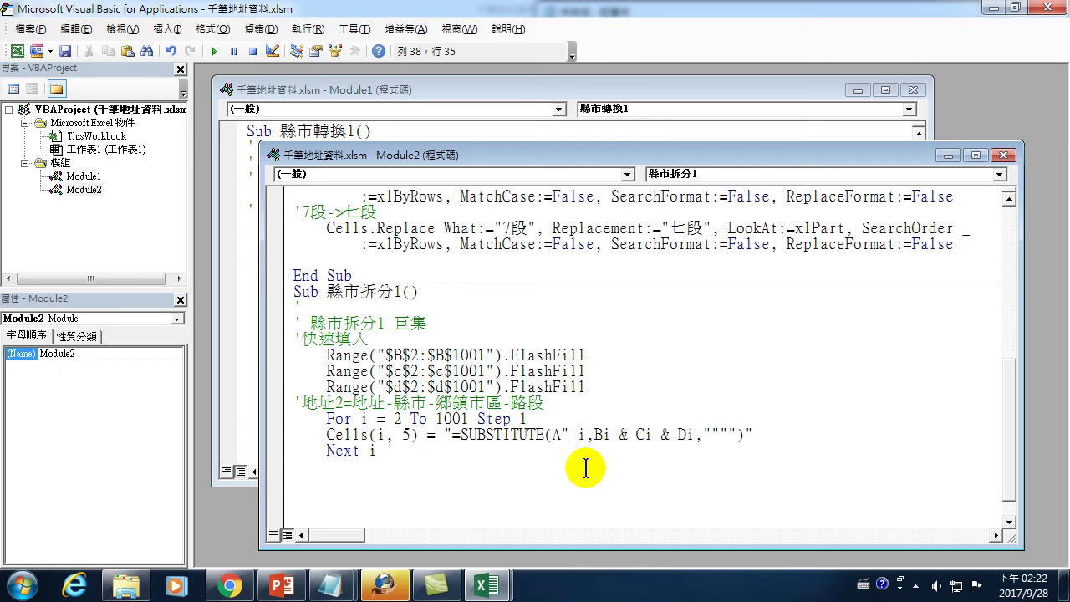
pyautogui.write(' & i')
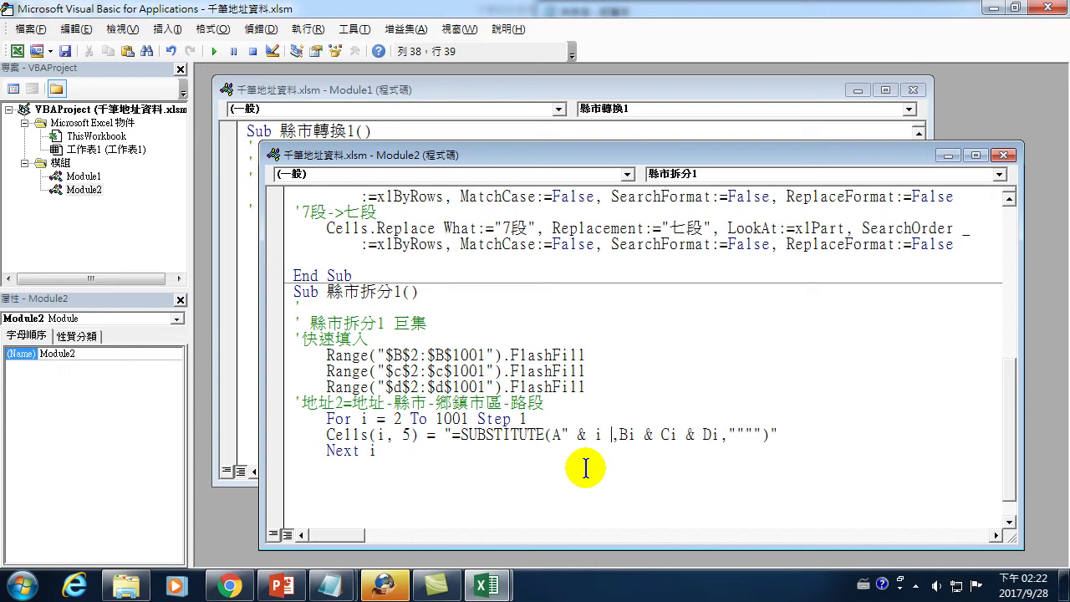
pyautogui.write(' &')
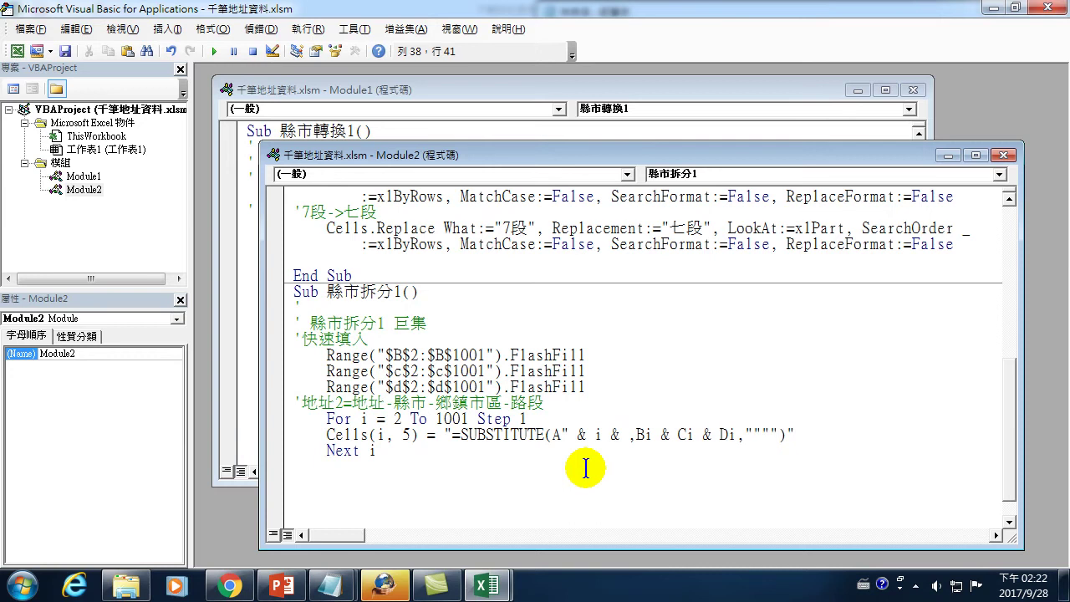
pyautogui.write(' "')
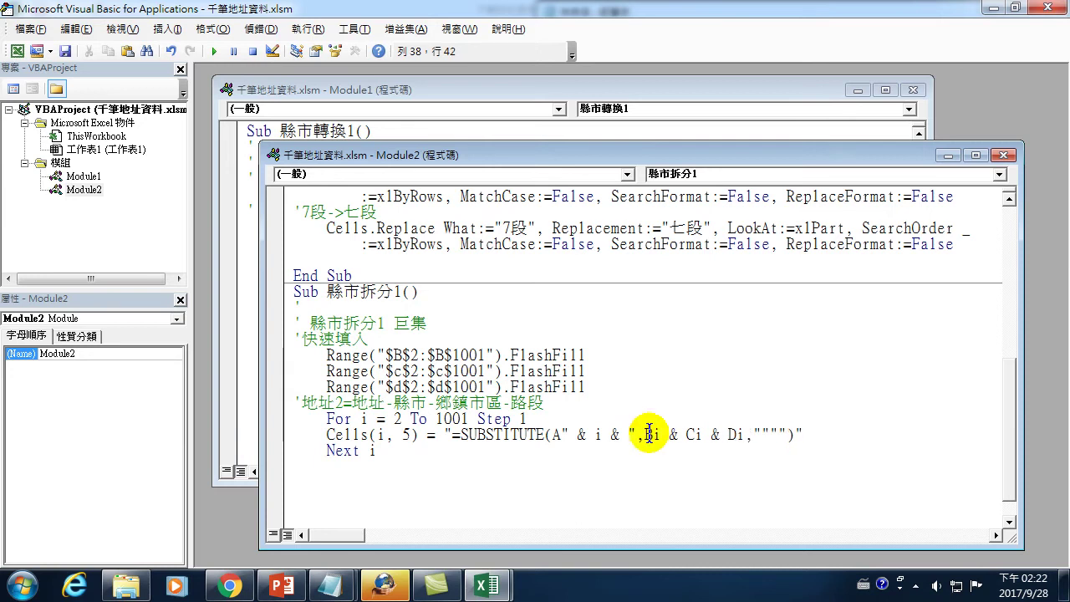
pyautogui.click(651, 433)
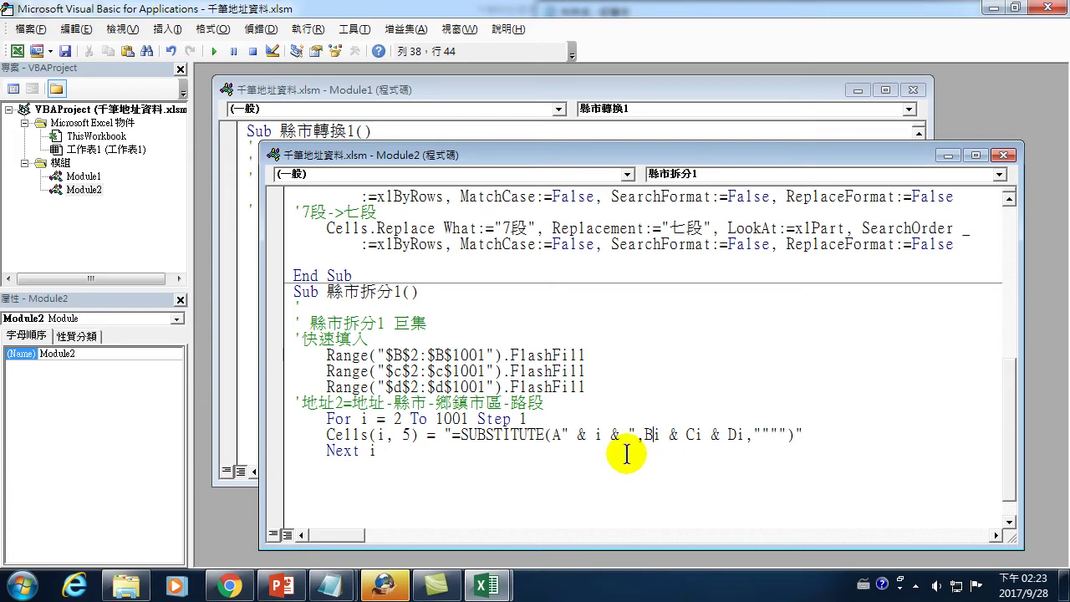
pyautogui.write('"')
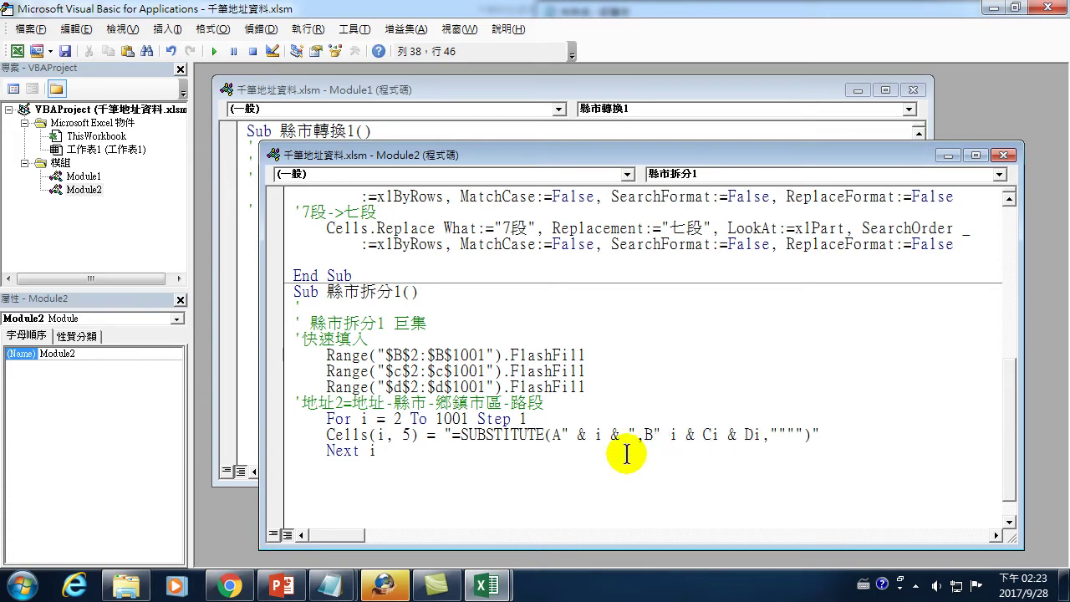
pyautogui.write(' &')
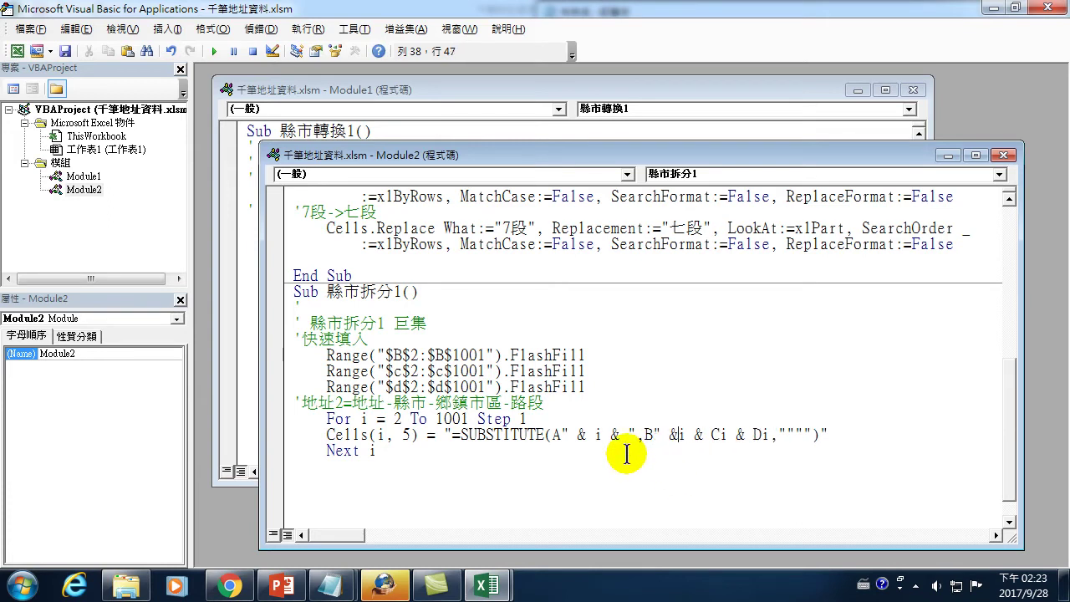
pyautogui.click(692, 432)
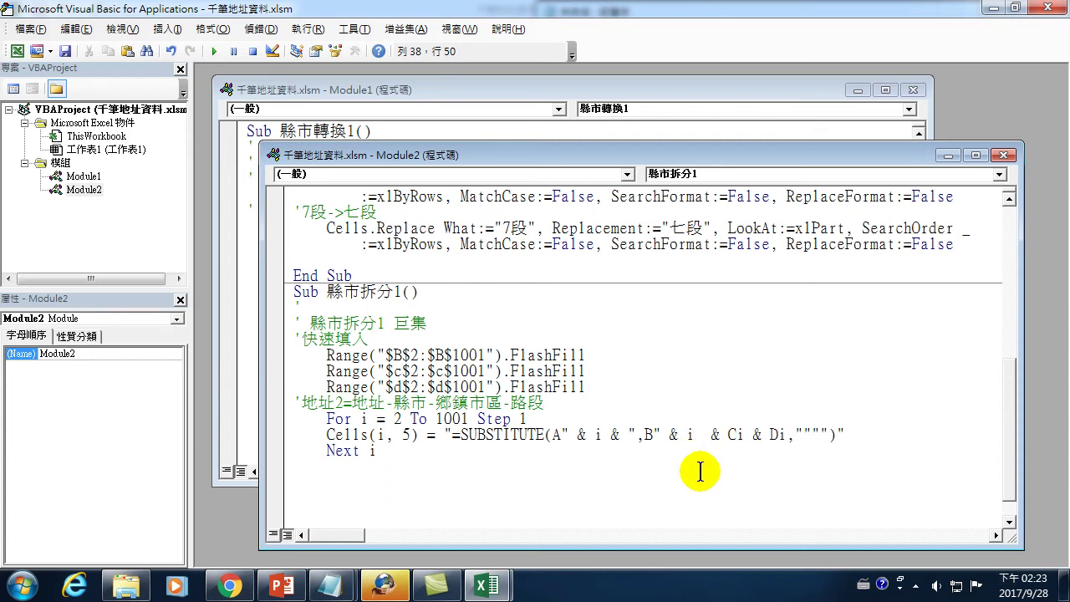
pyautogui.write('&')
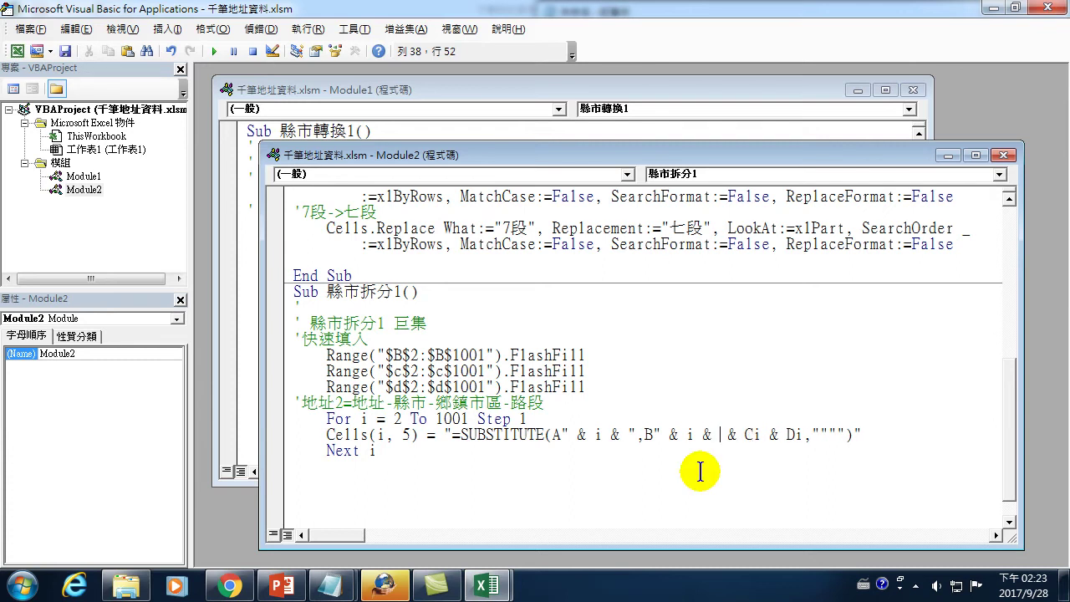
pyautogui.write(' "')
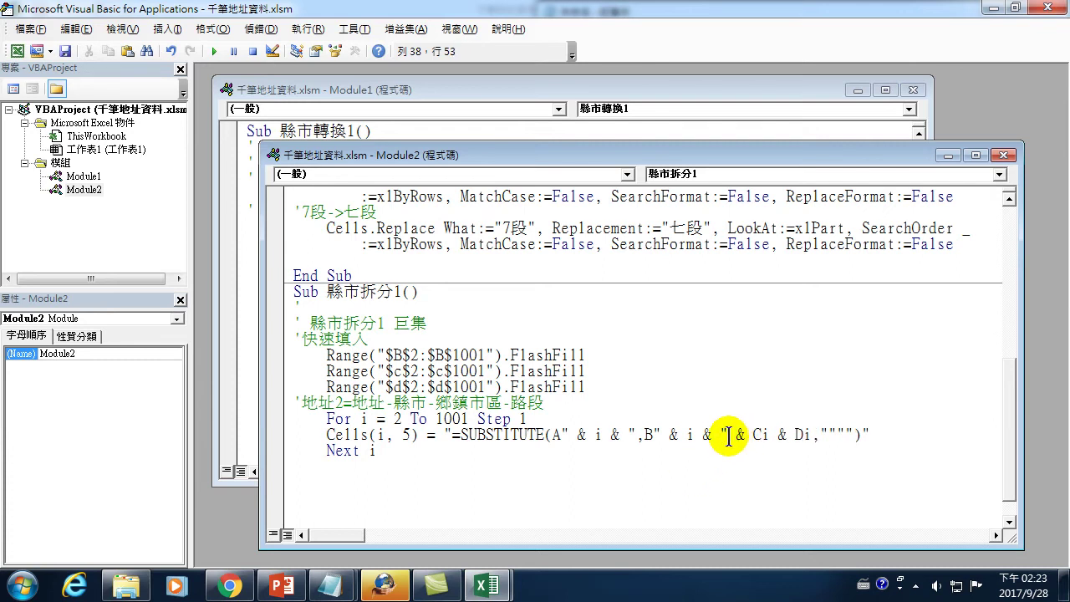
pyautogui.moveTo(726, 434); pyautogui.dragTo(736, 434)
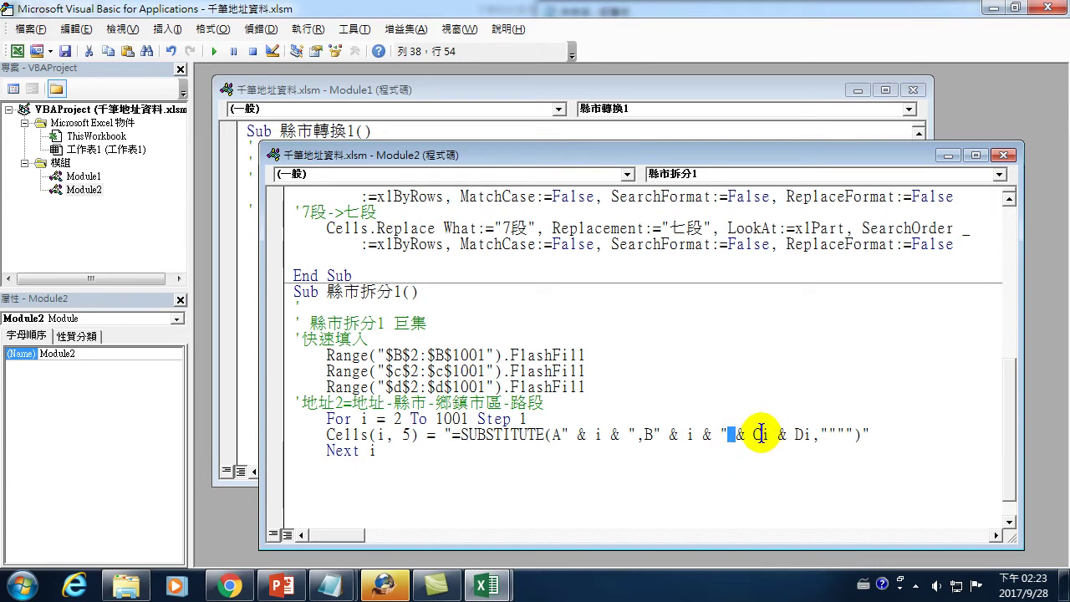
# - Insert " & i & " around the C reference and after D in the SUBSTITUTE string
pyautogui.click(756, 434)
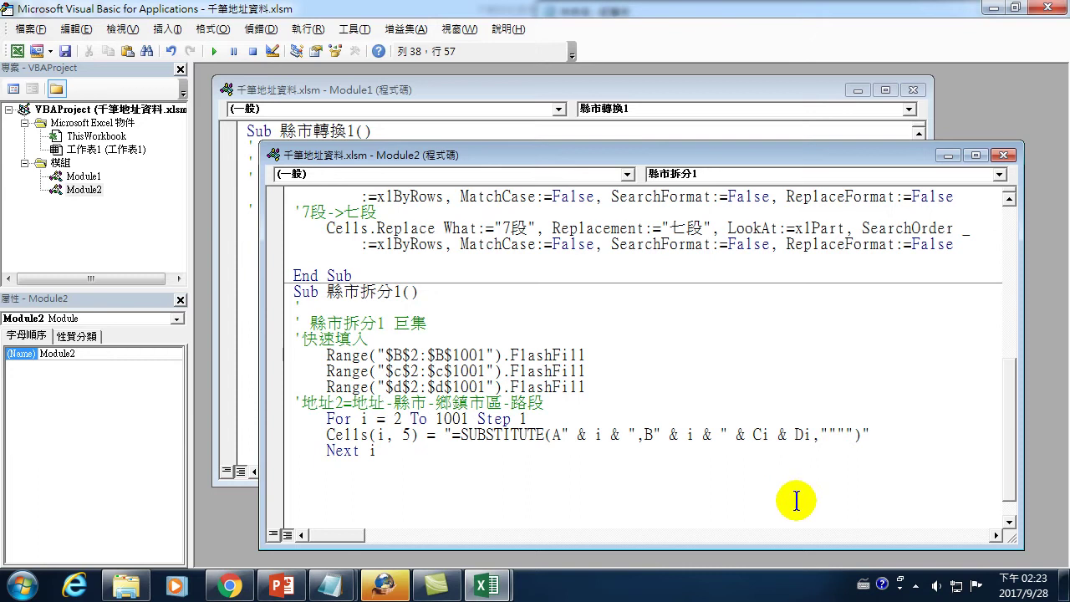
pyautogui.write('" &')
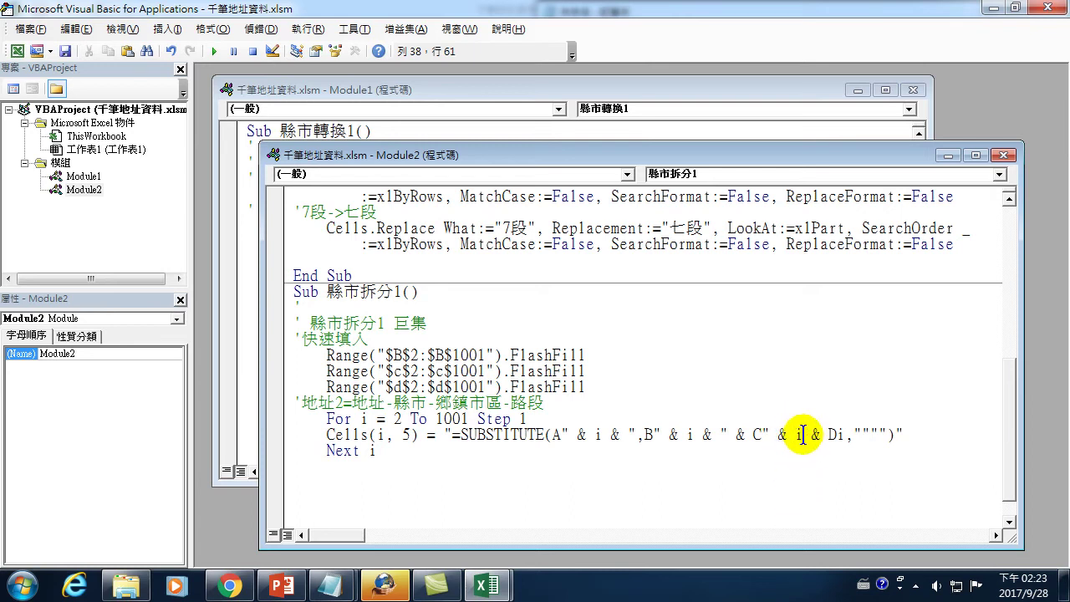
pyautogui.click(798, 436)
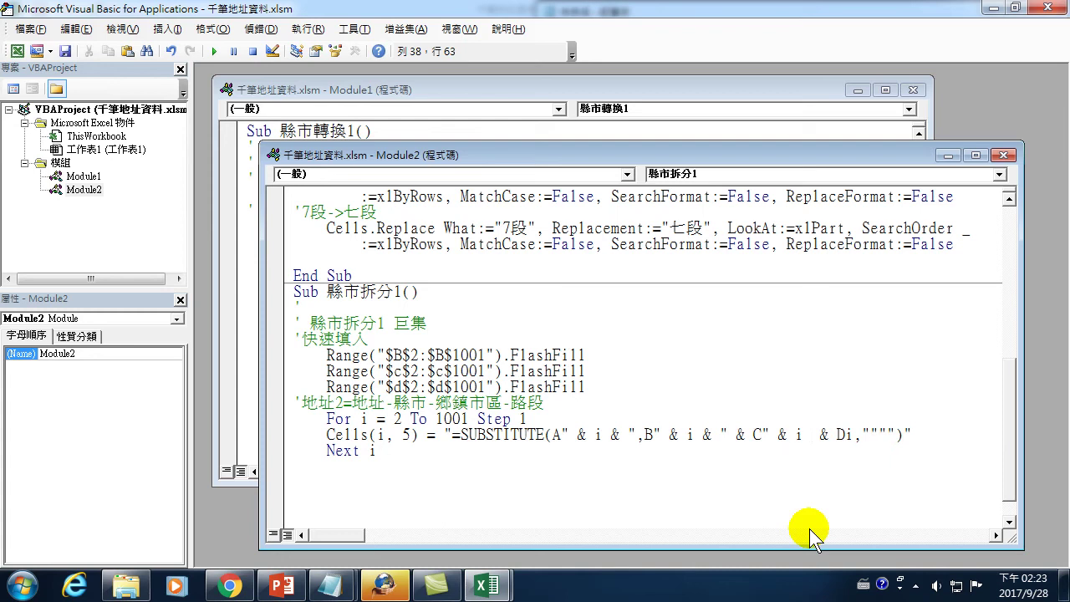
pyautogui.write('&')
pyautogui.write(' "')
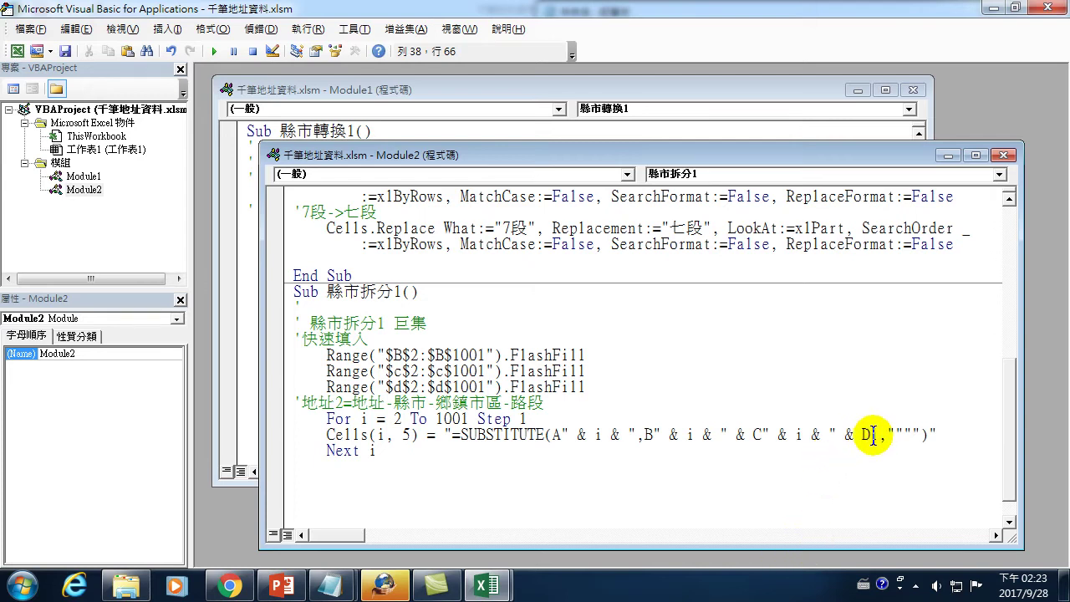
pyautogui.click(870, 435)
pyautogui.write('"')
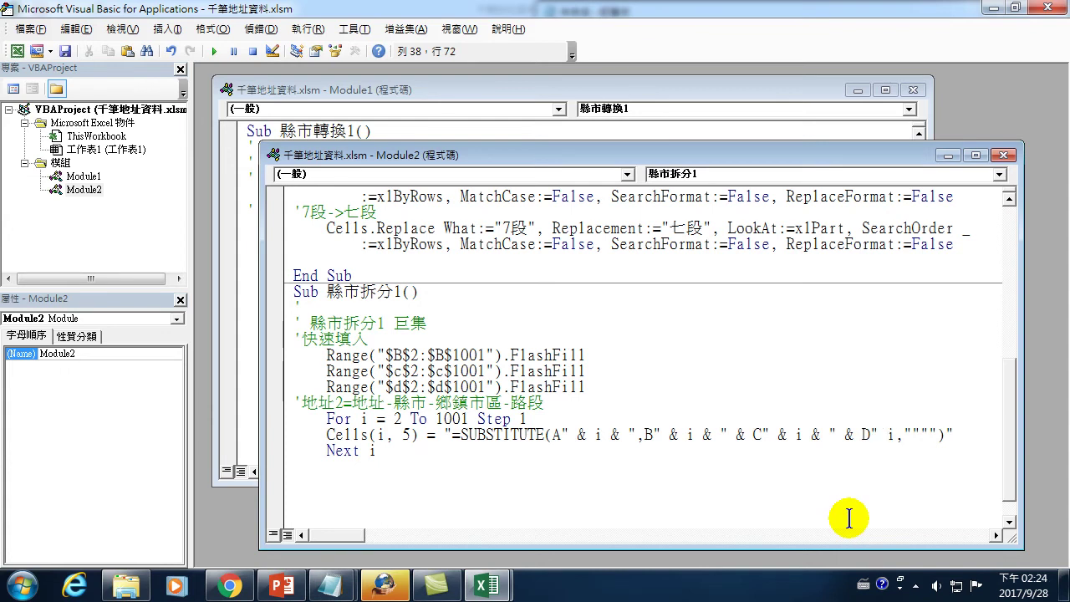
pyautogui.write(' & i')
pyautogui.write(' &')
pyautogui.write(' "')
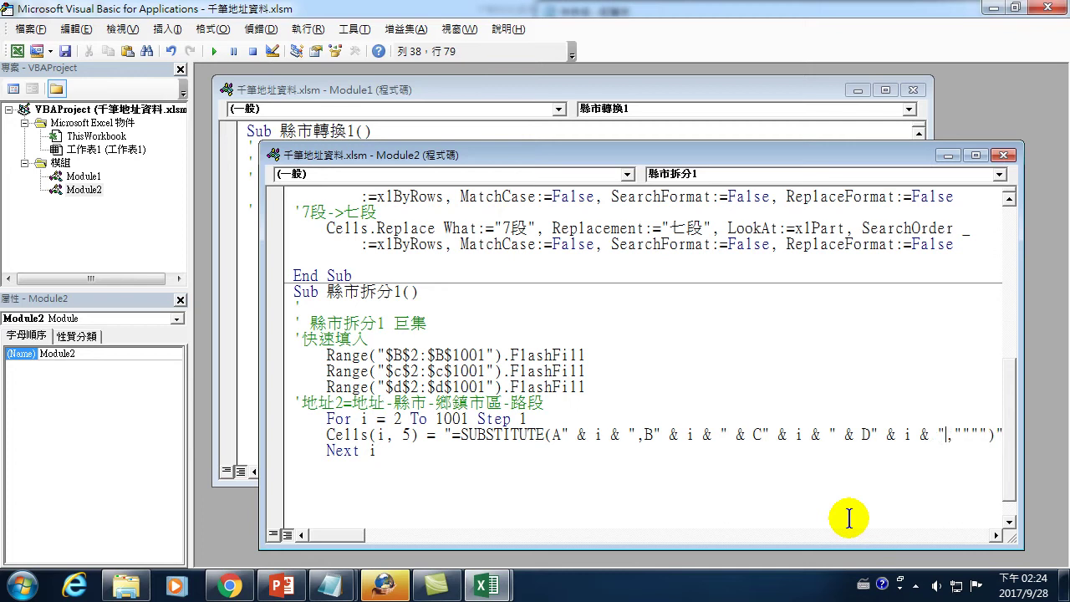
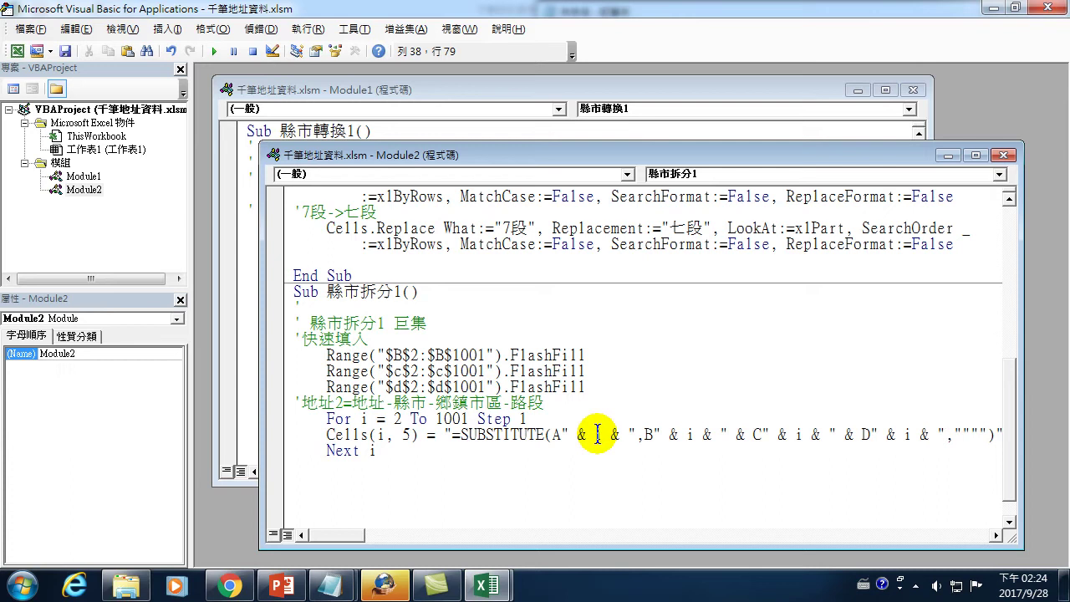
# - Check the loop variable i in the macro's formula line, then close the VBA editor
pyautogui.doubleClick(598, 434)
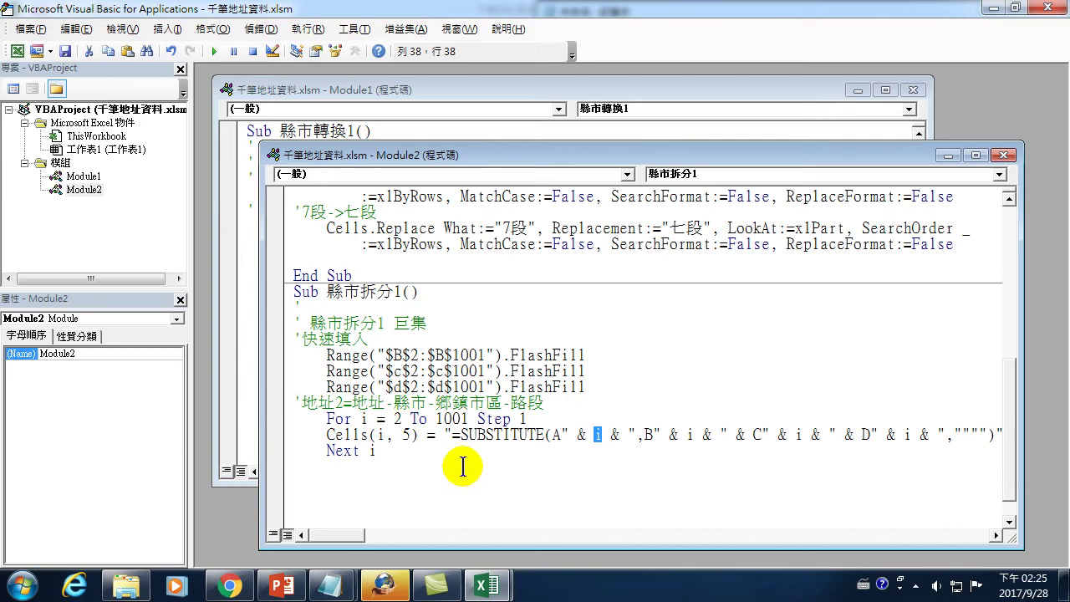
pyautogui.click(614, 466)
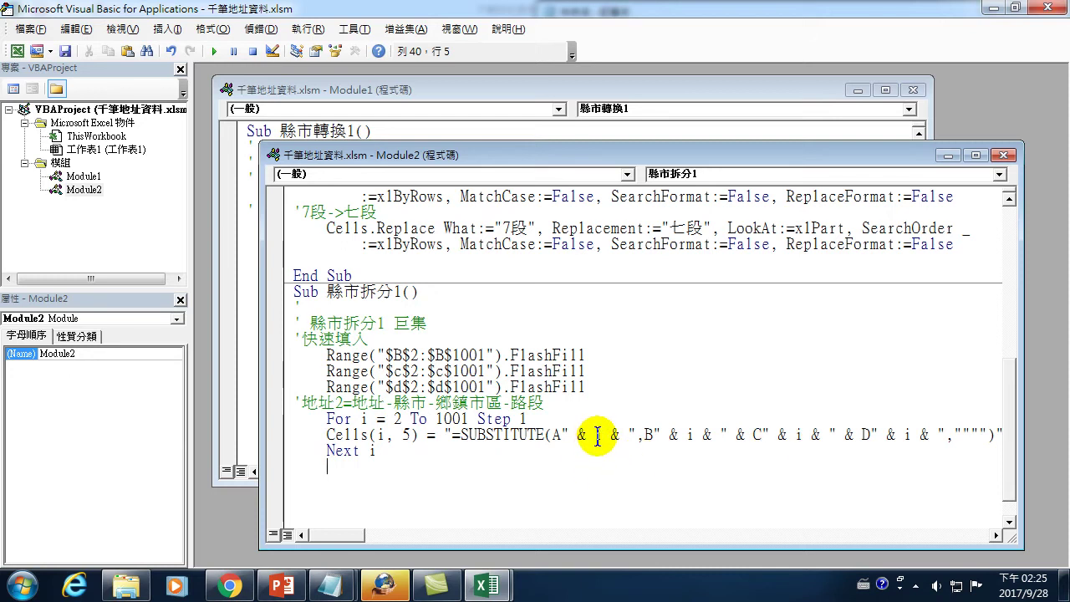
pyautogui.doubleClick(597, 434)
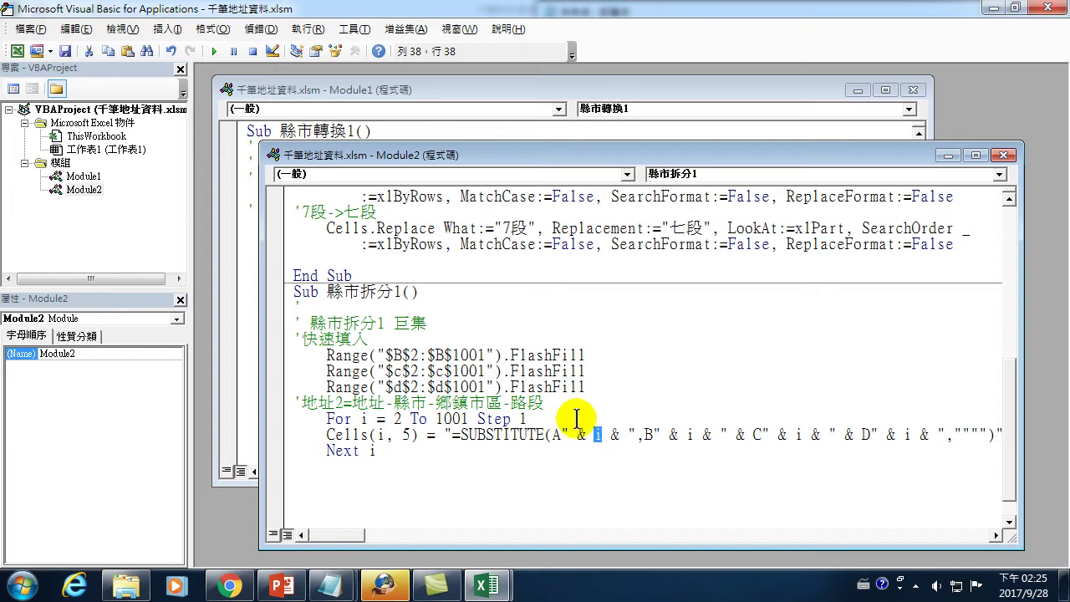
pyautogui.click(1058, 10)
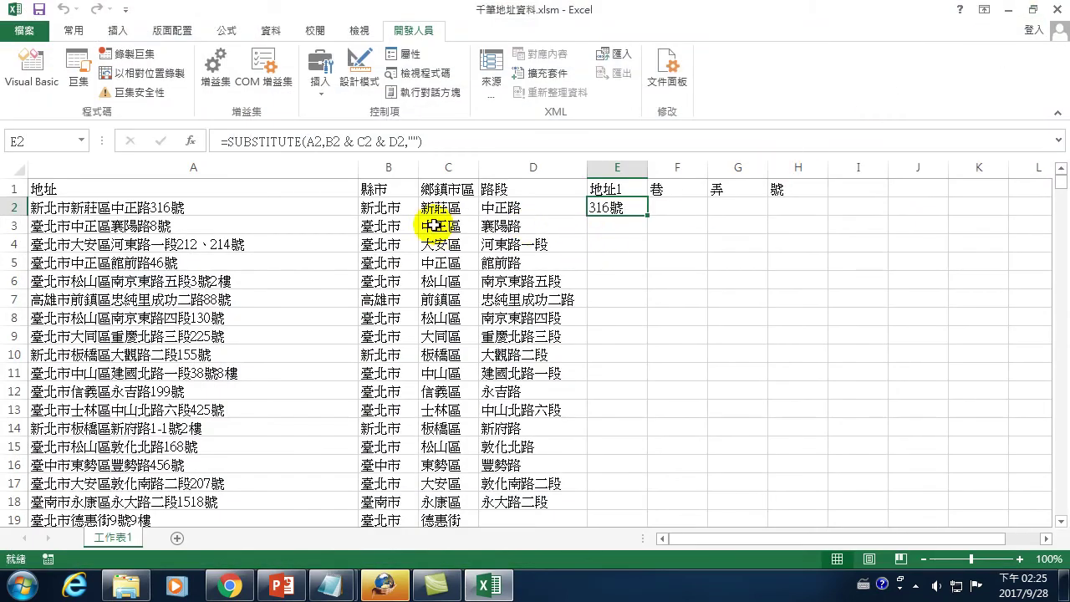
# - Clear the old split results in B3:D1001 and the formula in E2
pyautogui.moveTo(377, 226)
pyautogui.mouseDown()
pyautogui.moveTo(571, 502)
pyautogui.moveTo(543, 597)
pyautogui.mouseUp()
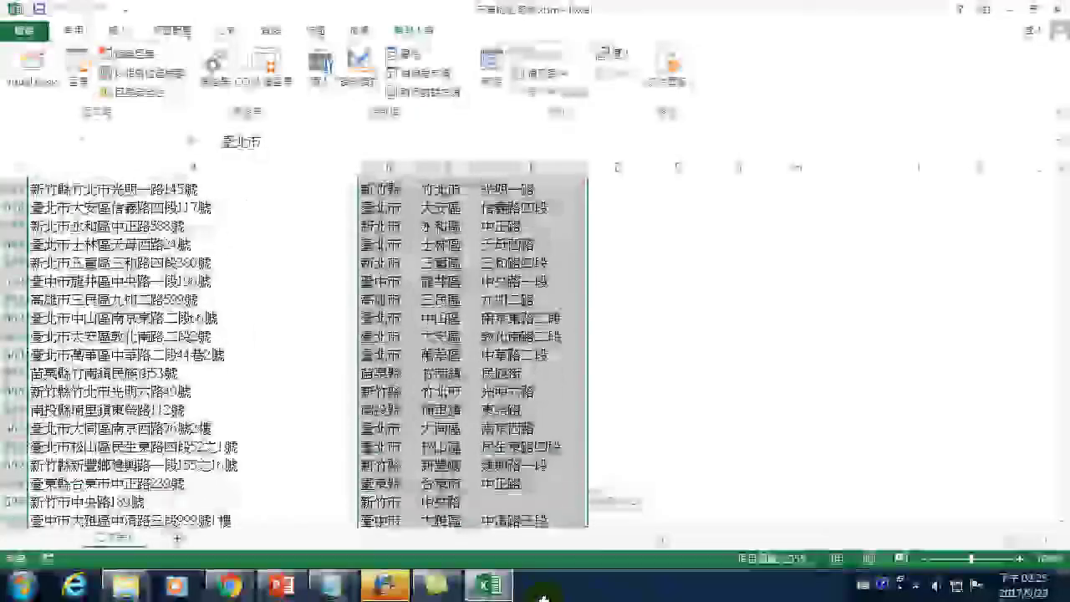
pyautogui.moveTo(544, 597); pyautogui.dragTo(539, 589)
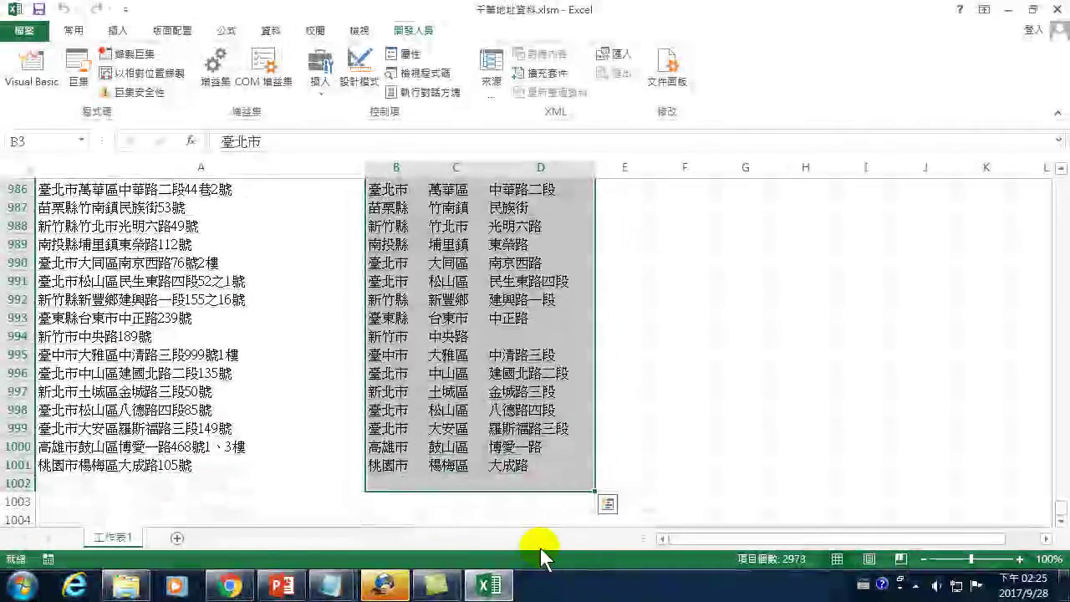
pyautogui.press('Delete')
pyautogui.click(617, 208)
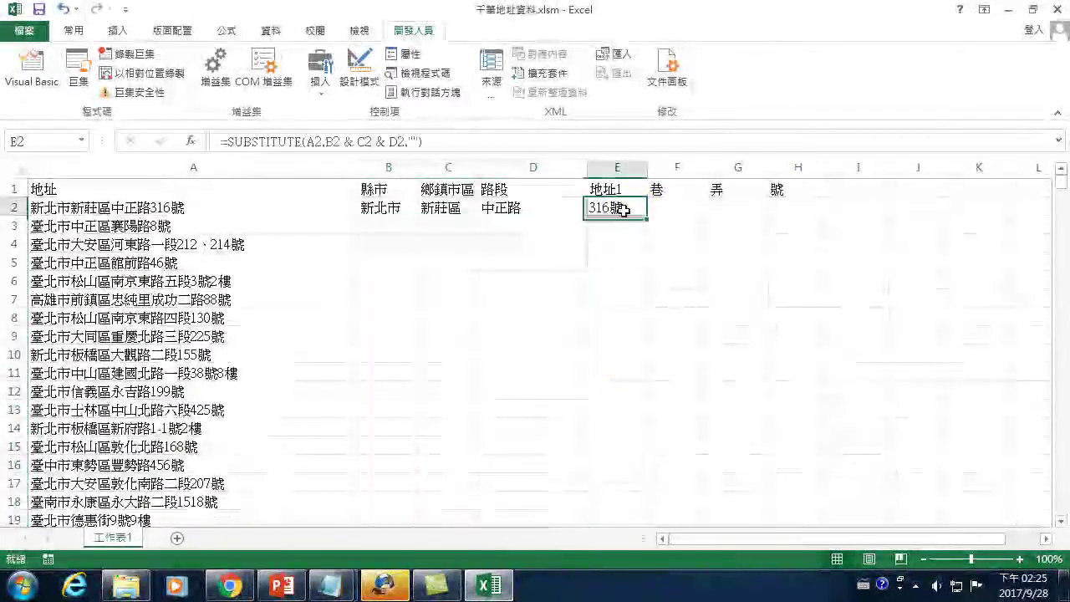
pyautogui.press('Delete')
pyautogui.click(179, 188)
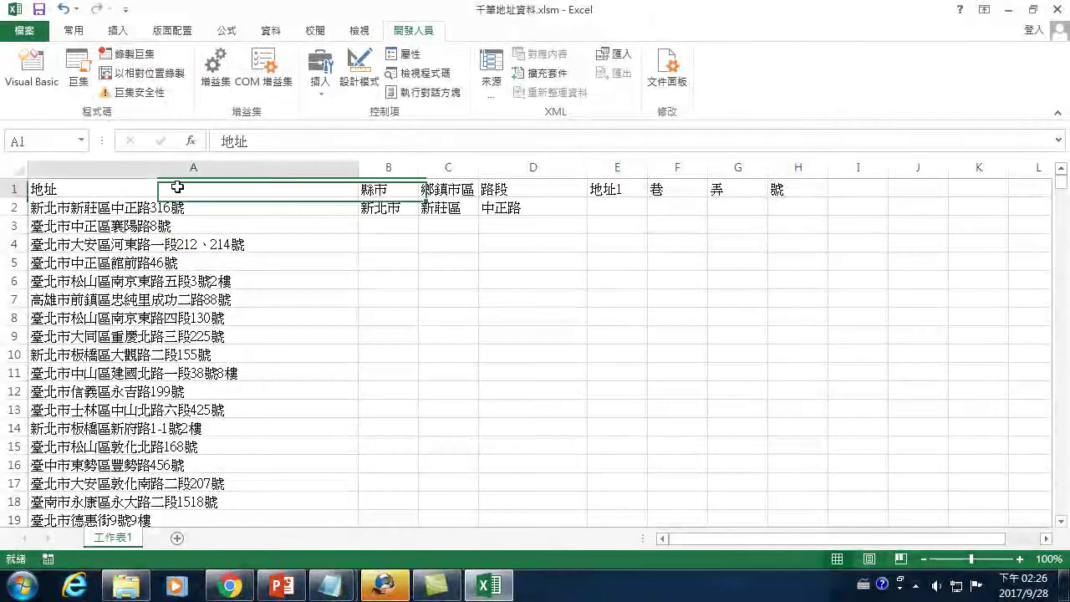
# - Run the 縣市拆分1 macro and scroll down through the split addresses
pyautogui.click(78, 62)
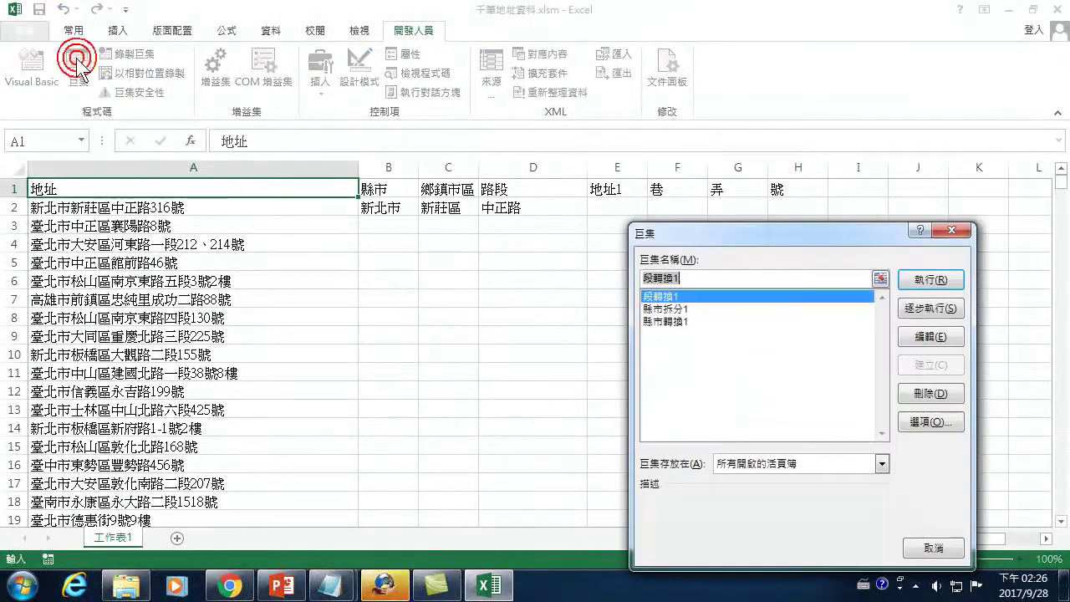
pyautogui.click(665, 308)
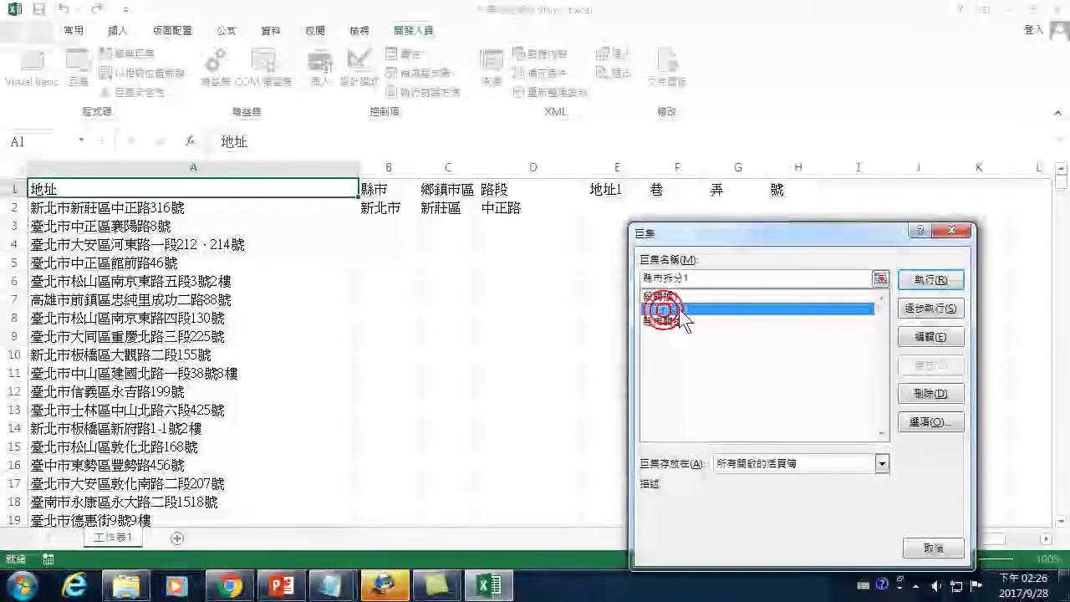
pyautogui.click(931, 279)
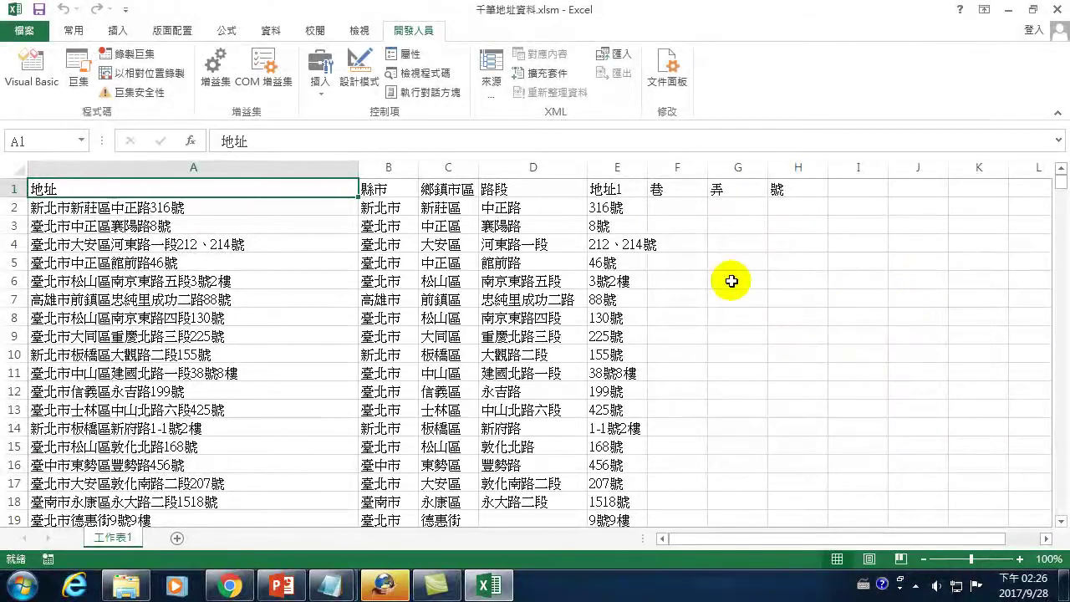
pyautogui.scroll(-7, 633, 303)
pyautogui.scroll(-5, 619, 406)
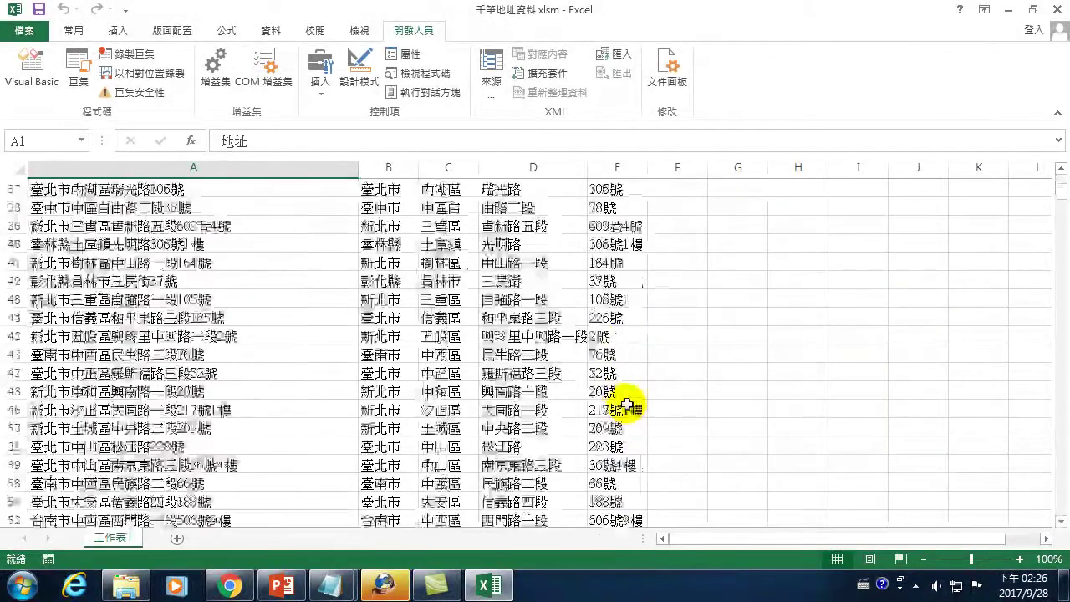
pyautogui.scroll(-2, 621, 397)
pyautogui.scroll(-3, 621, 384)
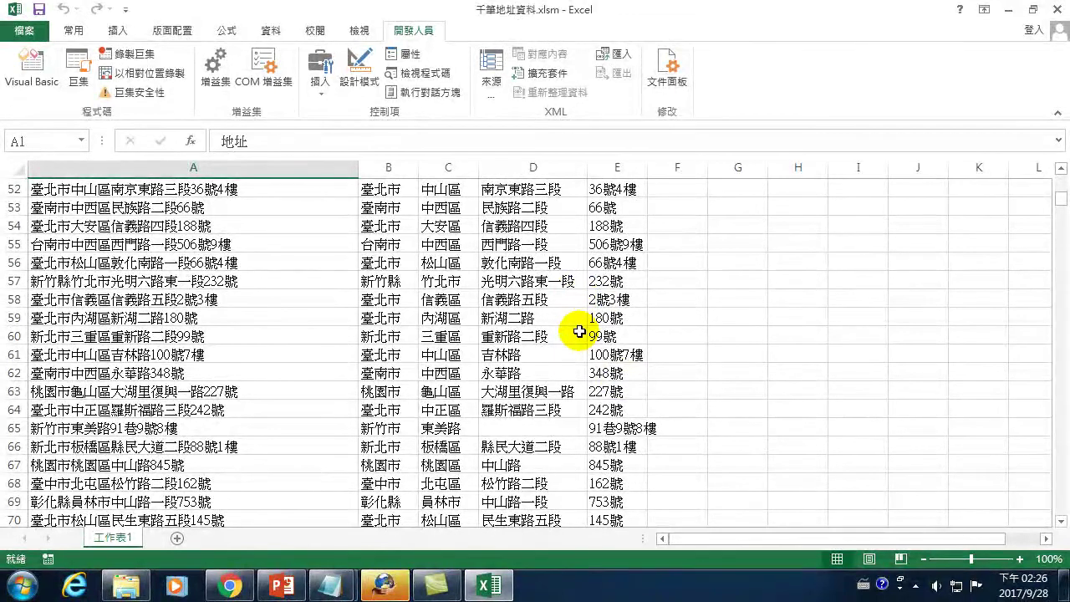
# - Bring the Notepad window with the formula to the front and maximize it
pyautogui.click(334, 587)
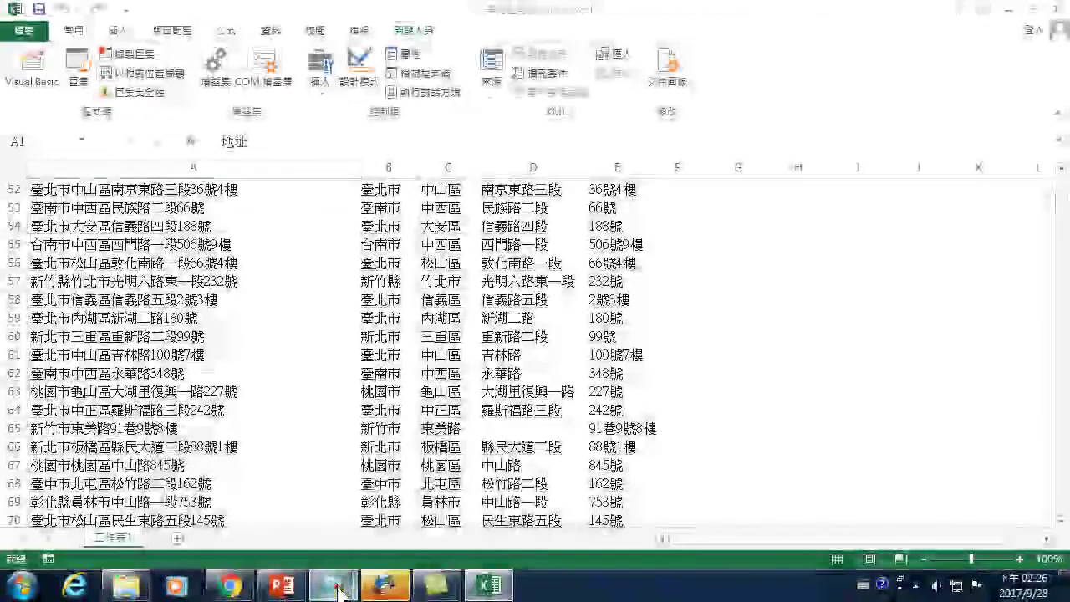
pyautogui.click(439, 519)
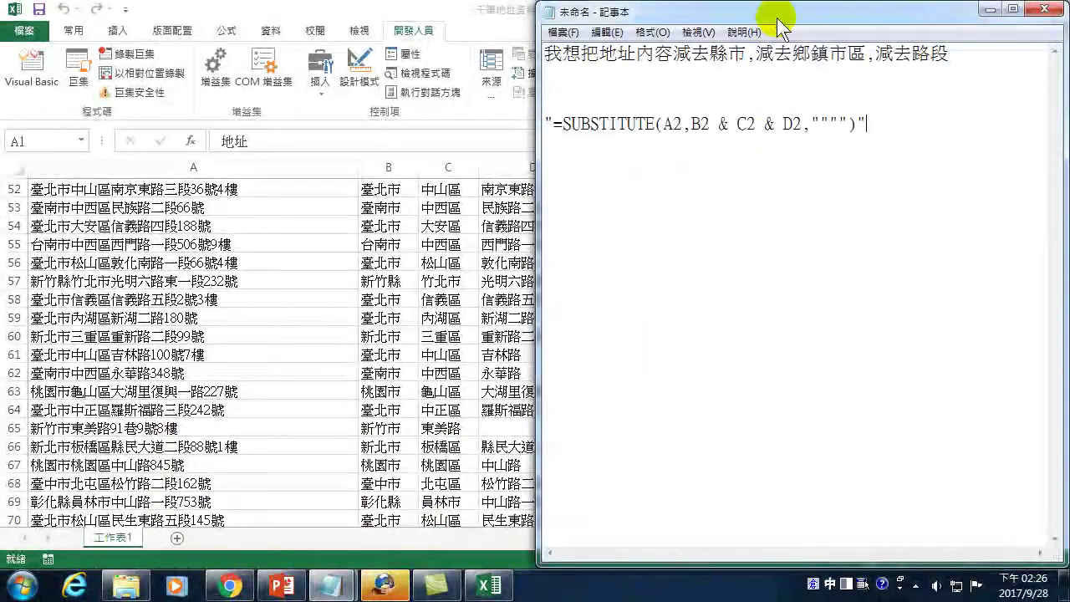
pyautogui.moveTo(778, 18)
pyautogui.mouseDown()
pyautogui.moveTo(1, 5)
pyautogui.moveTo(490, 11)
pyautogui.mouseUp()
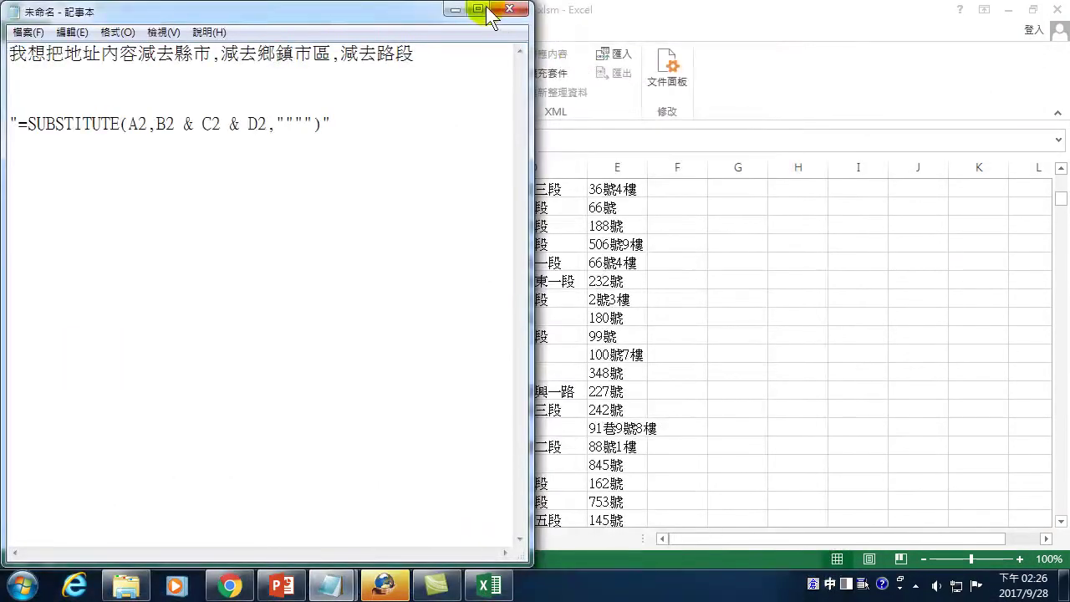
pyautogui.doubleClick(490, 11)
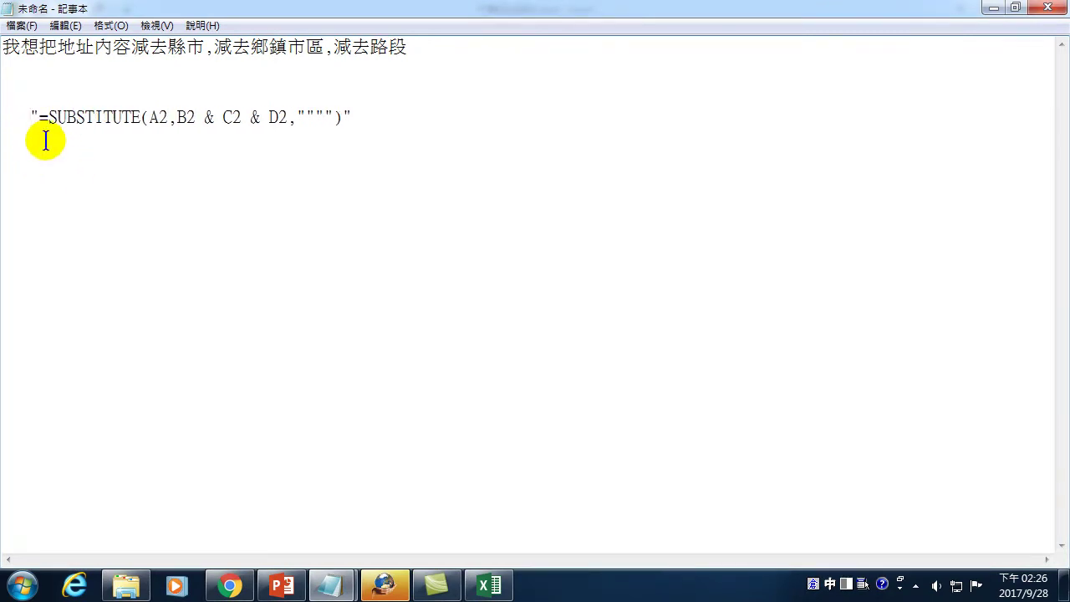
# - Copy the SUBSTITUTE formula's arguments onto a new second line
pyautogui.click(416, 112)
pyautogui.press('Return')
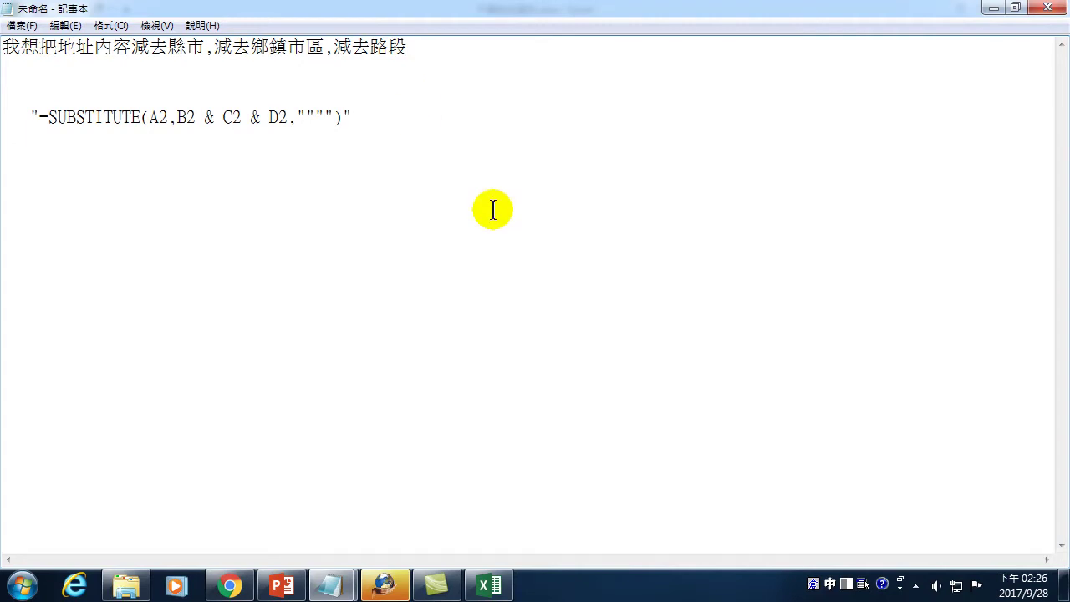
pyautogui.write('"=SUBS')
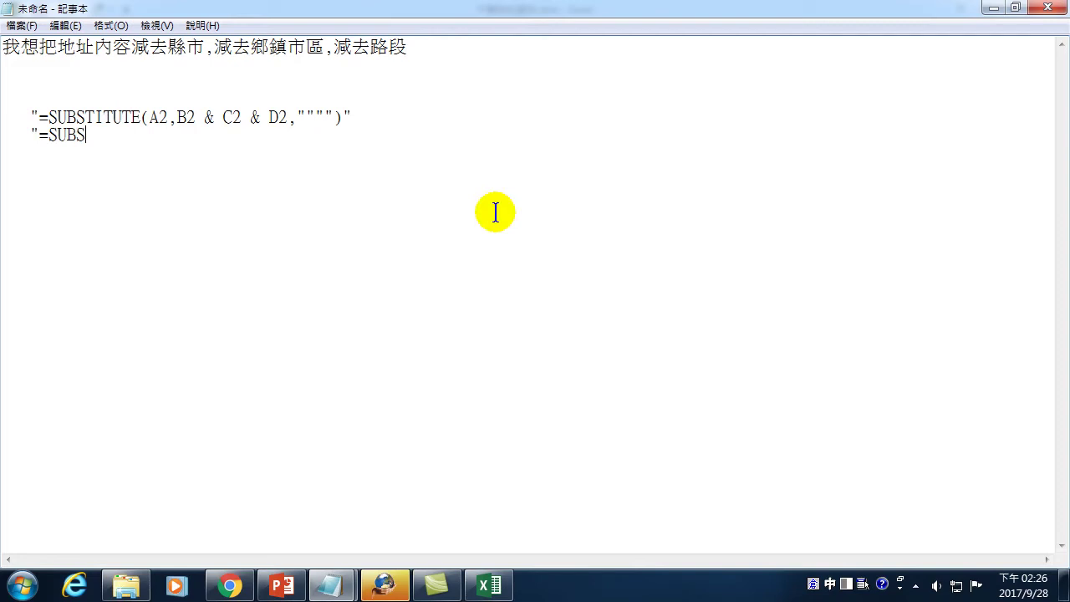
pyautogui.write('TITUTE')
pyautogui.hotkey('shift', 'End')
pyautogui.hotkey('ctrl', 'c')
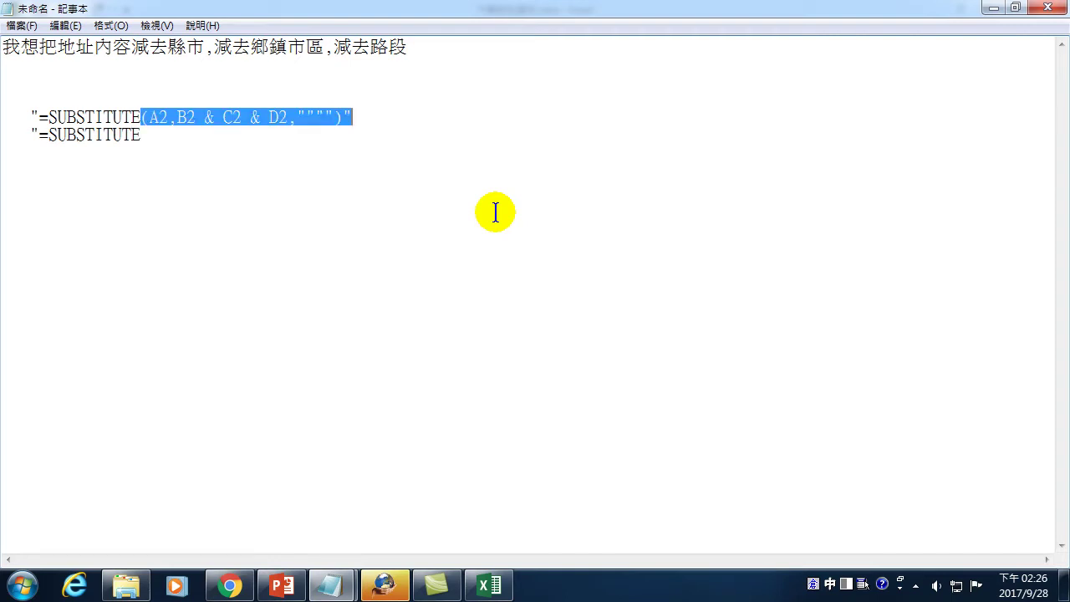
pyautogui.press('Down')
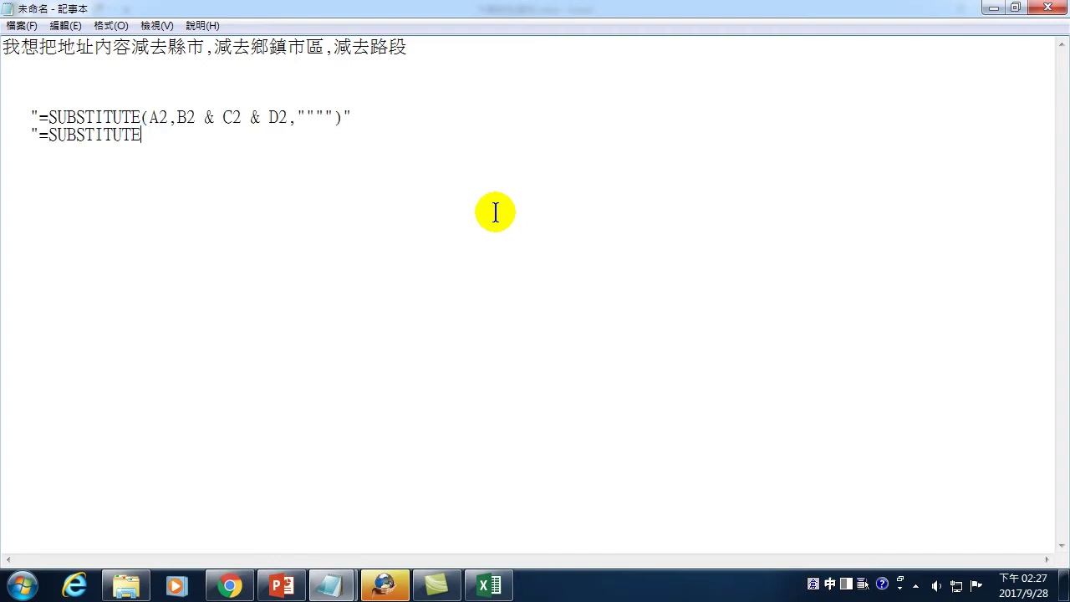
pyautogui.hotkey('ctrl', 'v')
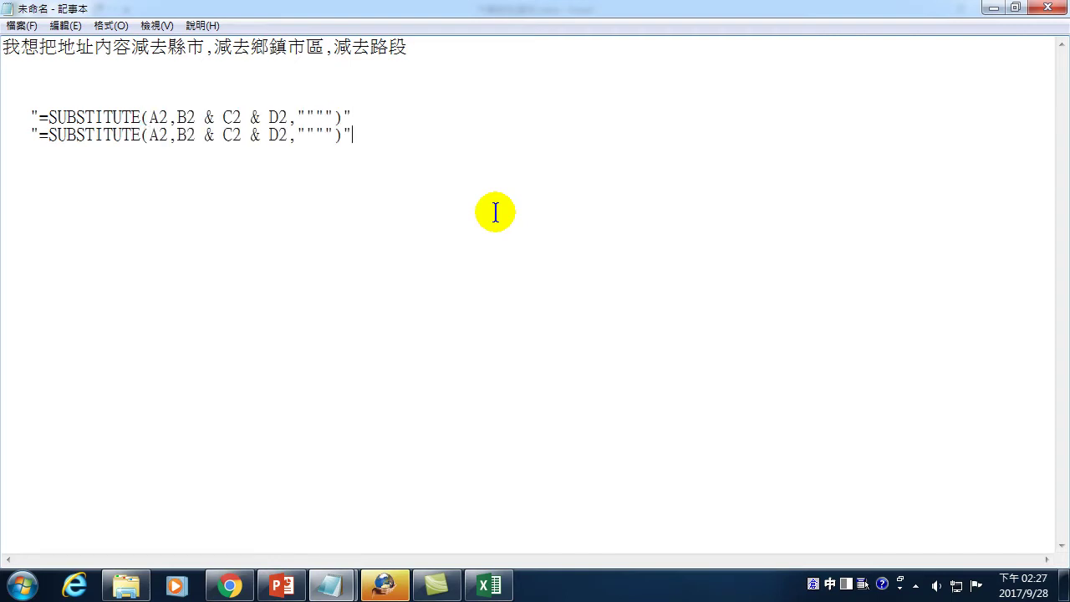
# - Change A2, B2, C2 and D2 on the second line to Ai, Bi, Ci and Di
pyautogui.click(158, 136)
pyautogui.moveTo(159, 135); pyautogui.dragTo(168, 135)
pyautogui.hotkey('ctrl', 'space')
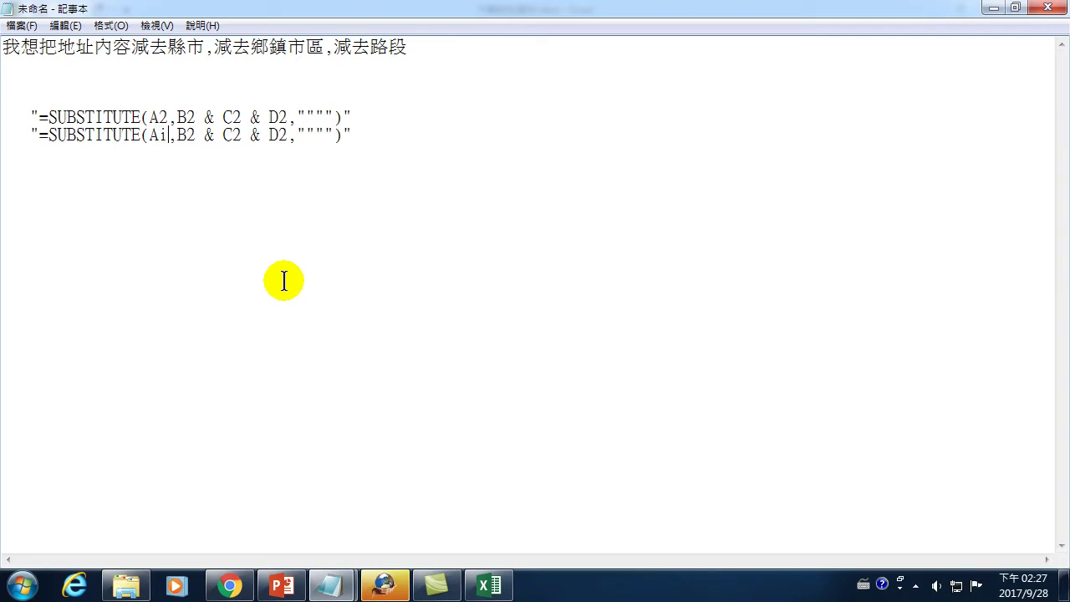
pyautogui.press('Delete')
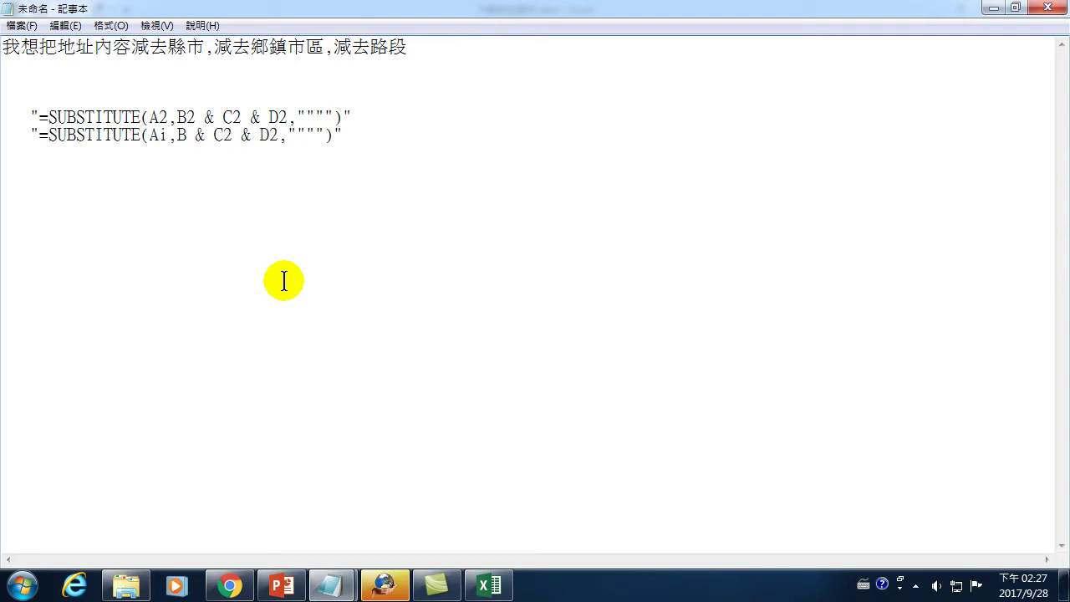
pyautogui.write('i')
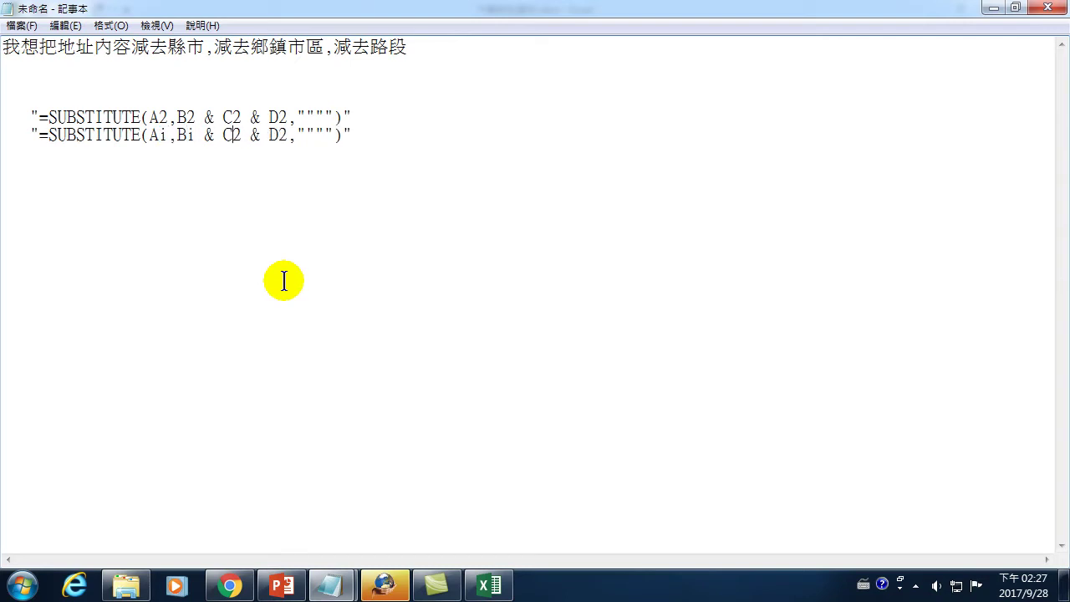
pyautogui.press('Delete')
pyautogui.write('i,B')
pyautogui.write('i')
pyautogui.press('Delete')
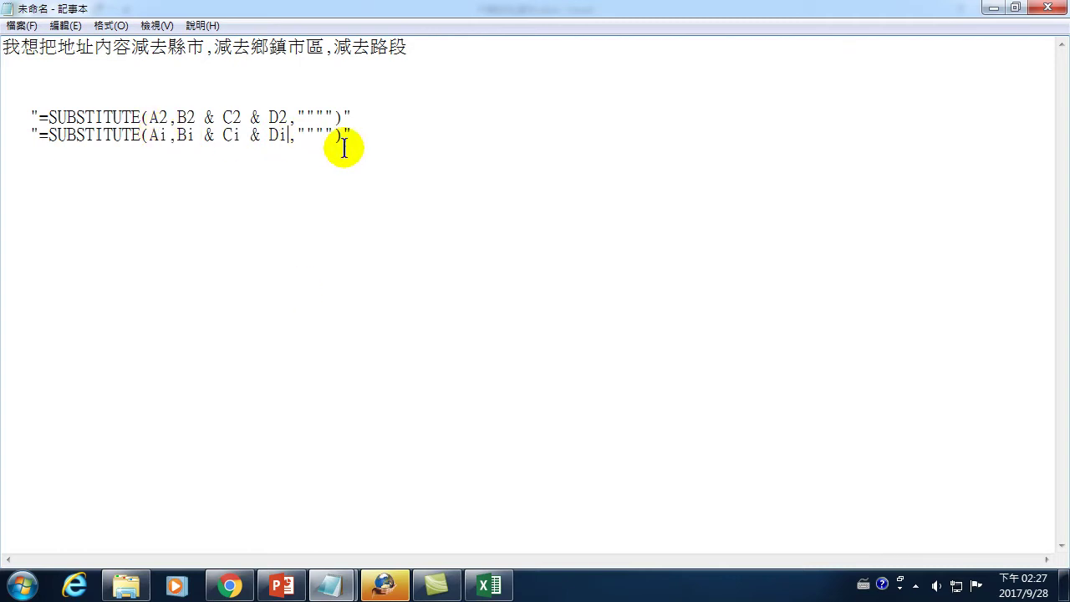
pyautogui.click(159, 135)
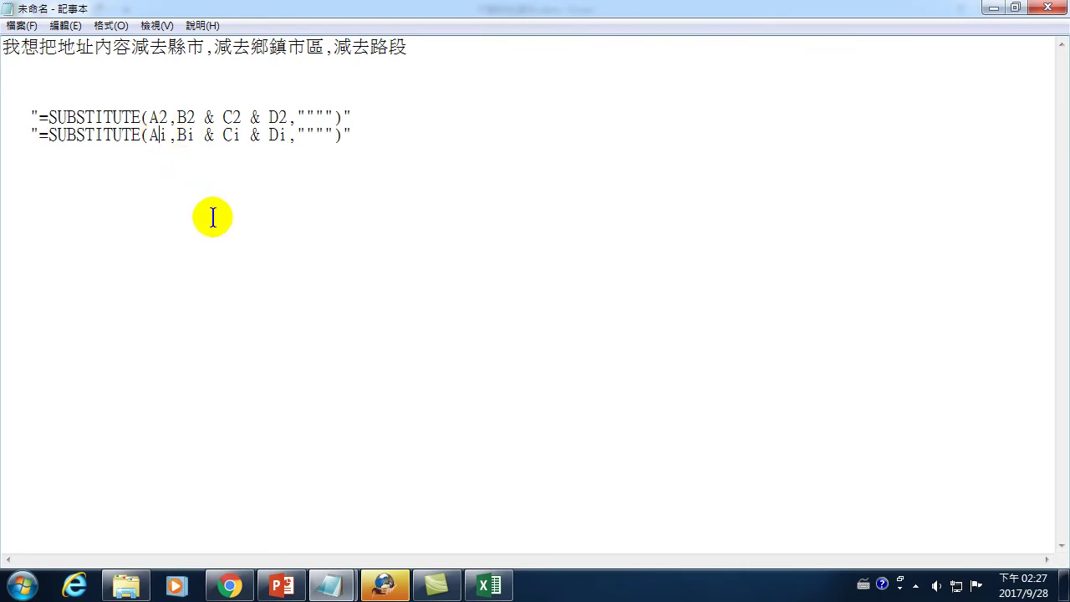
# - Insert a closing quote right after A in the second line's first argument
pyautogui.click(157, 136)
pyautogui.moveTo(157, 135); pyautogui.dragTo(105, 138)
pyautogui.moveTo(57, 142); pyautogui.dragTo(42, 143)
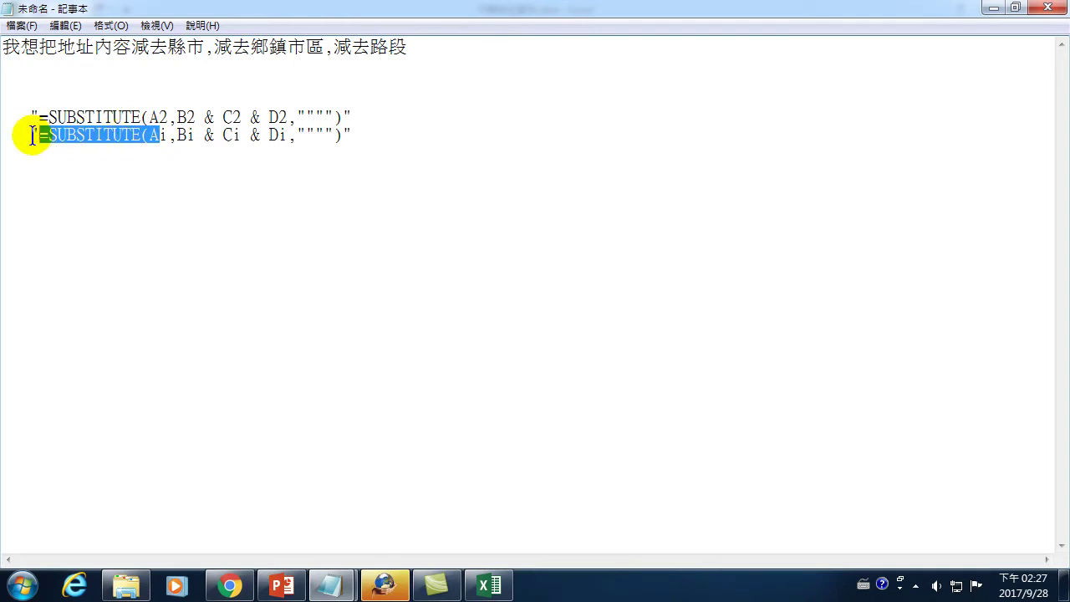
pyautogui.click(160, 138)
pyautogui.write('"')
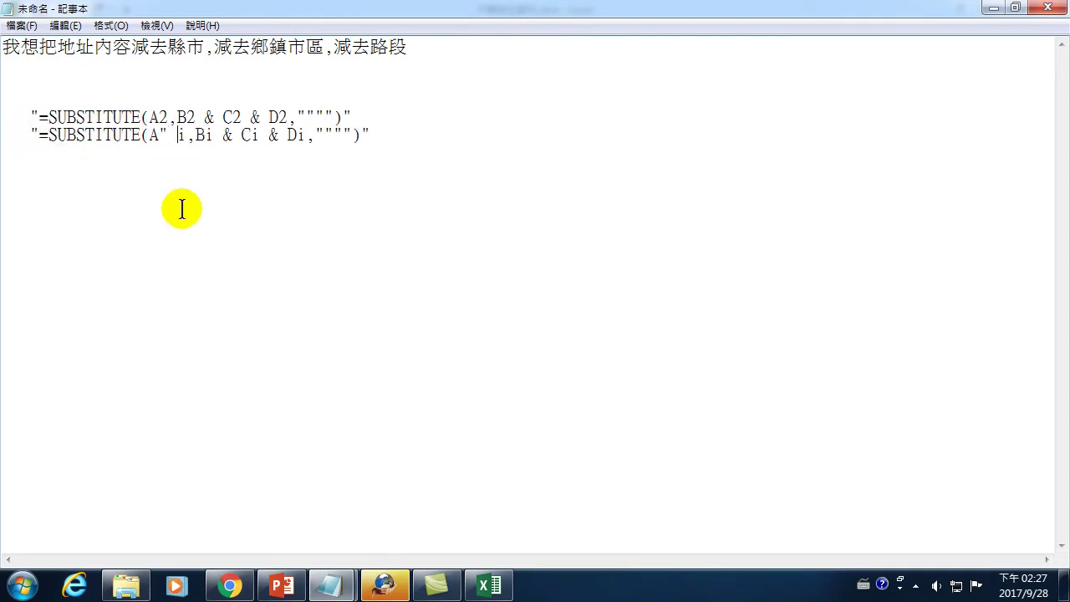
# - Wrap i with & and & " so the line reads "=SUBSTITUTE(A" & i & ",Bi…
pyautogui.doubleClick(180, 136)
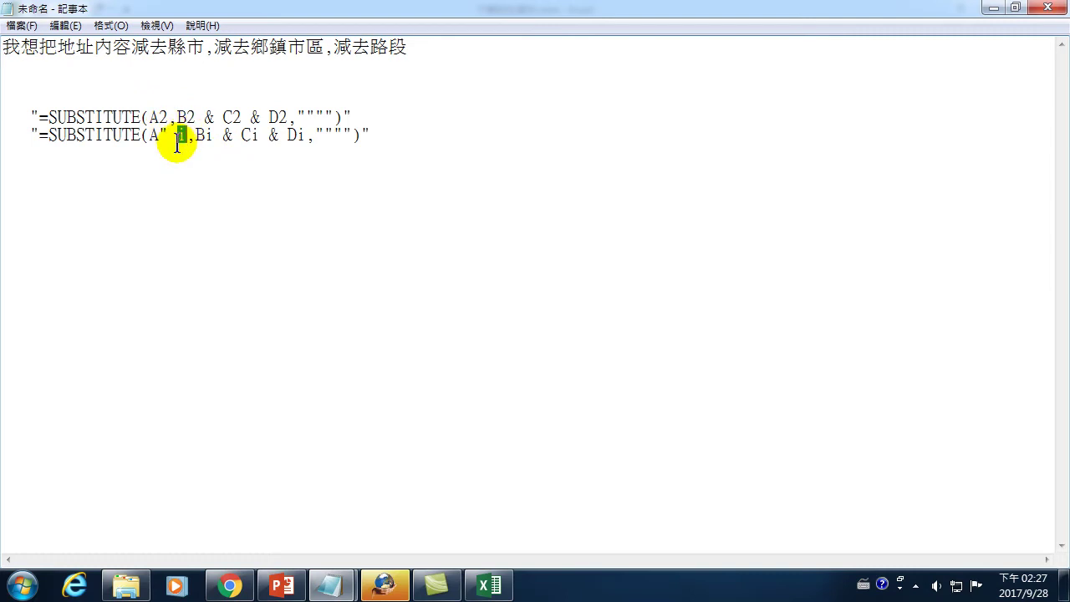
pyautogui.click(176, 137)
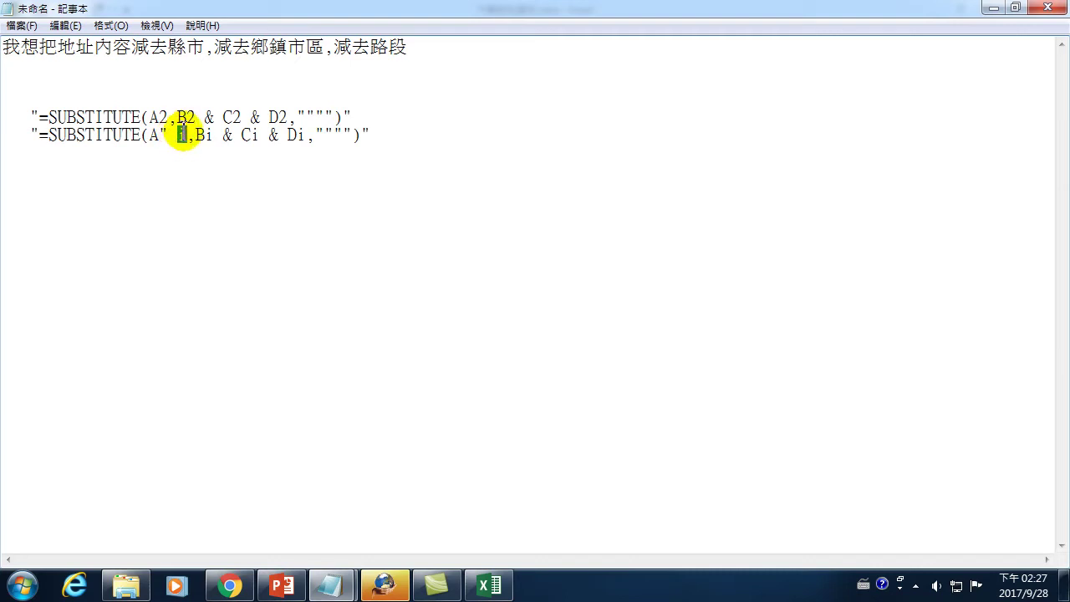
pyautogui.moveTo(171, 136); pyautogui.dragTo(29, 136)
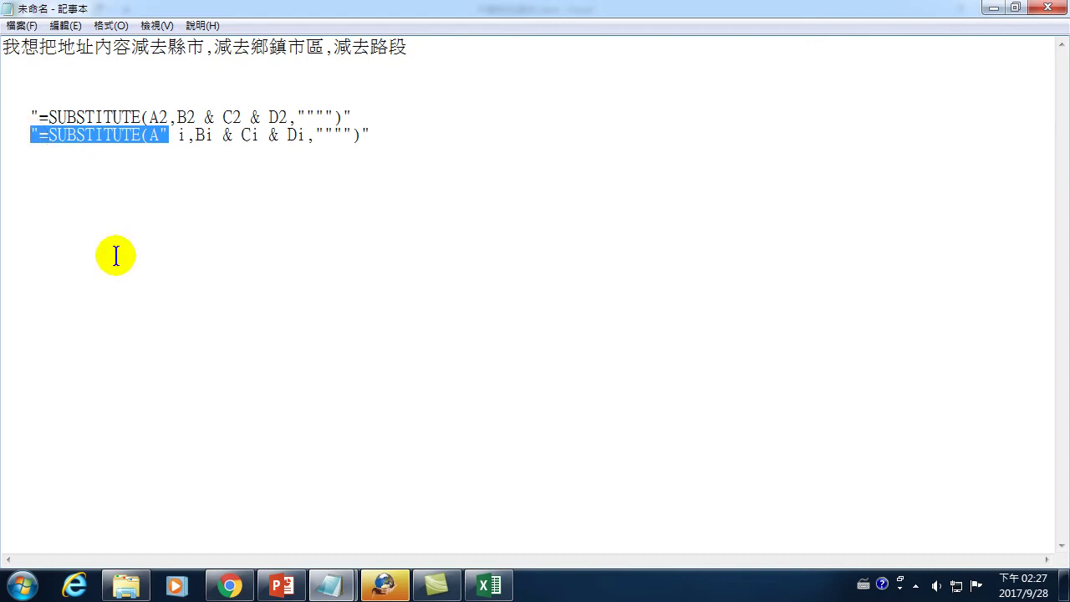
pyautogui.click(176, 135)
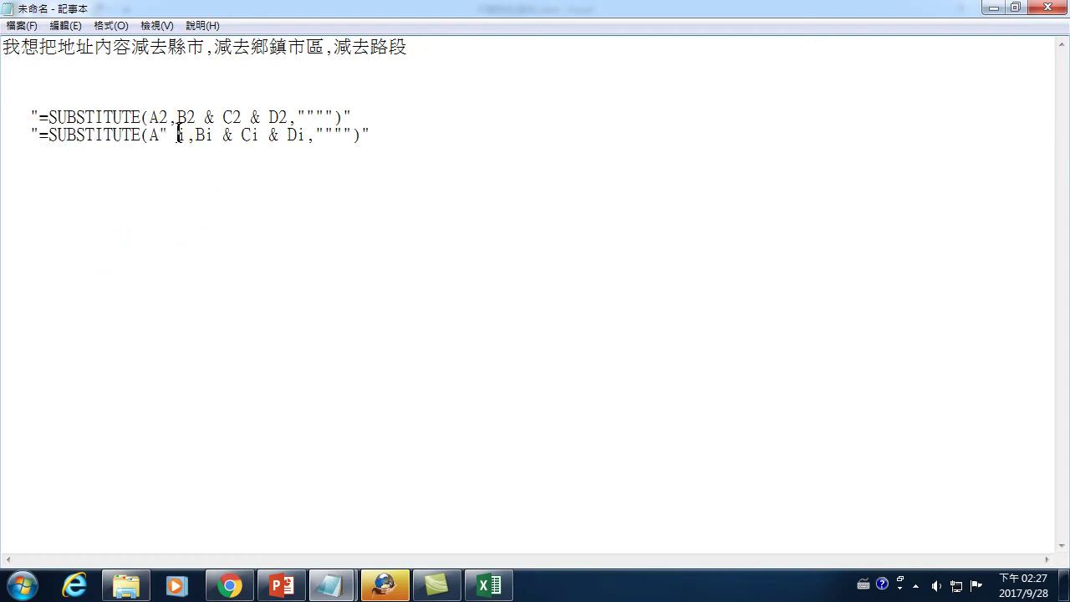
pyautogui.write('&')
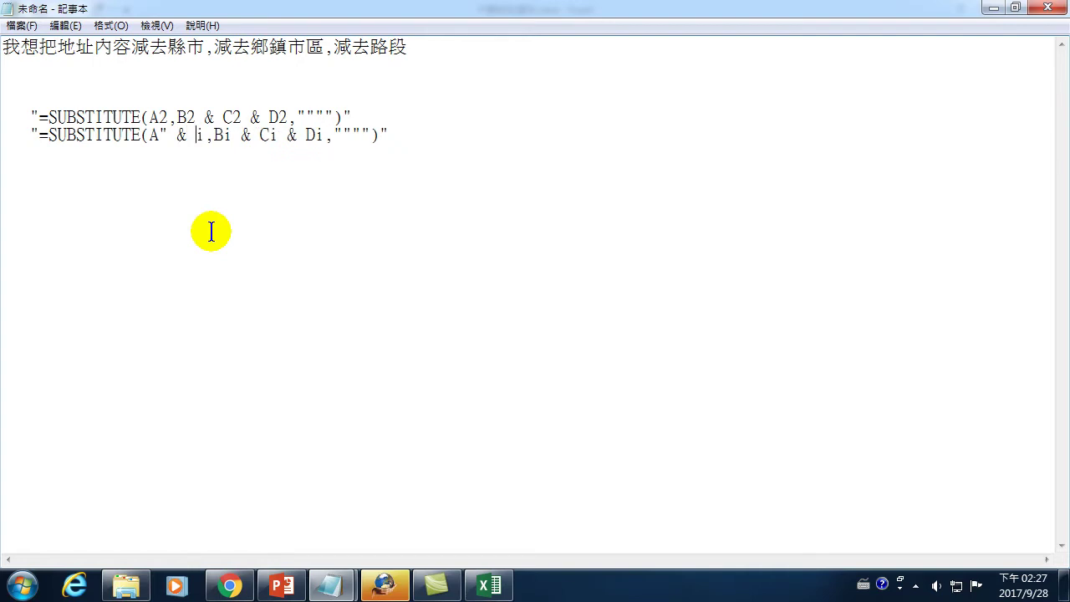
pyautogui.click(206, 135)
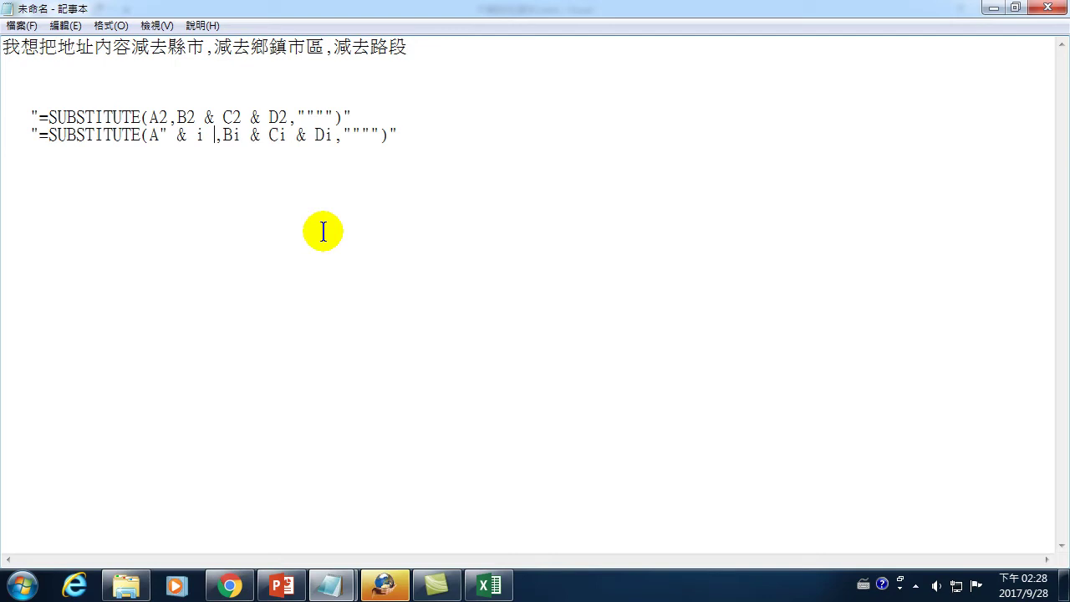
pyautogui.write('&')
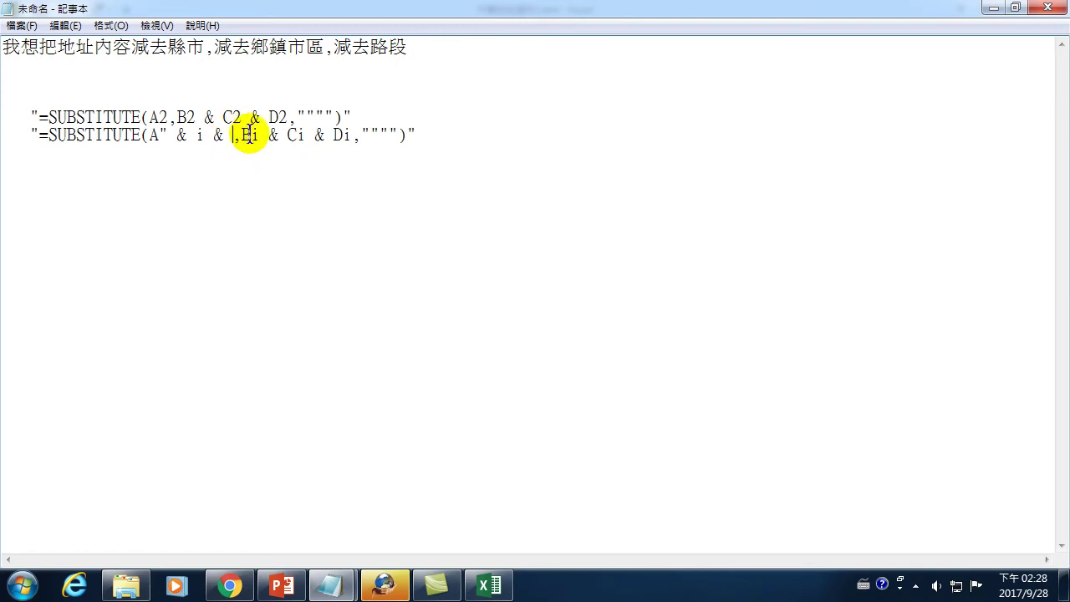
pyautogui.write('"')
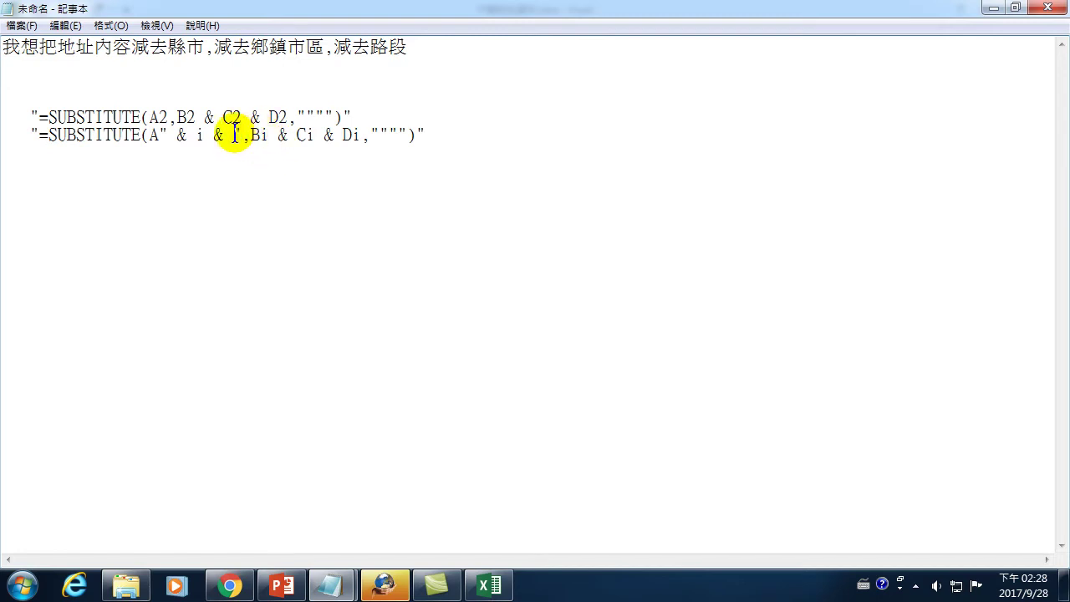
# - Splice " & i & " into the B reference on the second formula line
pyautogui.click(258, 135)
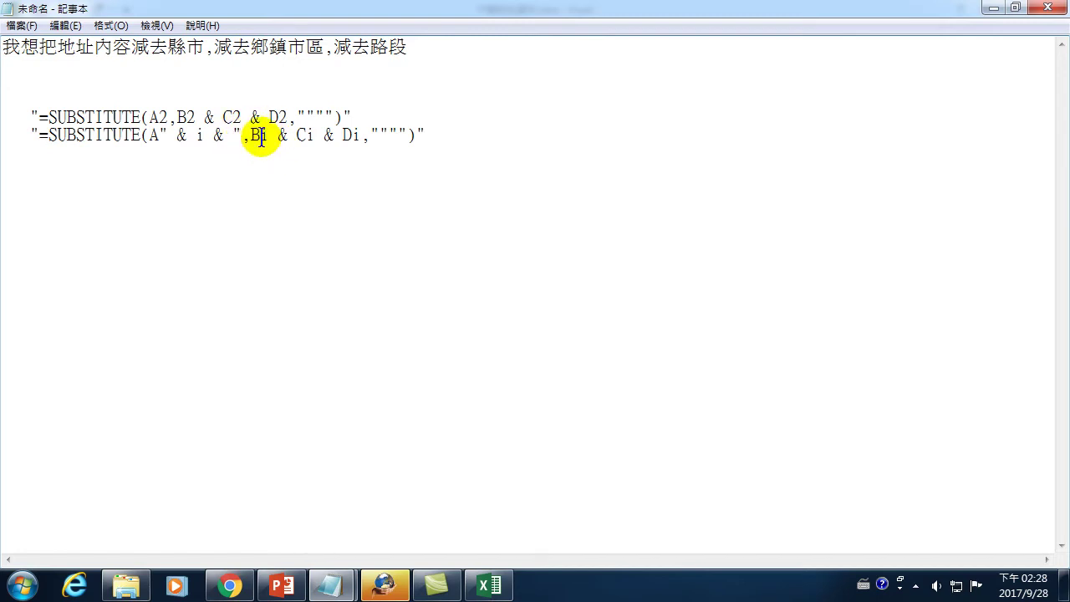
pyautogui.click(237, 134)
pyautogui.moveTo(237, 134); pyautogui.dragTo(251, 137)
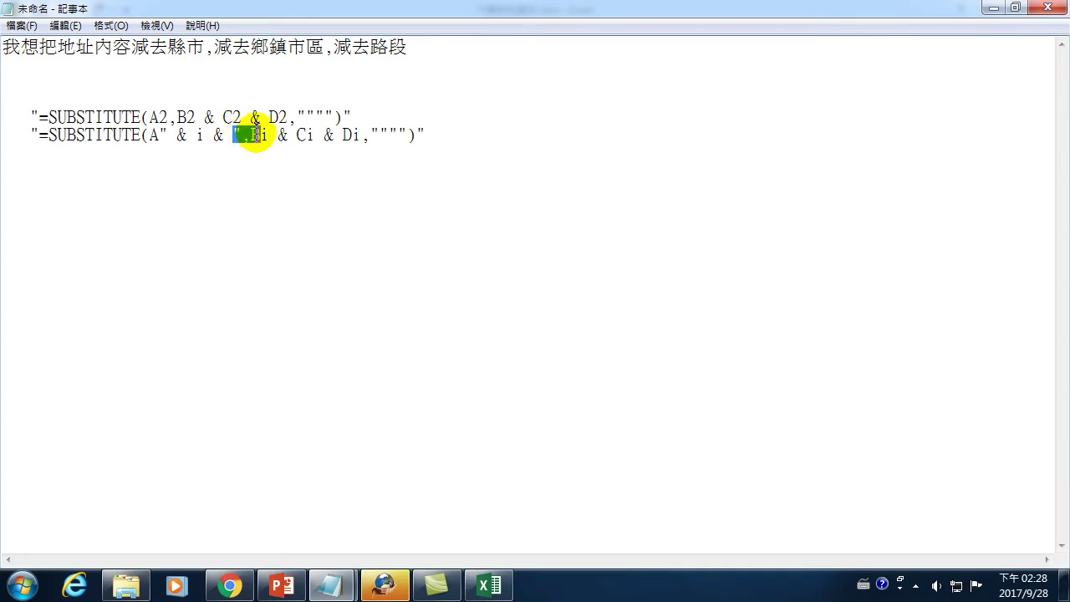
pyautogui.click(242, 136)
pyautogui.moveTo(241, 136); pyautogui.dragTo(256, 138)
pyautogui.click(258, 136)
pyautogui.write('"')
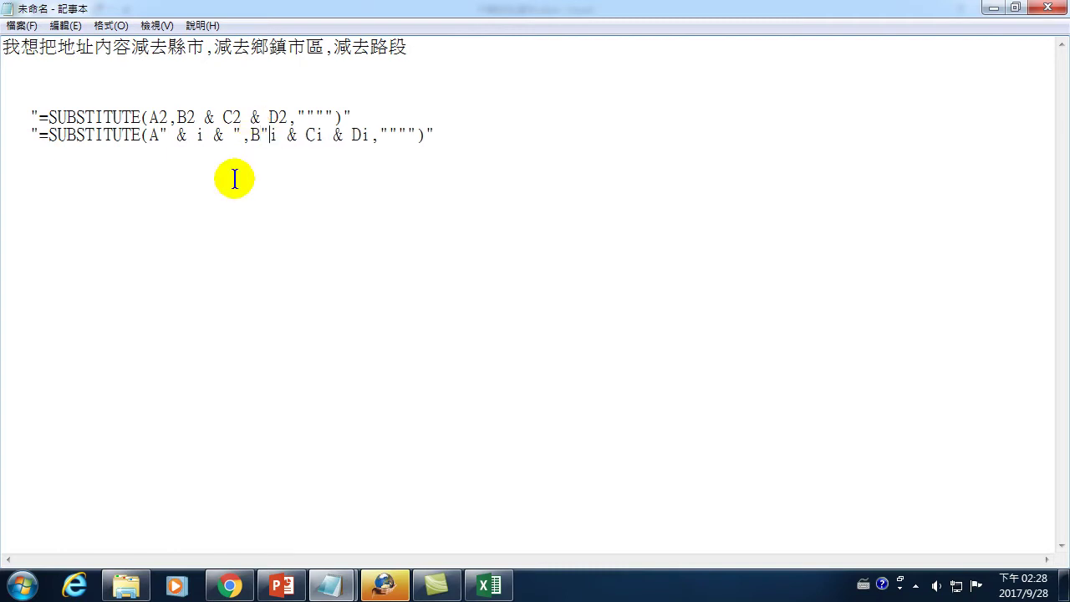
pyautogui.write(' &')
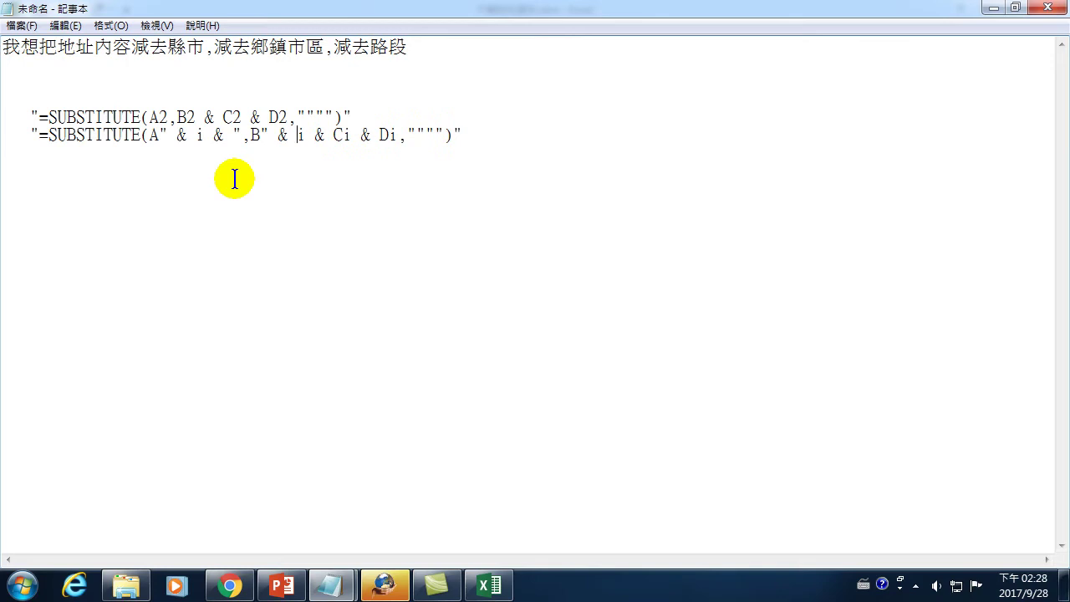
pyautogui.click(304, 135)
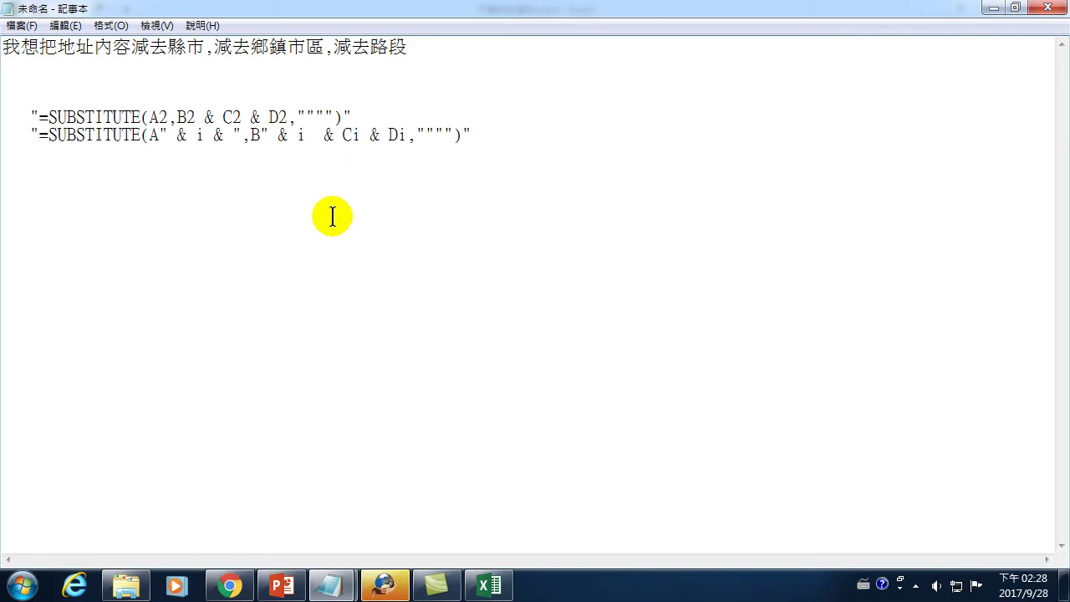
pyautogui.write('&')
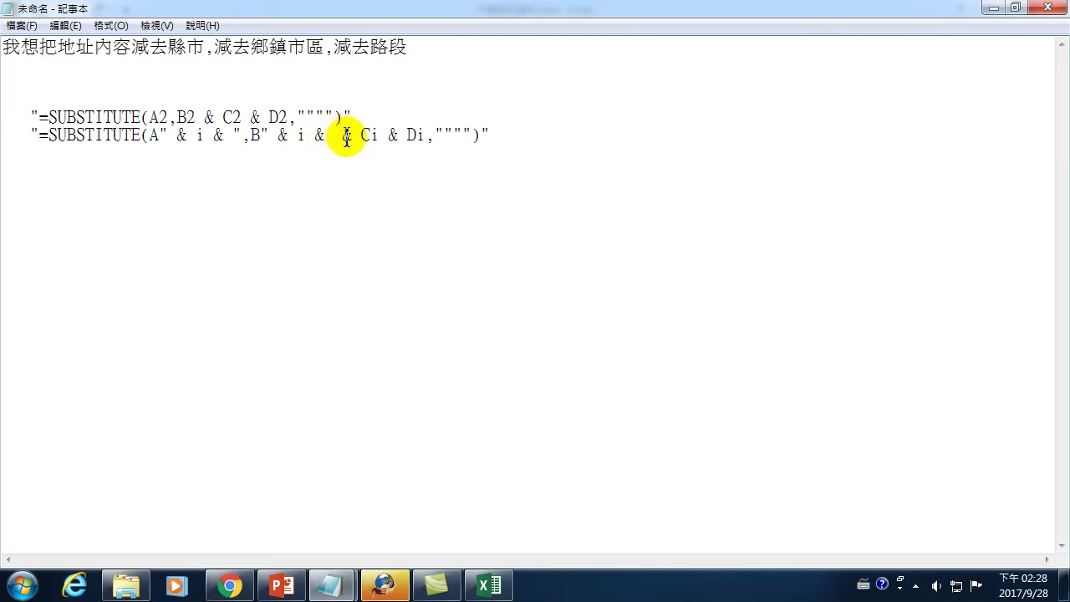
pyautogui.write('"')
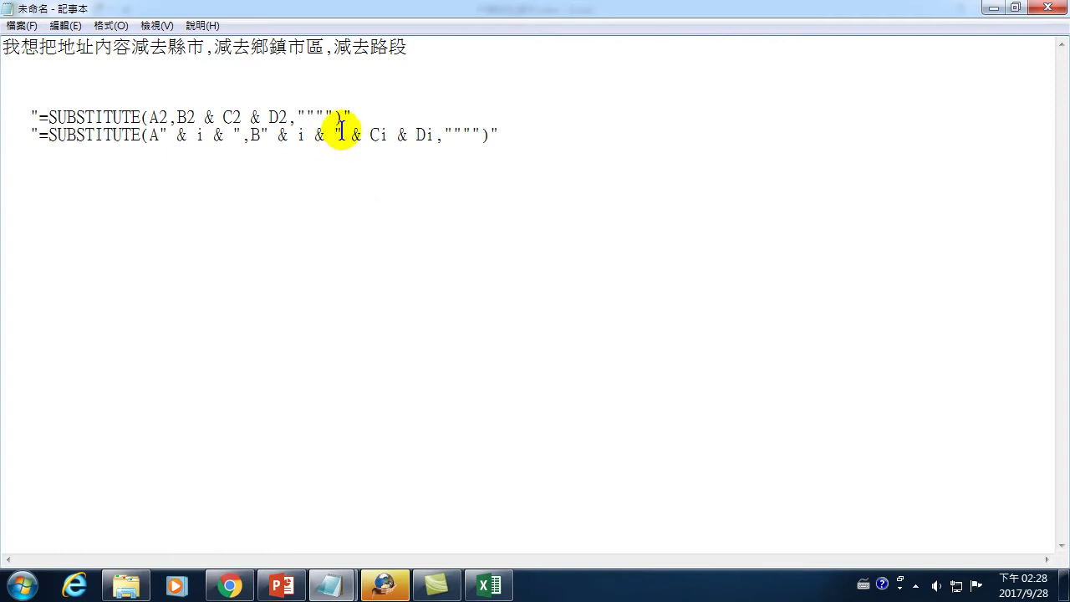
pyautogui.moveTo(343, 135); pyautogui.dragTo(352, 135)
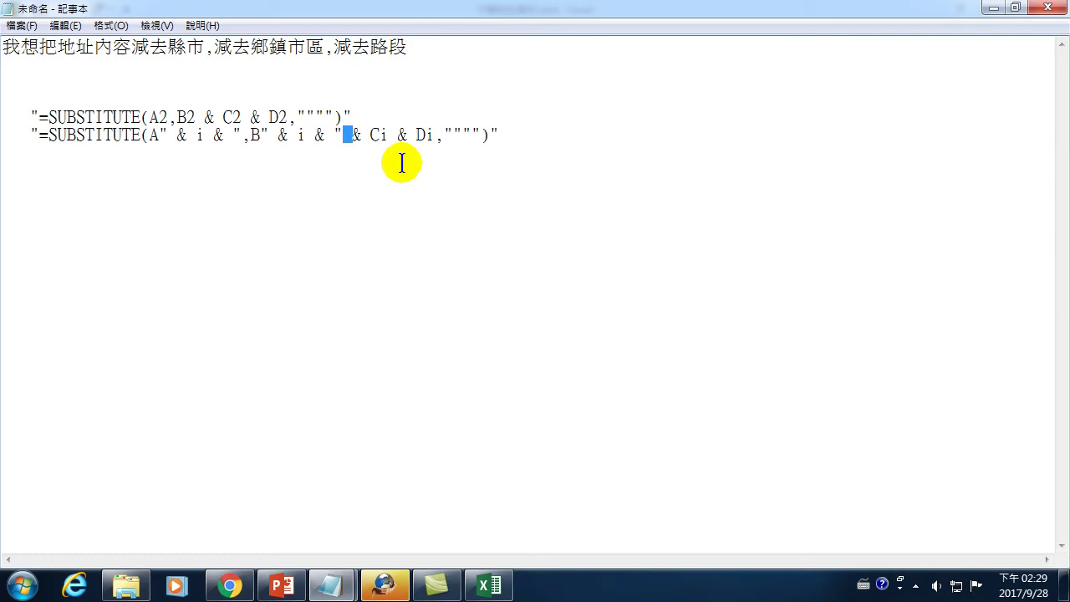
# - Insert " & i & " after C and after D on the second line
pyautogui.click(377, 135)
pyautogui.write('" &')
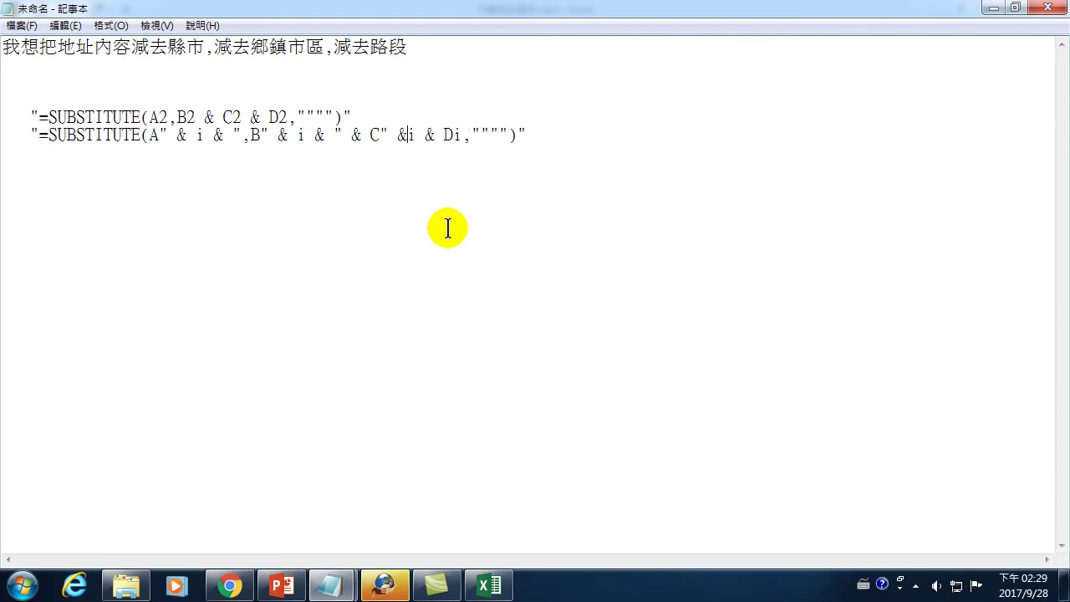
pyautogui.write(' i')
pyautogui.write(' &')
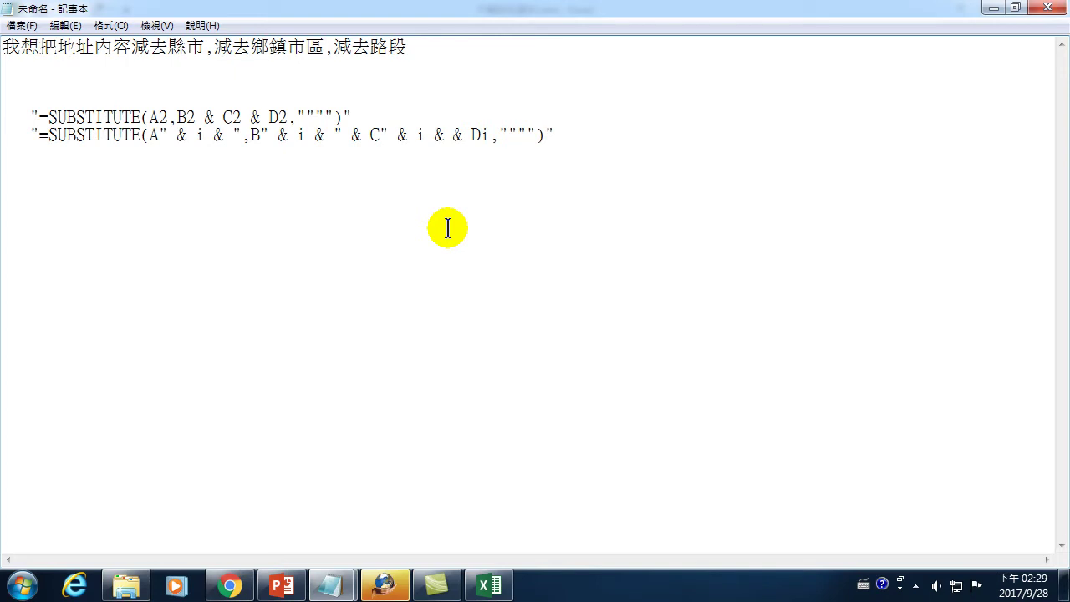
pyautogui.write(' "')
pyautogui.click(498, 135)
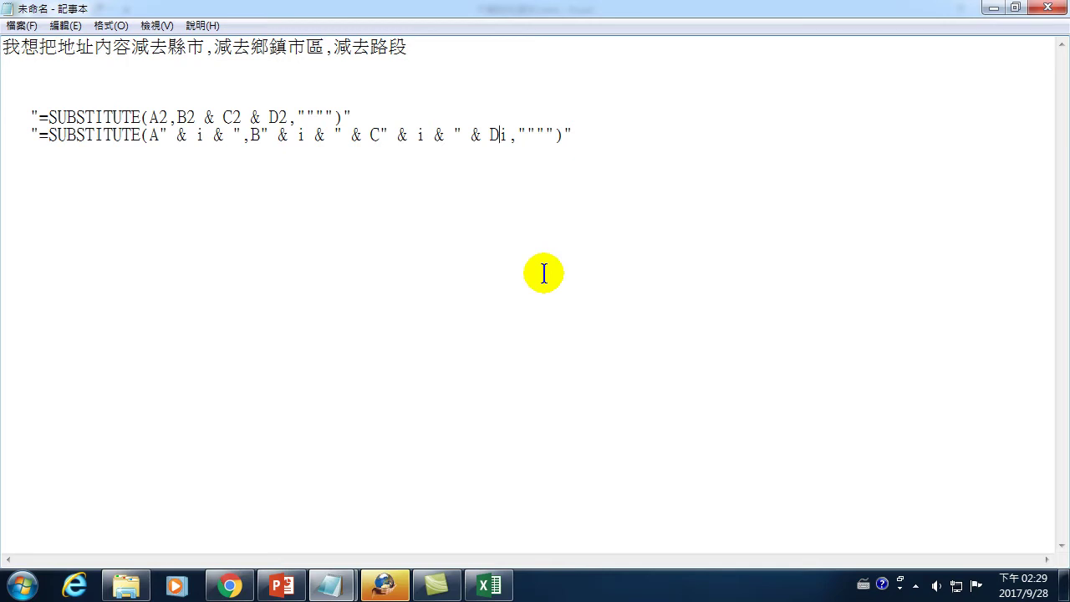
pyautogui.write('"')
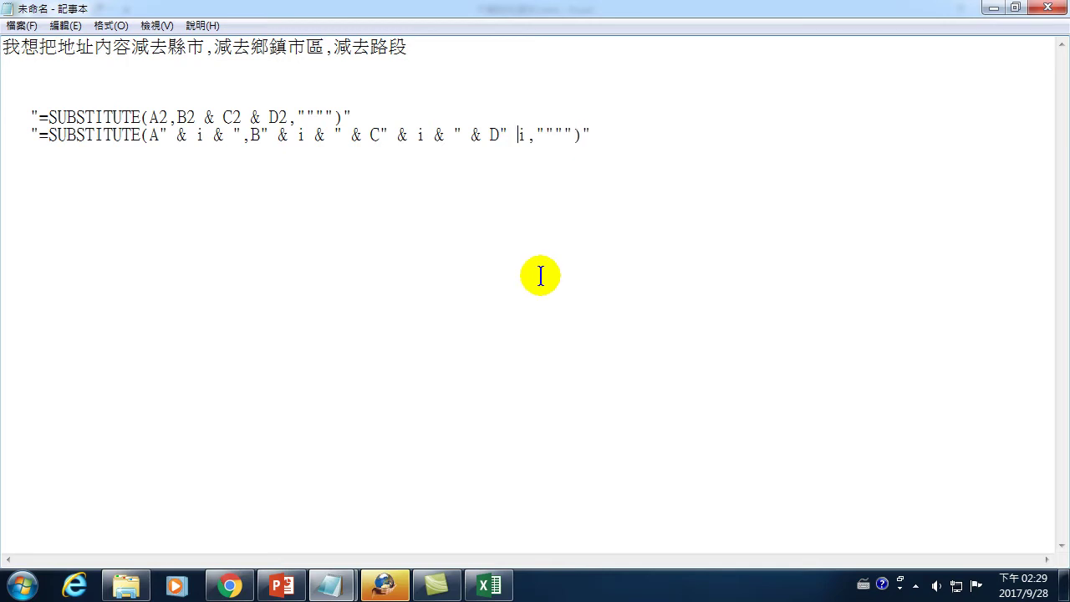
pyautogui.write(' & i')
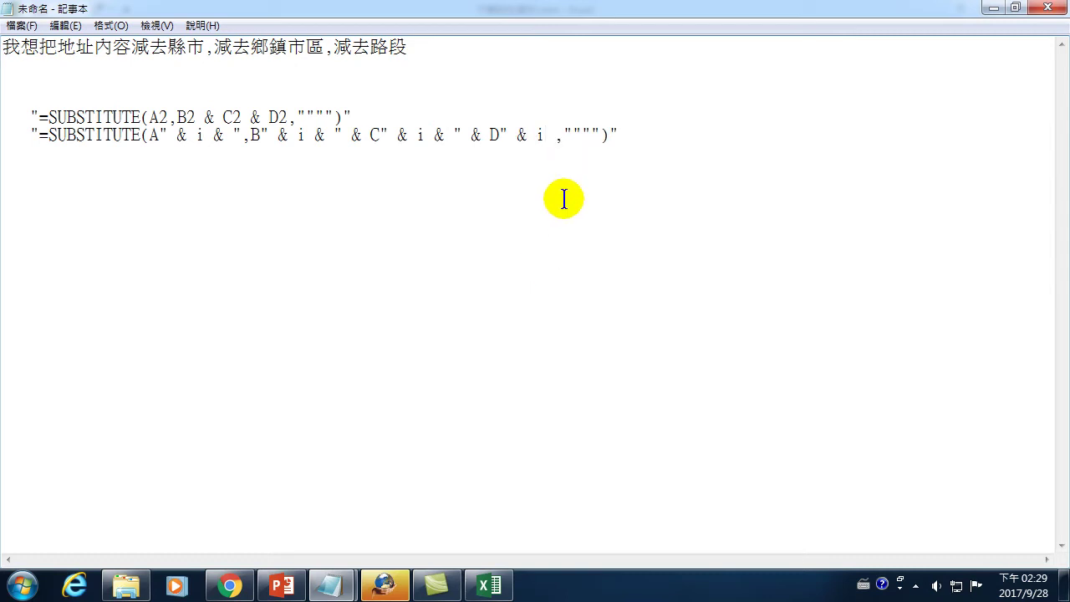
pyautogui.write(' &')
pyautogui.write(' "')
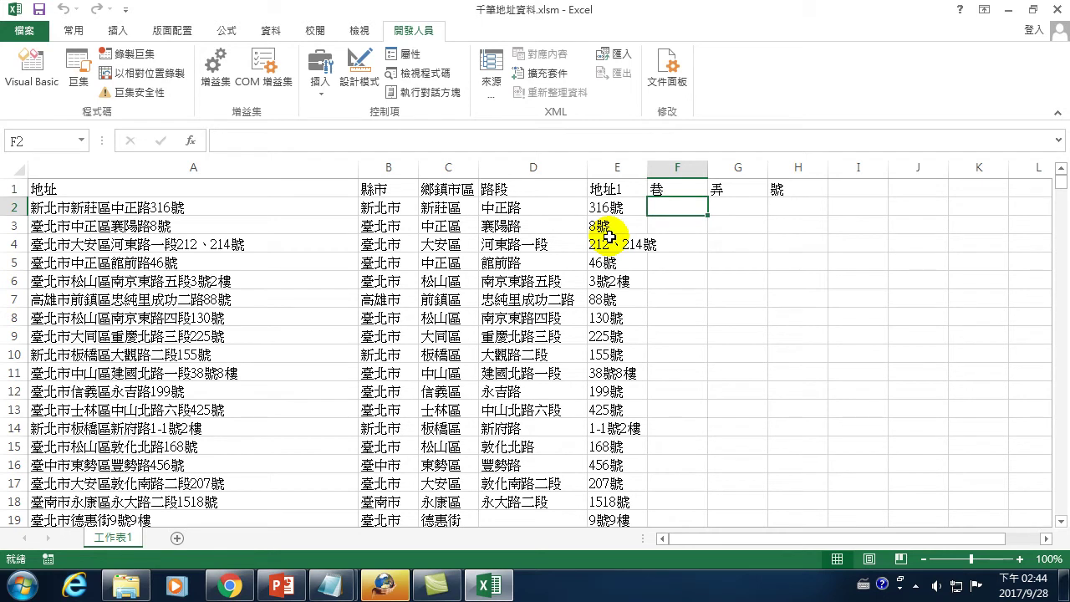
# - Enter =FIND("巷",E26) in F26, returning 4, and widen column E
pyautogui.scroll(-2, 677, 336)
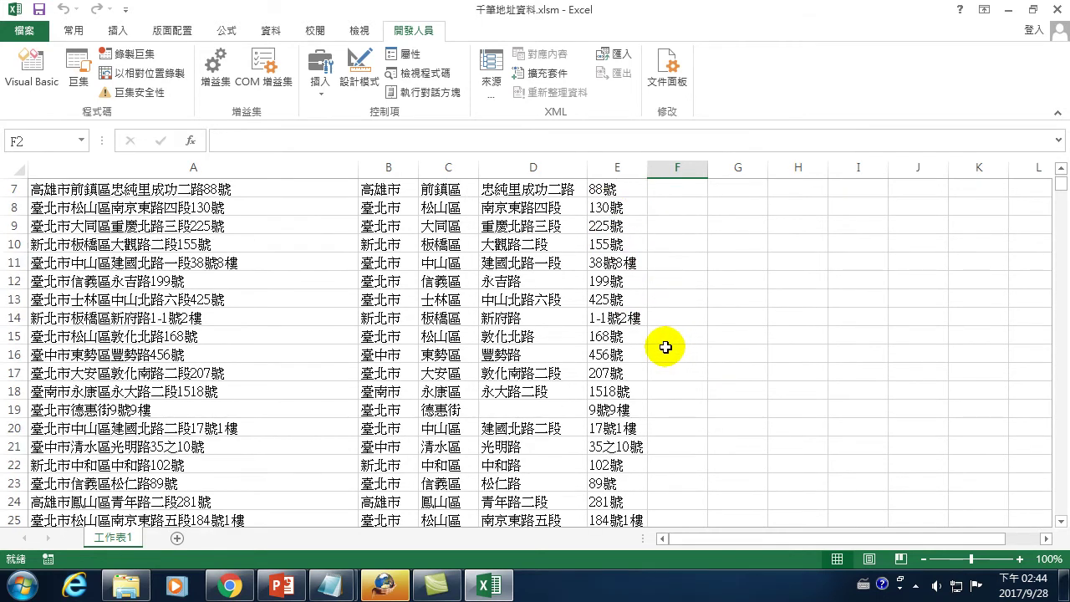
pyautogui.scroll(1, 652, 434)
pyautogui.scroll(-2, 640, 469)
pyautogui.scroll(-2, 641, 470)
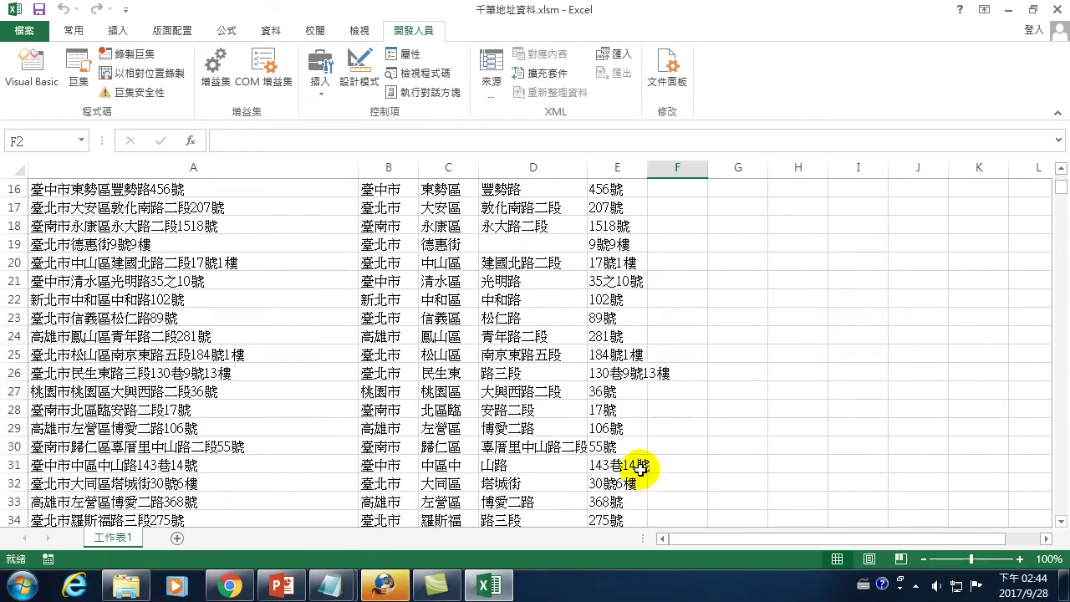
pyautogui.click(684, 377)
pyautogui.write('=')
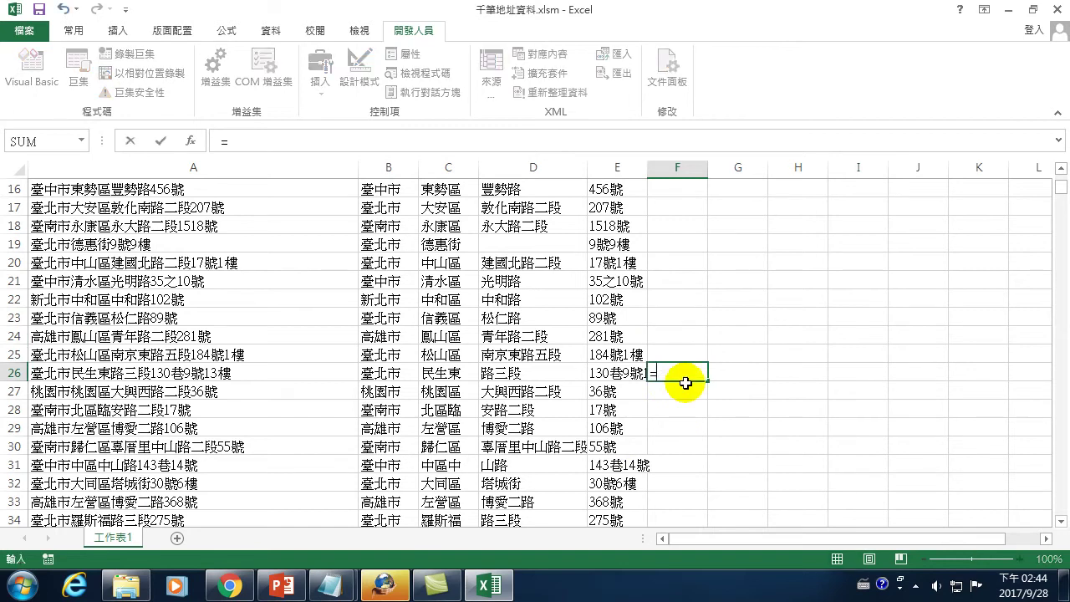
pyautogui.write('fi')
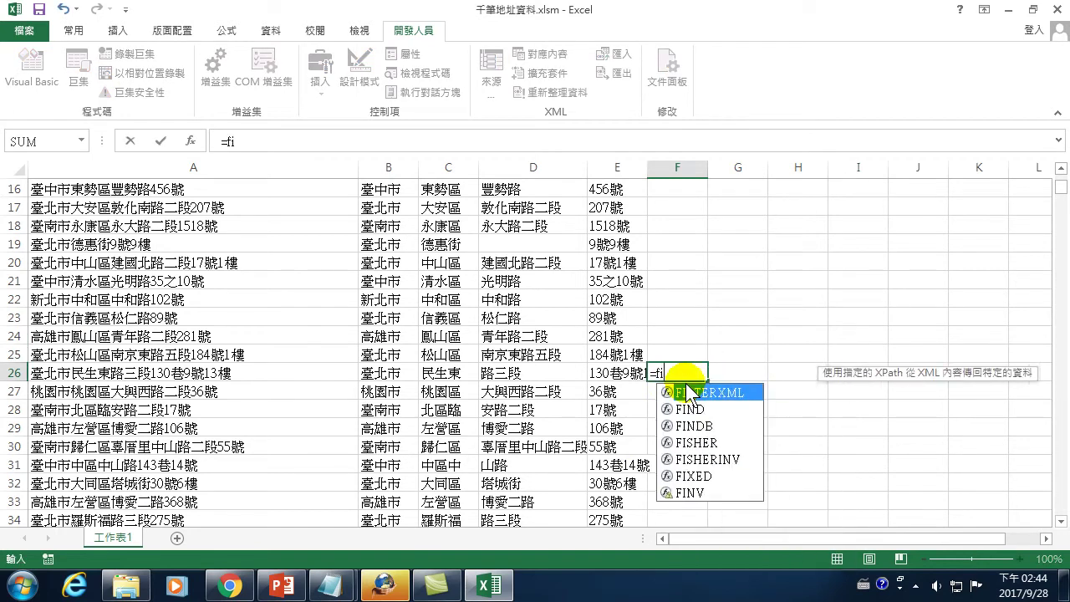
pyautogui.write('n')
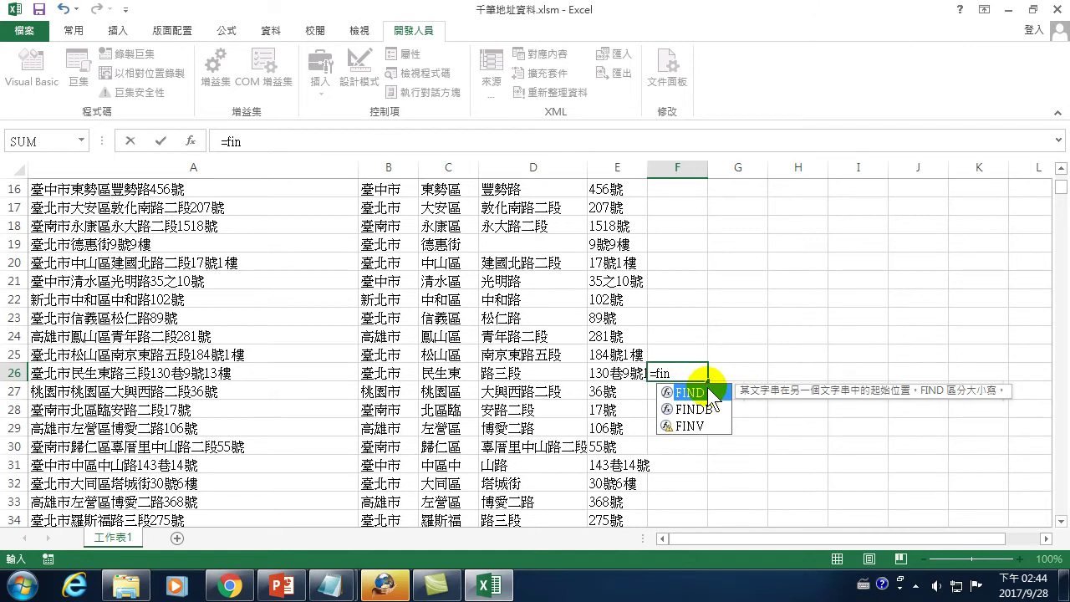
pyautogui.doubleClick(710, 393)
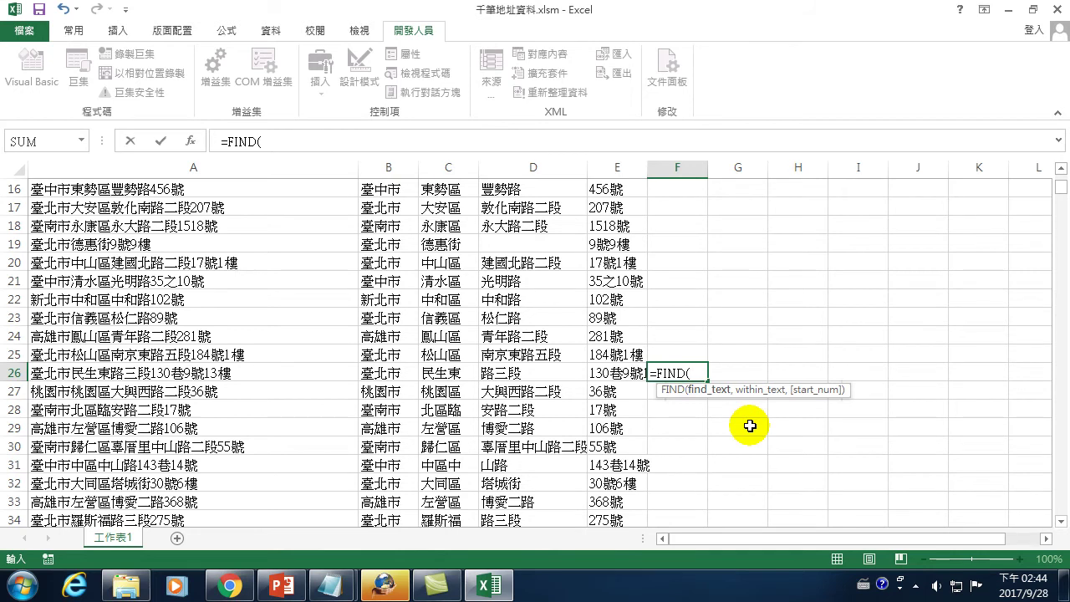
pyautogui.write('"')
pyautogui.hotkey('ctrl', 'space')
pyautogui.write('tcru ')
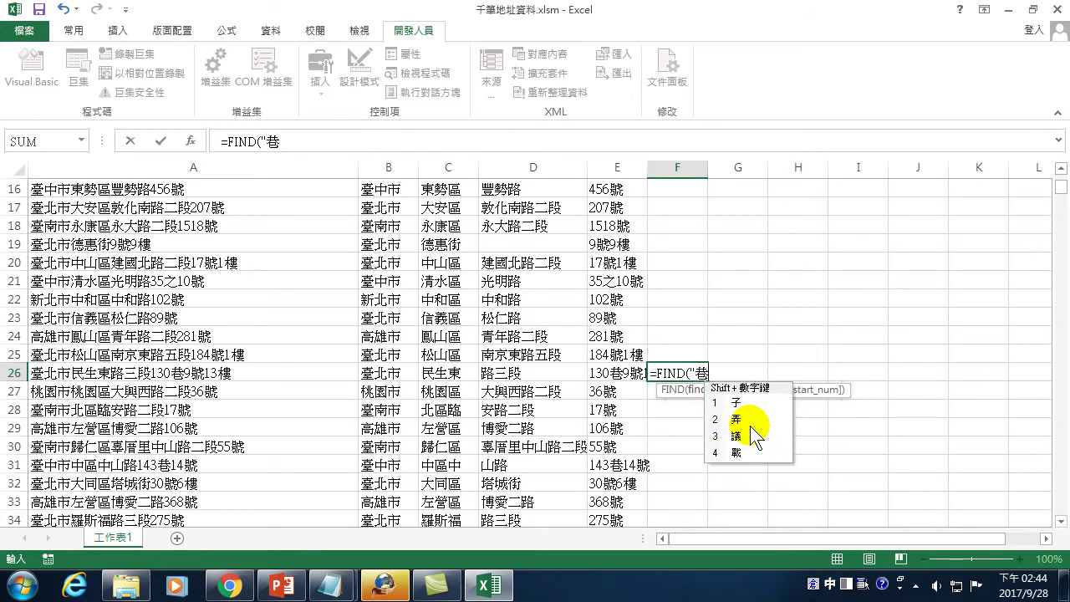
pyautogui.write('",')
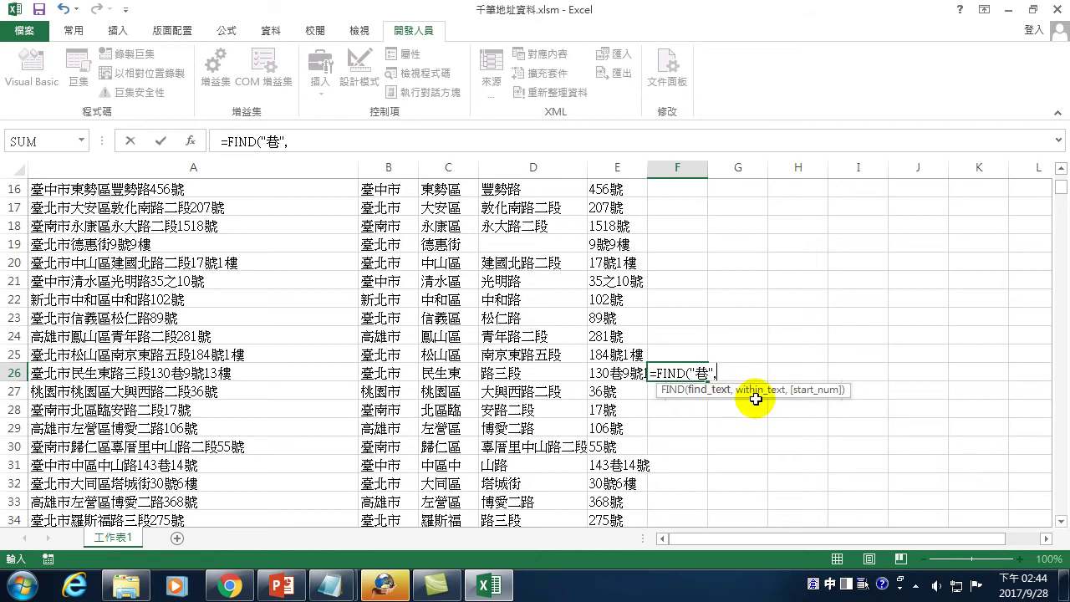
pyautogui.click(617, 373)
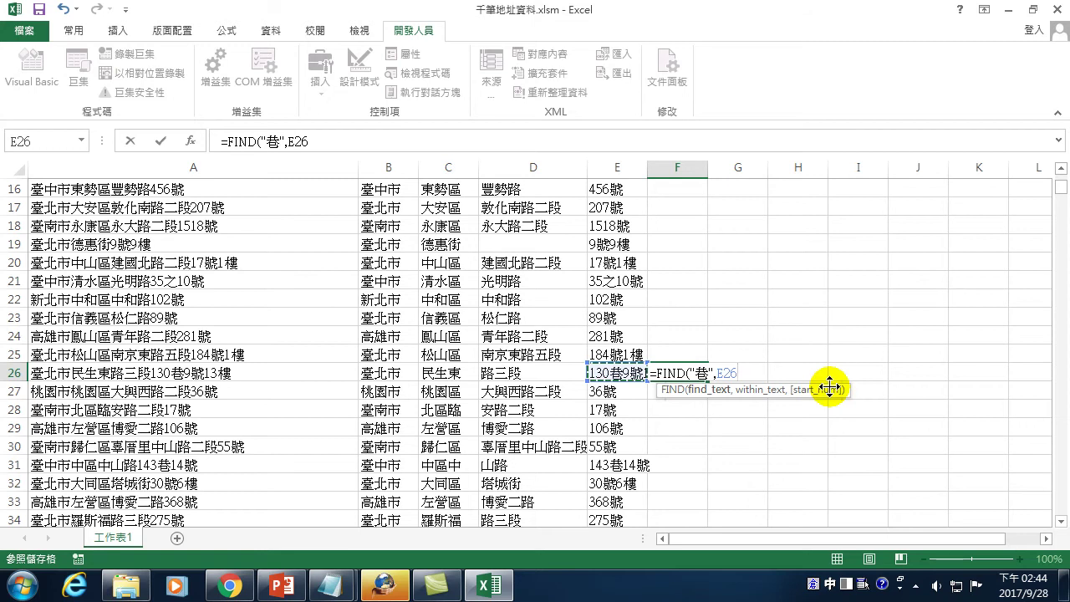
pyautogui.press('Return')
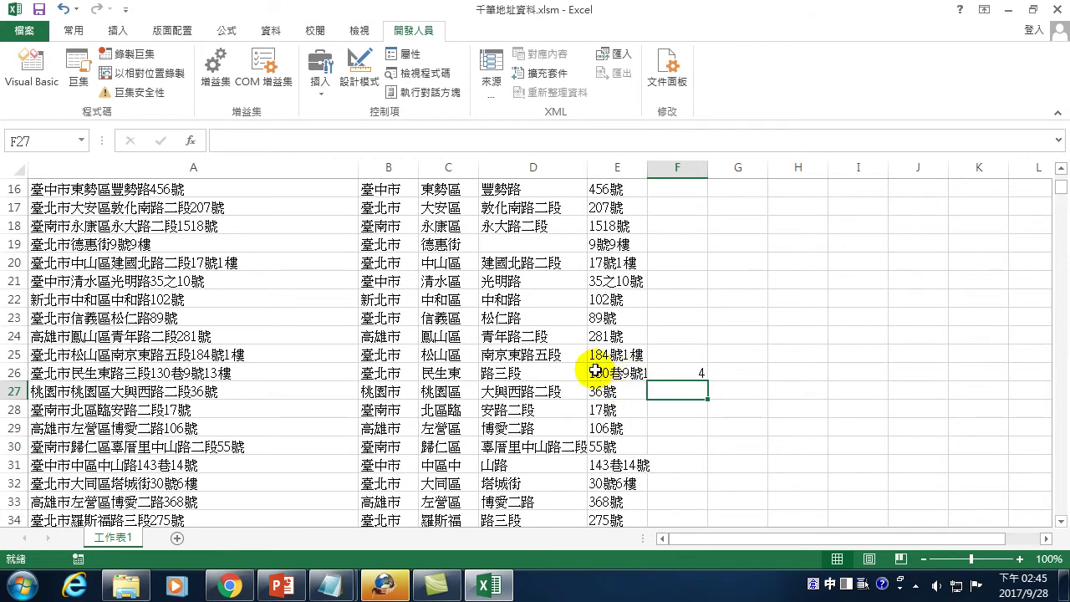
pyautogui.moveTo(649, 173); pyautogui.dragTo(674, 173)
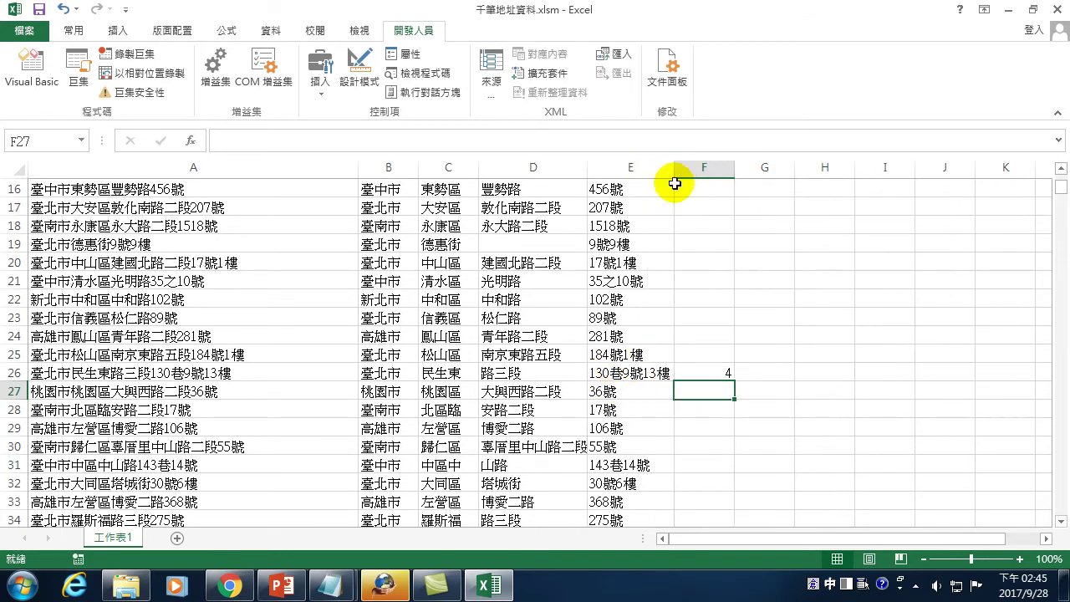
# - Change F26 to =LEFT(E26,FIND("巷",E26)) so it shows 130巷
pyautogui.click(709, 370)
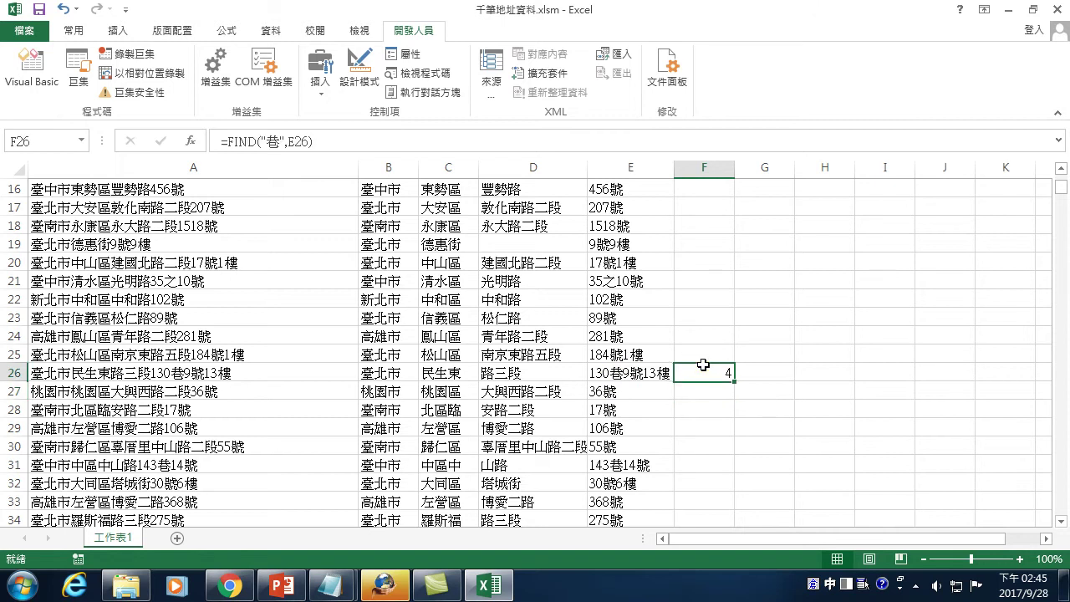
pyautogui.click(227, 141)
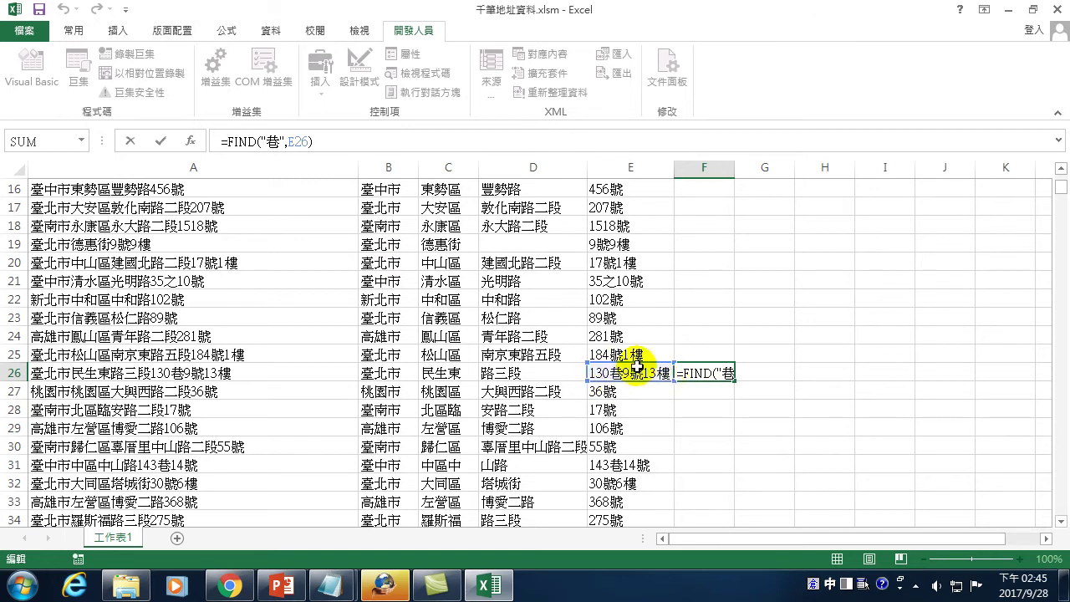
pyautogui.write('i')
pyautogui.write('left')
pyautogui.write('(')
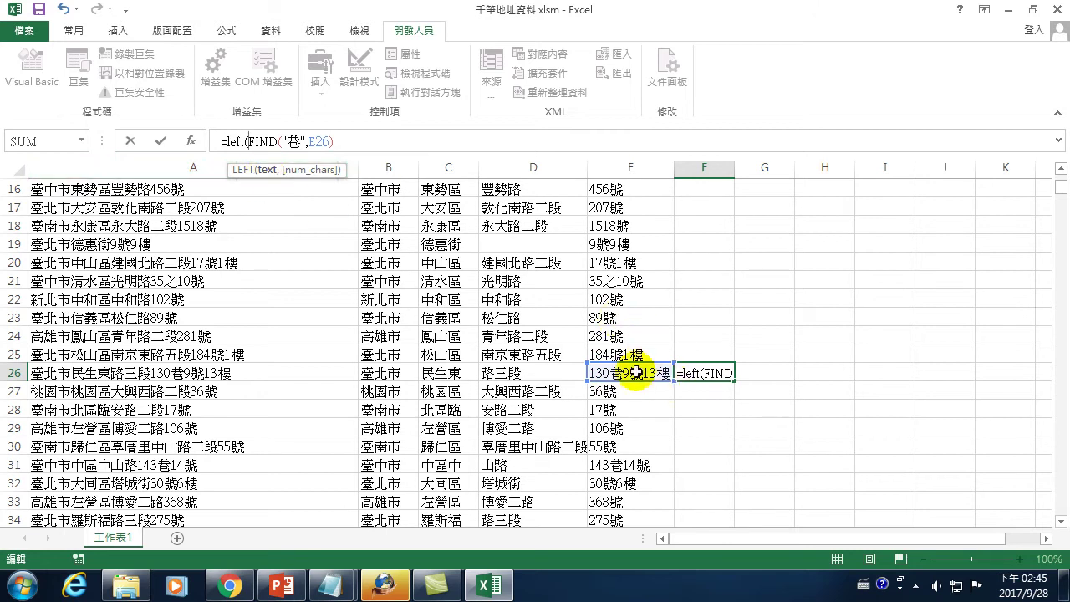
pyautogui.click(619, 374)
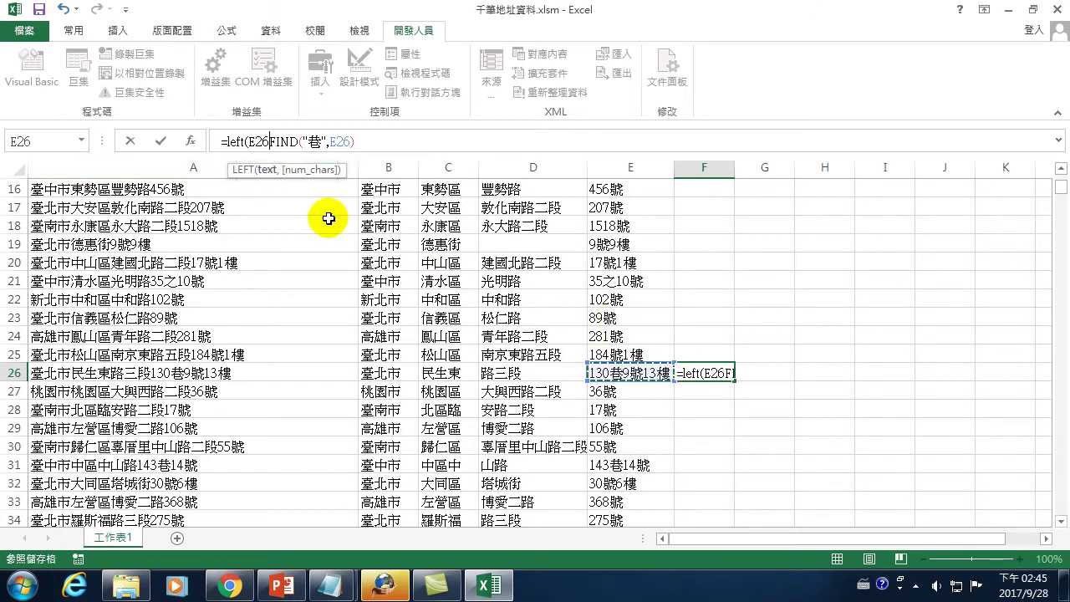
pyautogui.write(',')
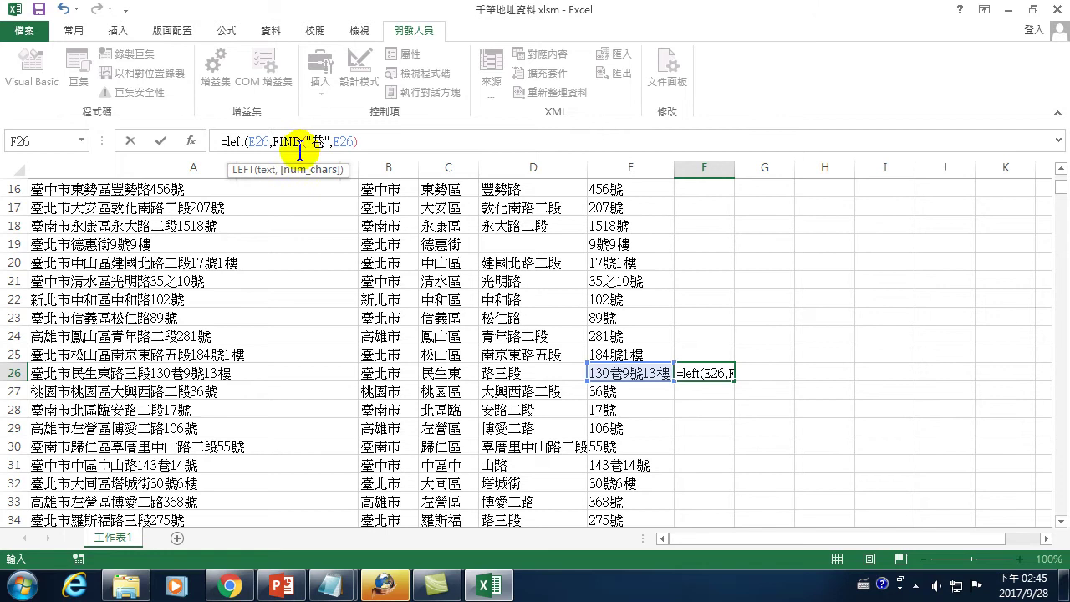
pyautogui.click(375, 138)
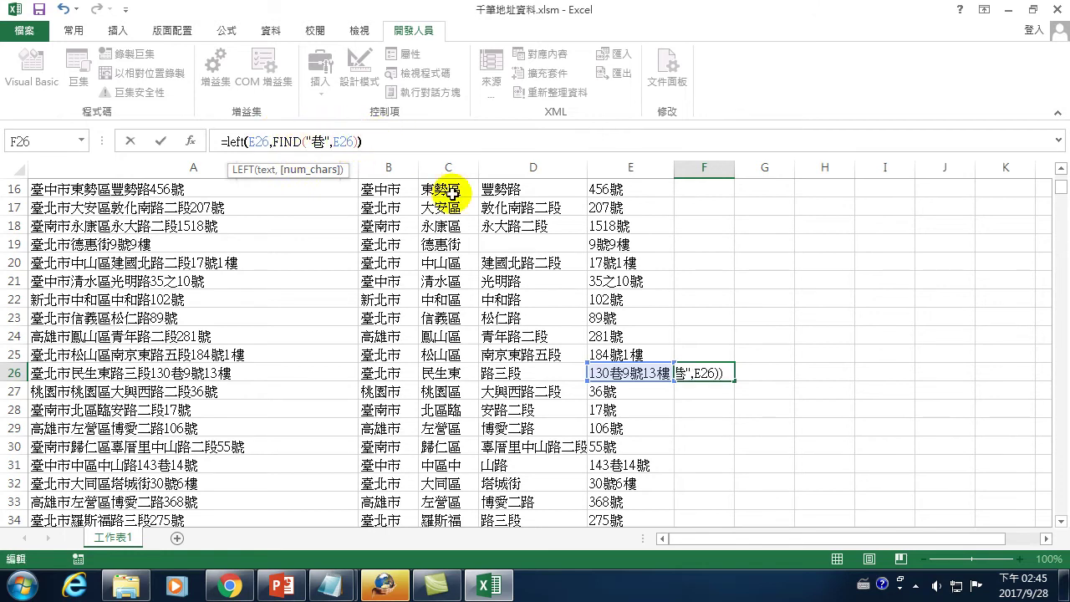
pyautogui.press('Return')
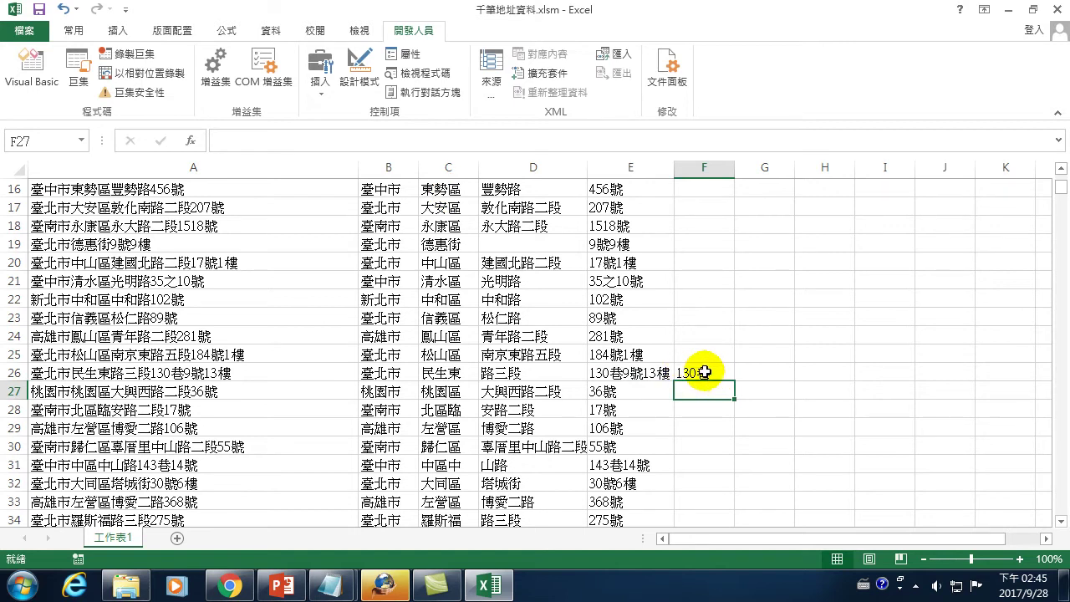
# - Copy the F26 formula up to F25, then clear F25's #VALUE! error
pyautogui.click(705, 372)
pyautogui.moveTo(735, 380); pyautogui.dragTo(735, 343)
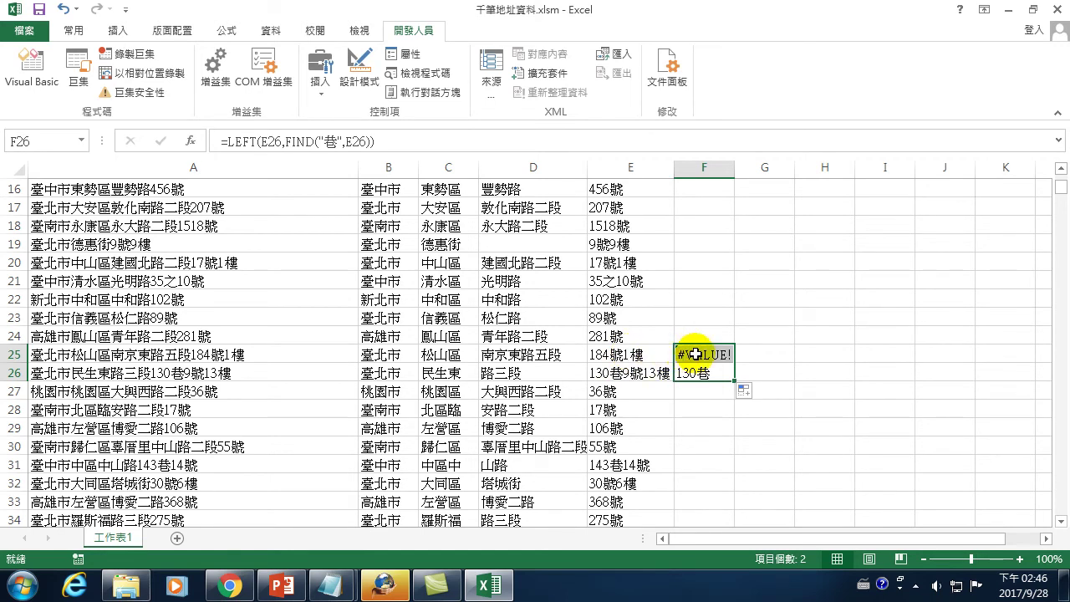
pyautogui.click(695, 354)
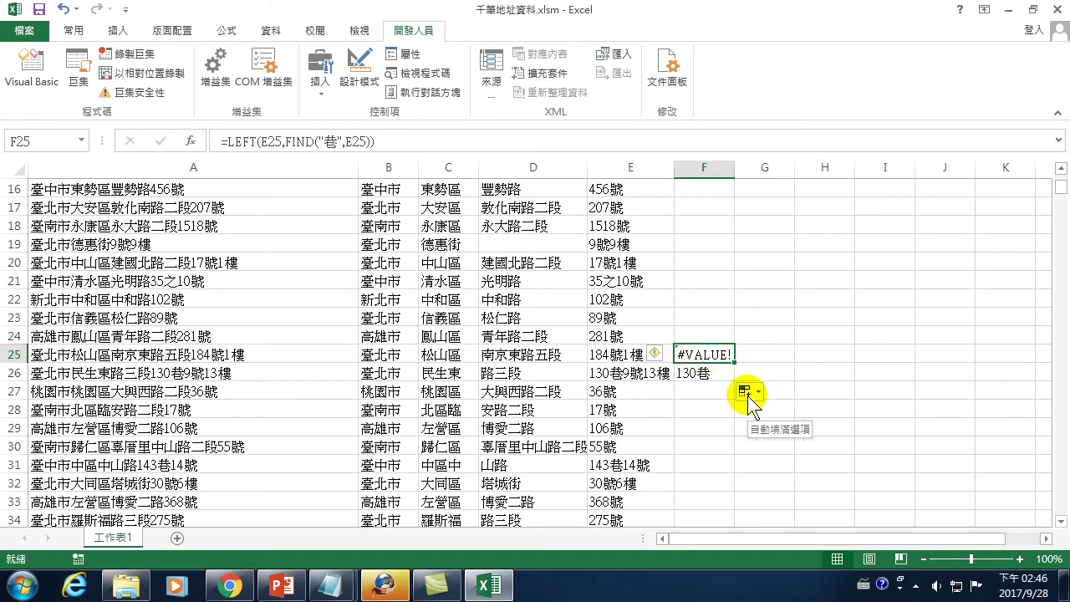
pyautogui.press('Delete')
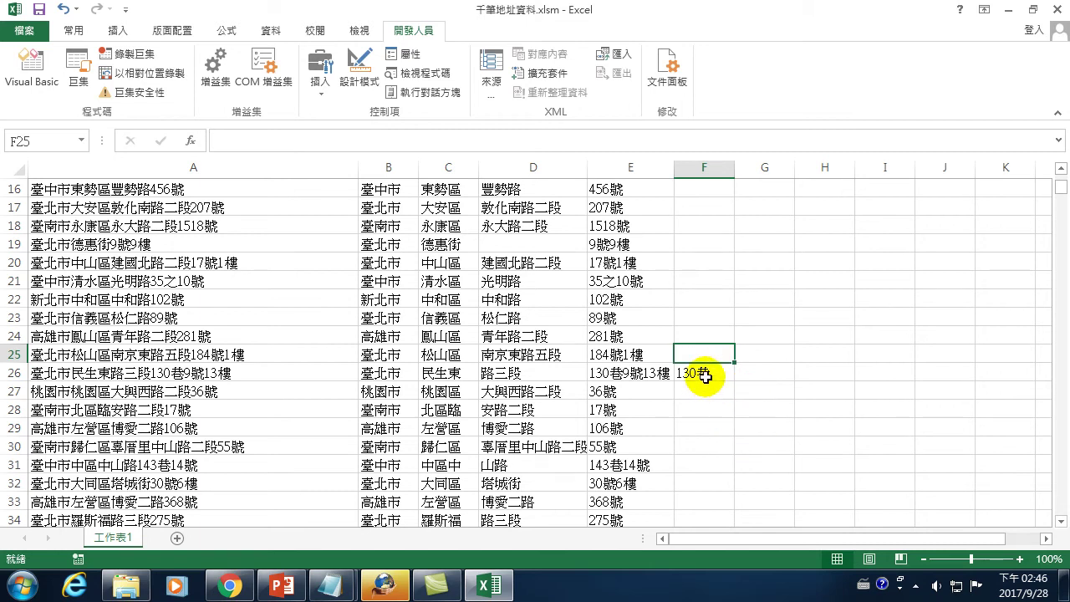
pyautogui.click(705, 378)
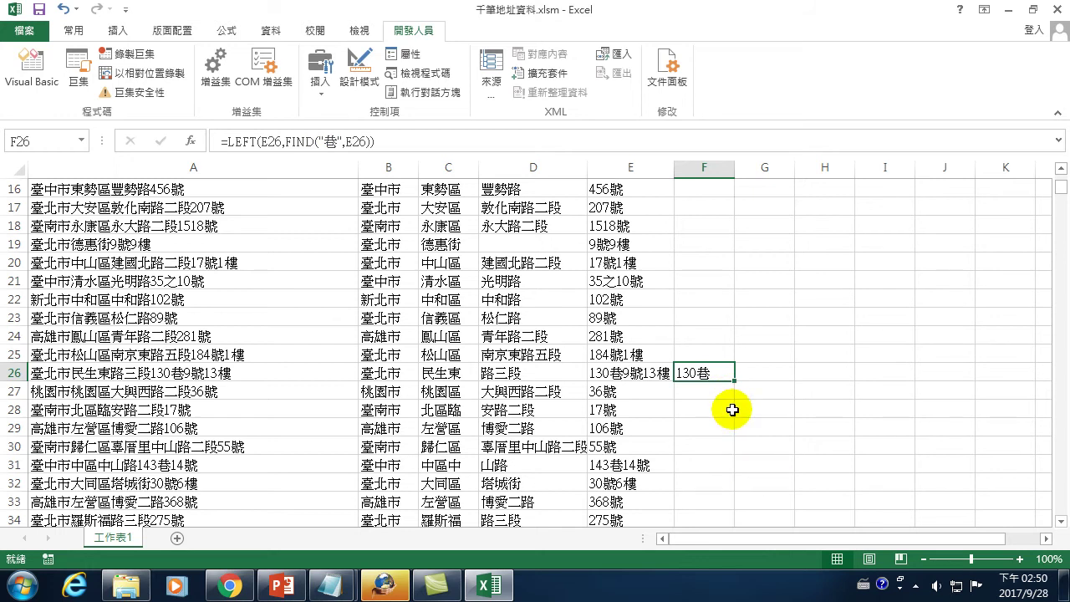
pyautogui.click(692, 390)
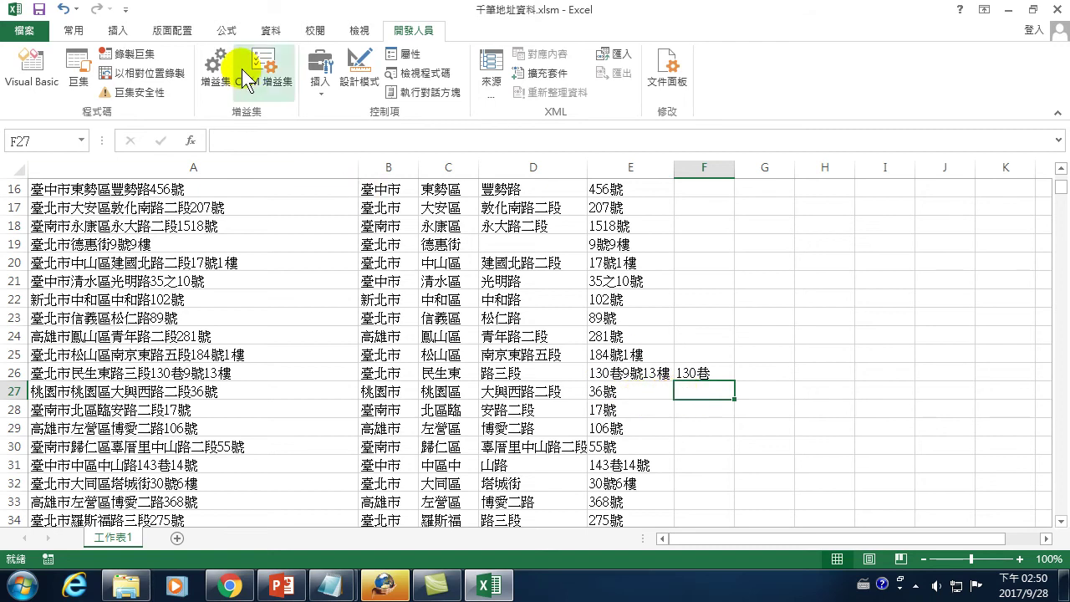
pyautogui.click(694, 373)
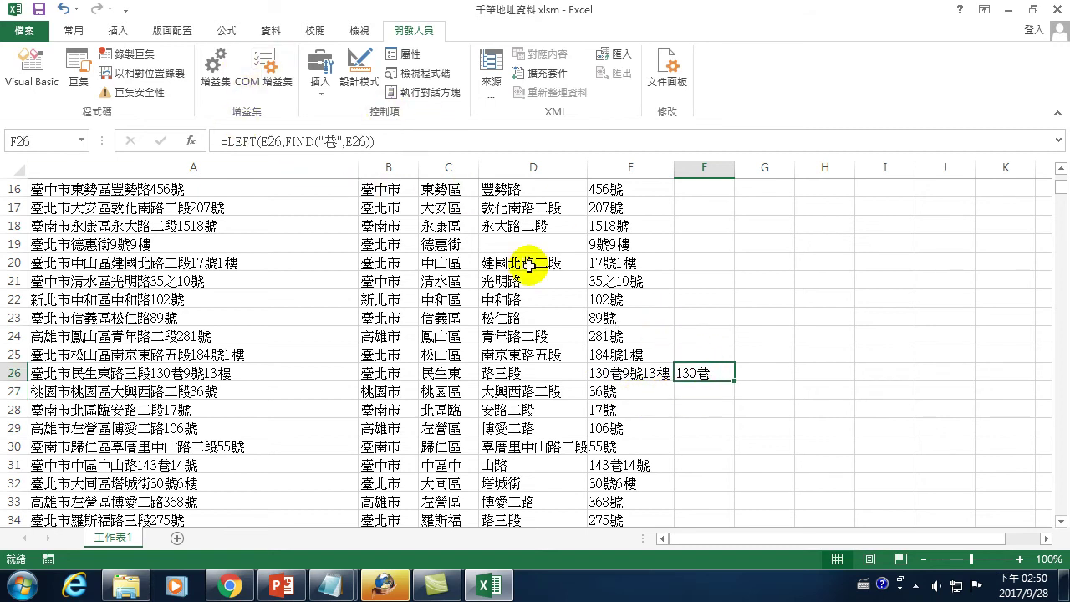
pyautogui.click(692, 392)
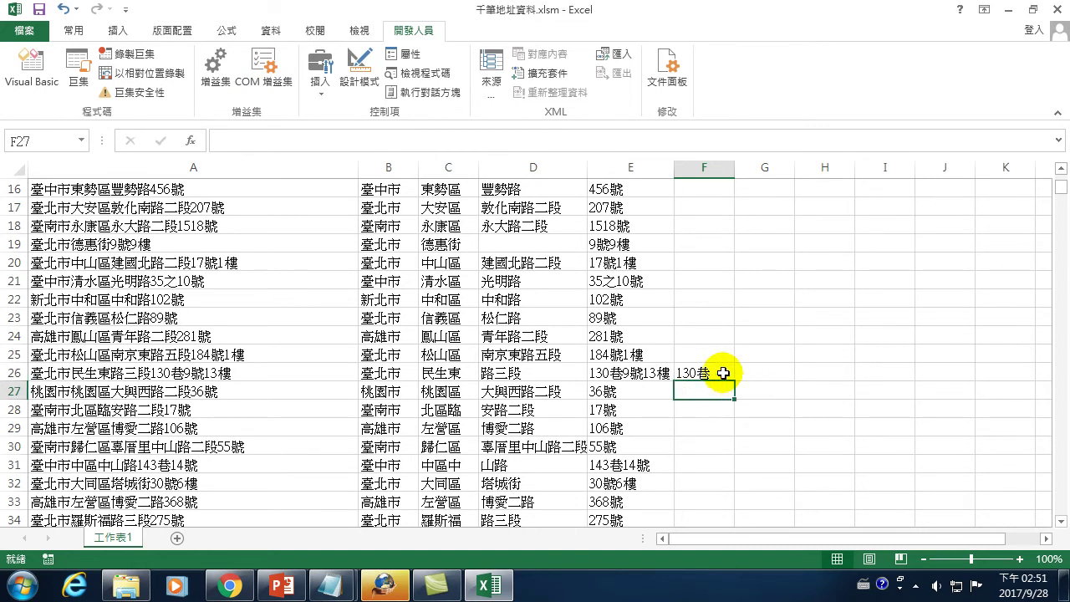
pyautogui.click(712, 373)
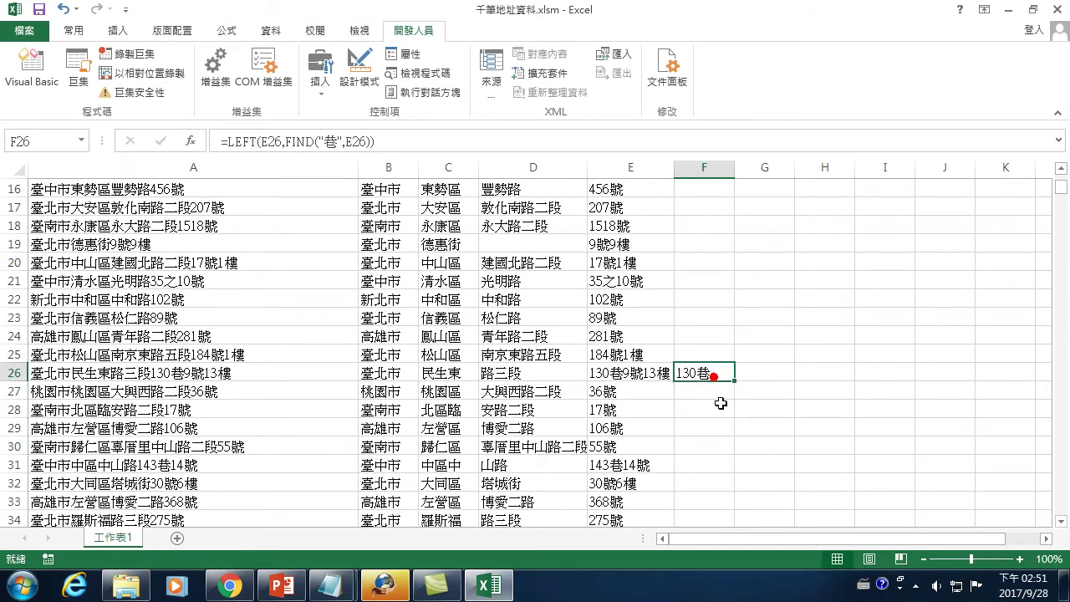
# - Rewrite F26 as =IF(FIND("巷",E26),LEFT(E26,FIND("巷",E26)),"")
pyautogui.click(236, 141)
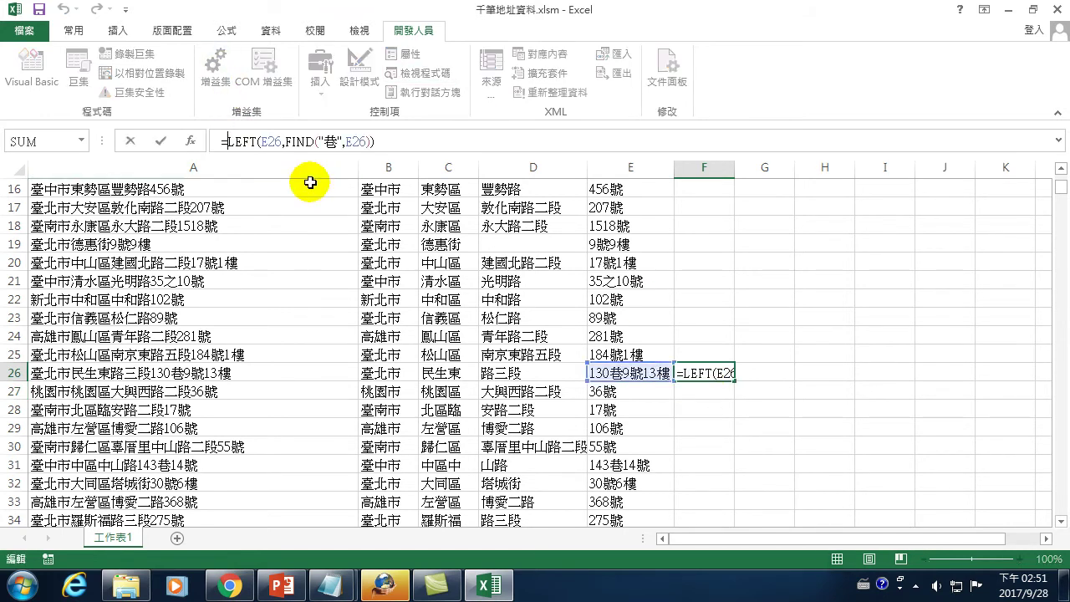
pyautogui.write('if(')
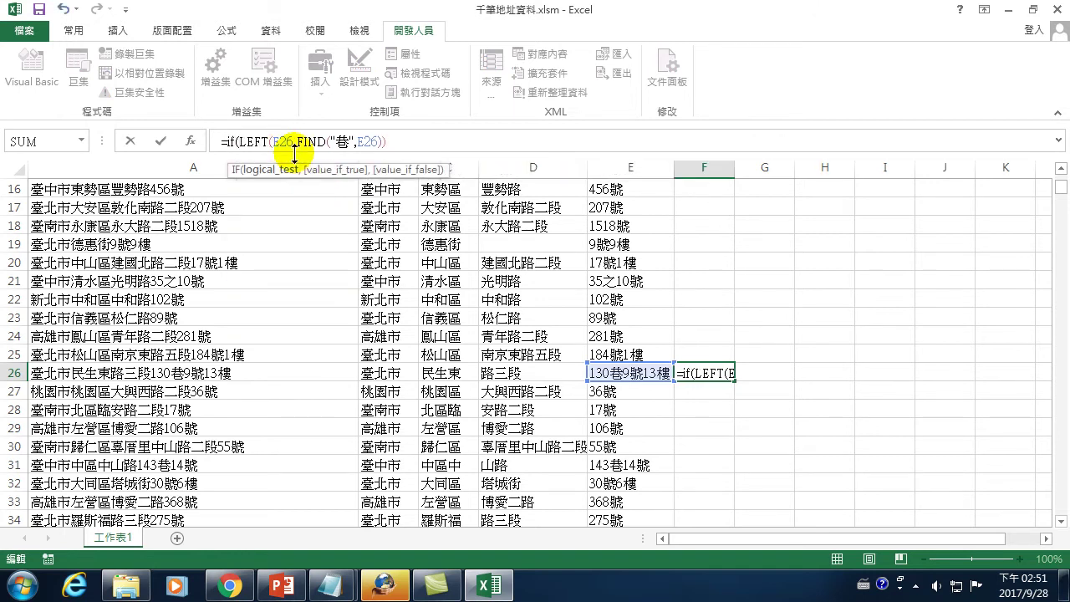
pyautogui.write('find')
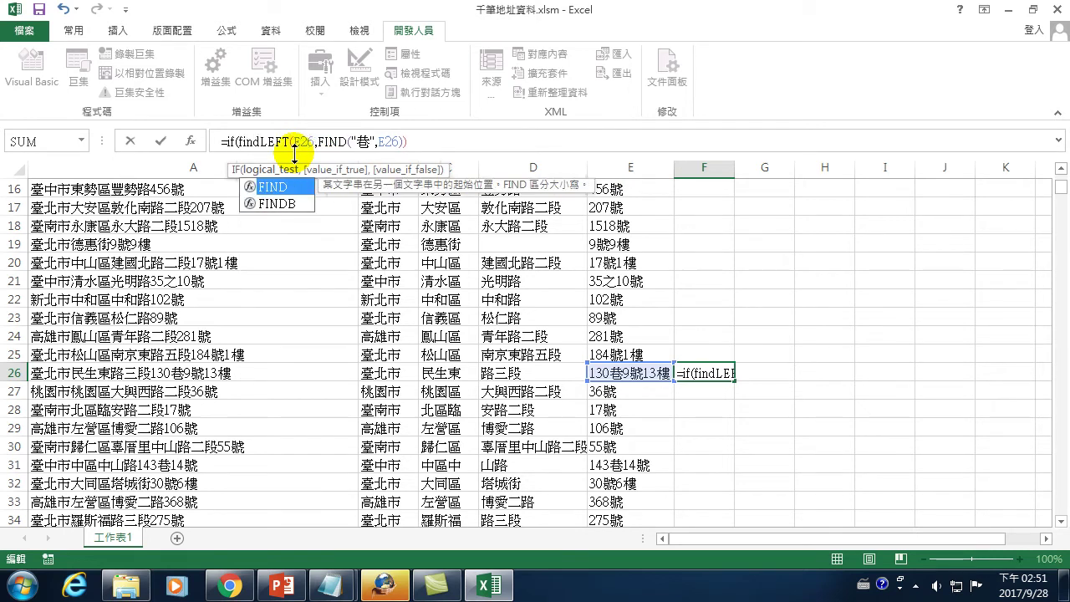
pyautogui.press('Tab')
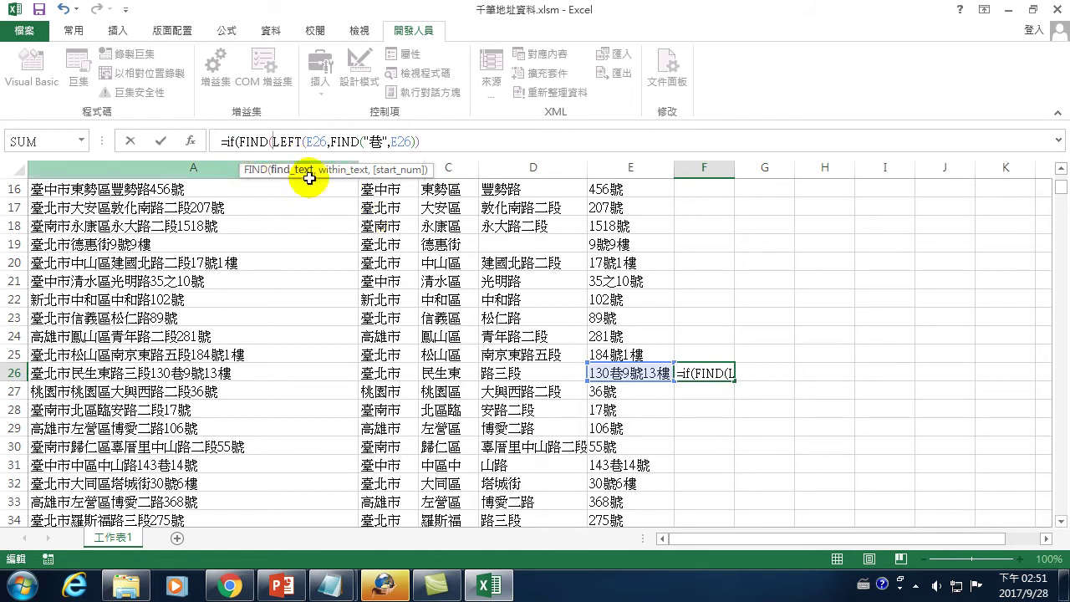
pyautogui.write('"')
pyautogui.hotkey('ctrl', 'space')
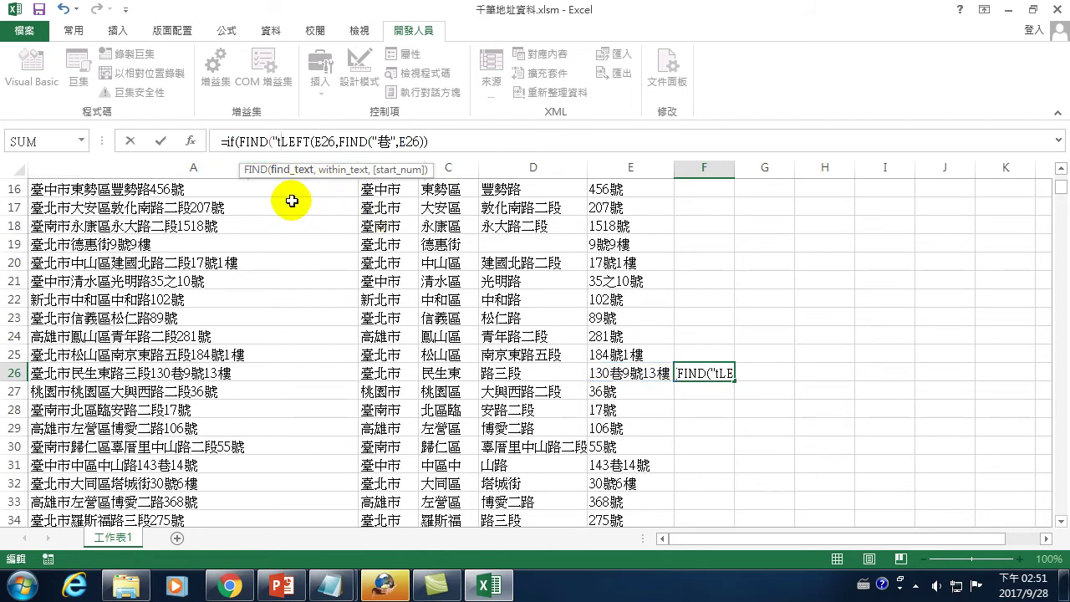
pyautogui.write('t巷')
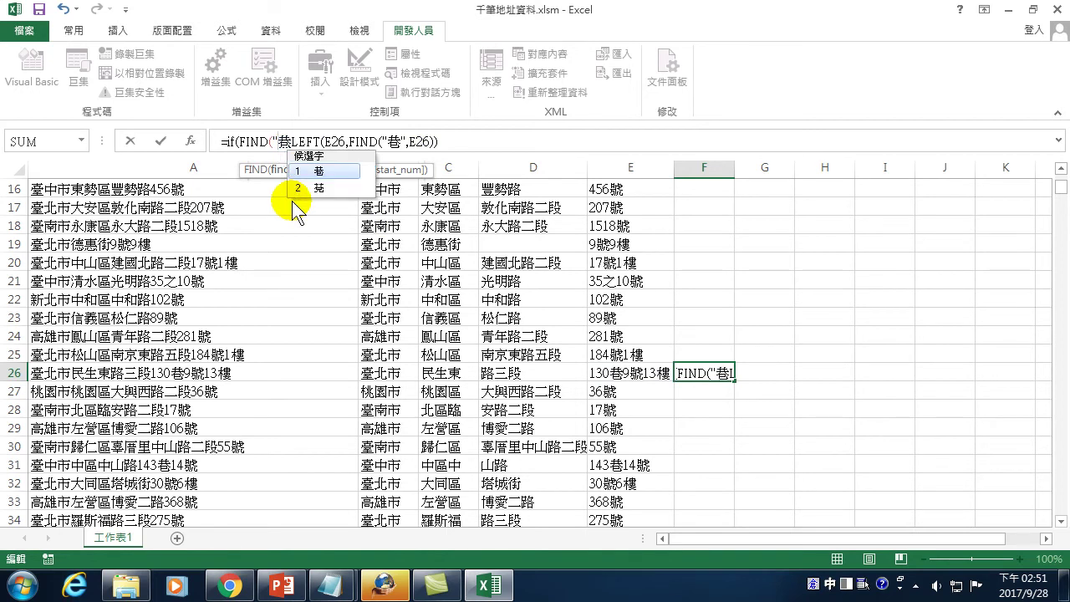
pyautogui.write('"')
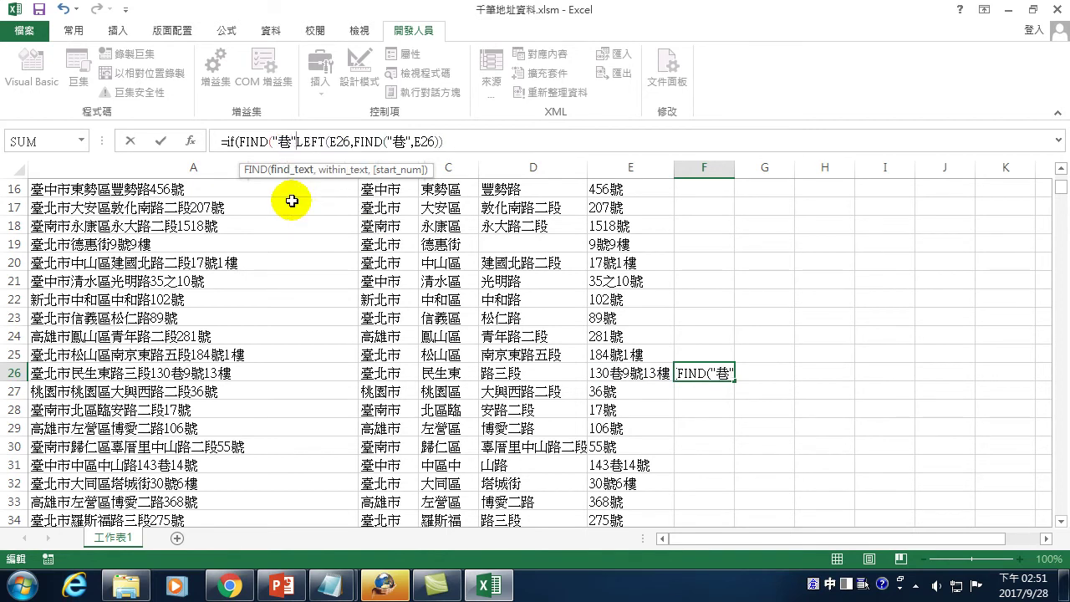
pyautogui.write(',')
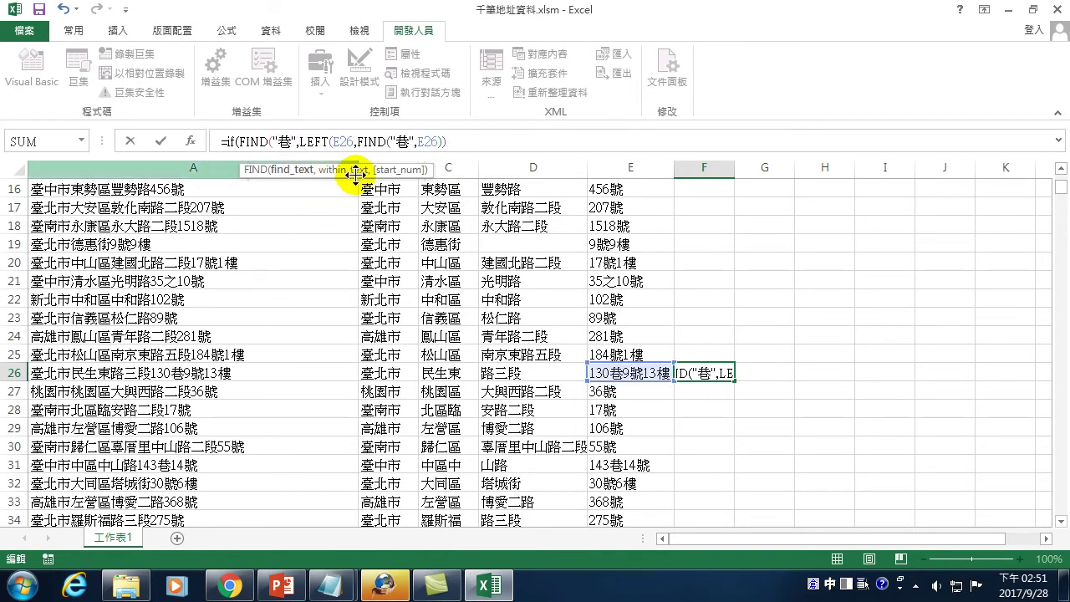
pyautogui.click(635, 373)
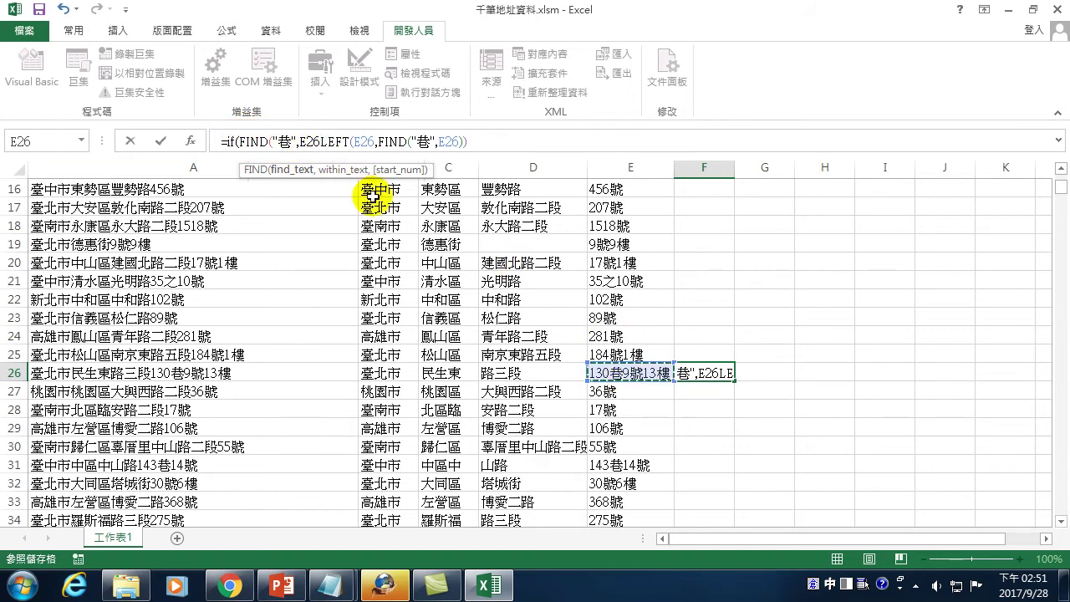
pyautogui.write(')')
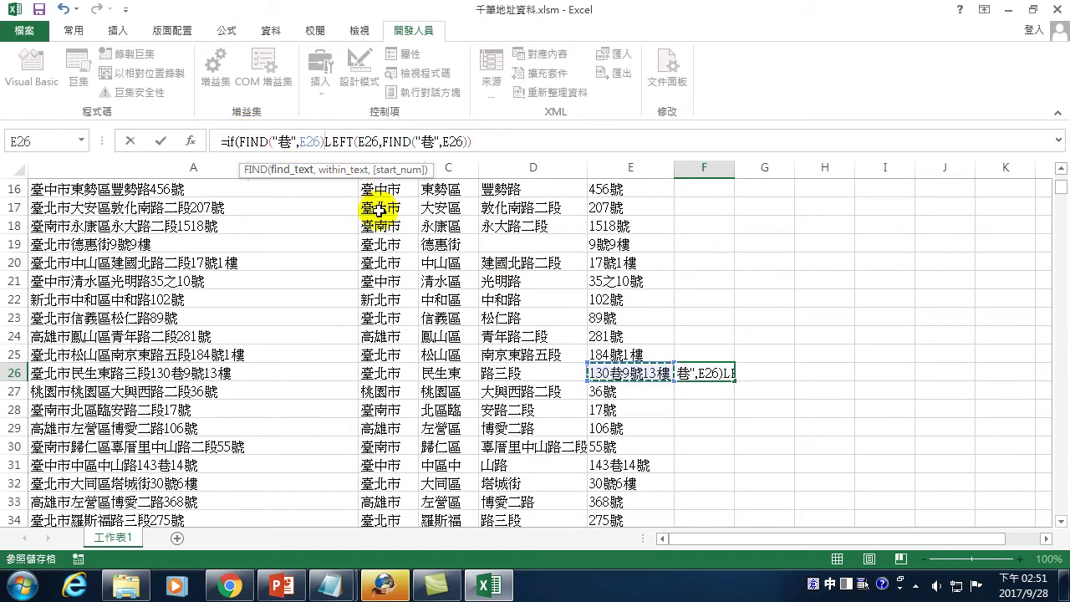
pyautogui.write(',')
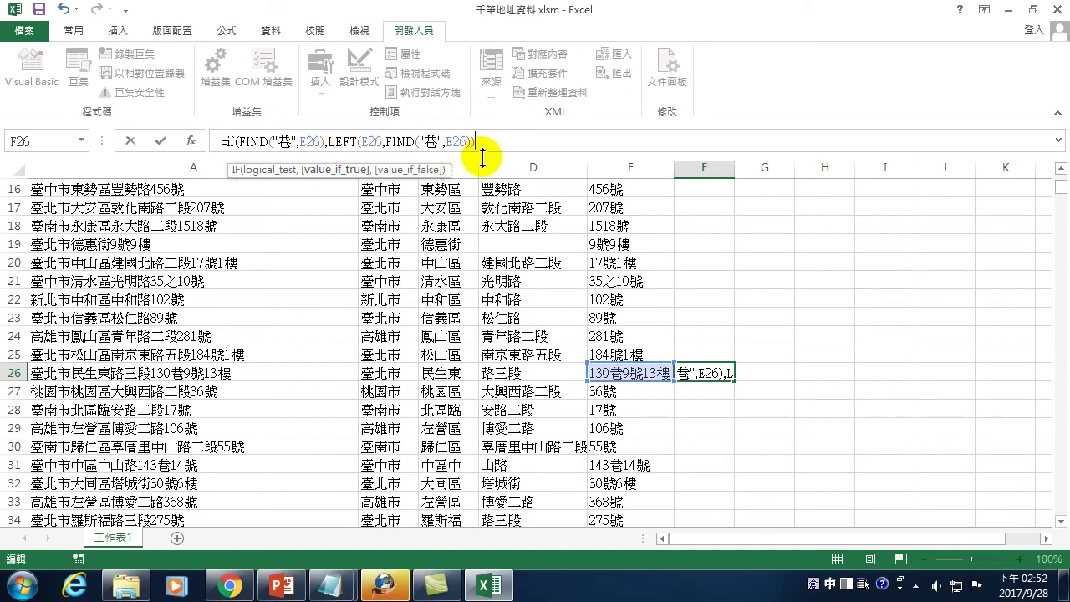
pyautogui.write(',"")')
pyautogui.press('Return')
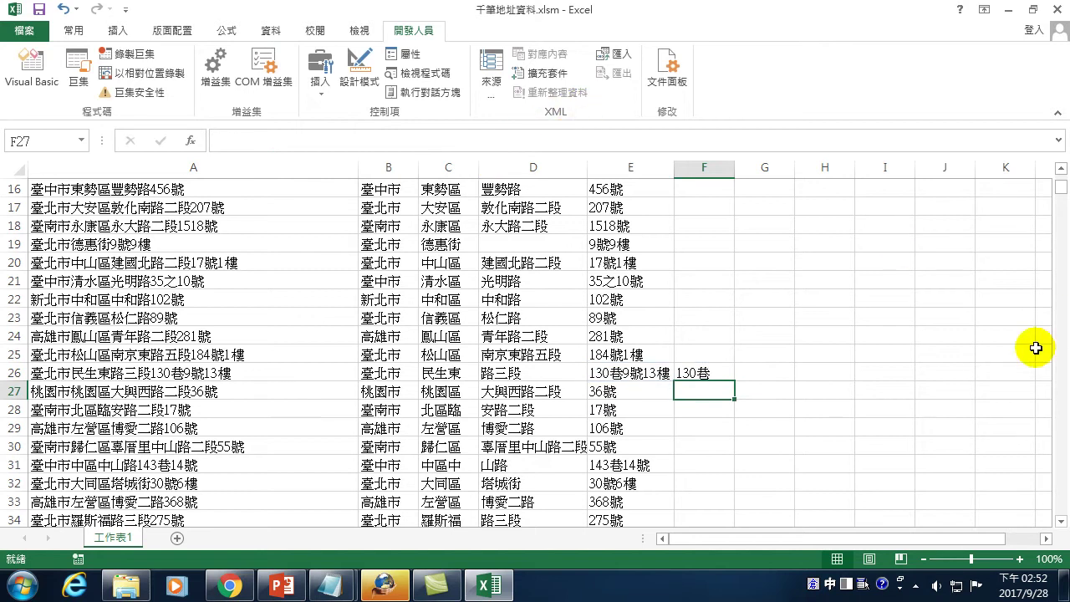
# - Fill the F26 formula down to F31 and check the #VALUE! results in F27–F29
pyautogui.click(698, 372)
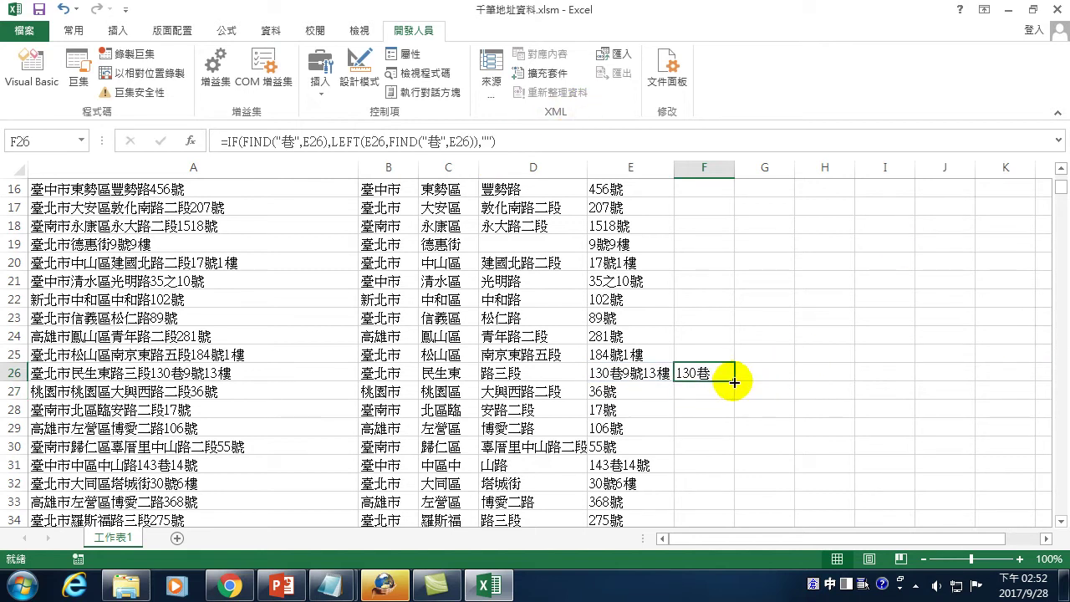
pyautogui.moveTo(732, 381); pyautogui.dragTo(734, 467)
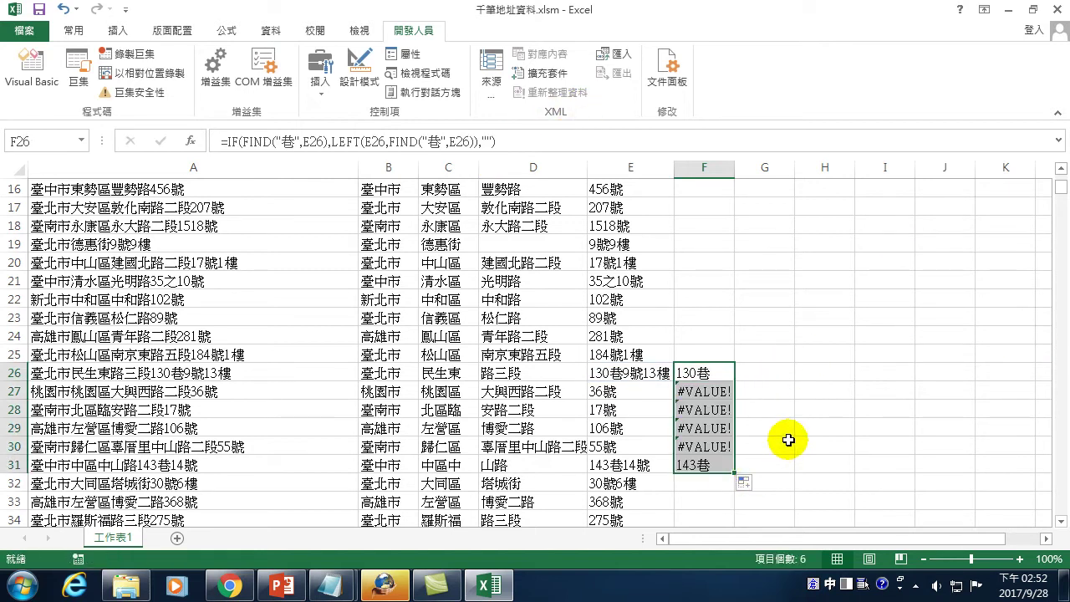
pyautogui.click(696, 392)
pyautogui.click(702, 410)
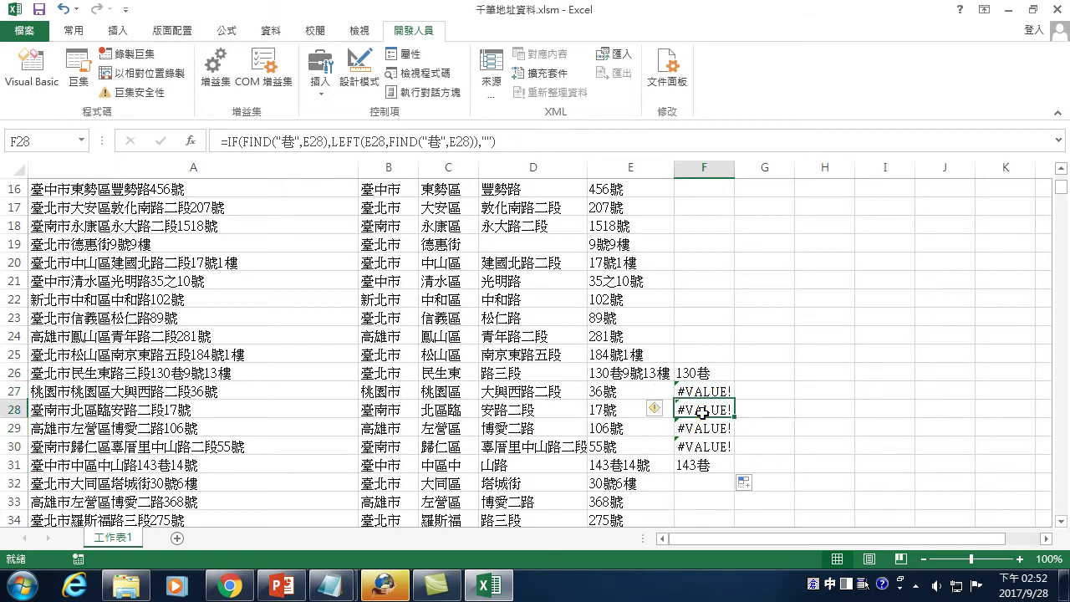
pyautogui.click(703, 426)
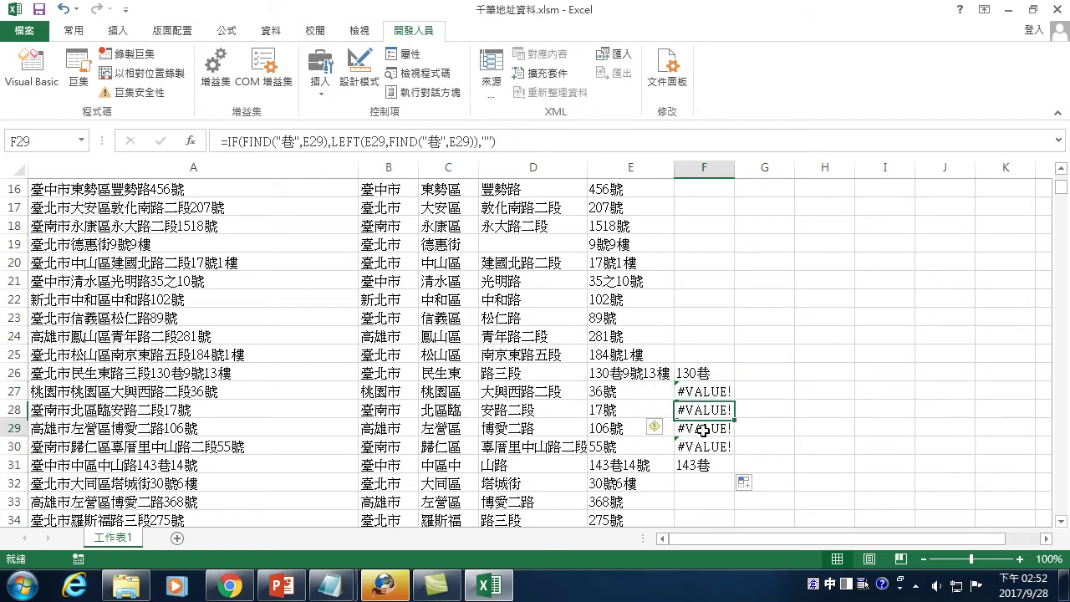
pyautogui.click(706, 376)
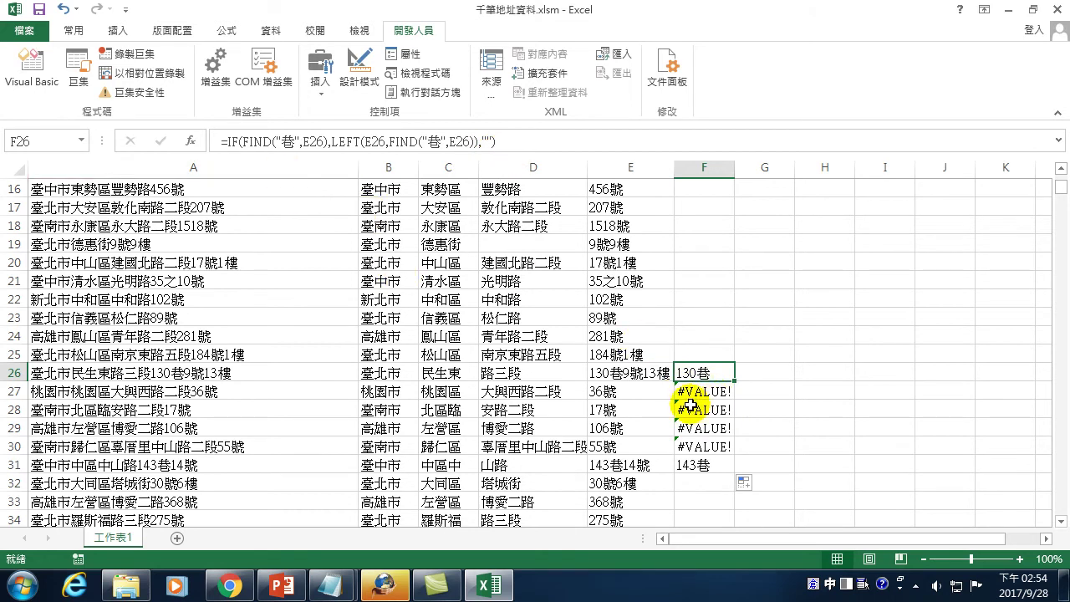
pyautogui.click(227, 141)
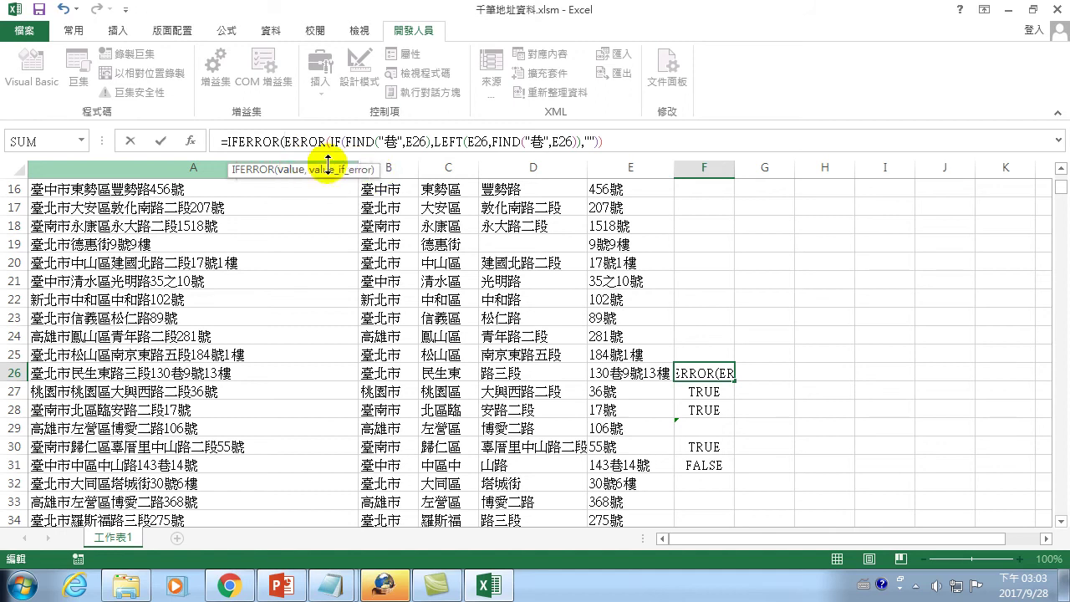
# - Wrap the F26 formula in IFERROR(…,"") and fill it down to F32
pyautogui.press('BackSpace')
pyautogui.press('BackSpace')
pyautogui.press('BackSpace')
pyautogui.press('BackSpace')
pyautogui.press('BackSpace')
pyautogui.press('BackSpace')
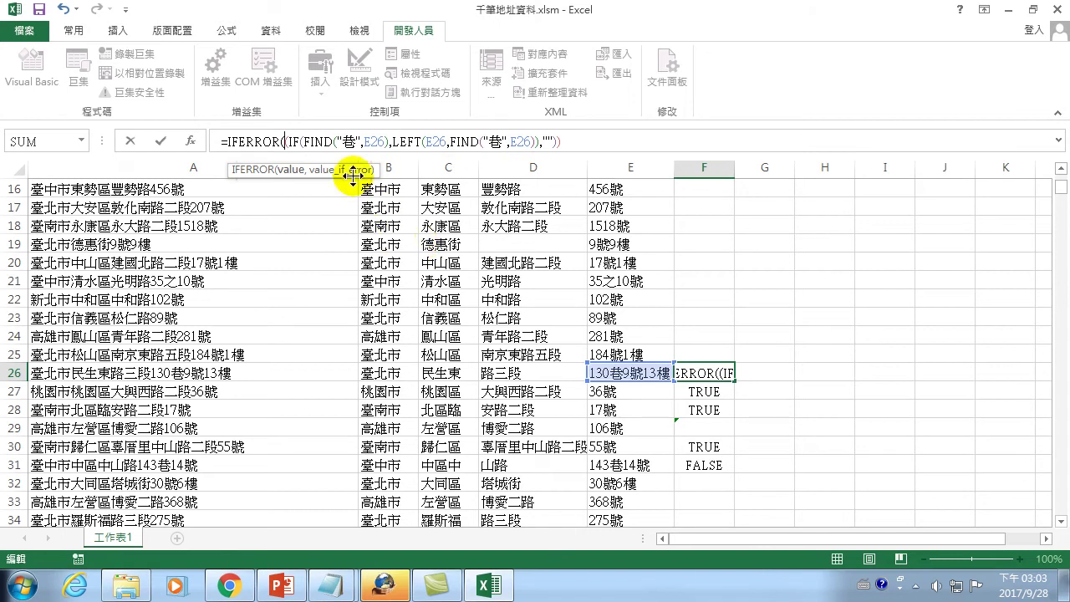
pyautogui.click(284, 141)
pyautogui.press('BackSpace')
pyautogui.write('(')
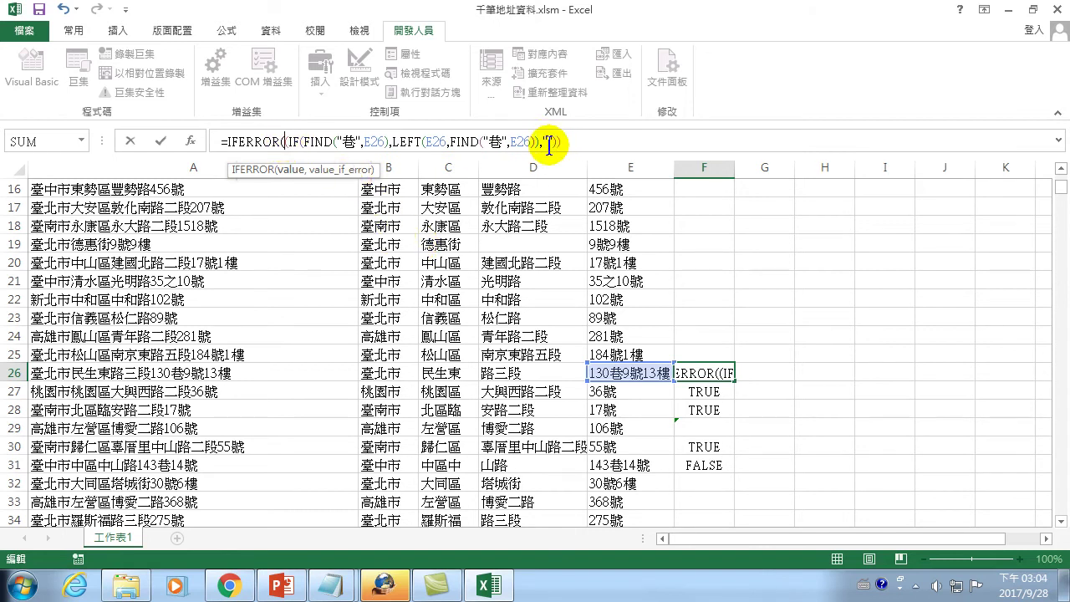
pyautogui.write('),""')
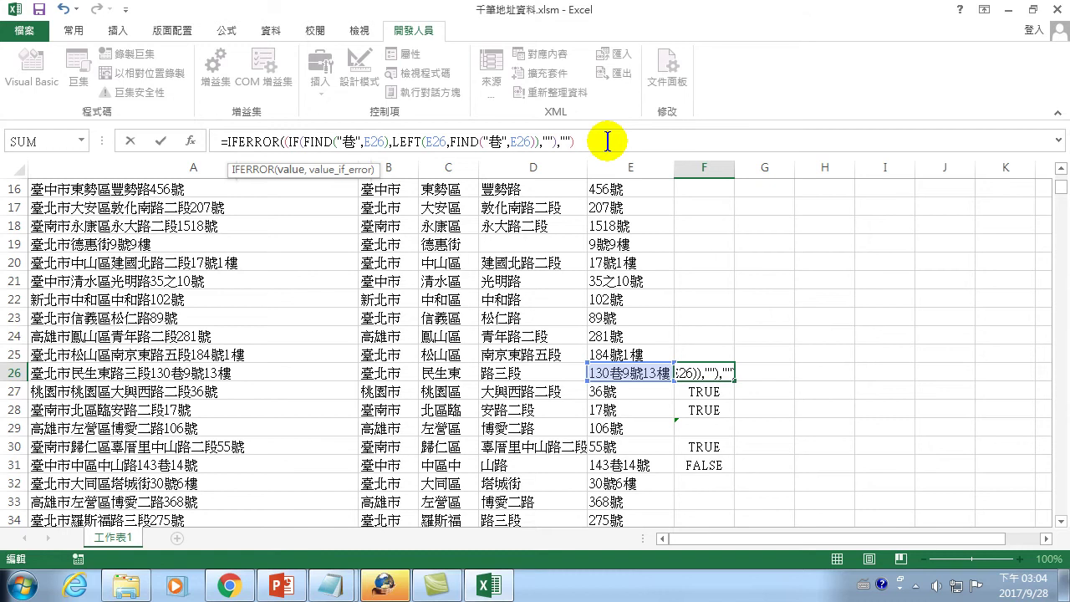
pyautogui.hotkey('ctrl', 'Return')
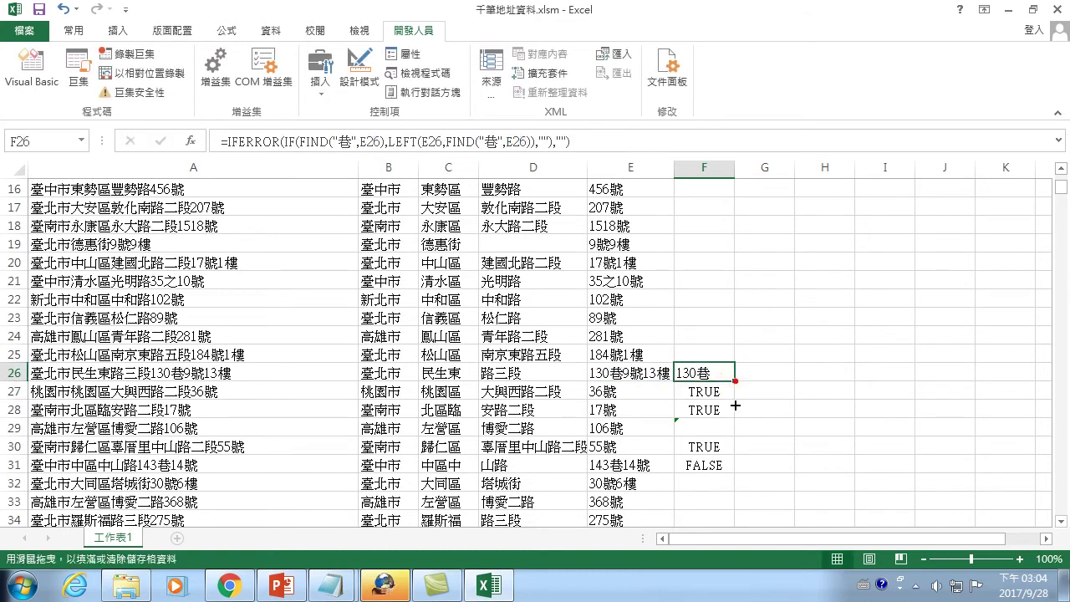
pyautogui.moveTo(734, 380); pyautogui.dragTo(724, 484)
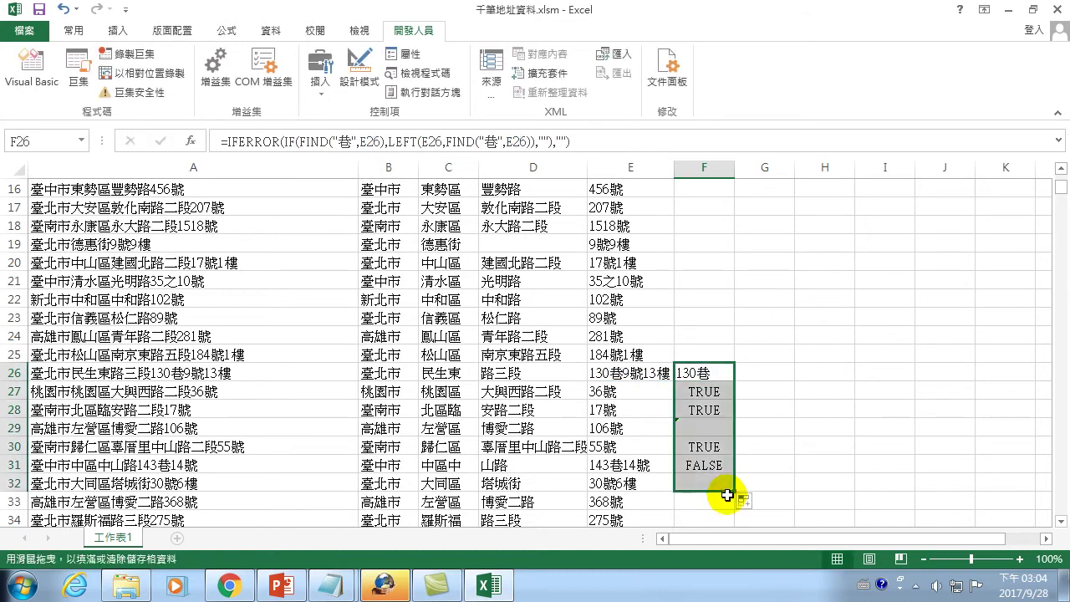
# - Delete the whole formula from F26
pyautogui.click(706, 373)
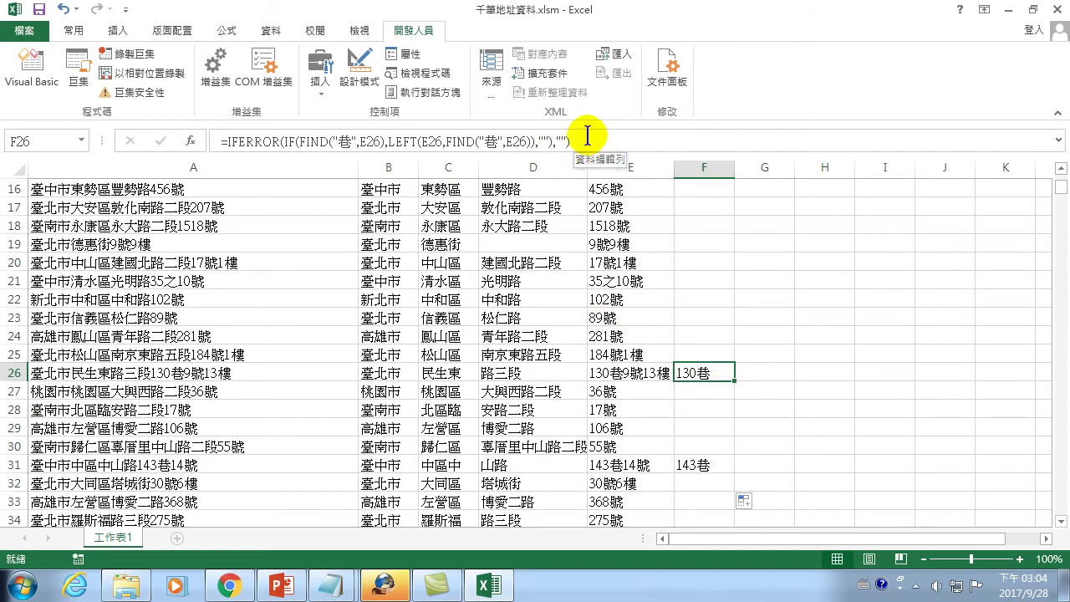
pyautogui.moveTo(588, 136); pyautogui.dragTo(211, 138)
pyautogui.press('Delete')
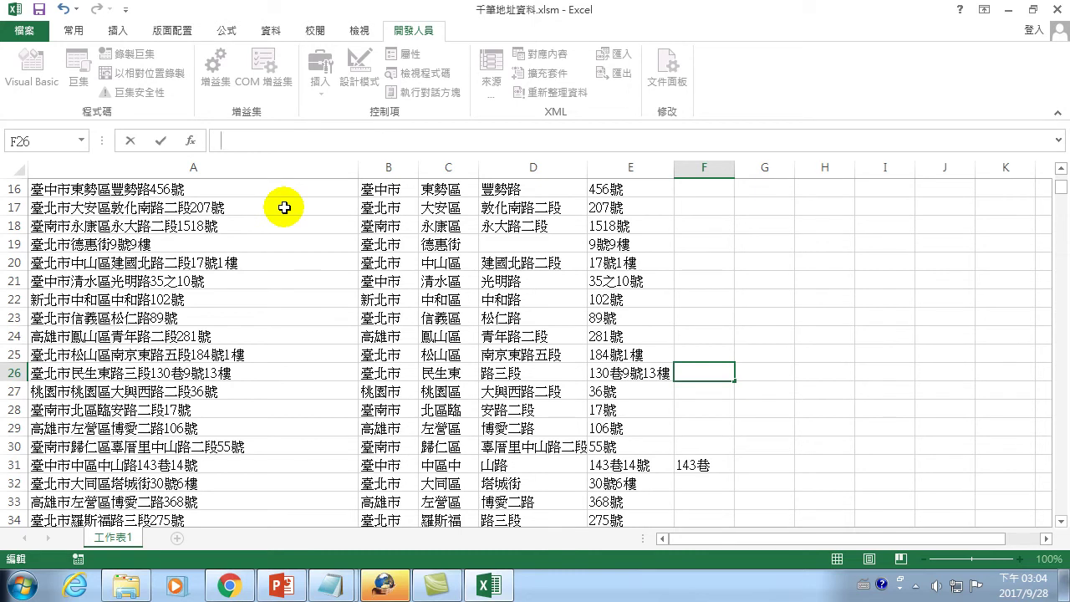
# - Enter =FIND("巷",E26) in F26 and confirm it returns 4
pyautogui.write('find')
pyautogui.press('BackSpace')
pyautogui.press('BackSpace')
pyautogui.press('BackSpace')
pyautogui.press('BackSpace')
pyautogui.write('=find')
pyautogui.press('Tab')
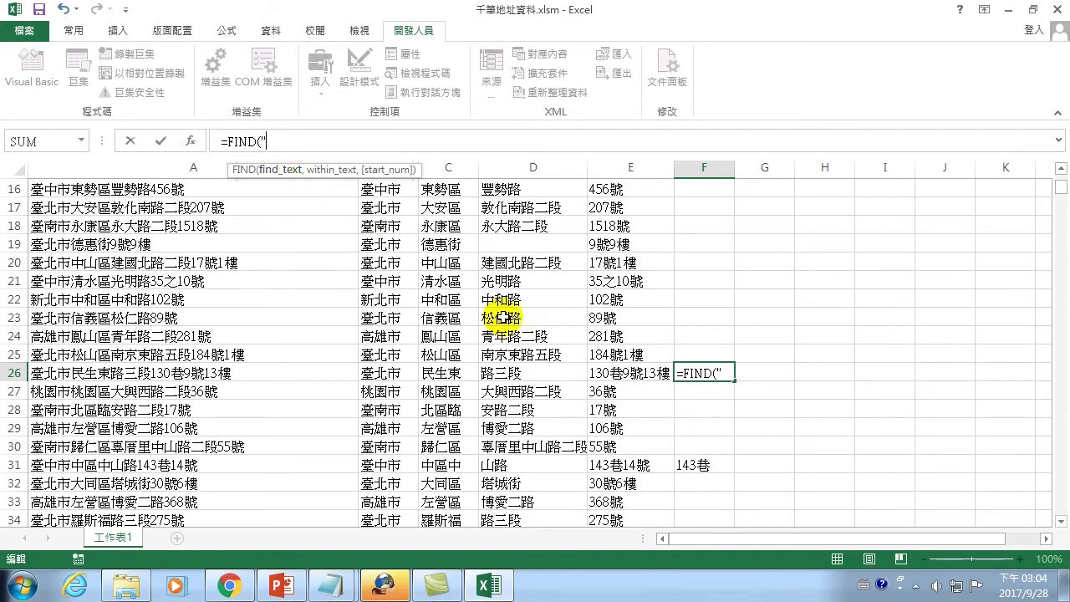
pyautogui.hotkey('ctrl', 'shift')
pyautogui.write('ty')
pyautogui.press('BackSpace')
pyautogui.write('u')
pyautogui.press('space')
pyautogui.press('Return')
pyautogui.write('",')
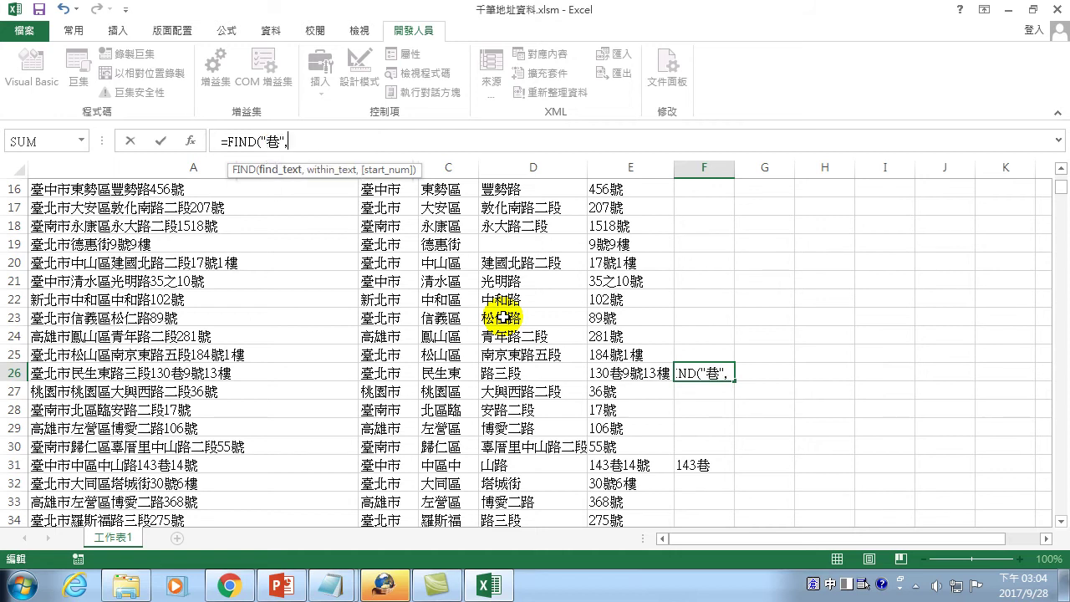
pyautogui.click(637, 375)
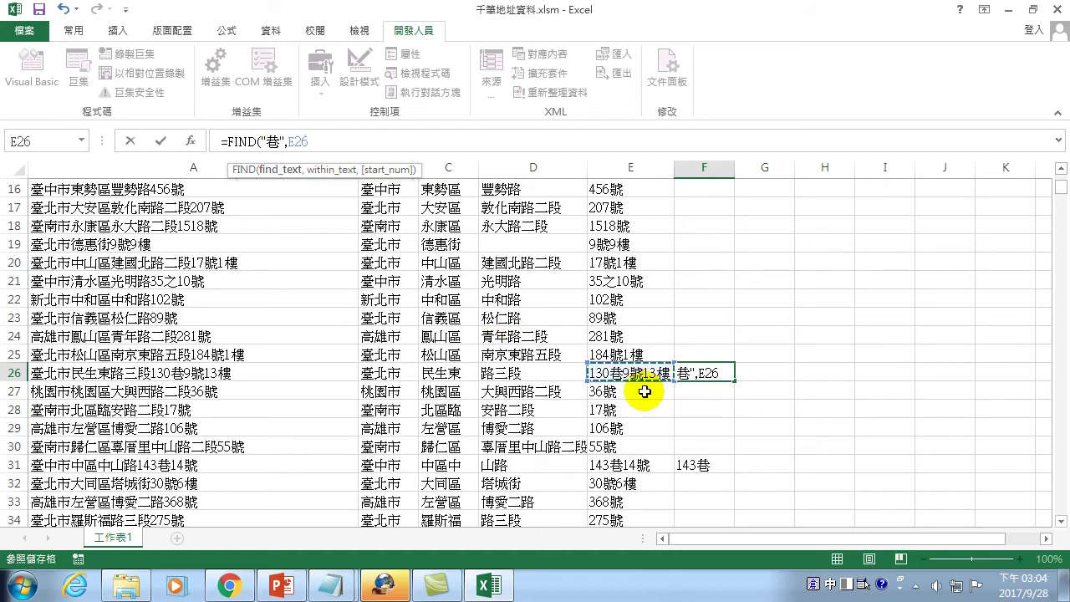
pyautogui.press('Return')
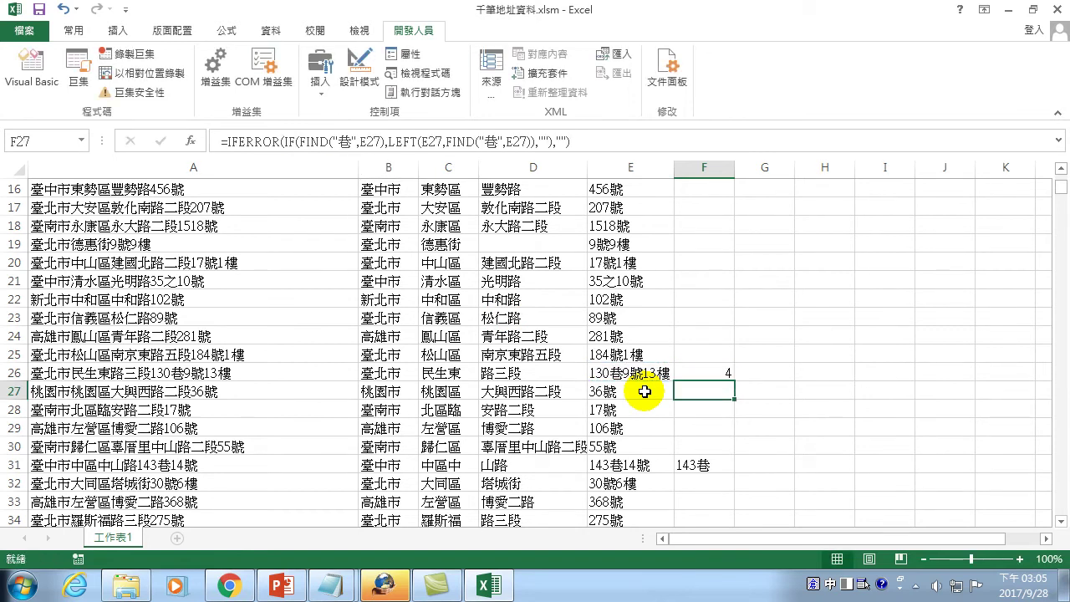
pyautogui.click(707, 371)
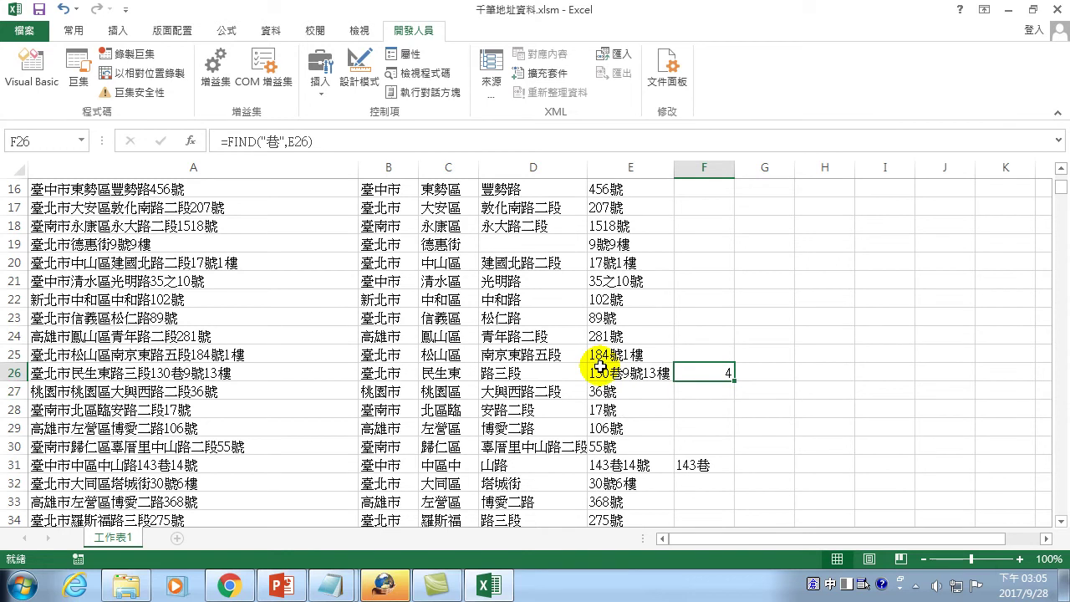
# - Edit F26 to =LEFT(E26,FIND("巷",E26)) so it shows 130巷
pyautogui.click(230, 140)
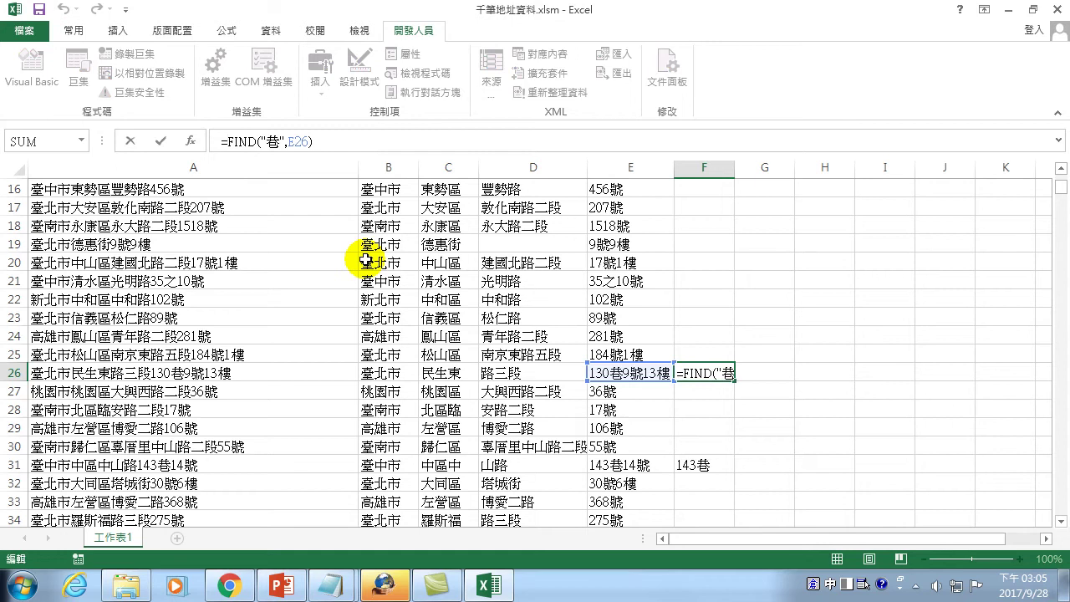
pyautogui.write('left')
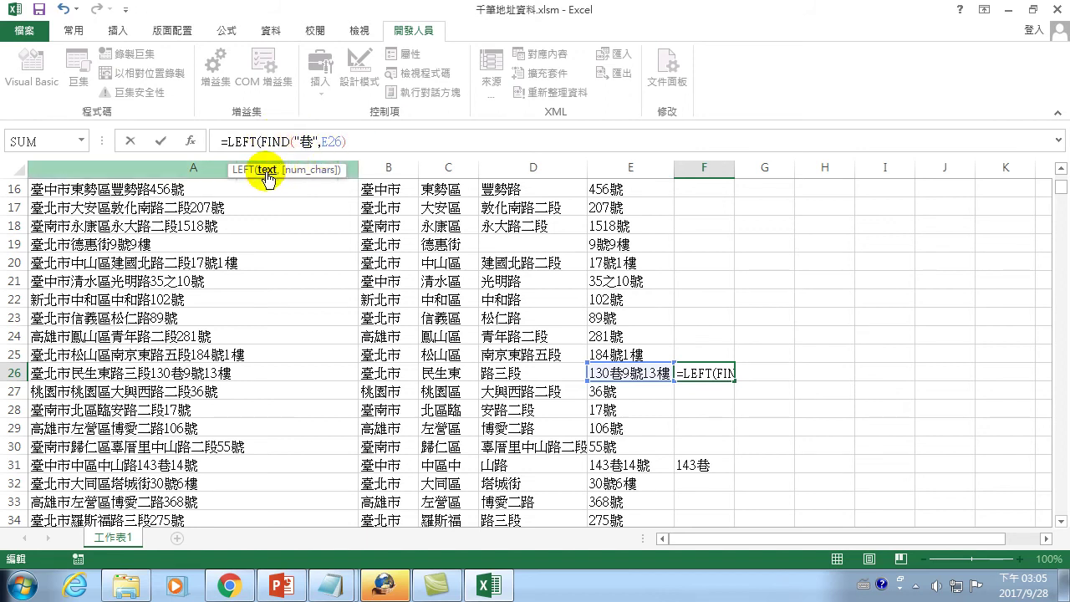
pyautogui.click(629, 373)
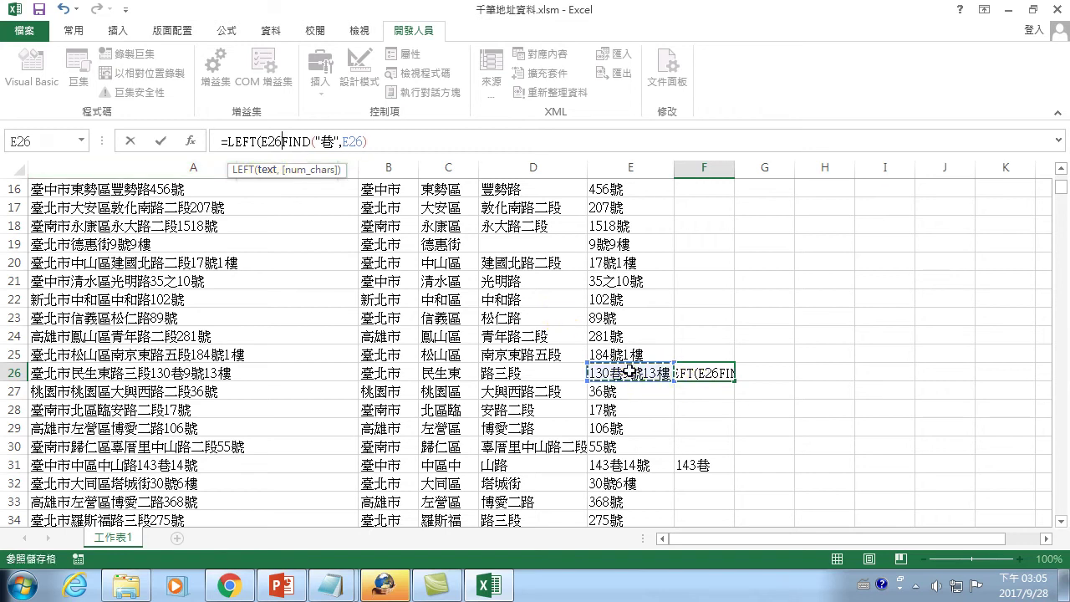
pyautogui.write(',')
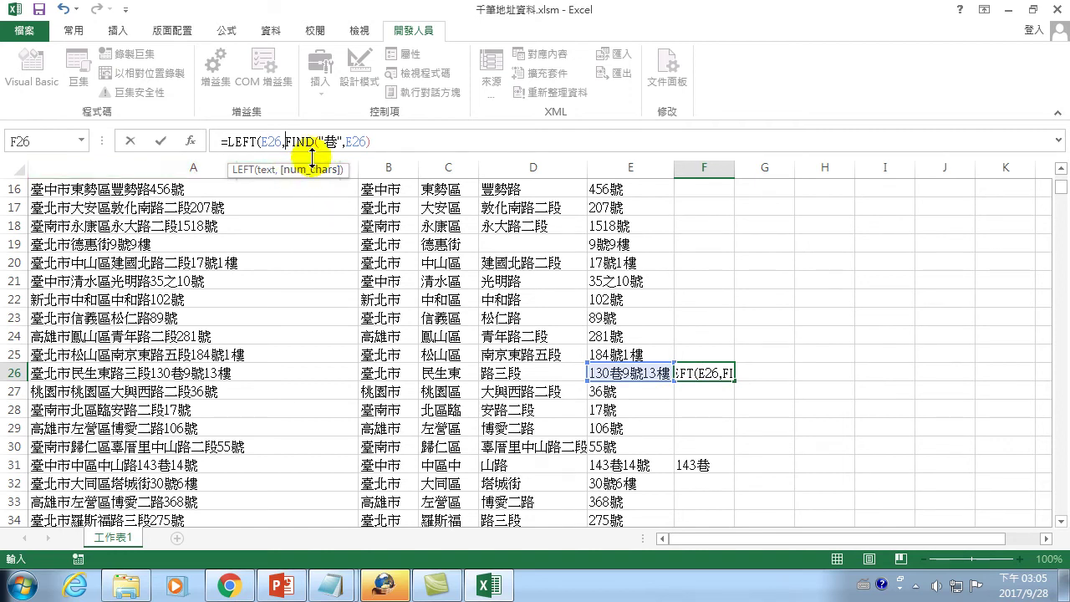
pyautogui.click(378, 140)
pyautogui.press('Return')
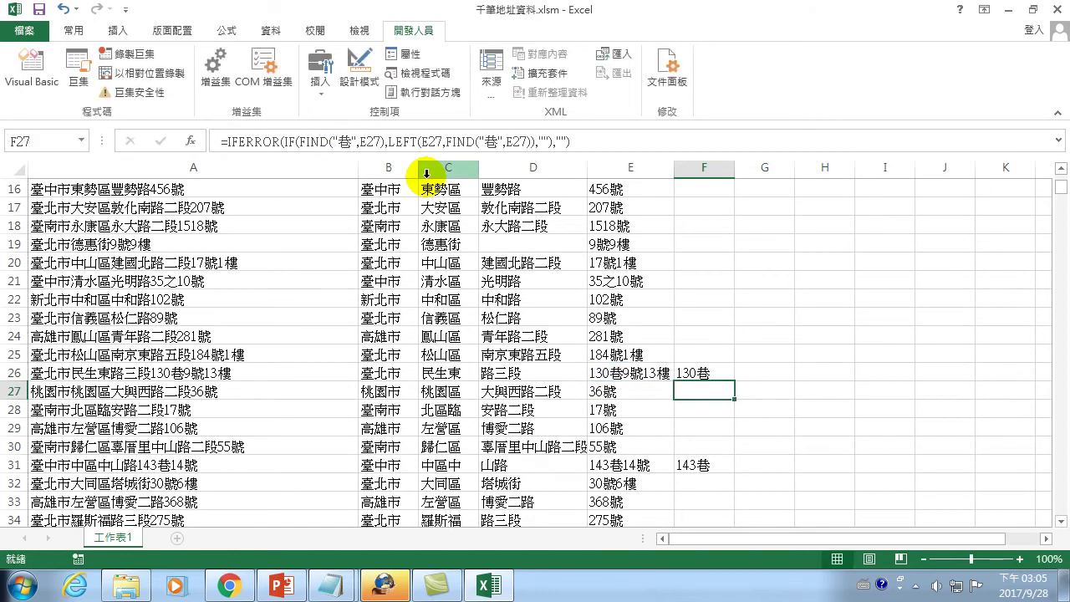
pyautogui.click(703, 373)
pyautogui.click(698, 370)
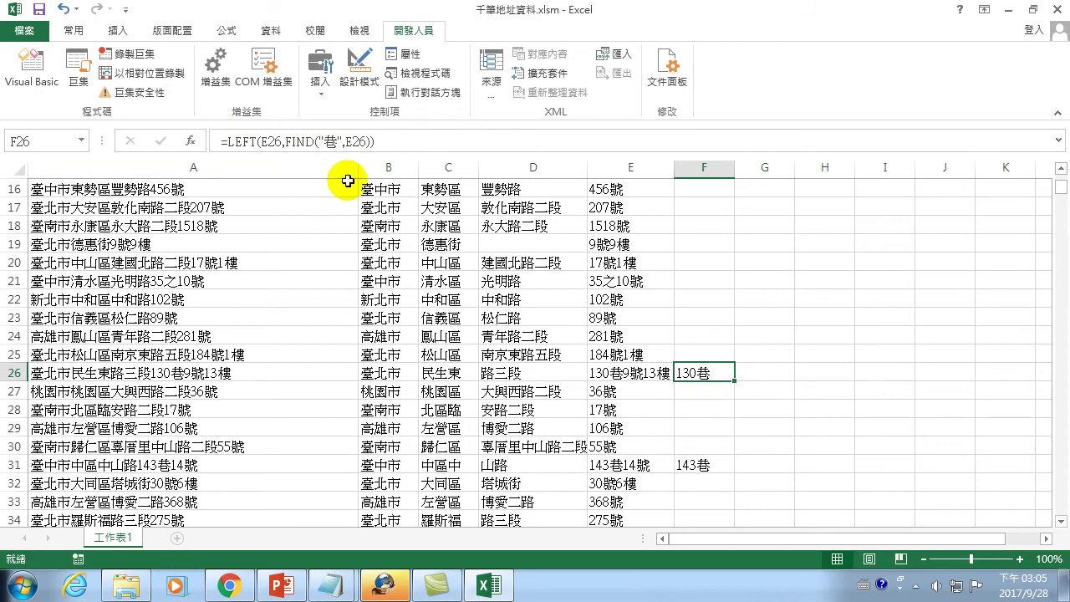
# - Begin rewriting F26 as =IF(FIND("巷", entering 巷 with the Chinese input method
pyautogui.click(229, 142)
pyautogui.write('fin')
pyautogui.press('BackSpace')
pyautogui.press('BackSpace')
pyautogui.press('BackSpace')
pyautogui.write('if')
pyautogui.press('Tab')
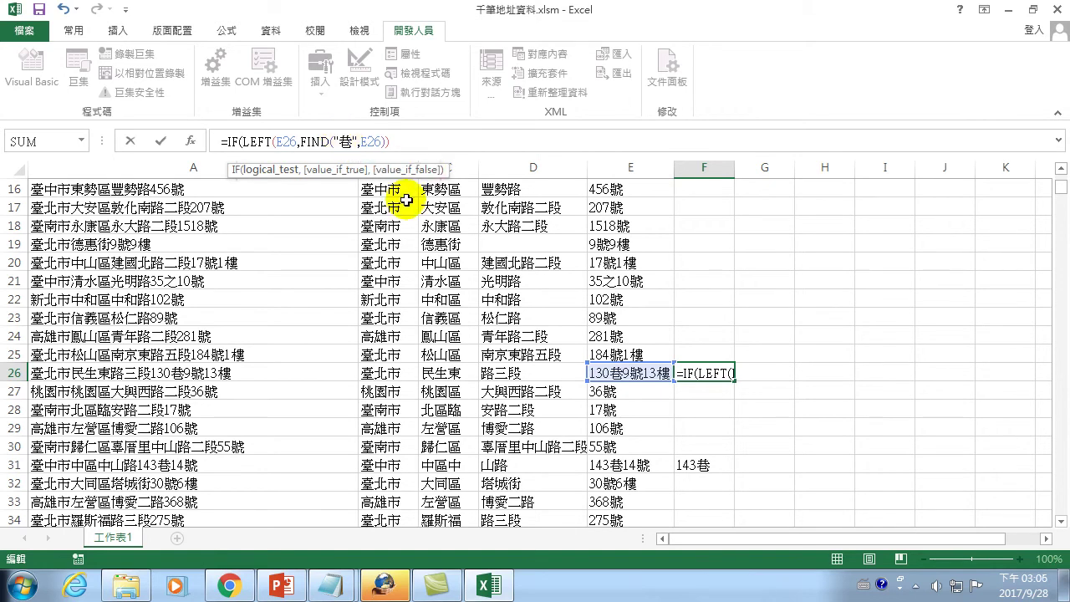
pyautogui.write('FIND(')
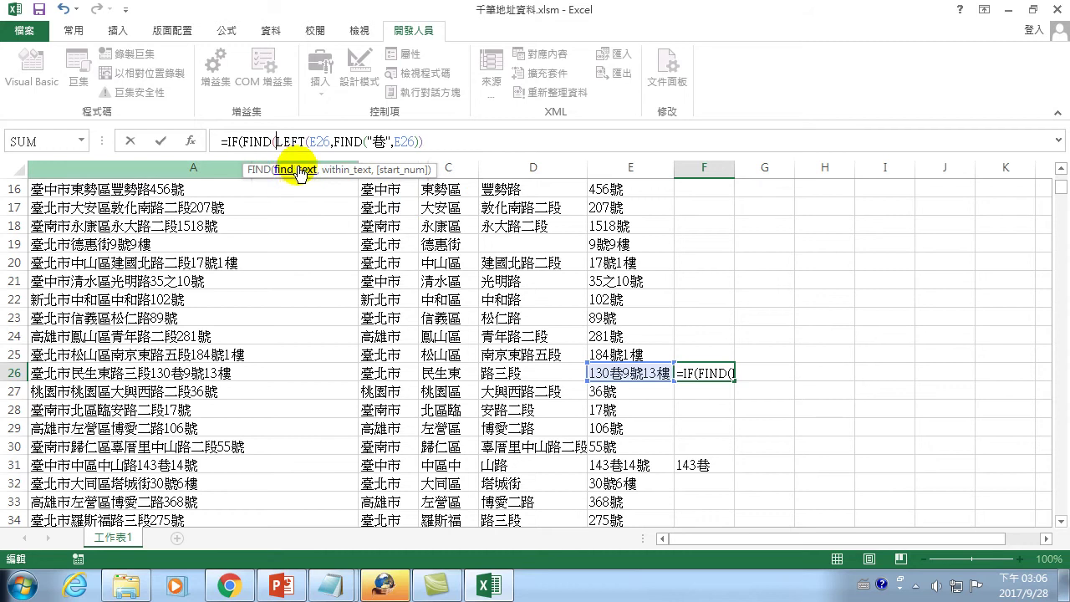
pyautogui.write('"')
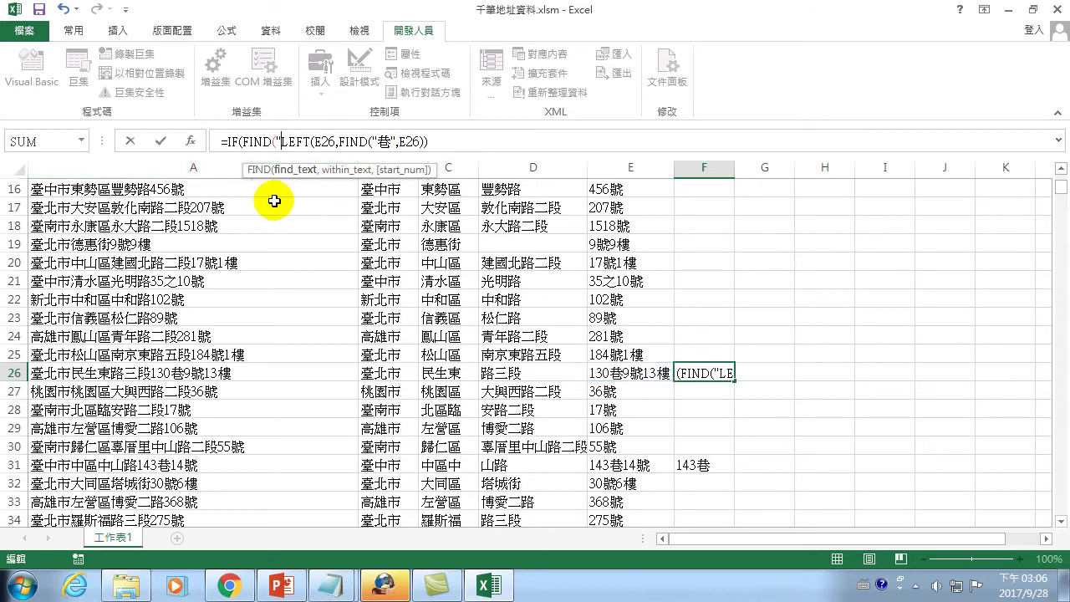
pyautogui.hotkey('ctrl', 'space')
pyautogui.write('tu')
pyautogui.press('space')
pyautogui.write('",')
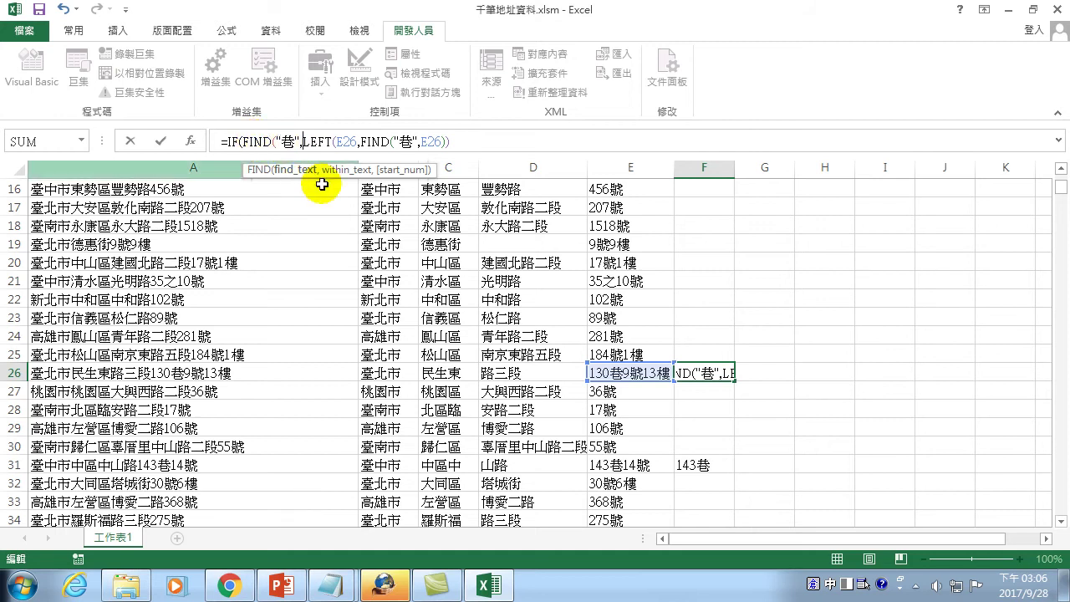
# - Point the FIND test at E26 and set the edit point right after the equals sign
pyautogui.click(628, 373)
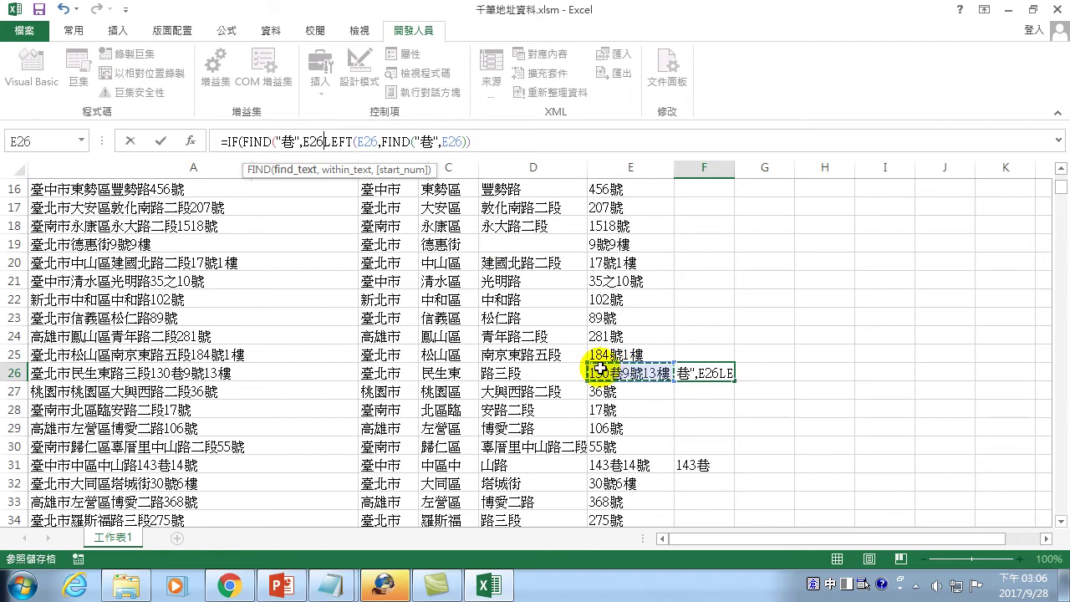
pyautogui.write(')')
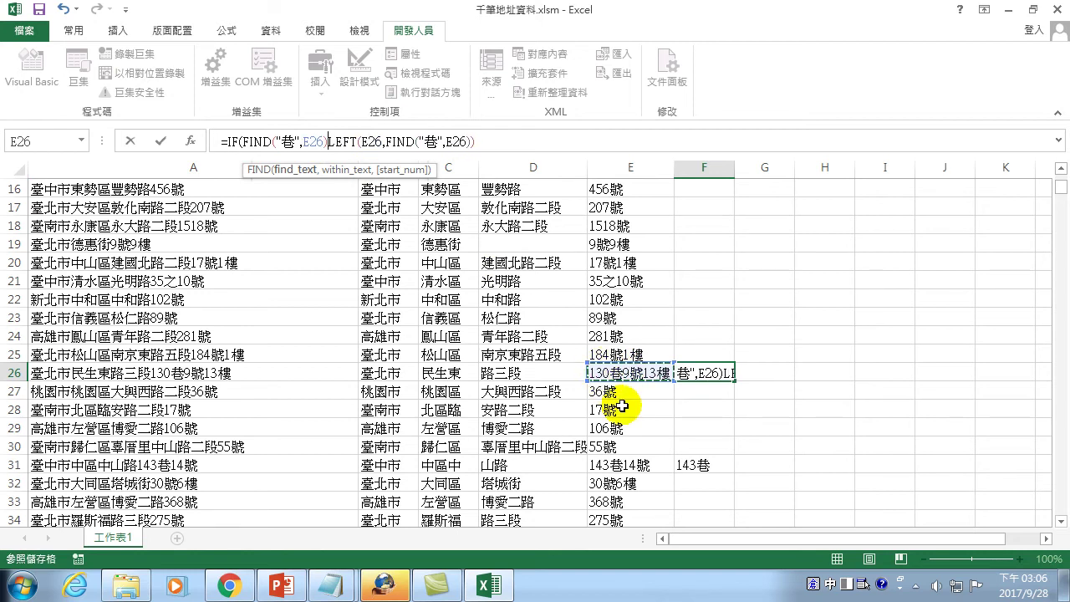
pyautogui.write(',')
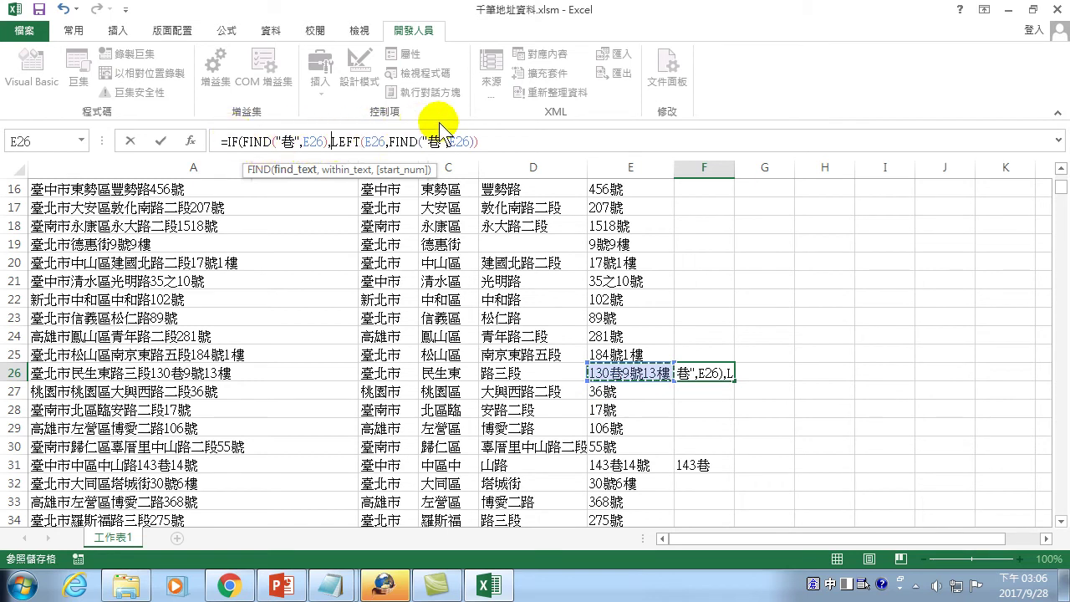
pyautogui.click(502, 140)
pyautogui.write(',""')
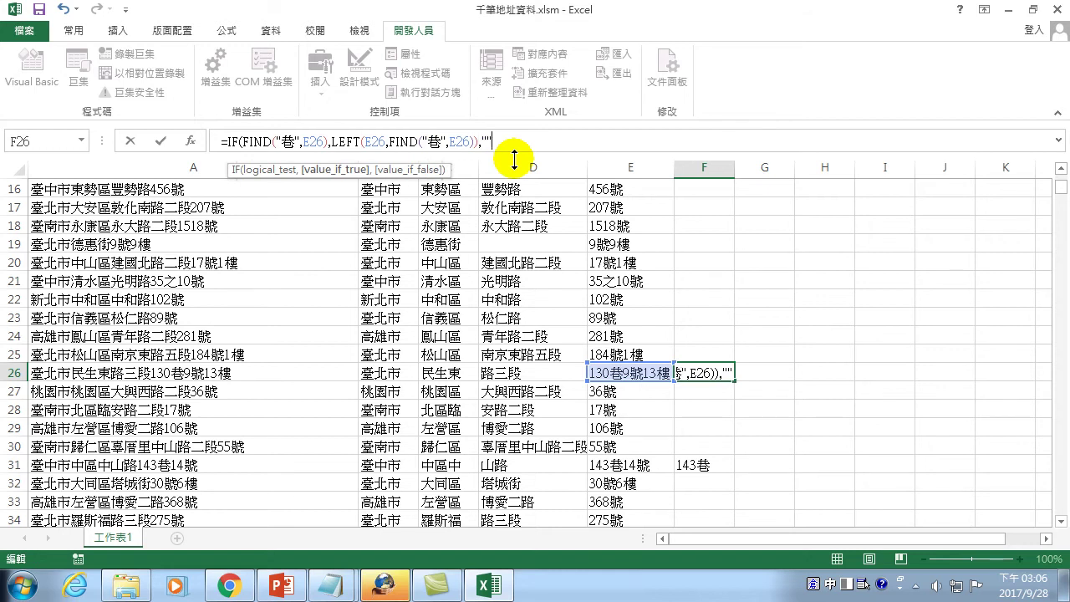
pyautogui.click(224, 141)
pyautogui.click(247, 142)
pyautogui.click(224, 141)
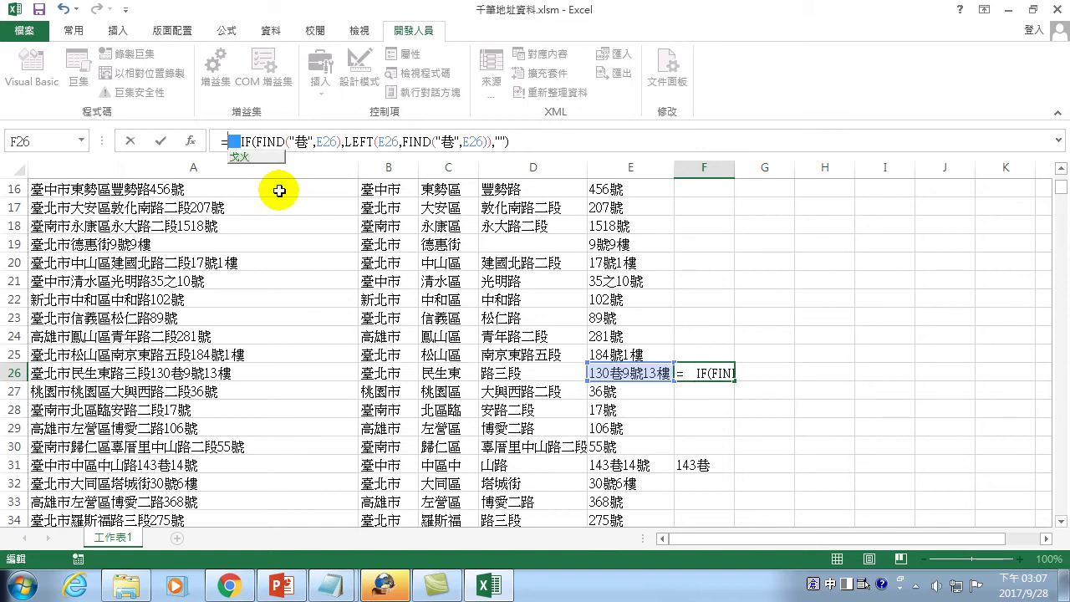
# - Wrap F26's IF formula in IFERROR with a "" fallback and commit it, showing 130巷
pyautogui.write('if')
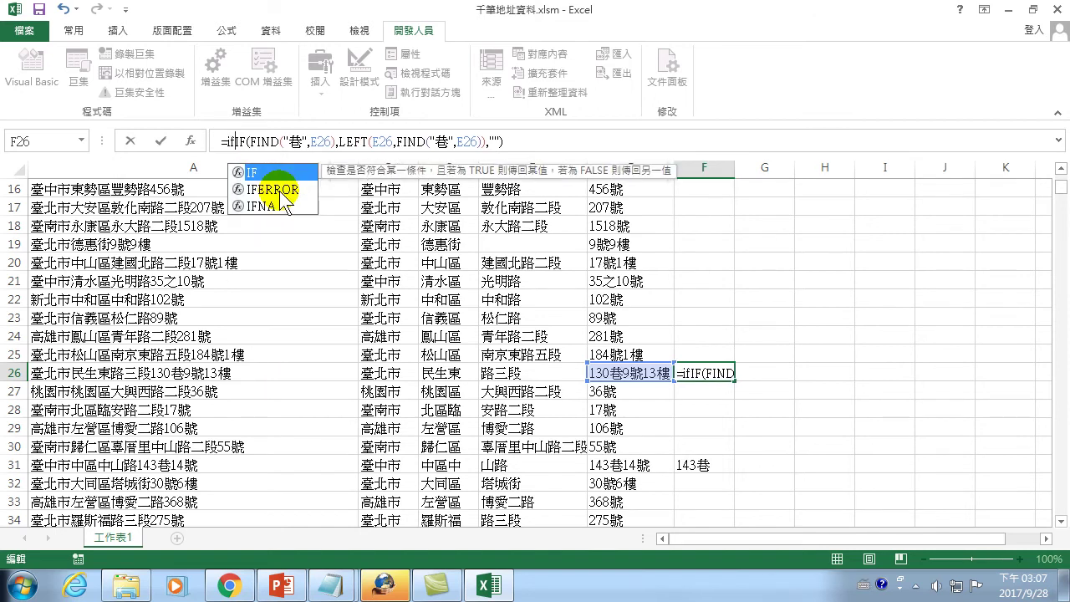
pyautogui.click(281, 191)
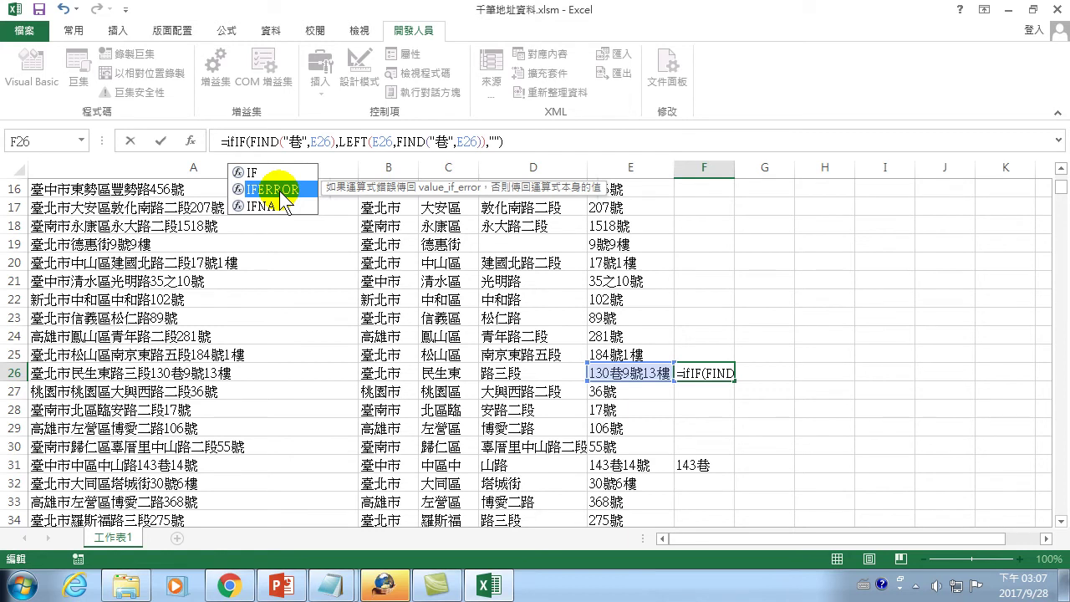
pyautogui.doubleClick(281, 191)
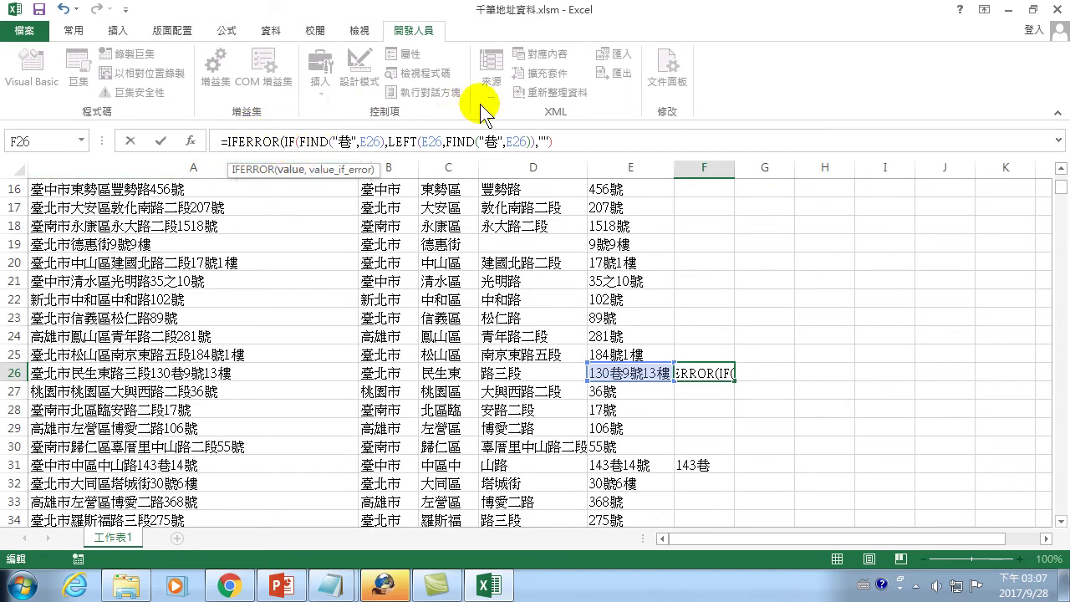
pyautogui.click(552, 143)
pyautogui.write(',')
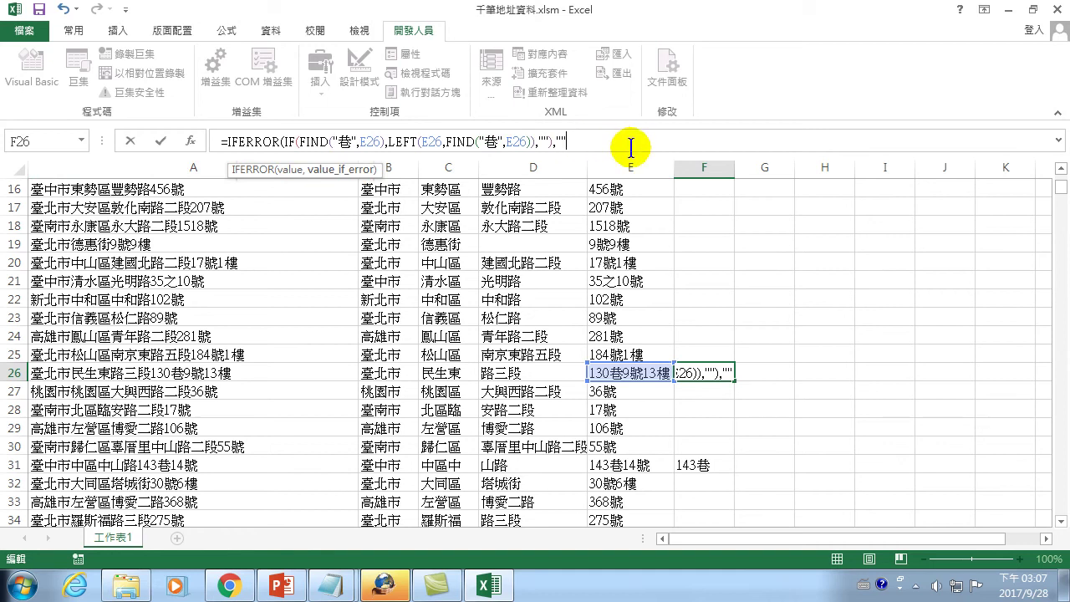
pyautogui.write(')')
pyautogui.click(631, 148)
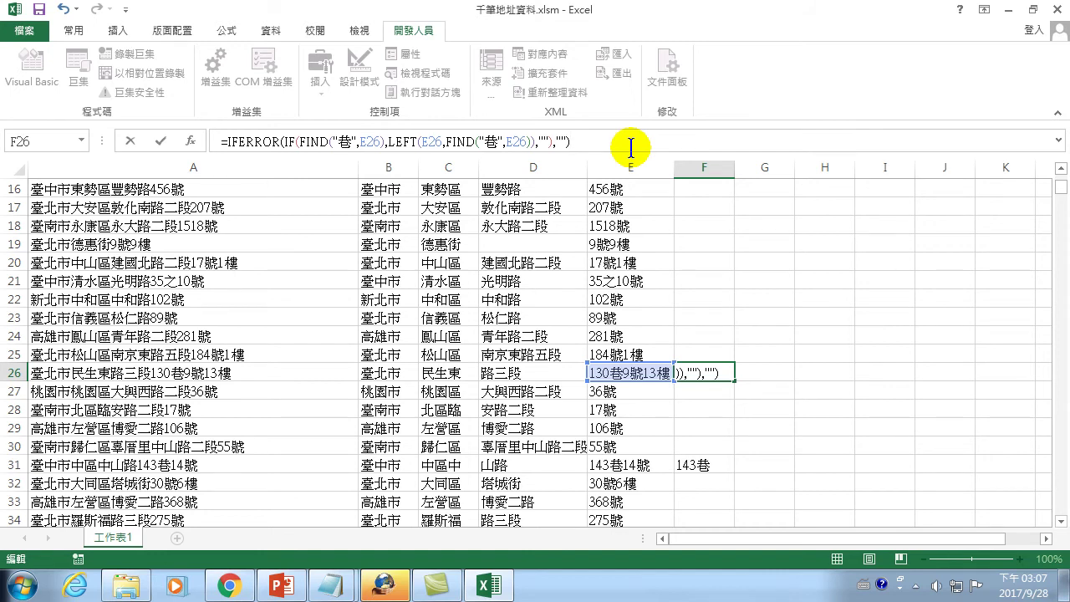
pyautogui.press('Return')
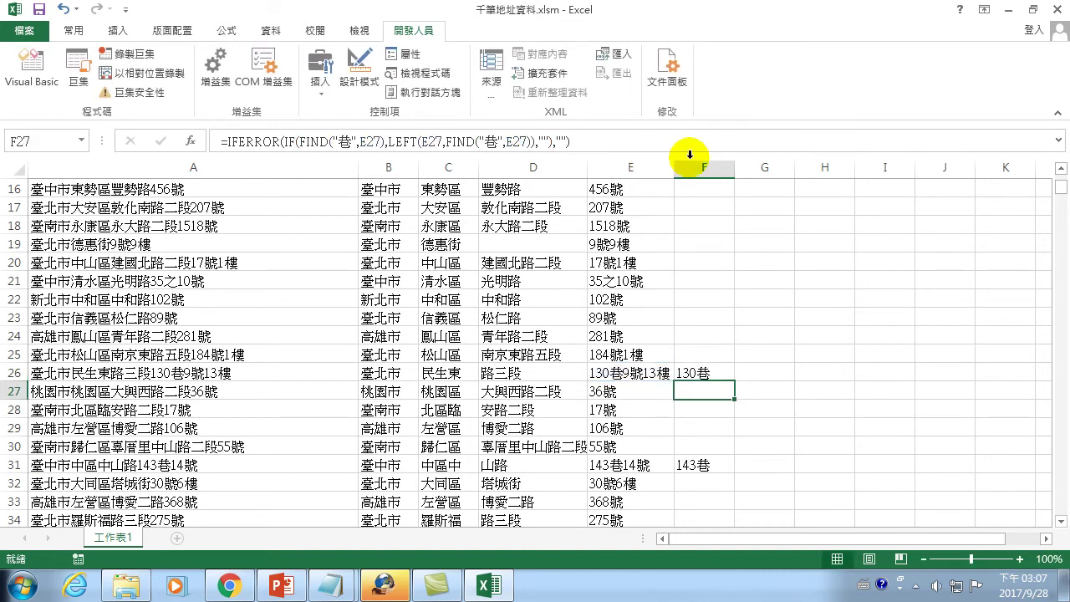
pyautogui.click(699, 373)
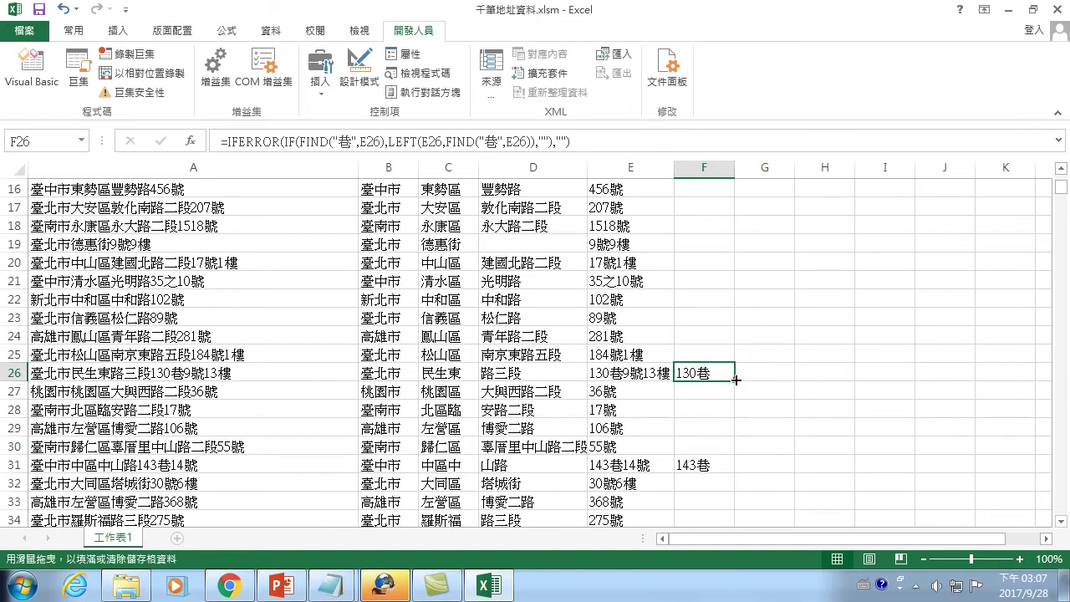
# - Test-fill F26's formula down to row 33 and up through row 21
pyautogui.moveTo(734, 382); pyautogui.dragTo(736, 505)
pyautogui.click(707, 382)
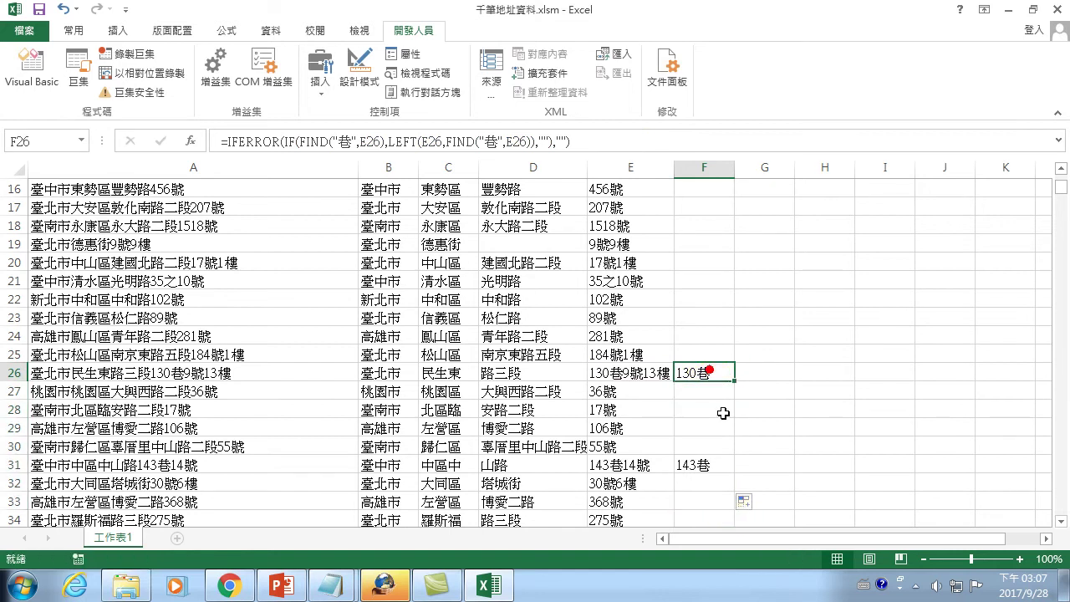
pyautogui.moveTo(734, 381); pyautogui.dragTo(739, 282)
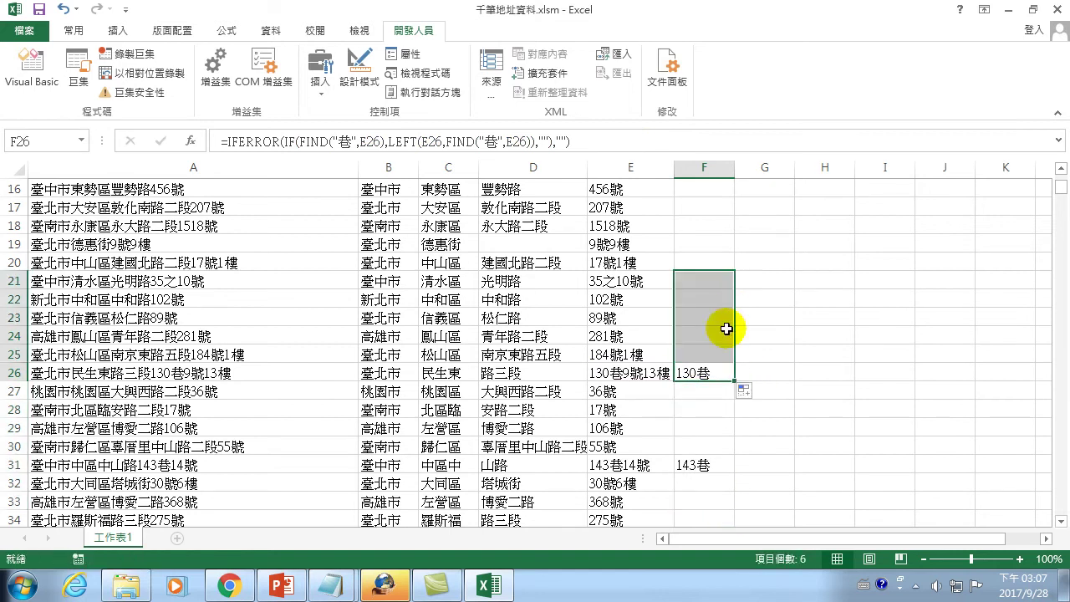
pyautogui.click(710, 373)
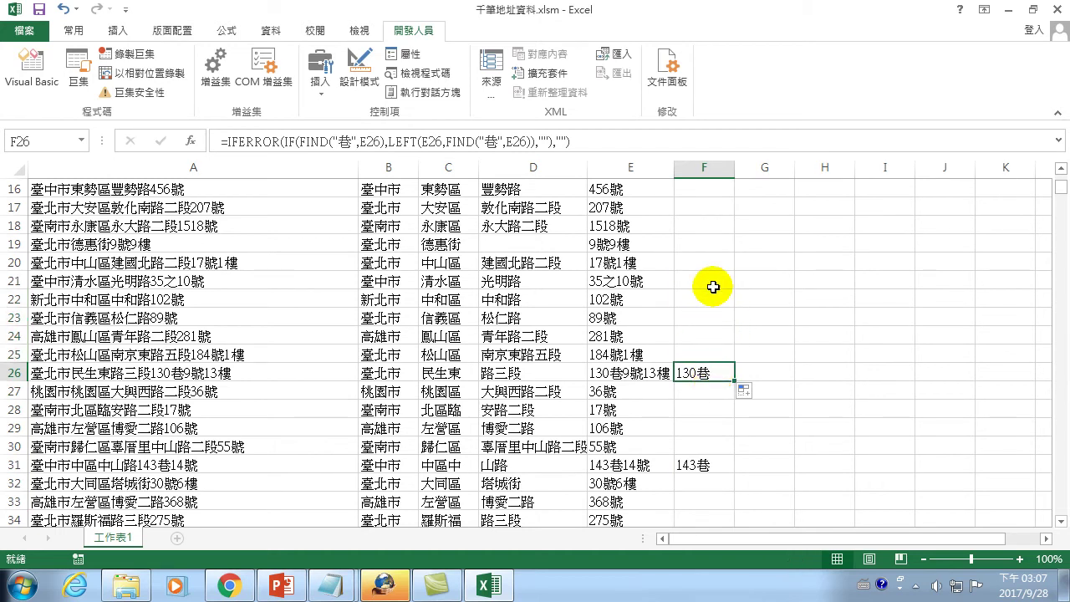
# - Copy F26's full IFERROR formula text and bring up the Macro list with 縣市拆分1 selected
pyautogui.click(564, 140)
pyautogui.moveTo(564, 140); pyautogui.dragTo(220, 141)
pyautogui.hotkey('ctrl', 'c')
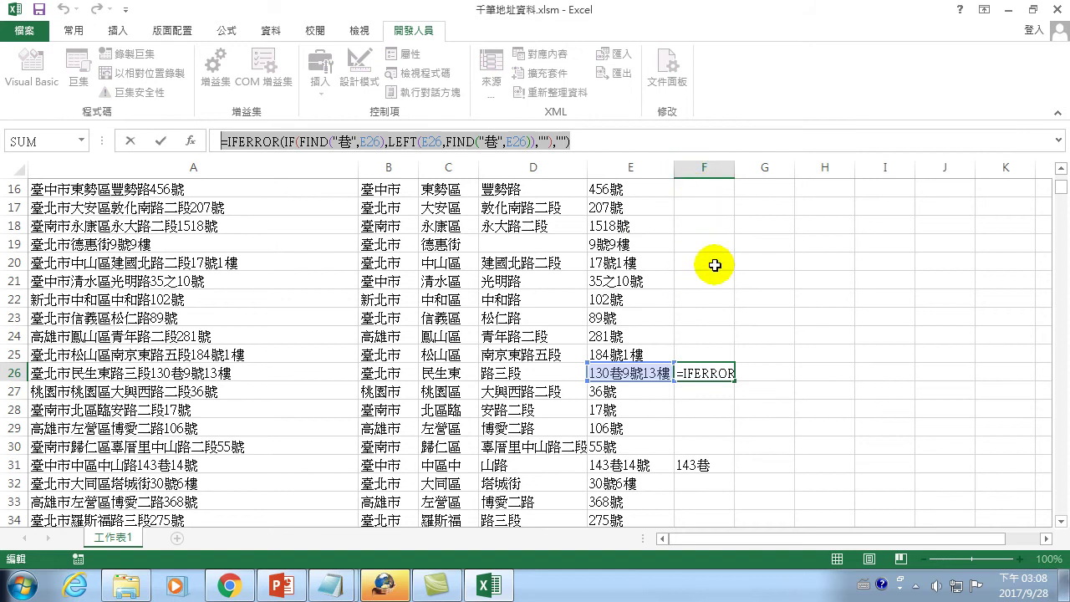
pyautogui.press('Escape')
pyautogui.hotkey('ctrl', 'v')
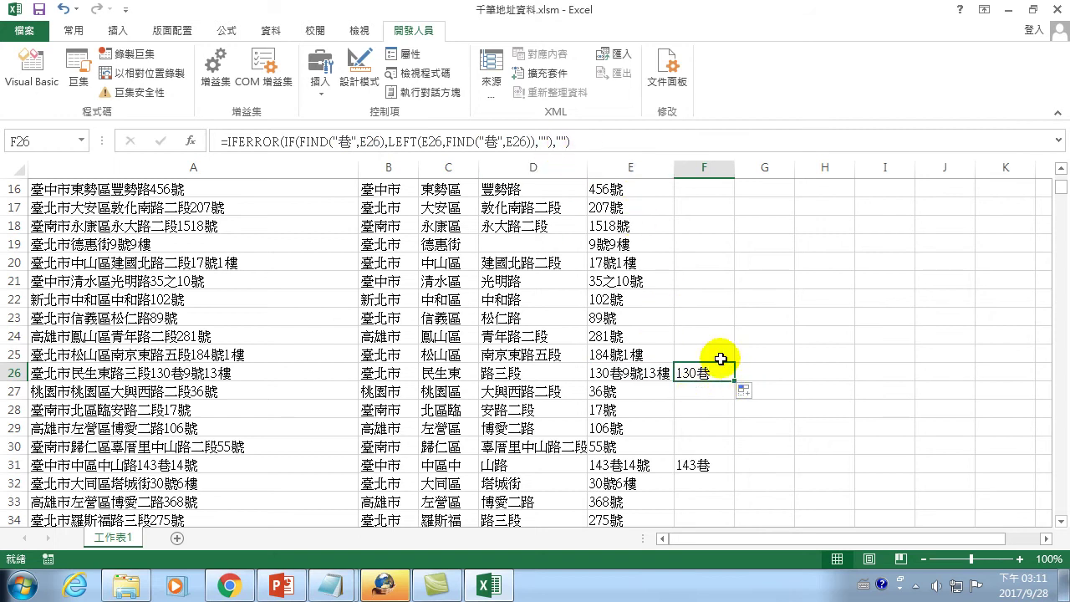
pyautogui.moveTo(594, 143); pyautogui.dragTo(131, 143)
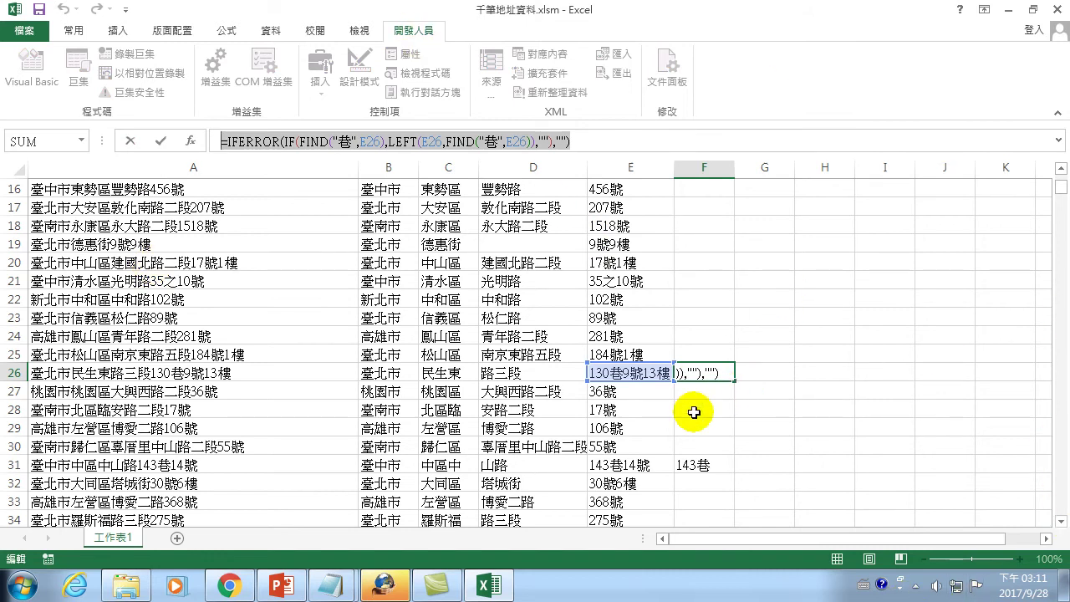
pyautogui.hotkey('ctrl', 'Return')
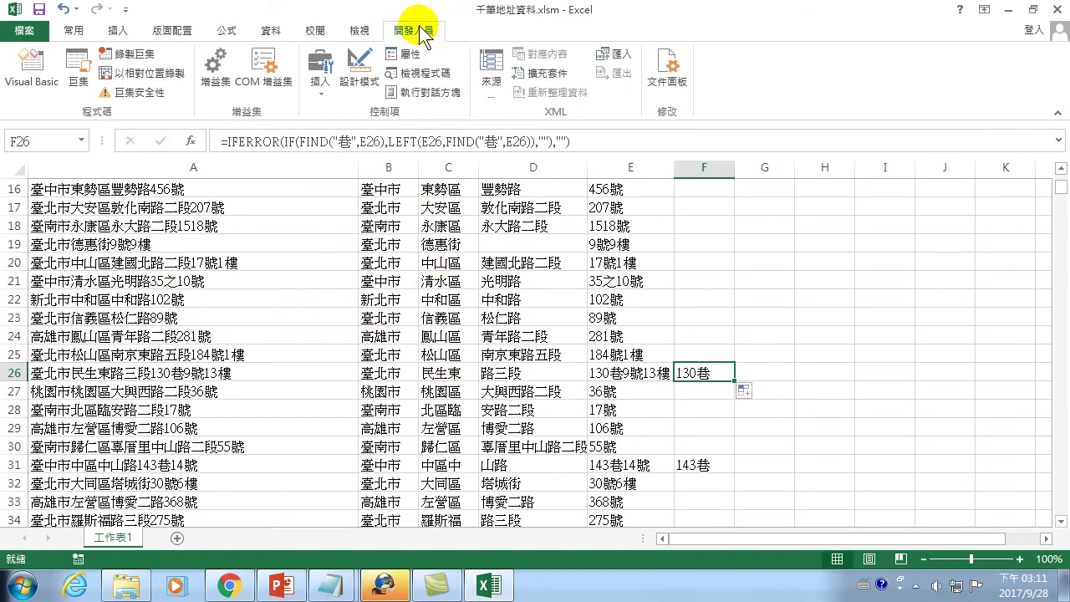
pyautogui.click(78, 71)
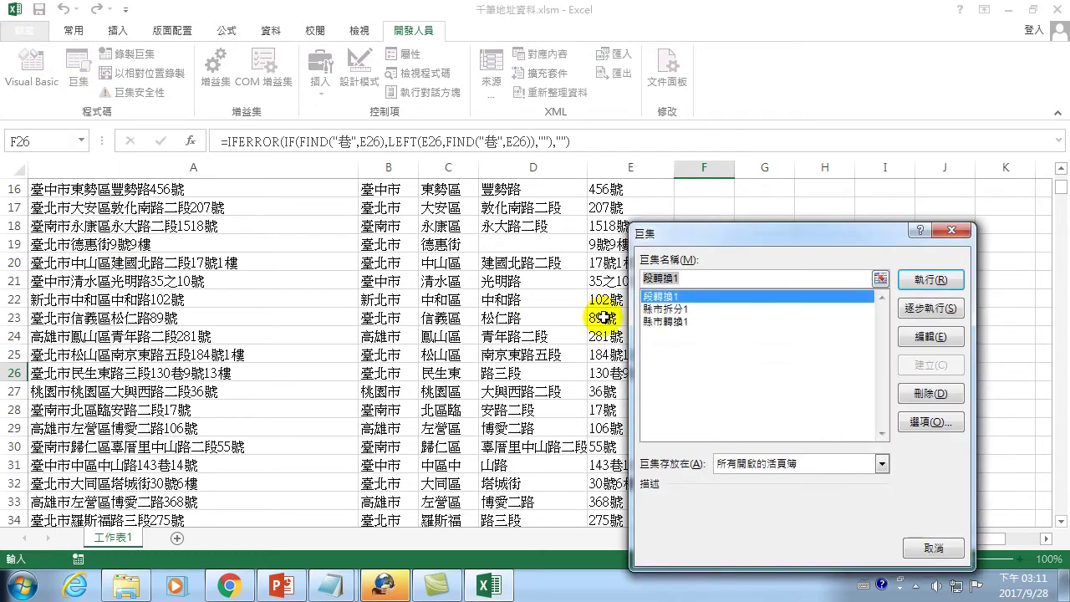
pyautogui.click(667, 309)
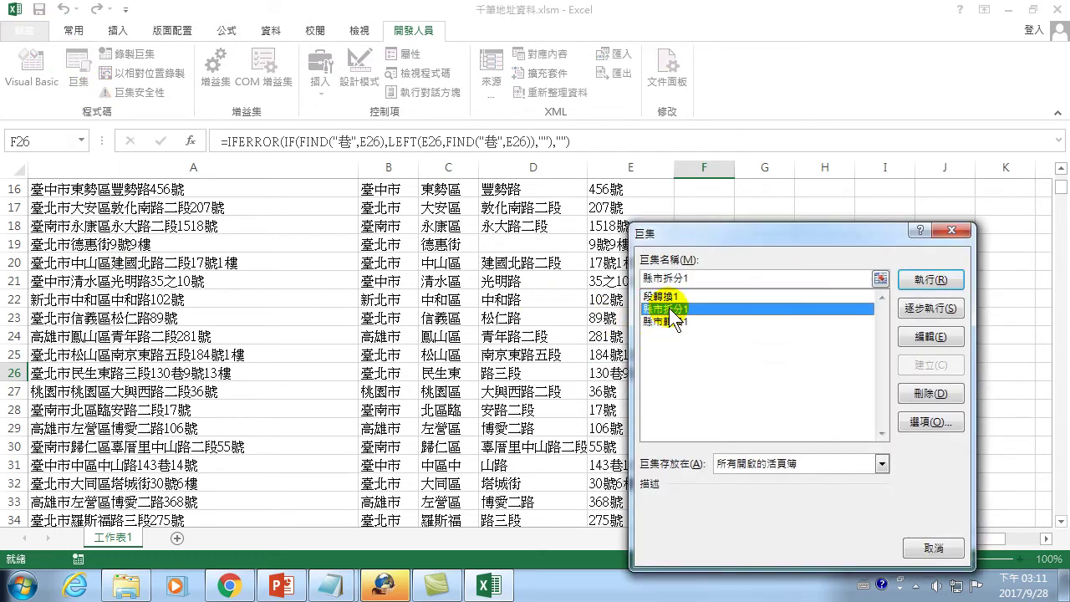
# - In 縣市拆分1, add cells(i,6) = "<pasted IFERROR formula>" below the Cells(i,5) line
pyautogui.click(923, 335)
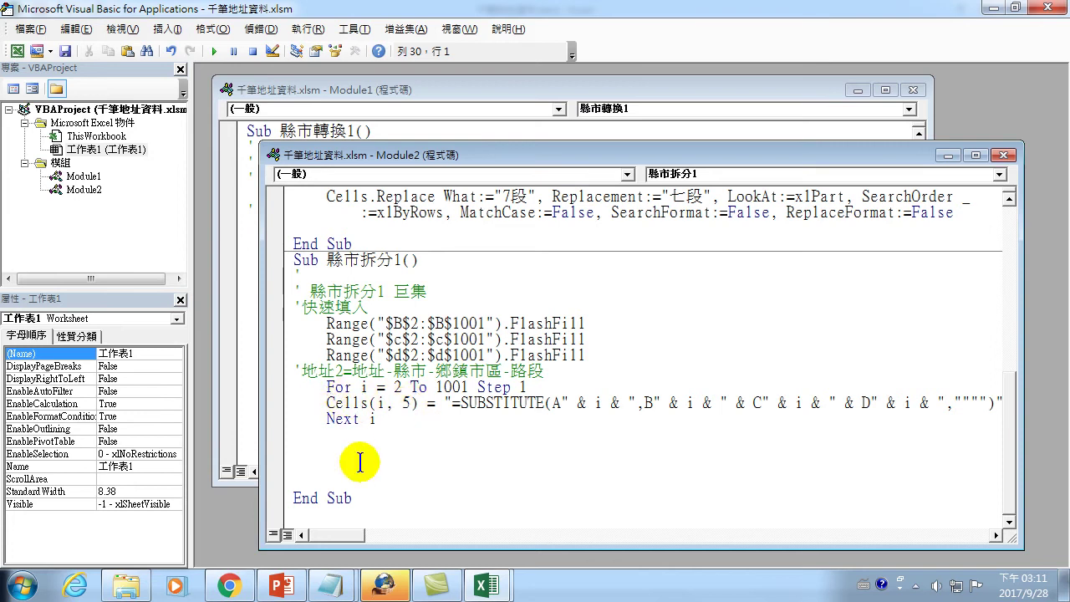
pyautogui.click(411, 403)
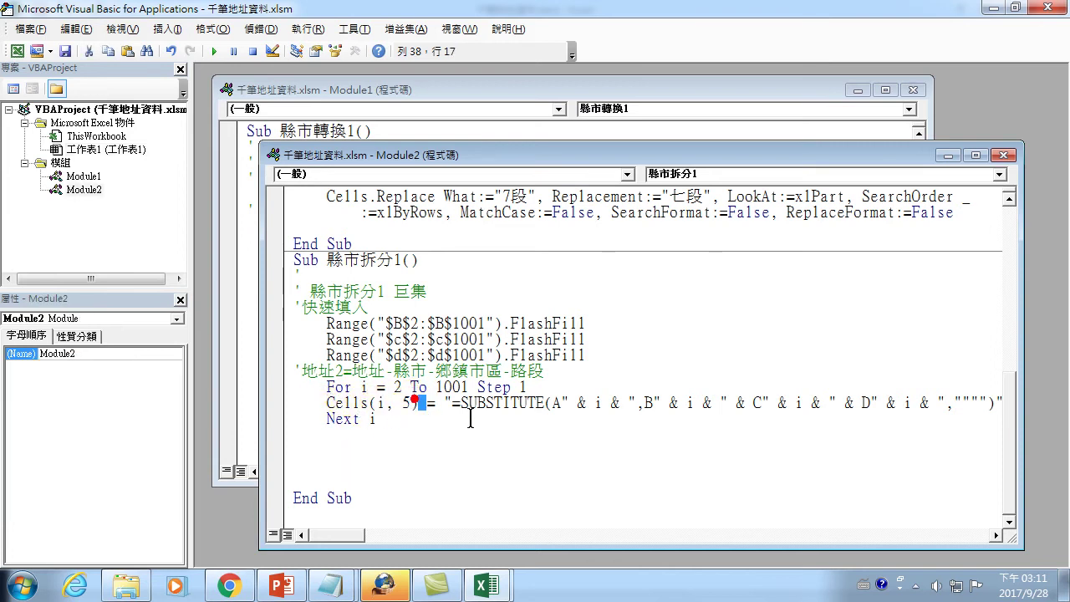
pyautogui.press('End')
pyautogui.press('Return')
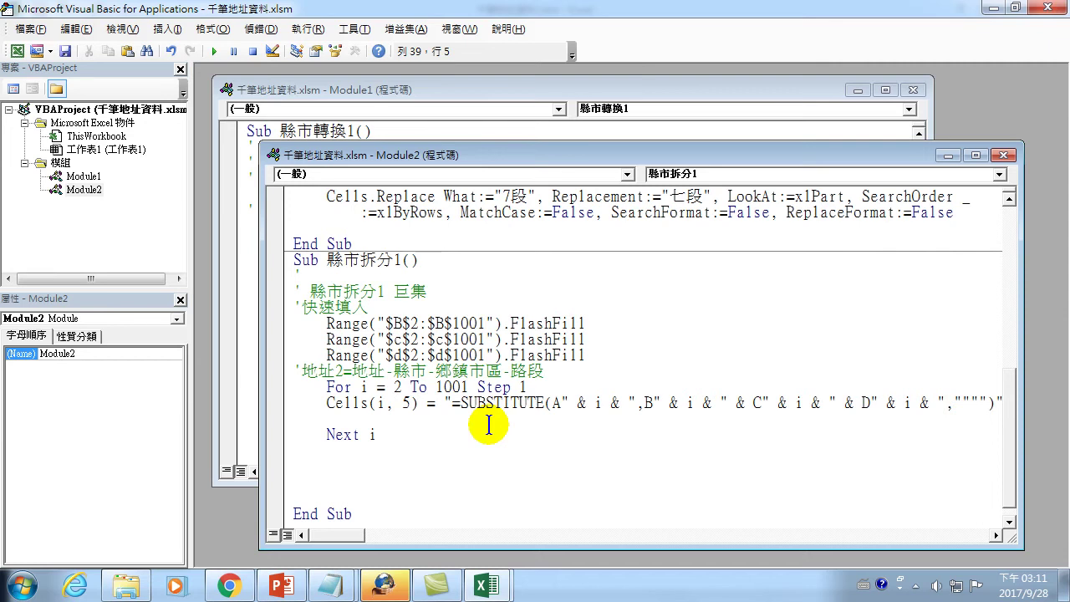
pyautogui.write('cells(')
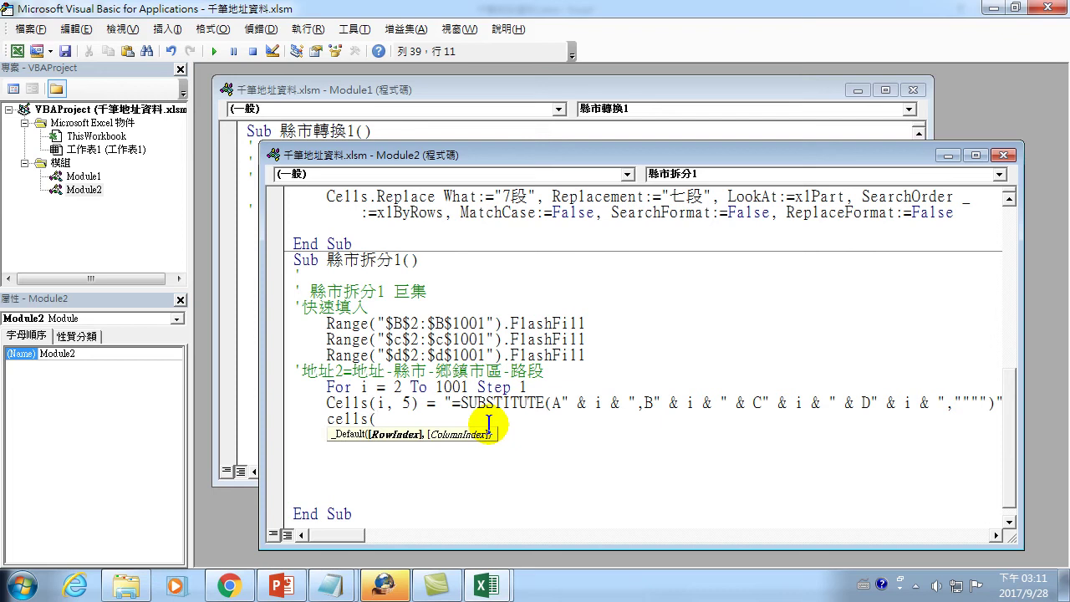
pyautogui.write('i,6')
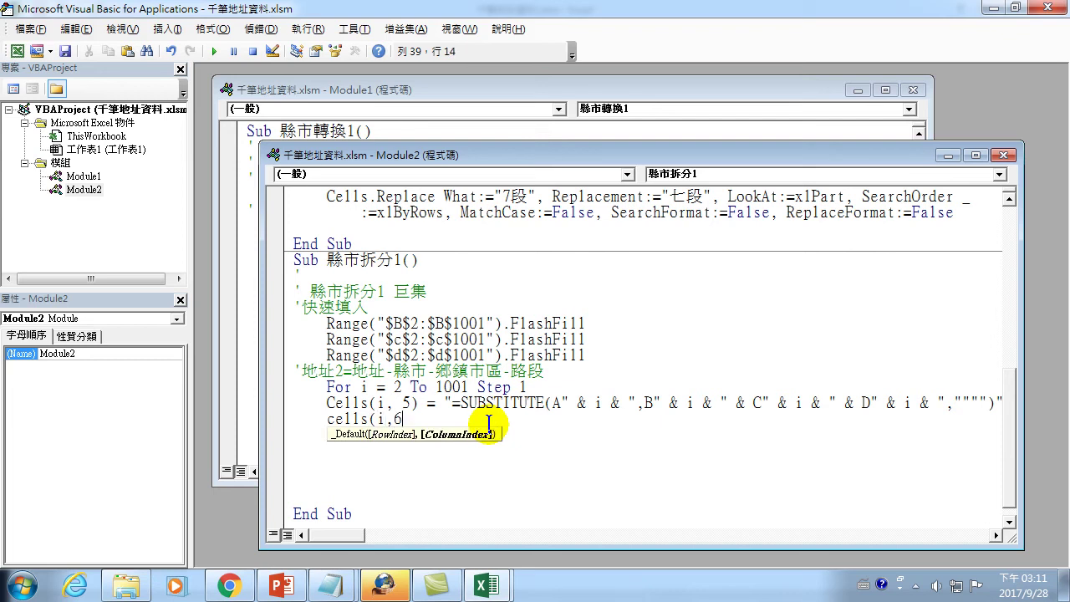
pyautogui.write(') =')
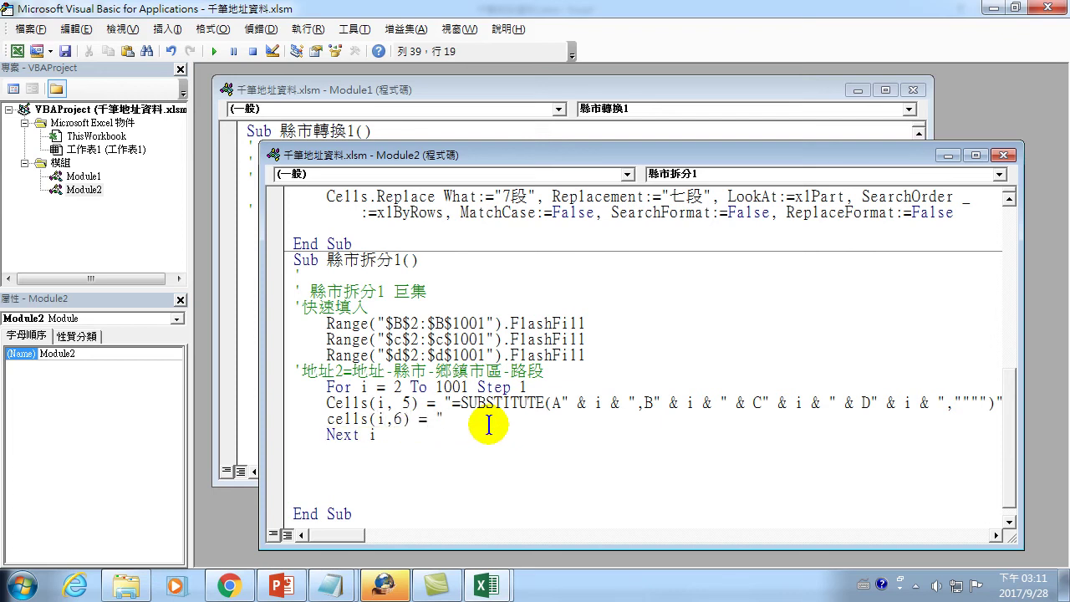
pyautogui.hotkey('ctrl', 'v')
pyautogui.write('"')
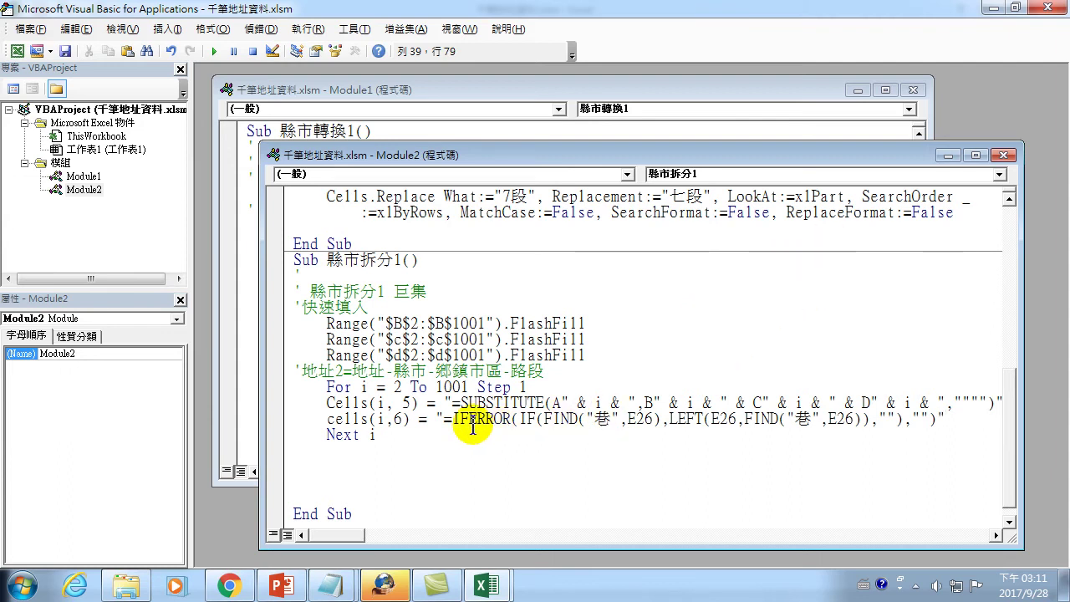
pyautogui.click(435, 418)
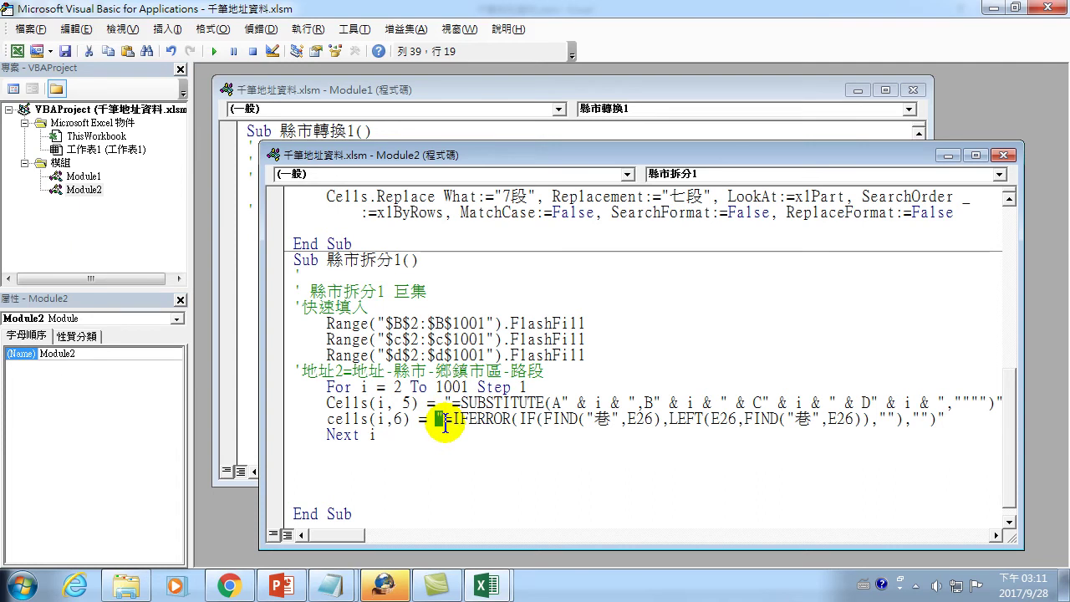
pyautogui.moveTo(444, 417); pyautogui.dragTo(938, 420)
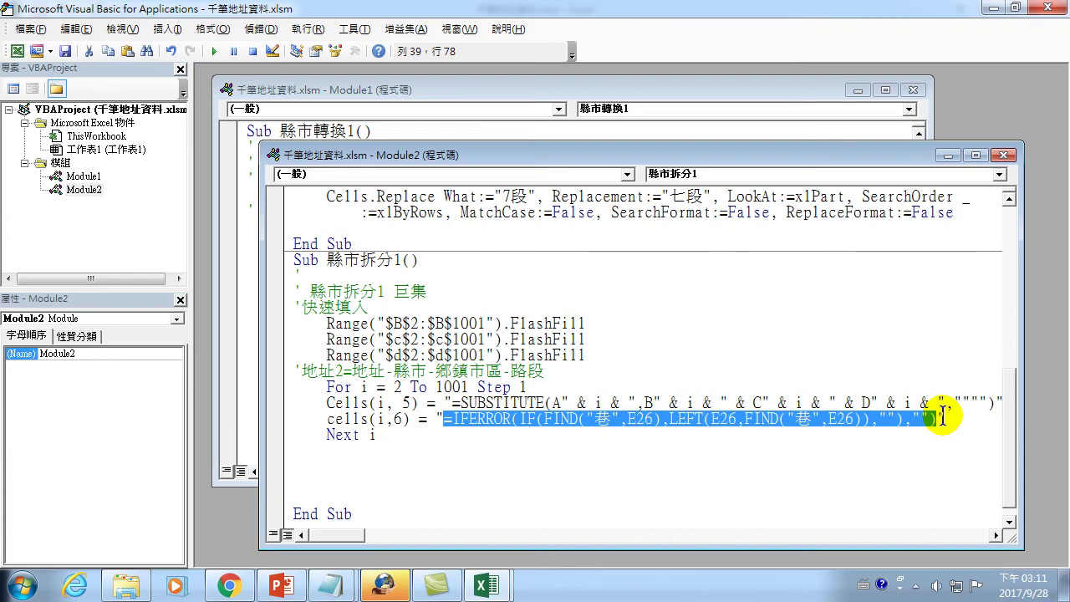
# - Fix the compile error by doubling the quotes around both 巷 and the empty-text arguments
pyautogui.click(525, 442)
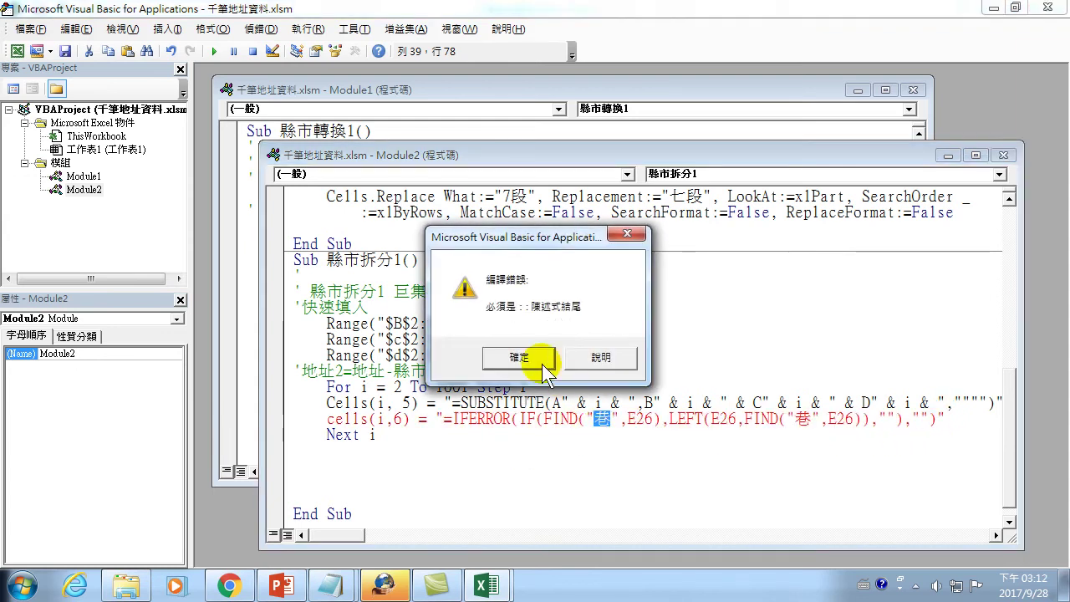
pyautogui.click(544, 366)
pyautogui.click(553, 418)
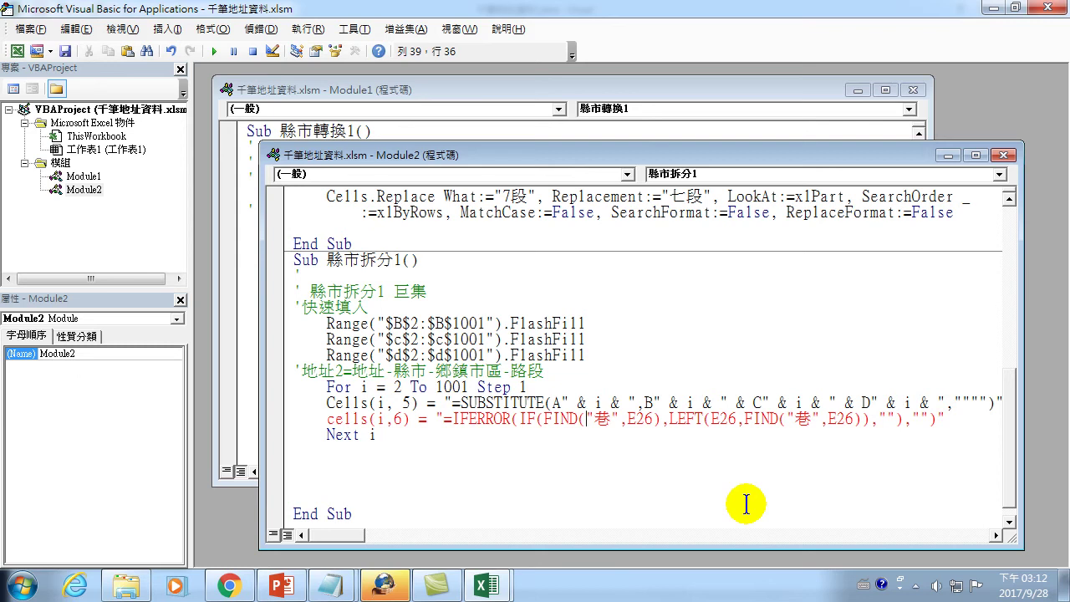
pyautogui.write('"')
pyautogui.press('Right')
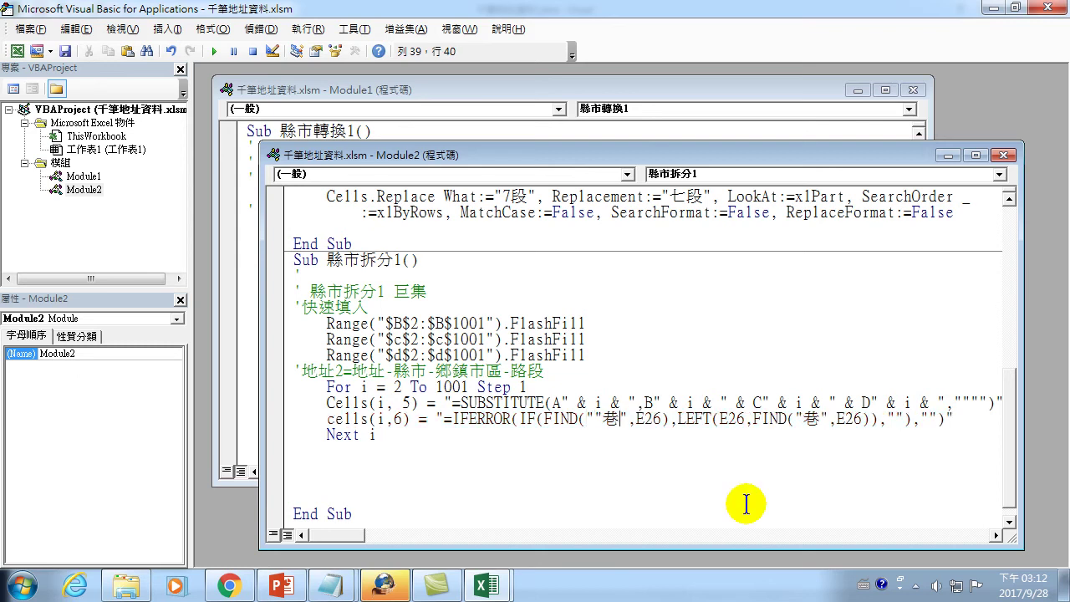
pyautogui.write('"')
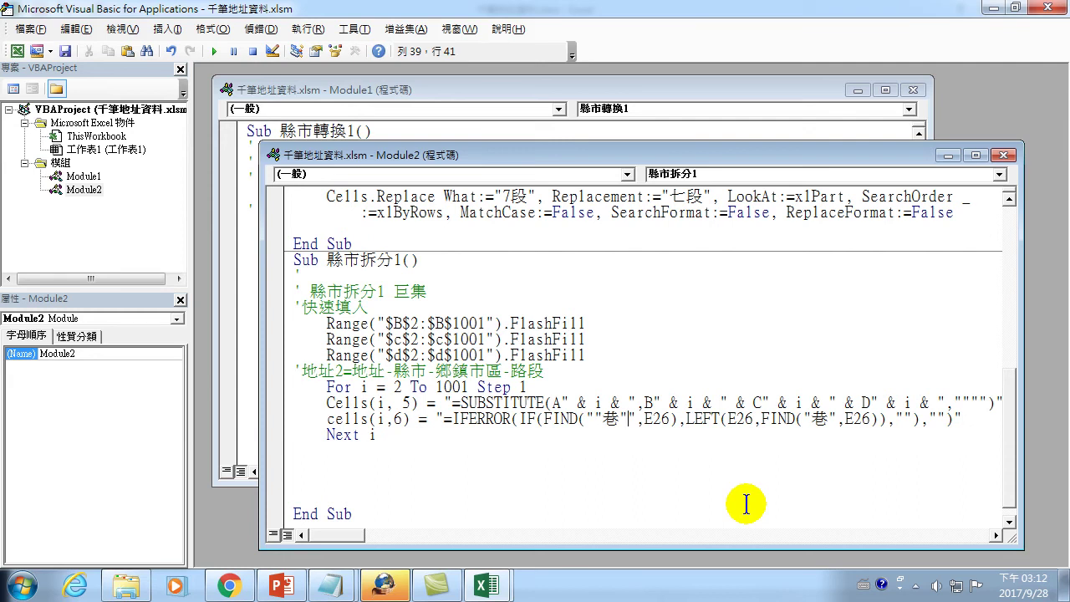
pyautogui.click(813, 418)
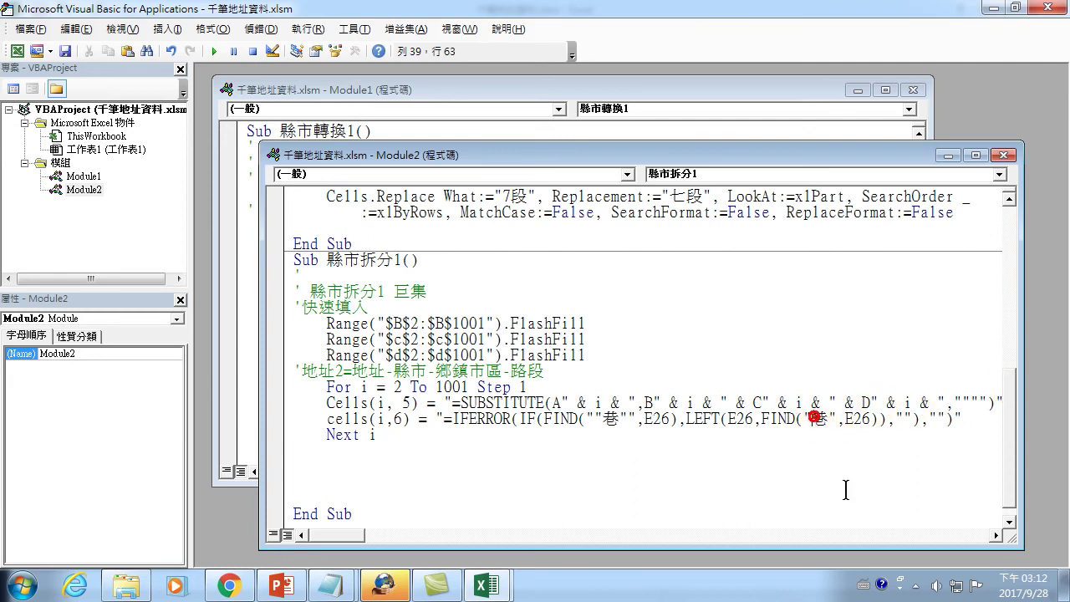
pyautogui.write('"')
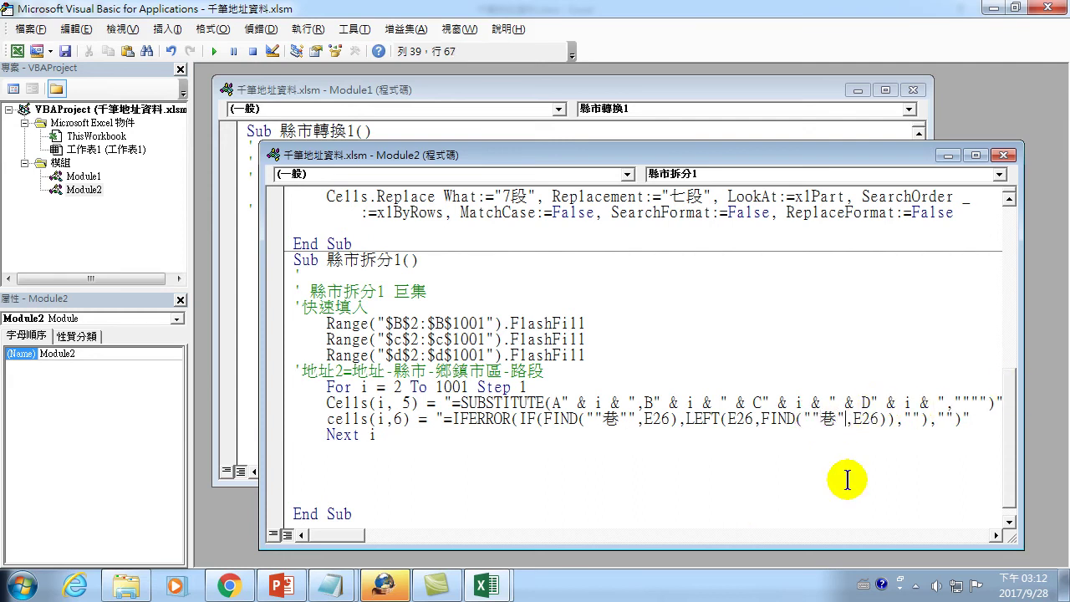
pyautogui.write('"')
pyautogui.click(922, 417)
pyautogui.write('"')
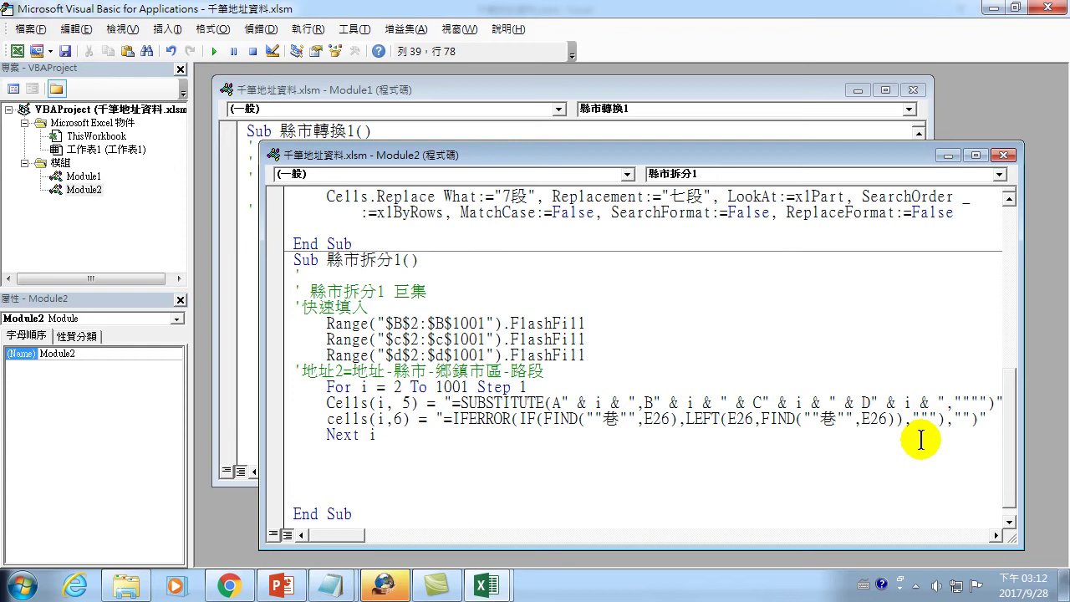
pyautogui.write('"')
pyautogui.click(968, 419)
pyautogui.write('""')
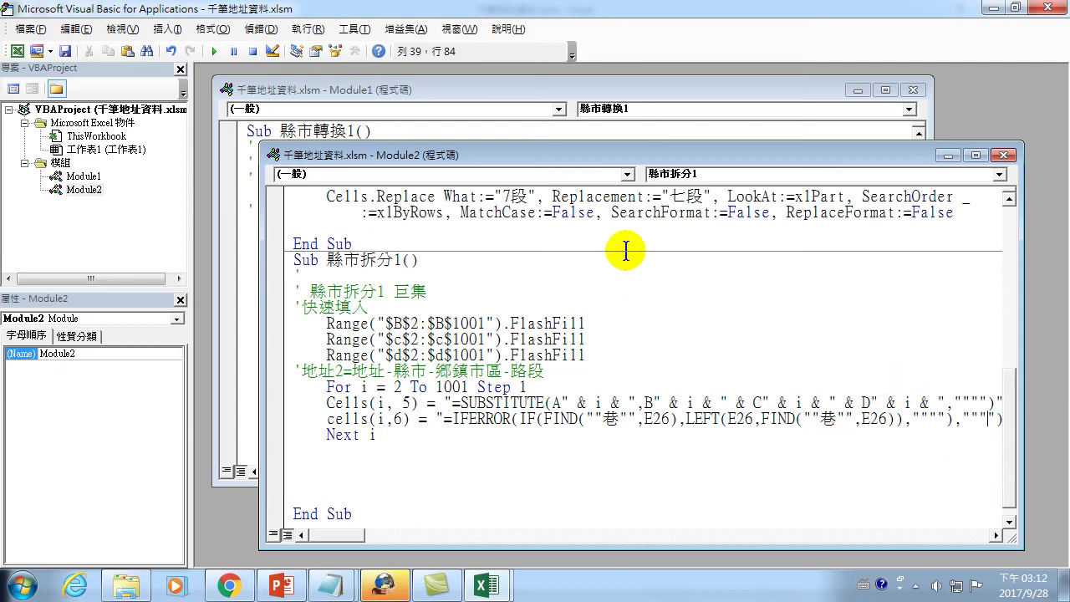
pyautogui.moveTo(626, 149); pyautogui.dragTo(563, 147)
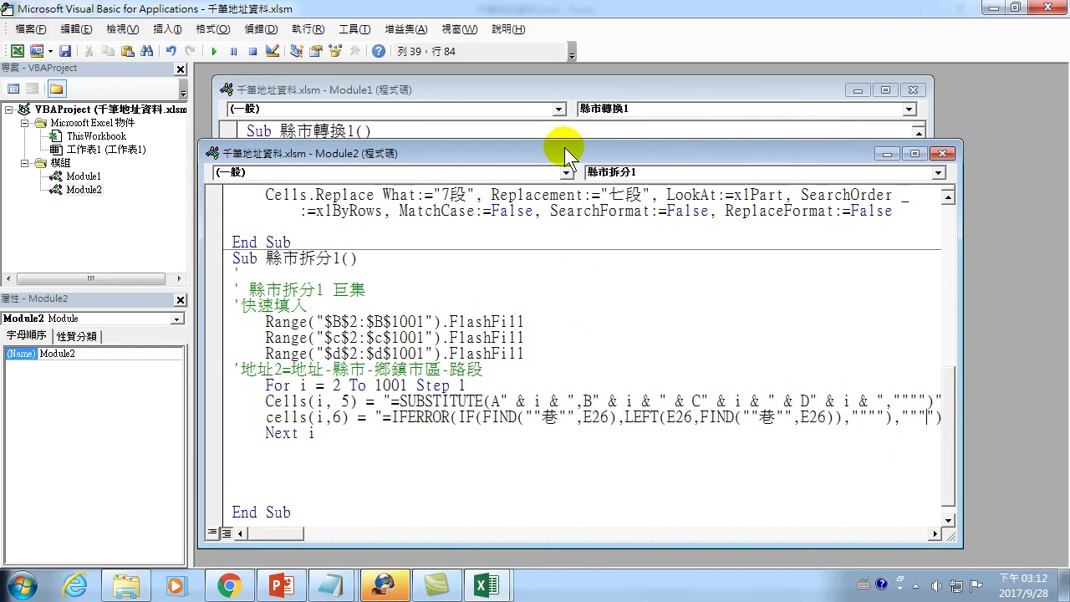
# - Replace E26 with Ei in all three FIND and LEFT references of the cells(i,6) line
pyautogui.moveTo(961, 313); pyautogui.dragTo(1013, 313)
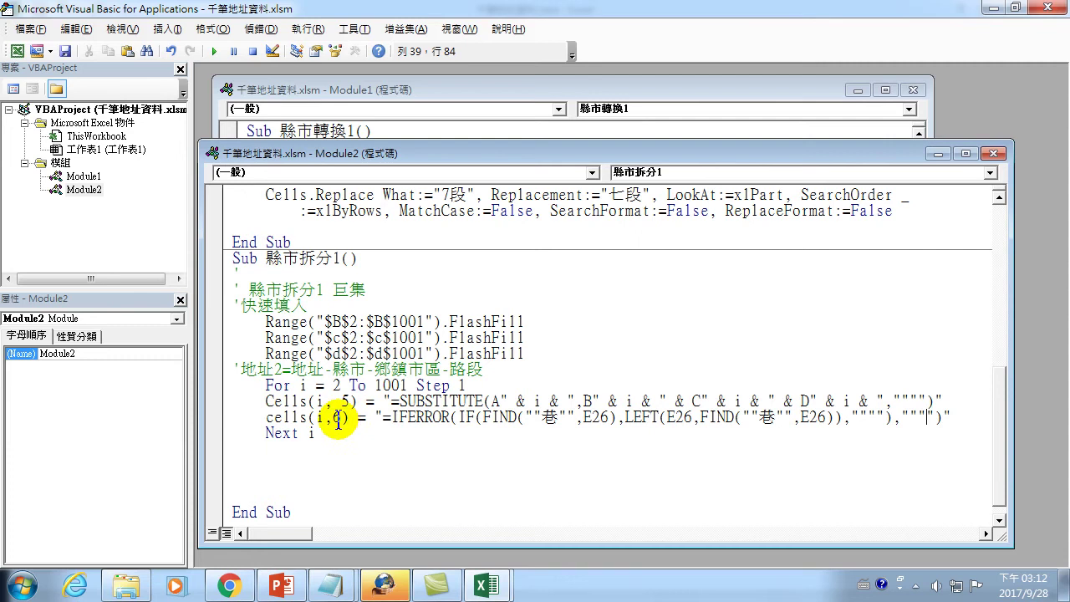
pyautogui.doubleClick(599, 416)
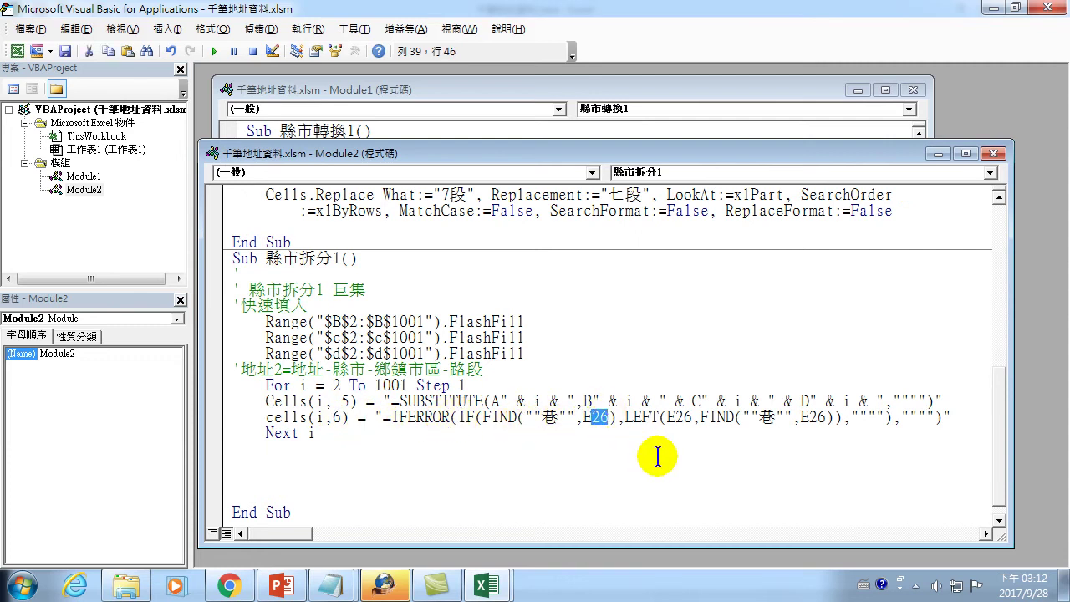
pyautogui.write('i')
pyautogui.doubleClick(674, 416)
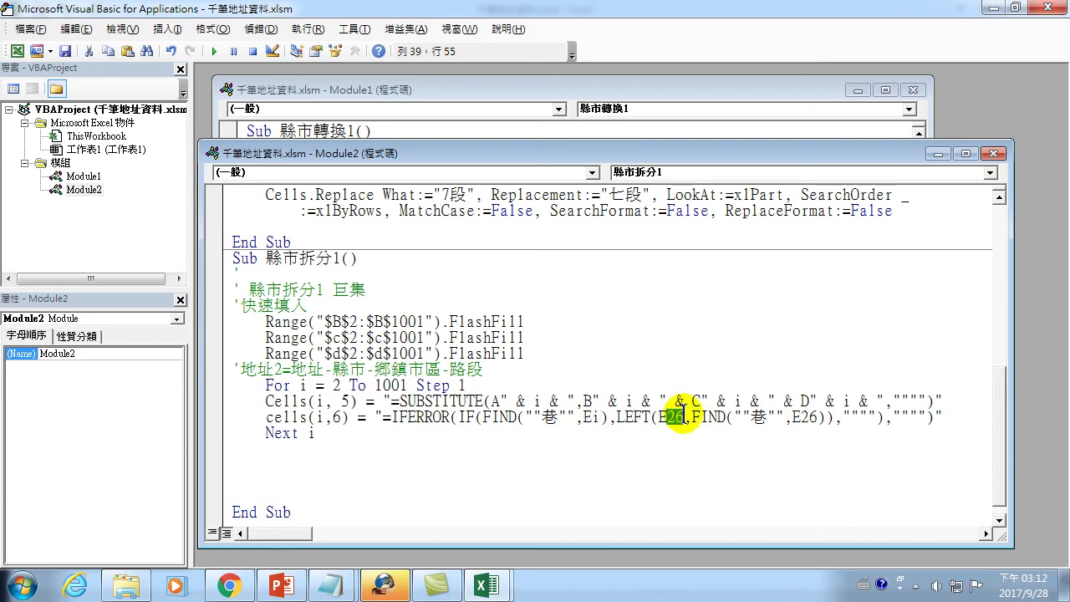
pyautogui.write('i')
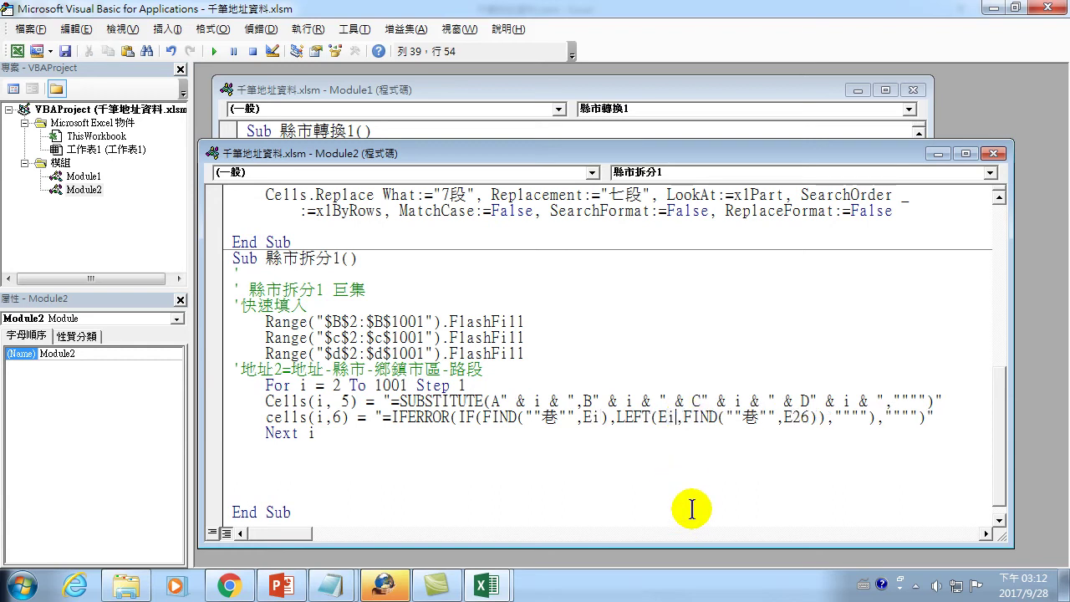
pyautogui.doubleClick(796, 416)
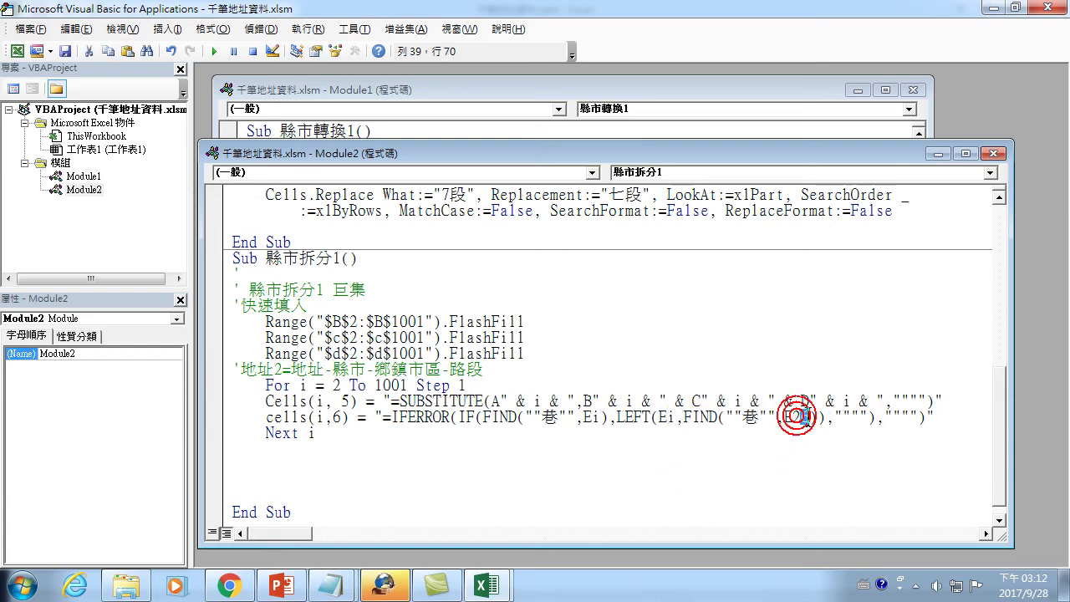
pyautogui.press('Delete')
pyautogui.write('i')
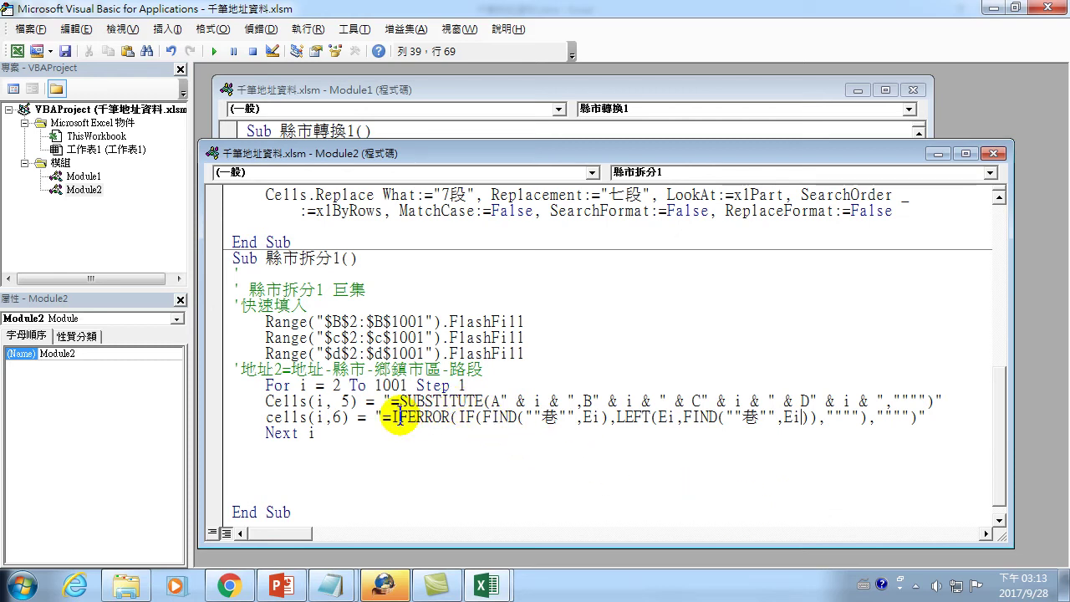
pyautogui.click(589, 416)
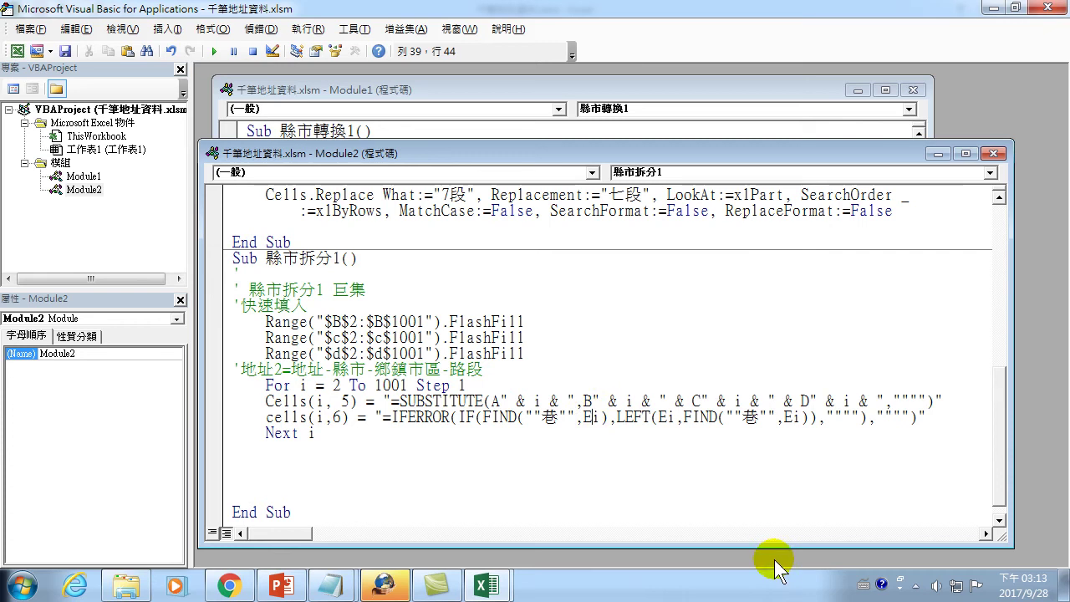
# - Change each Ei to E" & i & " in the cells(i,6) formula string, then close the VBA editor
pyautogui.write('"')
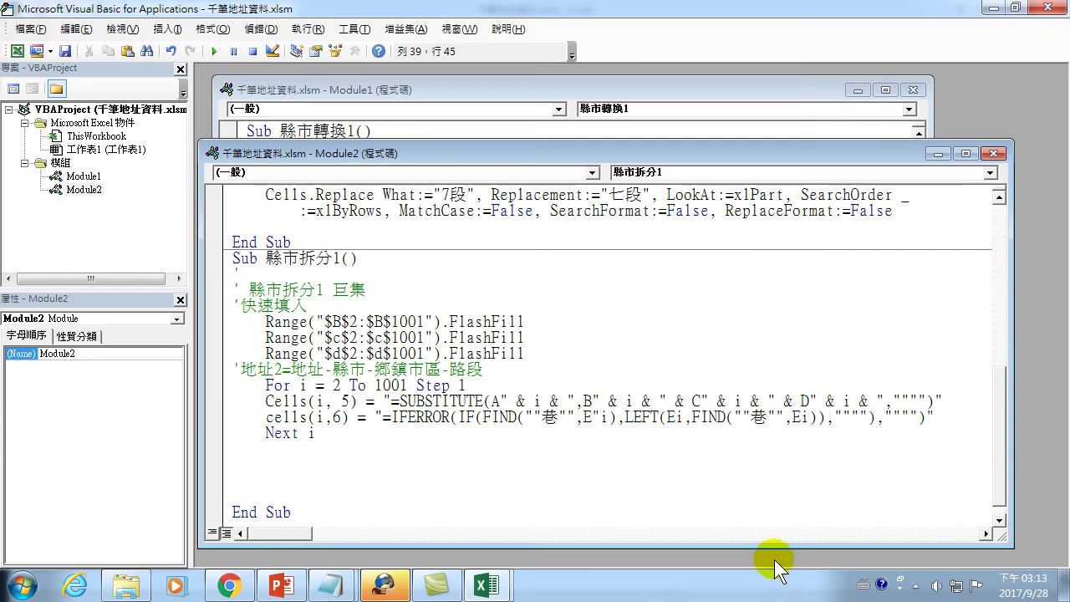
pyautogui.write(' & i')
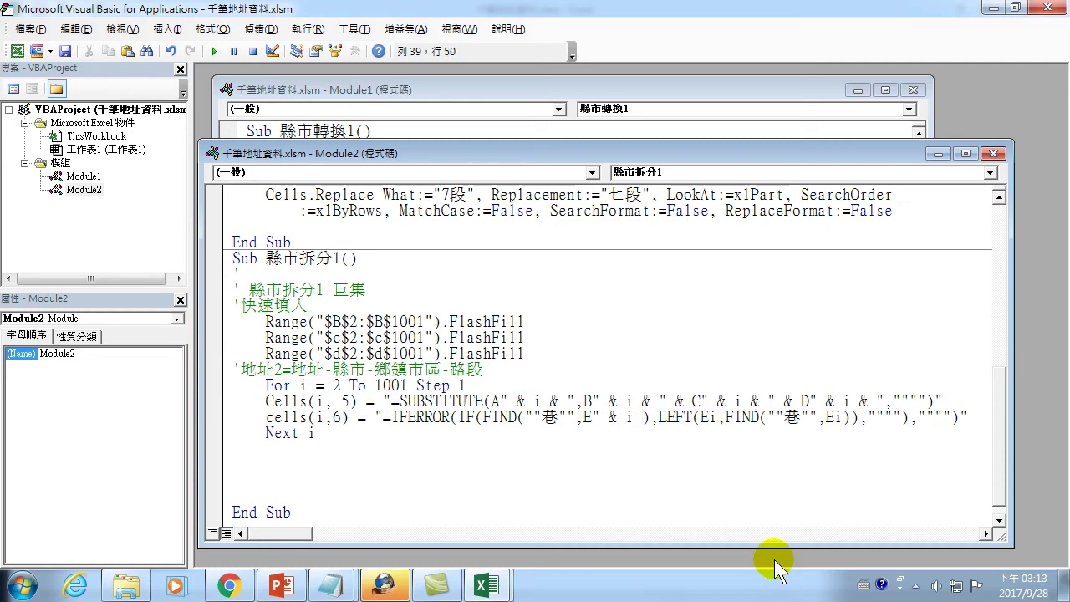
pyautogui.write(' & ')
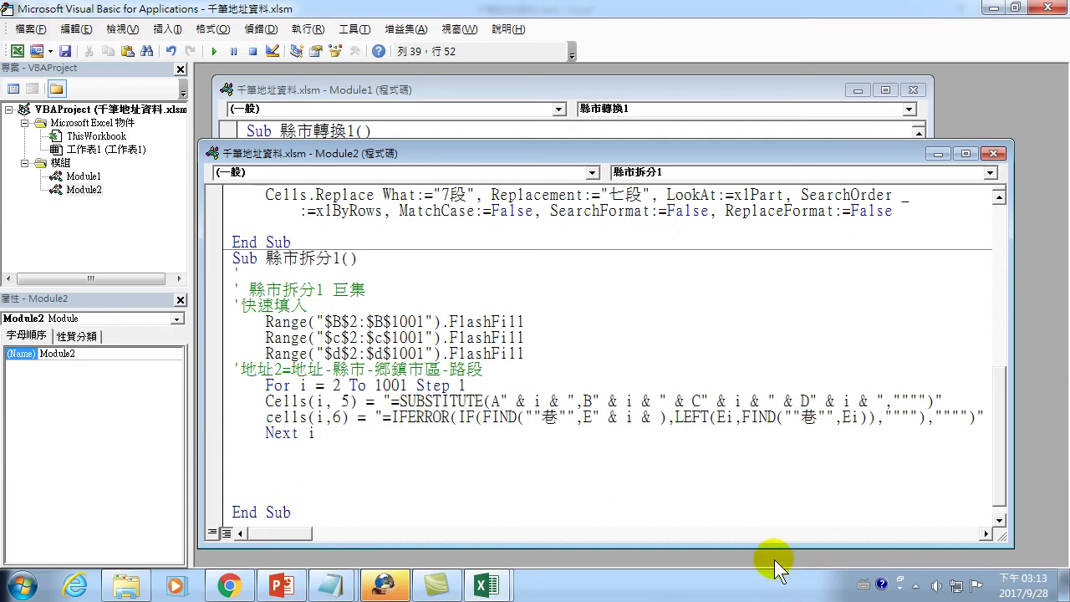
pyautogui.write('"')
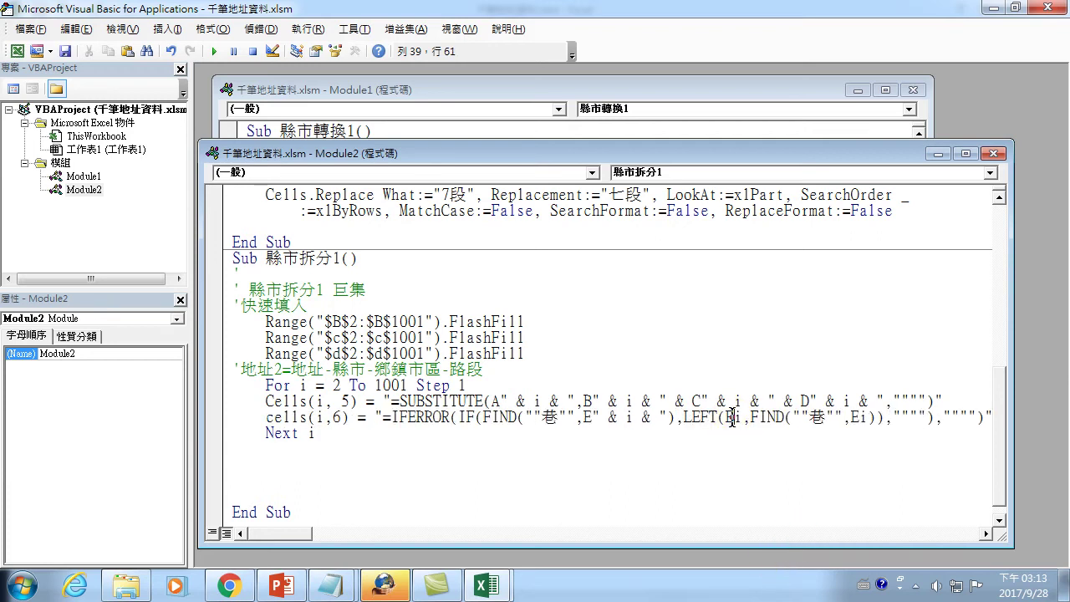
pyautogui.click(733, 417)
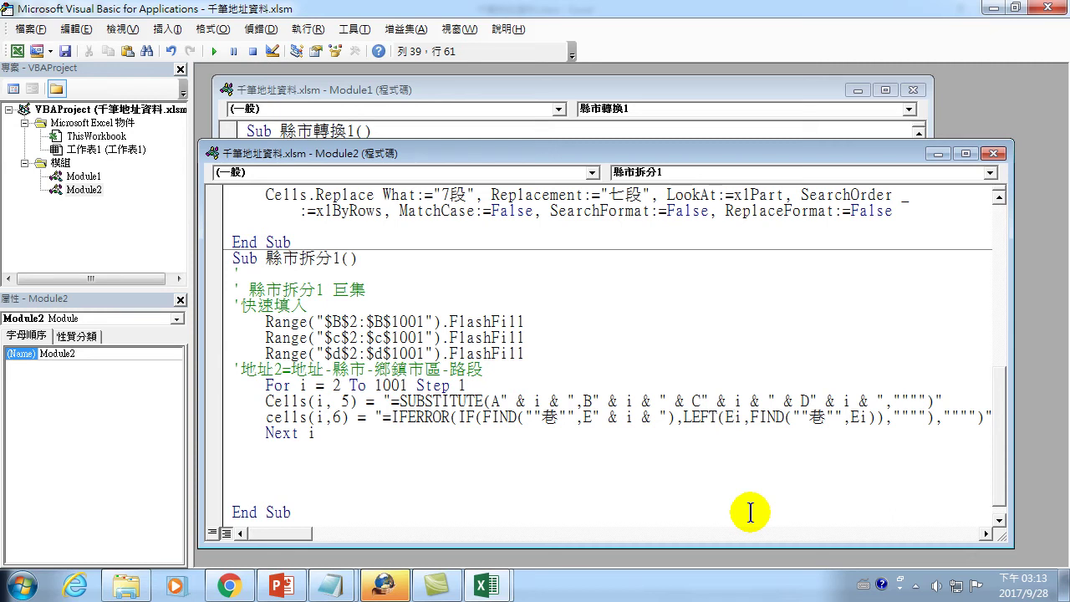
pyautogui.write('"')
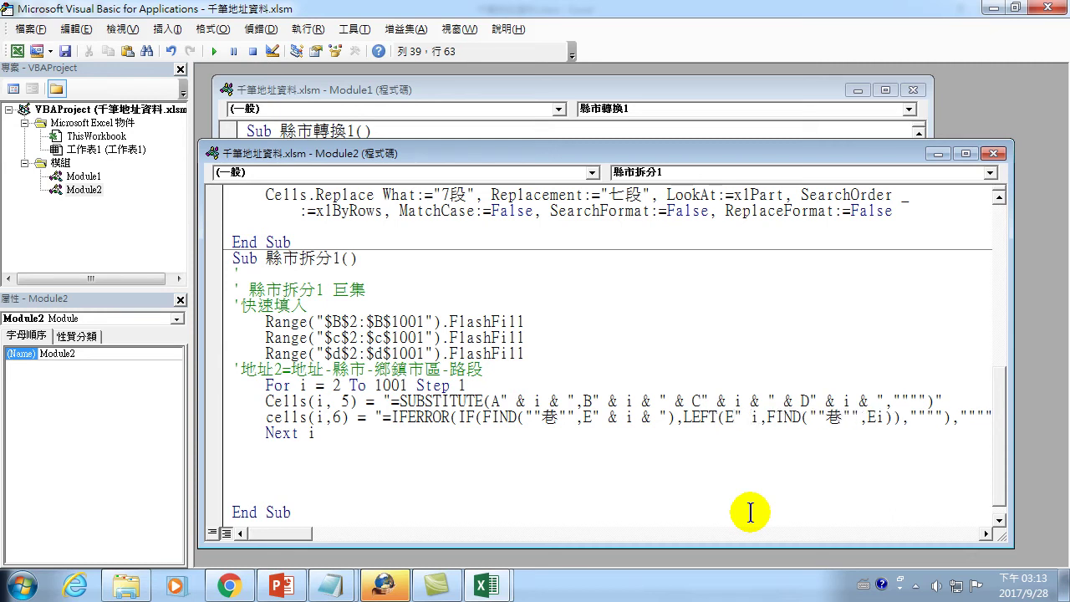
pyautogui.write(' & i')
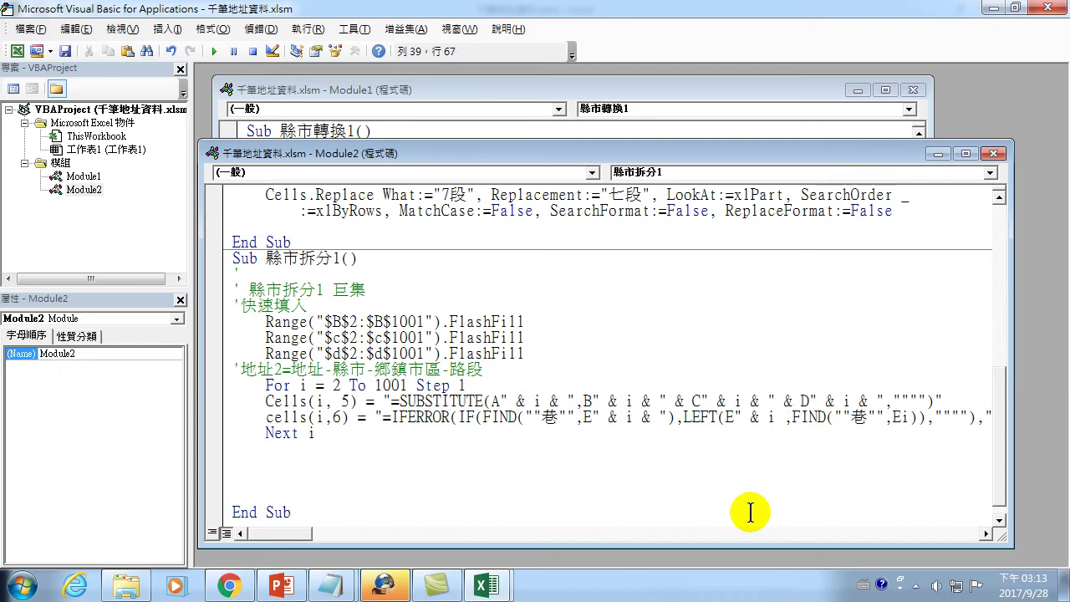
pyautogui.write('&')
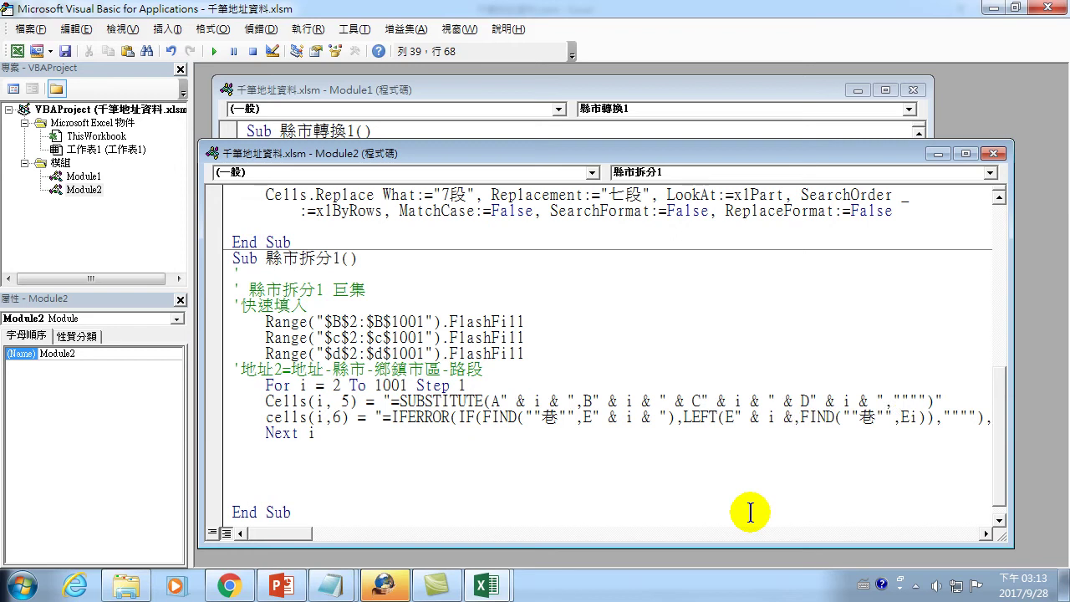
pyautogui.write(' "')
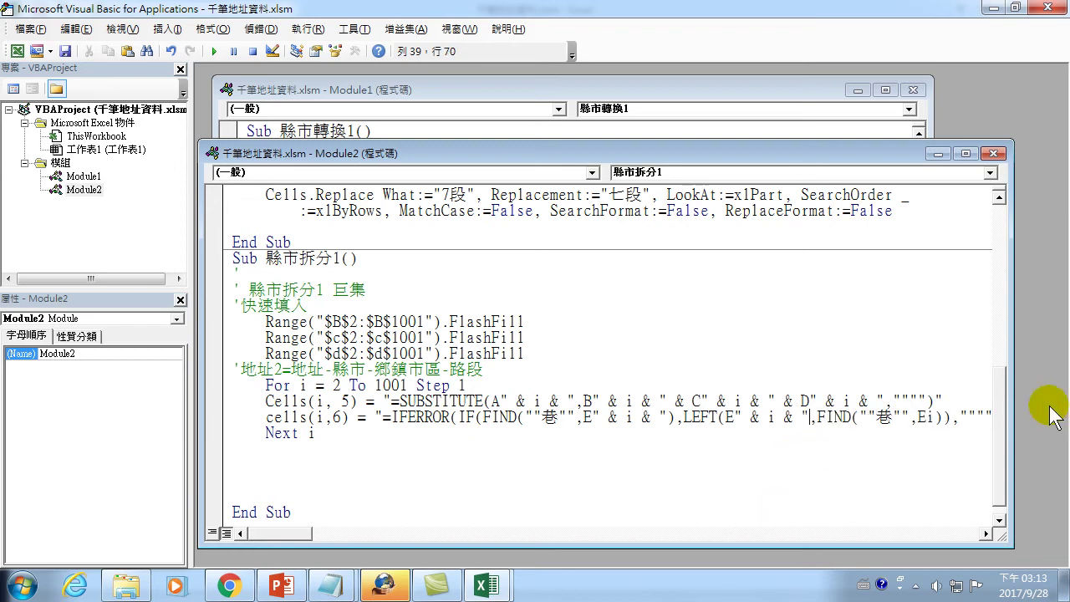
pyautogui.click(927, 416)
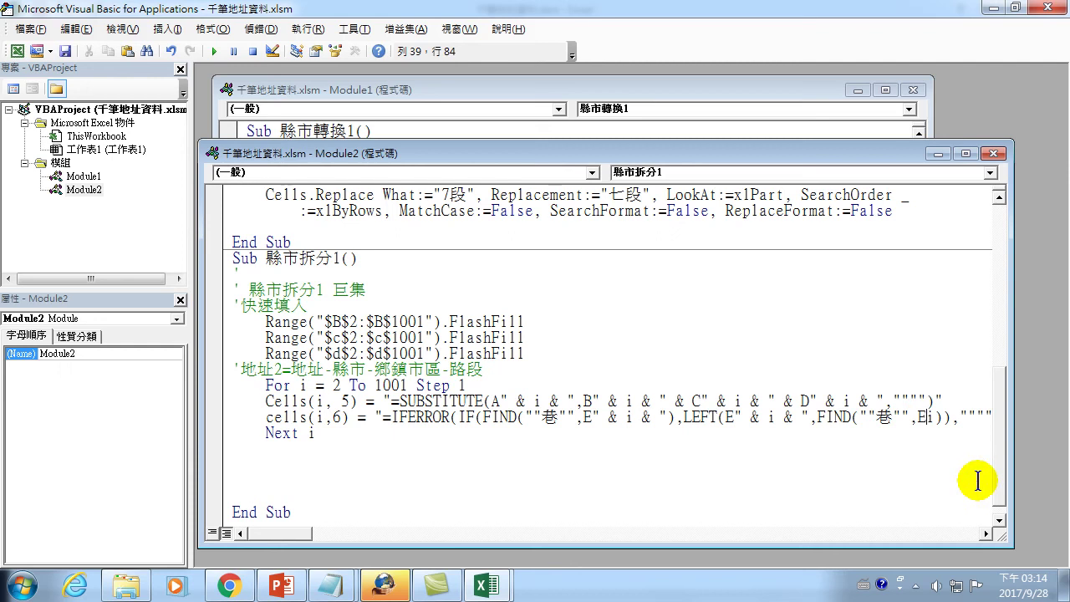
pyautogui.write('" ')
pyautogui.write('& i')
pyautogui.write(' &')
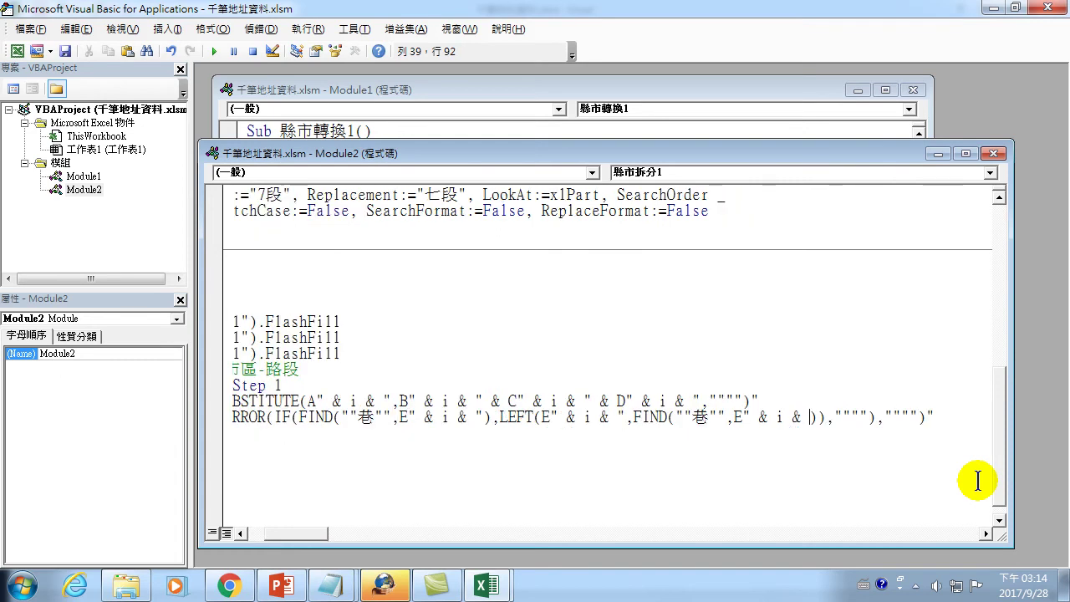
pyautogui.write(' "')
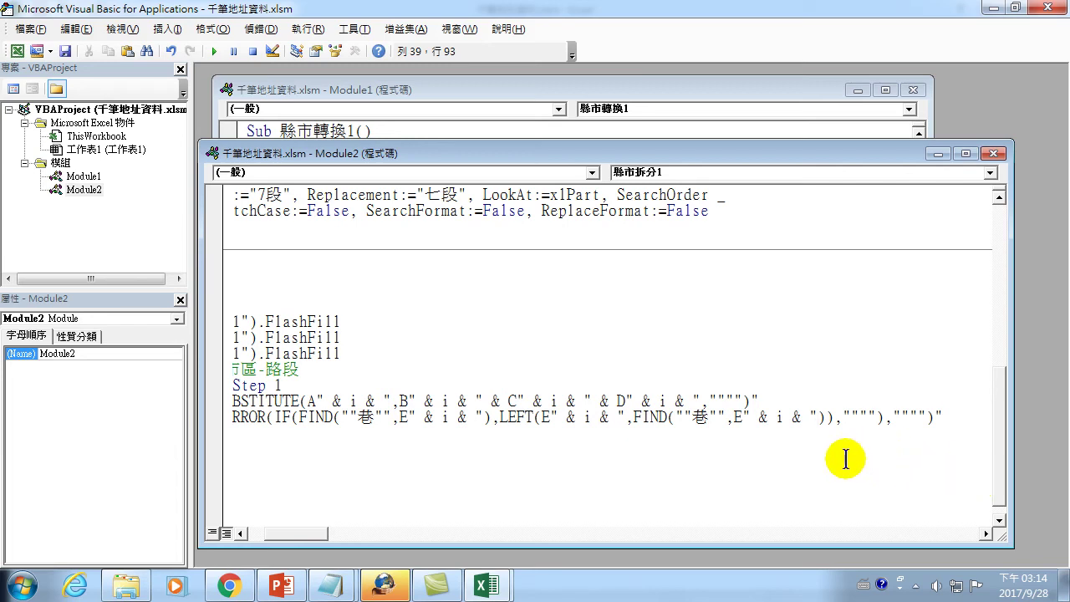
pyautogui.click(1047, 7)
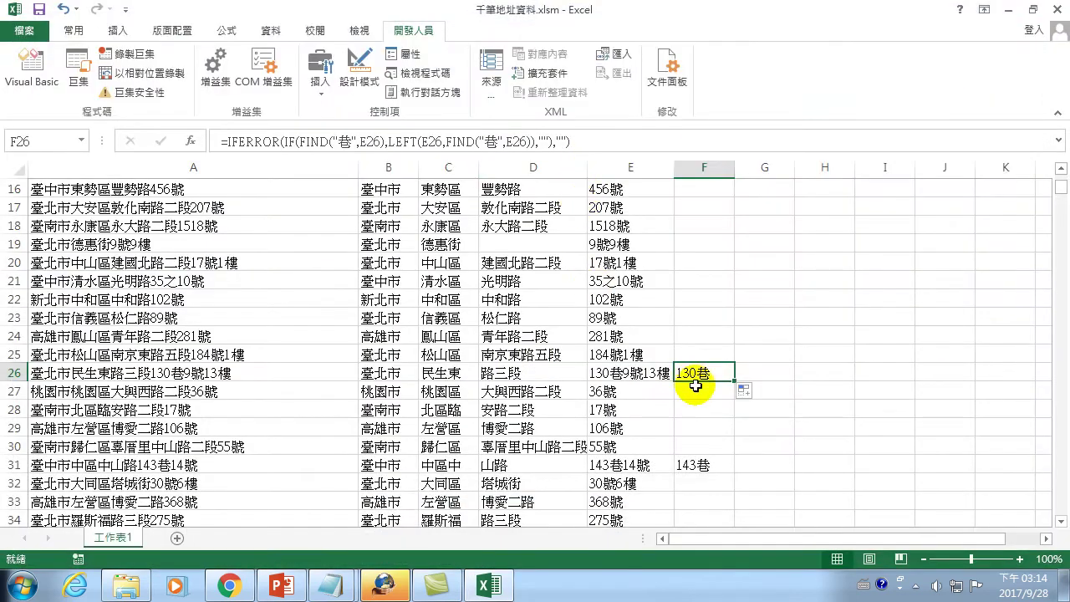
# - Delete the old split results in columns B–H below row 2 and return to A1
pyautogui.scroll(5, 616, 310)
pyautogui.moveTo(368, 225)
pyautogui.mouseDown()
pyautogui.moveTo(532, 238)
pyautogui.moveTo(556, 598)
pyautogui.moveTo(864, 599)
pyautogui.moveTo(776, 597)
pyautogui.moveTo(872, 538)
pyautogui.mouseUp()
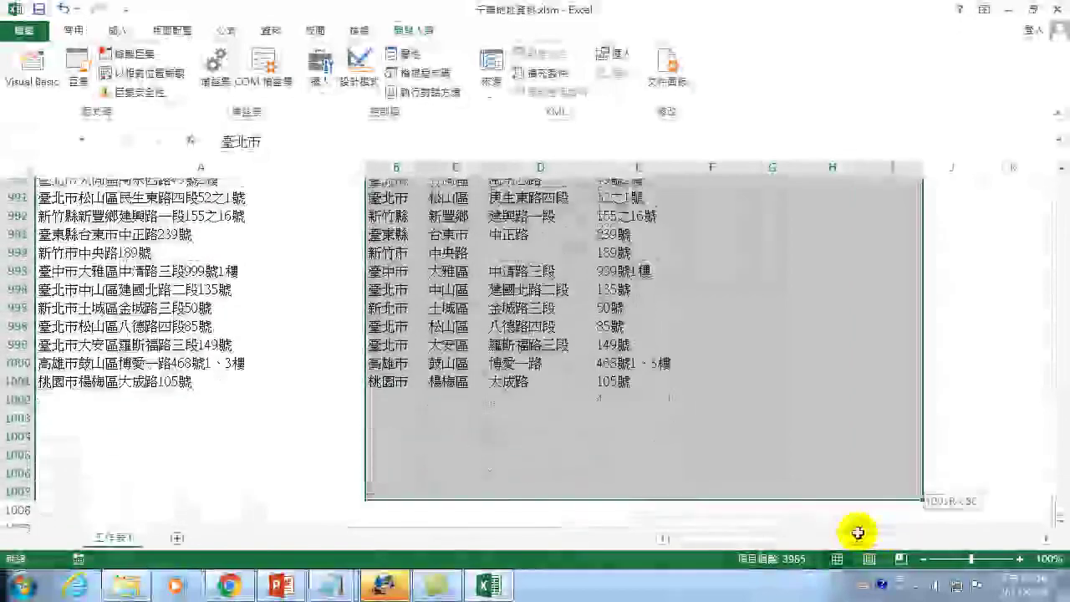
pyautogui.hotkey('ctrl', 'BackSpace')
pyautogui.moveTo(610, 208)
pyautogui.mouseDown()
pyautogui.moveTo(758, 250)
pyautogui.moveTo(801, 499)
pyautogui.mouseUp()
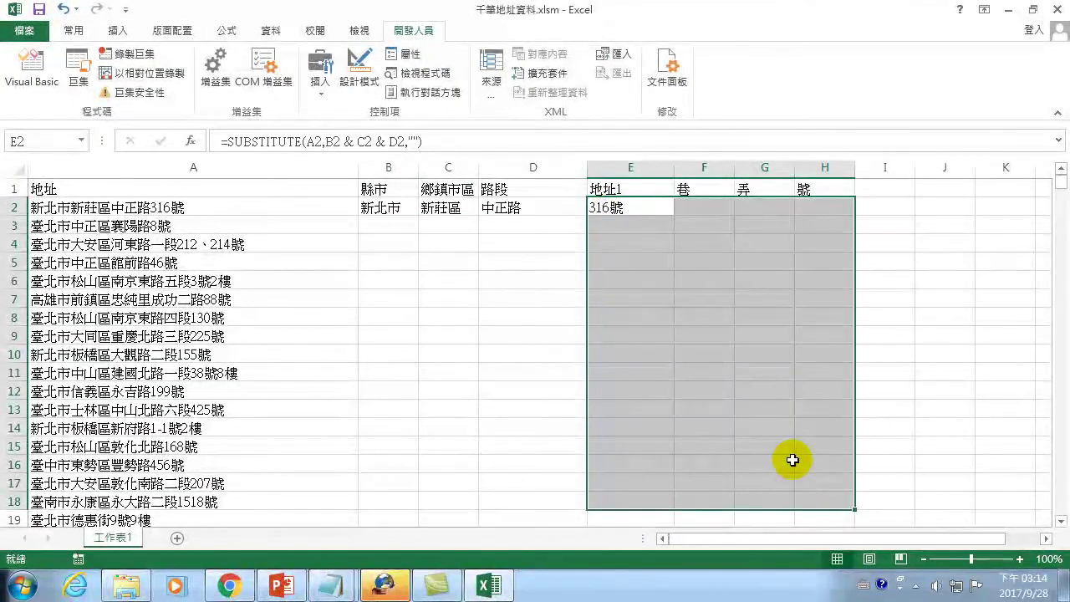
pyautogui.press('Delete')
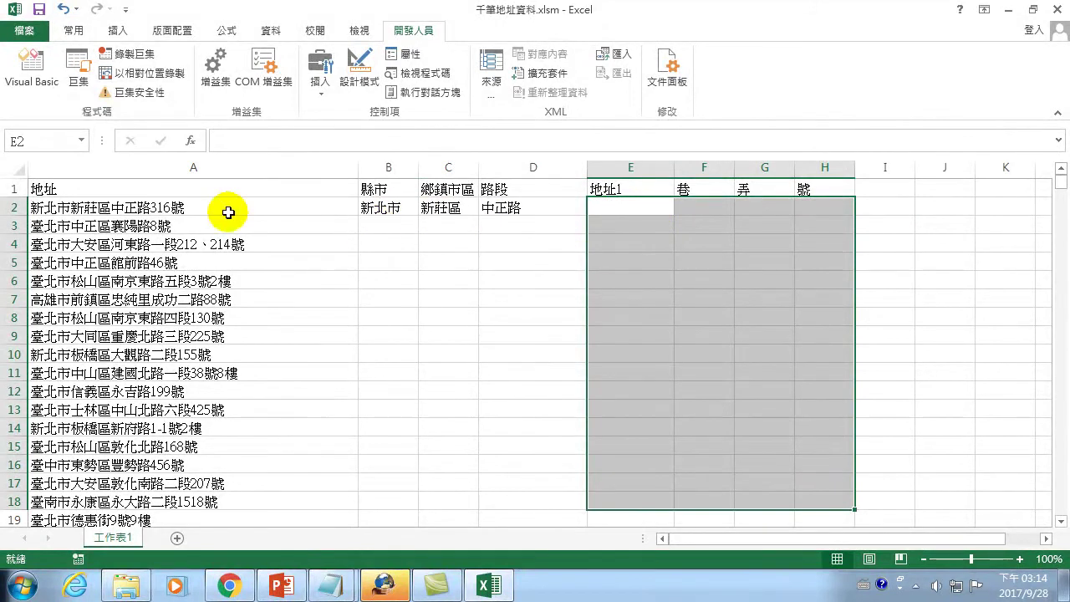
pyautogui.click(175, 194)
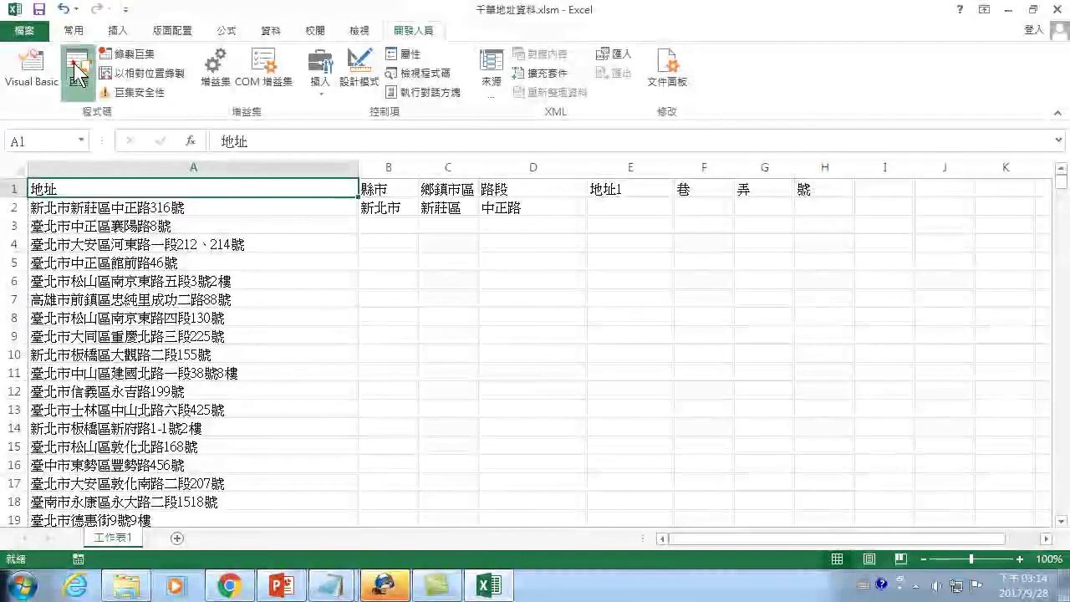
pyautogui.click(78, 69)
pyautogui.click(680, 308)
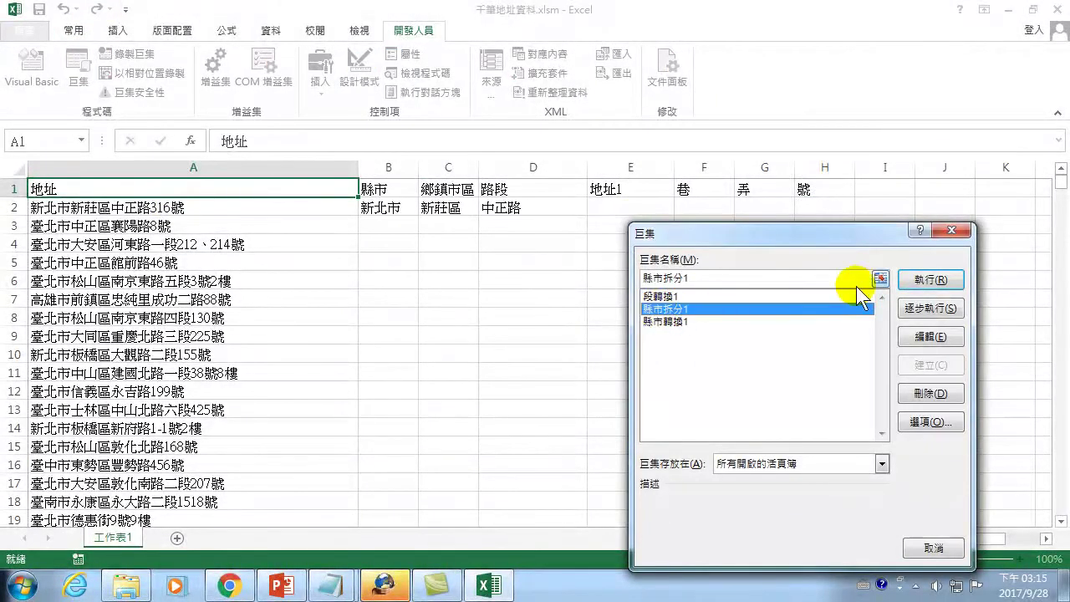
pyautogui.click(927, 281)
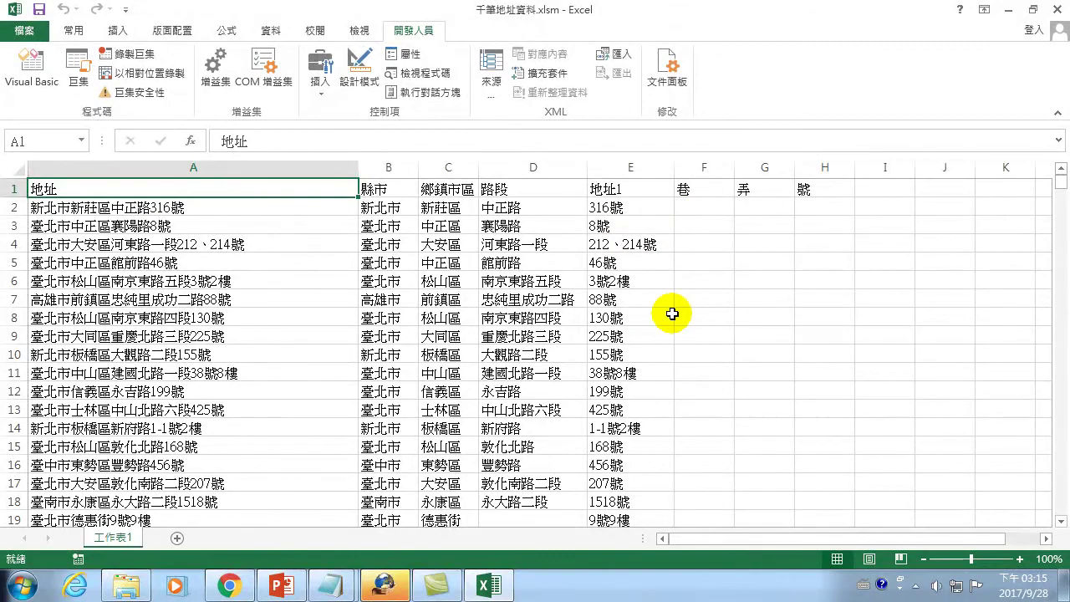
pyautogui.click(706, 282)
pyautogui.scroll(-5, 702, 270)
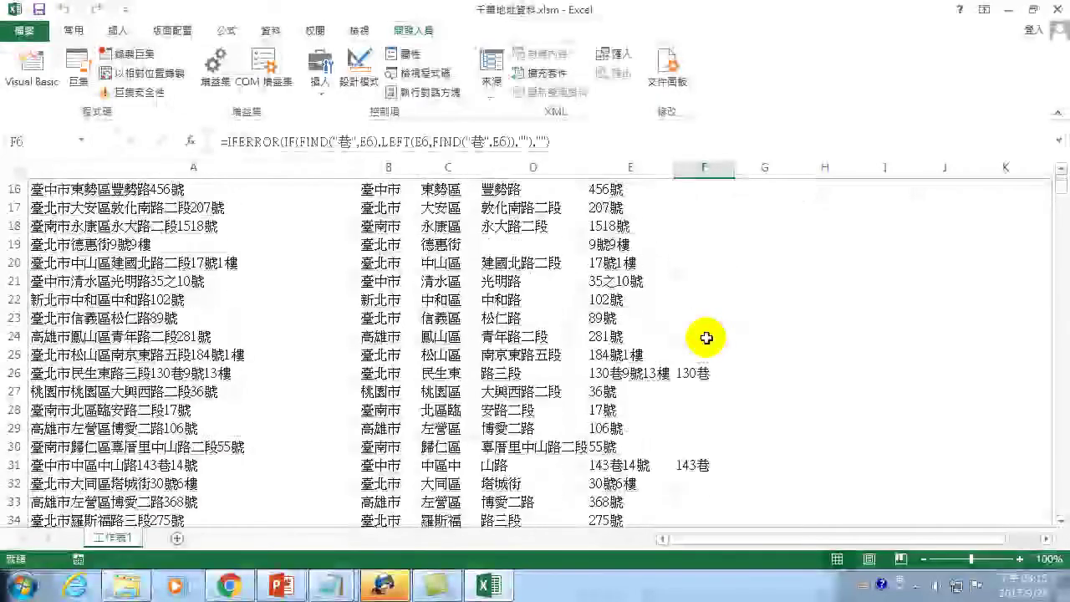
pyautogui.scroll(-1, 700, 263)
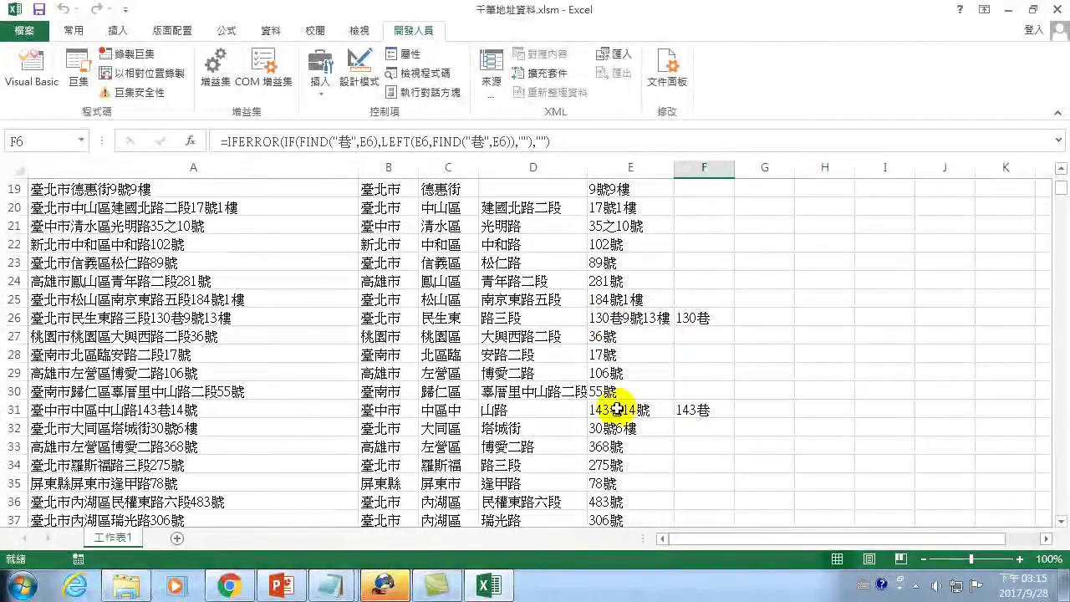
pyautogui.scroll(-3, 694, 418)
pyautogui.scroll(-1, 687, 343)
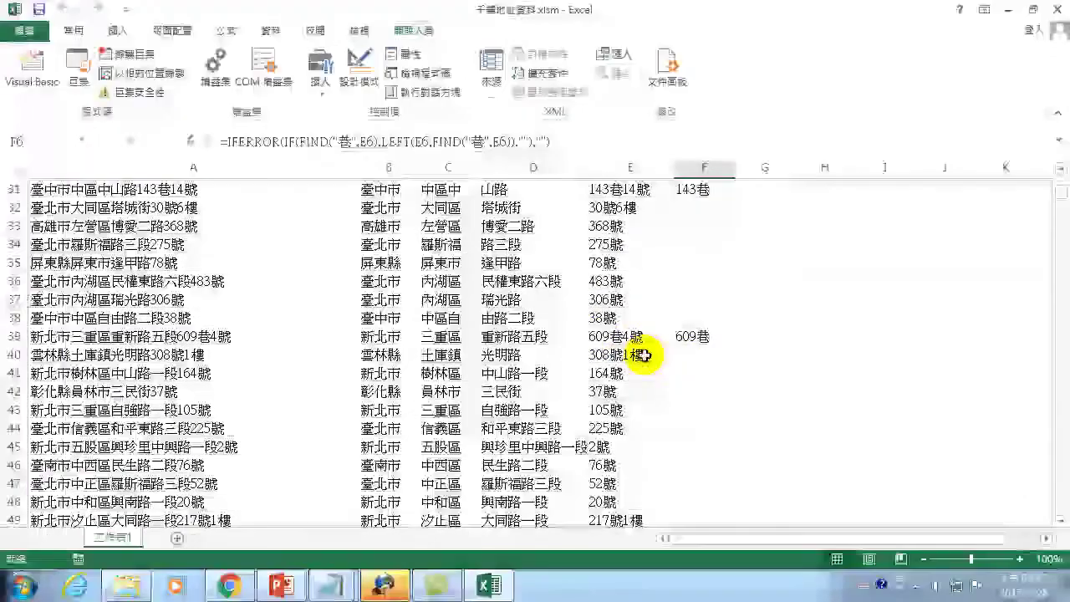
pyautogui.scroll(-4, 693, 376)
pyautogui.scroll(-6, 700, 408)
pyautogui.scroll(-5, 694, 334)
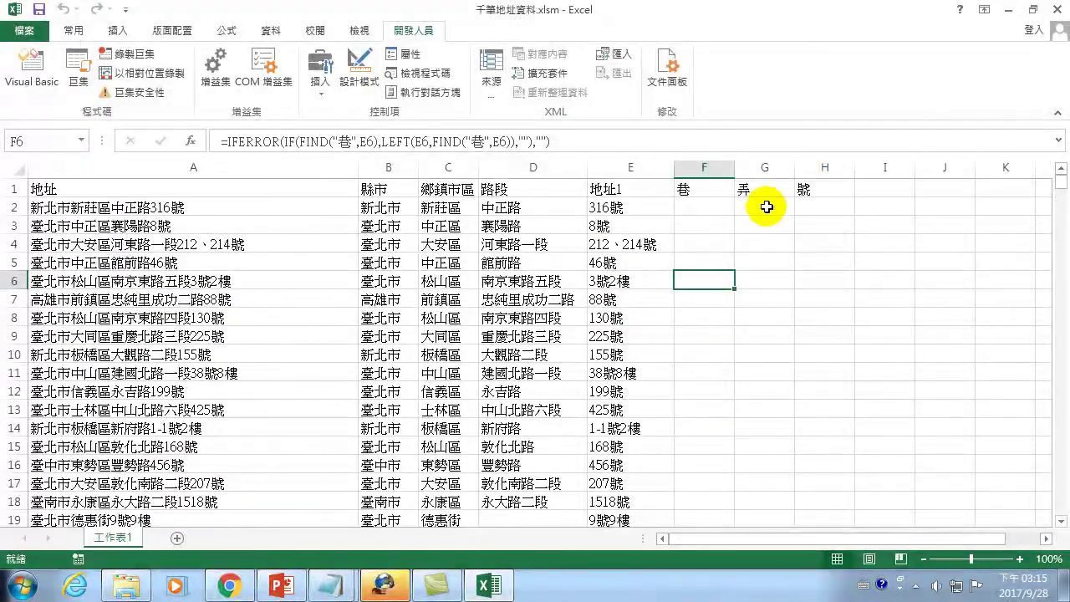
pyautogui.click(764, 208)
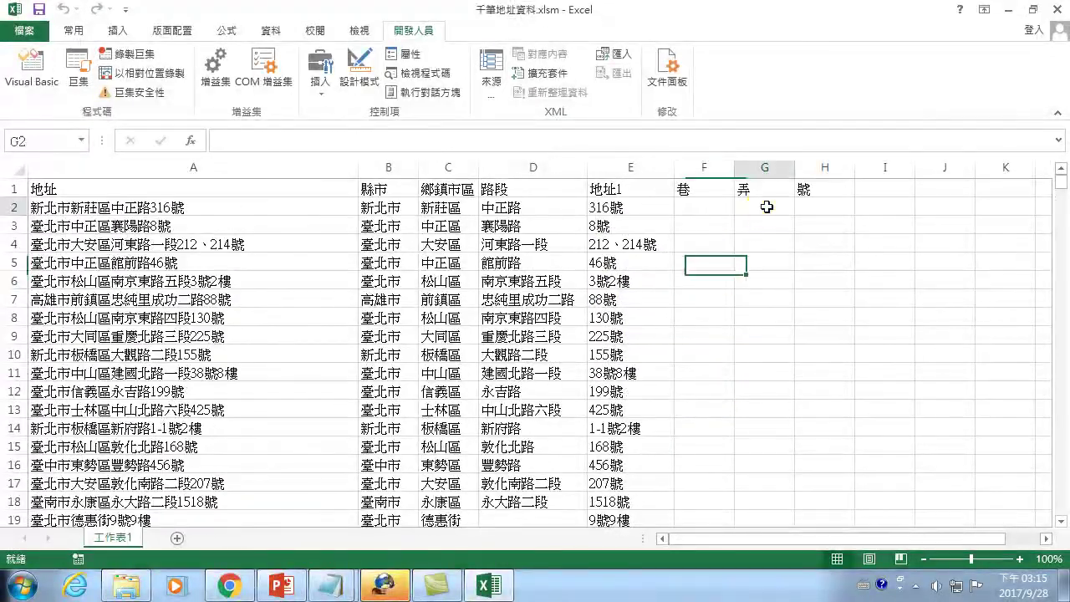
pyautogui.click(807, 207)
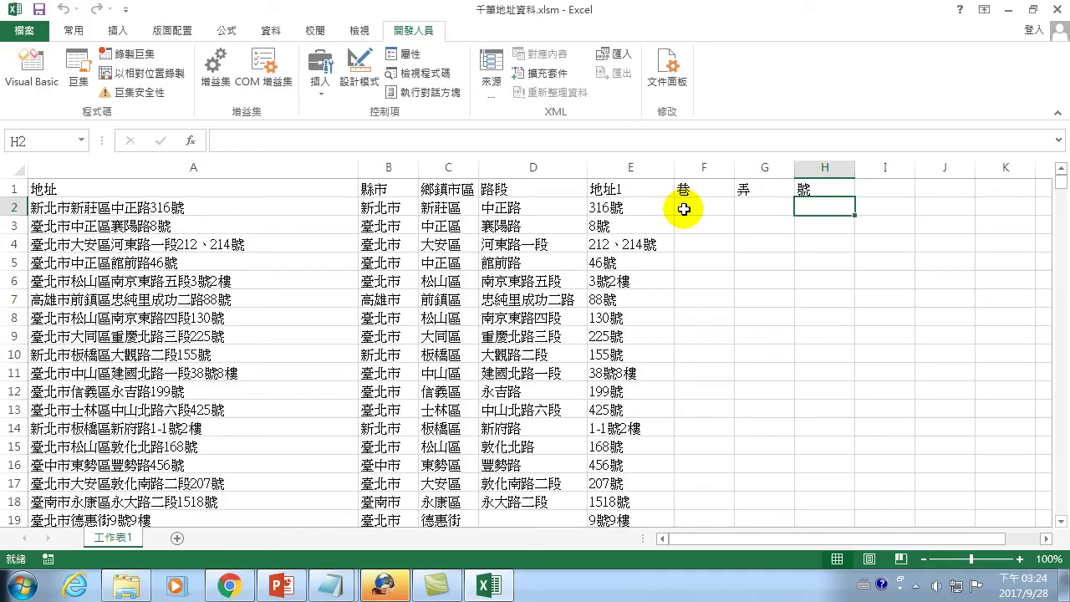
# - Return to the Excel sheet and view F2's IFERROR 巷 formula
pyautogui.click(685, 208)
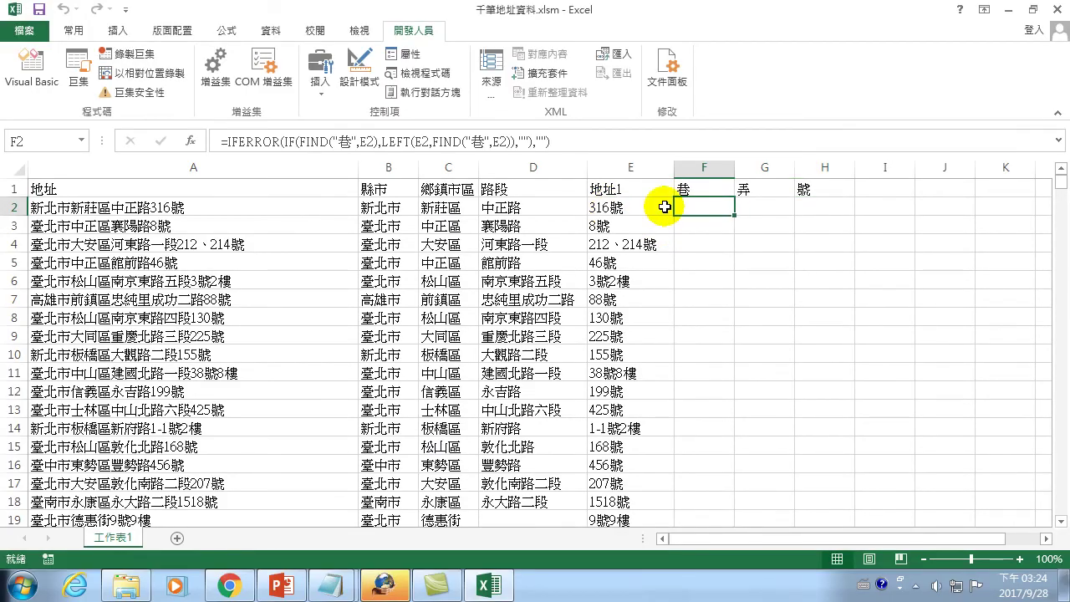
# - Insert a blank column G before the 弄 column and head it 地址2
pyautogui.scroll(-2, 693, 234)
pyautogui.scroll(2, 696, 235)
pyautogui.click(752, 208)
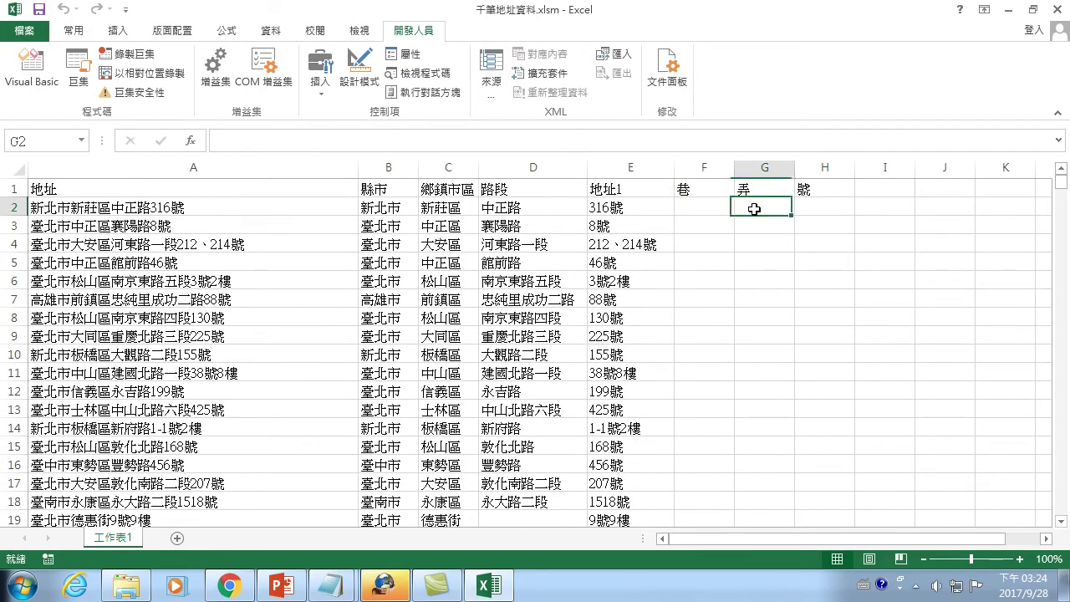
pyautogui.rightClick(757, 166)
pyautogui.click(783, 286)
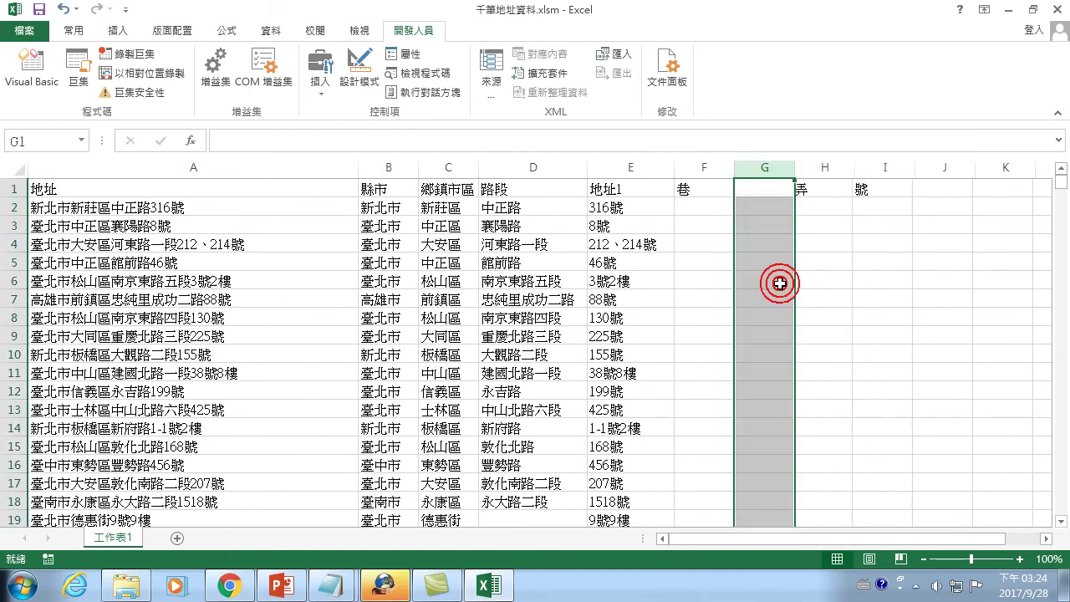
pyautogui.click(757, 189)
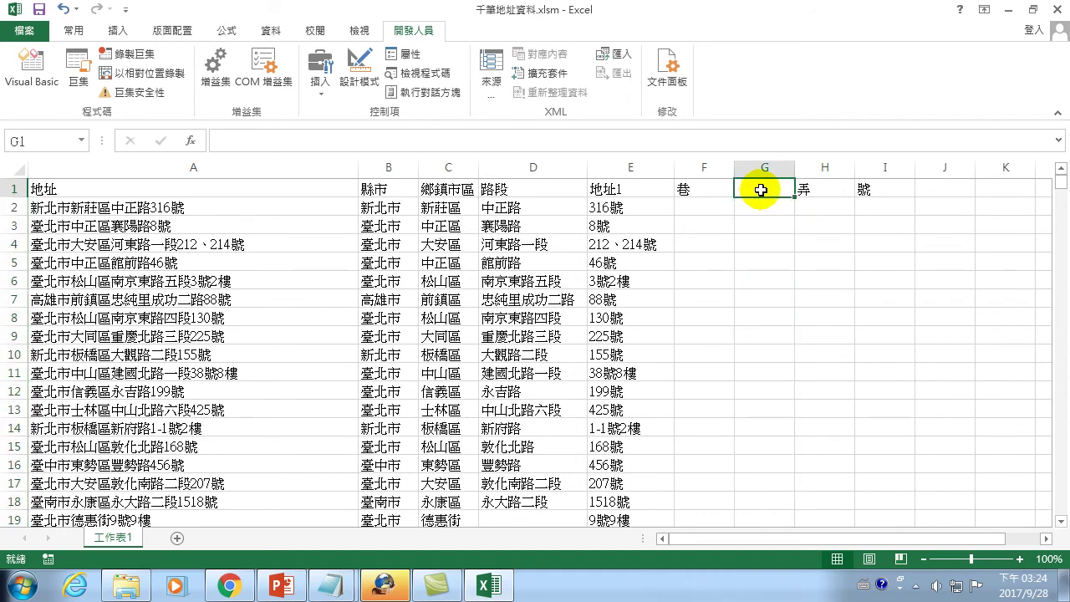
pyautogui.write('地址2')
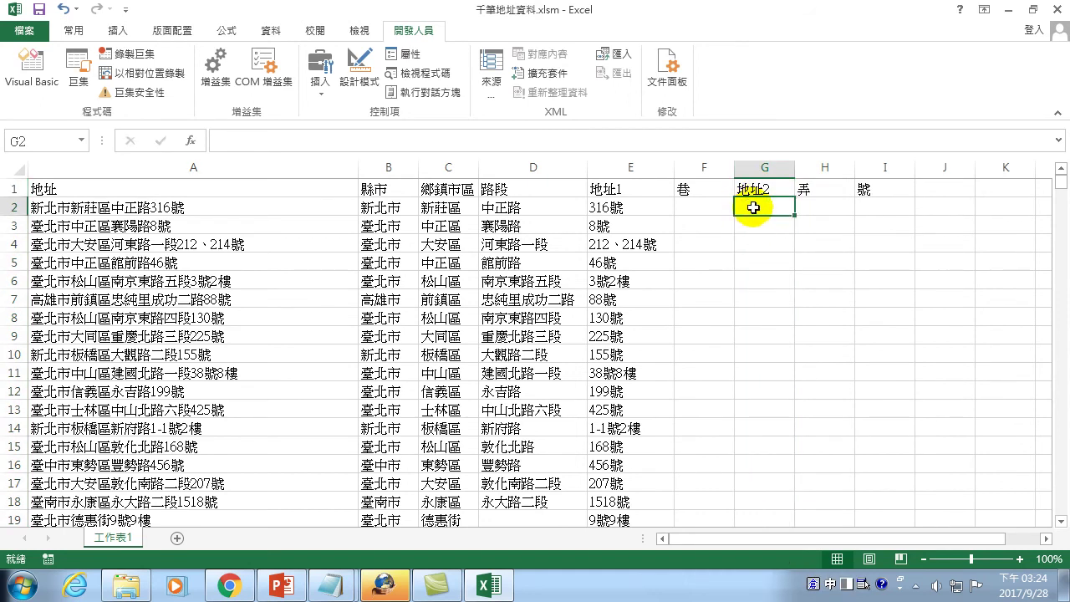
pyautogui.press('Return')
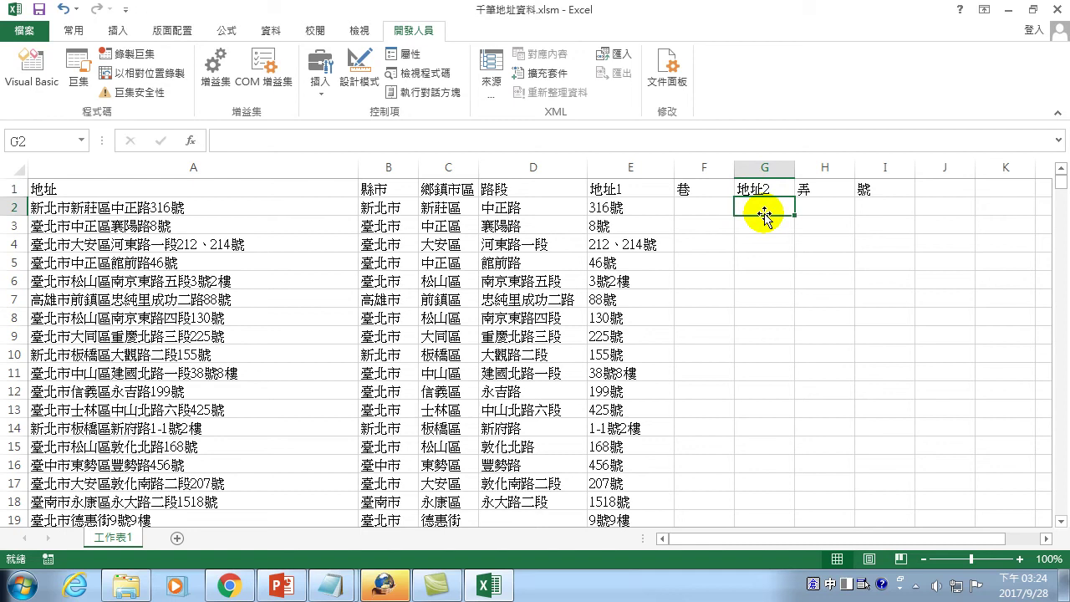
# - Review E2's SUBSTITUTE and F2's IFERROR formulas, with 130巷 and 143巷 showing in the 巷 column
pyautogui.press('Left')
pyautogui.press('Left')
pyautogui.press('Left')
pyautogui.press('Right')
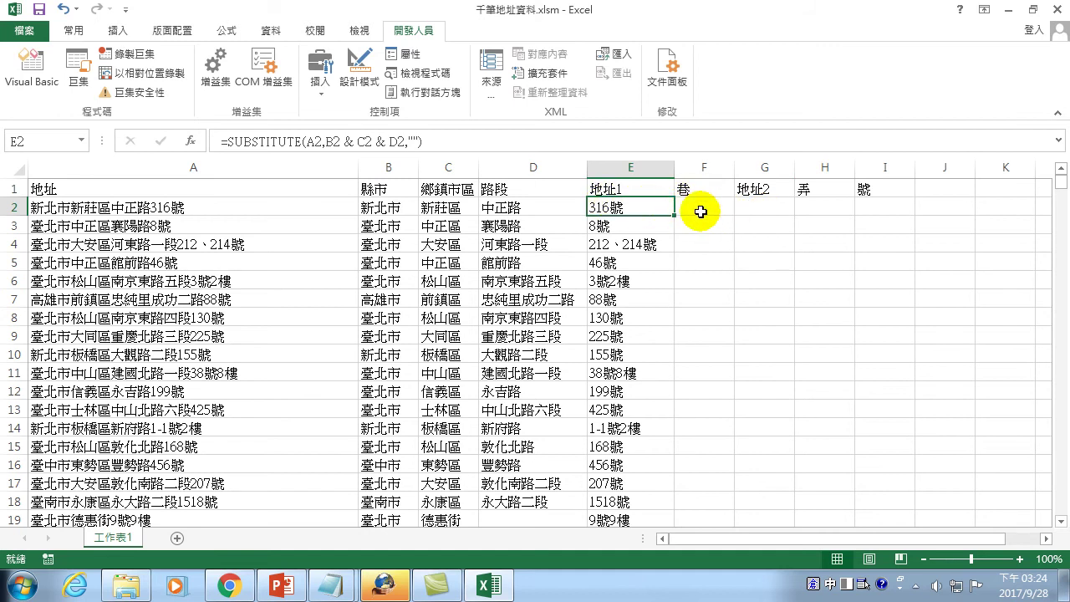
pyautogui.scroll(-3, 689, 280)
pyautogui.scroll(-3, 675, 384)
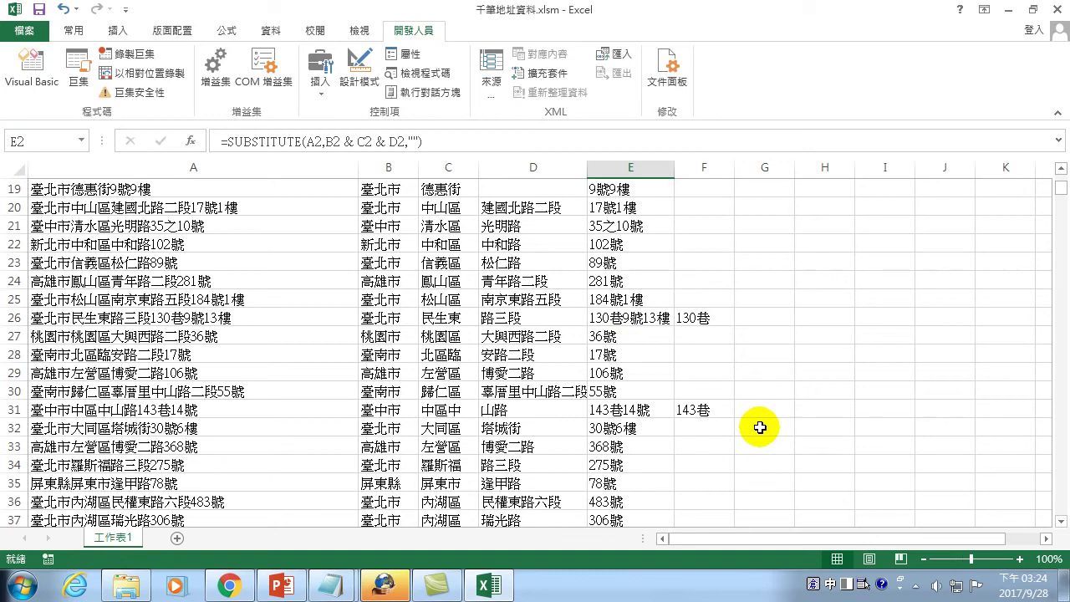
pyautogui.scroll(6, 774, 429)
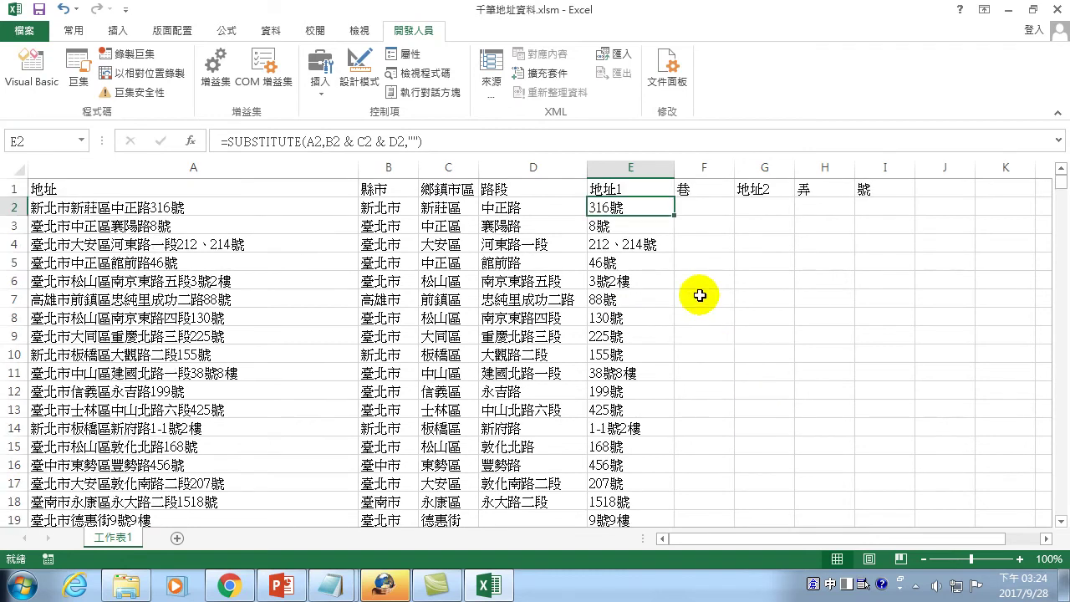
pyautogui.click(694, 207)
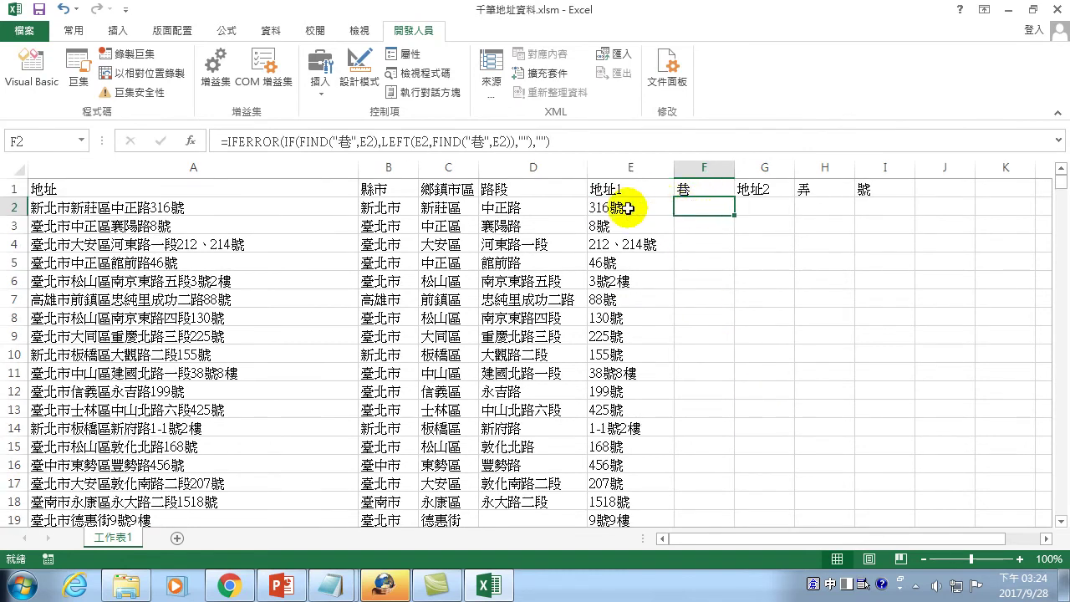
# - Begin a SUBSTITUTE formula in G2 under the 地址2 header
pyautogui.click(741, 211)
pyautogui.write('=subs')
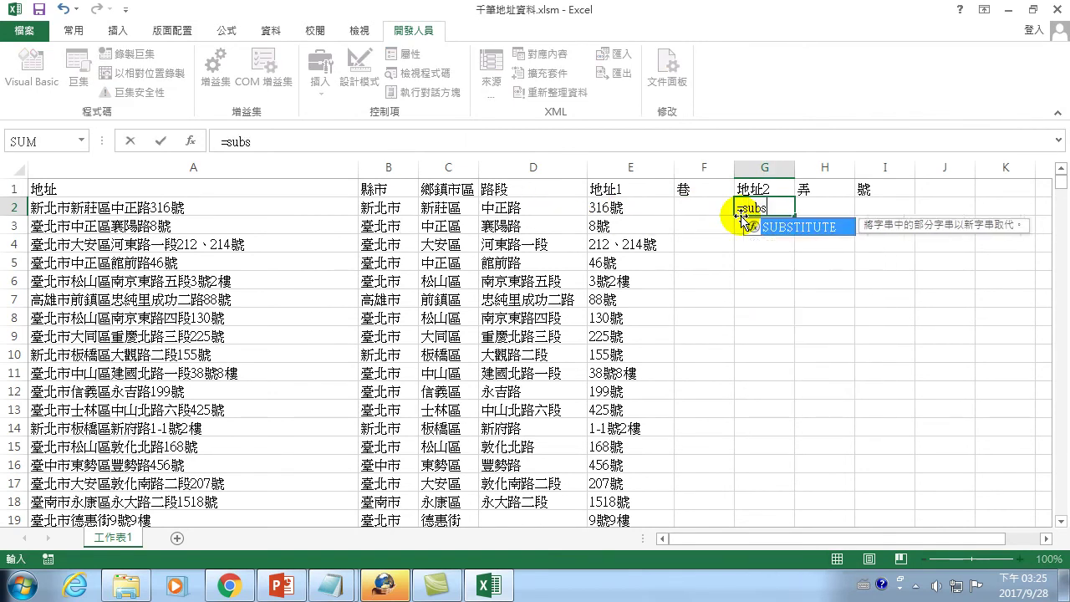
pyautogui.write('titute')
pyautogui.press('Tab')
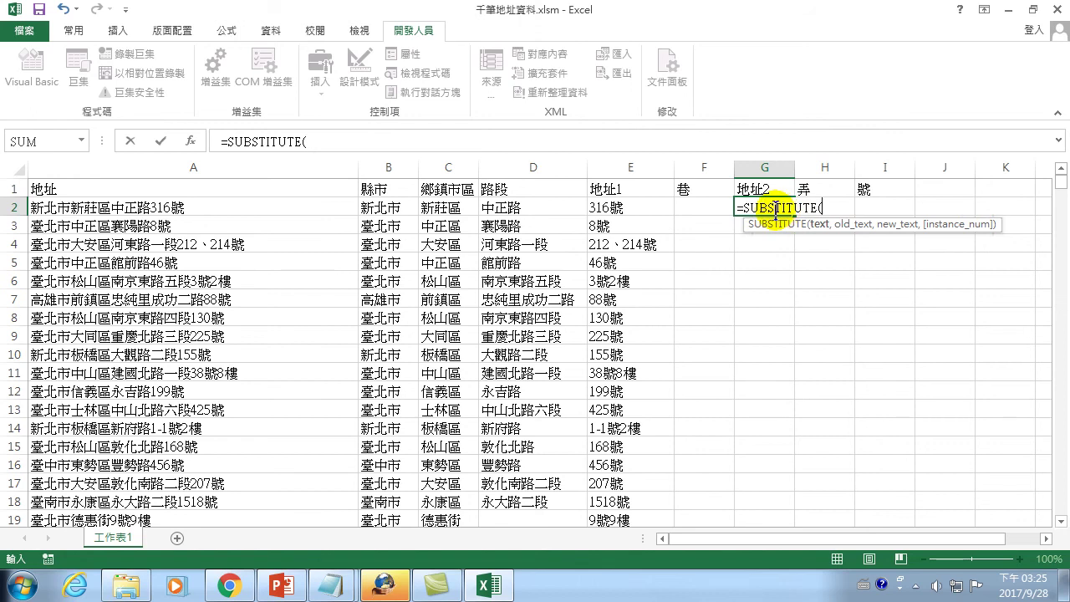
pyautogui.press('BackSpace')
pyautogui.press('BackSpace')
pyautogui.press('BackSpace')
pyautogui.press('BackSpace')
pyautogui.press('BackSpace')
pyautogui.press('BackSpace')
pyautogui.press('BackSpace')
pyautogui.press('BackSpace')
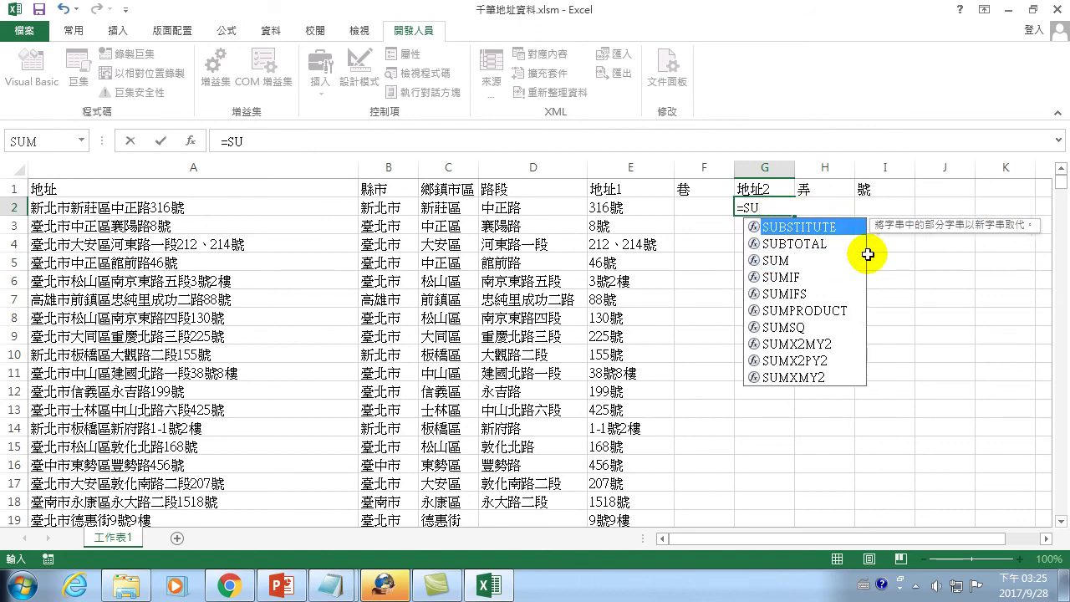
pyautogui.write('b')
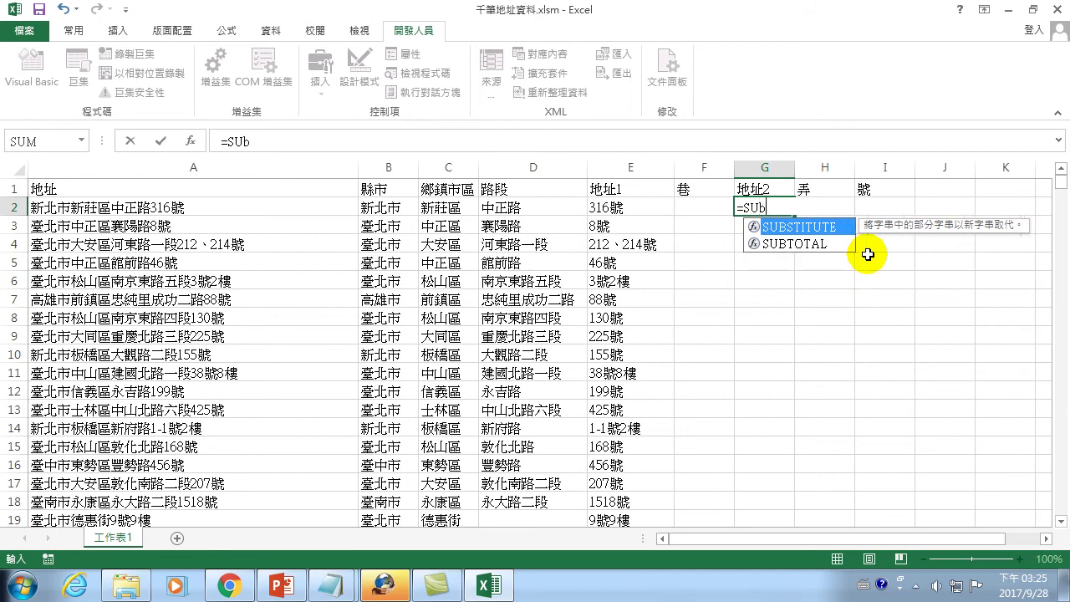
pyautogui.press('Down')
pyautogui.press('Up')
pyautogui.press('Down')
pyautogui.press('Up')
pyautogui.press('Tab')
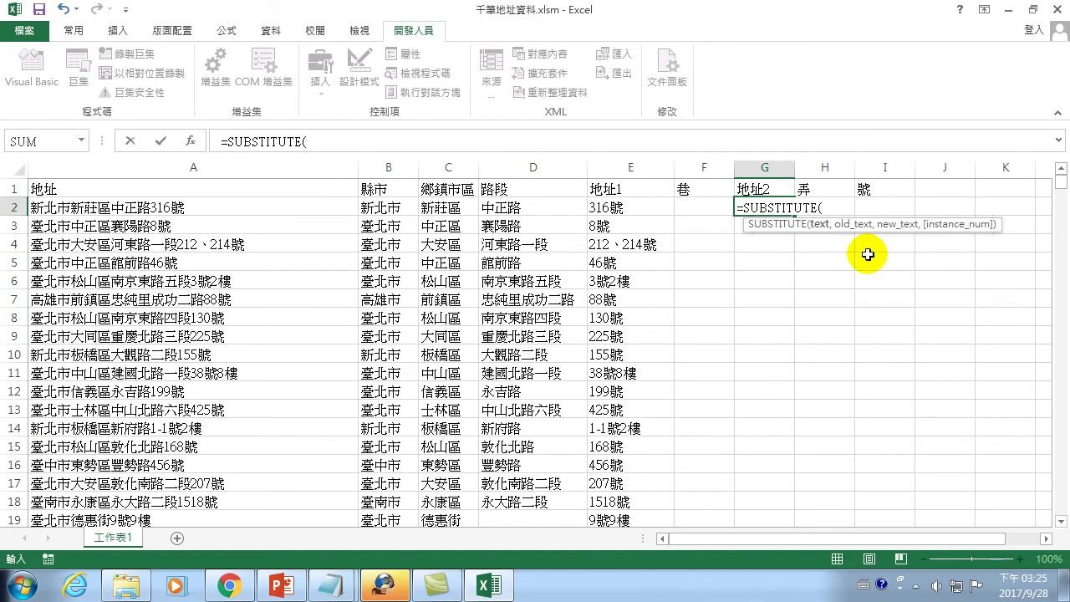
# - Complete G2 as =SUBSTITUTE(E2,F2,"") to strip the 巷 part, leaving 316號
pyautogui.click(623, 208)
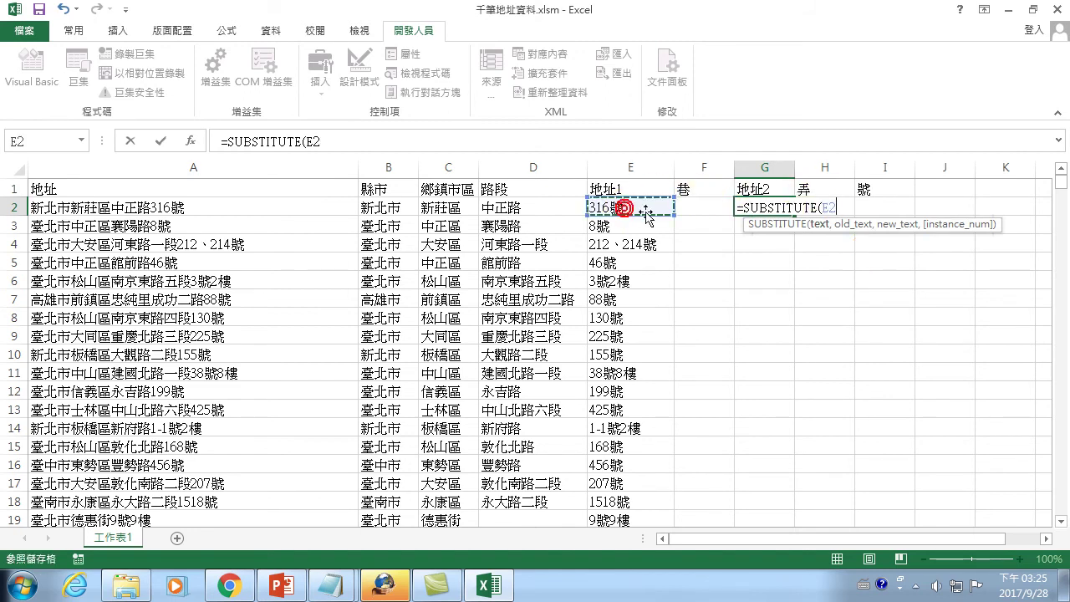
pyautogui.write(',')
pyautogui.click(706, 207)
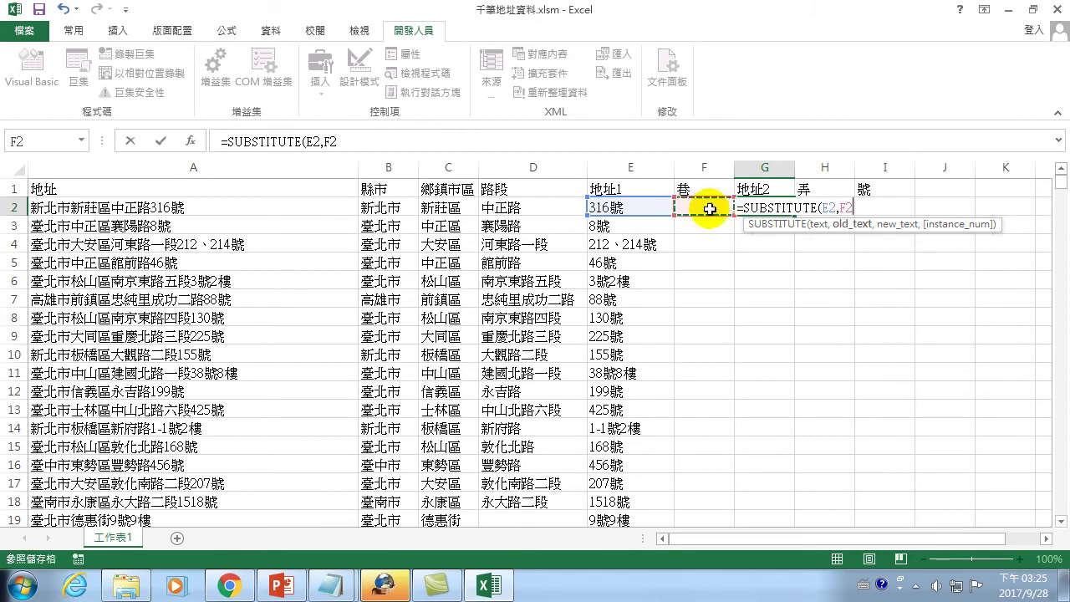
pyautogui.write(',')
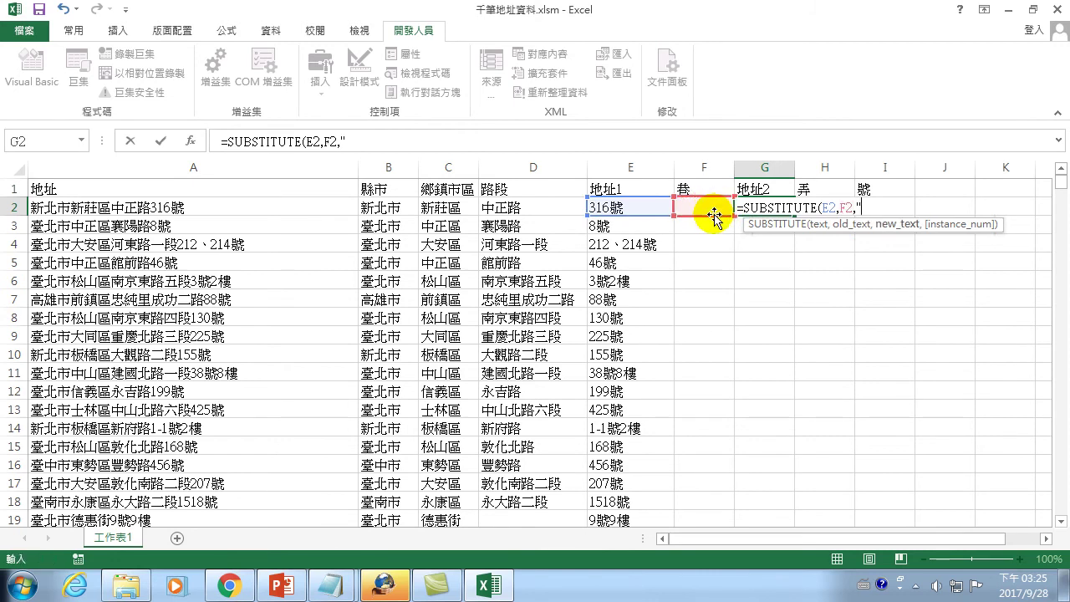
pyautogui.write('"')
pyautogui.press('Return')
# - Check G2's formula without changing it, then bring up the workbook's macro list
pyautogui.click(765, 211)
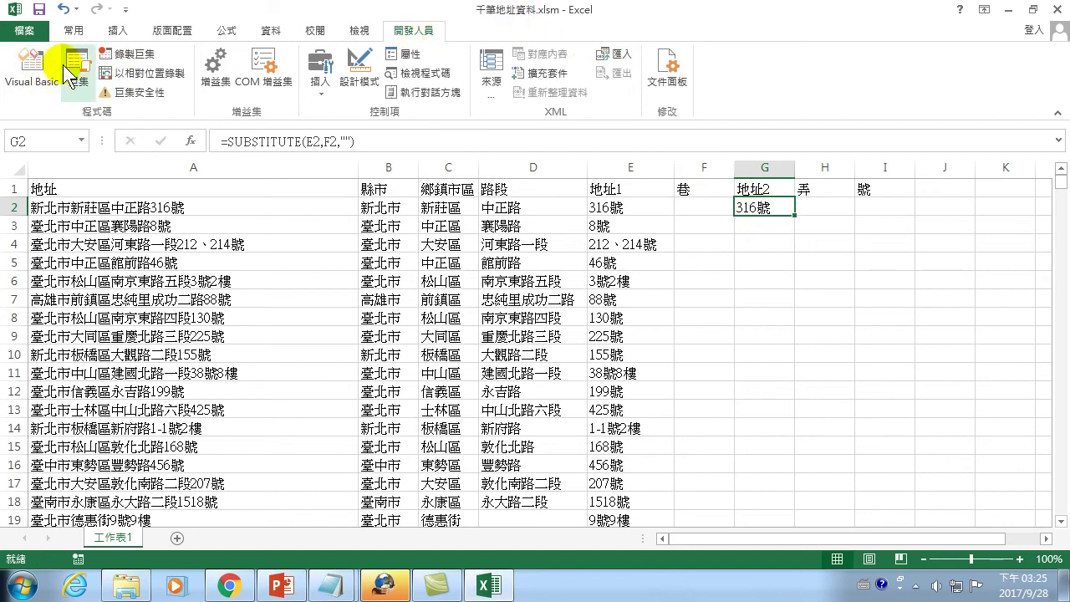
pyautogui.click(387, 142)
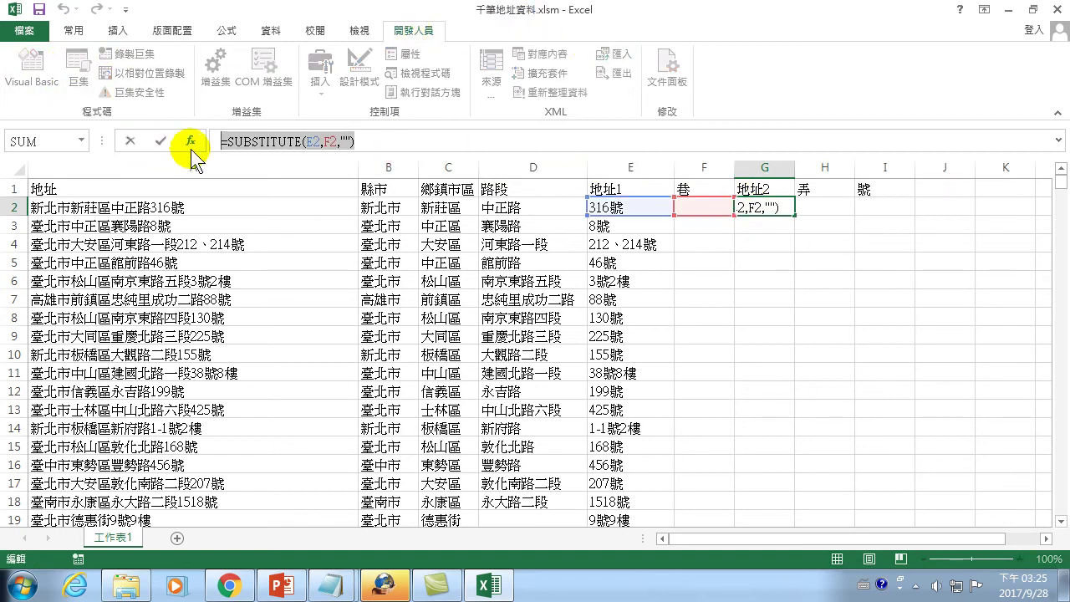
pyautogui.click(773, 261)
pyautogui.press('Escape')
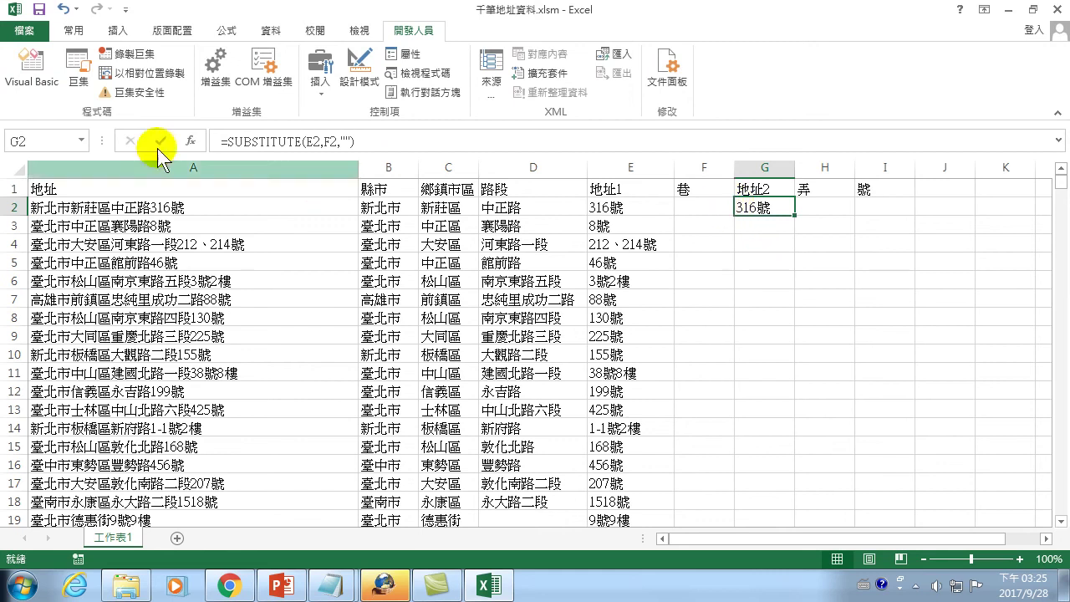
pyautogui.click(78, 67)
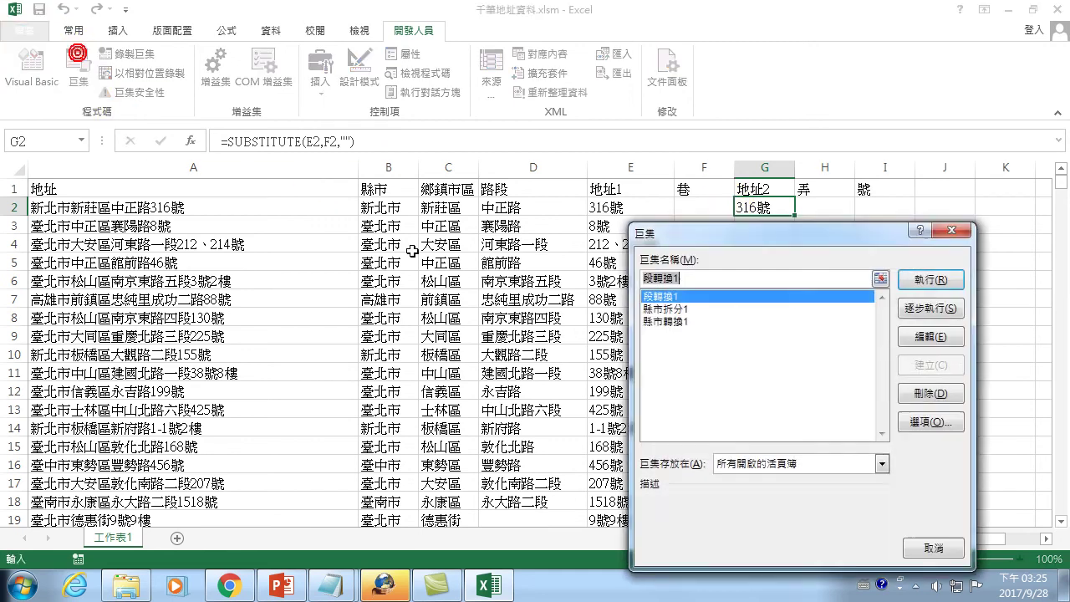
# - Edit the 縣市拆分1 macro and add a new line after the Cells(i, 6) statement
pyautogui.click(677, 308)
pyautogui.click(919, 337)
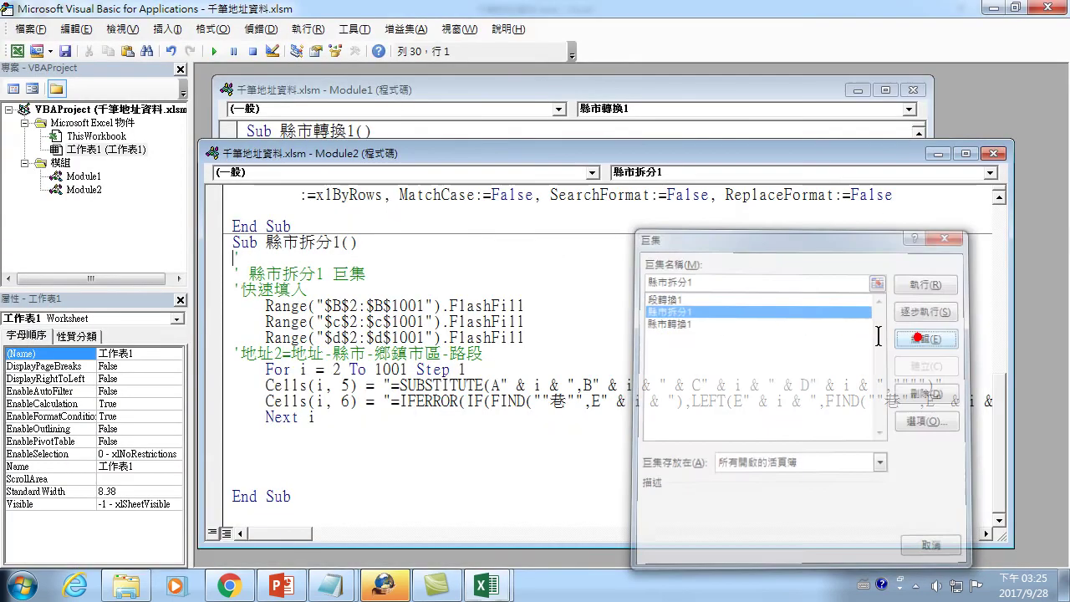
pyautogui.click(365, 401)
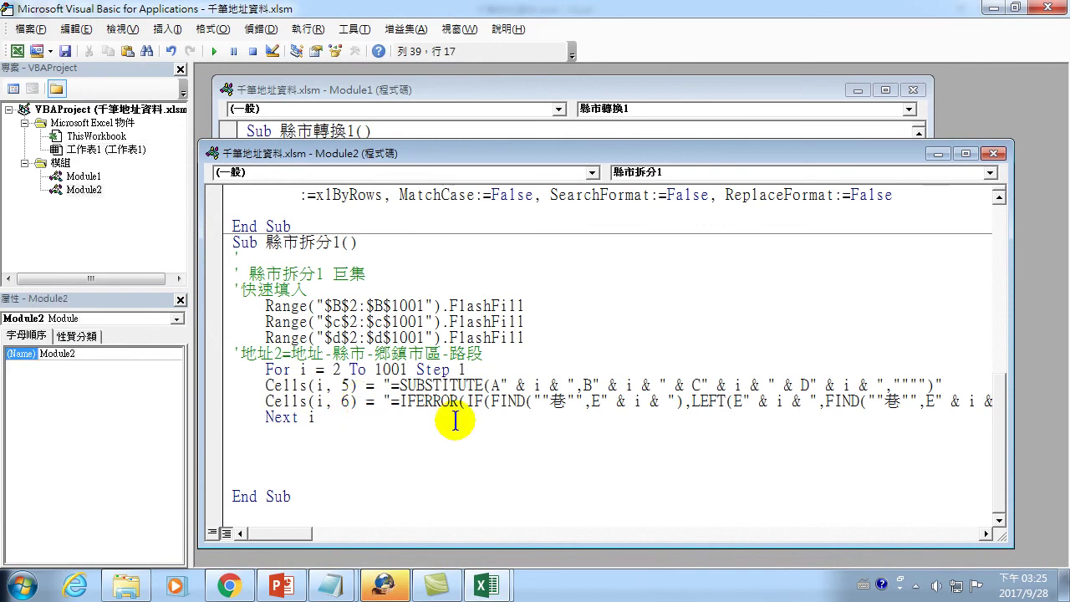
pyautogui.press('End')
pyautogui.press('Return')
# - Write Cells(i,7) = "=SUBSTITUTE(E" & i & ",F" & i & ","""")" and return to the worksheet
pyautogui.write('ells(')
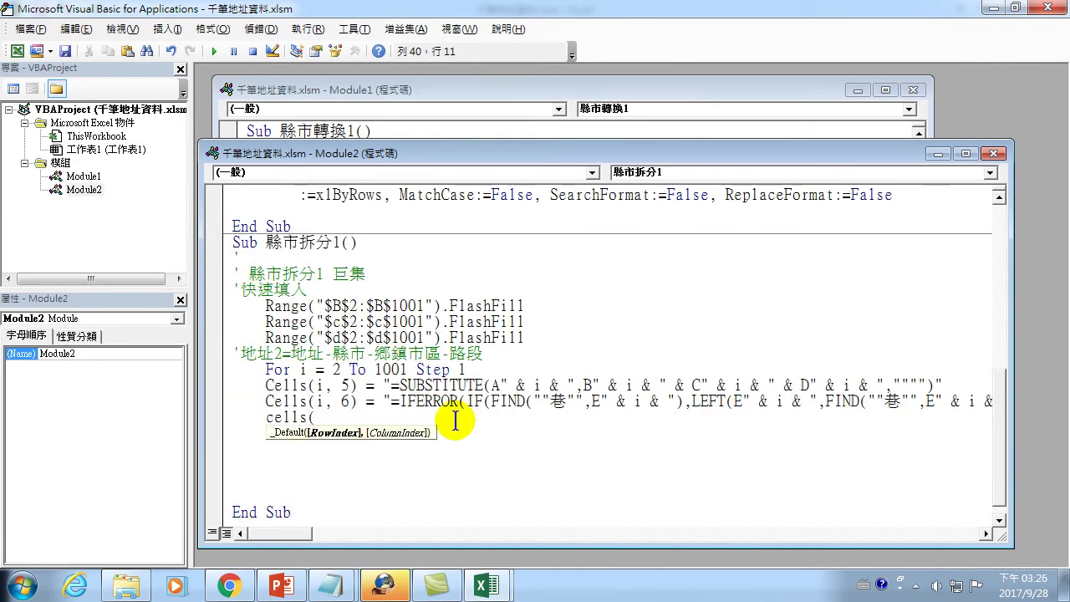
pyautogui.write('i,7) ')
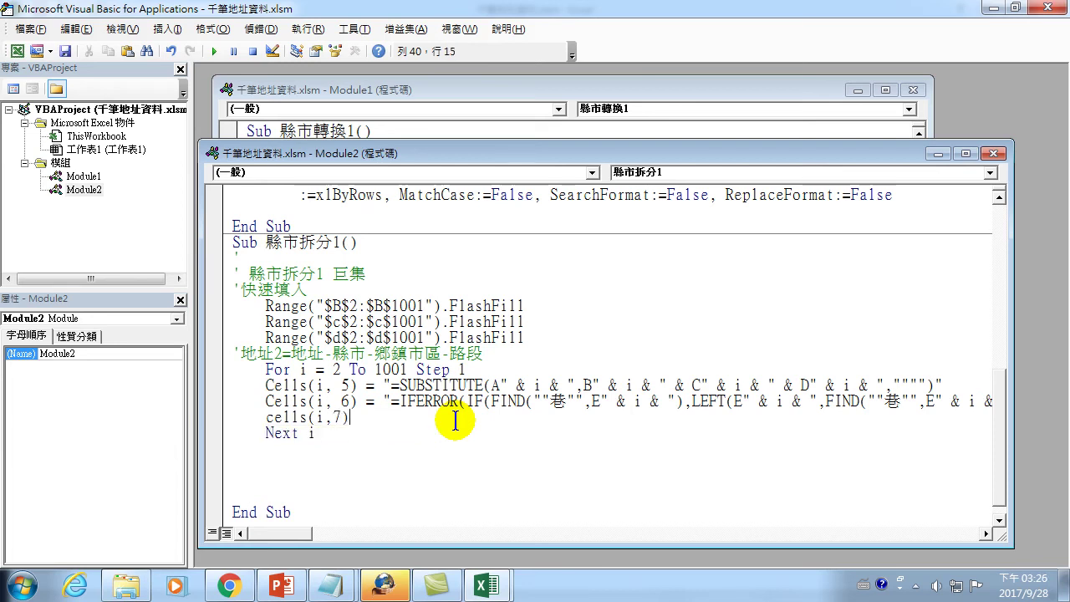
pyautogui.write('=')
pyautogui.write('SUBSTITUTE(E2,F2,"")')
pyautogui.write('"')
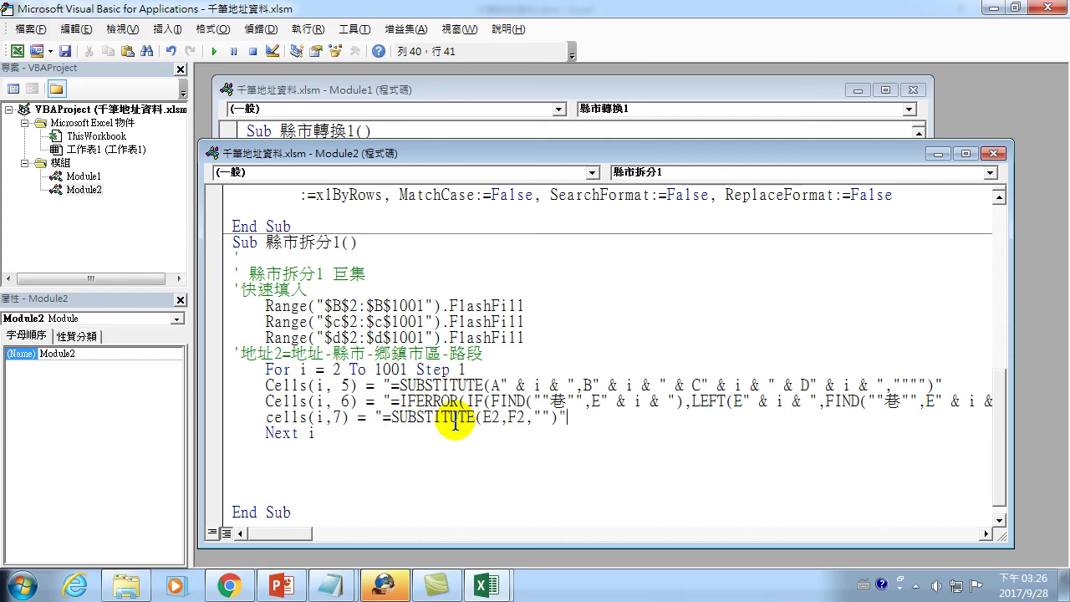
pyautogui.moveTo(491, 416); pyautogui.dragTo(500, 417)
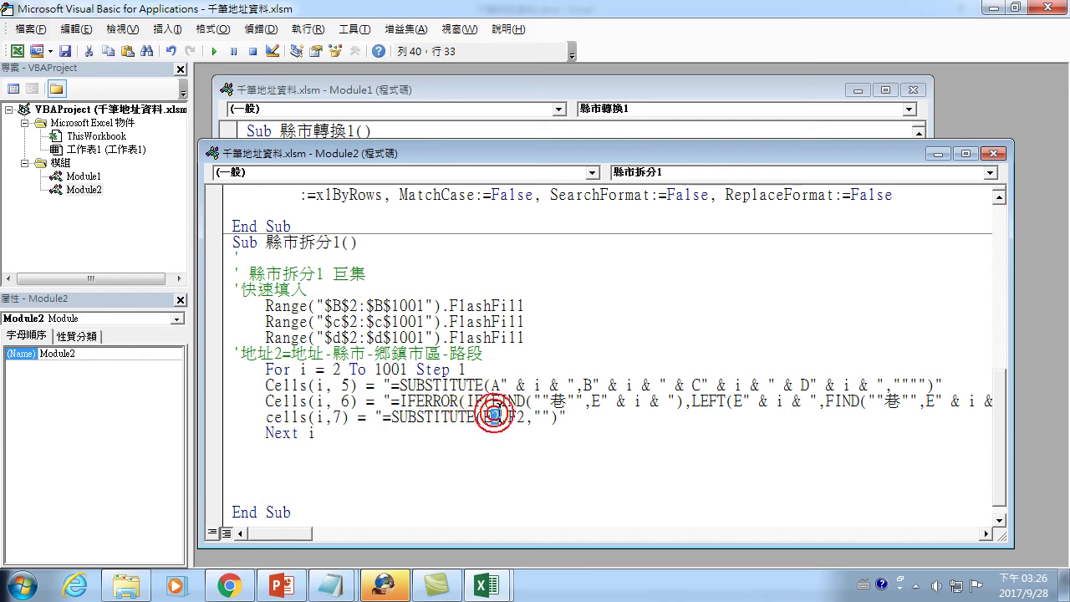
pyautogui.write('i')
pyautogui.press('Right')
pyautogui.press('Delete')
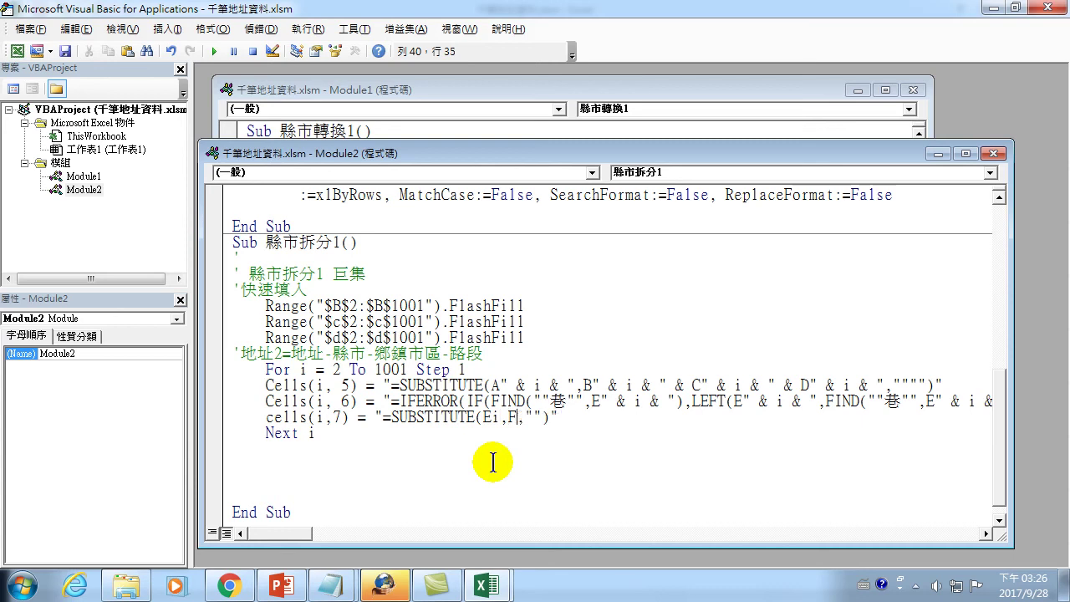
pyautogui.write('i')
pyautogui.write('"')
pyautogui.write(' & ')
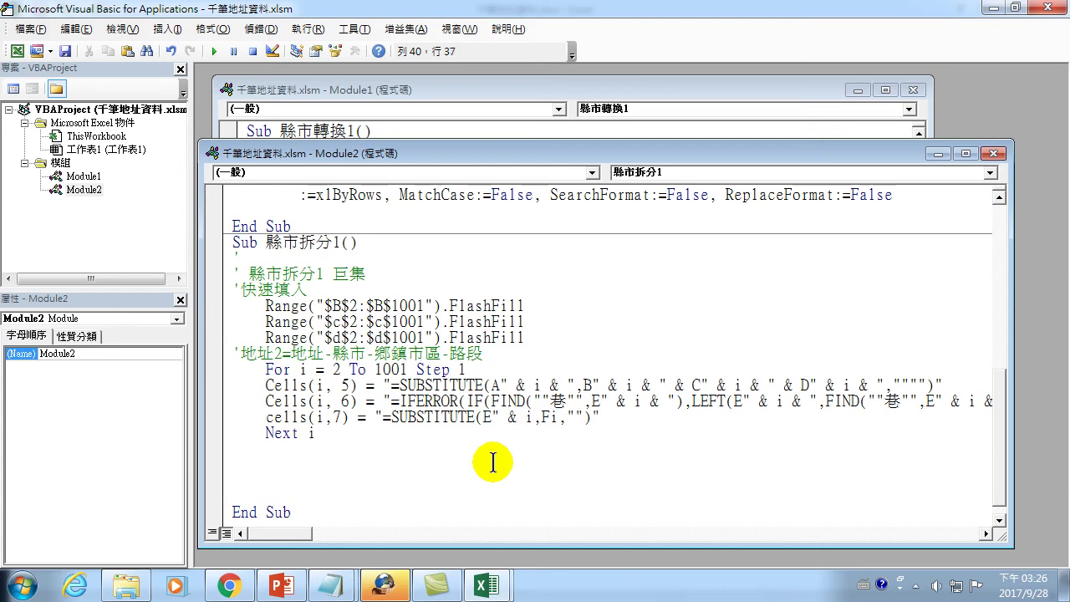
pyautogui.write(' & ')
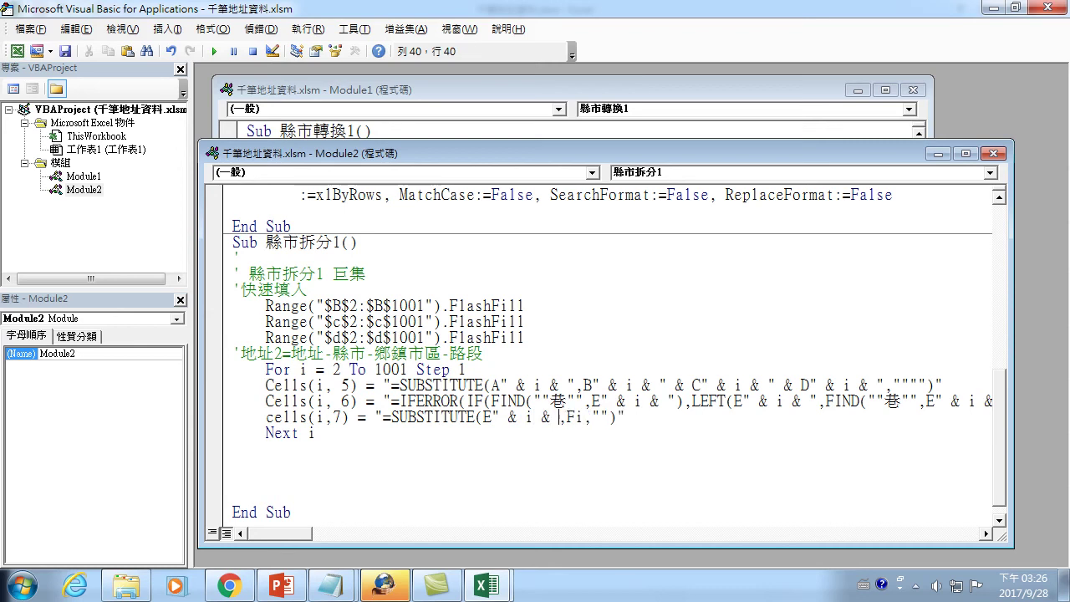
pyautogui.write('"')
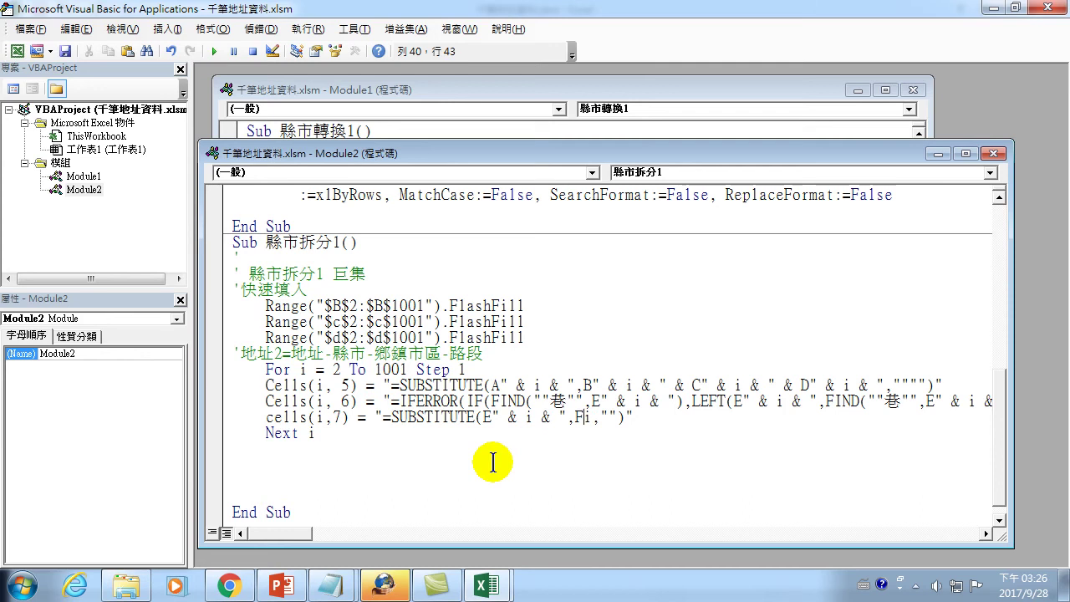
pyautogui.write('" ')
pyautogui.write('& i')
pyautogui.write(' & "')
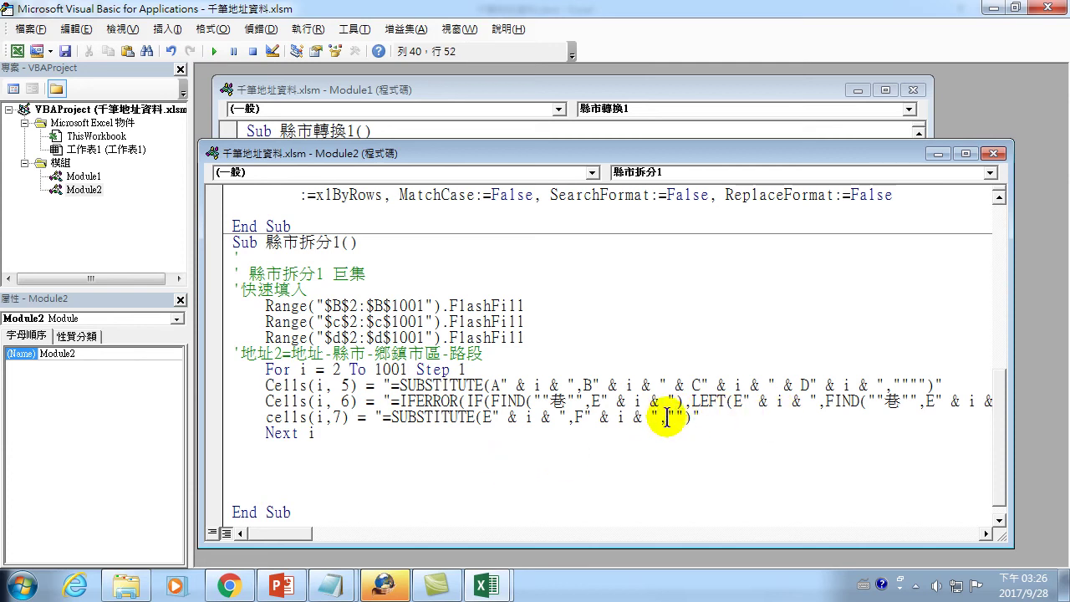
pyautogui.write(',"')
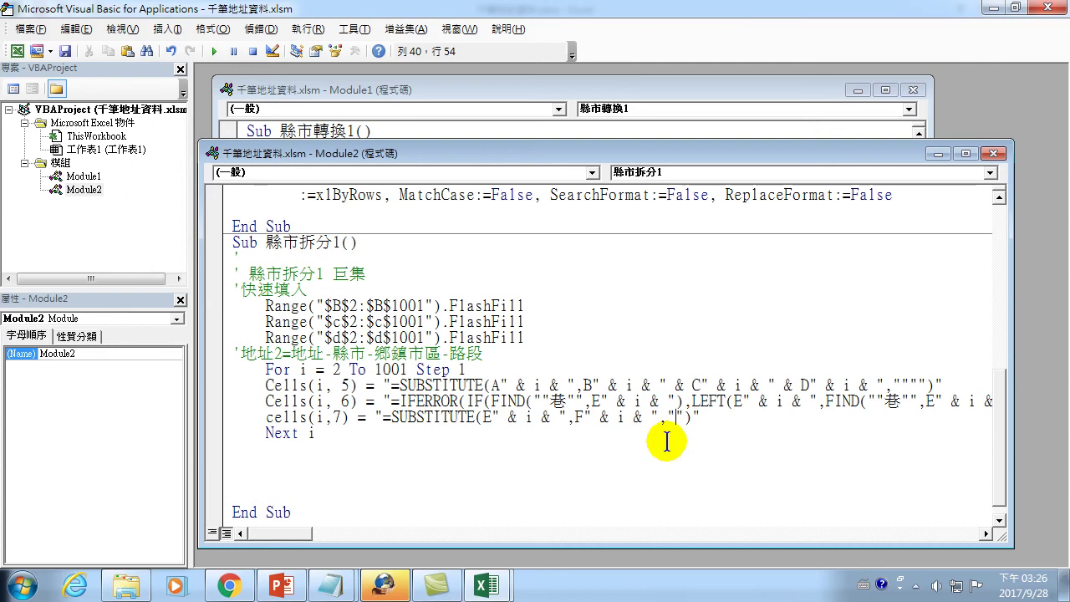
pyautogui.write('""')
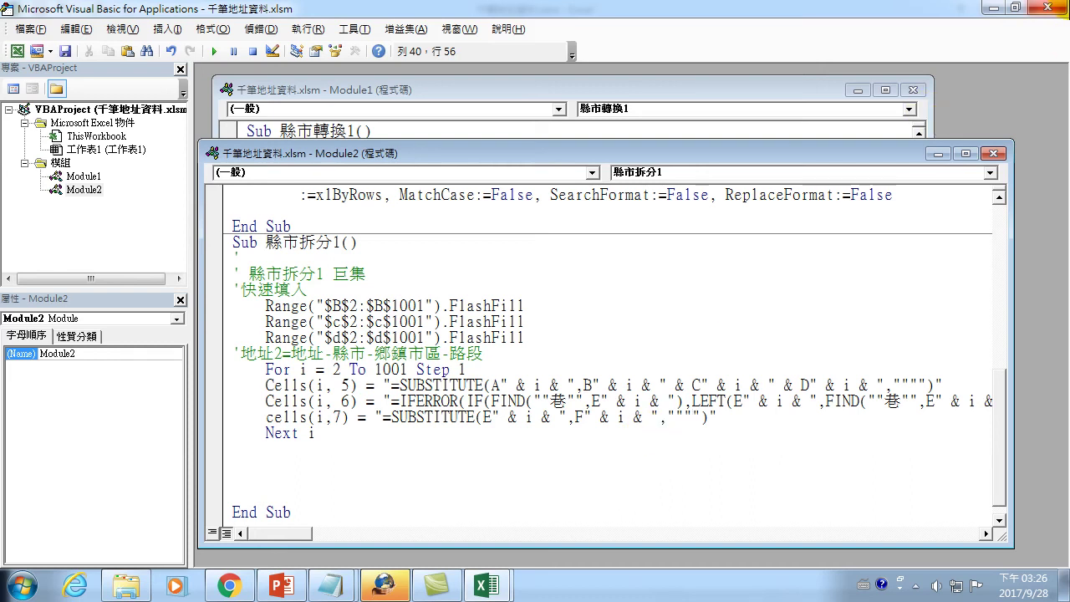
pyautogui.click(1052, 7)
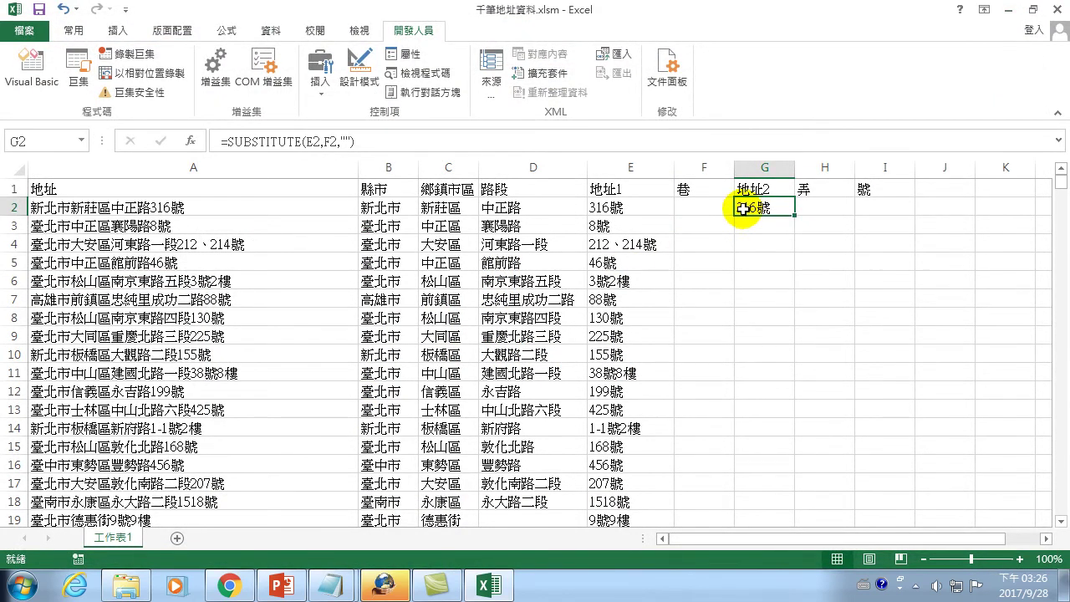
# - Copy F2's 巷 IFERROR/FIND/LEFT formula into H2
pyautogui.click(810, 211)
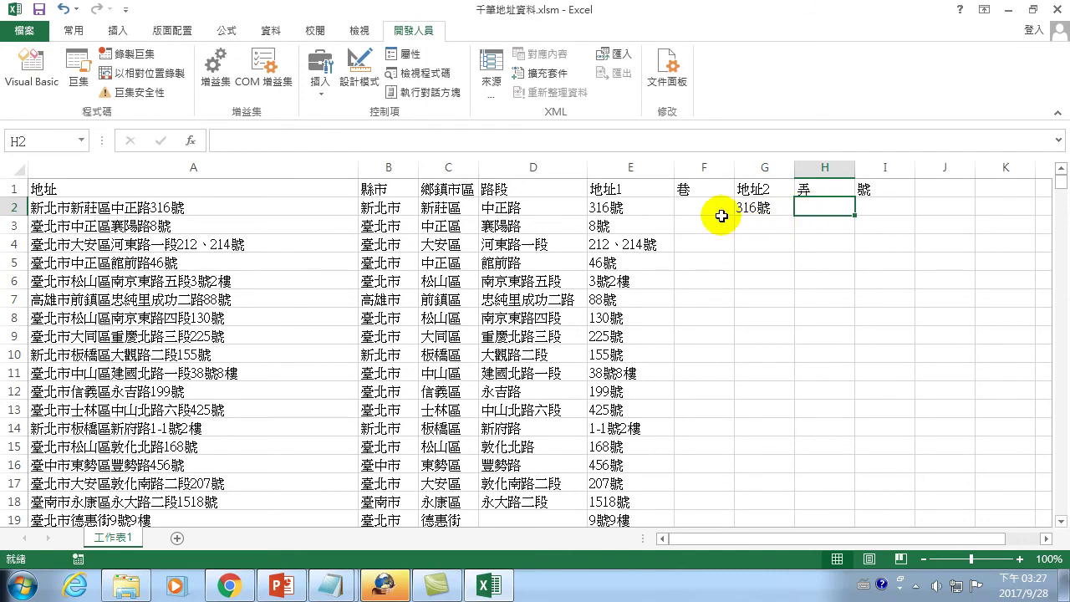
pyautogui.click(696, 207)
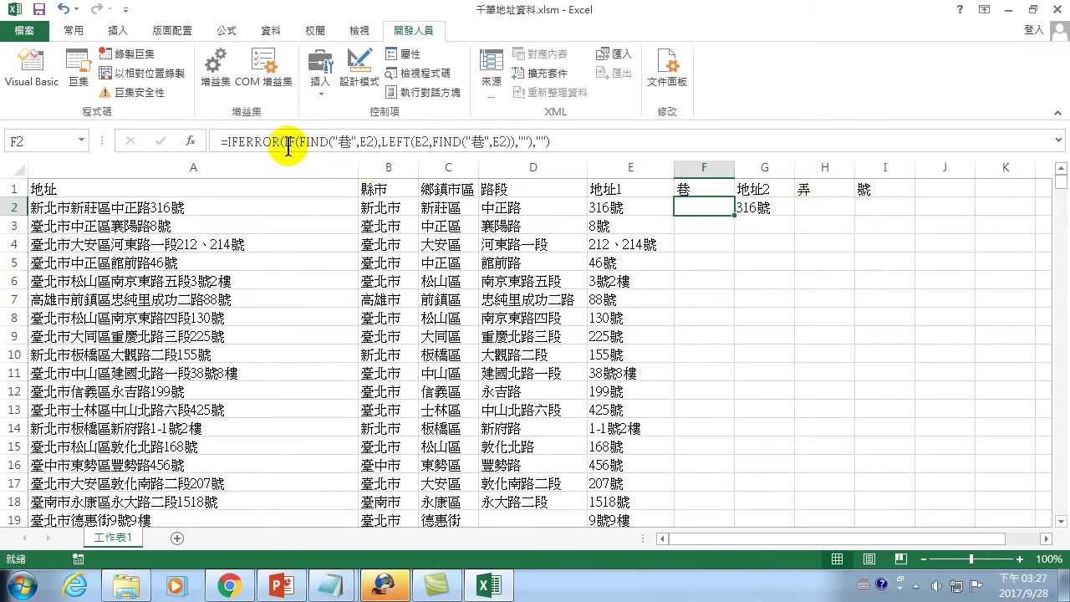
pyautogui.moveTo(217, 142); pyautogui.dragTo(686, 142)
pyautogui.hotkey('ctrl', 'c')
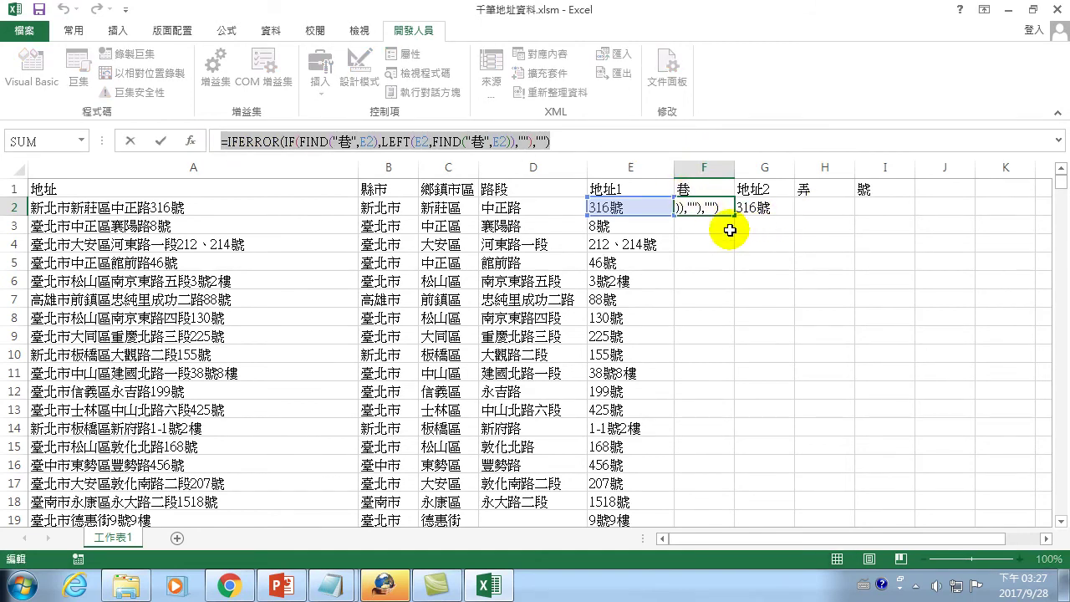
pyautogui.press('Escape')
pyautogui.click(711, 255)
pyautogui.click(819, 199)
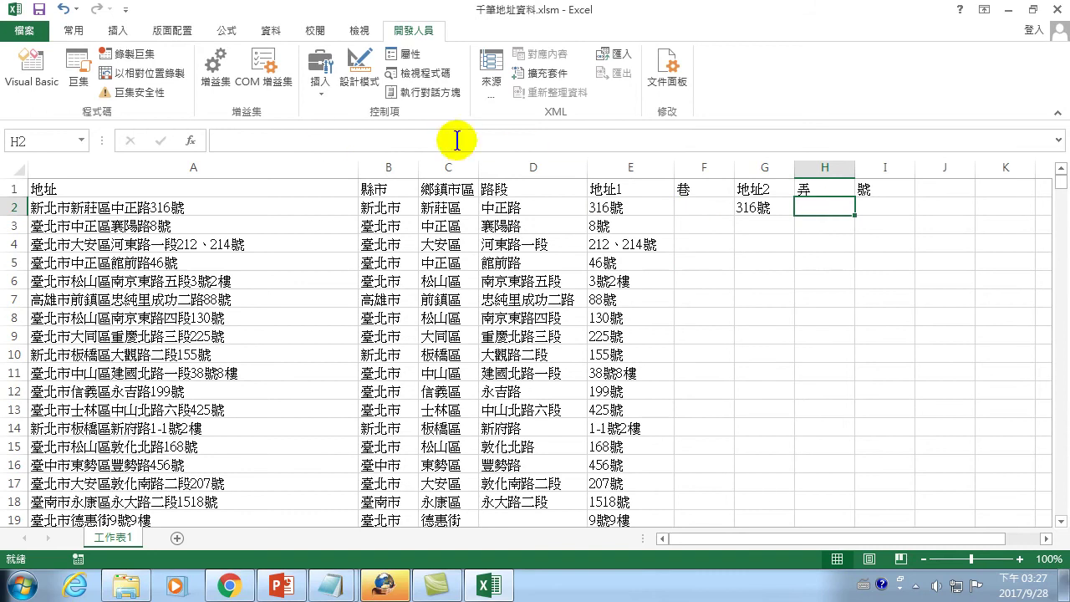
pyautogui.click(312, 142)
pyautogui.hotkey('ctrl', 'v')
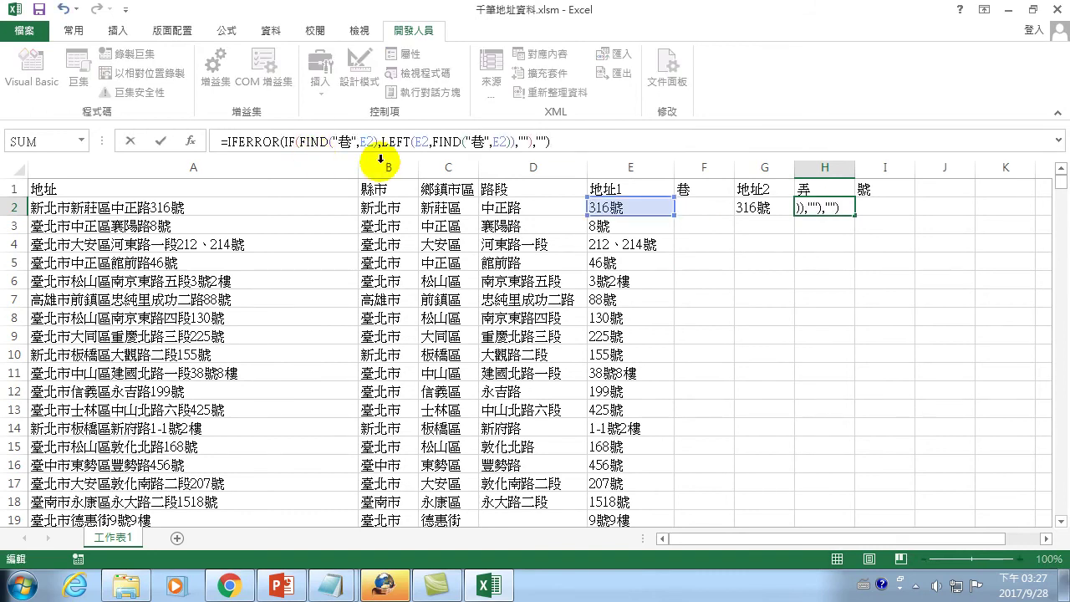
# - Replace both 巷 characters in the H2 formula with 弄
pyautogui.doubleClick(342, 142)
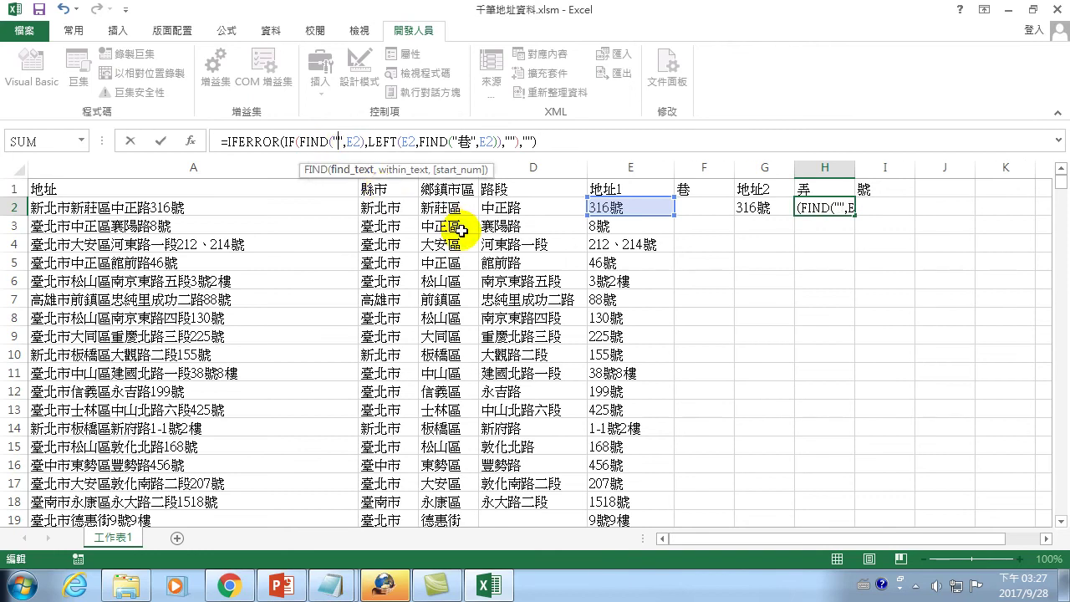
pyautogui.write('sj/4')
pyautogui.press('Return')
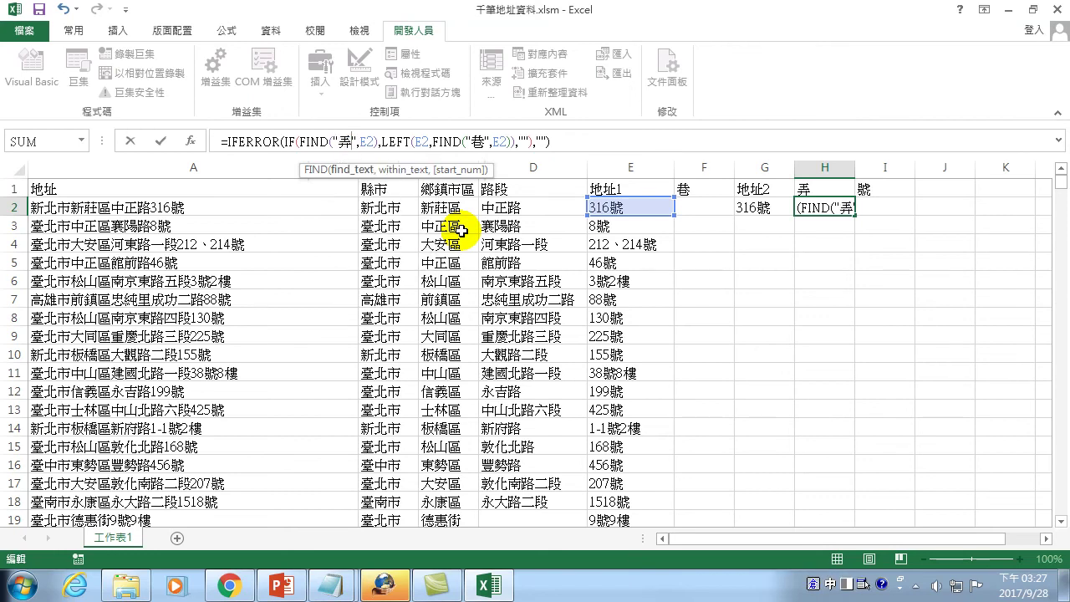
pyautogui.doubleClick(478, 144)
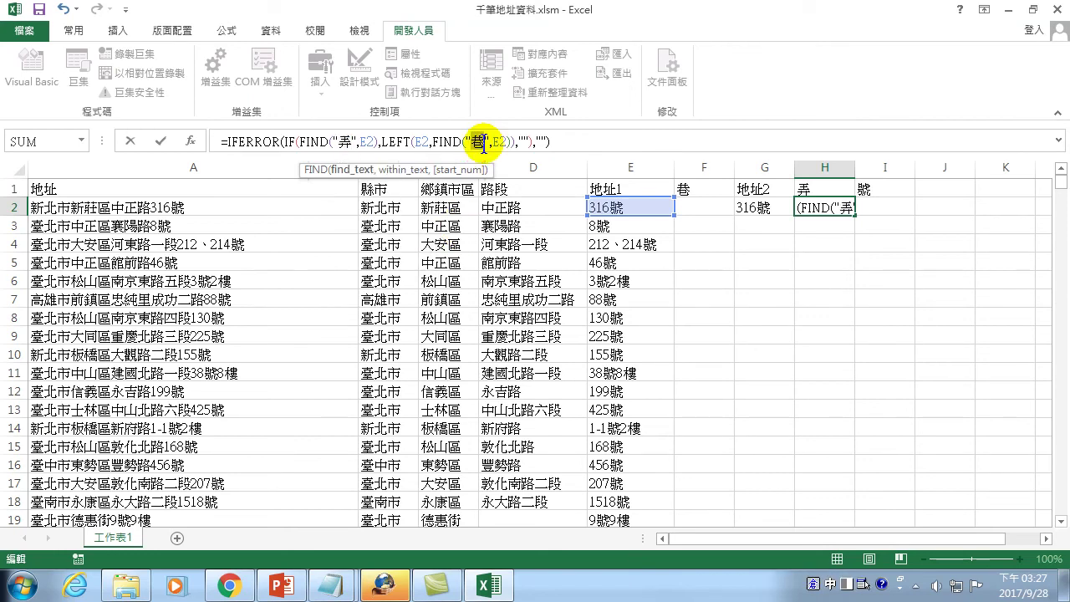
pyautogui.write('弄')
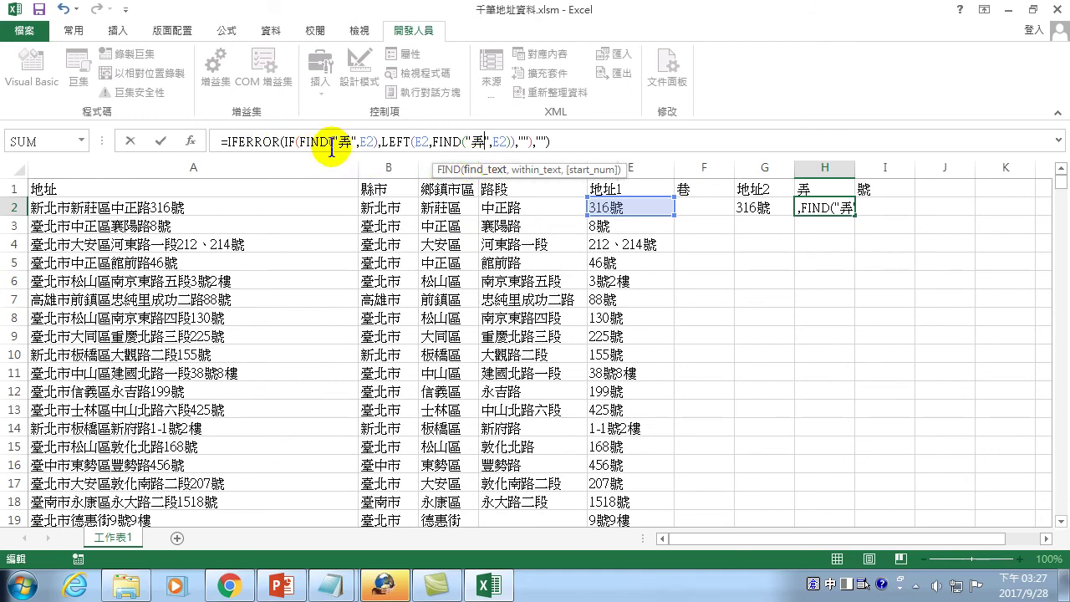
# - Point all three E2 references in H2's formula at G2 and commit it
pyautogui.doubleClick(371, 142)
pyautogui.click(619, 207)
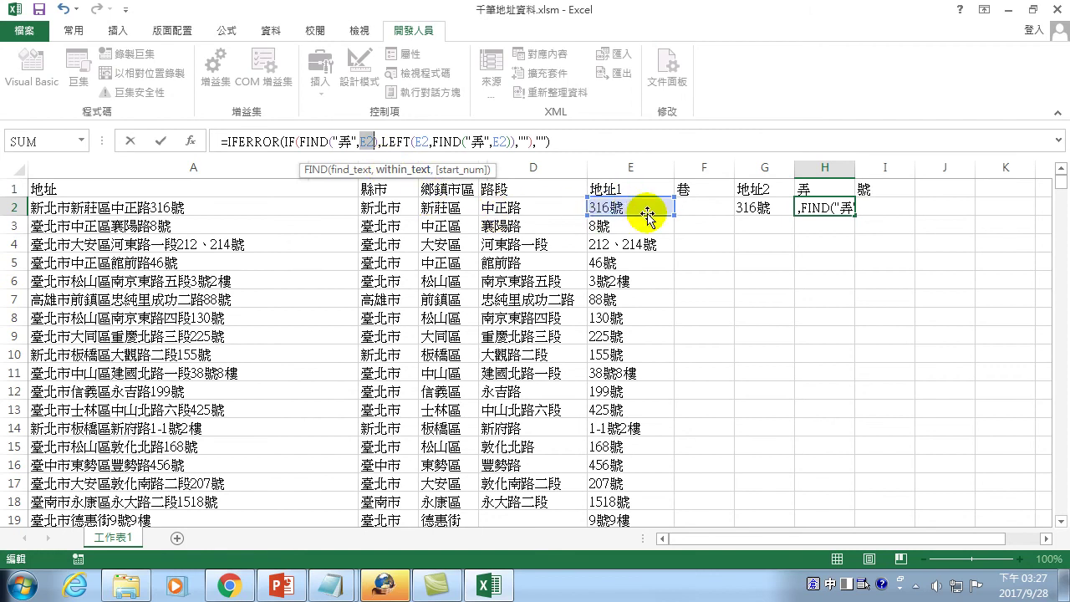
pyautogui.click(757, 207)
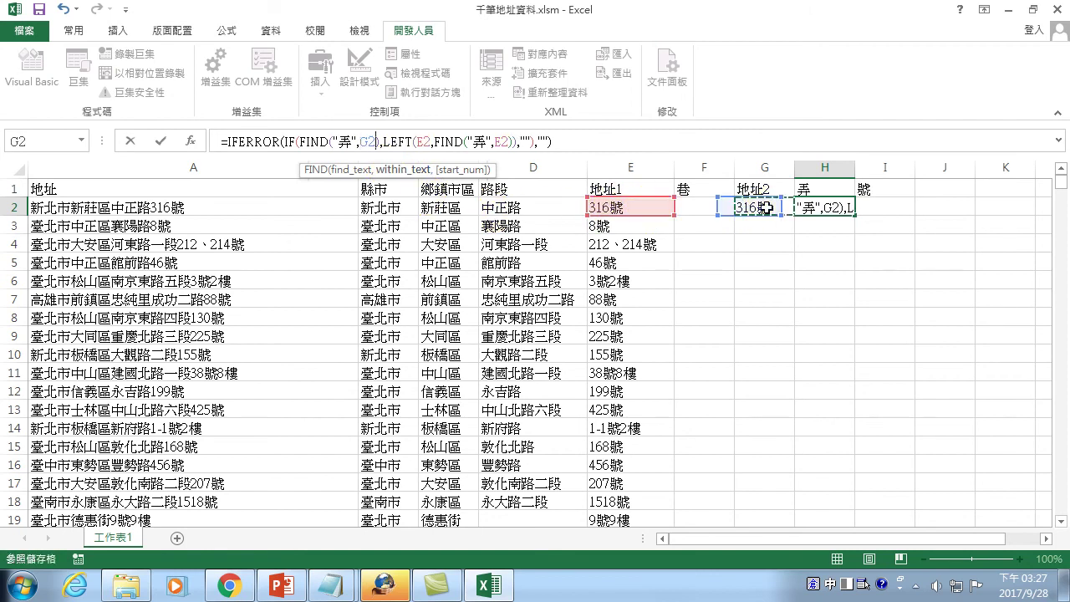
pyautogui.doubleClick(417, 142)
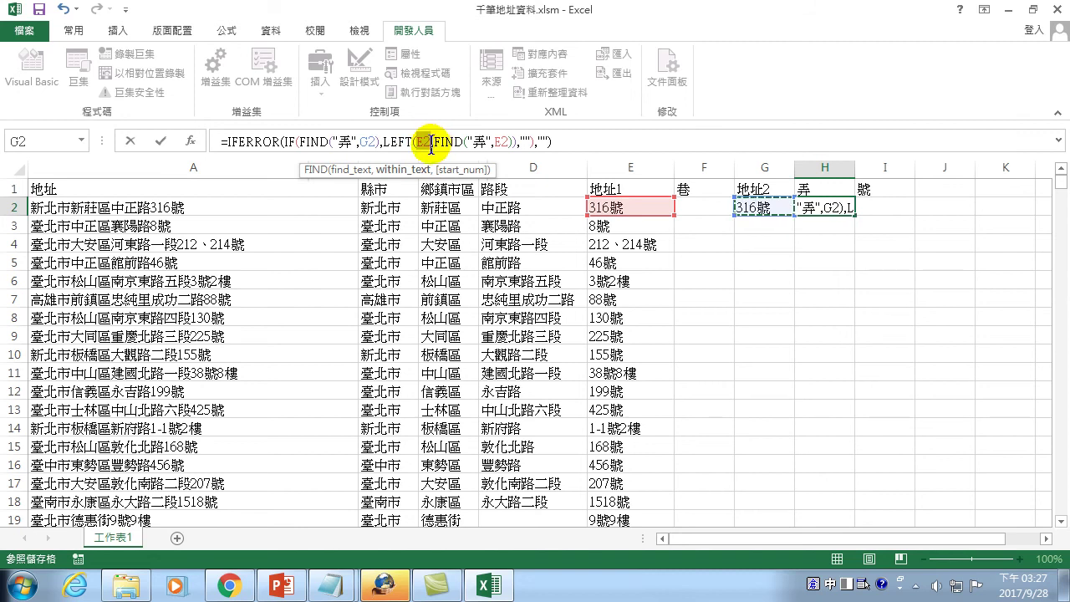
pyautogui.click(757, 209)
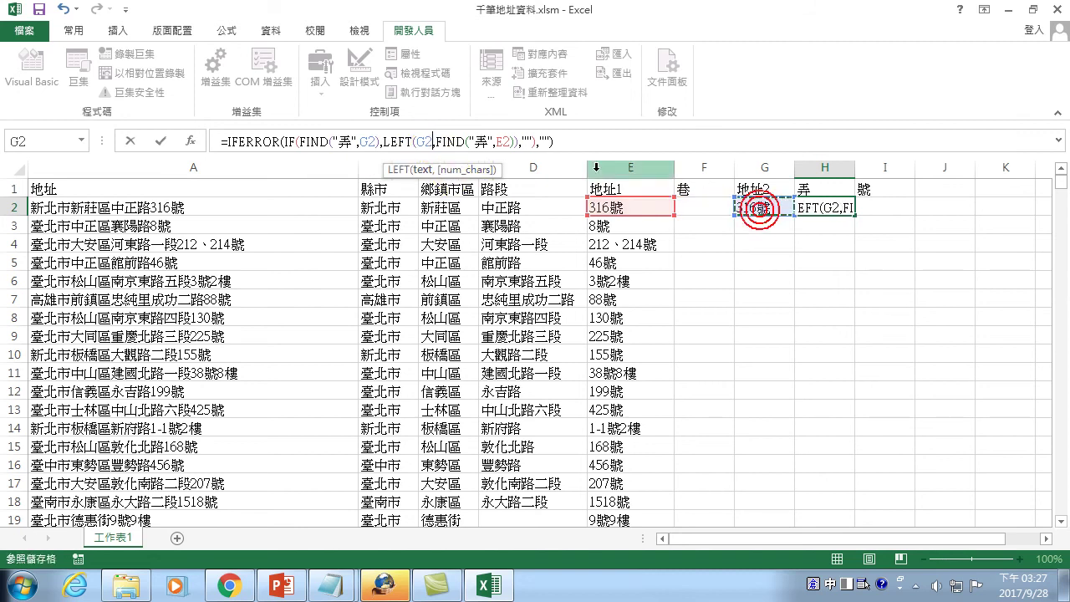
pyautogui.doubleClick(500, 143)
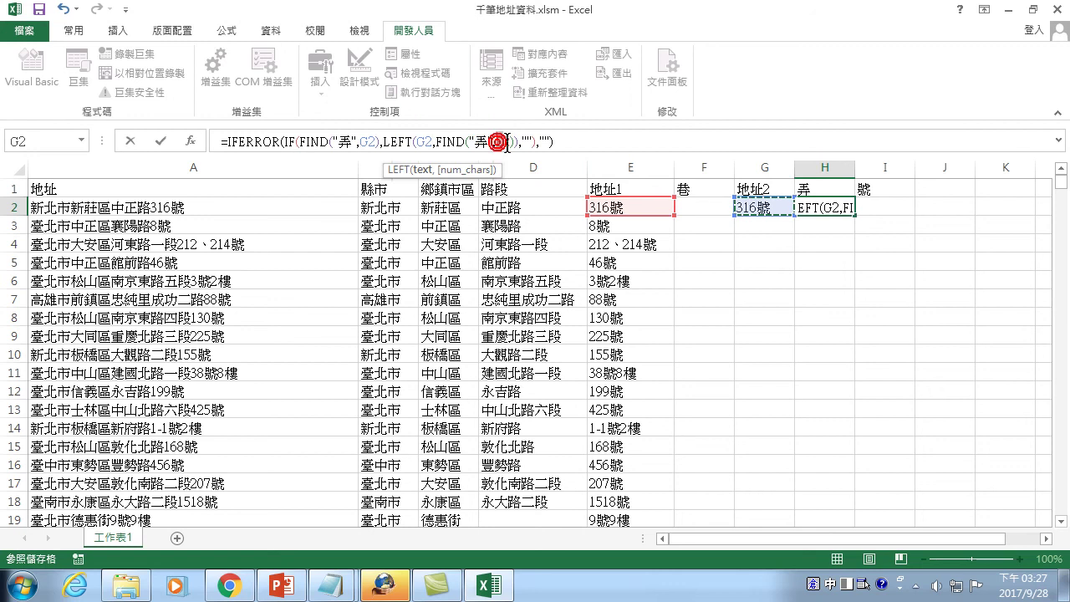
pyautogui.click(763, 209)
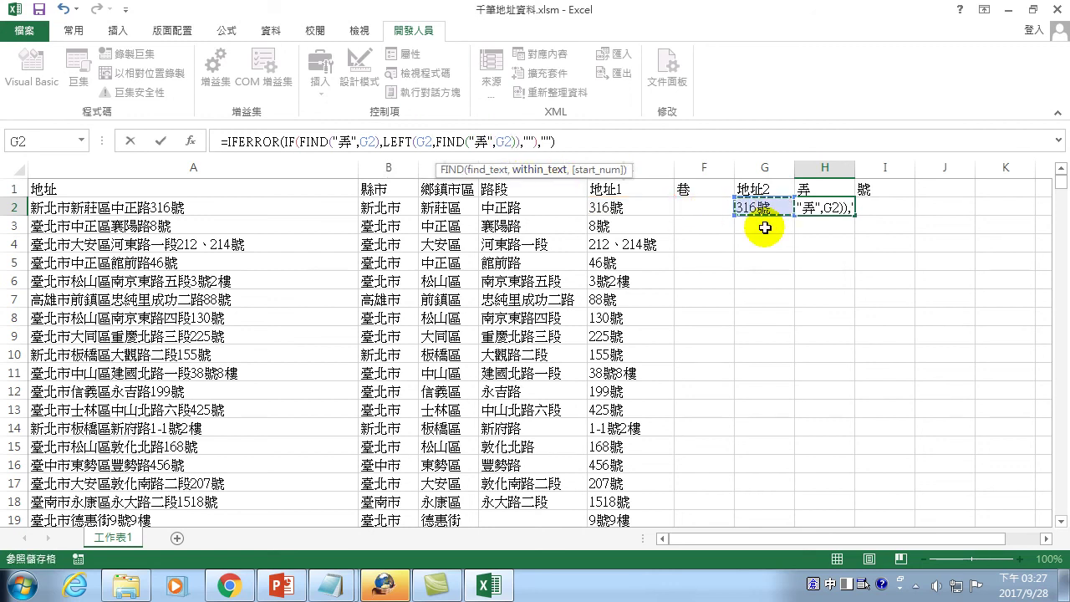
pyautogui.press('Return')
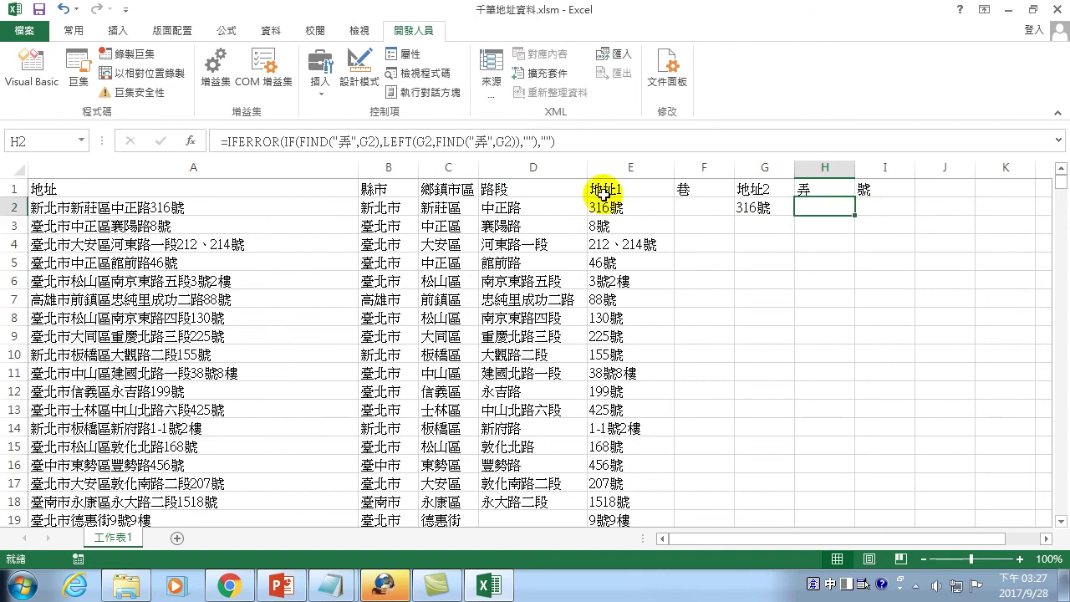
# - Copy the finished H2 formula text without changing the cell
pyautogui.moveTo(579, 141); pyautogui.dragTo(151, 144)
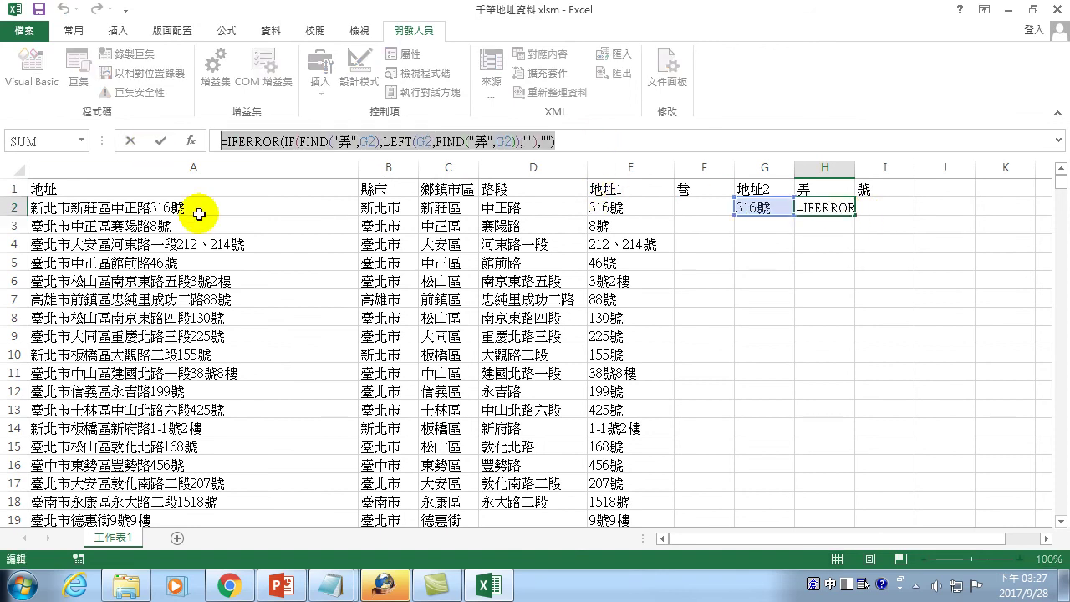
pyautogui.press('End')
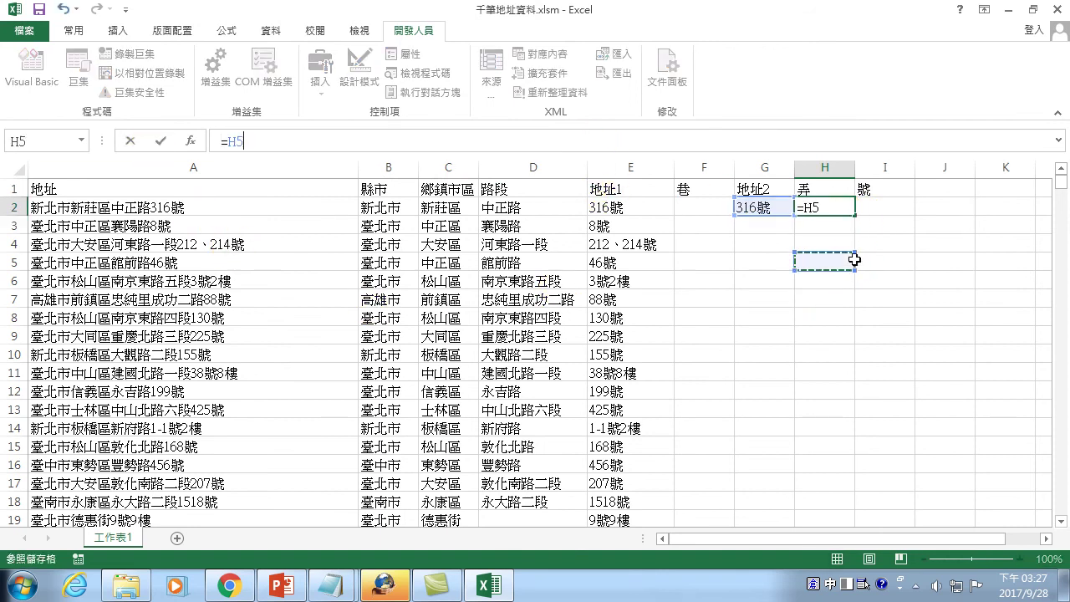
pyautogui.press('Escape')
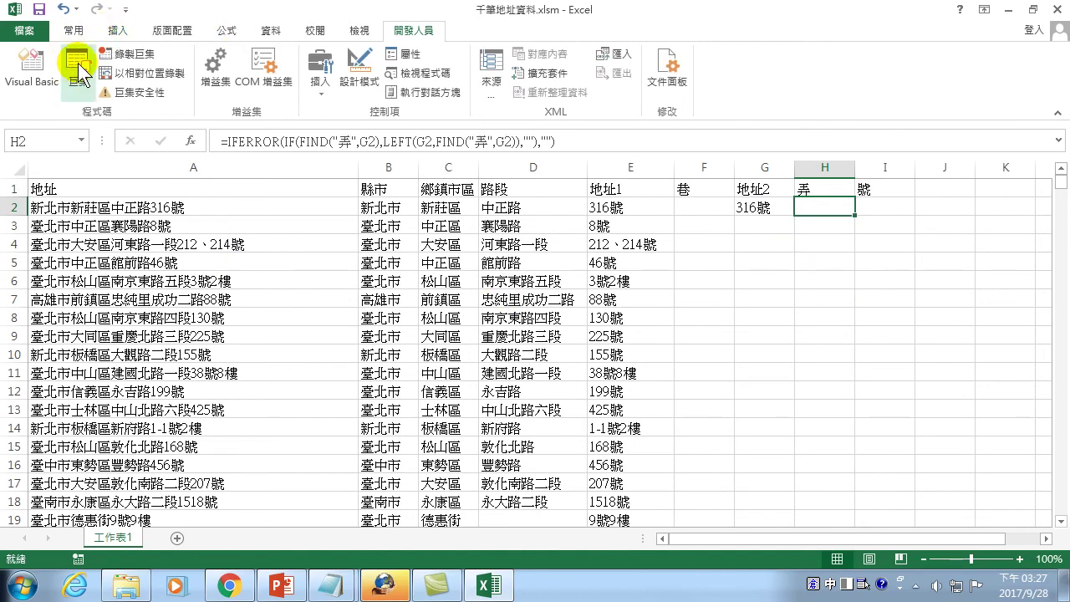
# - Reopen the 縣市拆分1 code and start a cells(i,8) = line below the column-7 statement
pyautogui.click(72, 58)
pyautogui.click(672, 309)
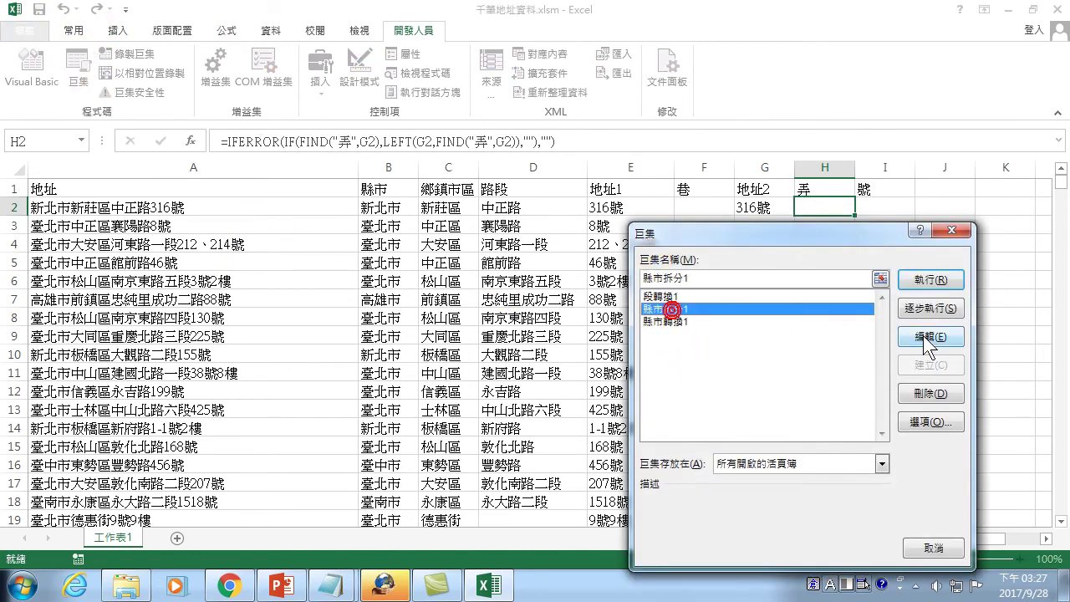
pyautogui.click(925, 335)
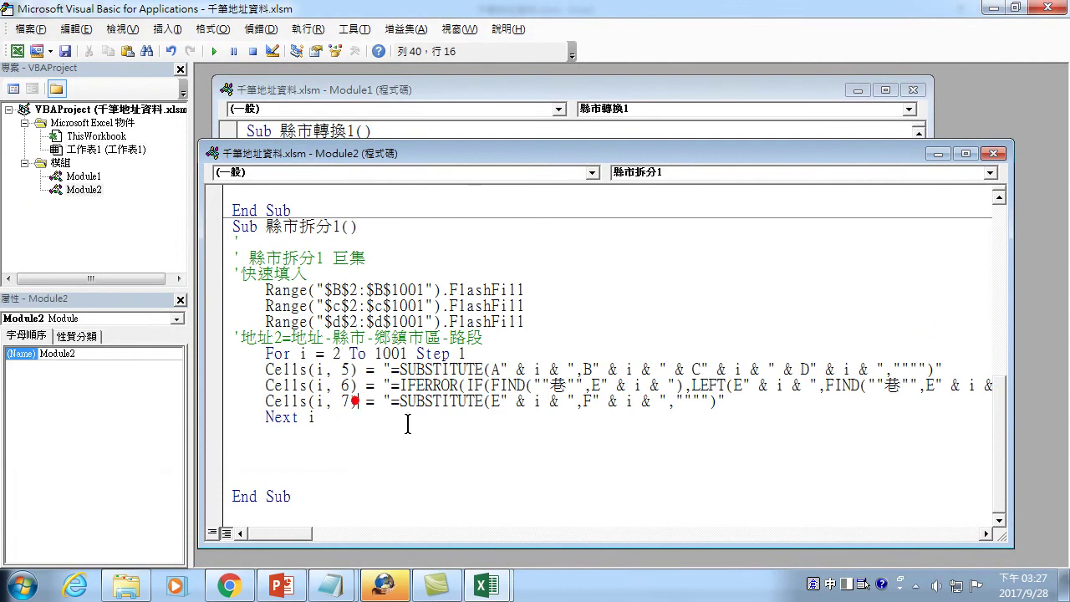
pyautogui.click(355, 401)
pyautogui.press('End')
pyautogui.press('Return')
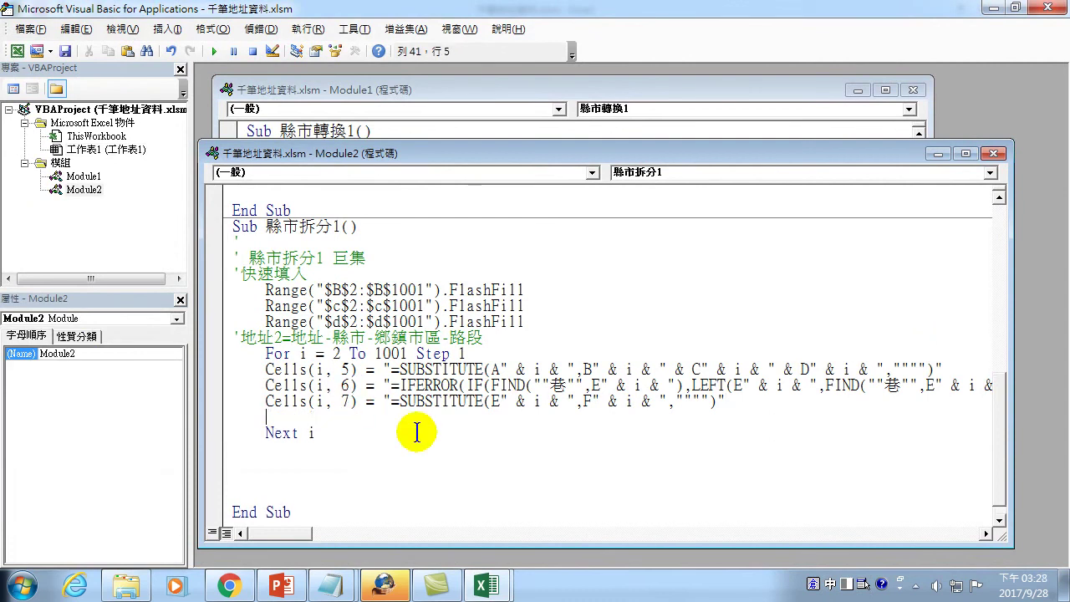
pyautogui.write('c')
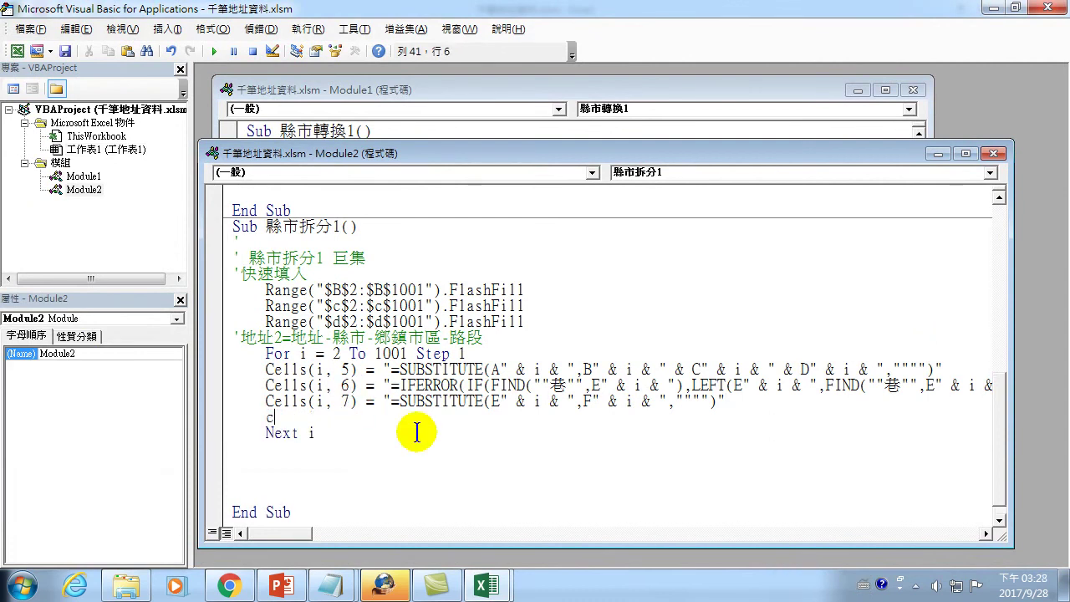
pyautogui.write('ells(')
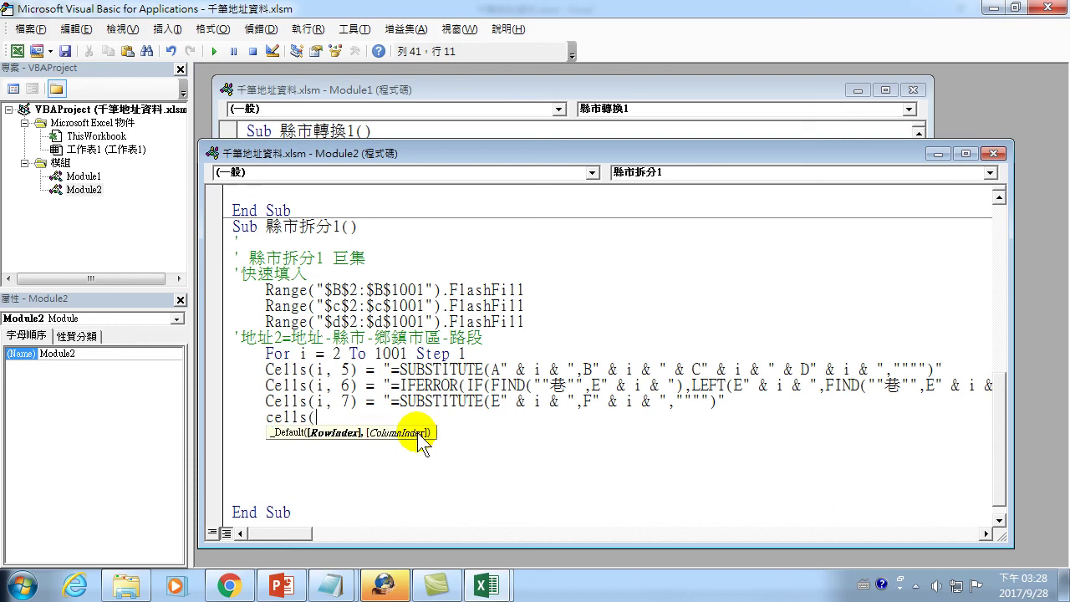
pyautogui.write('i,8')
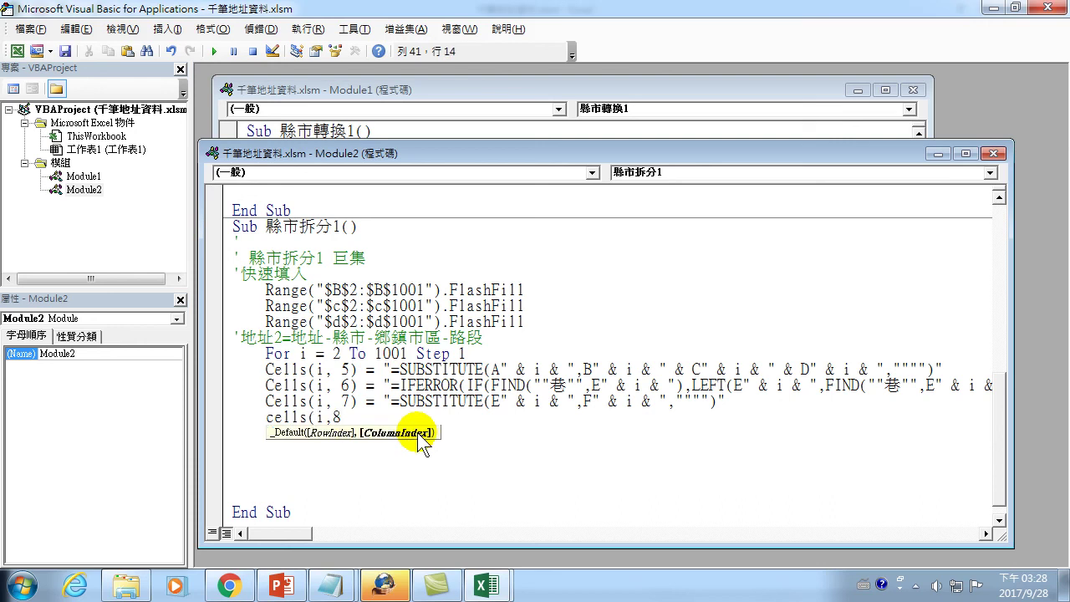
pyautogui.write(') =')
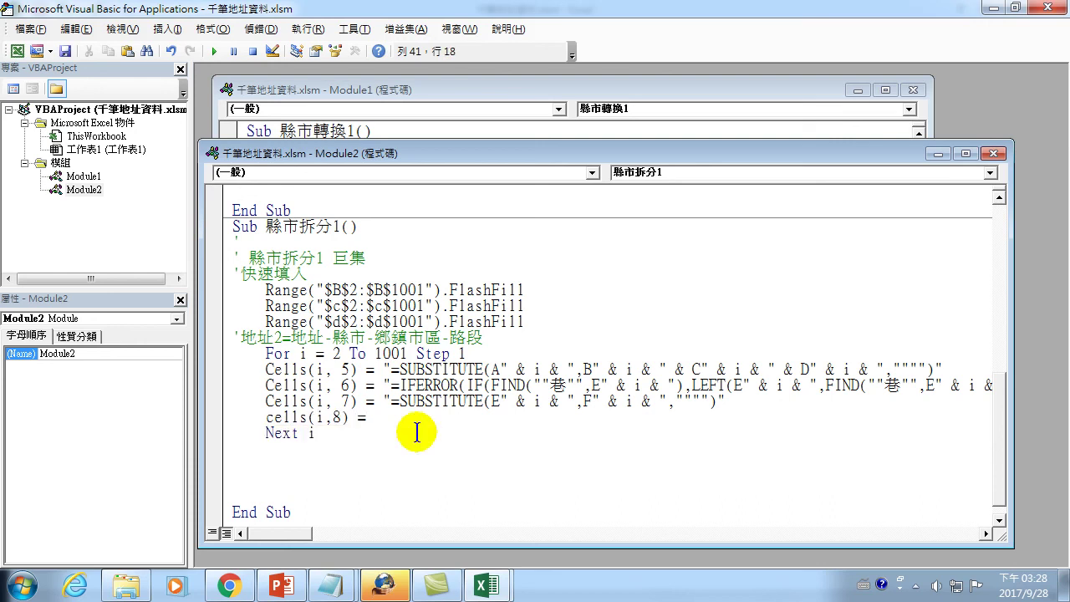
# - Paste the 弄 IFERROR formula into the Cells(i, 8) line and double its quotes
pyautogui.hotkey('ctrl', 'v')
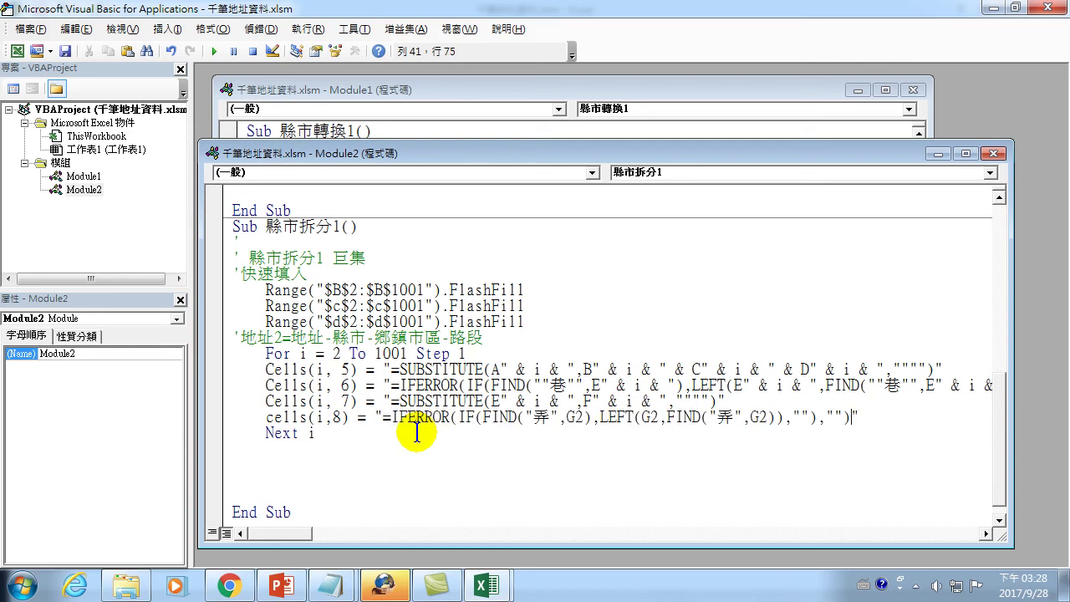
pyautogui.click(533, 417)
pyautogui.write('"')
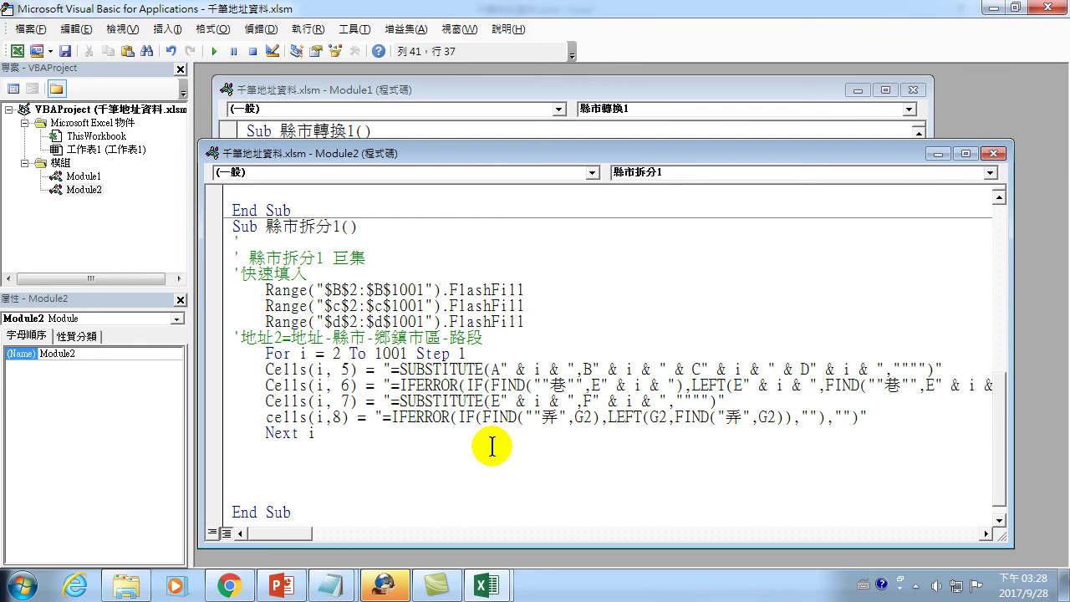
pyautogui.write('"')
pyautogui.press('Right')
pyautogui.press('Right')
pyautogui.press('Right')
pyautogui.write('"')
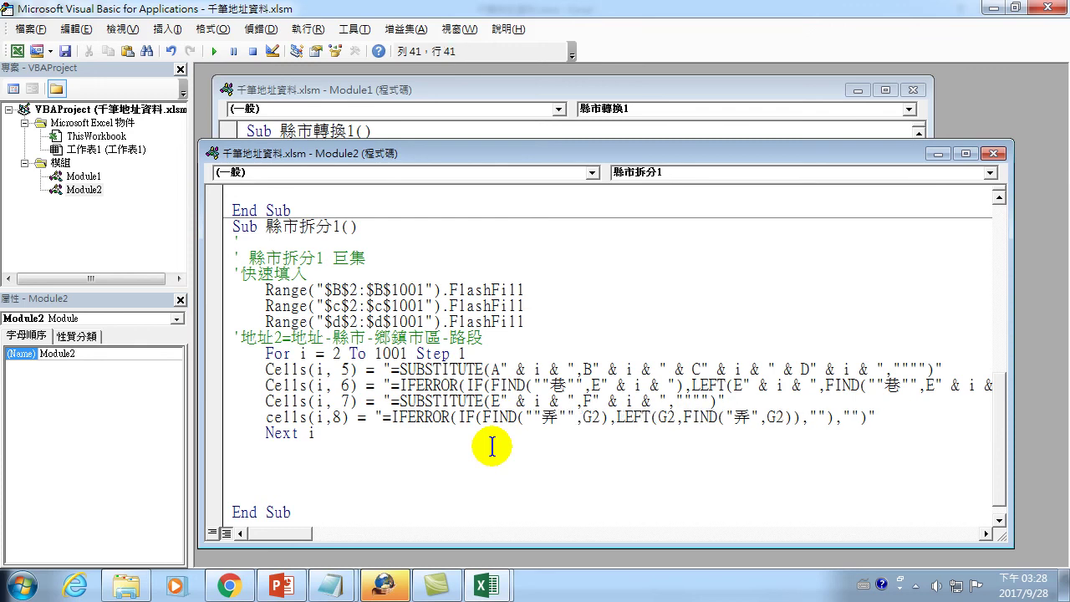
pyautogui.write('"弄')
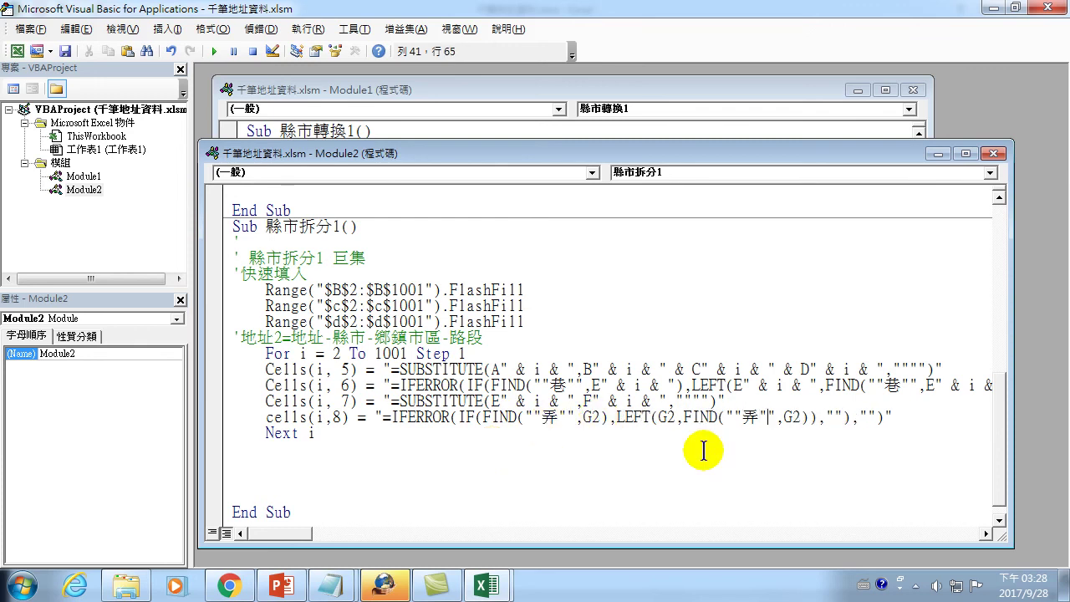
pyautogui.click(843, 416)
pyautogui.write('"')
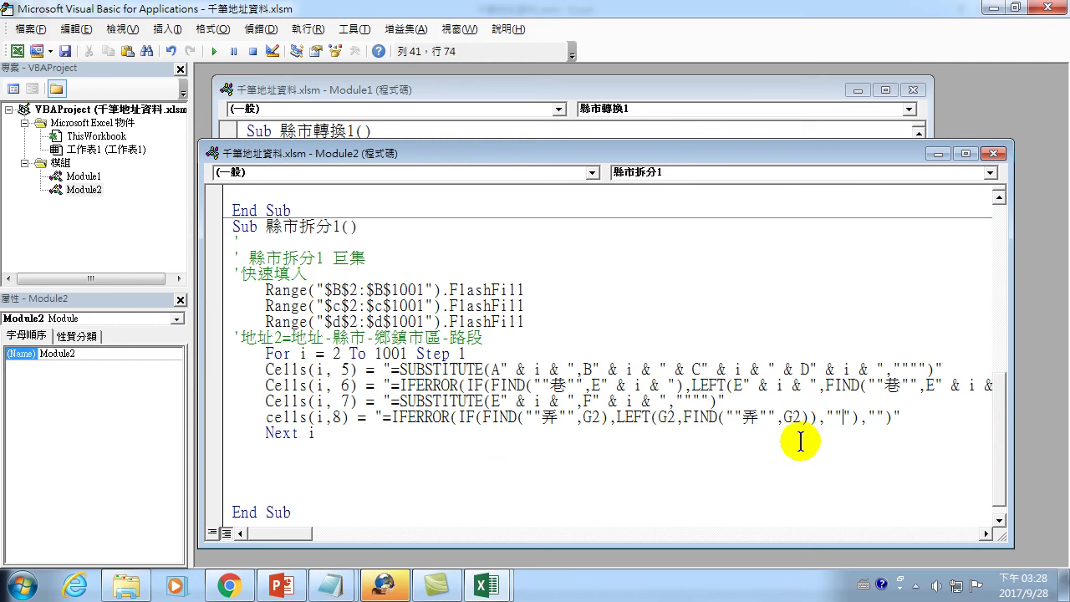
pyautogui.write('"')
pyautogui.click(887, 416)
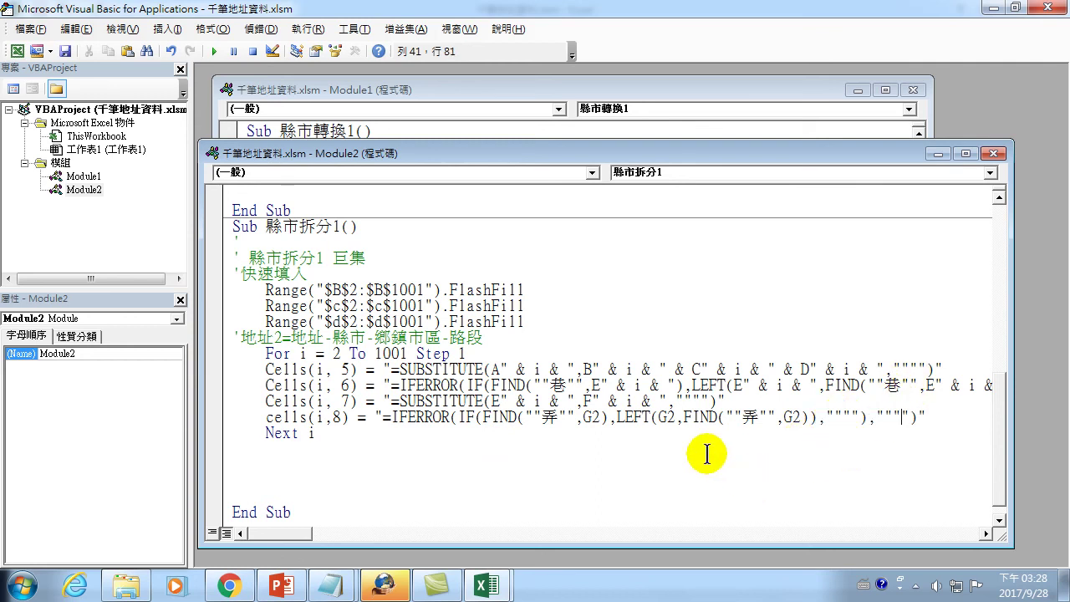
# - Change each G2 reference in the column-8 formula to G followed by i
pyautogui.doubleClick(591, 415)
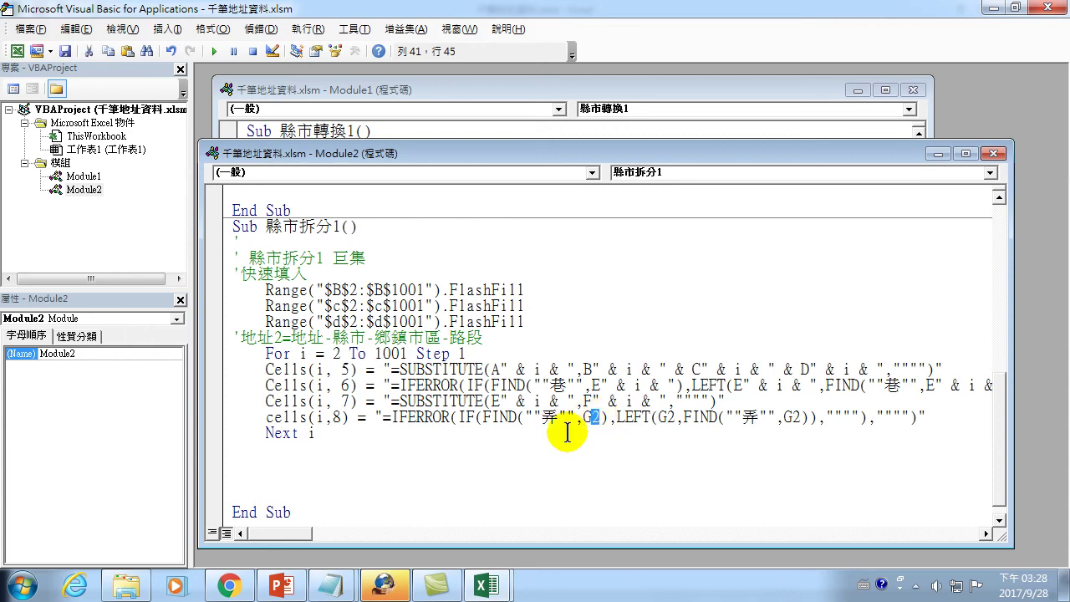
pyautogui.write('Gi')
pyautogui.doubleClick(669, 416)
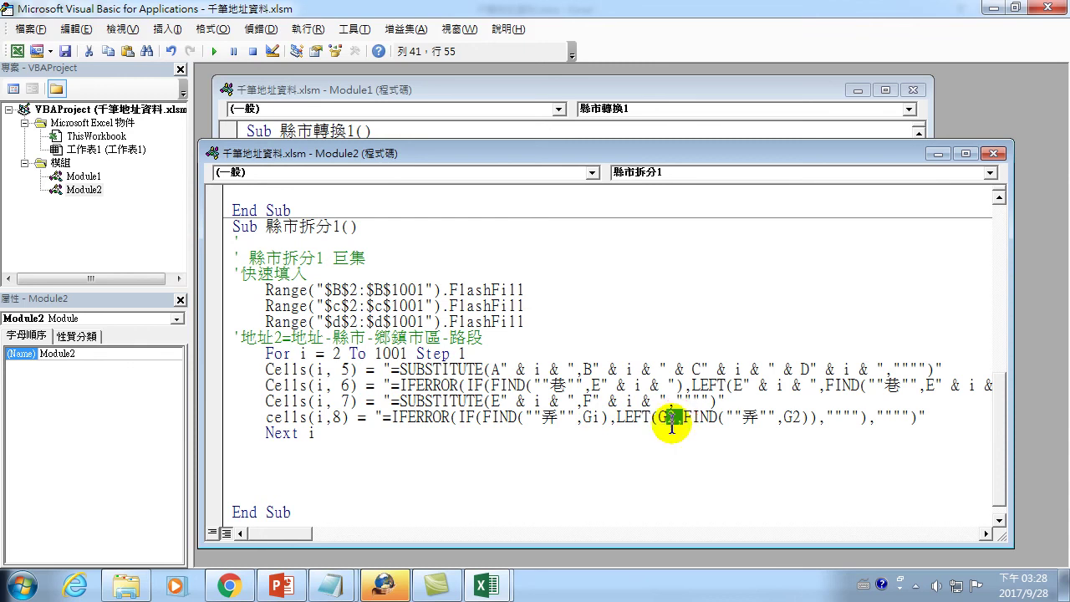
pyautogui.click(669, 428)
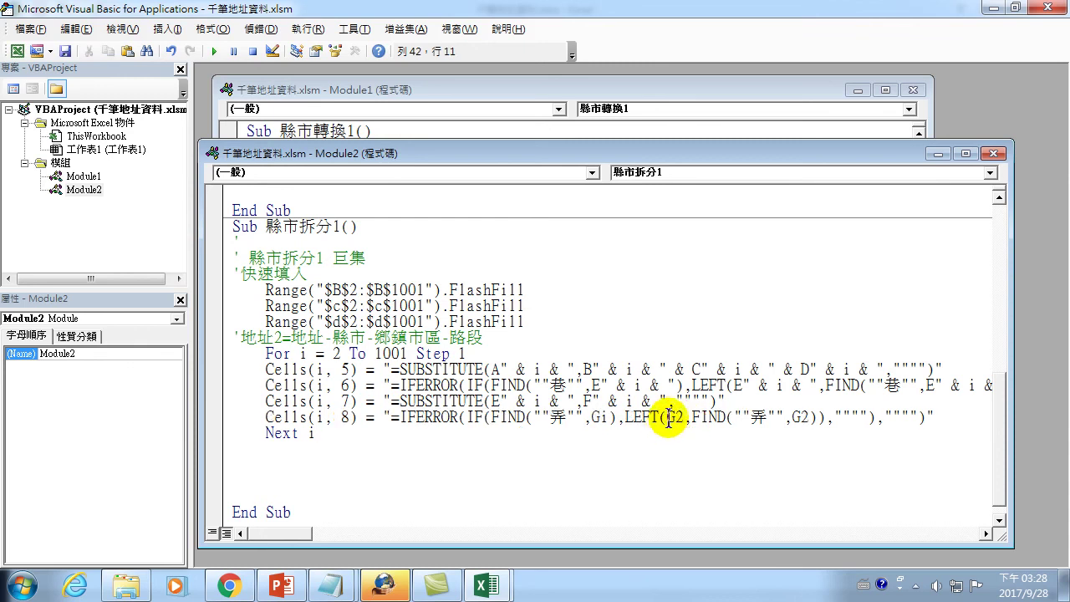
pyautogui.click(675, 416)
pyautogui.write('i')
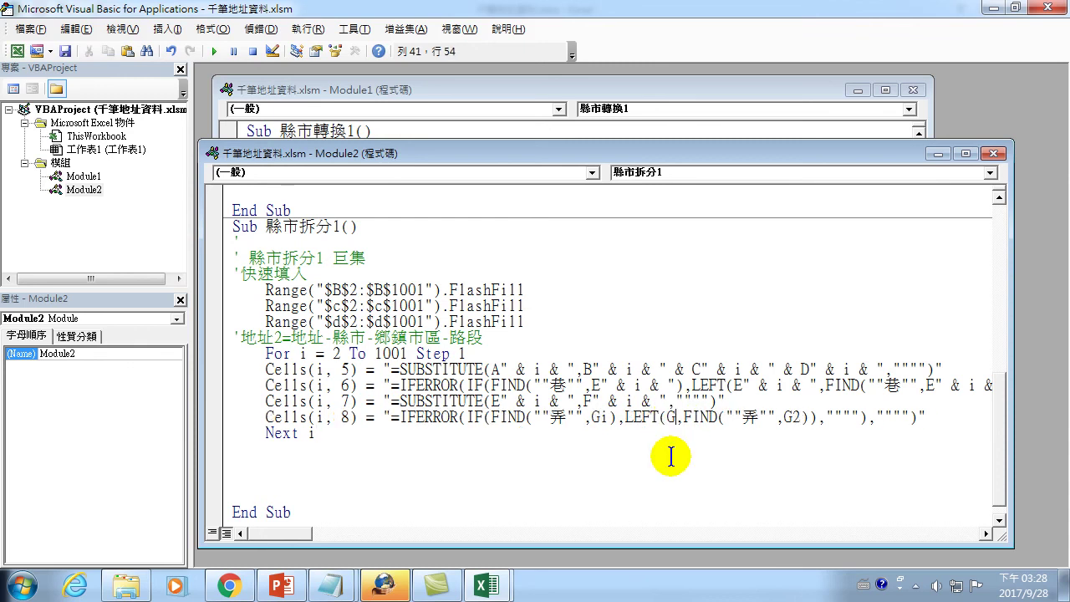
pyautogui.click(810, 416)
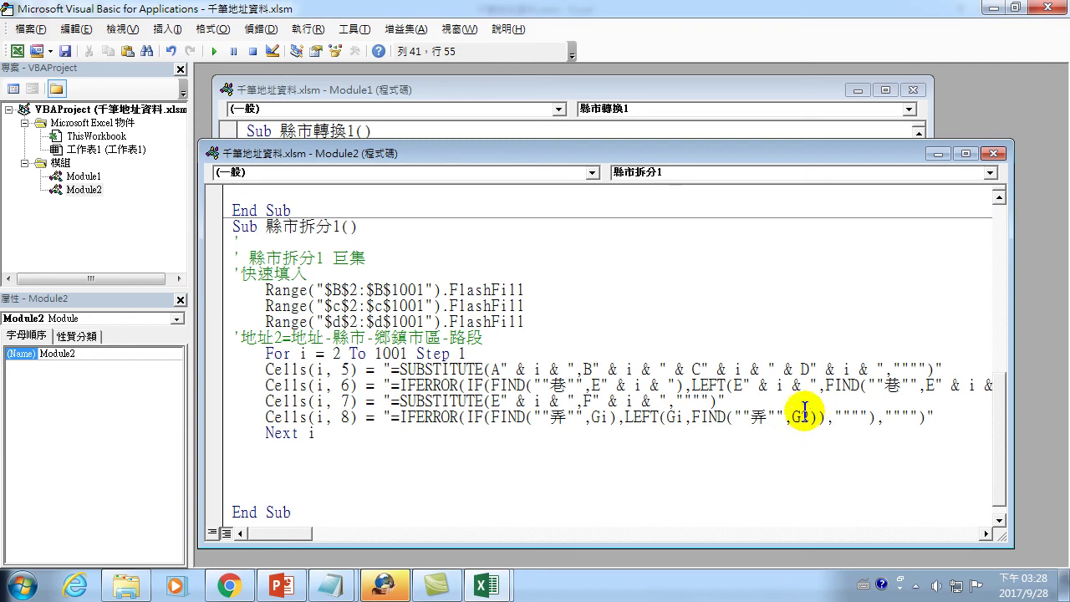
pyautogui.write('i')
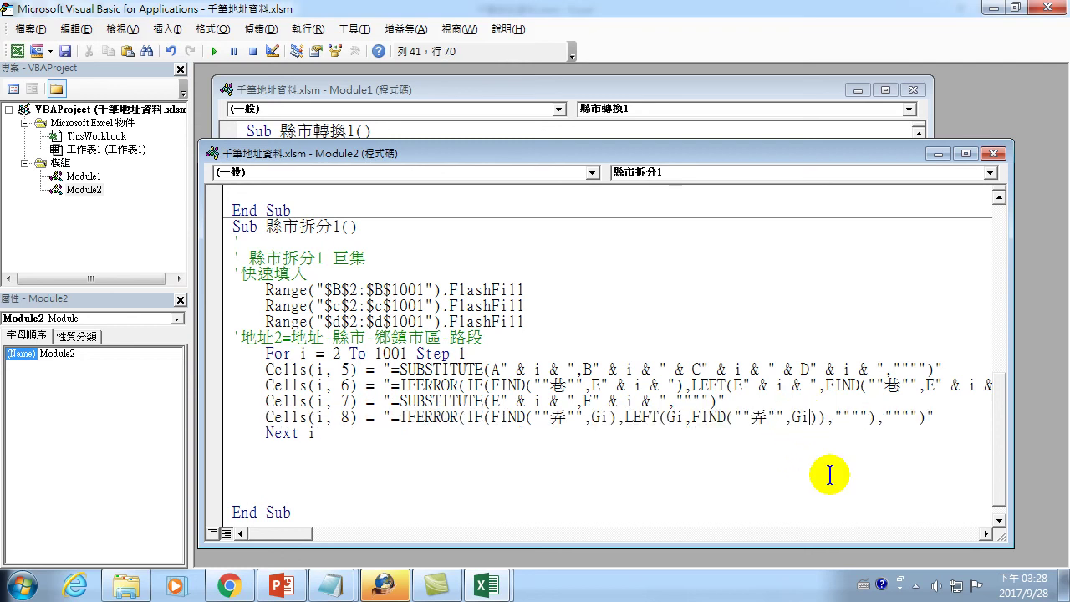
# - Splice " & i & " into all three G references, then return to Excel at cell I2
pyautogui.click(601, 417)
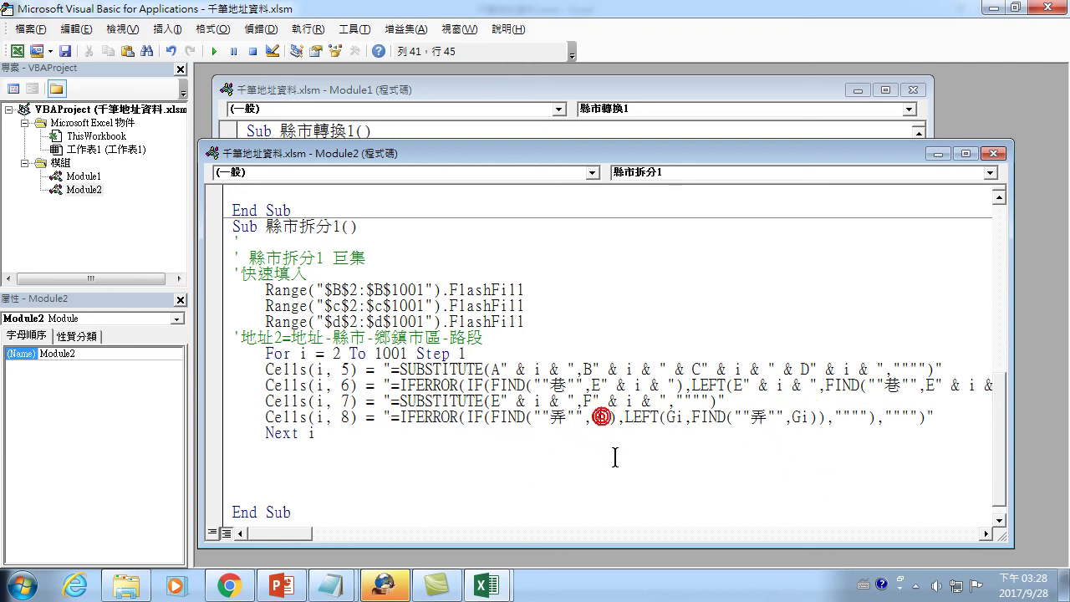
pyautogui.write('" ')
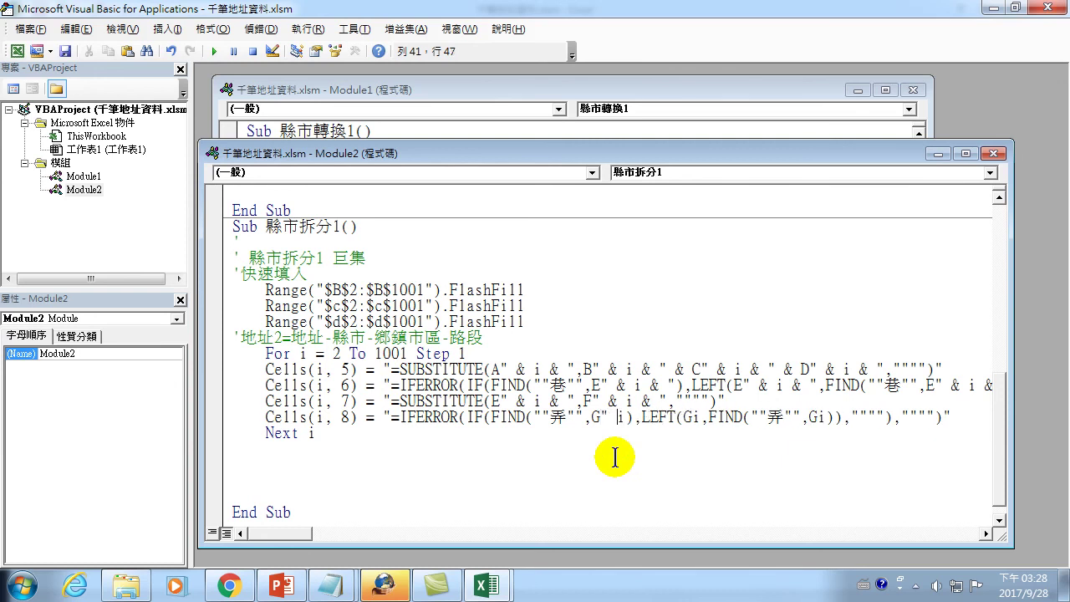
pyautogui.write('&')
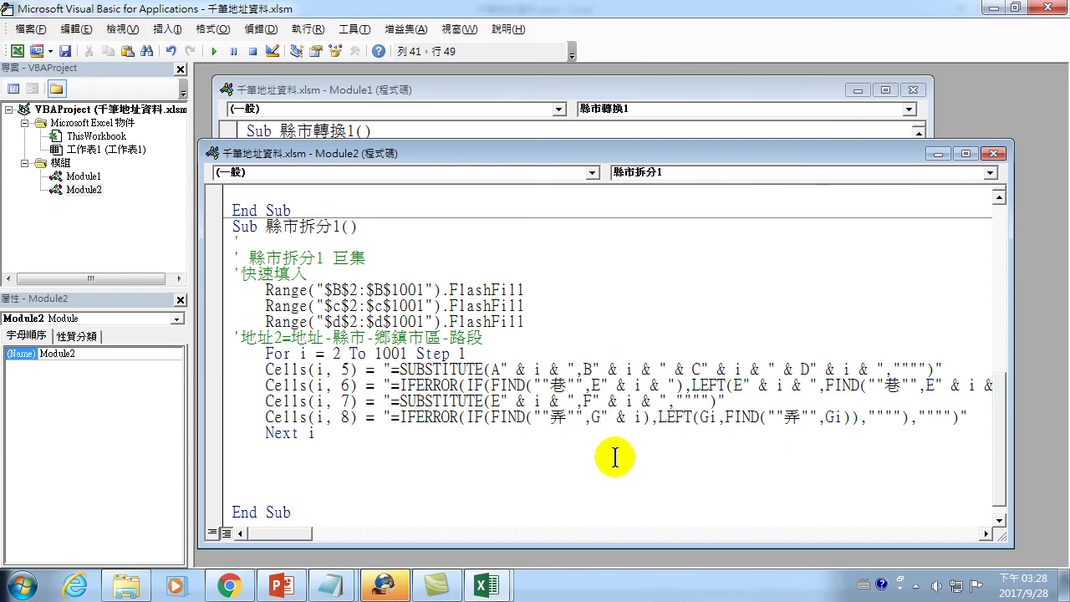
pyautogui.click(644, 416)
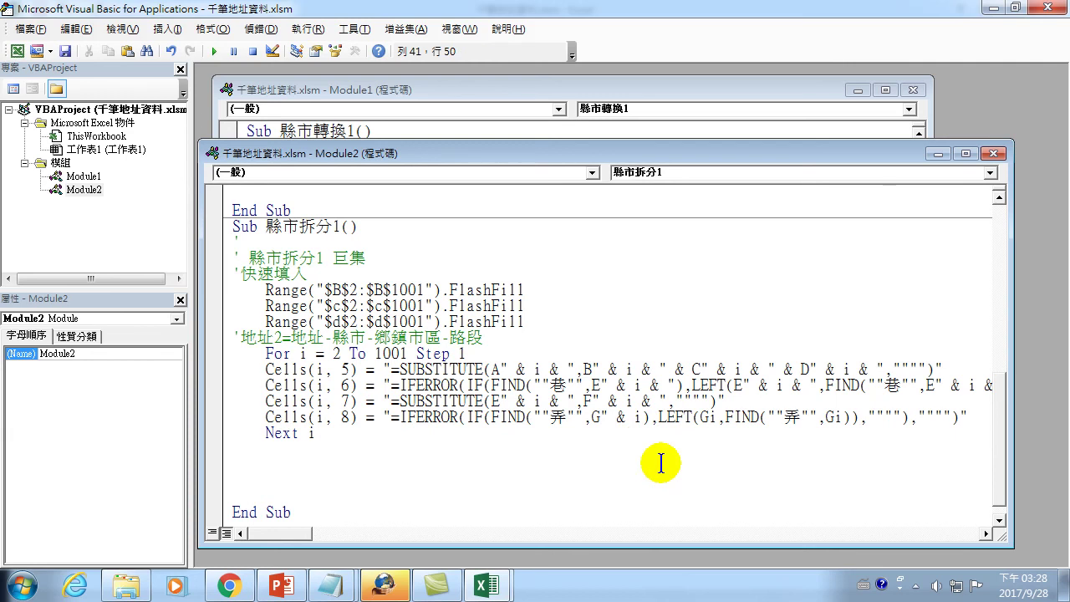
pyautogui.write('&')
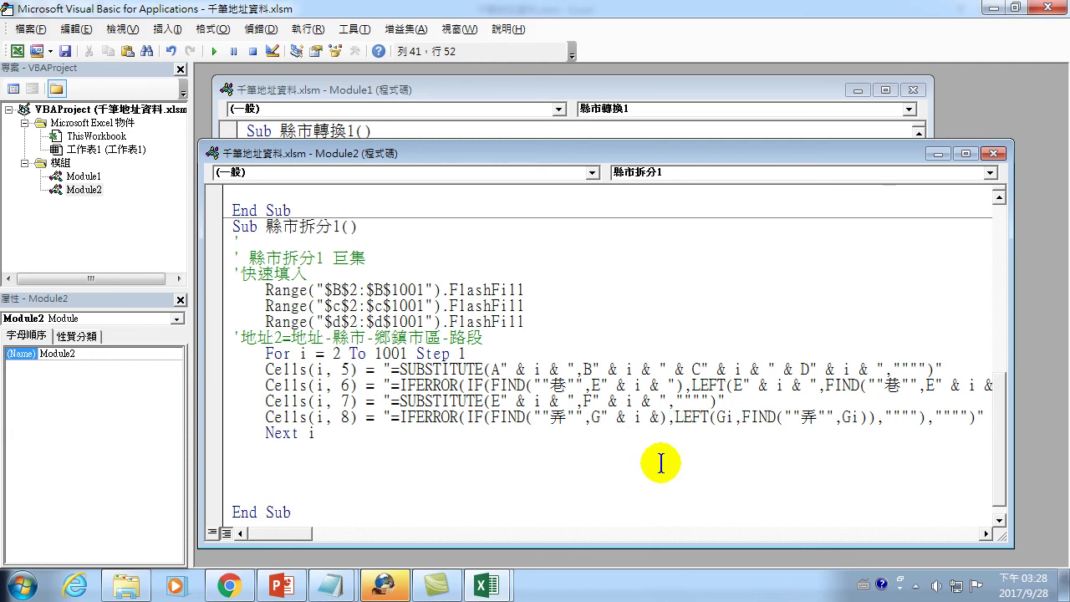
pyautogui.write(' "')
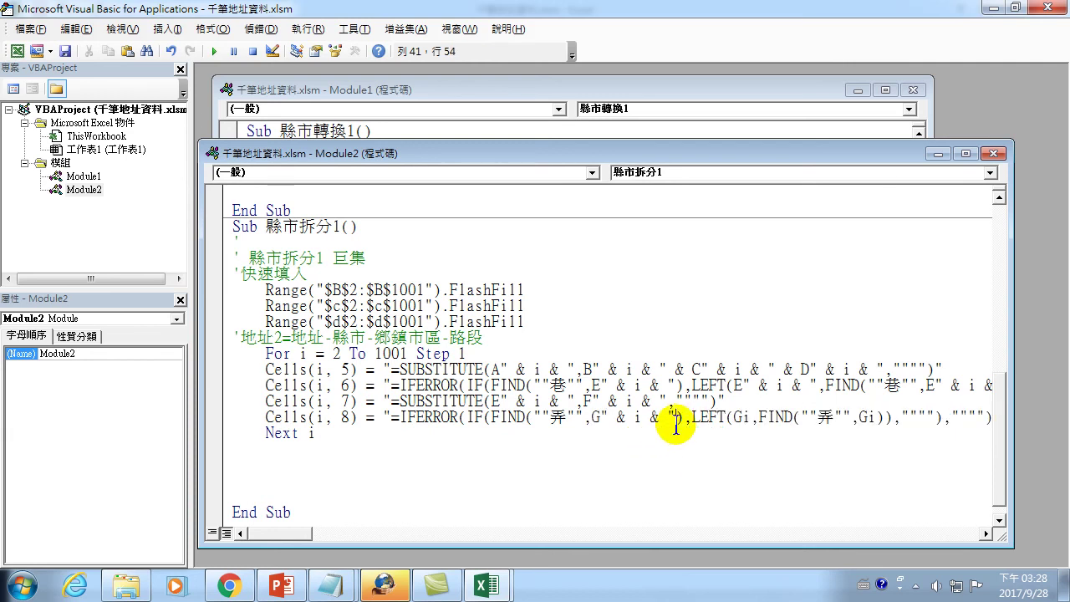
pyautogui.click(747, 415)
pyautogui.write('" ')
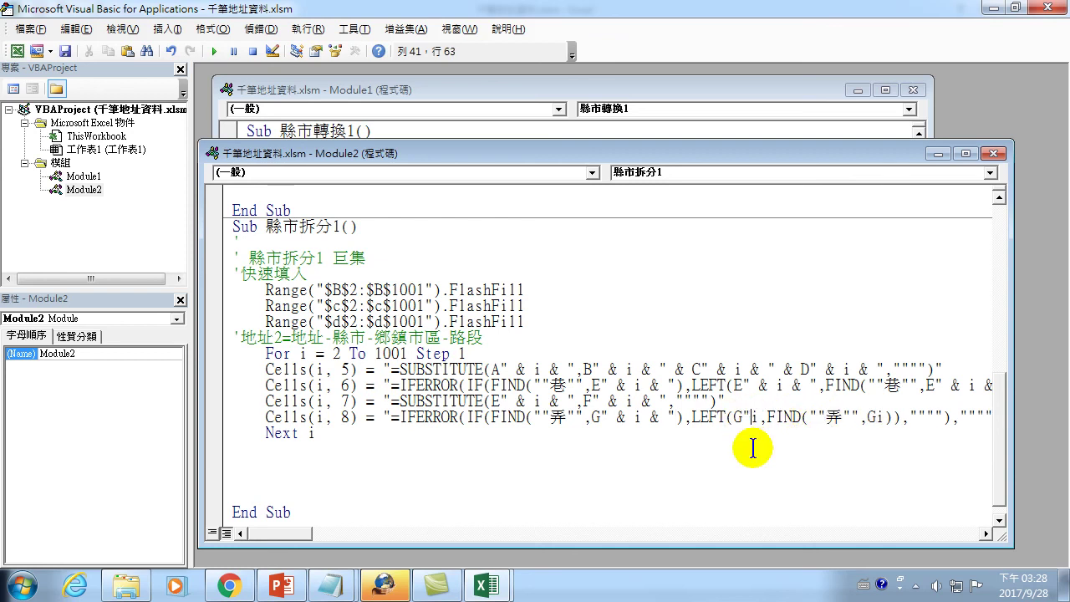
pyautogui.write('&')
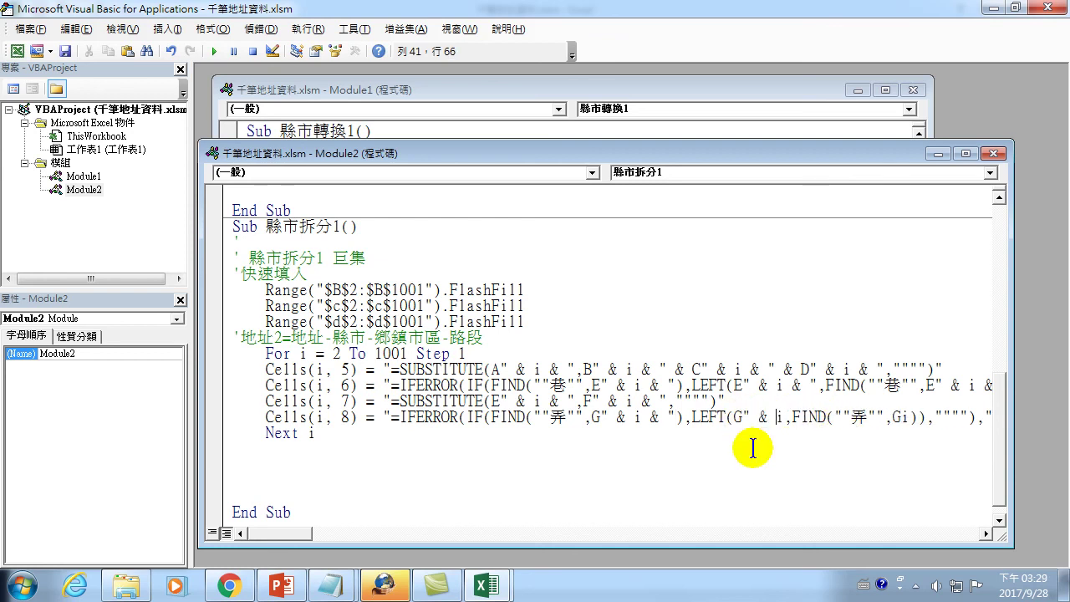
pyautogui.click(777, 415)
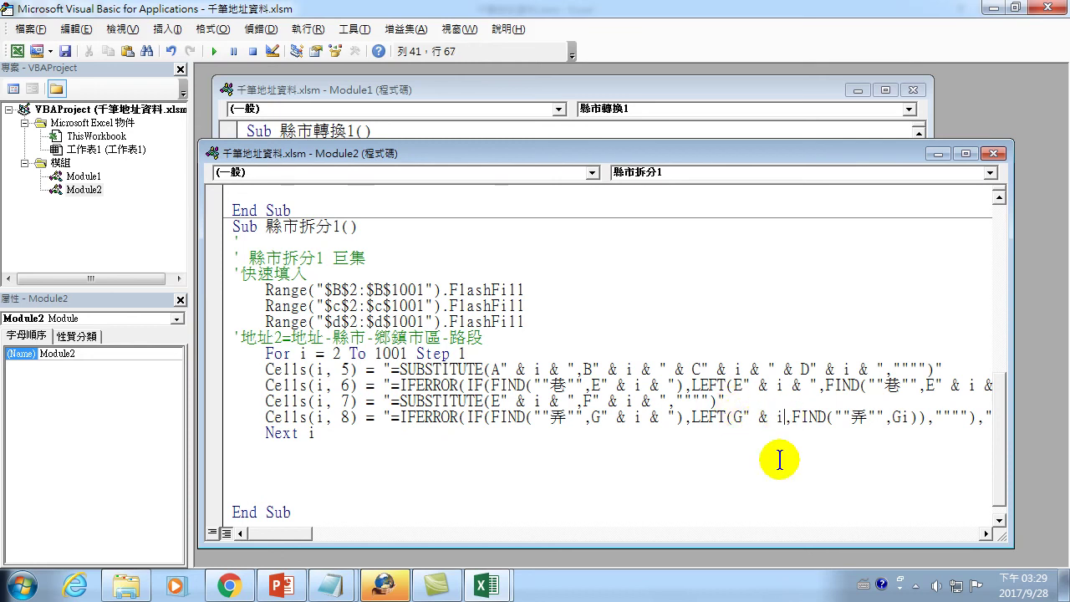
pyautogui.write('&')
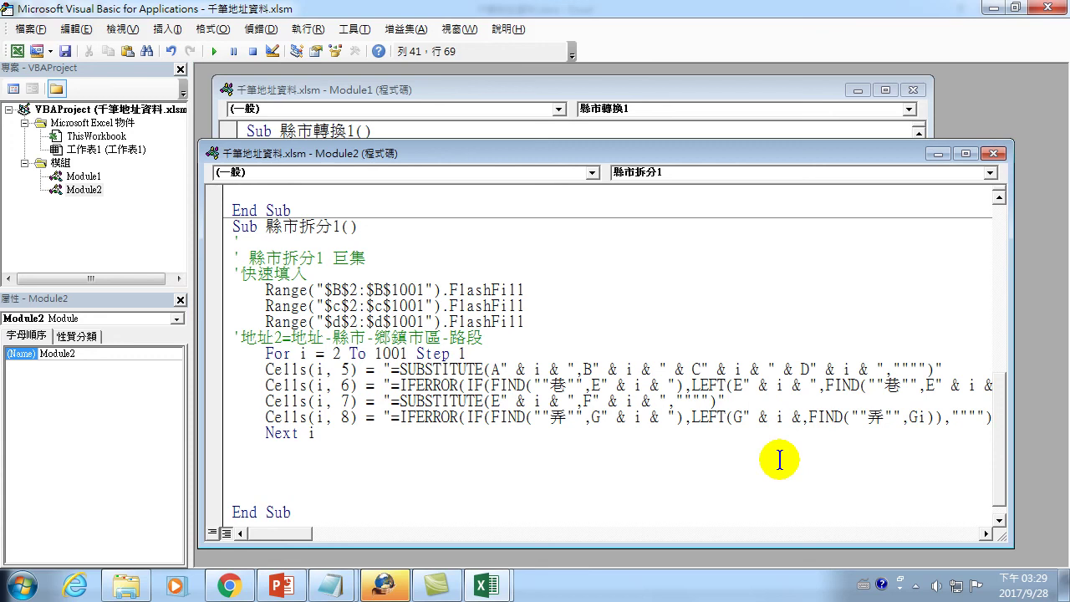
pyautogui.write(' "')
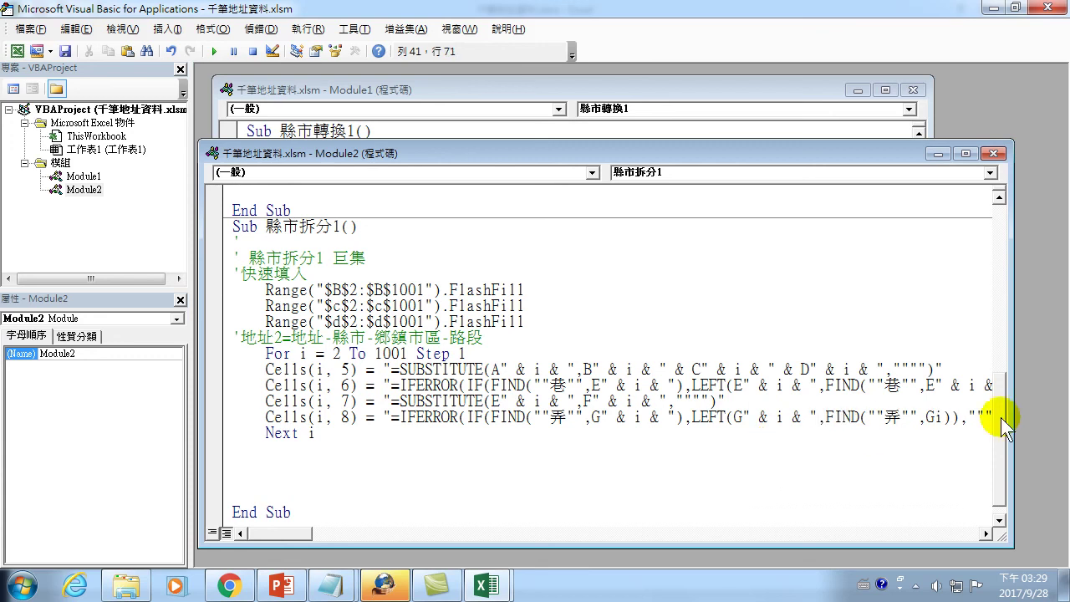
pyautogui.click(936, 415)
pyautogui.write('" & i ')
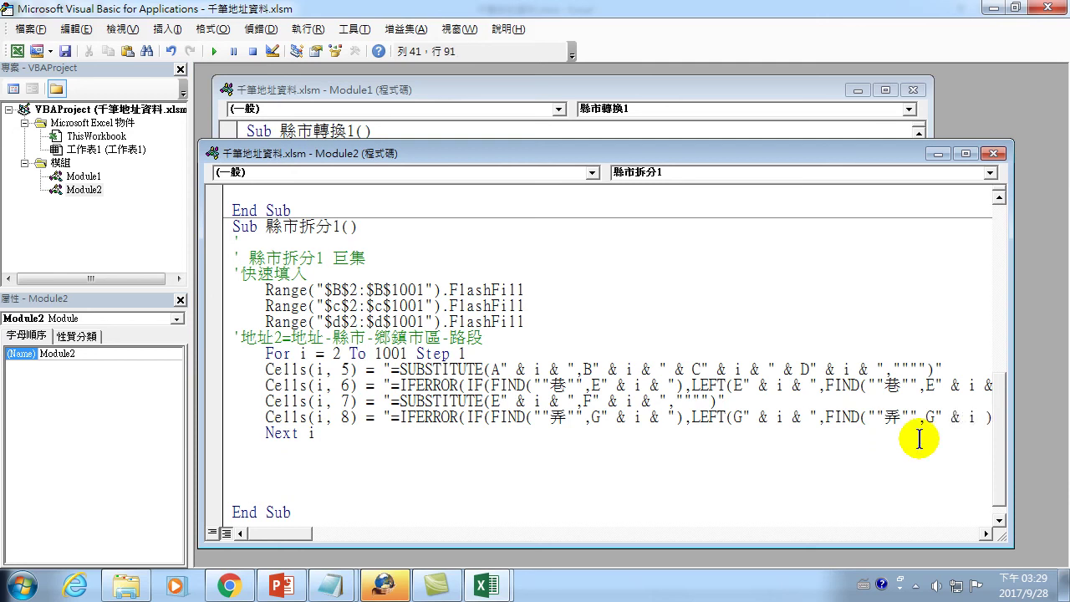
pyautogui.write('&')
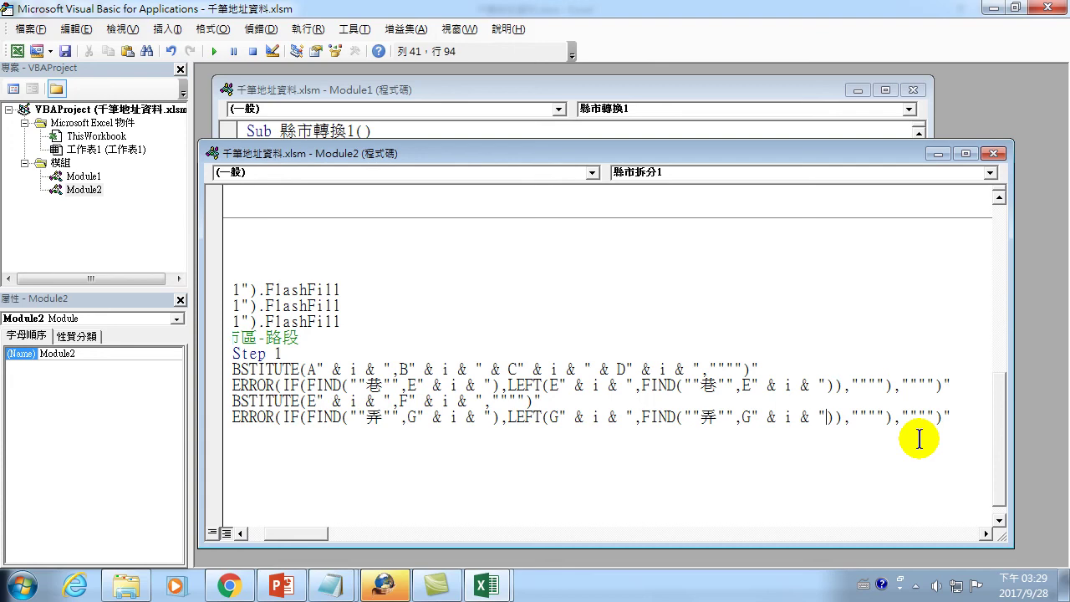
pyautogui.click(1053, 7)
pyautogui.click(876, 209)
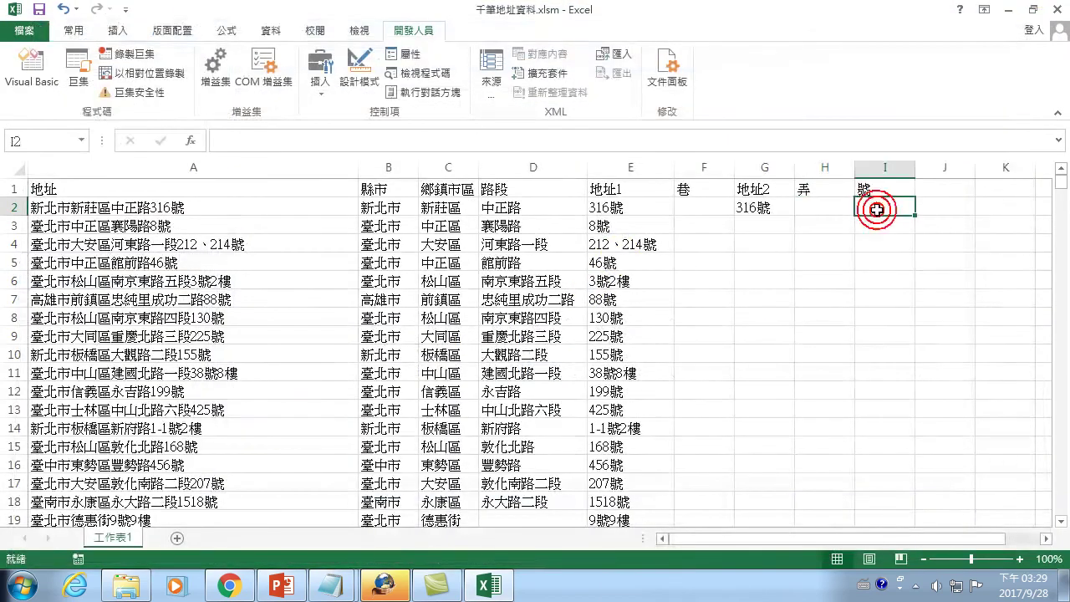
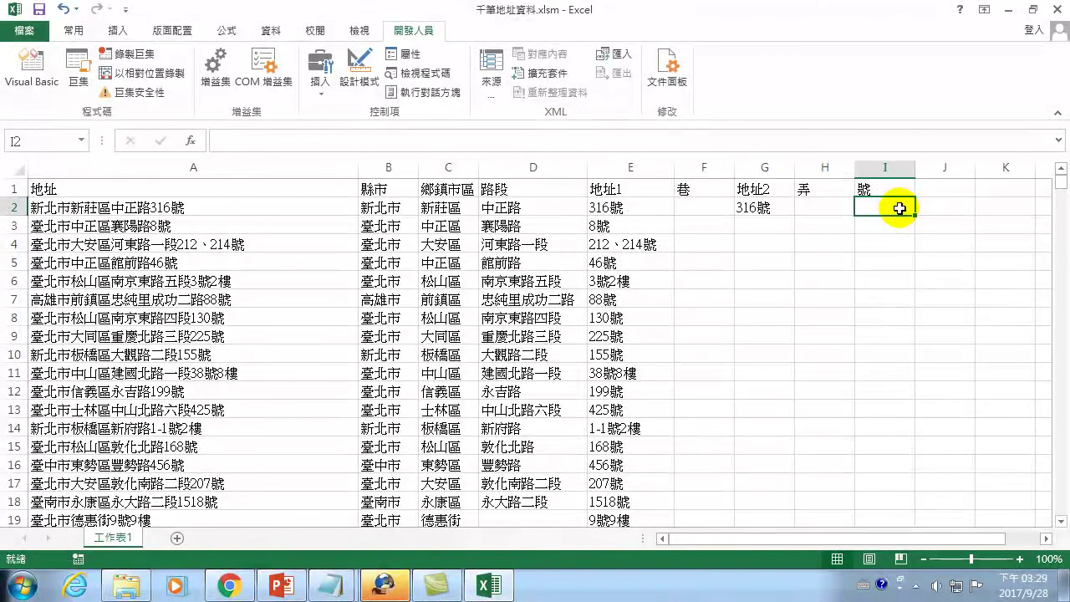
# - Enter =SUBSTITUTE(G2,H2,"") in I2 so it shows 316號 without the 弄 part
pyautogui.click(764, 208)
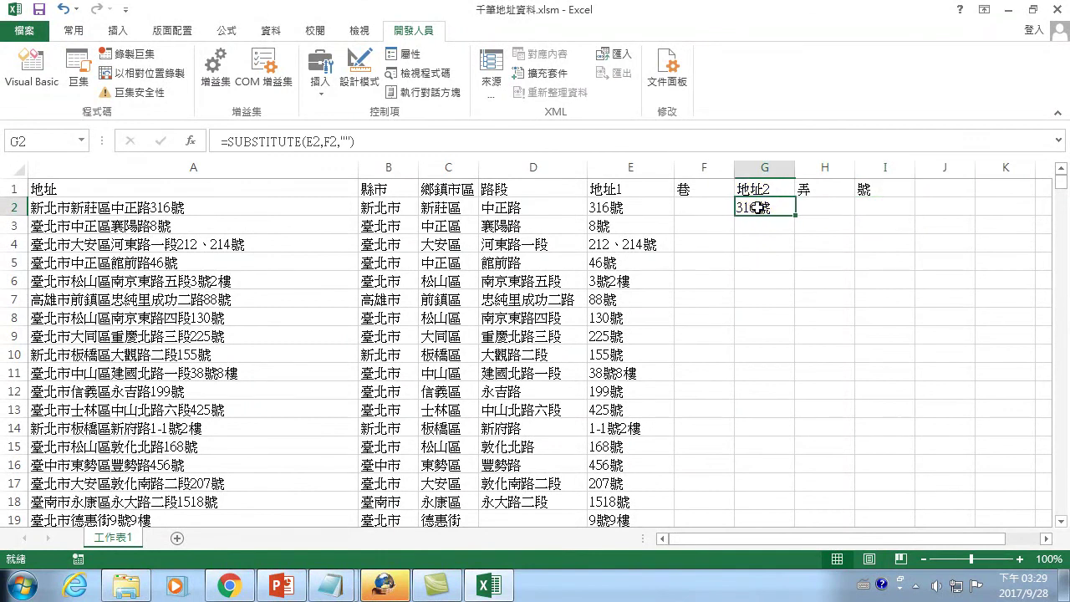
pyautogui.click(815, 209)
pyautogui.click(899, 202)
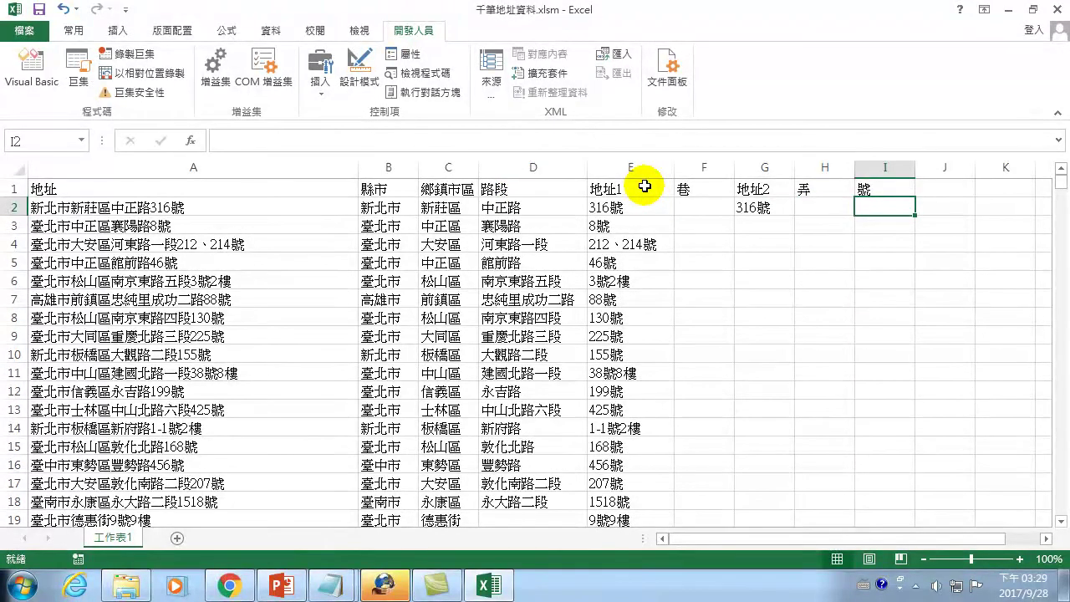
pyautogui.write('=su')
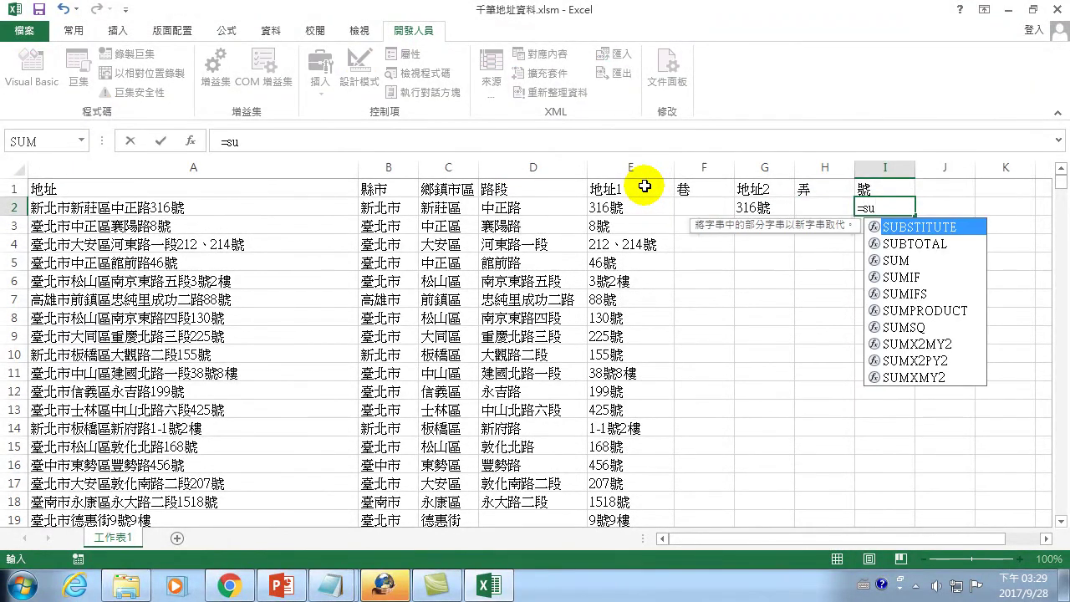
pyautogui.write('b')
pyautogui.press('Down')
pyautogui.press('Up')
pyautogui.press('Tab')
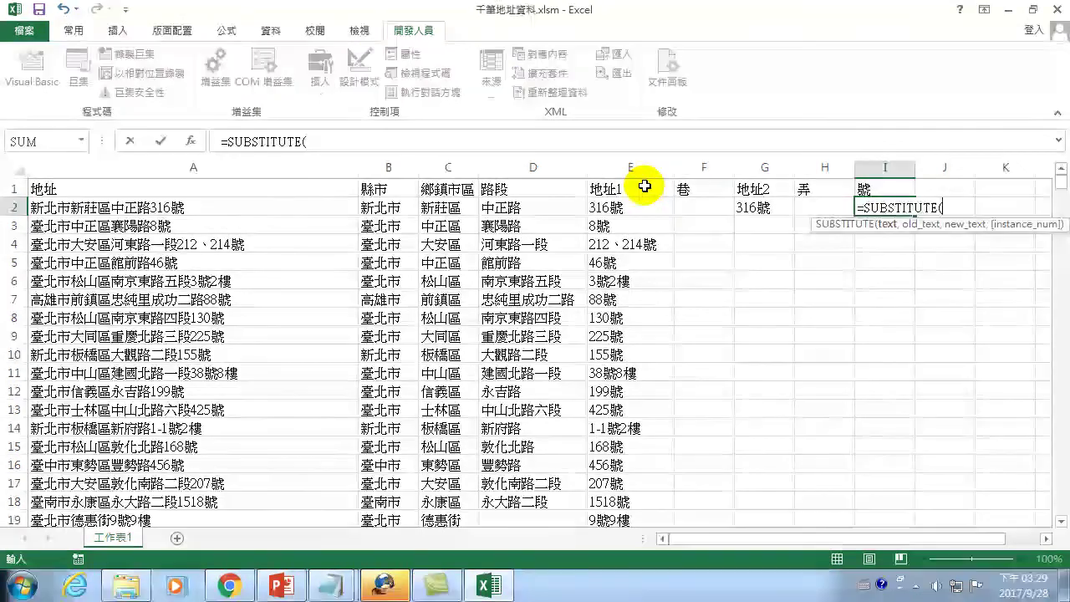
pyautogui.click(766, 205)
pyautogui.write(',')
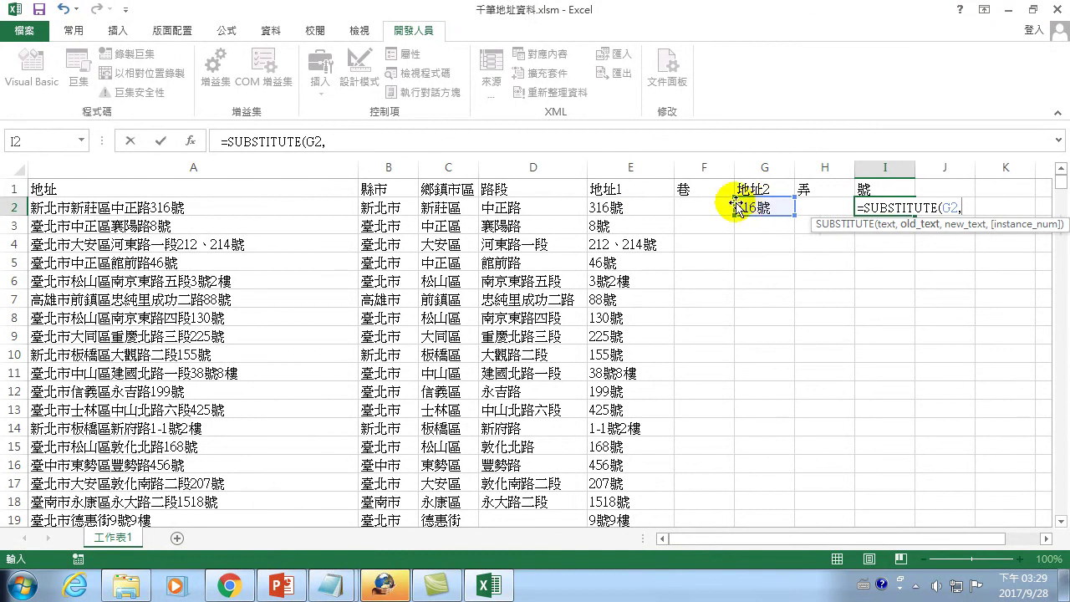
pyautogui.click(822, 206)
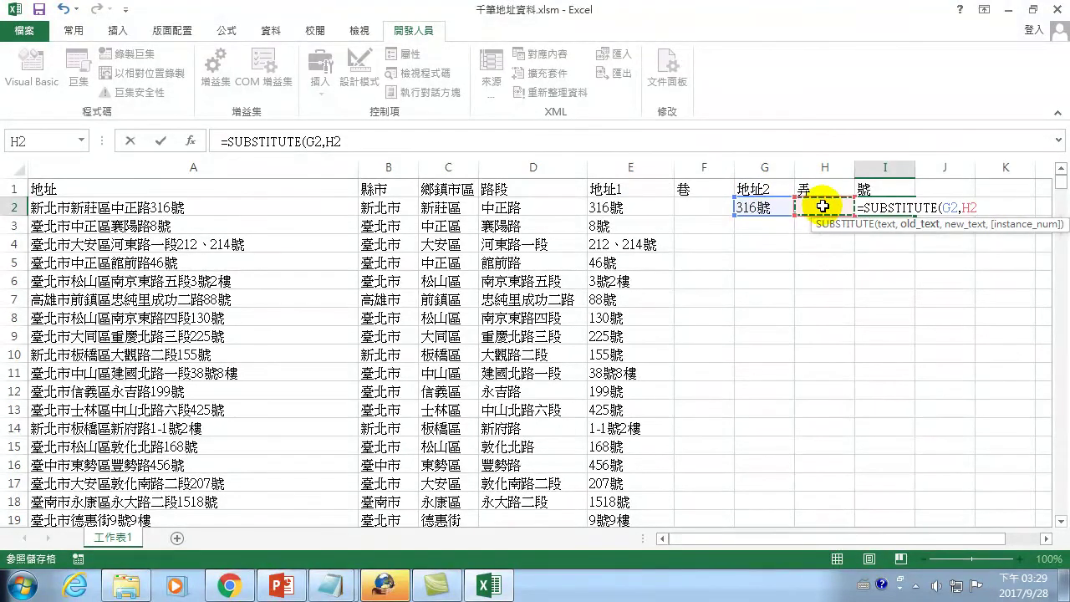
pyautogui.write(',')
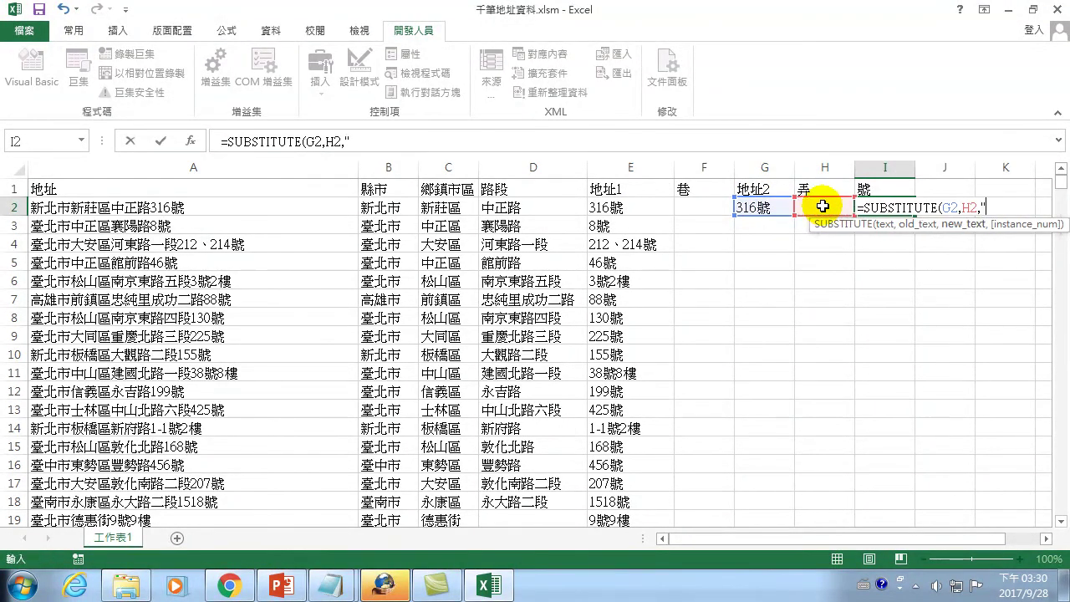
pyautogui.press('Return')
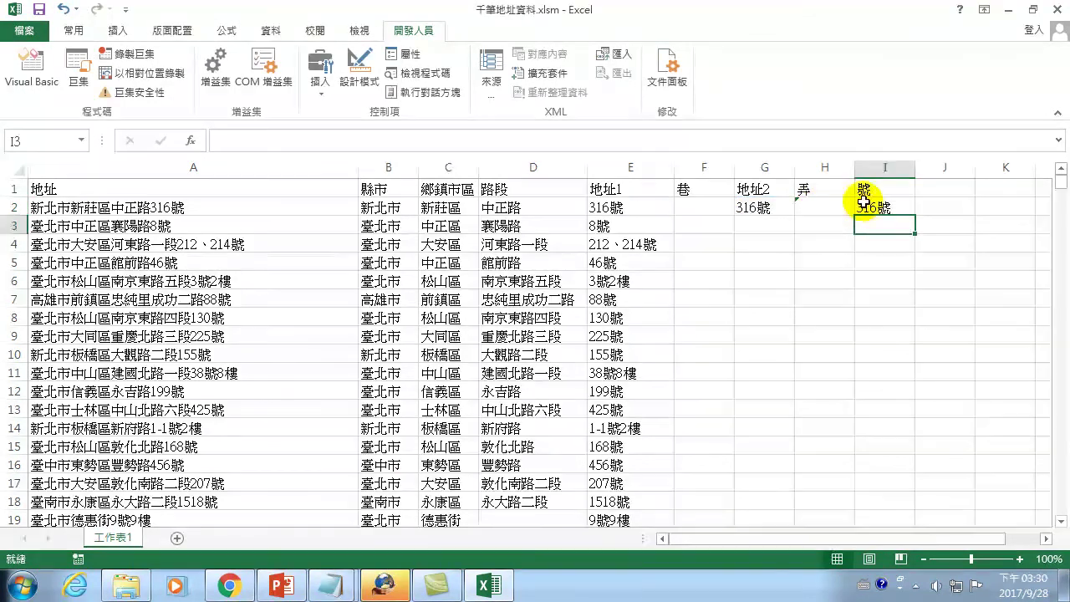
# - Recheck the I2 formula text without changing it
pyautogui.click(867, 208)
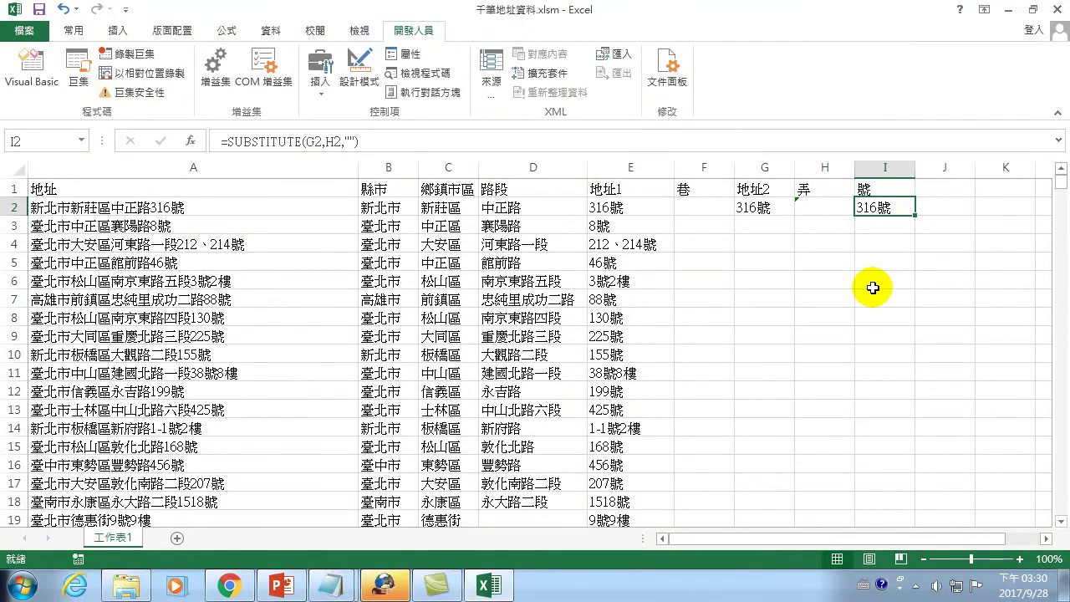
pyautogui.moveTo(361, 141); pyautogui.dragTo(179, 139)
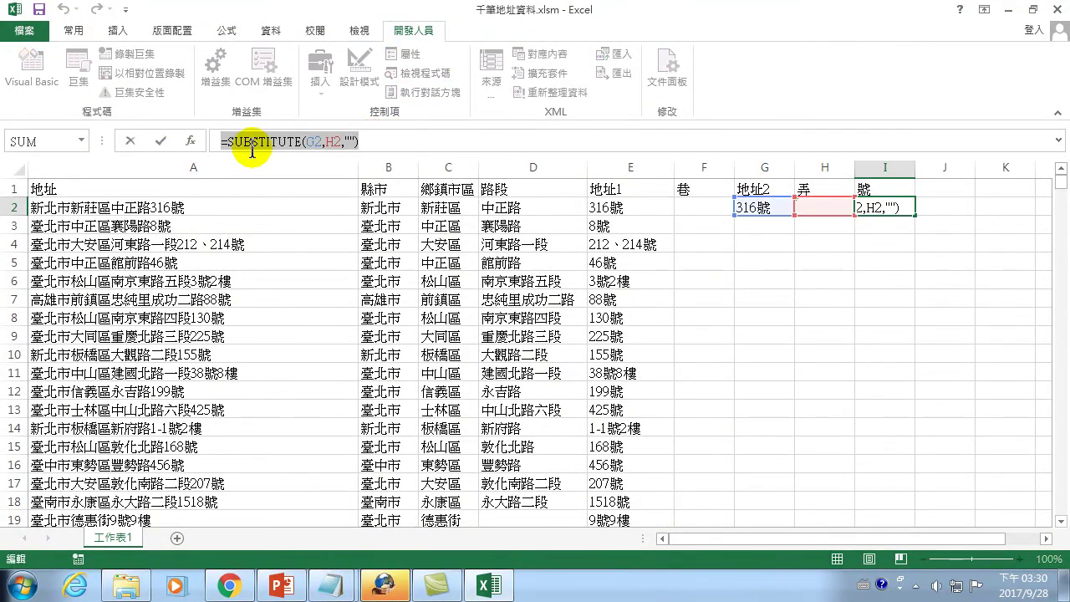
pyautogui.press('Escape')
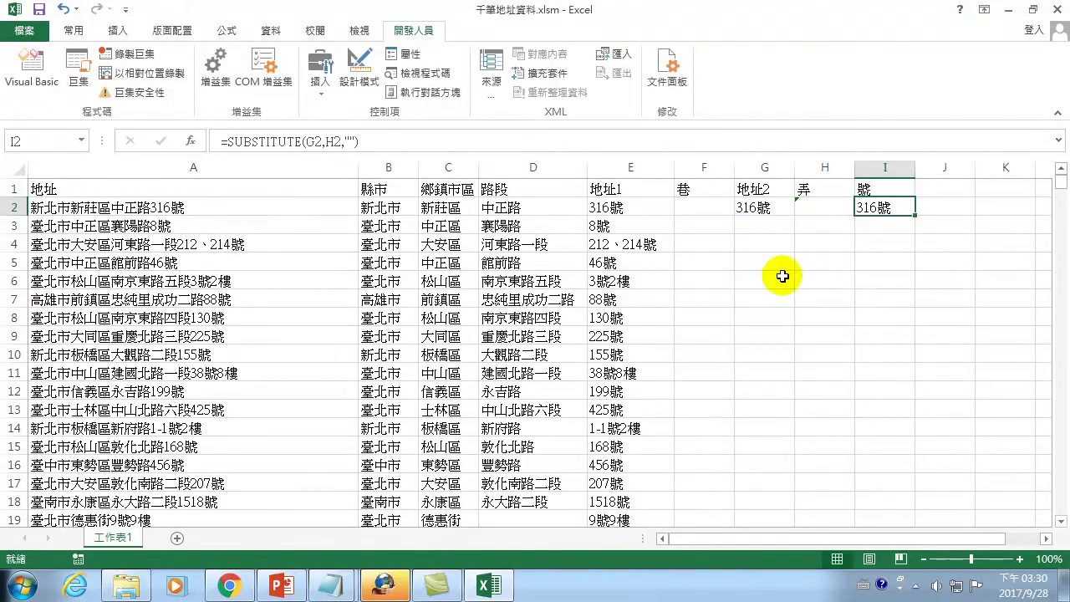
# - Open the 縣市拆分1 macro's code in the VBA editor
pyautogui.click(76, 57)
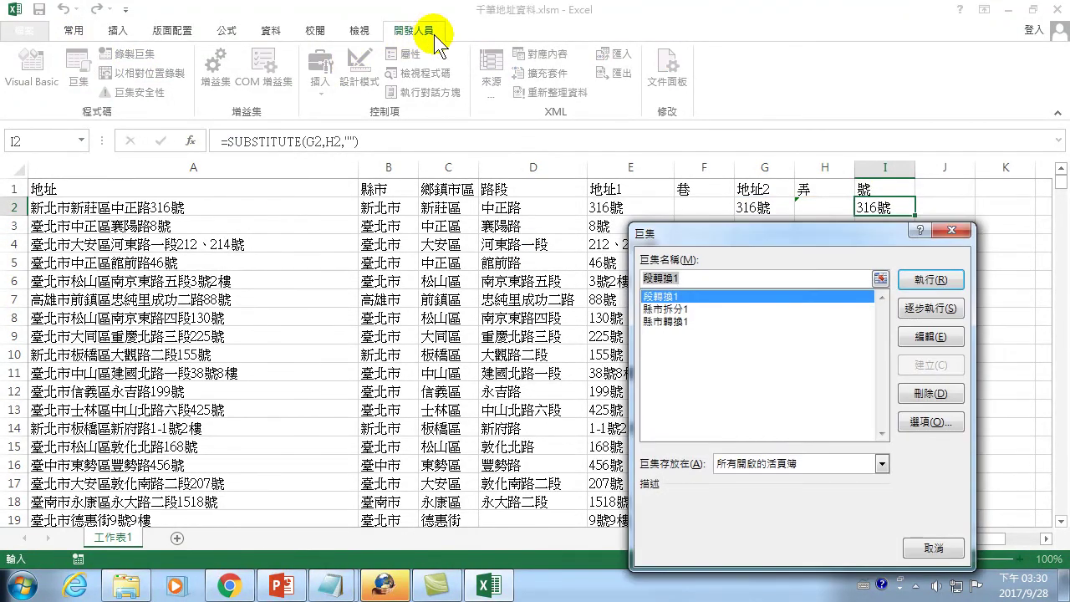
pyautogui.click(669, 308)
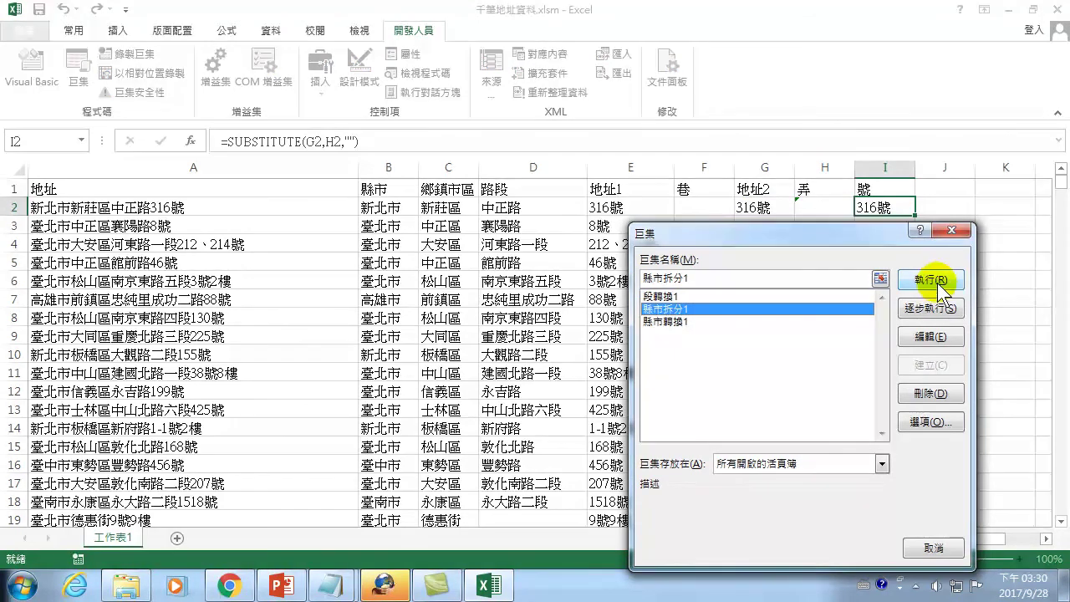
pyautogui.click(932, 334)
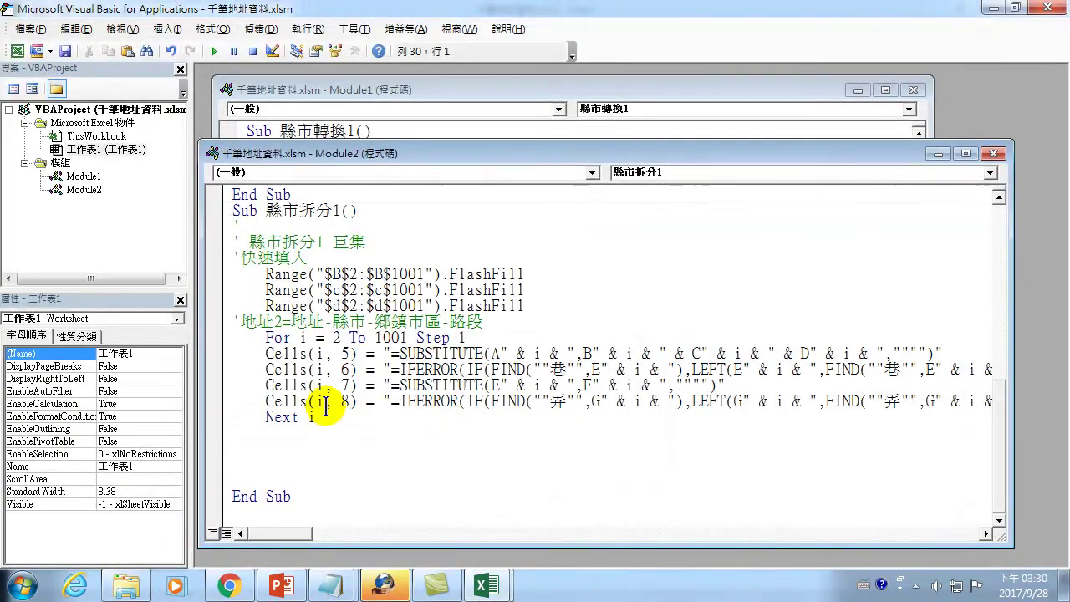
# - Add a Cells(i,9) line below Cells(i,8) writing the =SUBSTITUTE(G2,H2,"") formula
pyautogui.click(326, 407)
pyautogui.press('End')
pyautogui.press('Return')
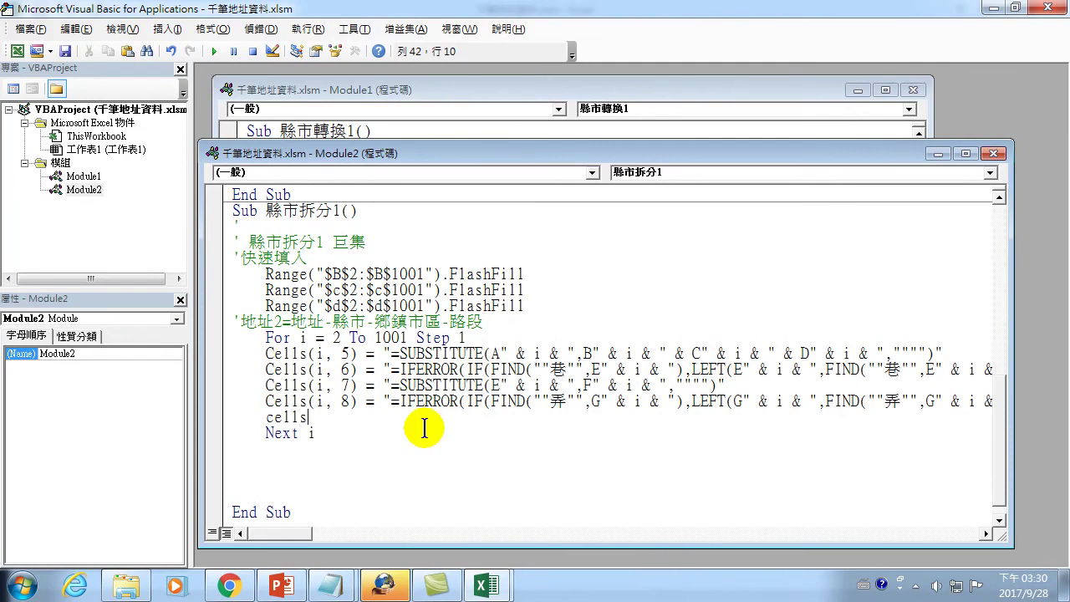
pyautogui.write('(i,9)')
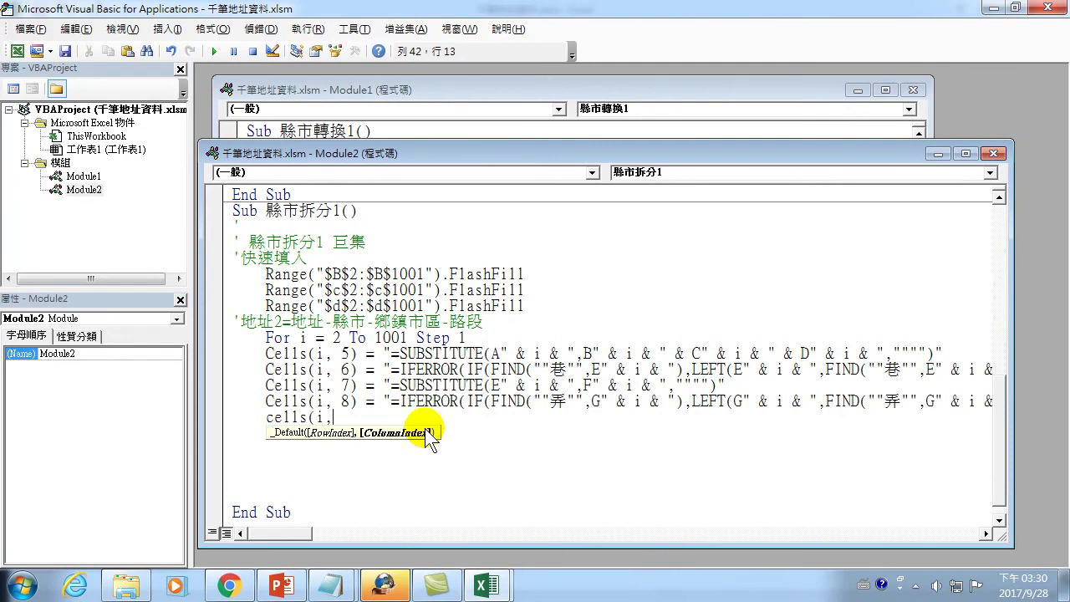
pyautogui.write(' = ')
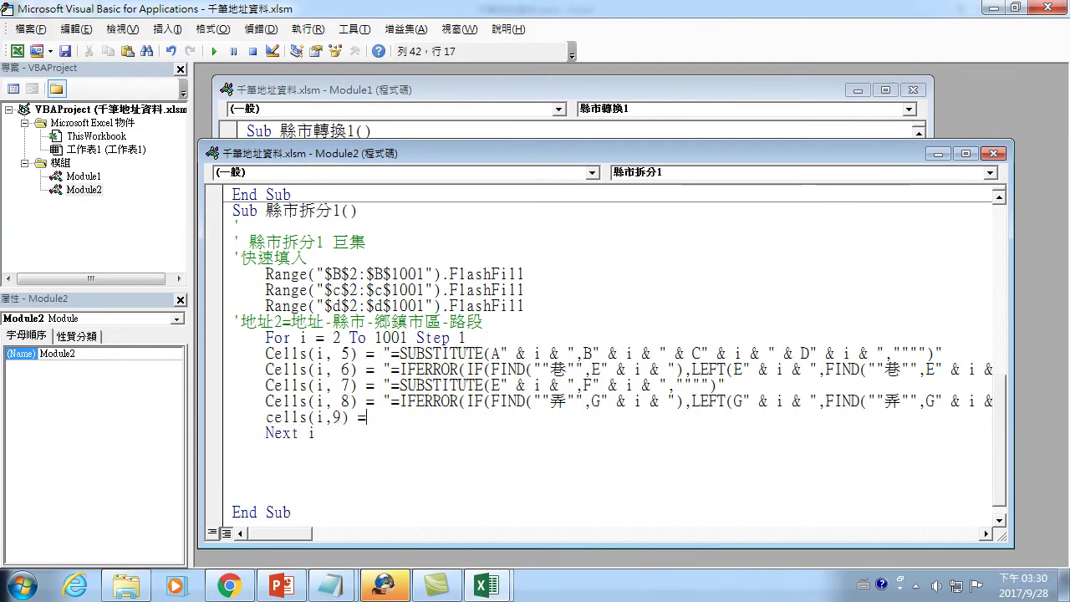
pyautogui.write('"')
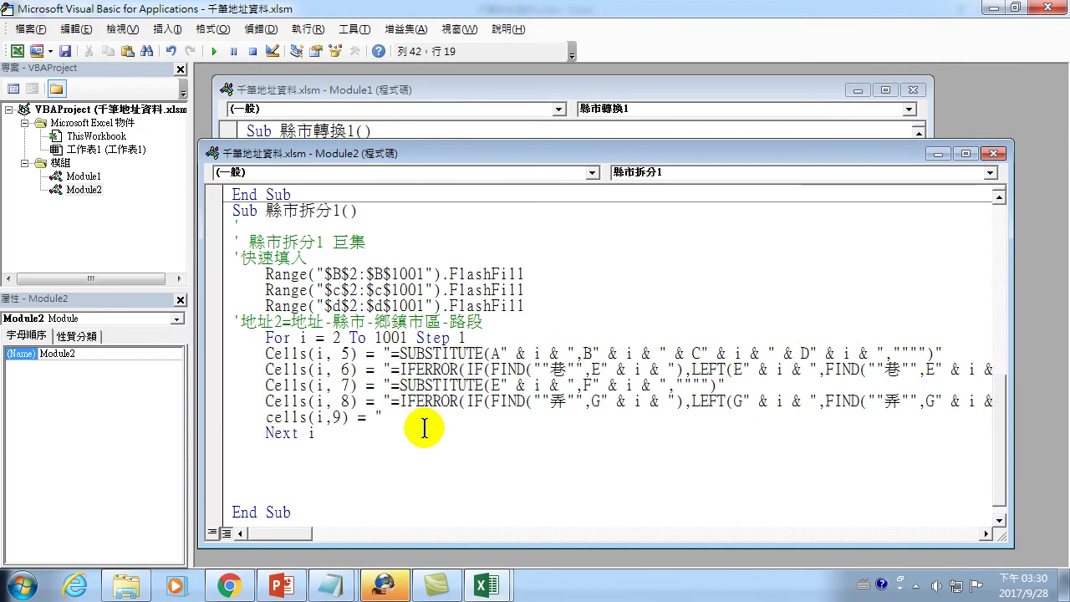
pyautogui.write('=SUBSTITUTE(G2,H2,"")')
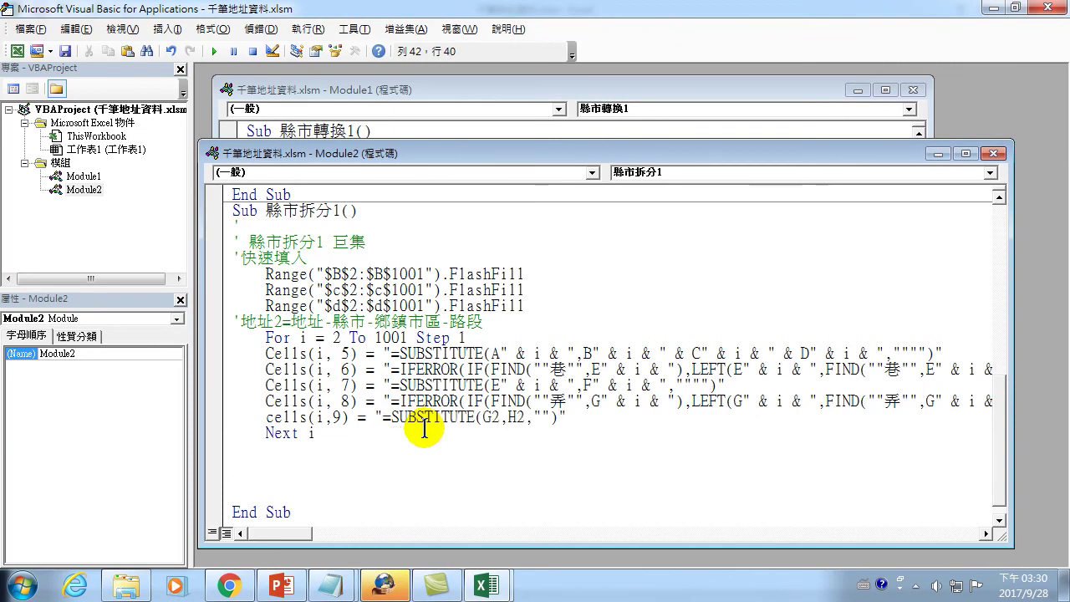
# - Change G2 and H2 to G" & i & " and H" & i & " so each row is used, then close the editor
pyautogui.moveTo(490, 416); pyautogui.dragTo(500, 416)
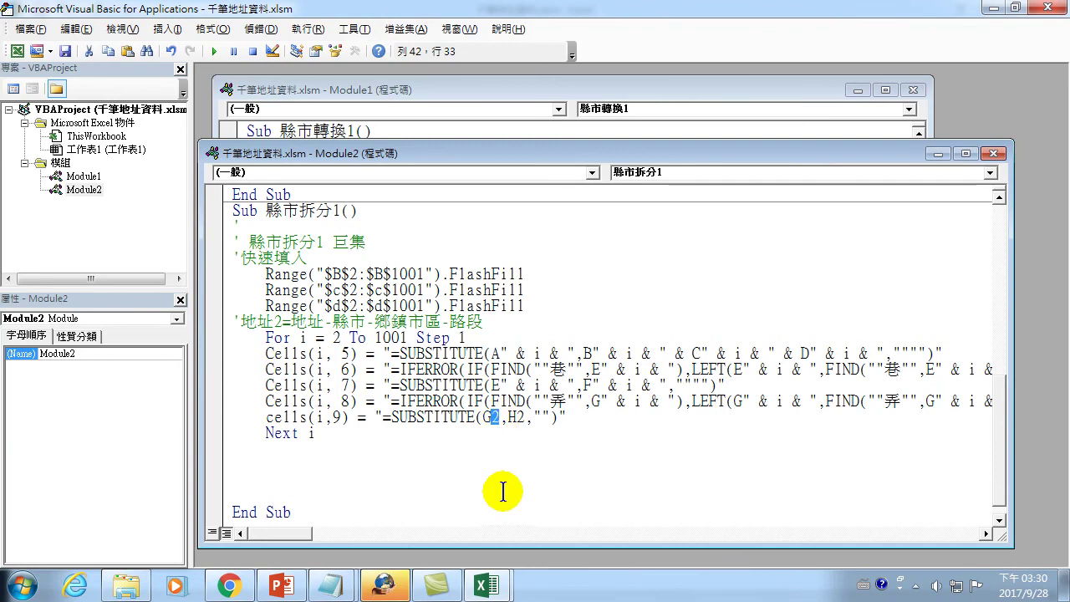
pyautogui.write('i,H')
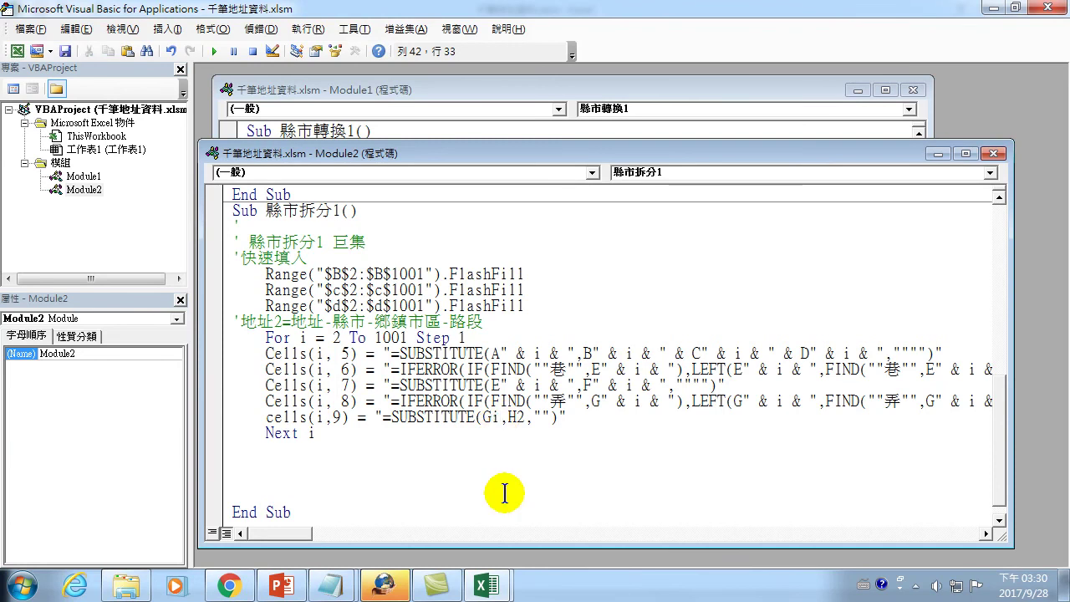
pyautogui.write('i,')
pyautogui.write('"')
pyautogui.click(491, 418)
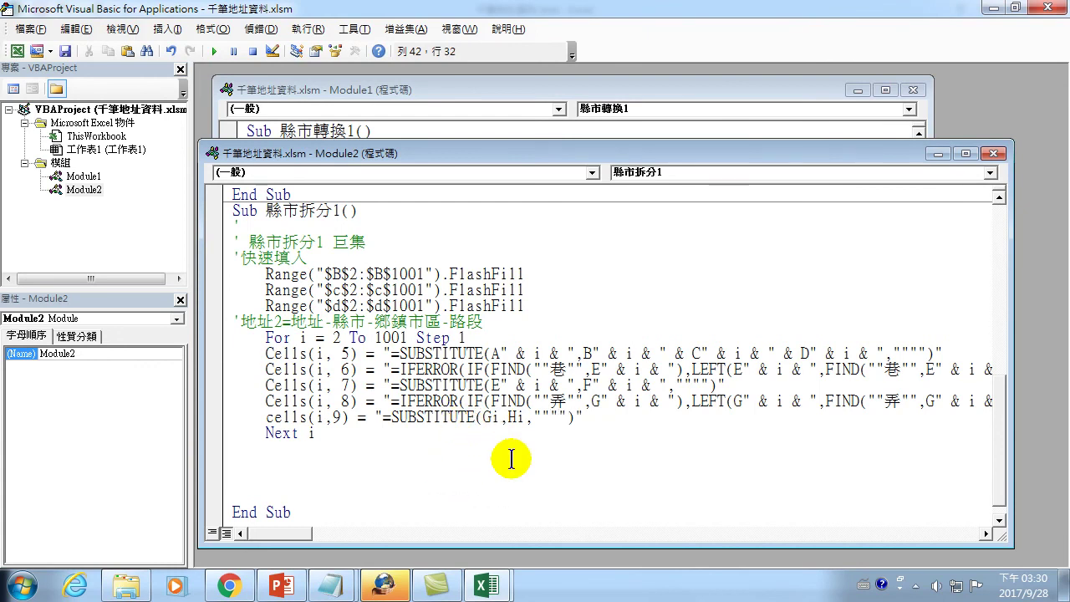
pyautogui.write('" ')
pyautogui.write('& i')
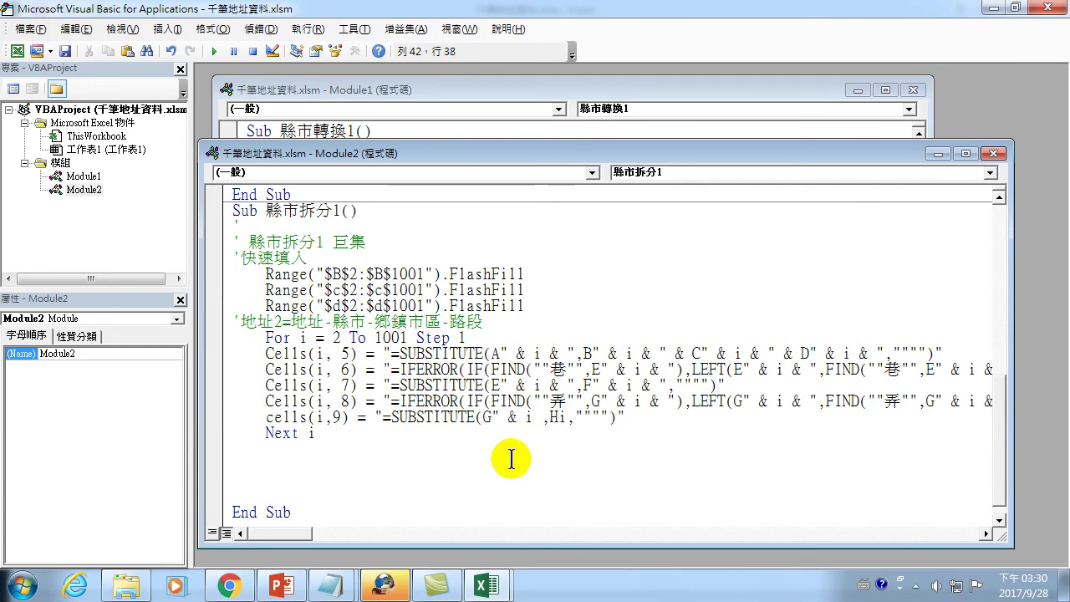
pyautogui.write(' & "')
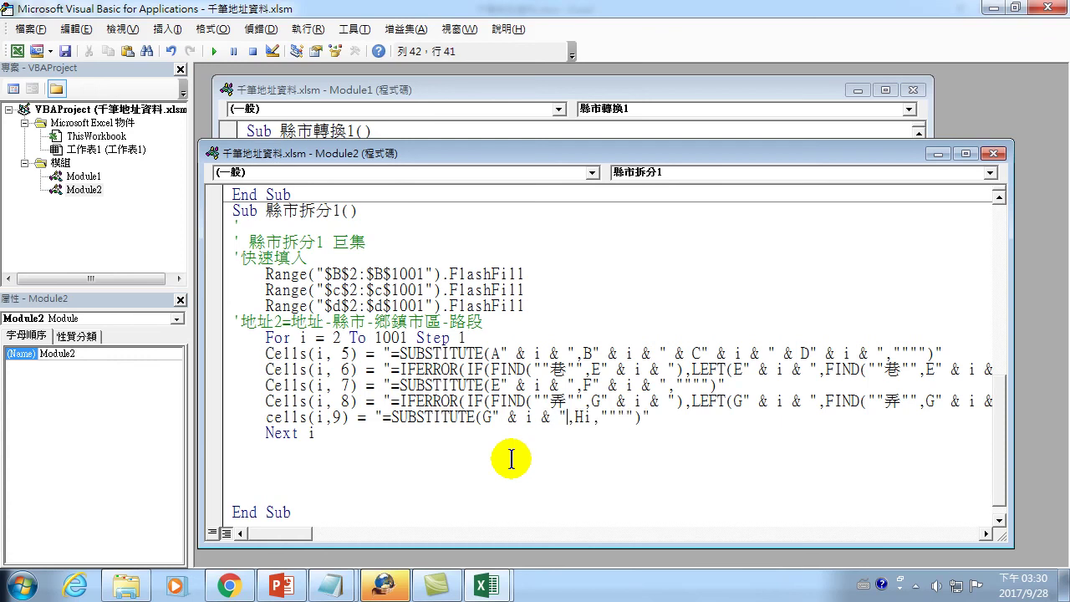
pyautogui.click(583, 413)
pyautogui.write('"')
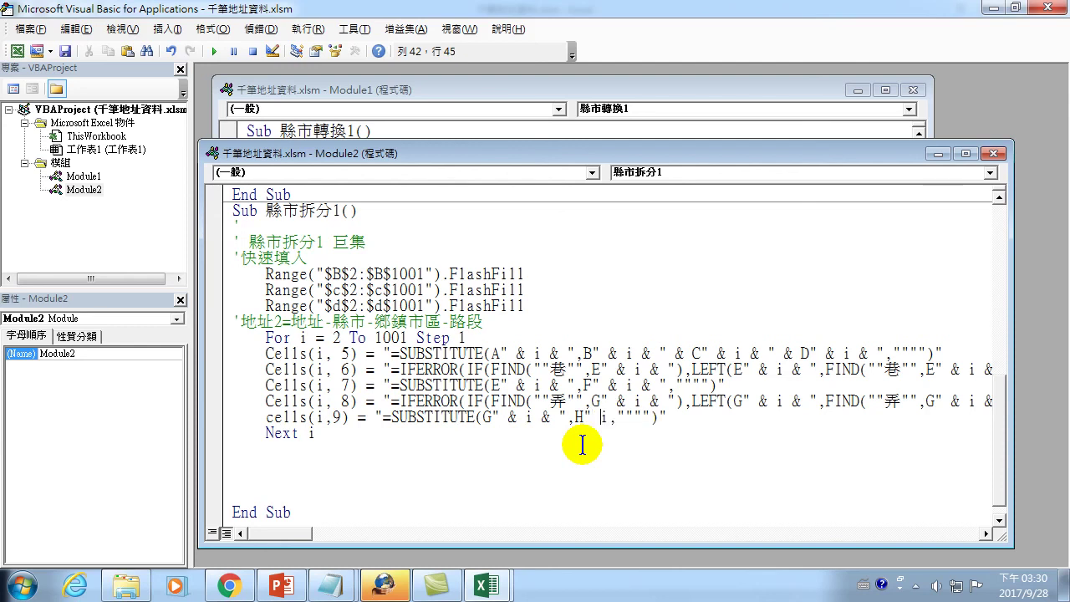
pyautogui.write('&')
pyautogui.write('"')
pyautogui.click(1046, 8)
# - Clear the old results in B3:J1014 and E2:I9, keeping headers and row 2's B–D examples
pyautogui.moveTo(389, 226)
pyautogui.mouseDown()
pyautogui.moveTo(818, 595)
pyautogui.moveTo(799, 597)
pyautogui.mouseUp()
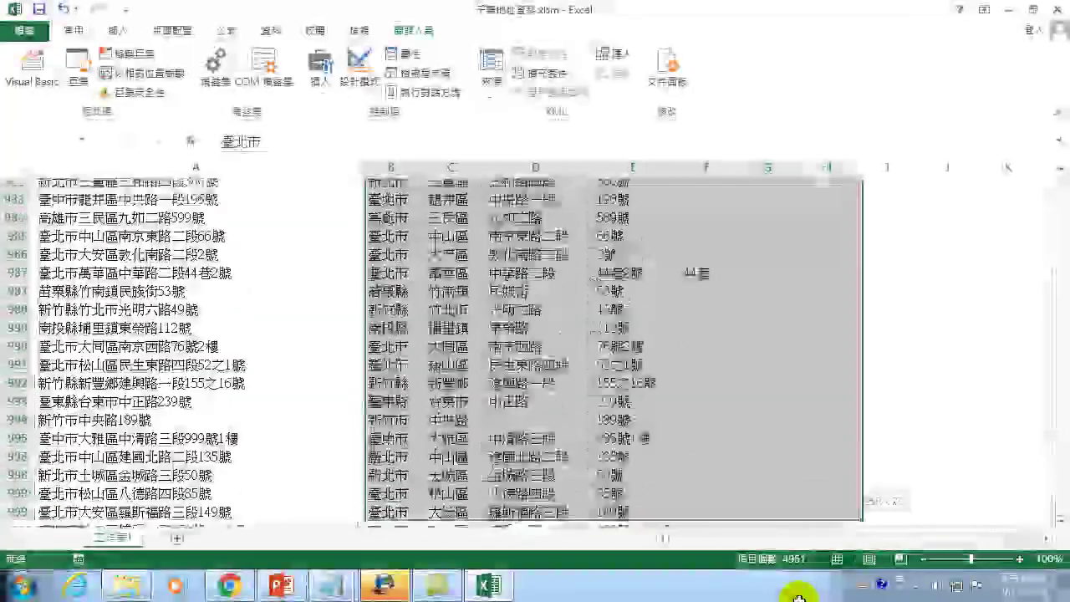
pyautogui.moveTo(799, 597); pyautogui.dragTo(825, 448)
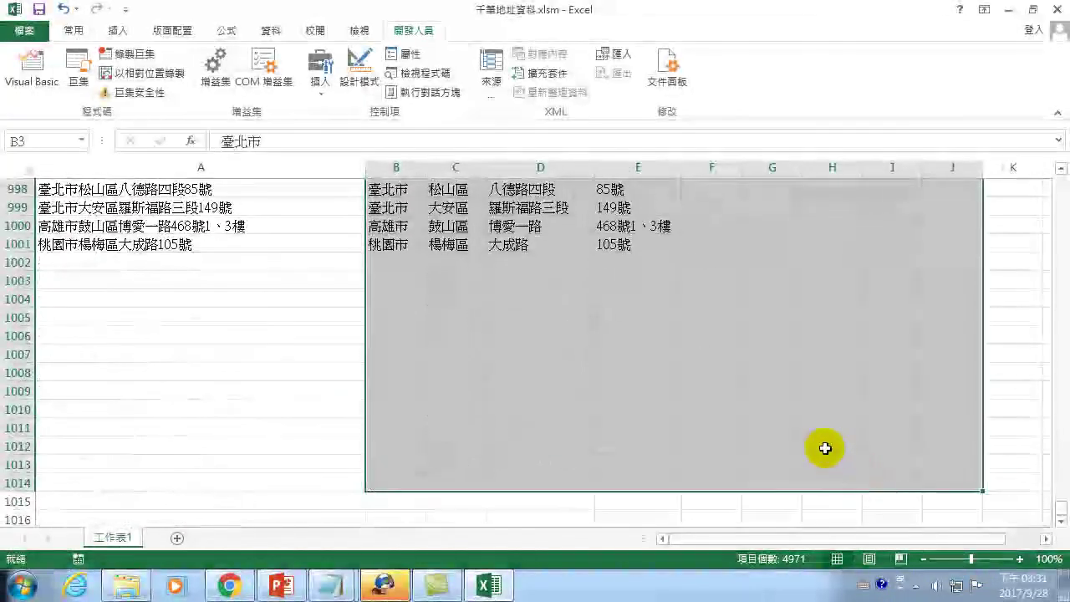
pyautogui.hotkey('ctrl', 'BackSpace')
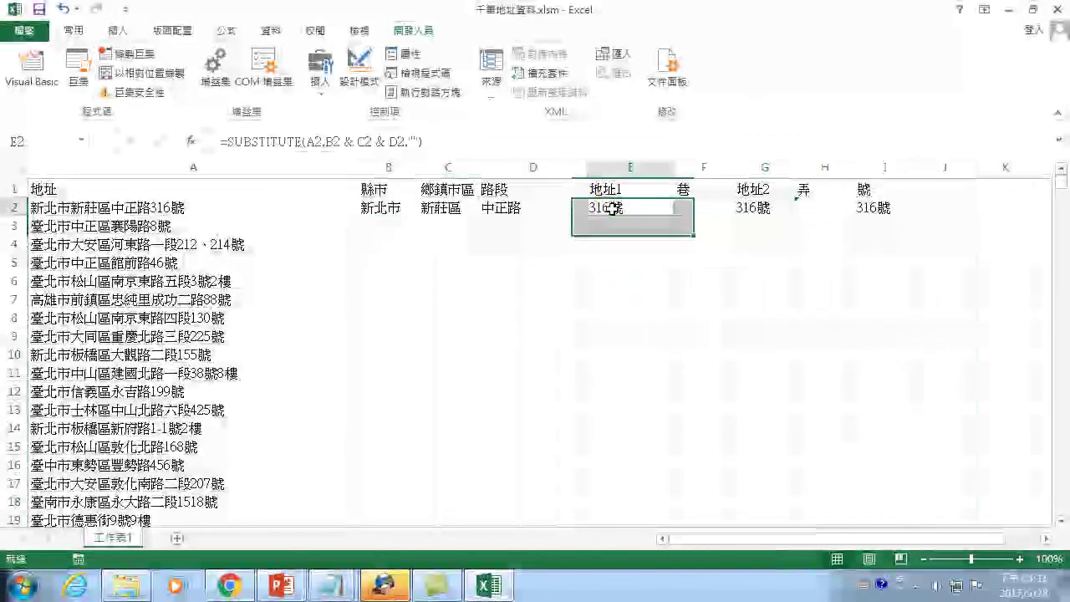
pyautogui.moveTo(595, 206); pyautogui.dragTo(893, 314)
pyautogui.press('Delete')
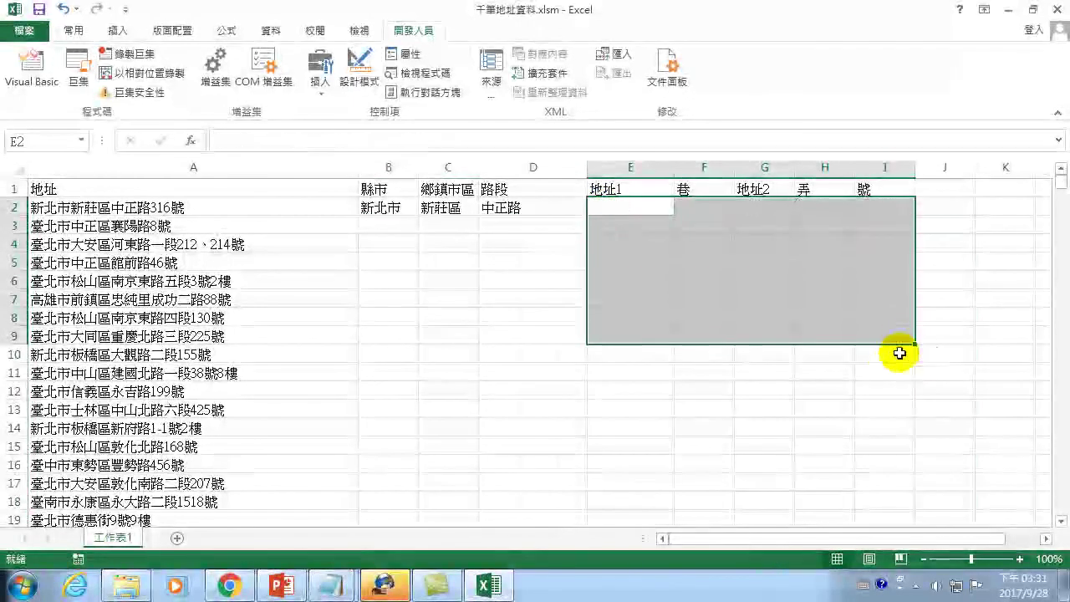
pyautogui.click(128, 191)
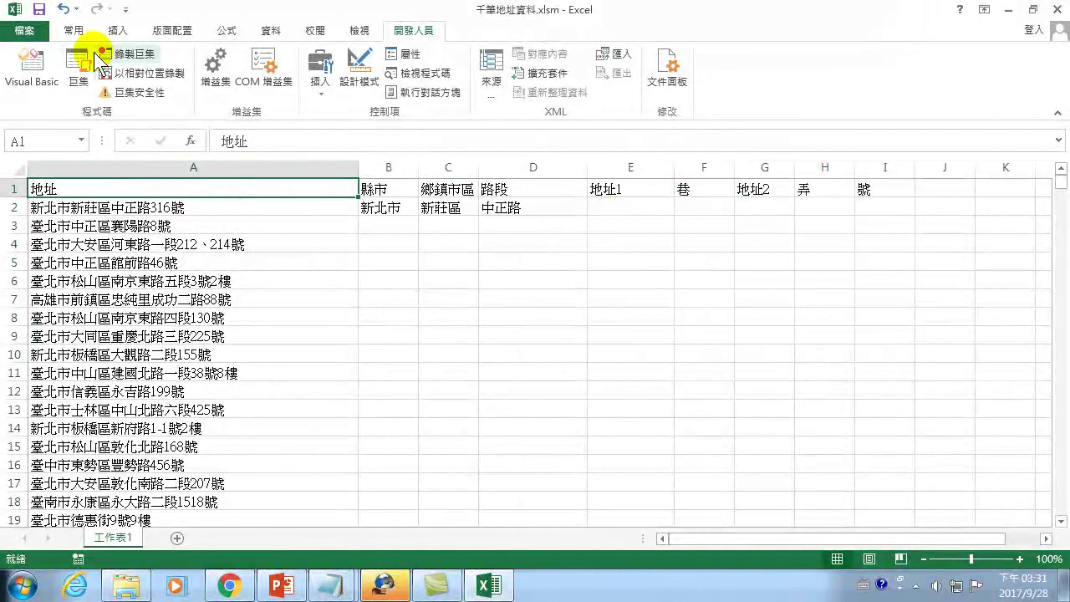
pyautogui.click(421, 36)
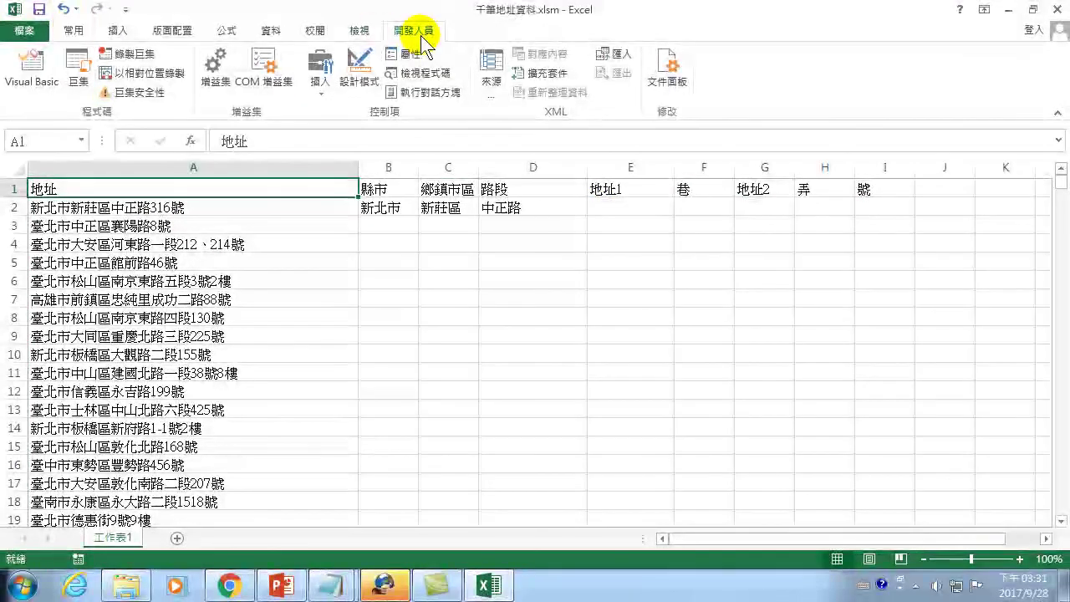
# - Run the 縣市拆分1 macro on the address sheet
pyautogui.click(78, 72)
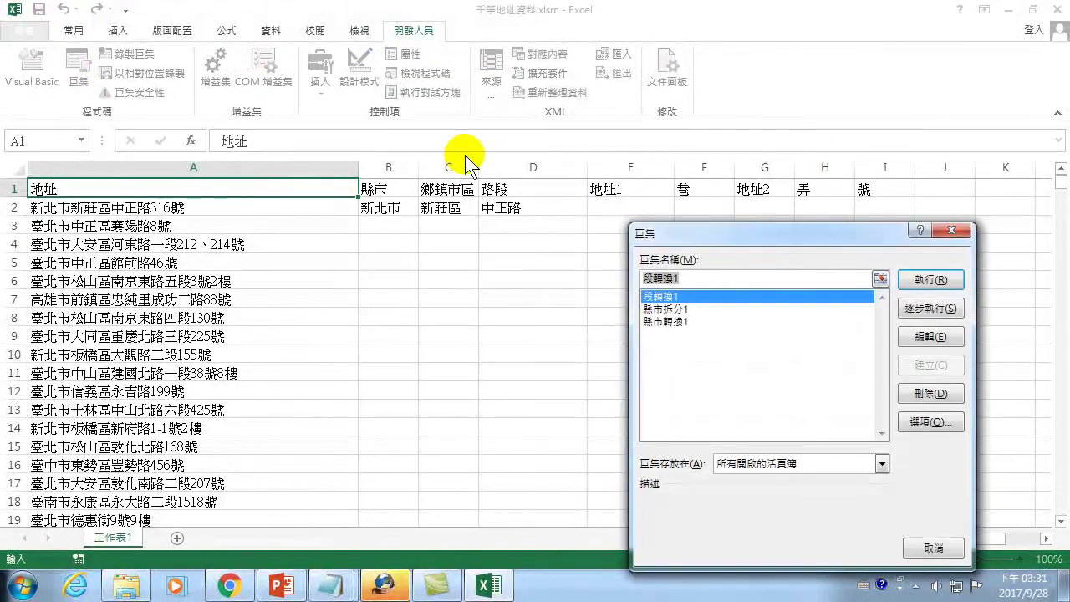
pyautogui.click(658, 310)
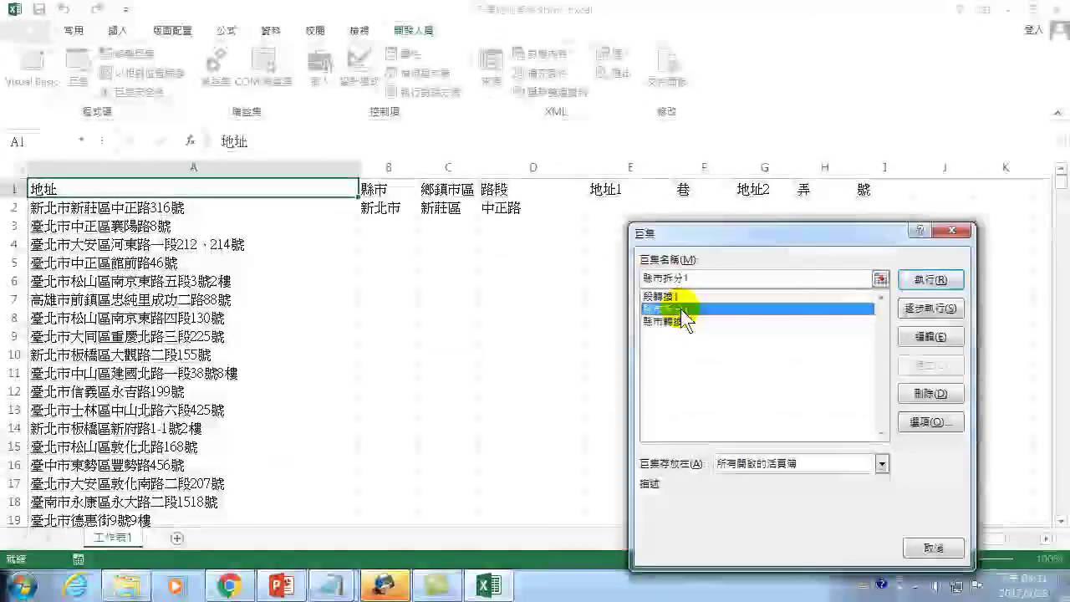
pyautogui.click(946, 280)
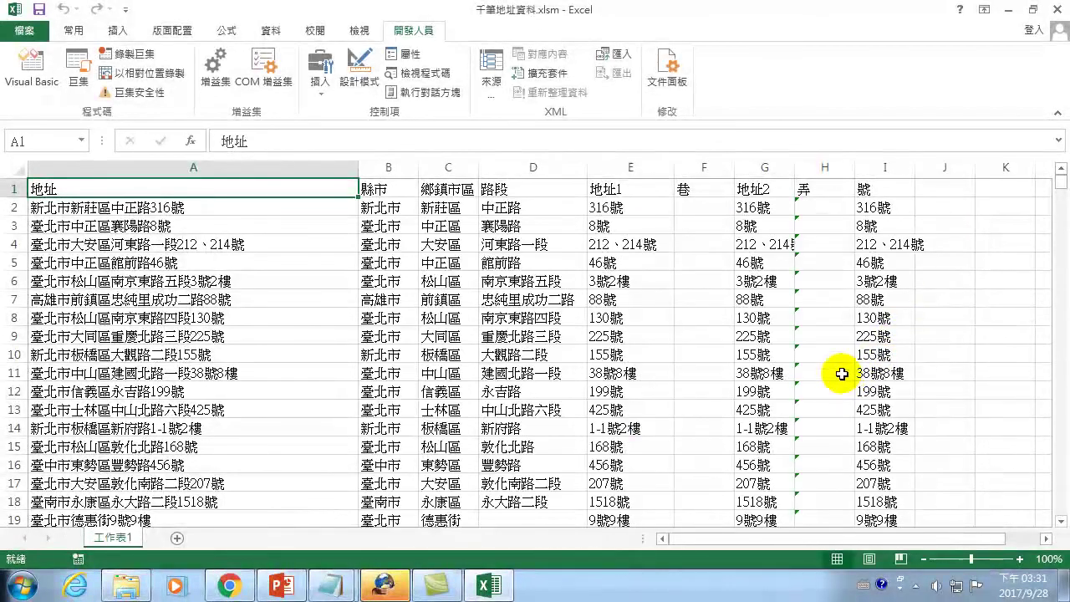
# - Check the refilled columns B–I, with 號 values like 316號, and save the workbook
pyautogui.scroll(-4, 839, 312)
pyautogui.scroll(-20, 903, 310)
pyautogui.scroll(-13, 903, 376)
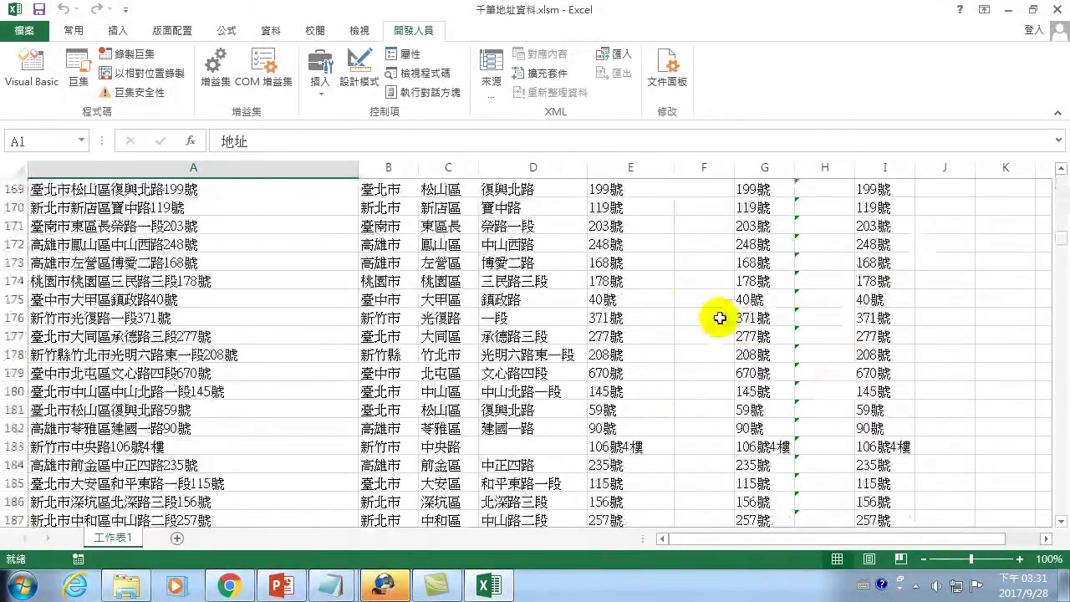
pyautogui.scroll(6, 716, 262)
pyautogui.scroll(7, 664, 270)
pyautogui.scroll(7, 382, 246)
pyautogui.scroll(6, 321, 300)
pyautogui.scroll(9, 310, 267)
pyautogui.scroll(9, 148, 258)
pyautogui.scroll(3, 143, 240)
pyautogui.scroll(8, 127, 243)
pyautogui.scroll(1, 122, 243)
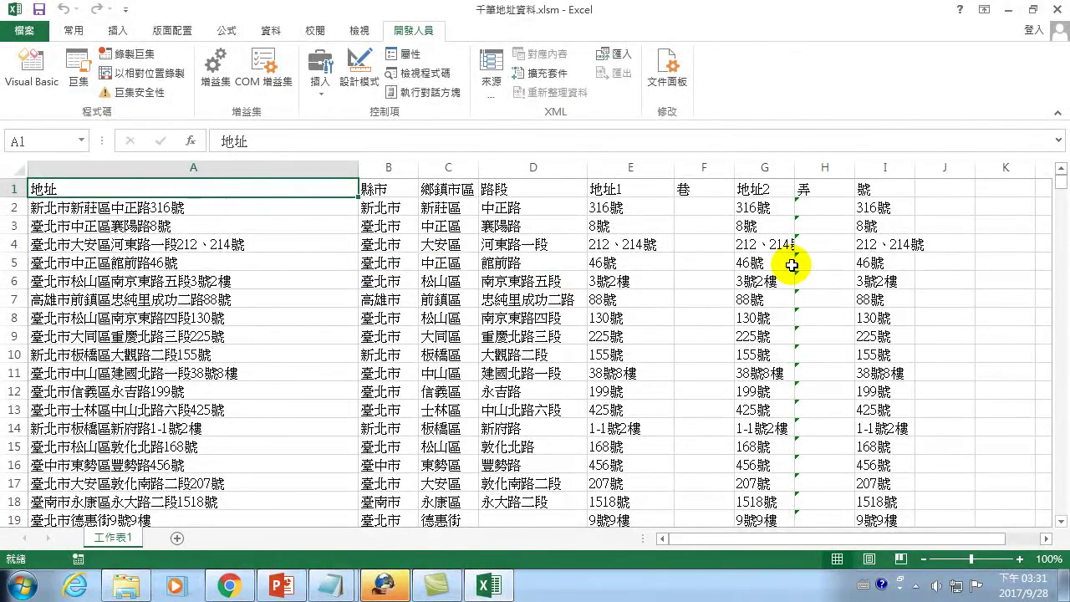
pyautogui.click(39, 10)
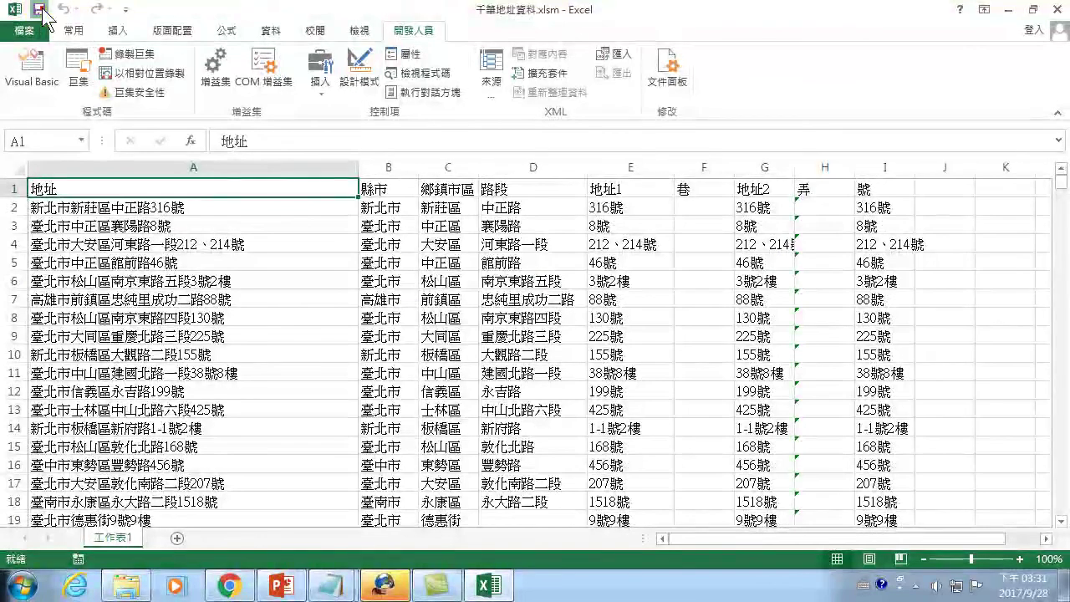